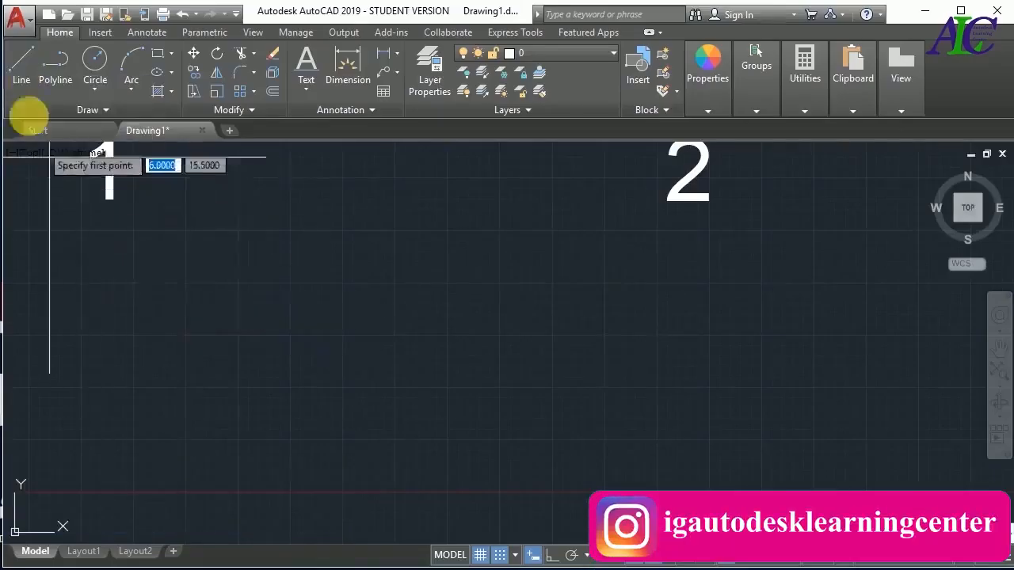
# Draw a horizontal line segment 12 units long to the right, starting at point (10, 5) below the number 1
pyautogui.press('Escape')
pyautogui.write('l')
pyautogui.press('Return')
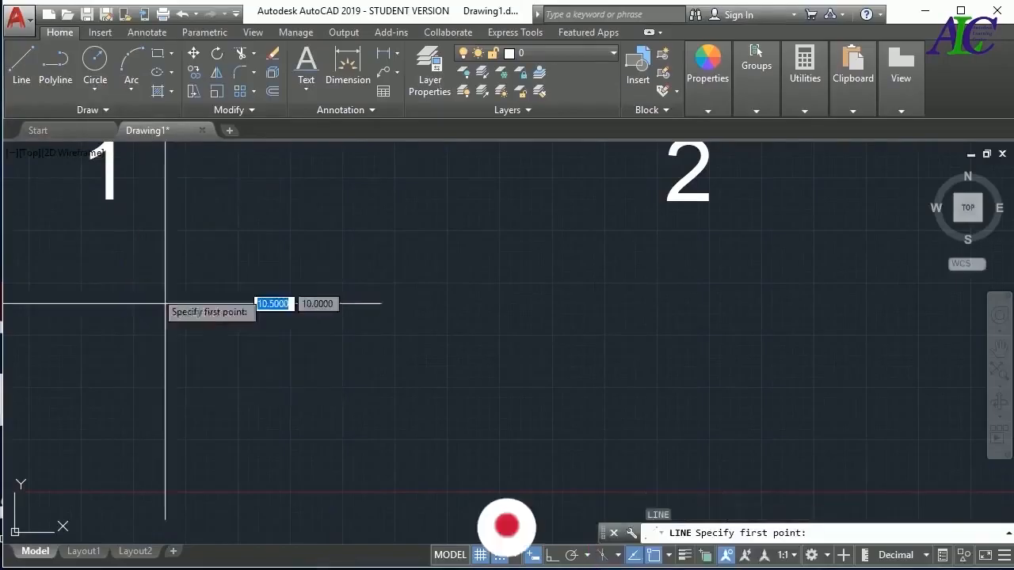
pyautogui.click(133, 388)
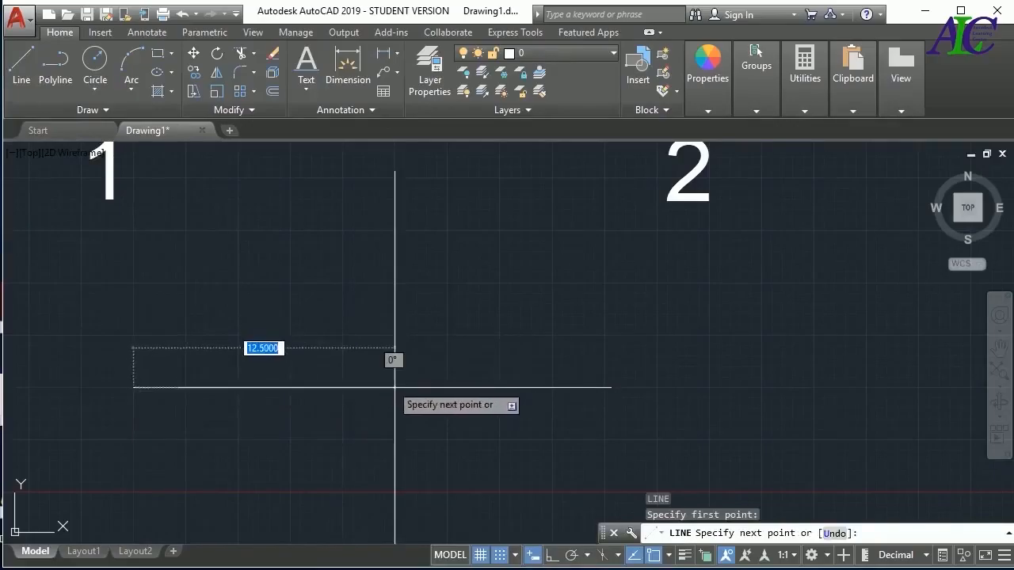
pyautogui.write('12')
pyautogui.press('Return')
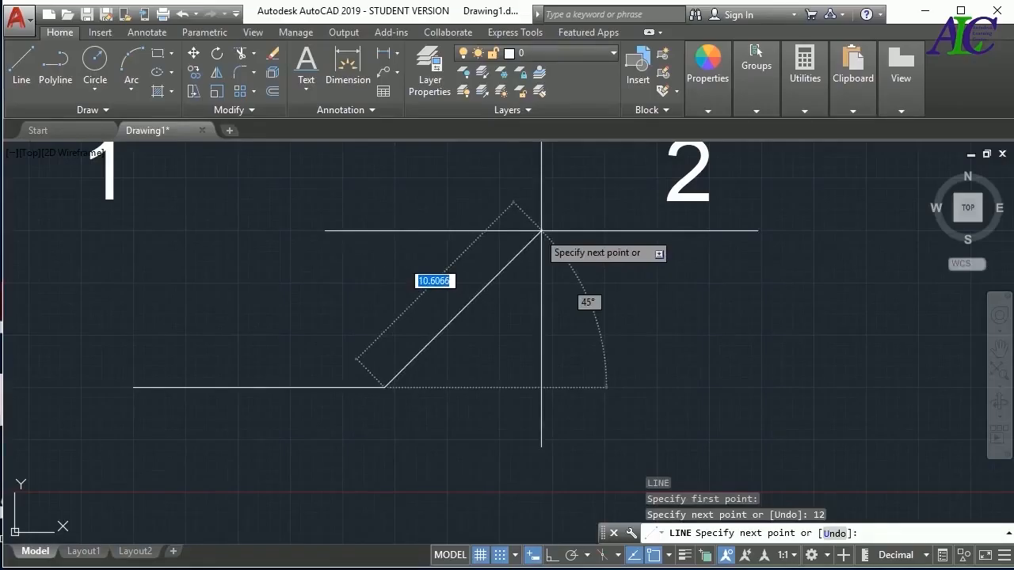
# Add a 10-unit line segment at 45° from the horizontal line's end and close the shape back to its start point
pyautogui.write('10')
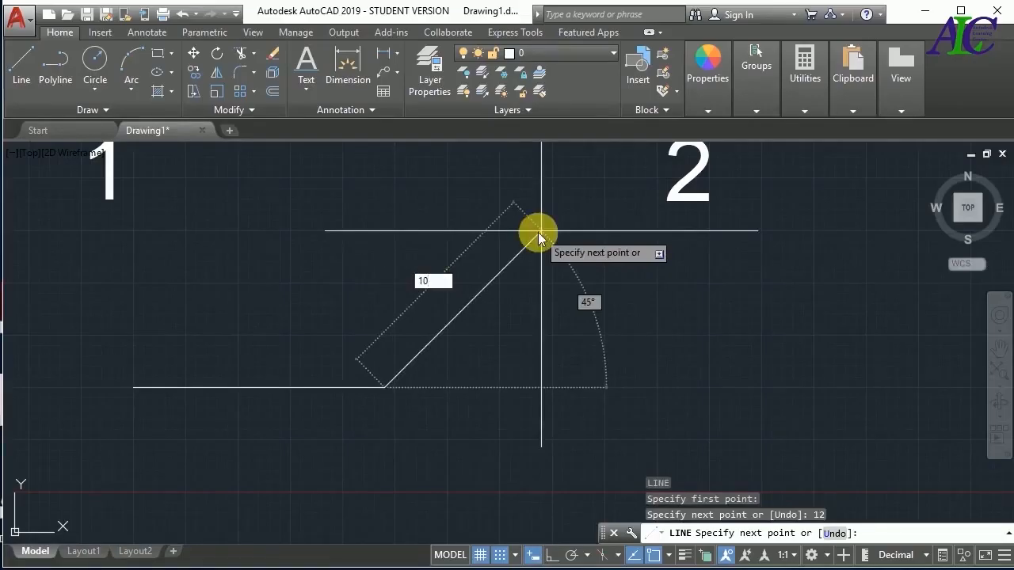
pyautogui.press('Tab')
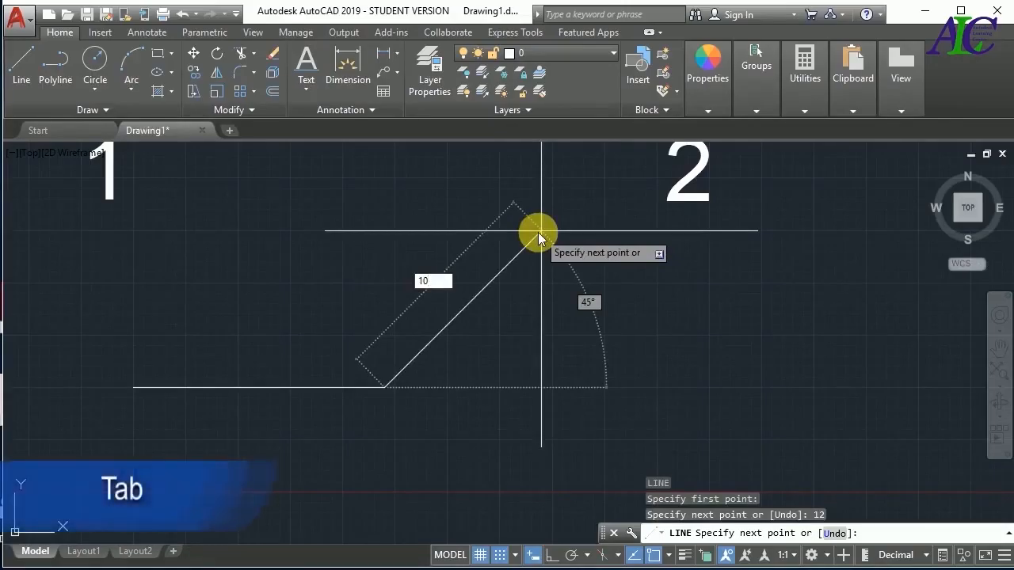
pyautogui.press('Tab')
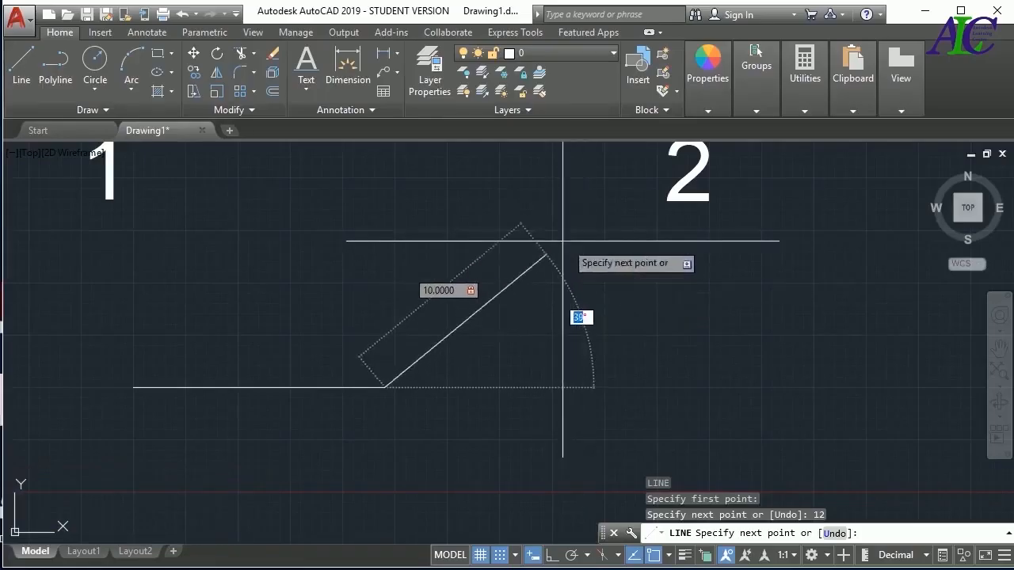
pyautogui.write('45')
pyautogui.press('Return')
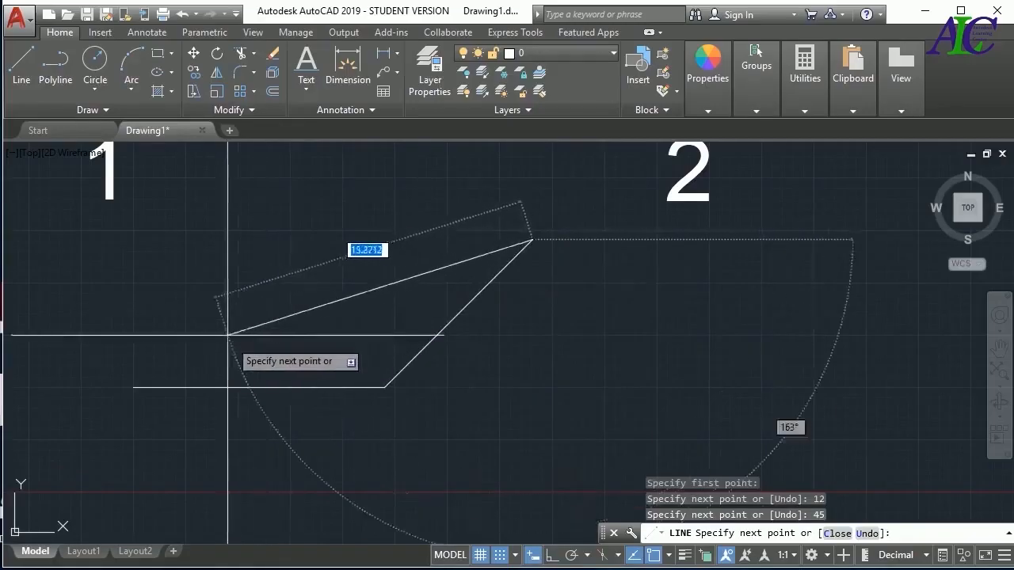
pyautogui.click(321, 293)
pyautogui.write('c')
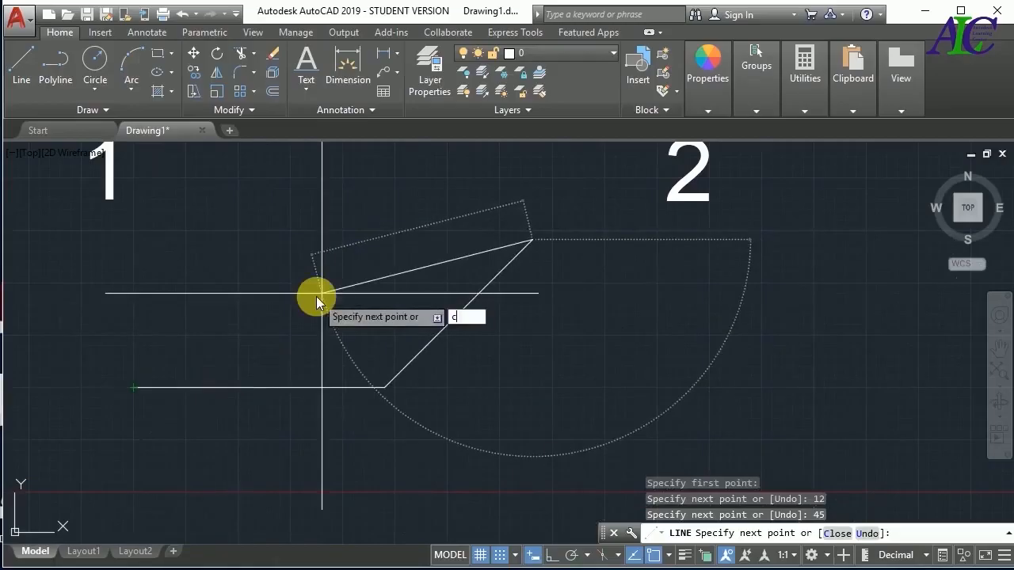
pyautogui.press('Return')
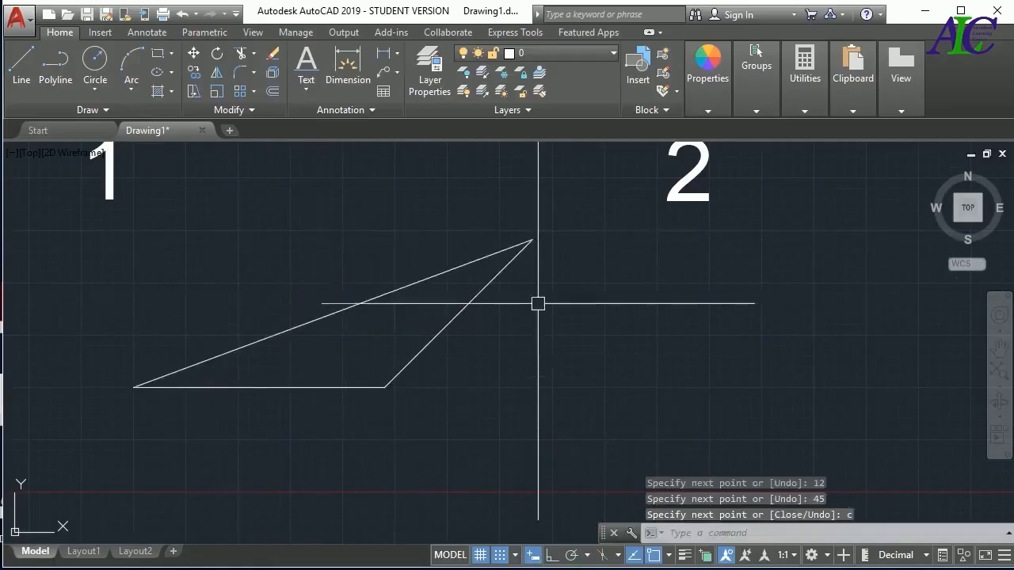
# Delete all three lines of the triangle
pyautogui.click(546, 229)
pyautogui.click(296, 425)
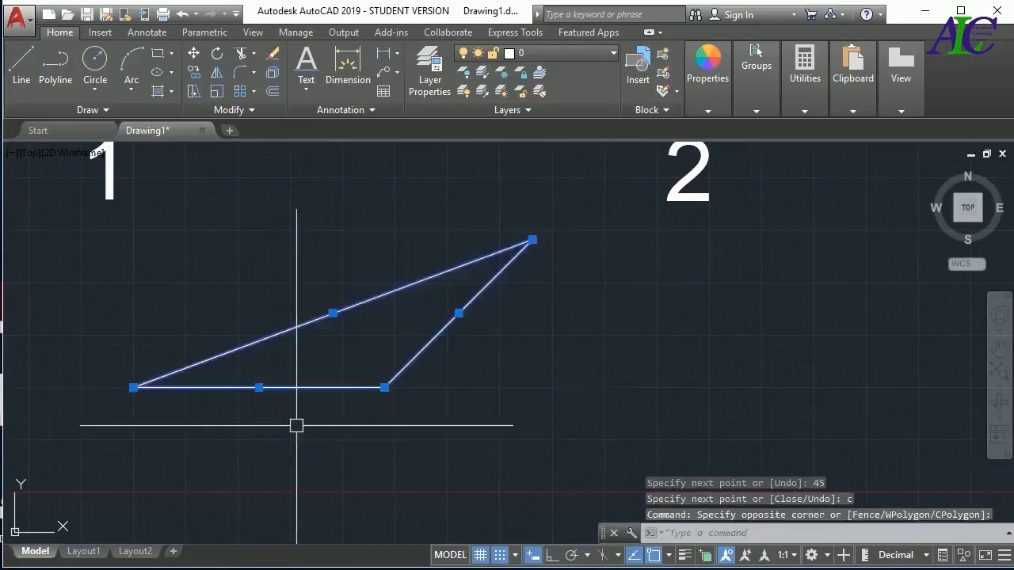
pyautogui.press('Delete')
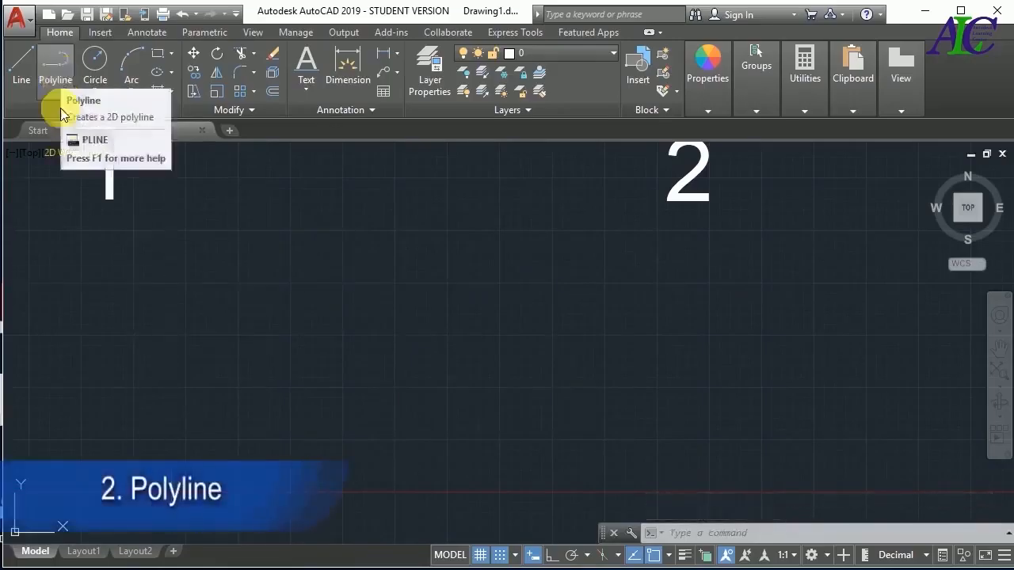
pyautogui.click(56, 80)
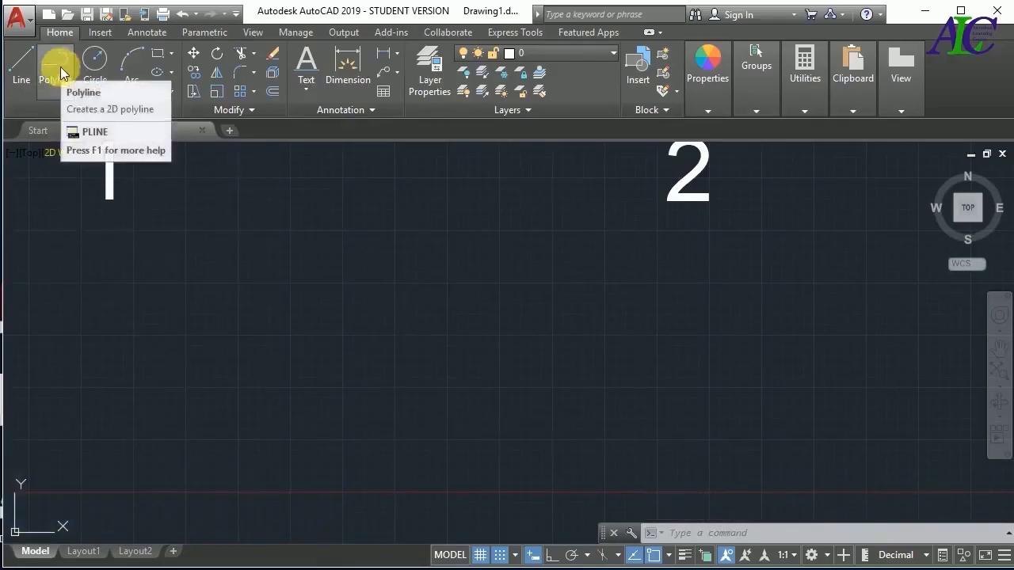
pyautogui.click(63, 73)
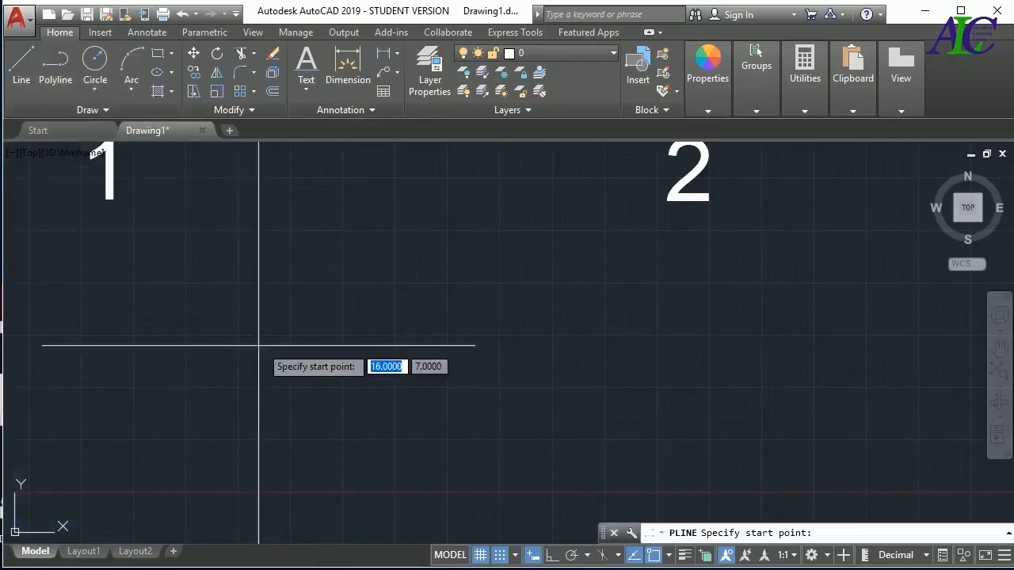
pyautogui.press('Escape')
# Draw a horizontal polyline segment 25 units long from point (10, 10), with starting width 3 and ending width 6
pyautogui.write('PL')
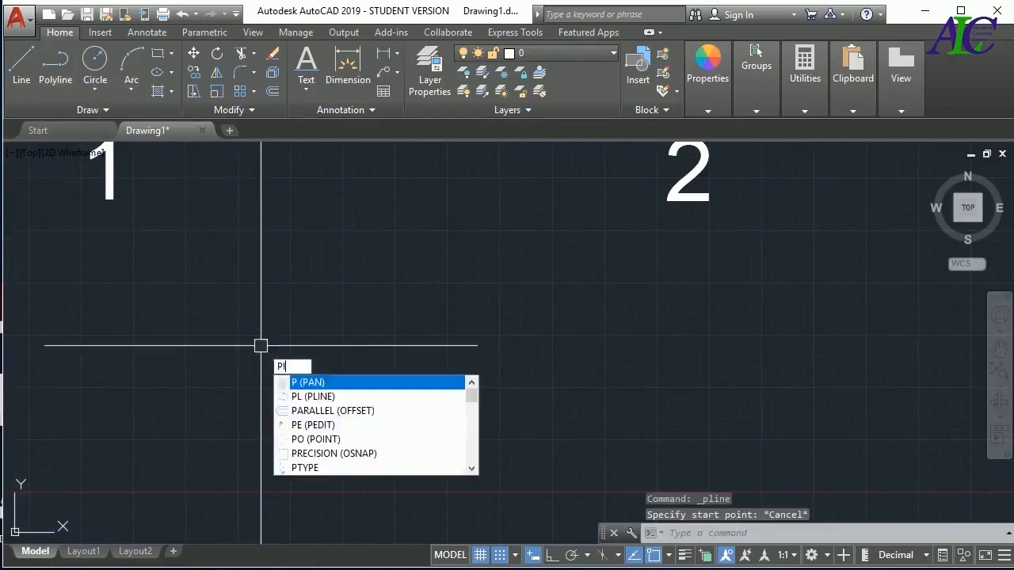
pyautogui.press('Return')
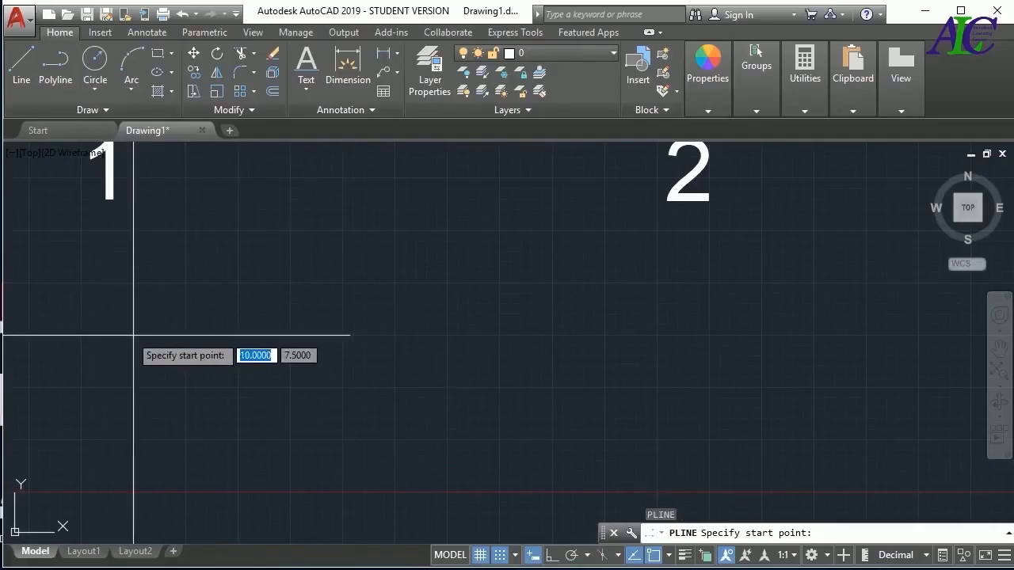
pyautogui.click(133, 283)
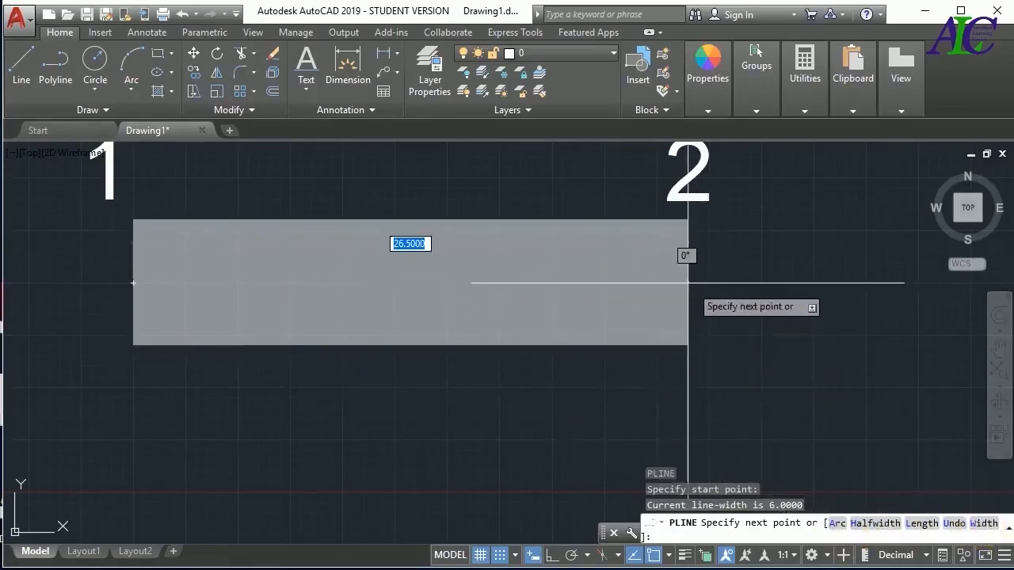
pyautogui.write('w')
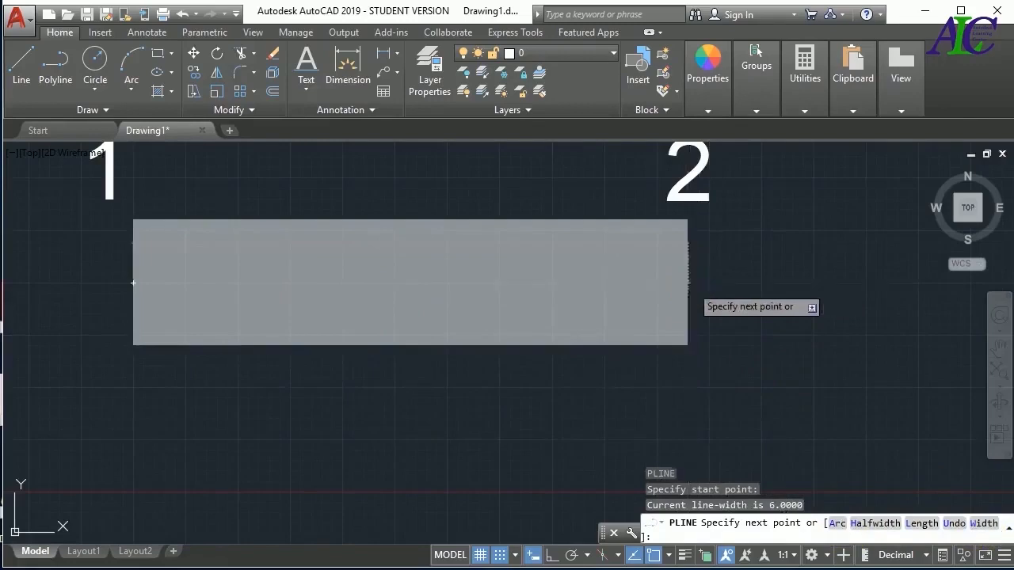
pyautogui.press('Return')
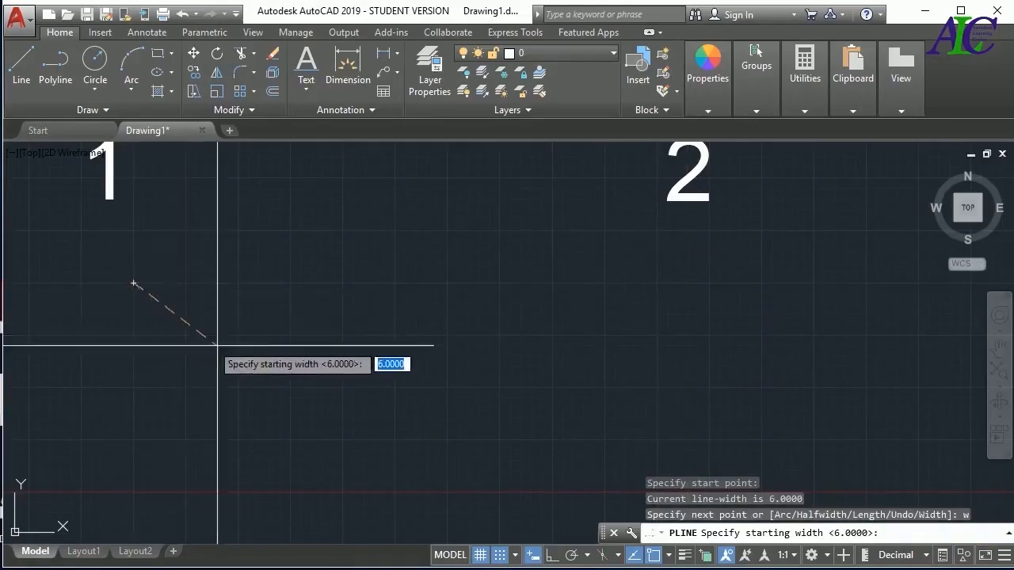
pyautogui.write('3')
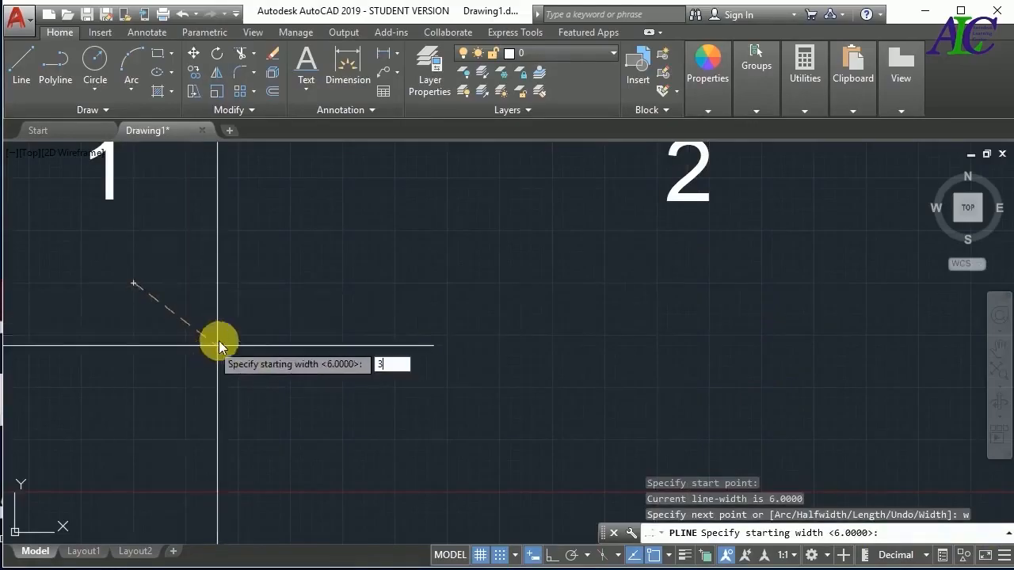
pyautogui.press('Return')
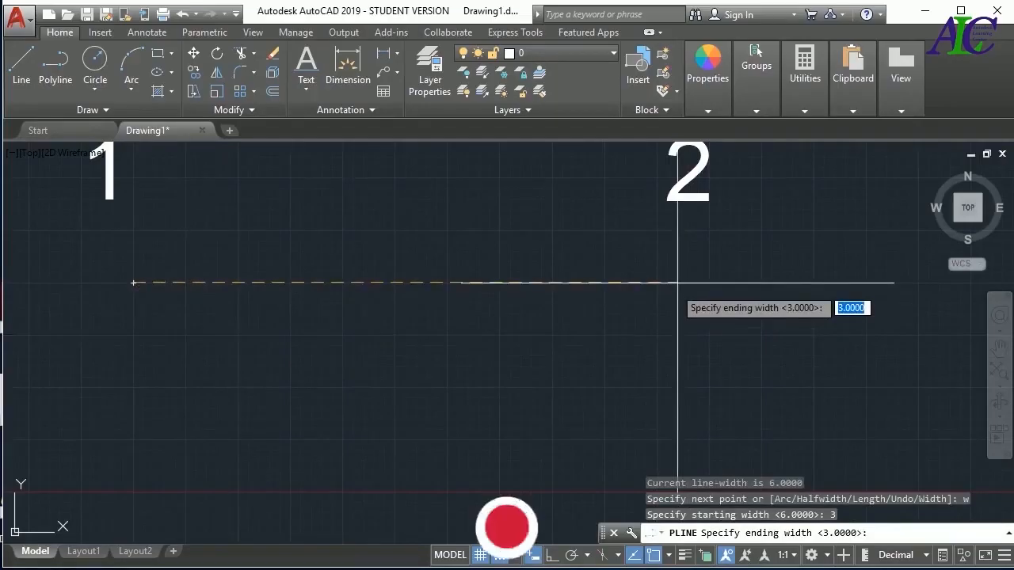
pyautogui.write('6')
pyautogui.press('Return')
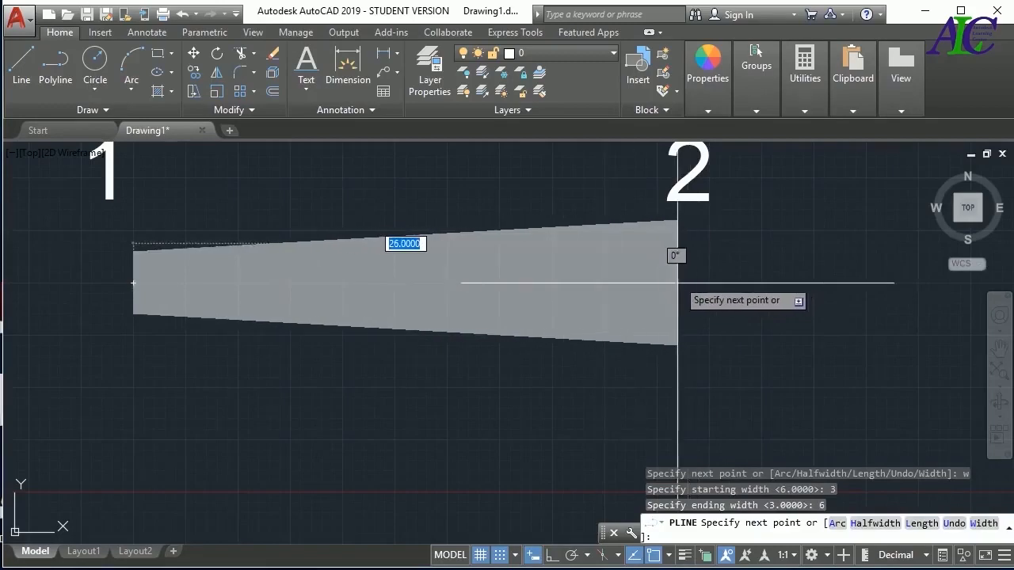
pyautogui.write('25')
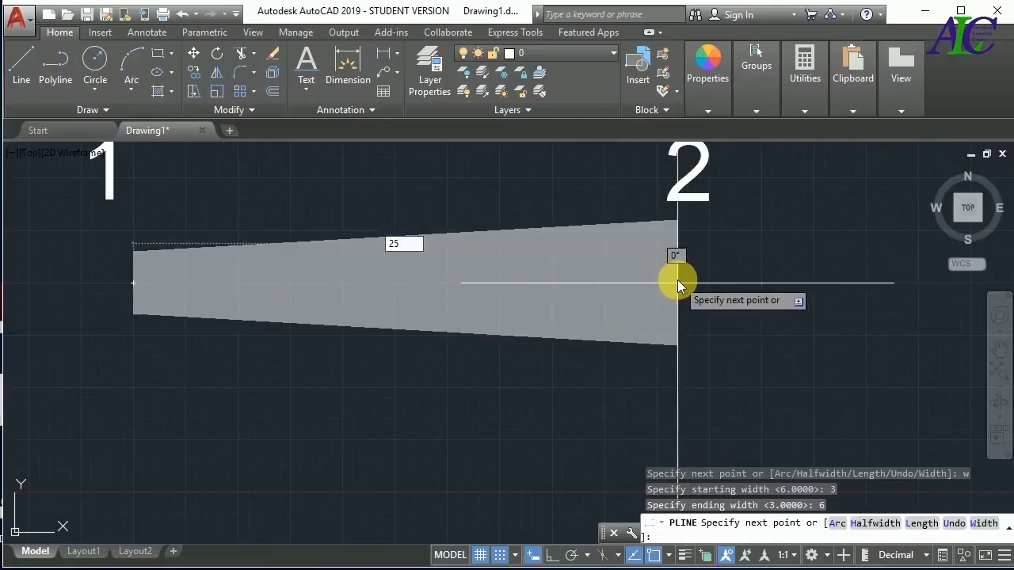
pyautogui.press('Return')
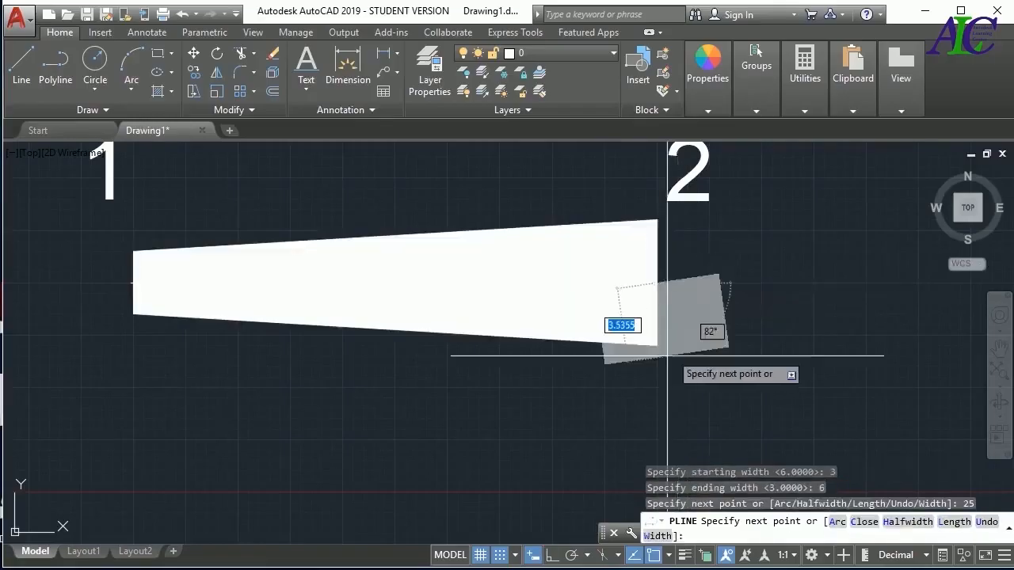
# Continue the polyline with a semicircular arc whose endpoint lies 25 units straight below the tapered segment's end
pyautogui.scroll(-5, 670, 352)
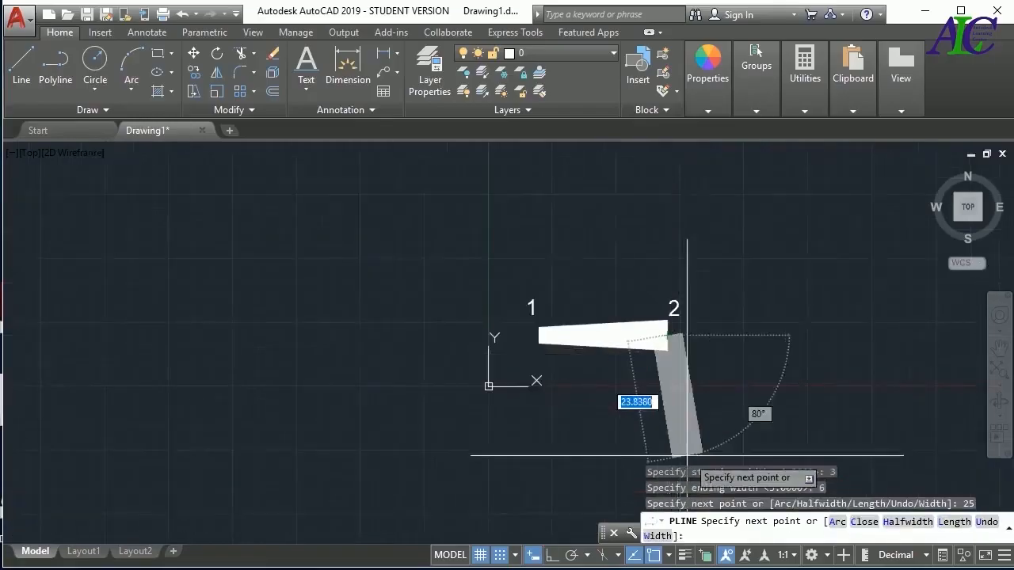
pyautogui.scroll(2, 684, 455)
pyautogui.scroll(2, 684, 455)
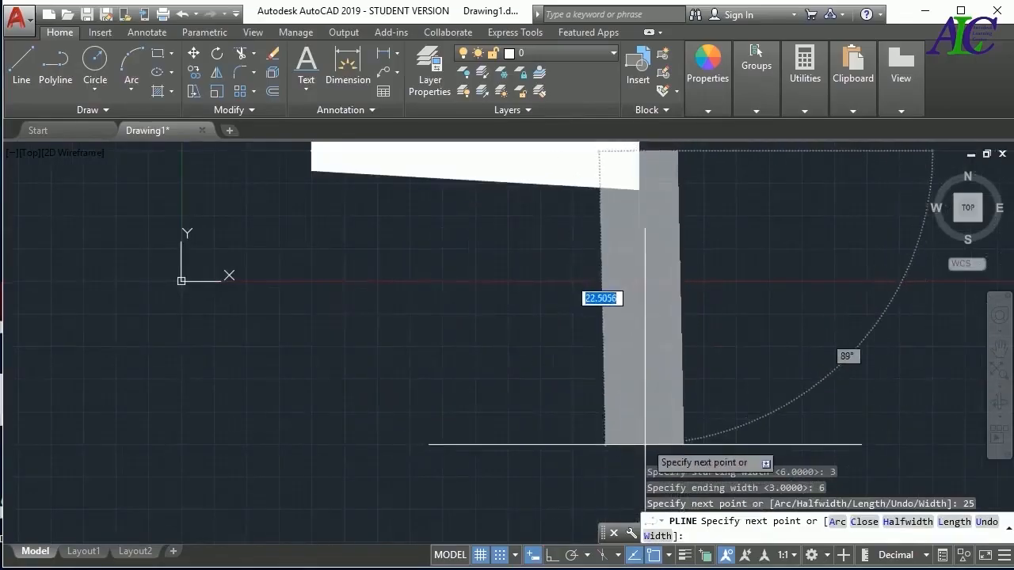
pyautogui.write('a')
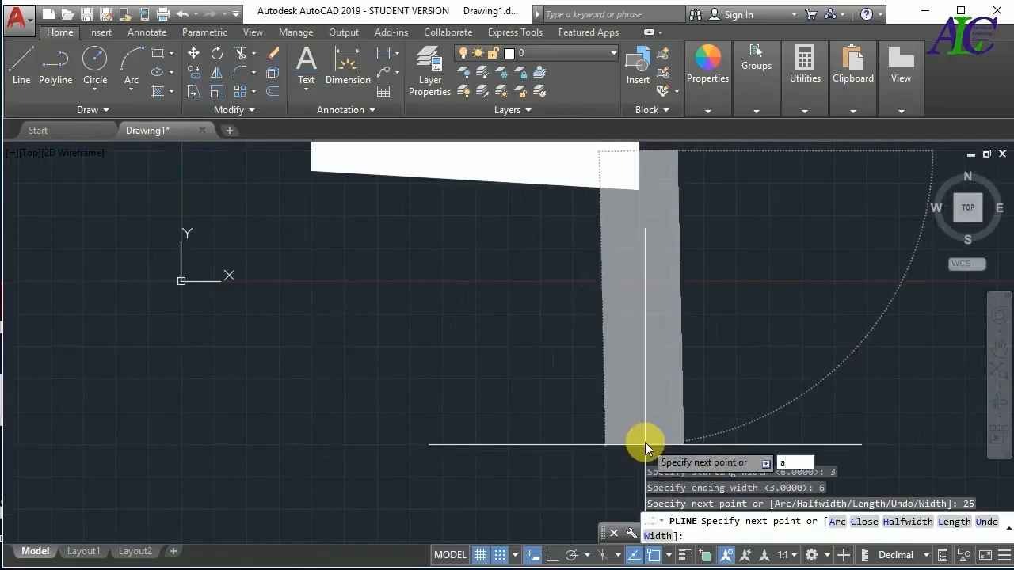
pyautogui.press('Return')
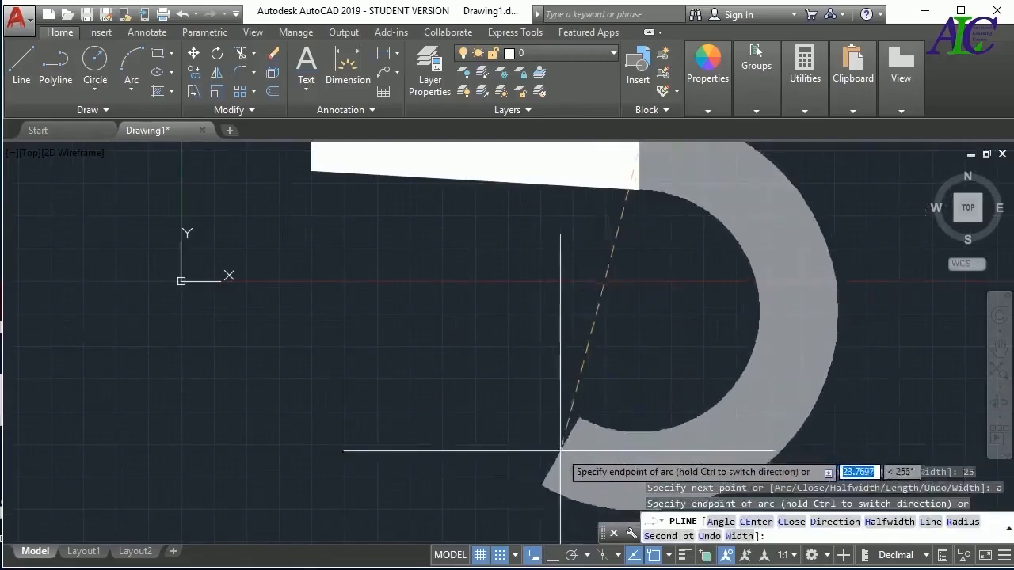
pyautogui.scroll(-4, 561, 451)
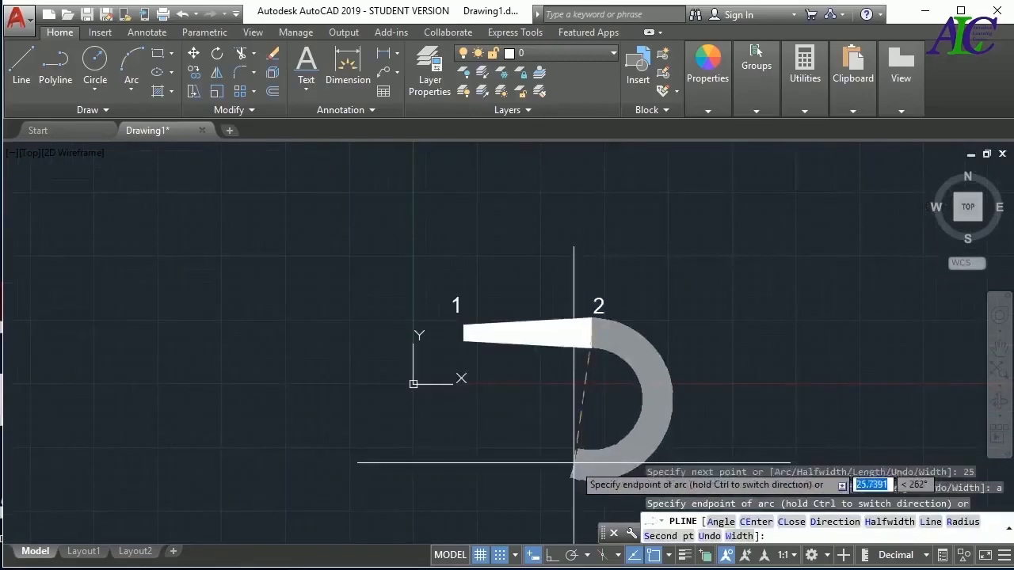
pyautogui.scroll(5, 591, 463)
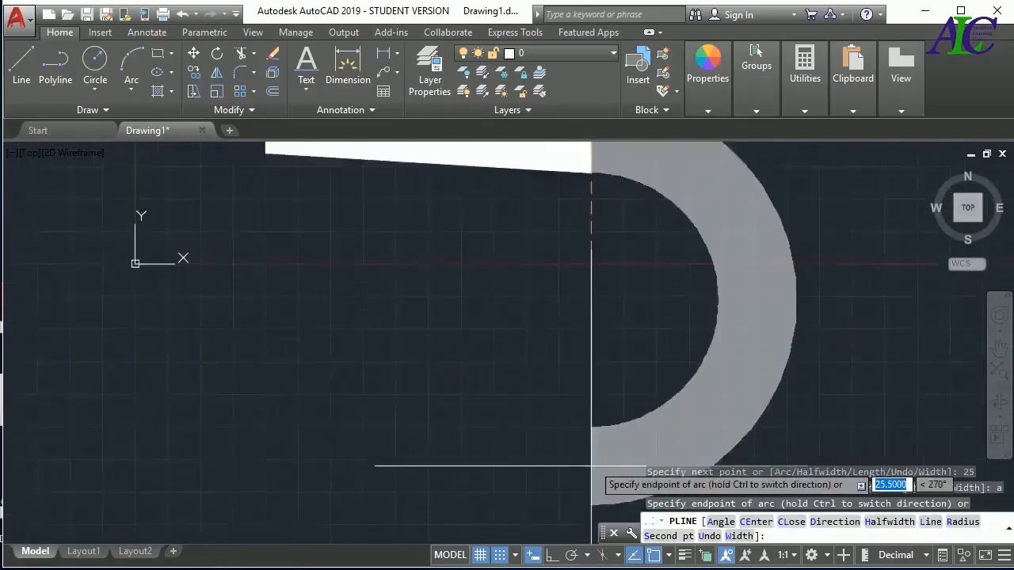
pyautogui.scroll(-3, 591, 467)
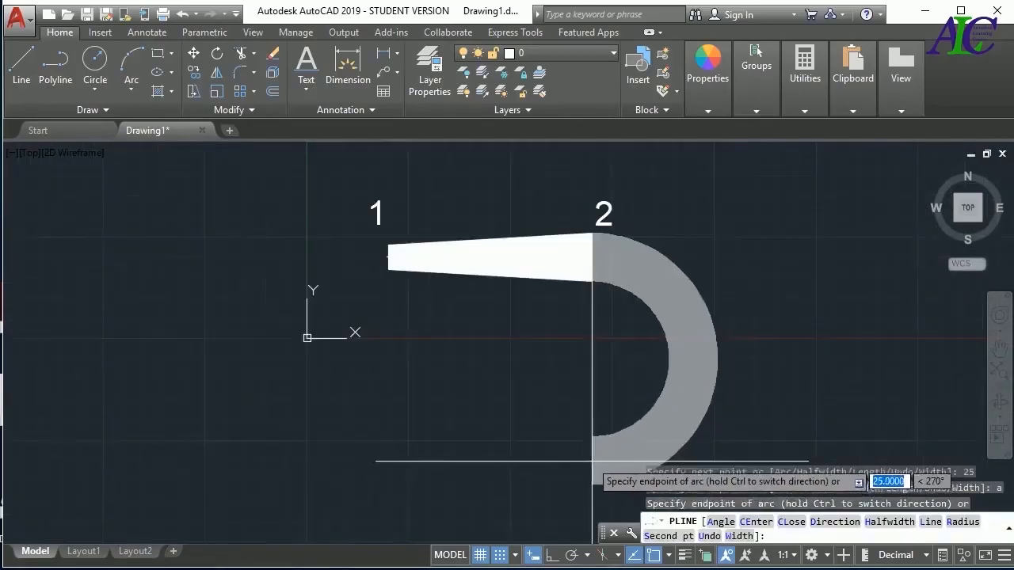
pyautogui.click(591, 463)
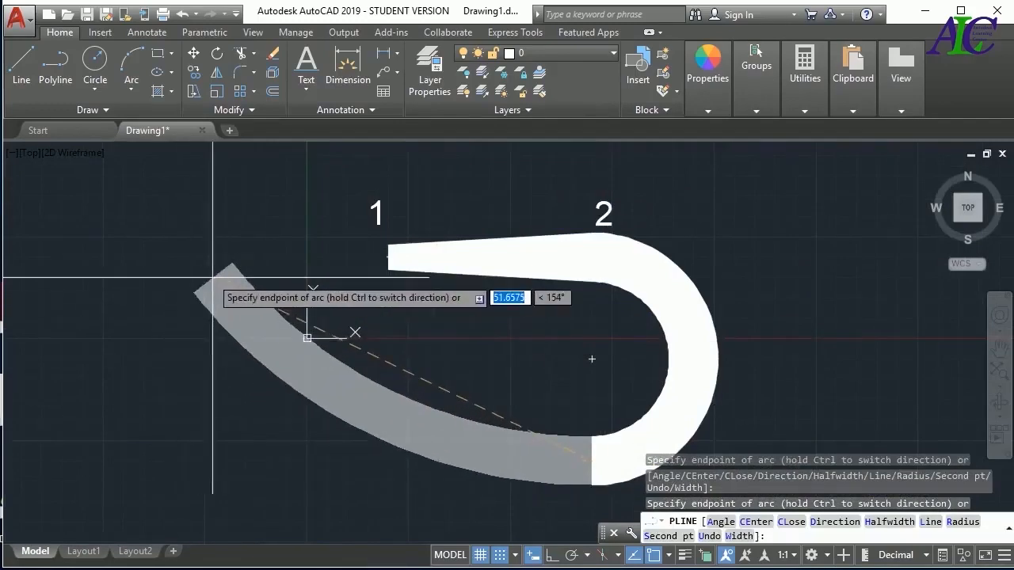
# Switch the polyline to a straight segment with starting width 3 and ending width 0, running horizontally to directly below its start point
pyautogui.write('l')
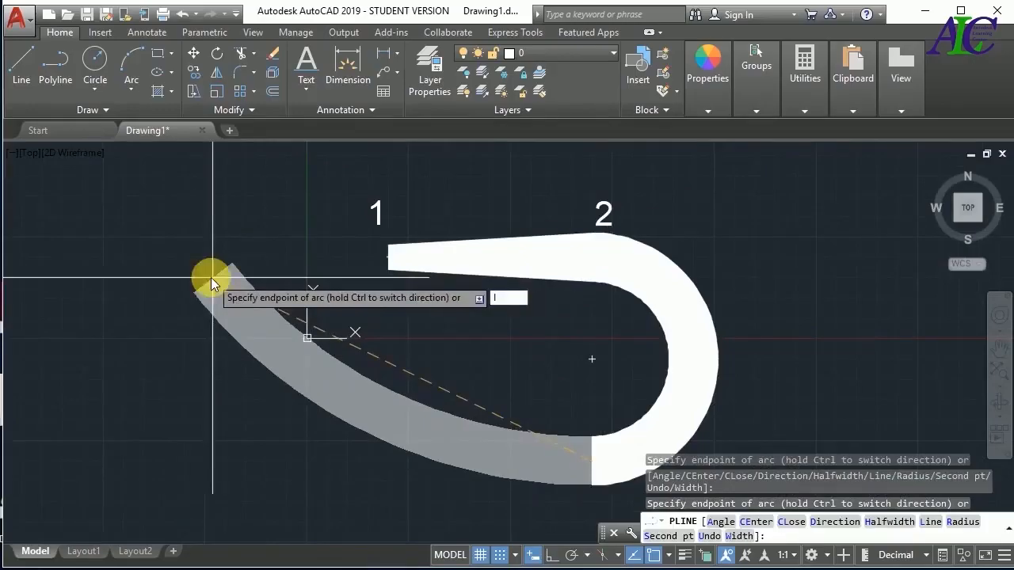
pyautogui.press('Return')
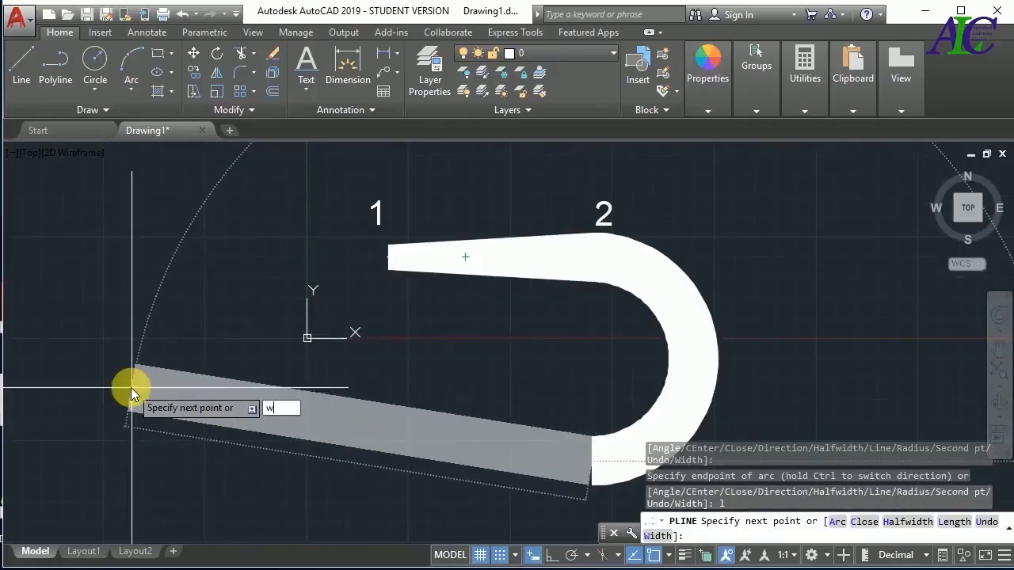
pyautogui.press('Return')
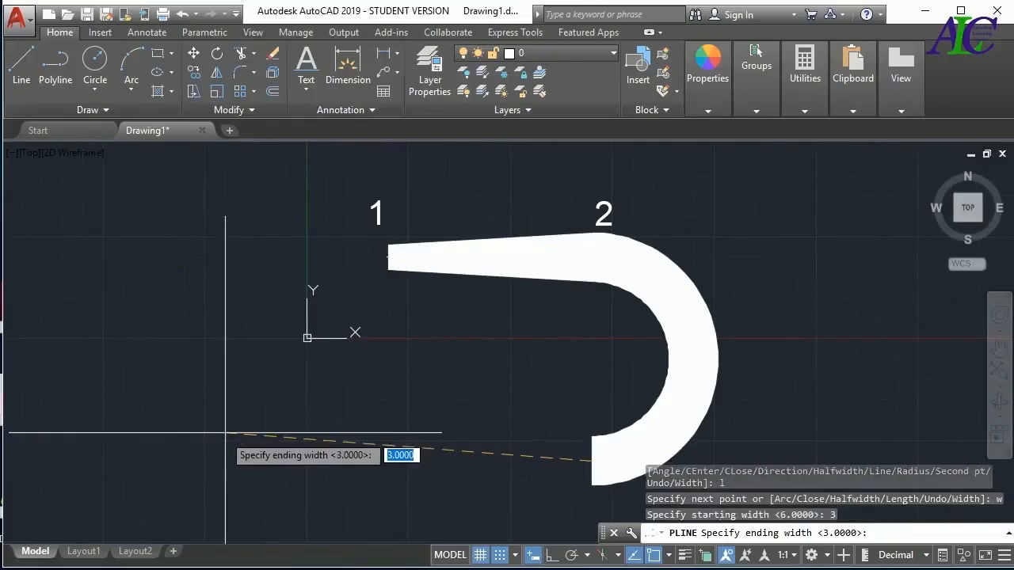
pyautogui.press('Return')
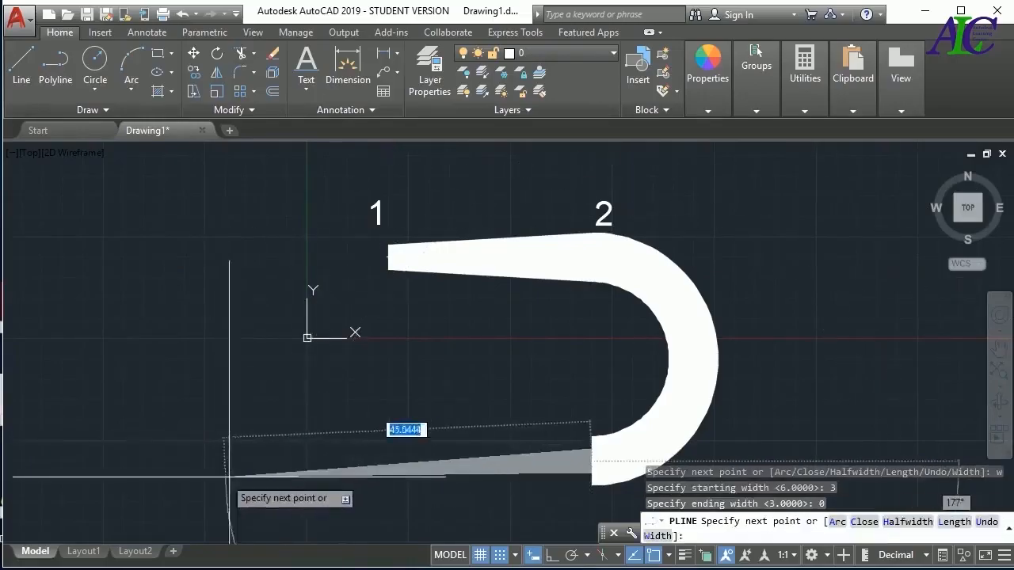
pyautogui.click(388, 462)
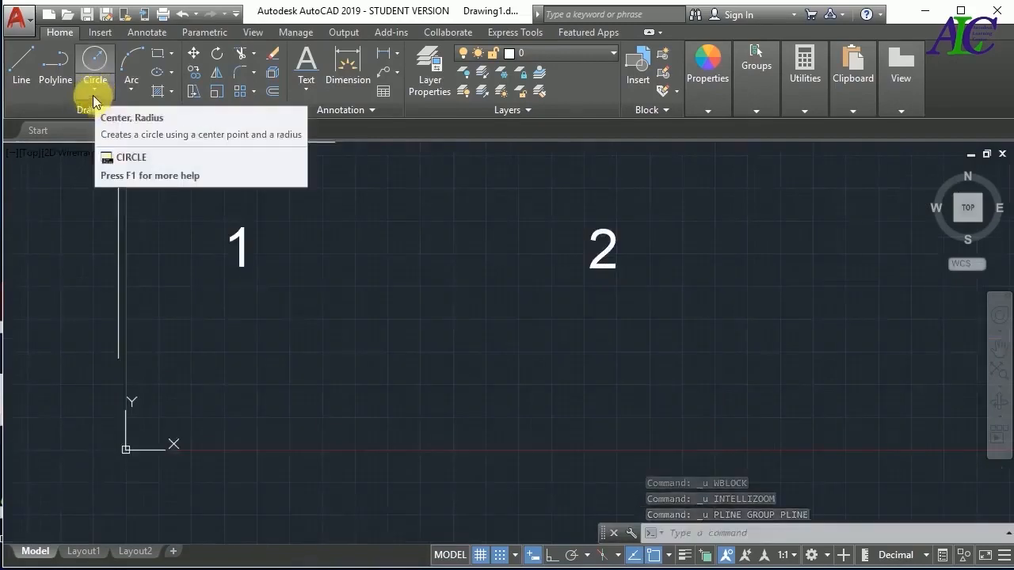
# Draw a Center, Radius circle with radius 10, centered at about (20, 7.5)
pyautogui.click(95, 93)
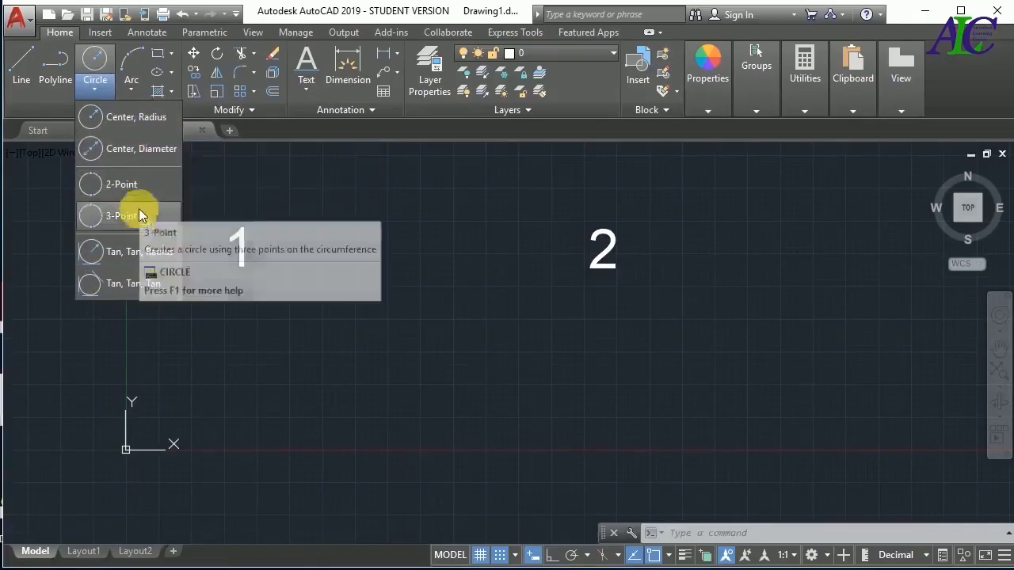
pyautogui.click(122, 124)
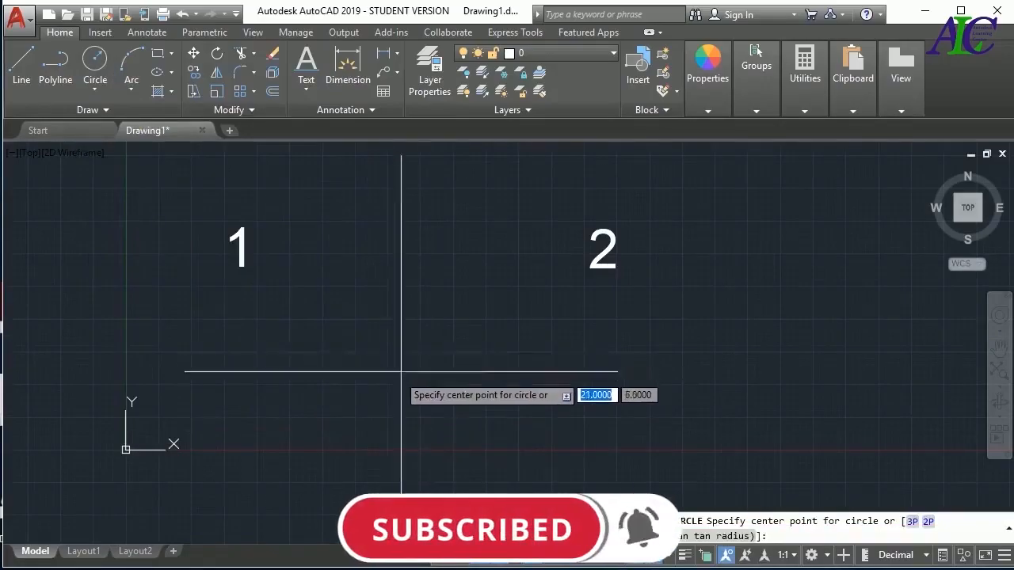
pyautogui.click(387, 352)
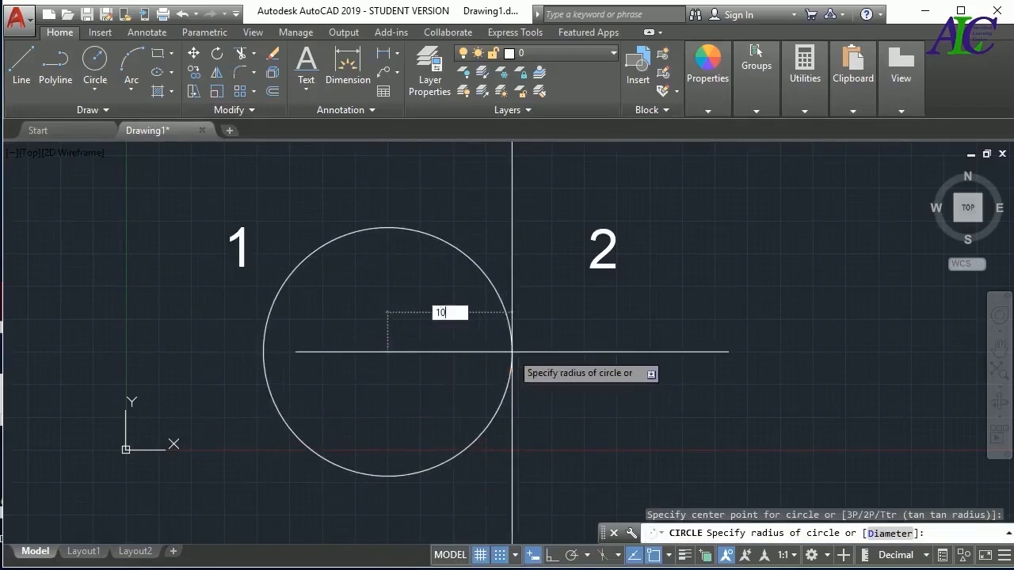
pyautogui.press('Return')
# Draw a Center, Diameter circle with diameter 10, centered at about (62, 12), to the right of the first circle
pyautogui.scroll(-4, 336, 344)
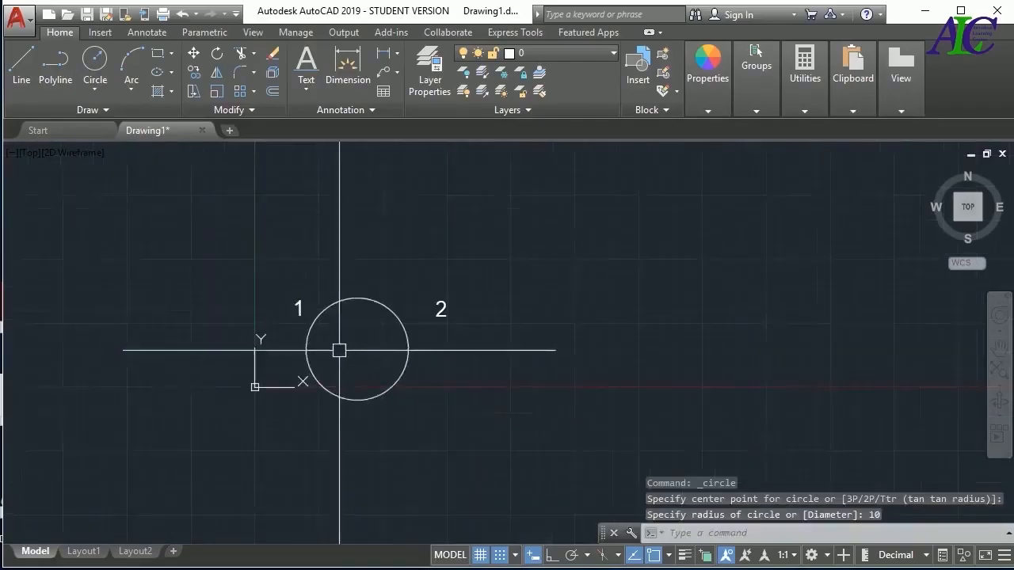
pyautogui.moveTo(413, 374); pyautogui.dragTo(251, 409, button='middle')
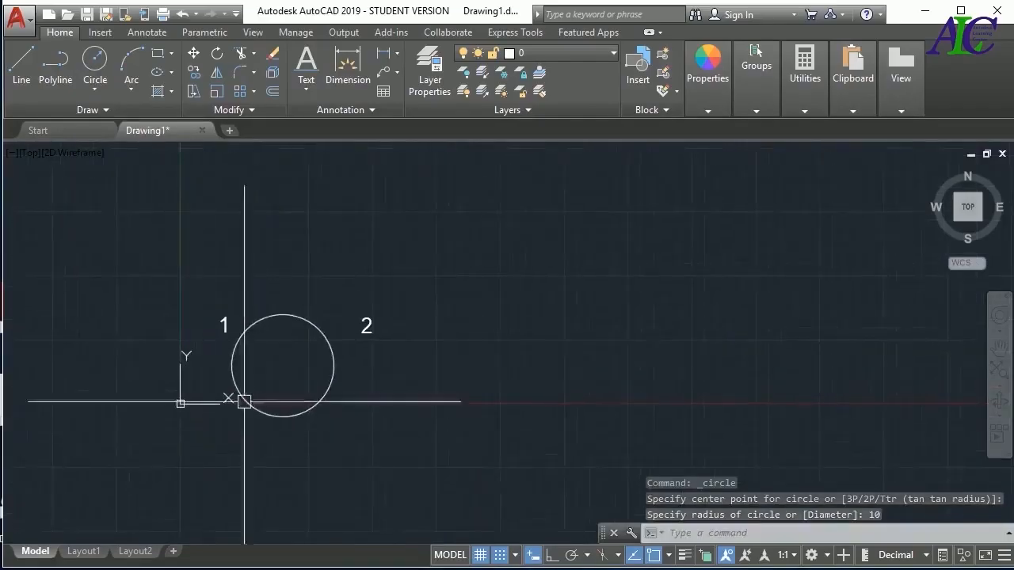
pyautogui.click(93, 89)
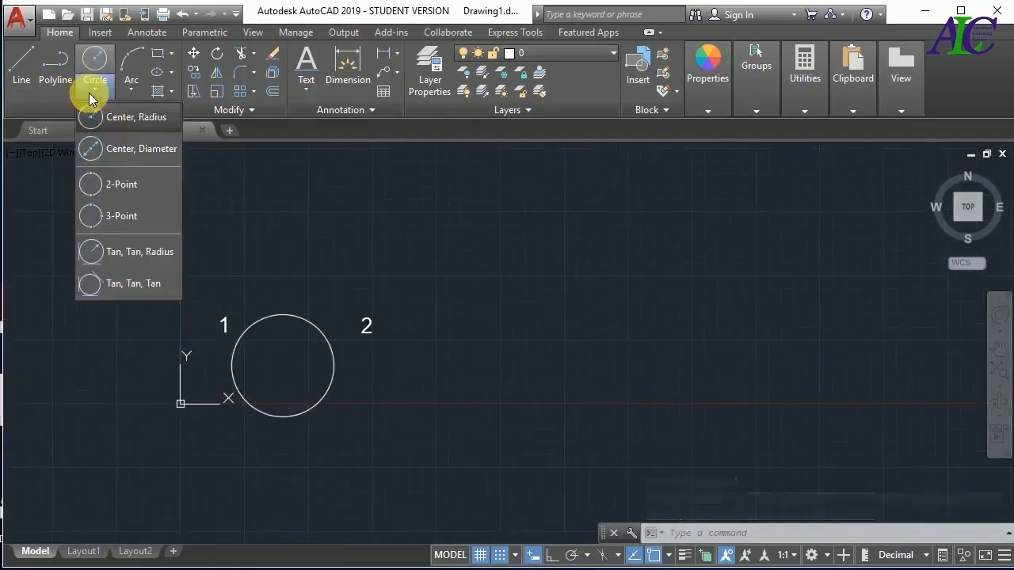
pyautogui.click(124, 150)
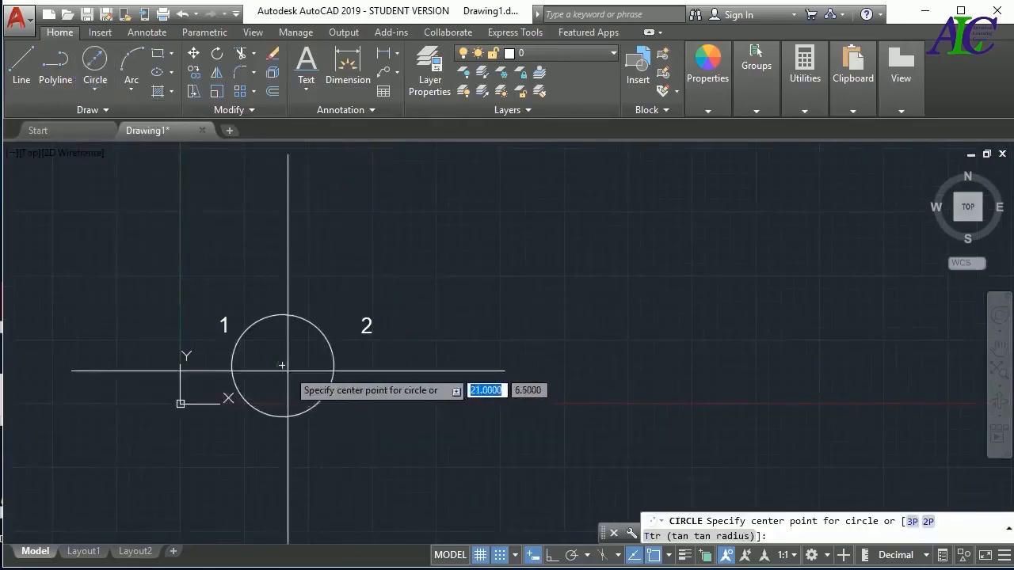
pyautogui.click(500, 339)
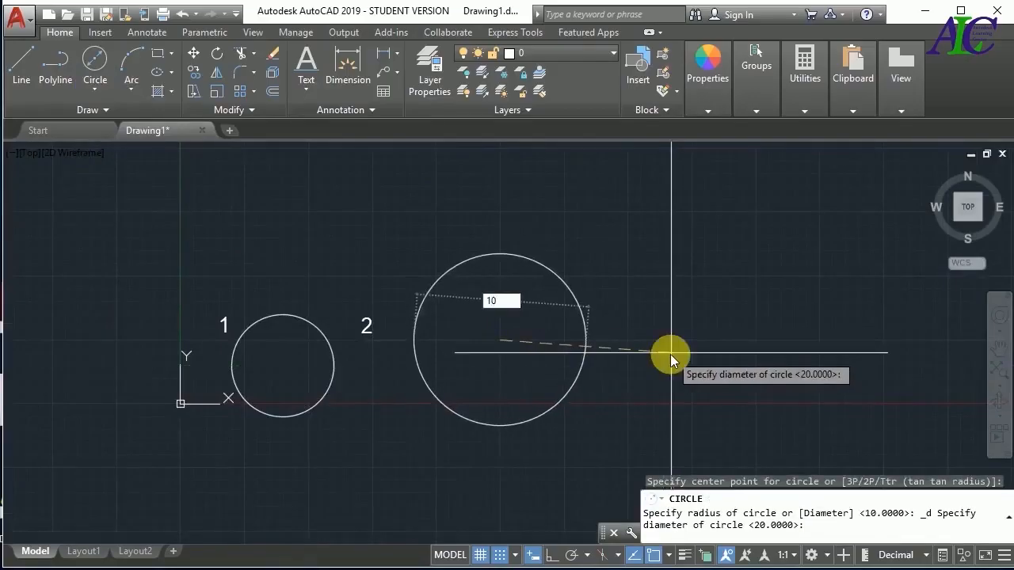
pyautogui.write('10')
pyautogui.press('Return')
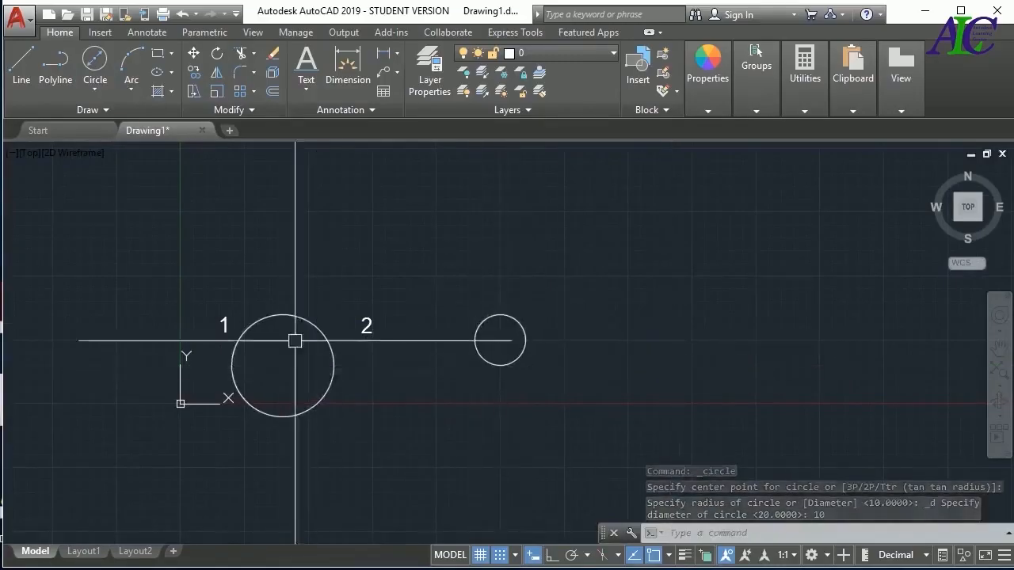
# Draw a 2-Point circle whose diameter runs from the first circle's center to the small circle's center
pyautogui.click(92, 97)
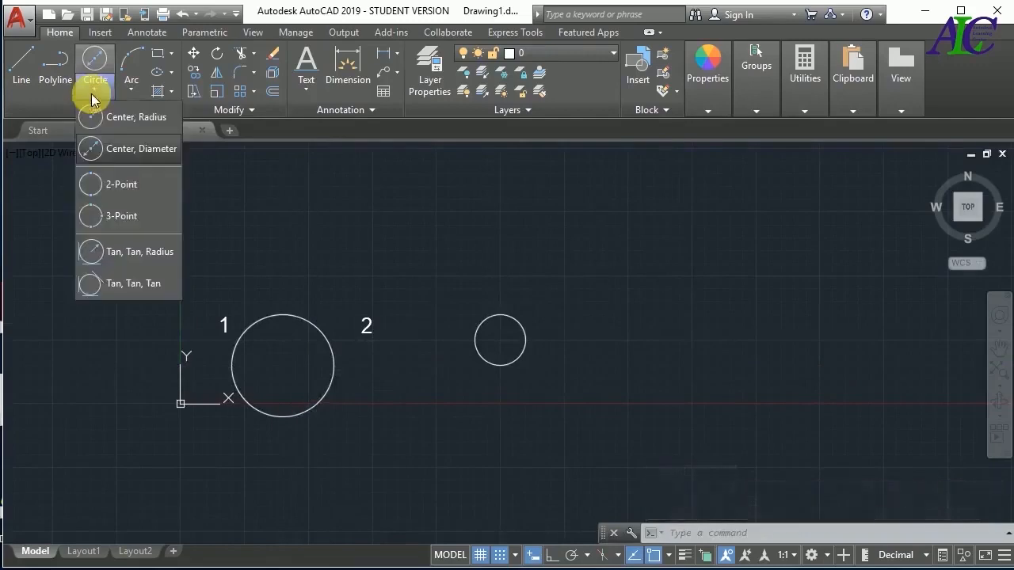
pyautogui.click(128, 185)
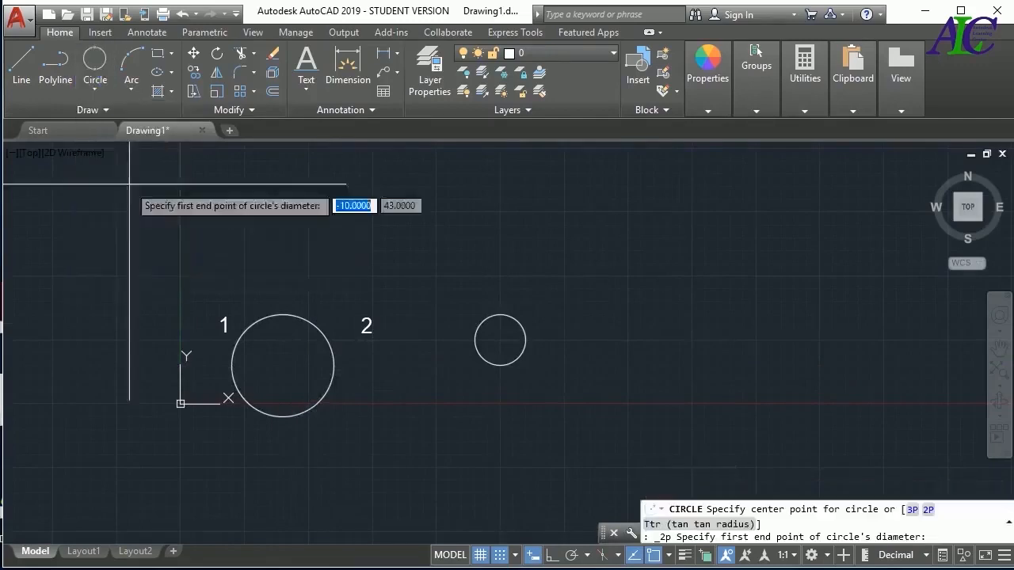
pyautogui.click(282, 365)
pyautogui.click(551, 369)
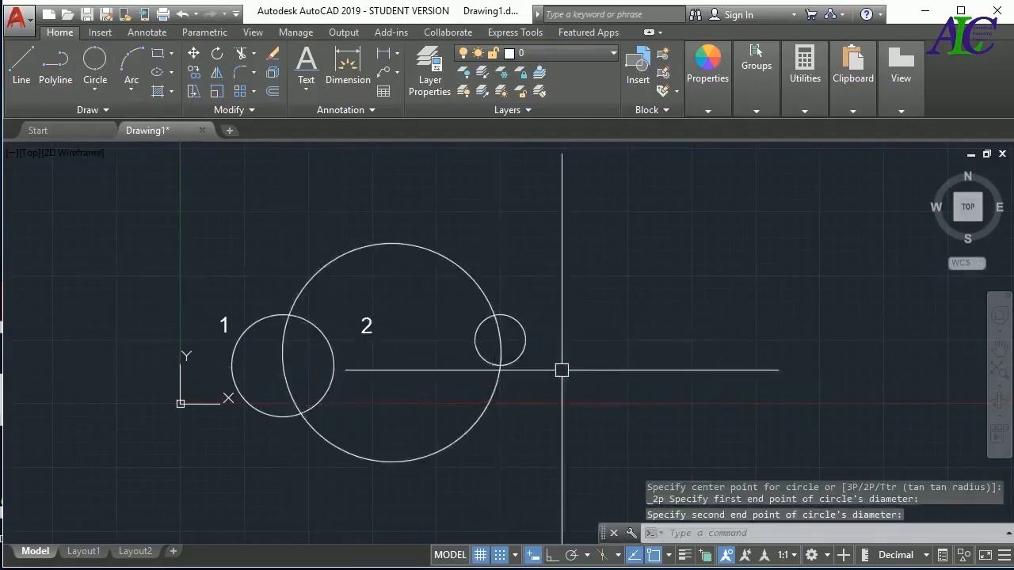
# Draw a 3-Point circle through the small circle's center, the large circle's center and a point near the top of the large circle
pyautogui.click(95, 92)
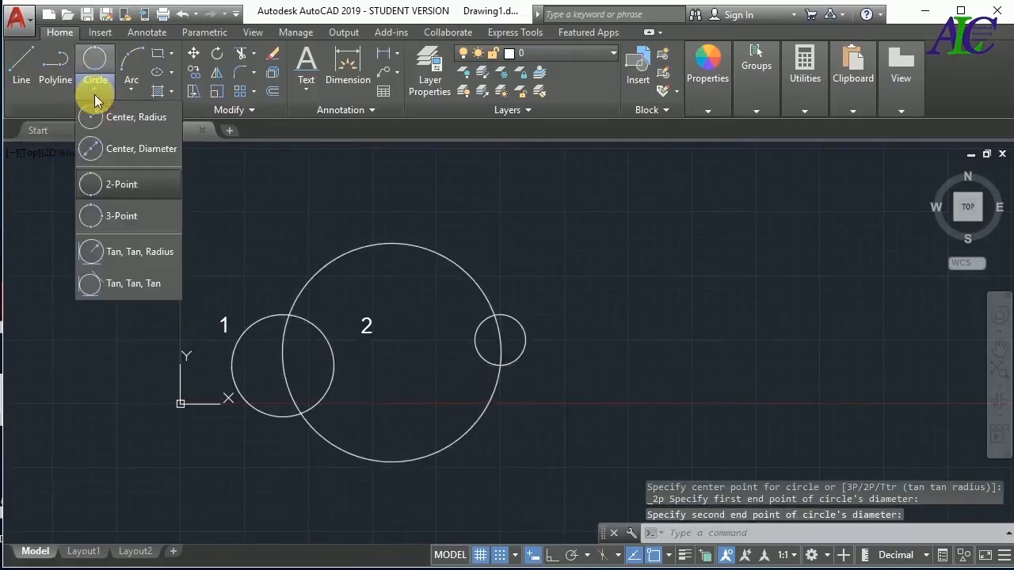
pyautogui.click(120, 216)
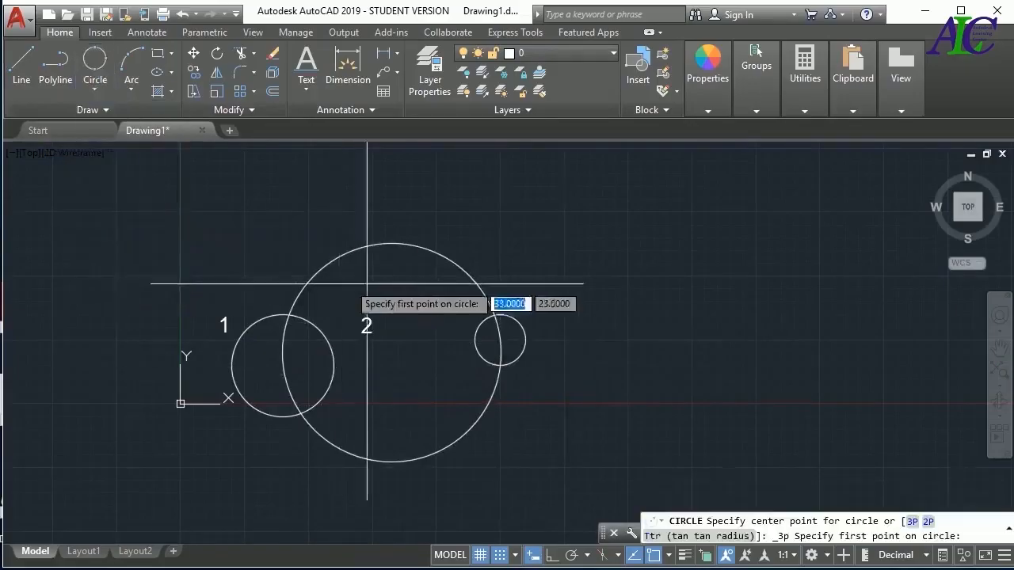
pyautogui.click(500, 339)
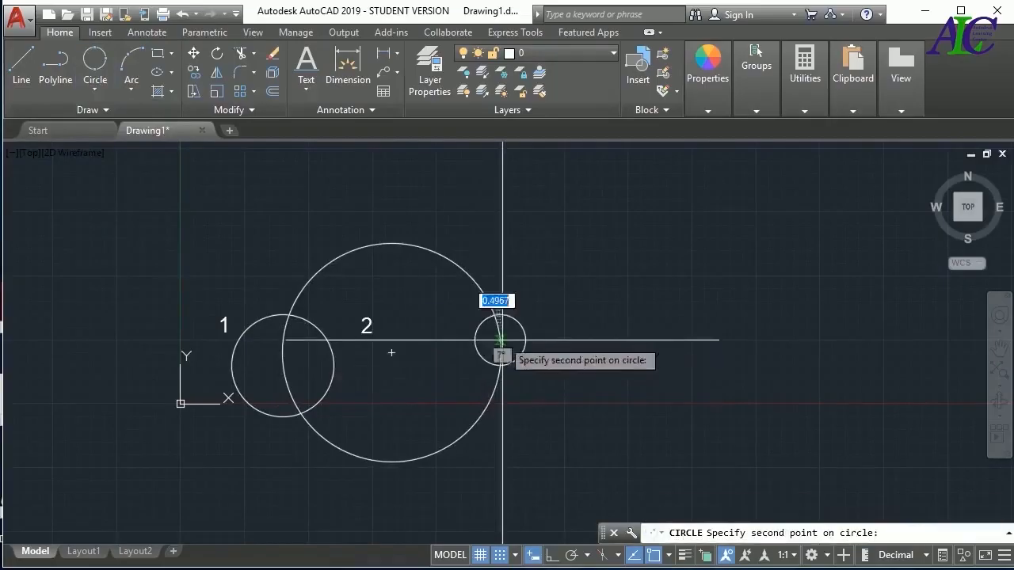
pyautogui.click(391, 353)
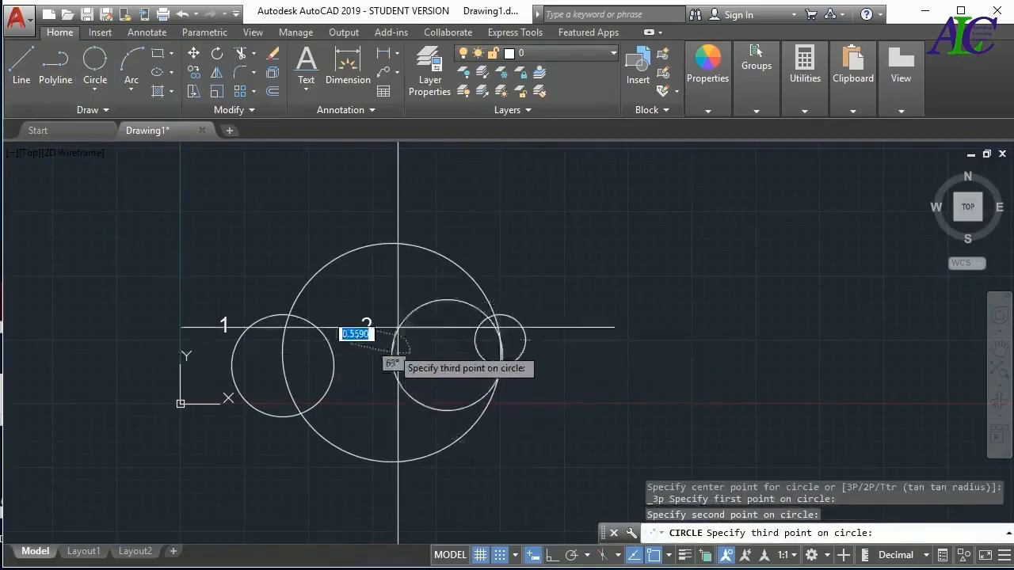
pyautogui.click(377, 245)
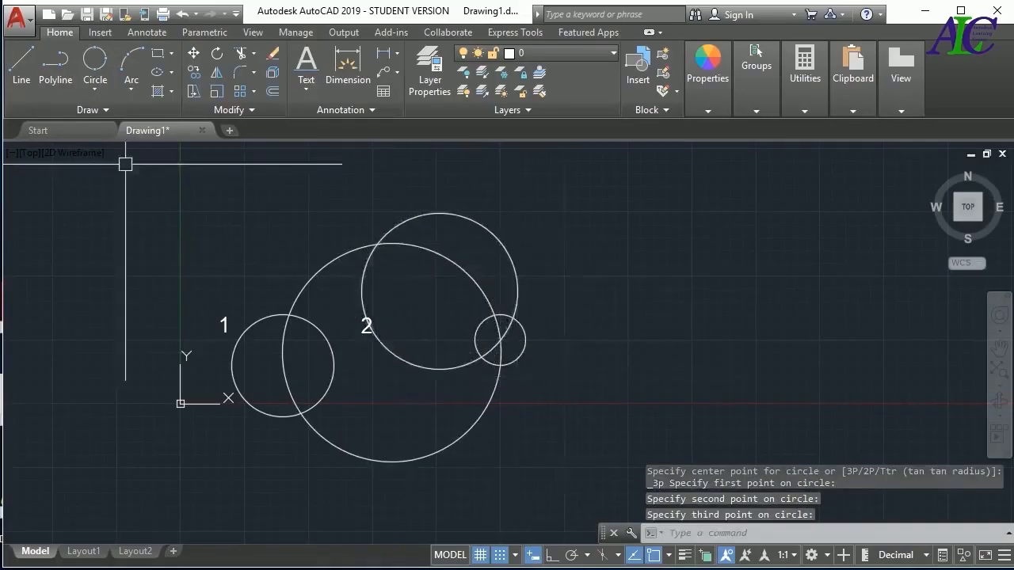
# Delete the diameter, 2-Point and 3-Point circles, keeping only the first radius 10 circle
pyautogui.click(94, 91)
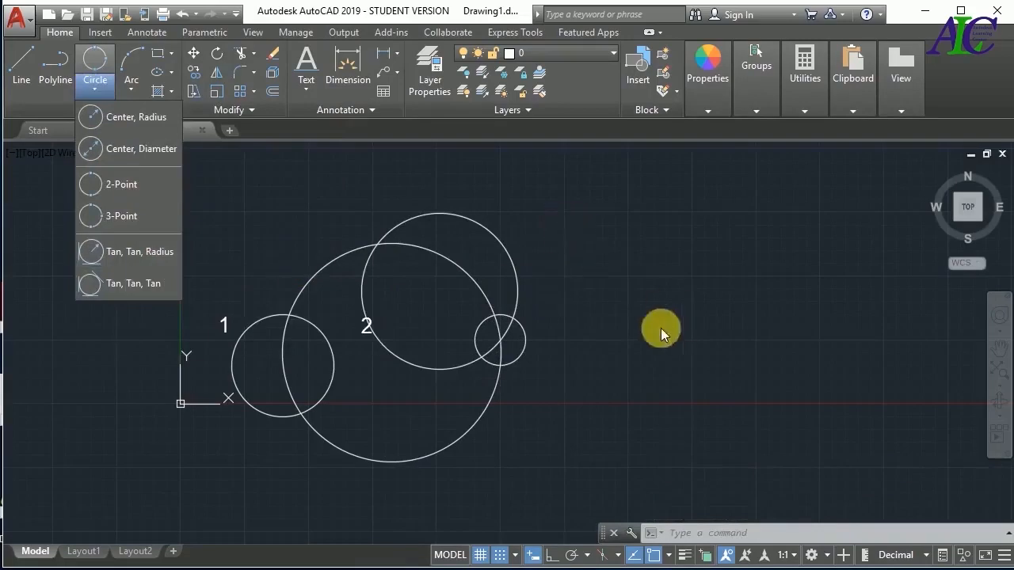
pyautogui.click(626, 244)
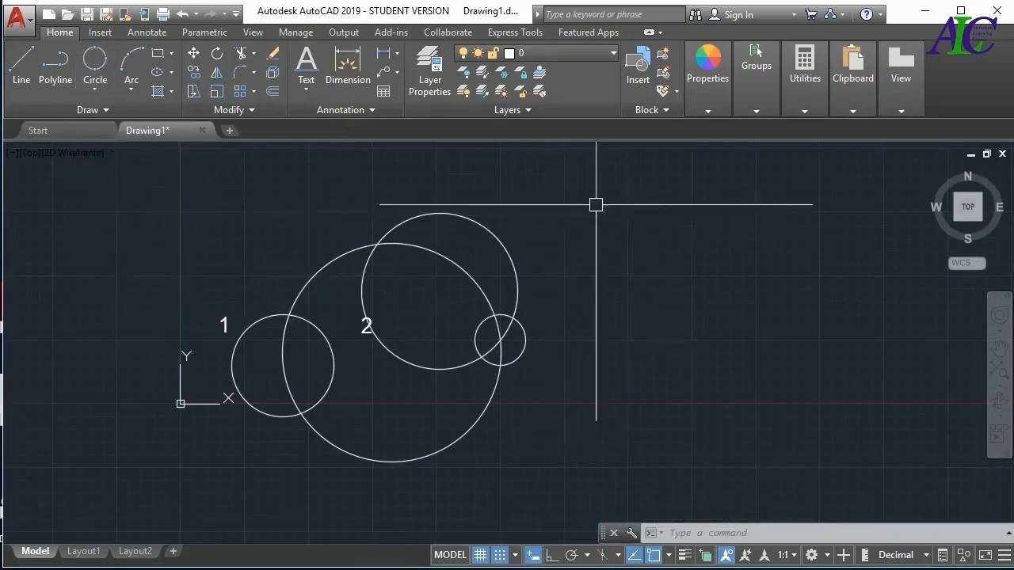
pyautogui.click(598, 203)
pyautogui.click(460, 424)
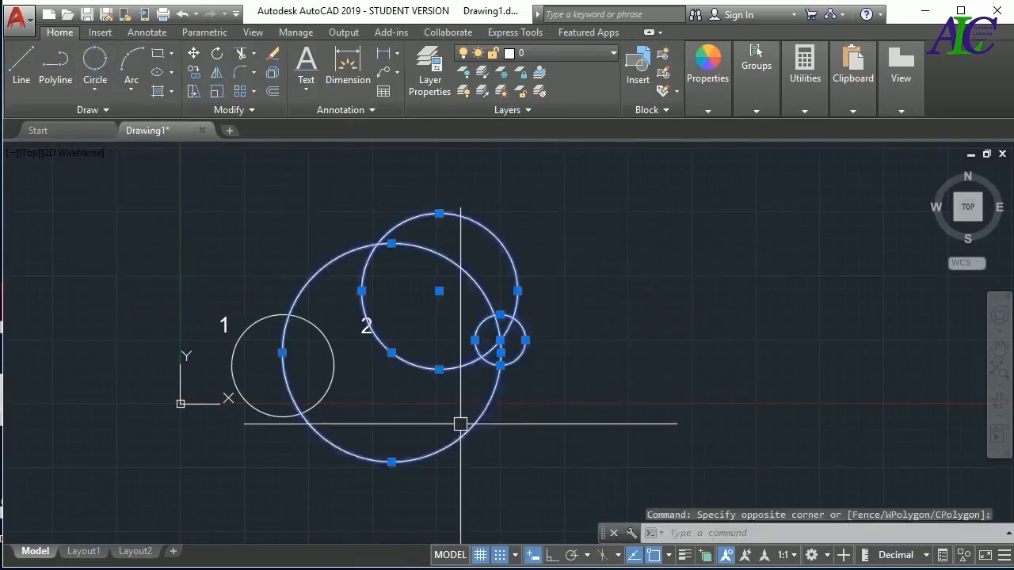
pyautogui.press('Delete')
# Draw an L-shape to the right of the circle from a near-vertical line and a near-horizontal line running right from its lower end
pyautogui.click(21, 68)
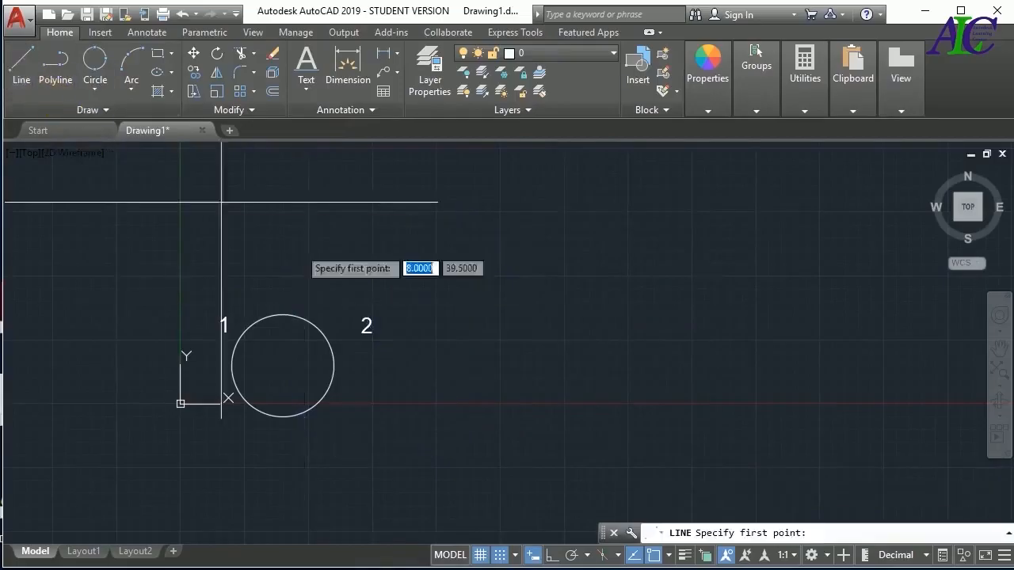
pyautogui.click(466, 214)
pyautogui.click(468, 432)
pyautogui.click(717, 432)
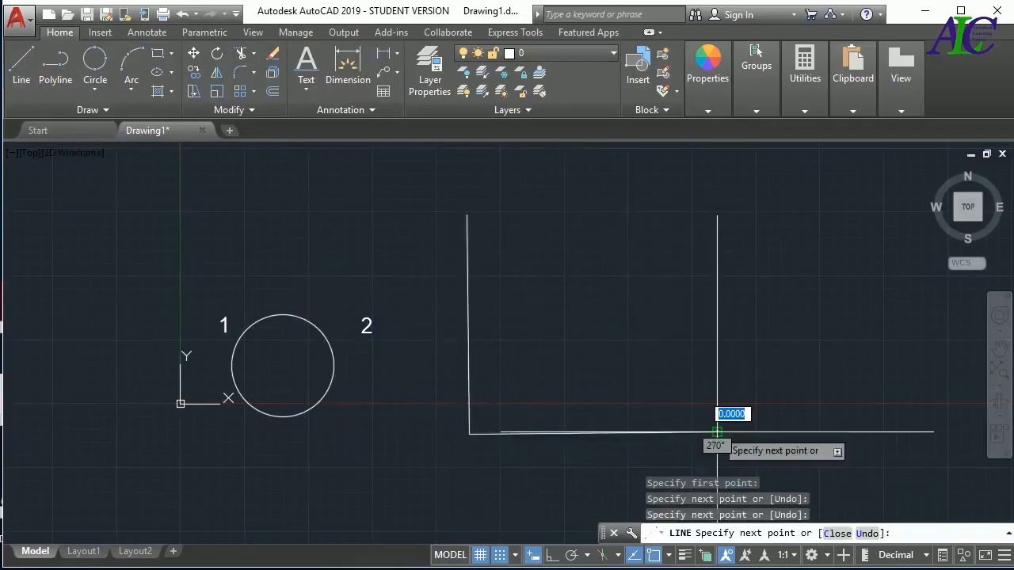
pyautogui.press('Escape')
# Draw a separate slanted line to the upper right of the L-shape, rising toward the left
pyautogui.press('Return')
pyautogui.click(834, 325)
pyautogui.click(734, 195)
pyautogui.press('Return')
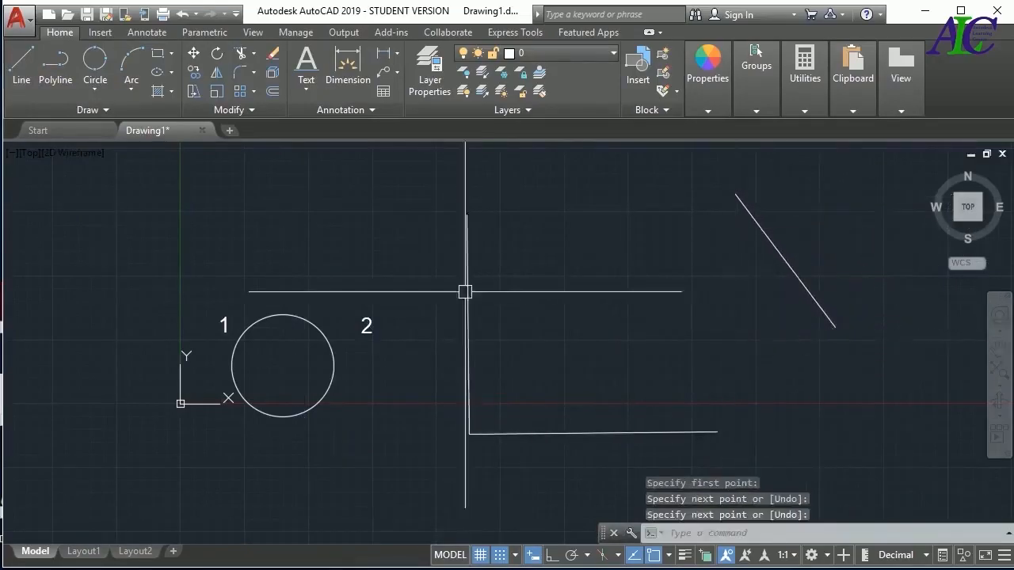
# Draw a Tan, Tan, Radius circle with radius 10, tangent to the L-shape's horizontal and vertical lines
pyautogui.click(94, 87)
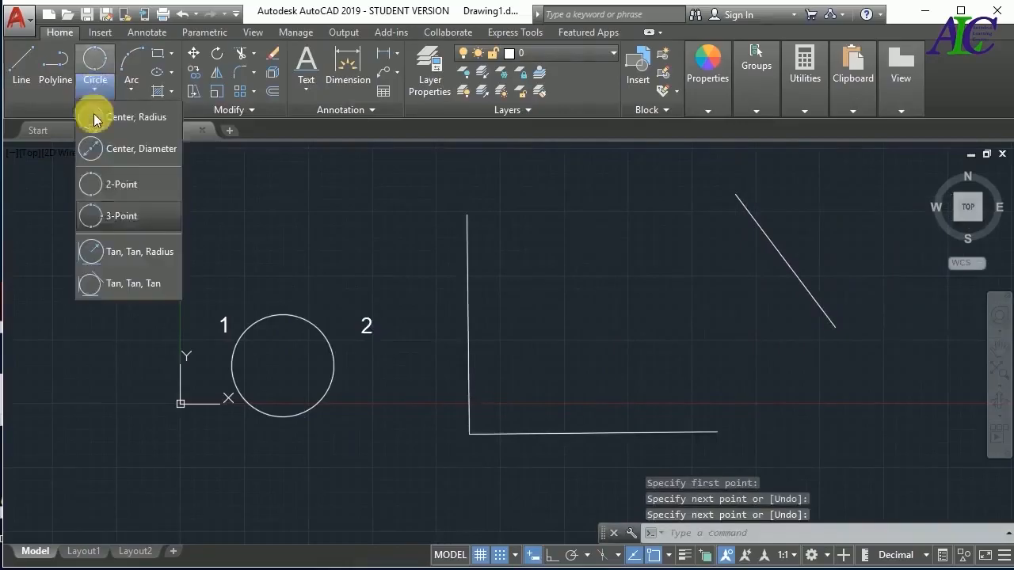
pyautogui.click(125, 253)
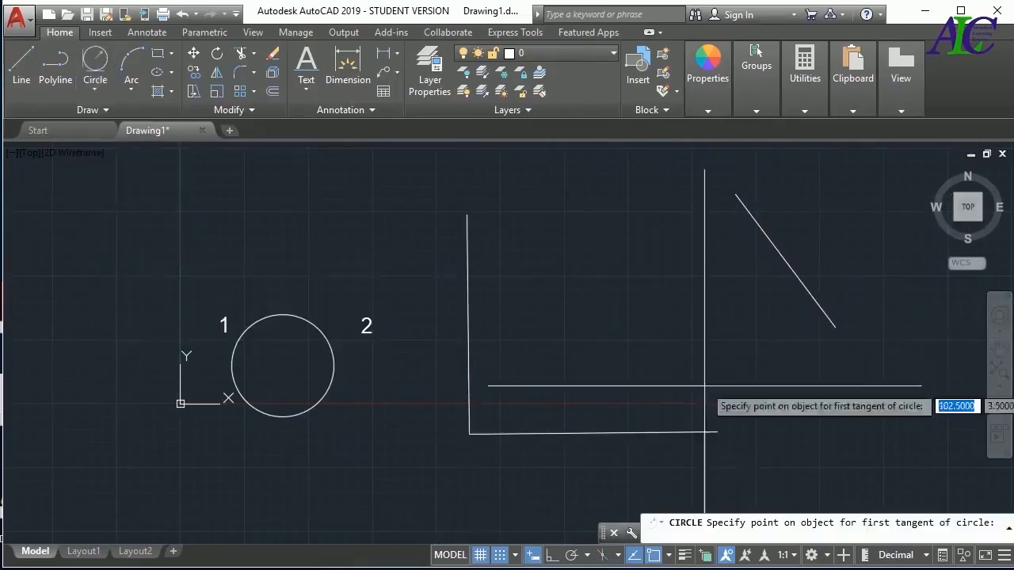
pyautogui.click(616, 434)
pyautogui.click(467, 322)
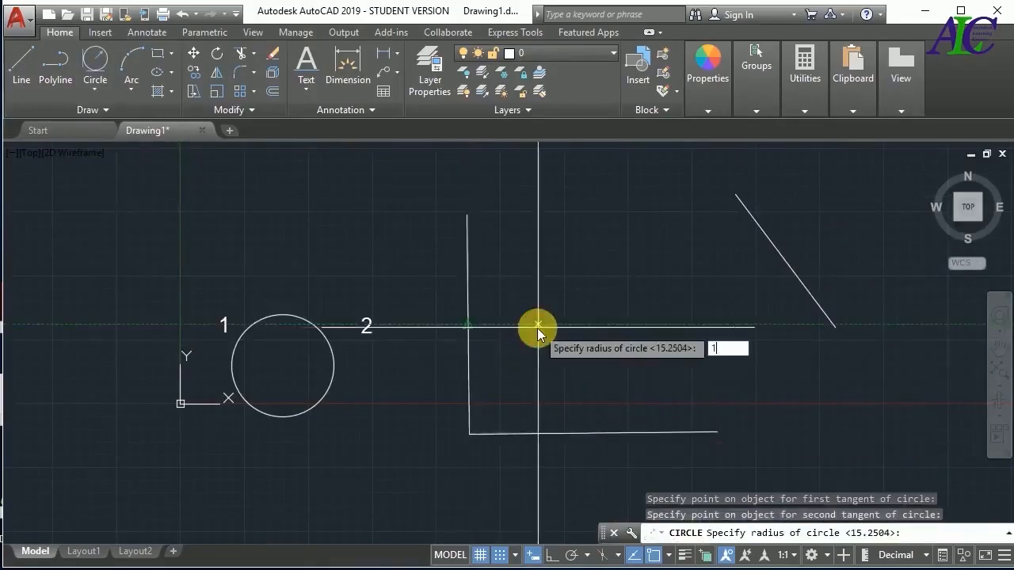
pyautogui.press('Return')
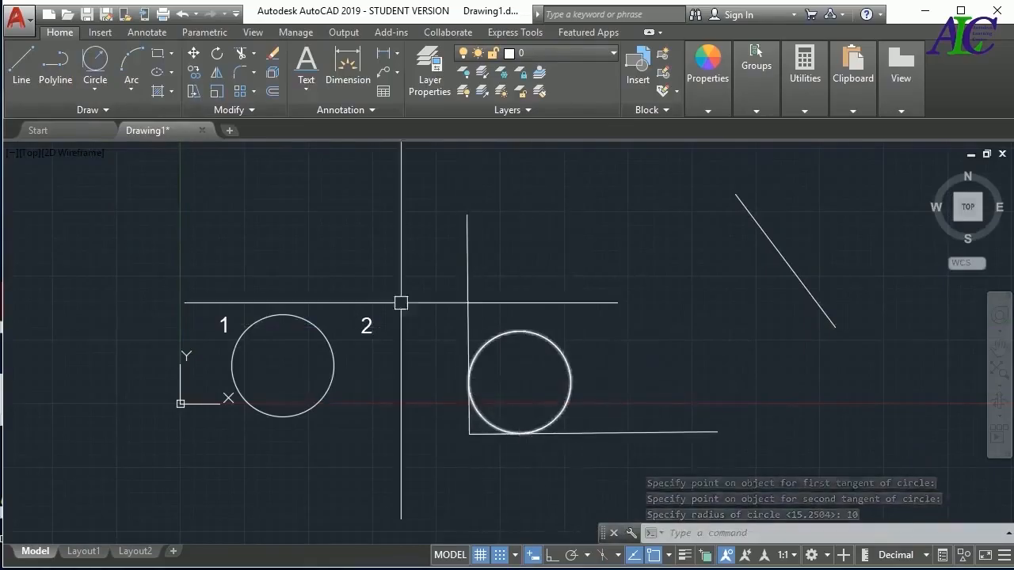
# Draw a Tan, Tan, Tan circle tangent to the L-shape's vertical line, its horizontal line and the separate slanted line
pyautogui.click(95, 89)
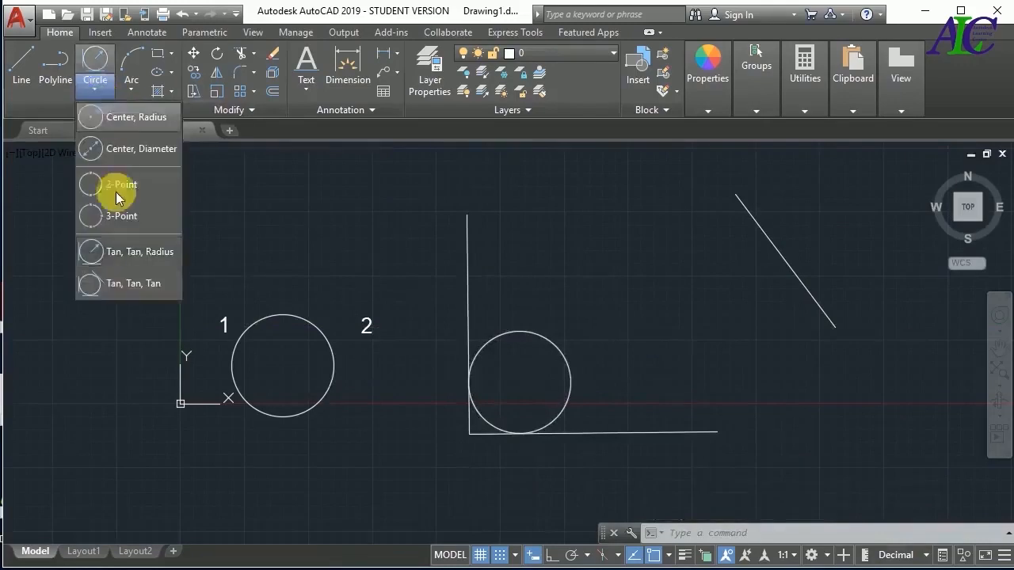
pyautogui.click(123, 284)
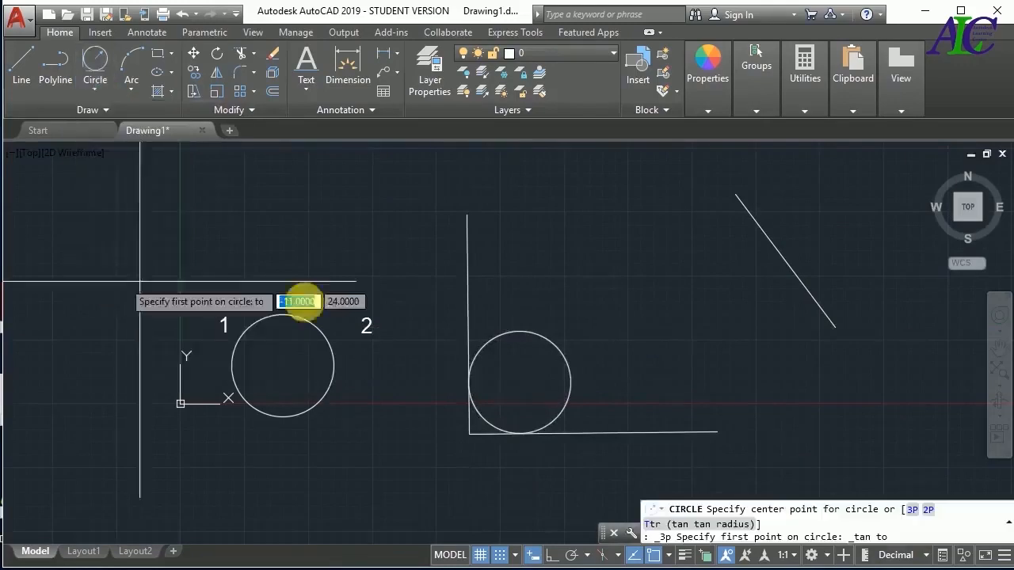
pyautogui.click(468, 277)
pyautogui.click(616, 433)
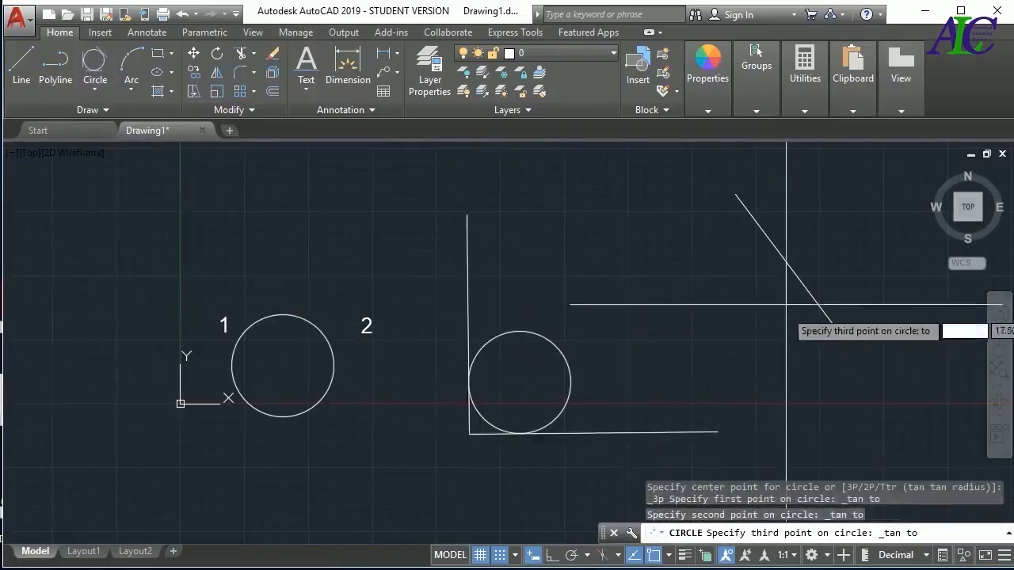
pyautogui.click(785, 264)
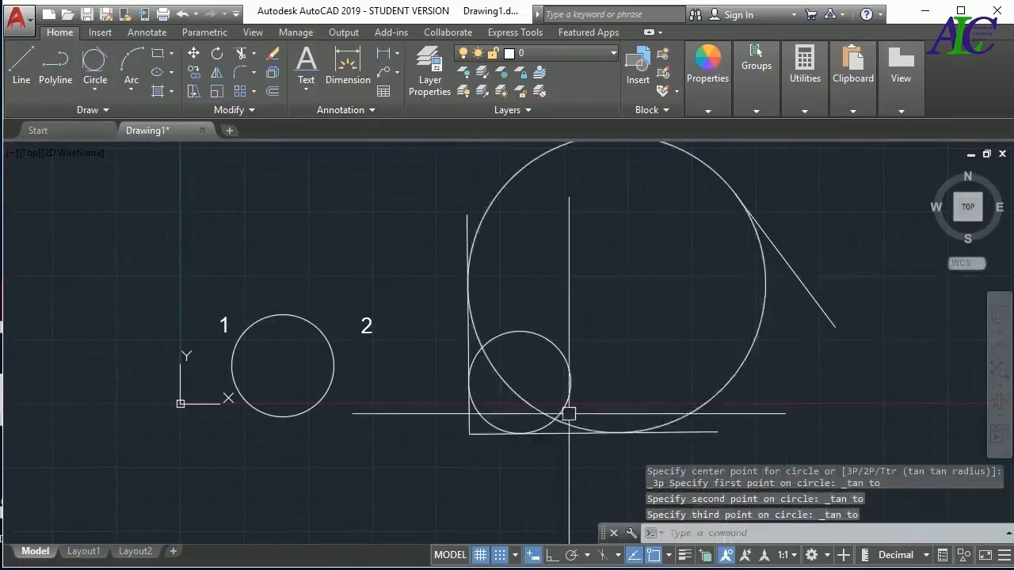
# Delete all the circles and lines, leaving only the labels 1 and 2
pyautogui.scroll(-2, 573, 415)
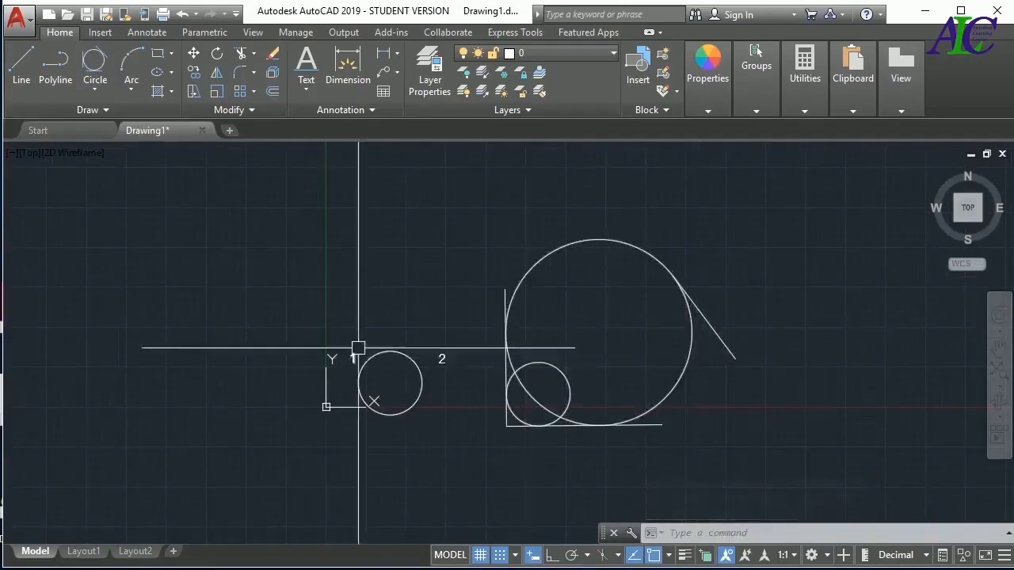
pyautogui.click(705, 258)
pyautogui.click(531, 445)
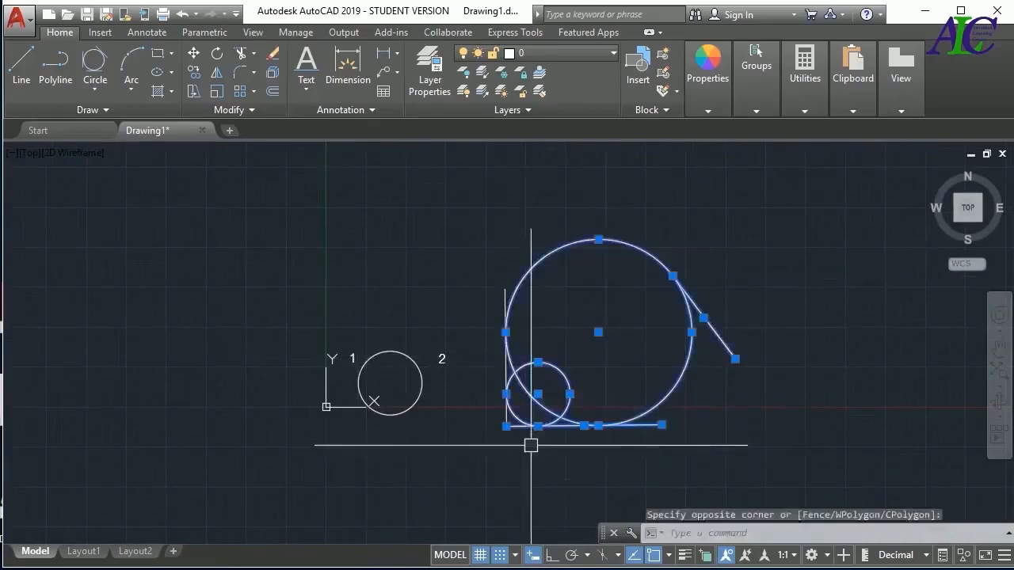
pyautogui.press('Delete')
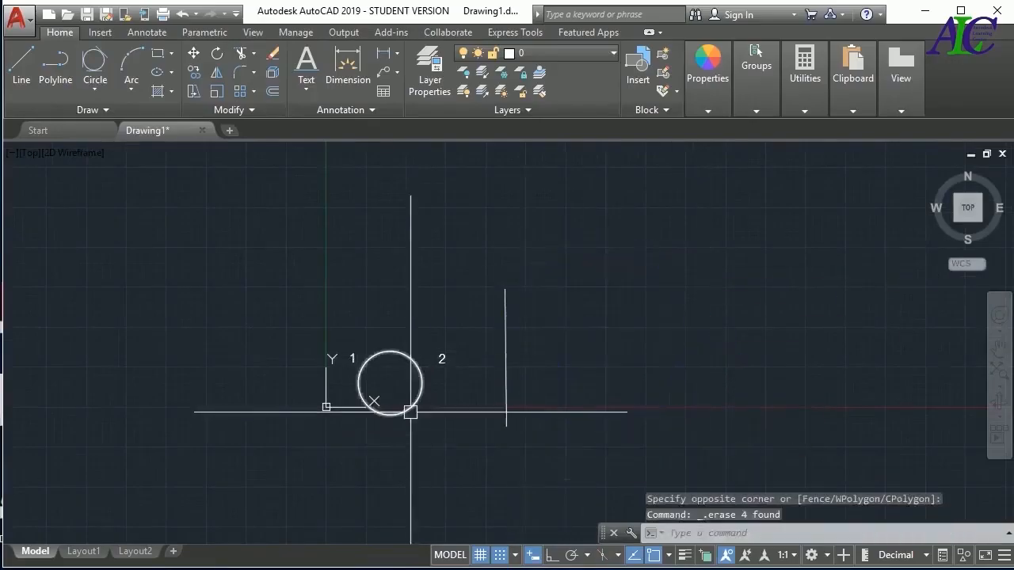
pyautogui.click(409, 411)
pyautogui.press('Delete')
pyautogui.press('Delete')
pyautogui.scroll(4, 515, 361)
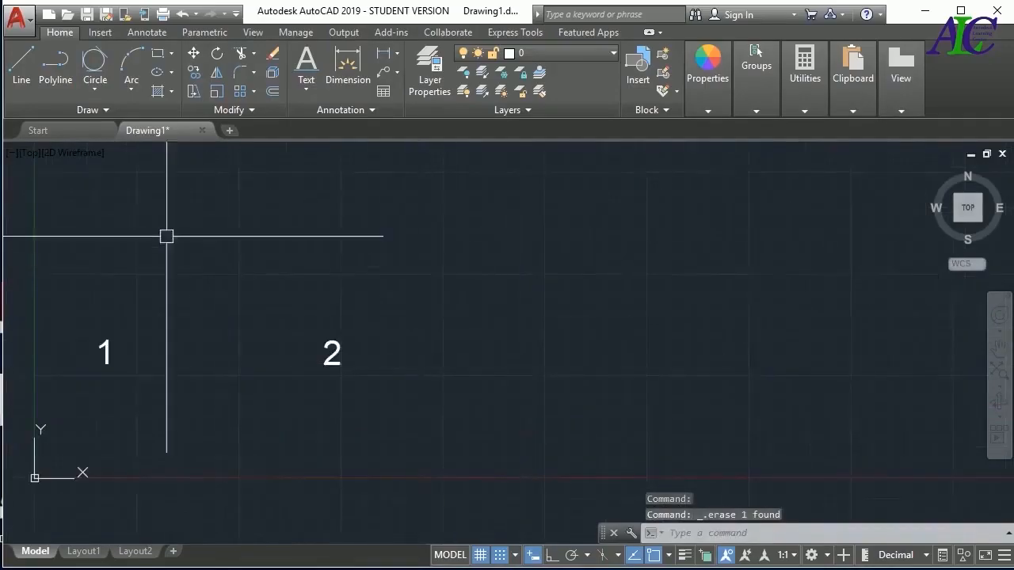
# Draw a 3-Point arc to the right of label 2, bulging upward from its lower-left start to a higher end at the right
pyautogui.click(130, 90)
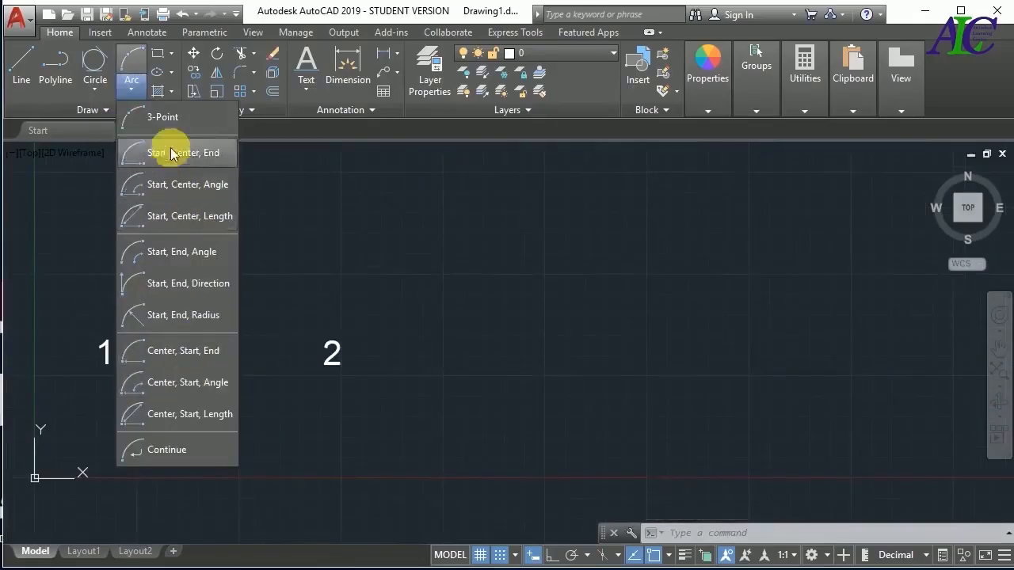
pyautogui.click(167, 119)
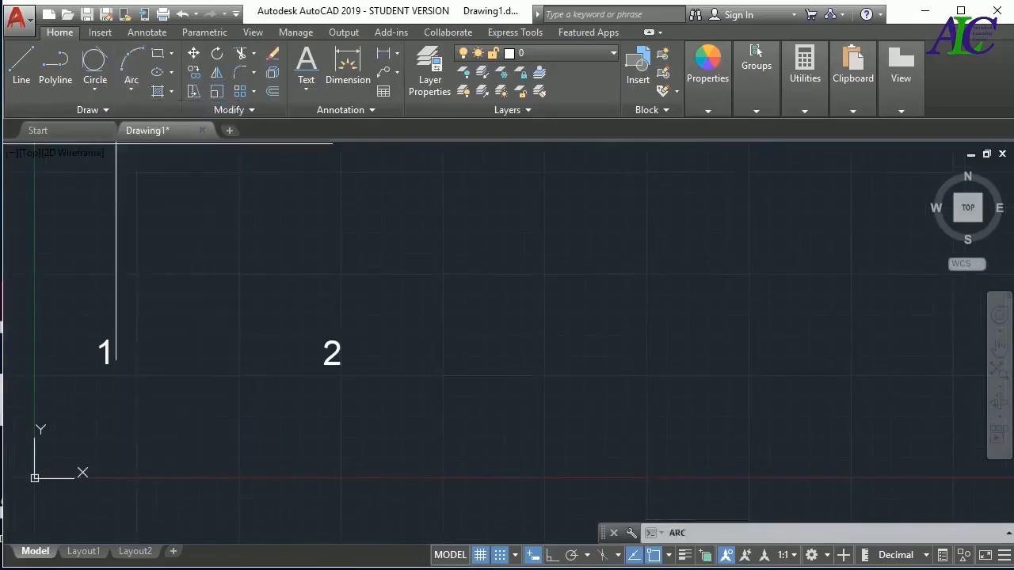
pyautogui.click(447, 375)
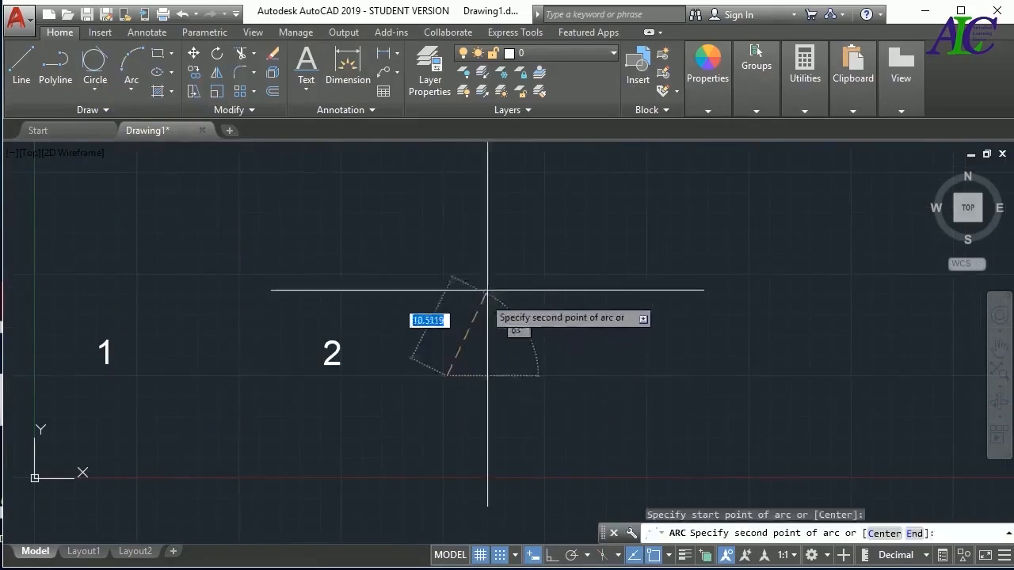
pyautogui.click(493, 276)
pyautogui.click(654, 314)
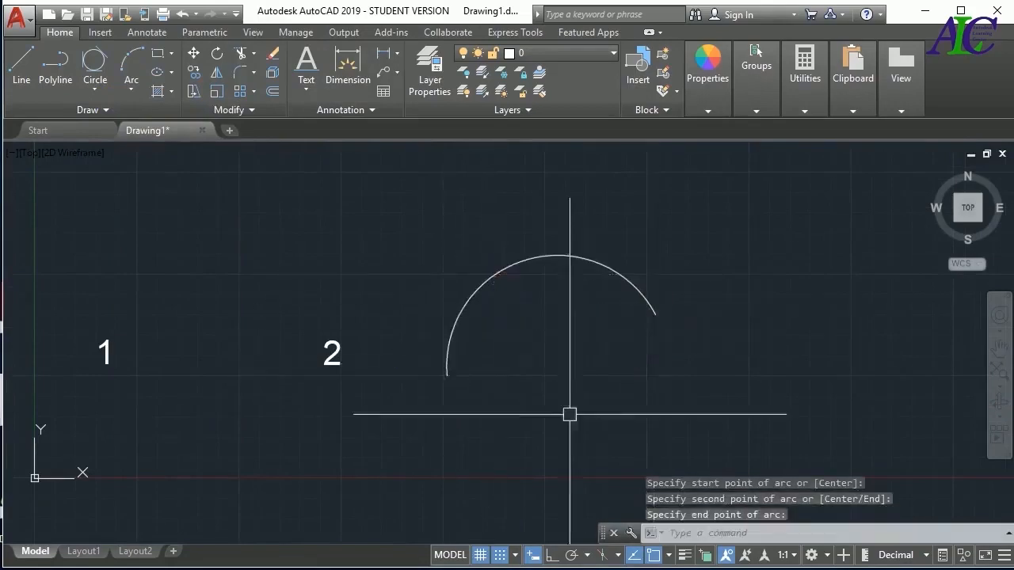
# Draw a Start, Center, End arc starting at about 62.5, 12.5, centred directly above the start and ending at the upper right
pyautogui.click(132, 91)
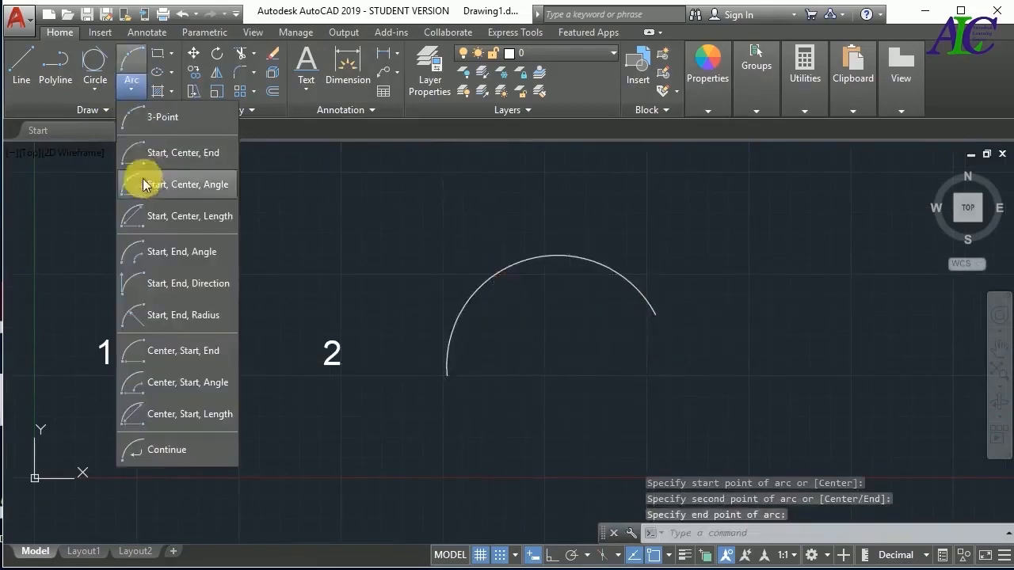
pyautogui.click(183, 157)
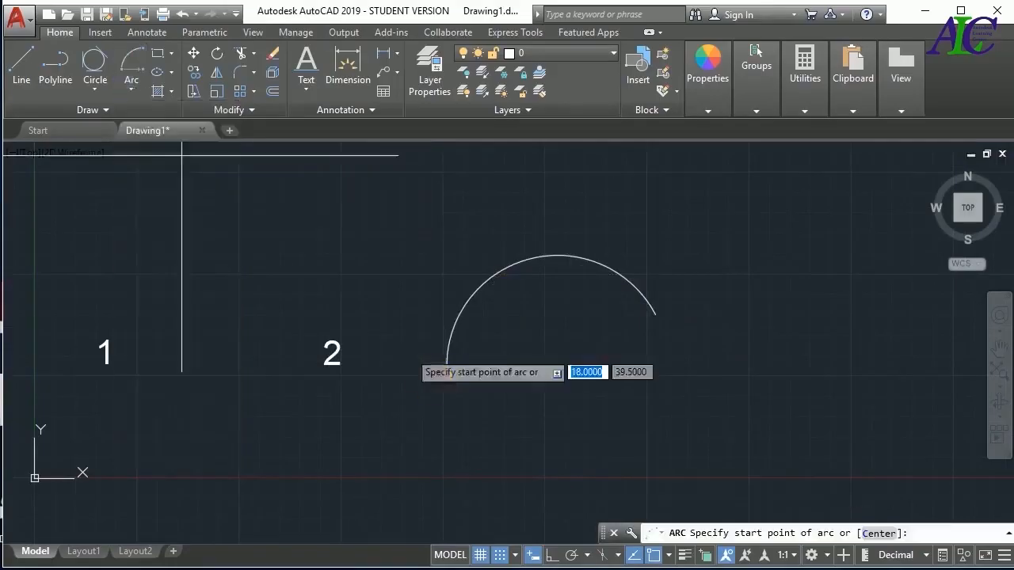
pyautogui.click(544, 375)
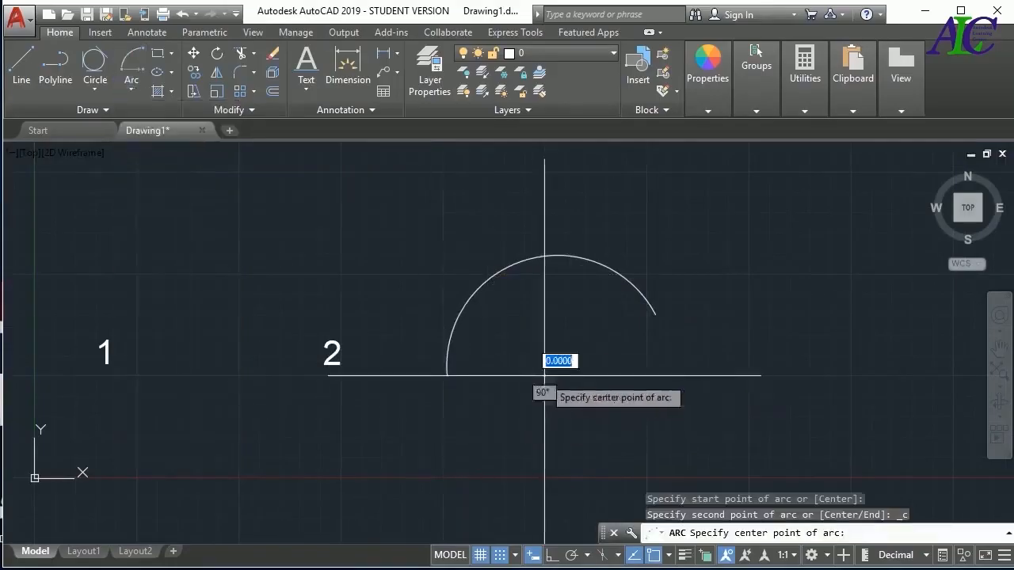
pyautogui.click(544, 276)
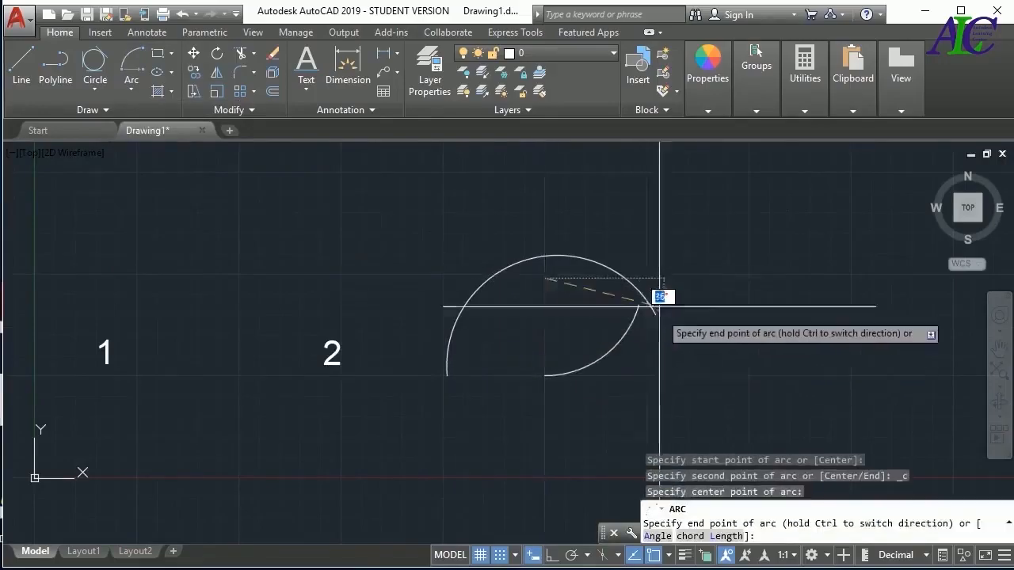
pyautogui.click(651, 230)
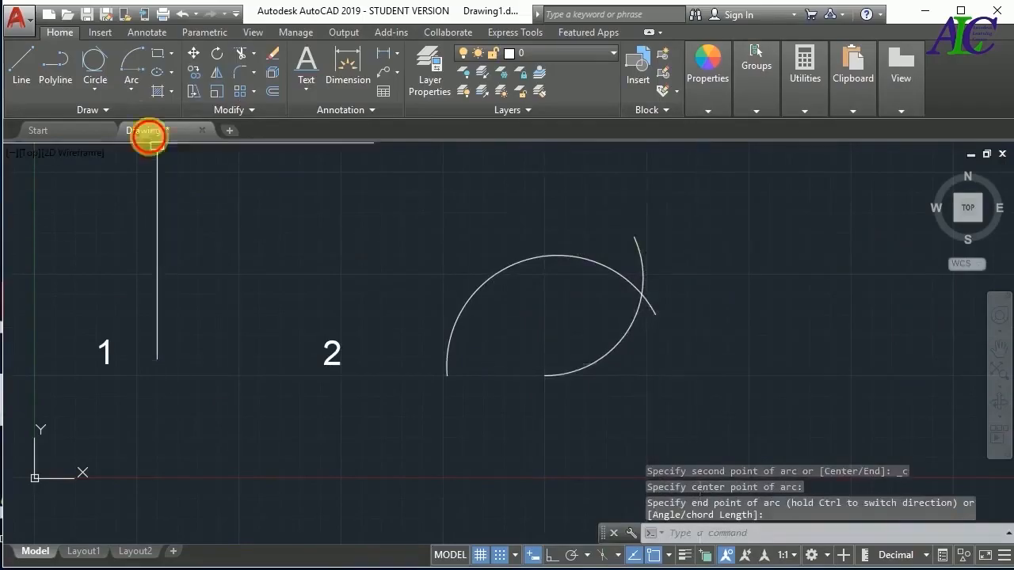
# Draw a Start, End, Radius arc from label 1 to label 2 with a radius of 20
pyautogui.click(132, 87)
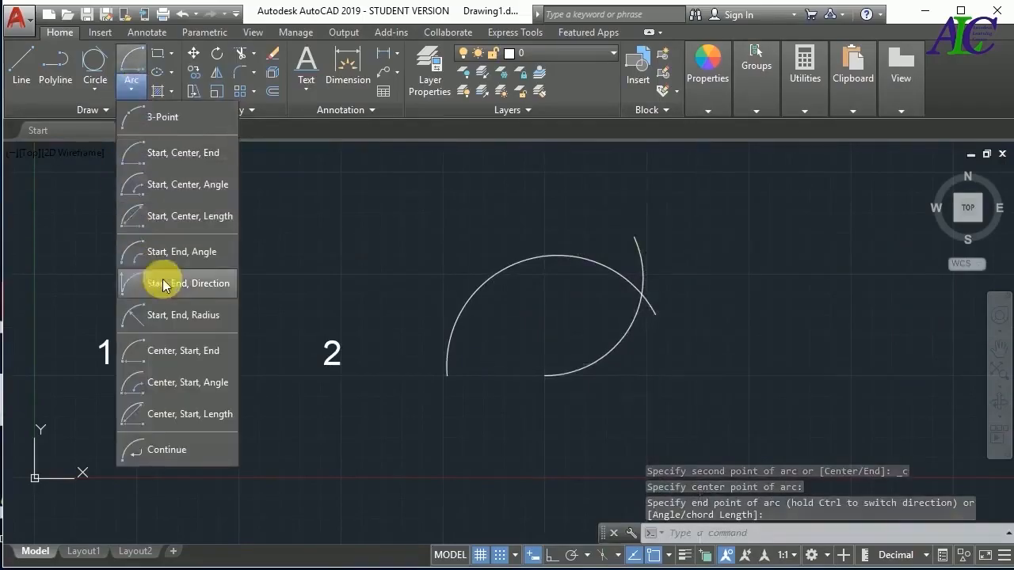
pyautogui.click(190, 315)
pyautogui.click(108, 365)
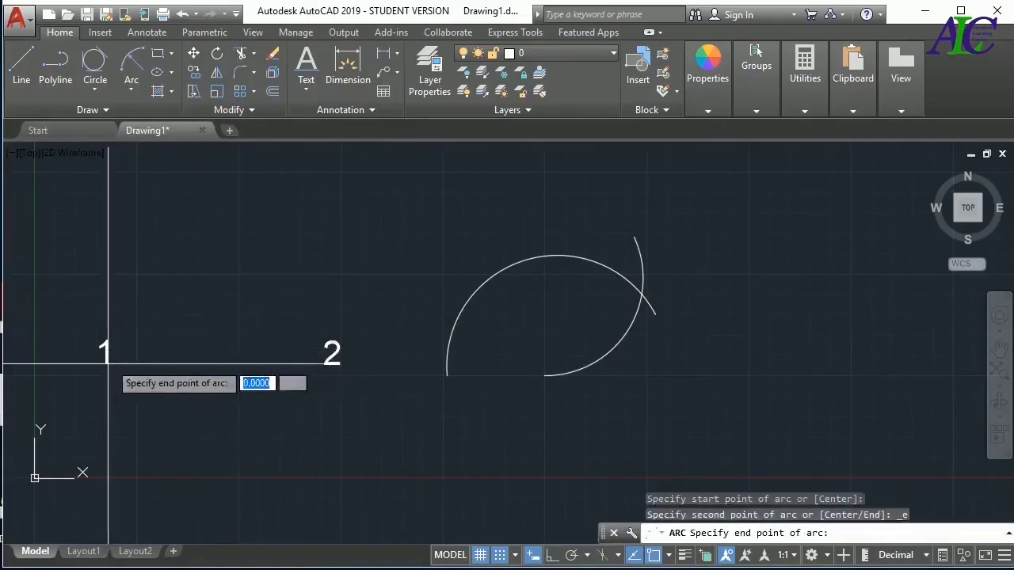
pyautogui.click(333, 365)
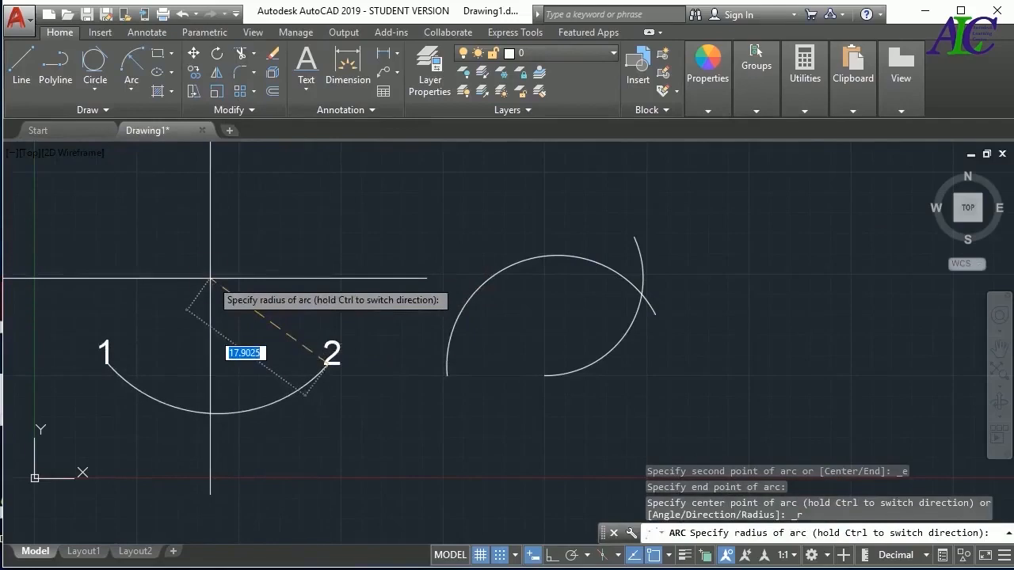
pyautogui.write('20')
pyautogui.press('Return')
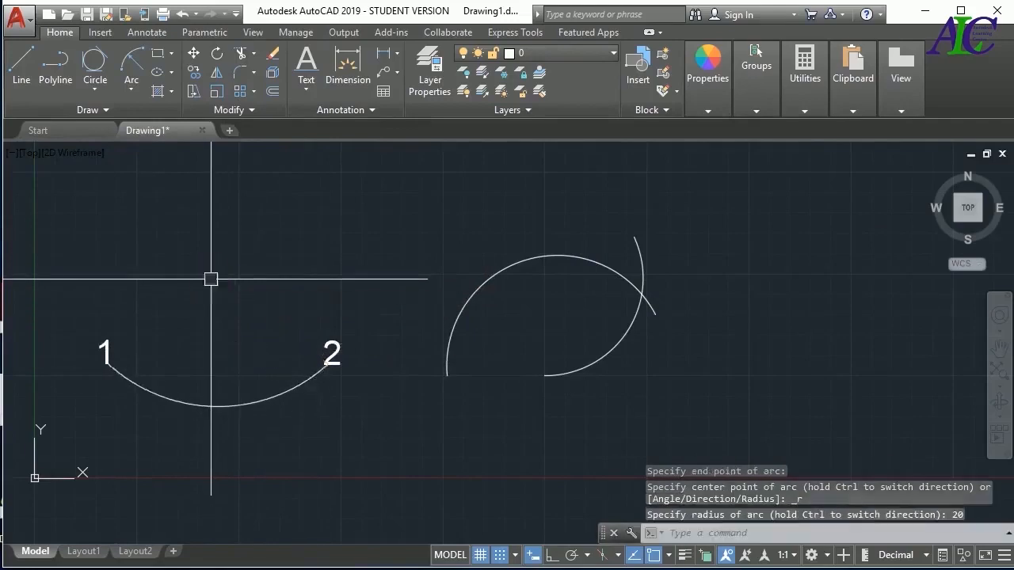
# Delete the radius 20 arc and the two overlapping arcs to the right of label 2
pyautogui.click(261, 403)
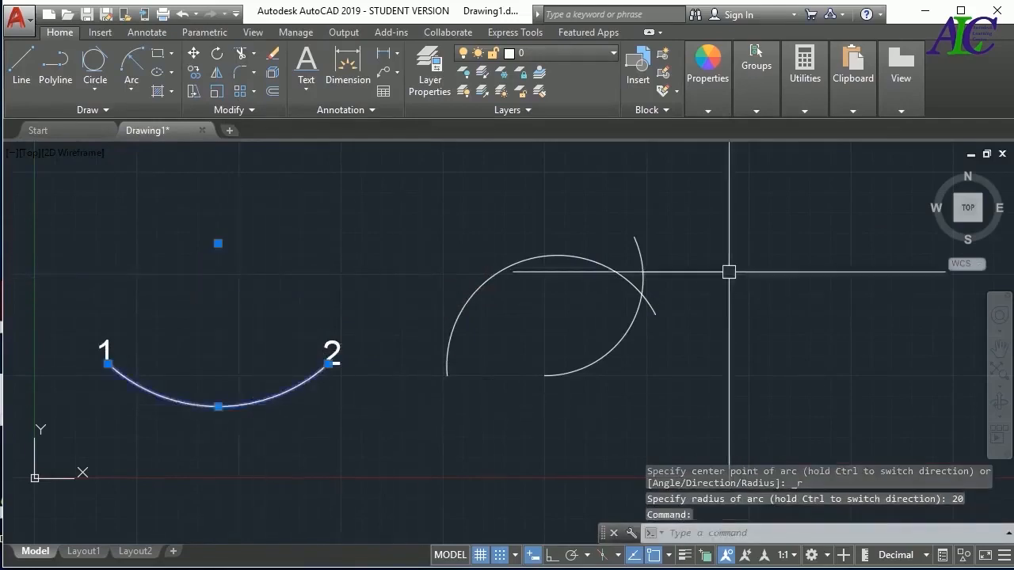
pyautogui.press('Delete')
pyautogui.click(719, 243)
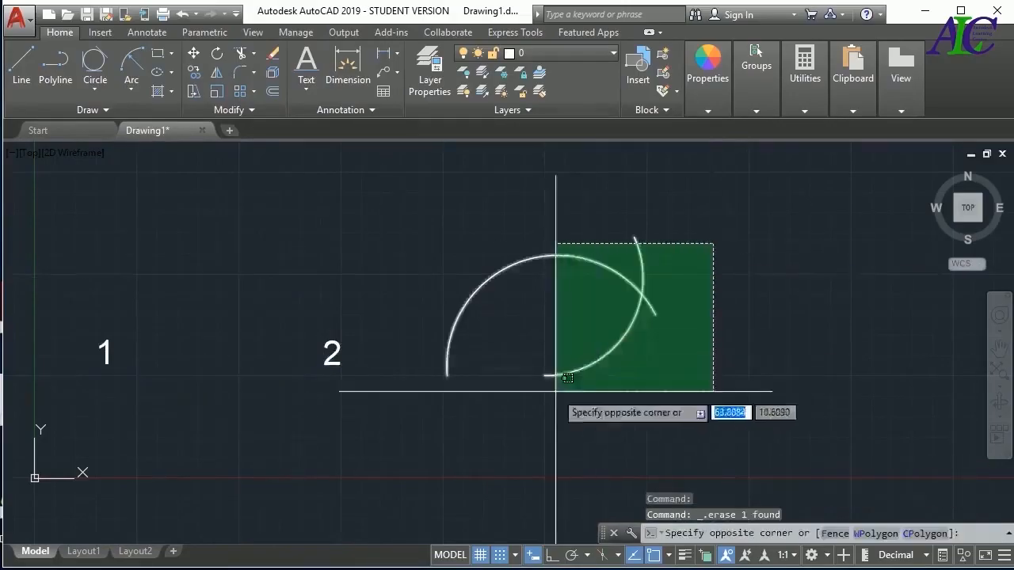
pyautogui.click(554, 388)
pyautogui.press('Delete')
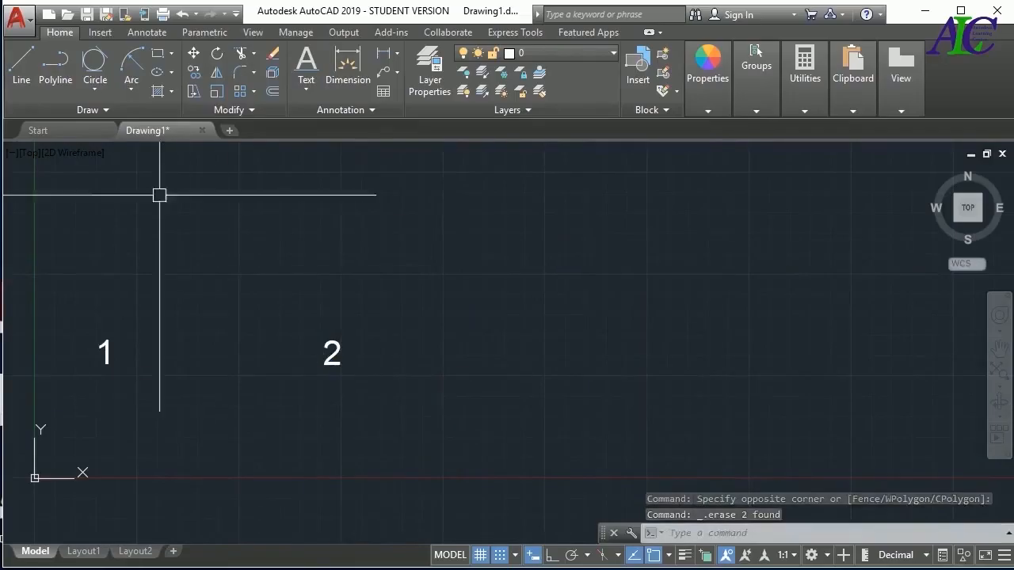
pyautogui.click(131, 90)
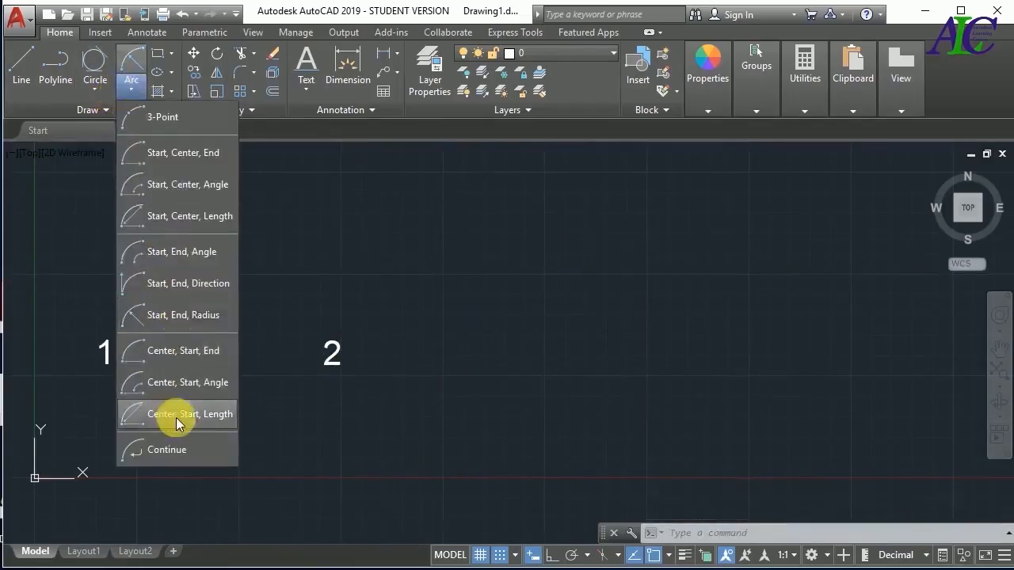
pyautogui.click(164, 451)
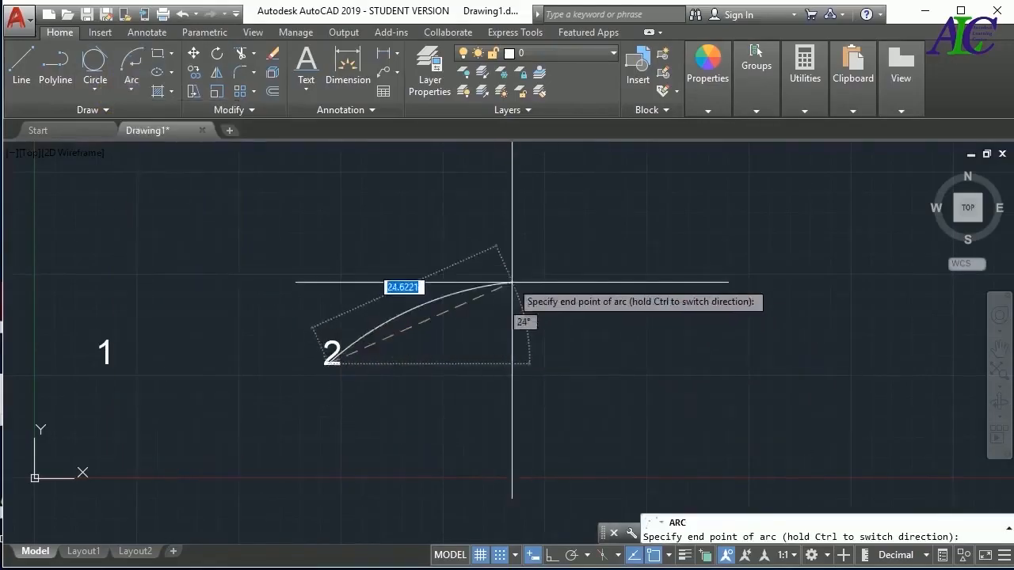
pyautogui.press('Escape')
# Draw a near-horizontal line to the right of label 2 and continue it with a tangent arc curving upward from its right end
pyautogui.click(22, 69)
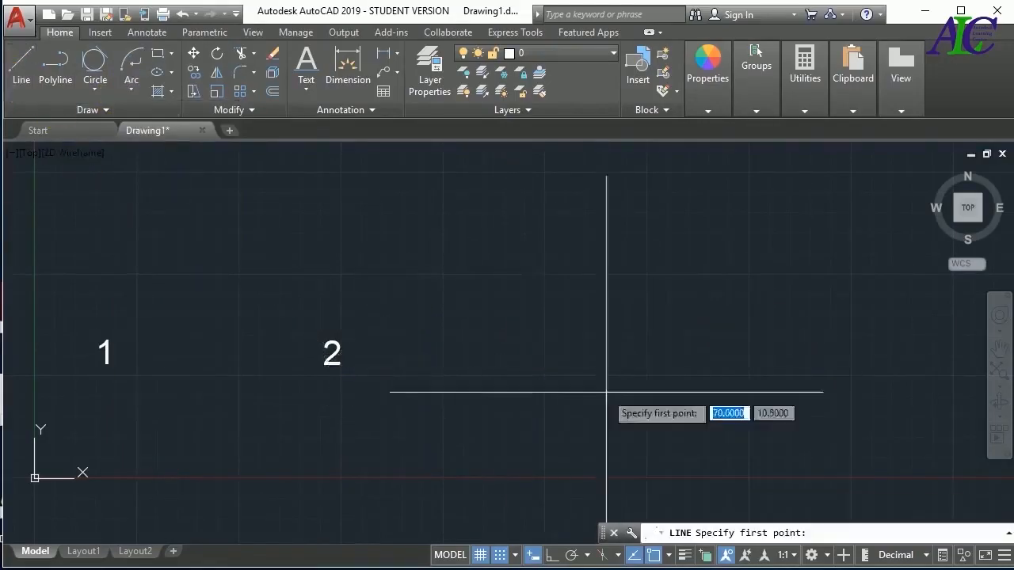
pyautogui.click(686, 368)
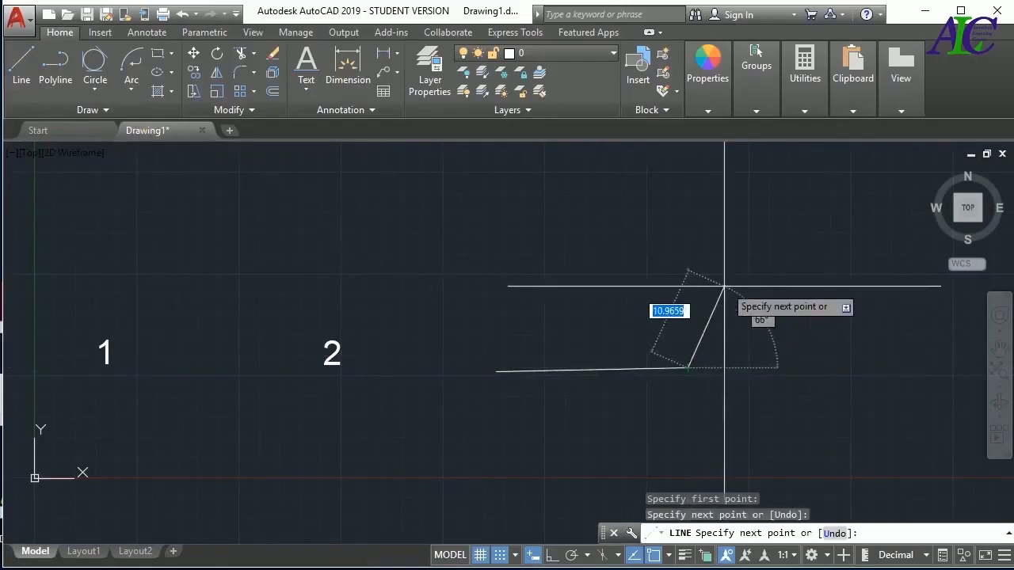
pyautogui.click(129, 95)
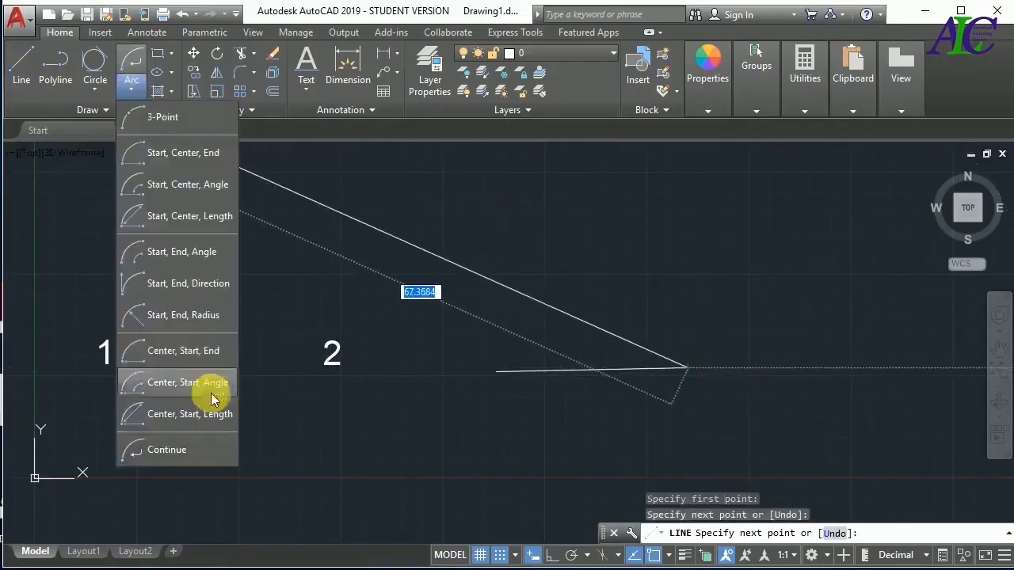
pyautogui.click(199, 444)
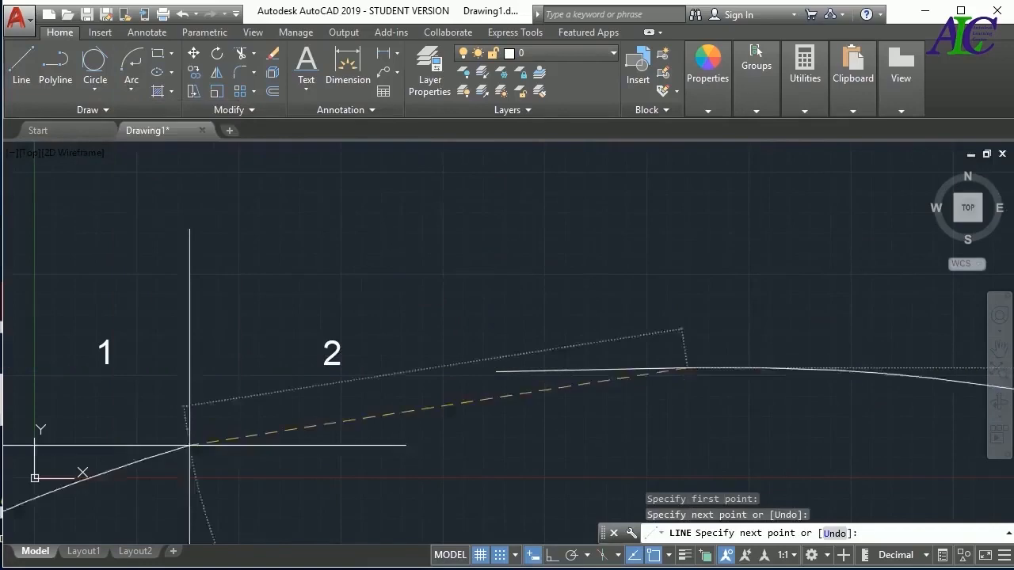
pyautogui.click(724, 236)
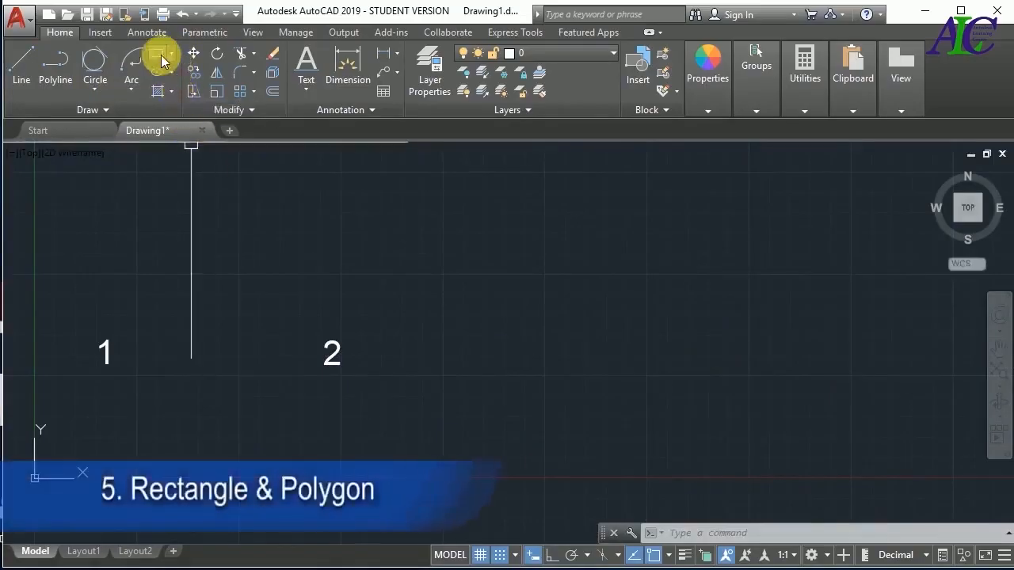
# Draw a 20 by 10 rectangle to the right of label 2, with its first corner at about 63, 25
pyautogui.click(171, 53)
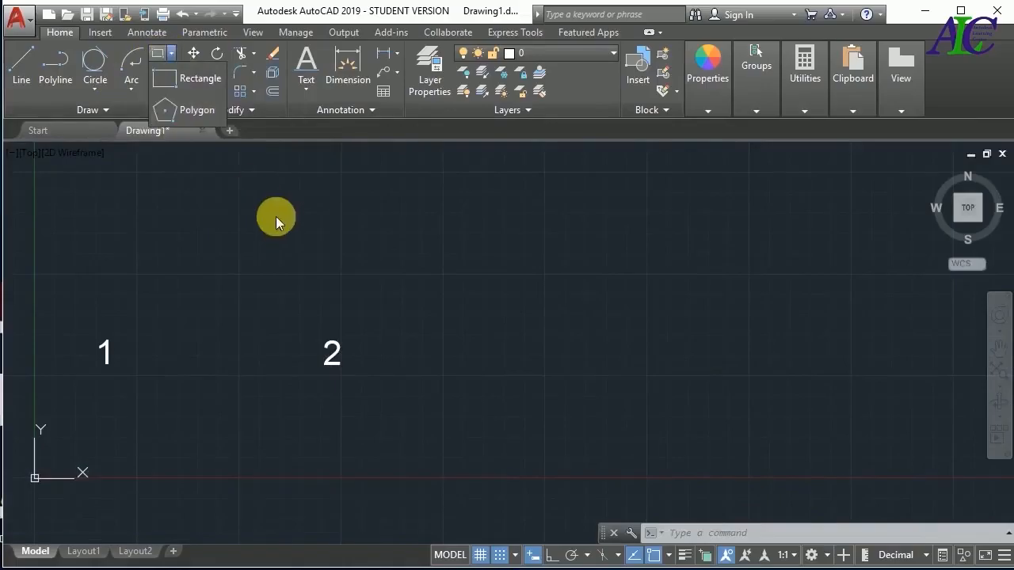
pyautogui.click(201, 80)
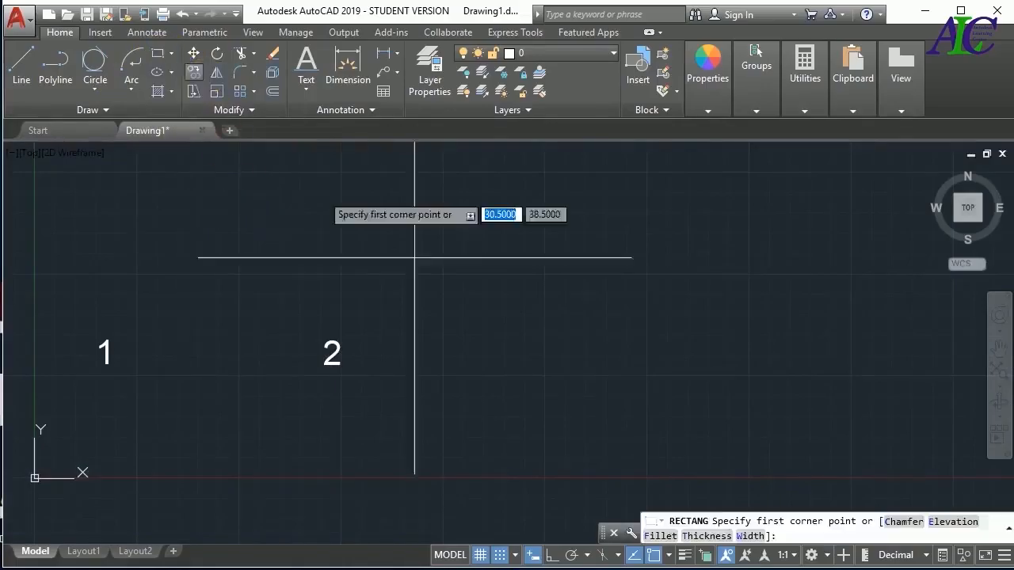
pyautogui.click(544, 275)
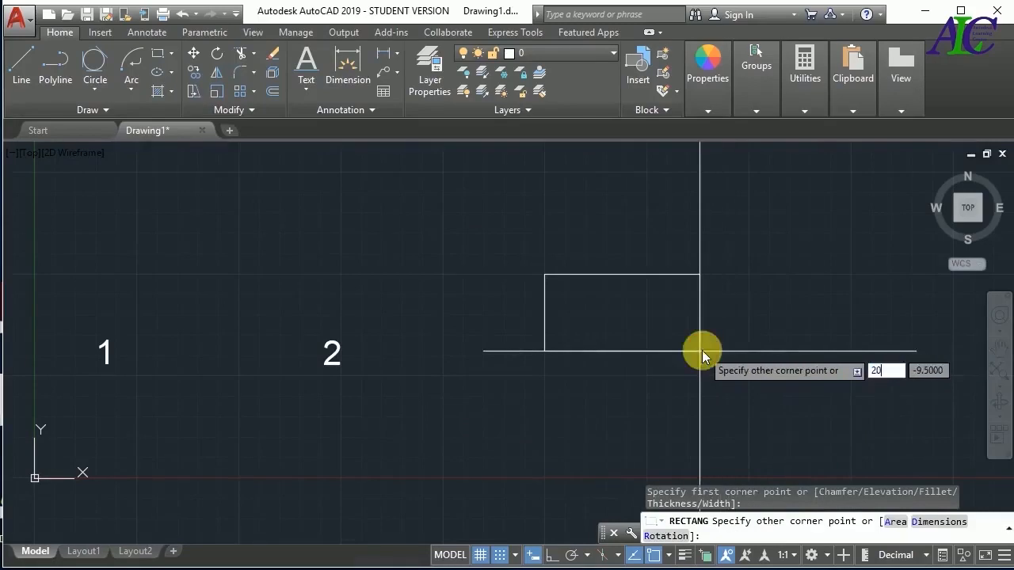
pyautogui.press('Tab')
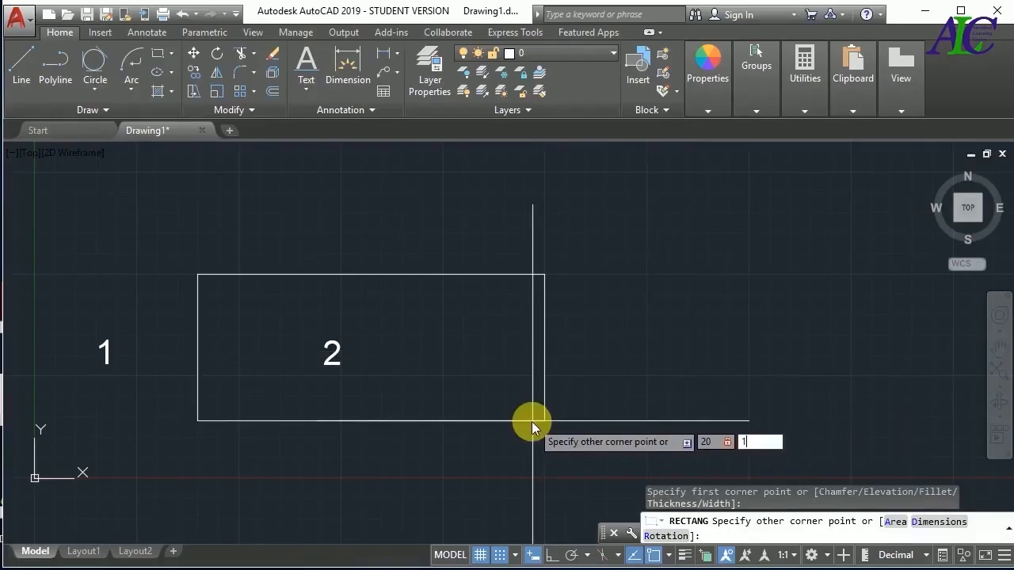
pyautogui.write('10')
pyautogui.press('Return')
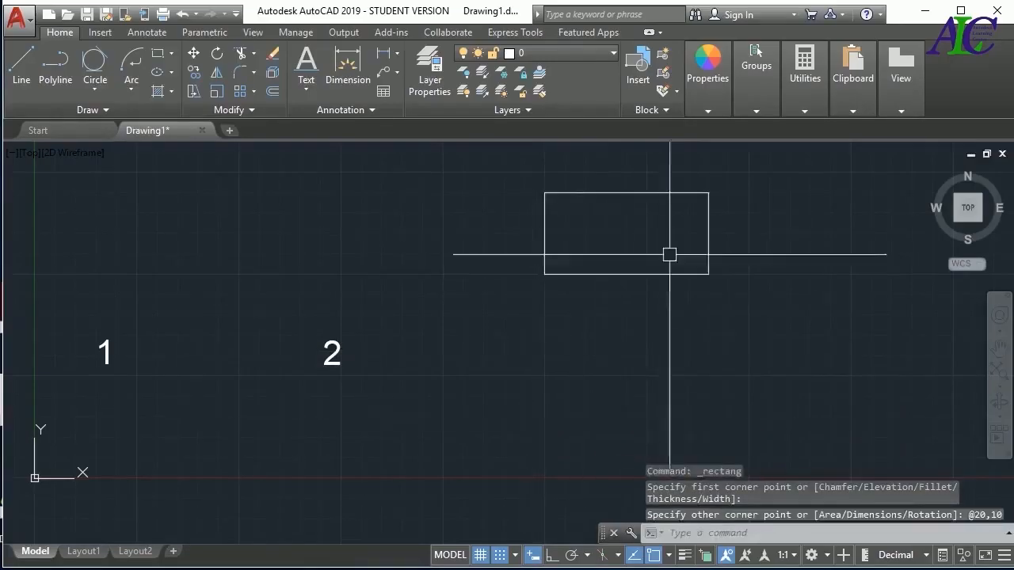
# Delete the three rectangles to the right of label 2
pyautogui.scroll(-4, 602, 280)
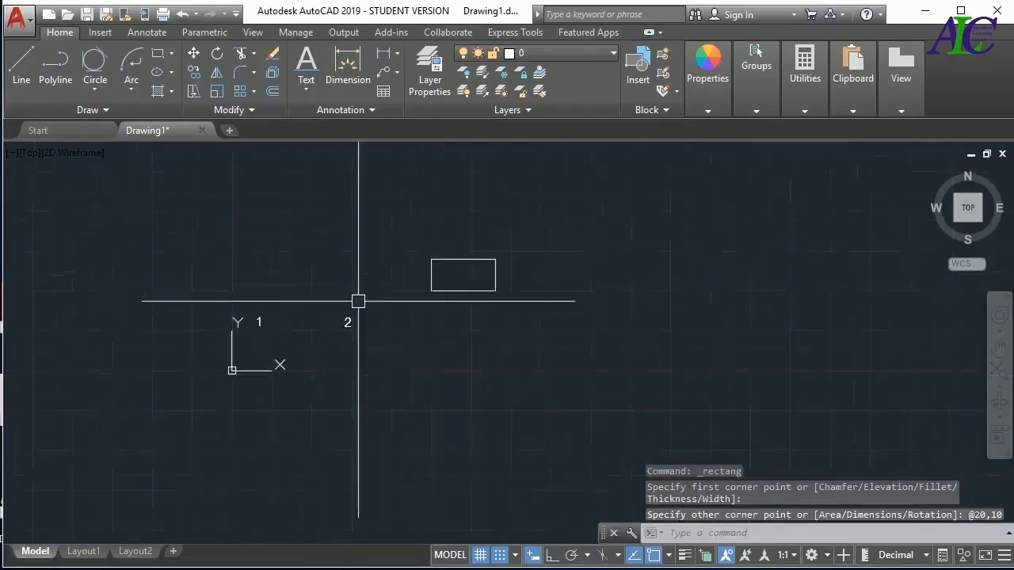
pyautogui.scroll(2, 590, 288)
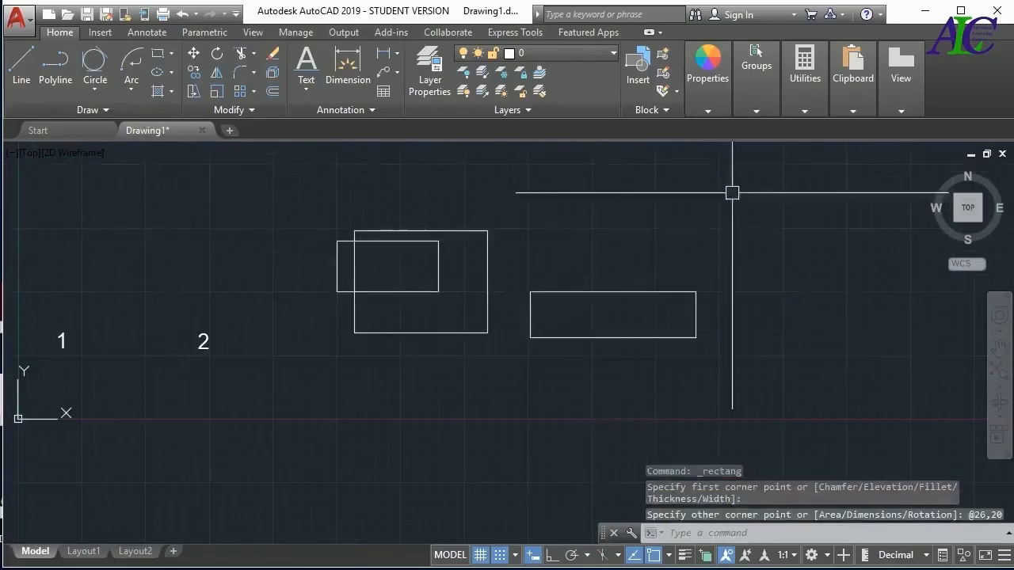
pyautogui.click(732, 190)
pyautogui.click(341, 388)
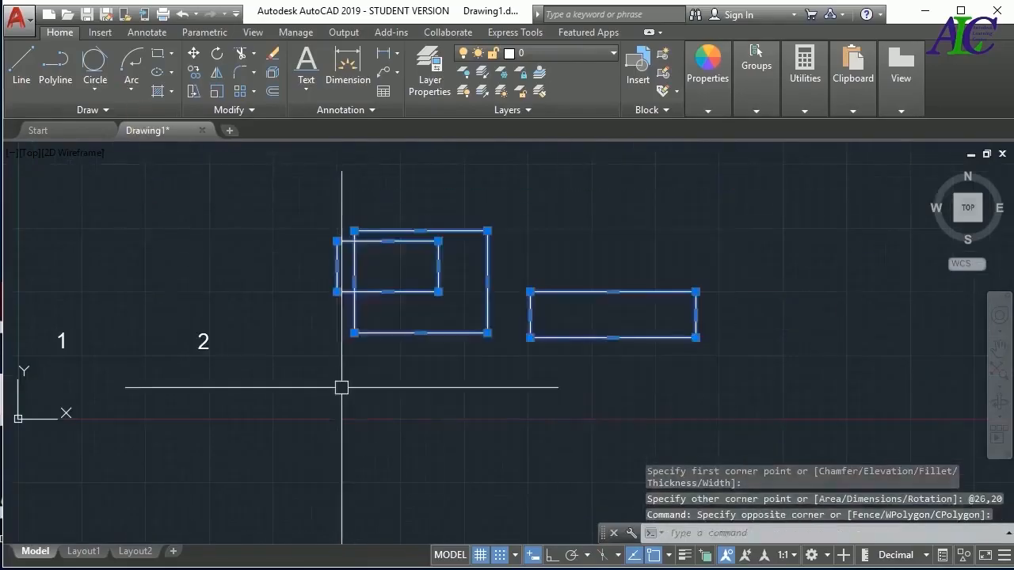
pyautogui.press('Delete')
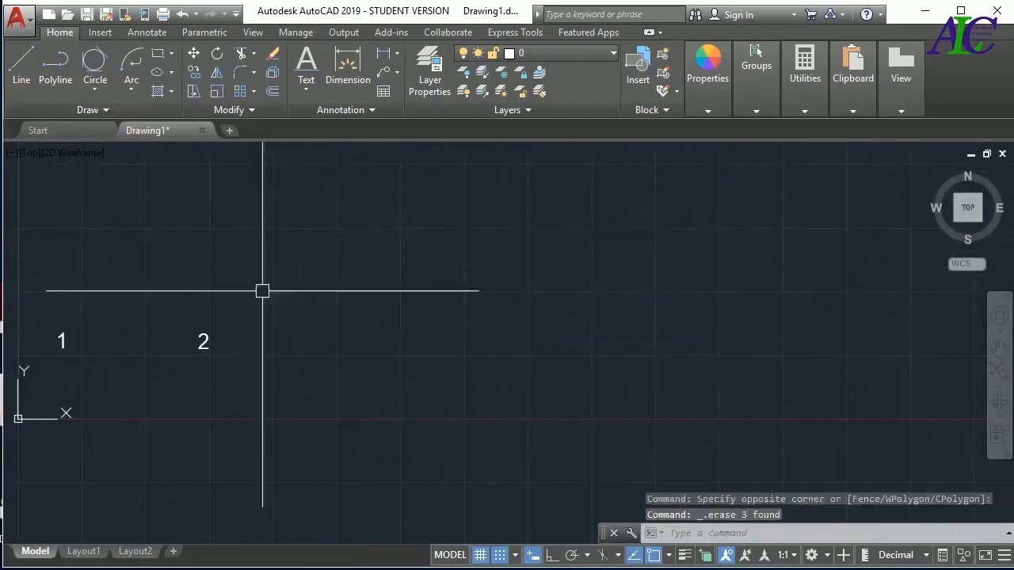
# Draw a 4-sided polygon inscribed in a circle of radius about 21.6, above and to the right of label 2
pyautogui.click(174, 55)
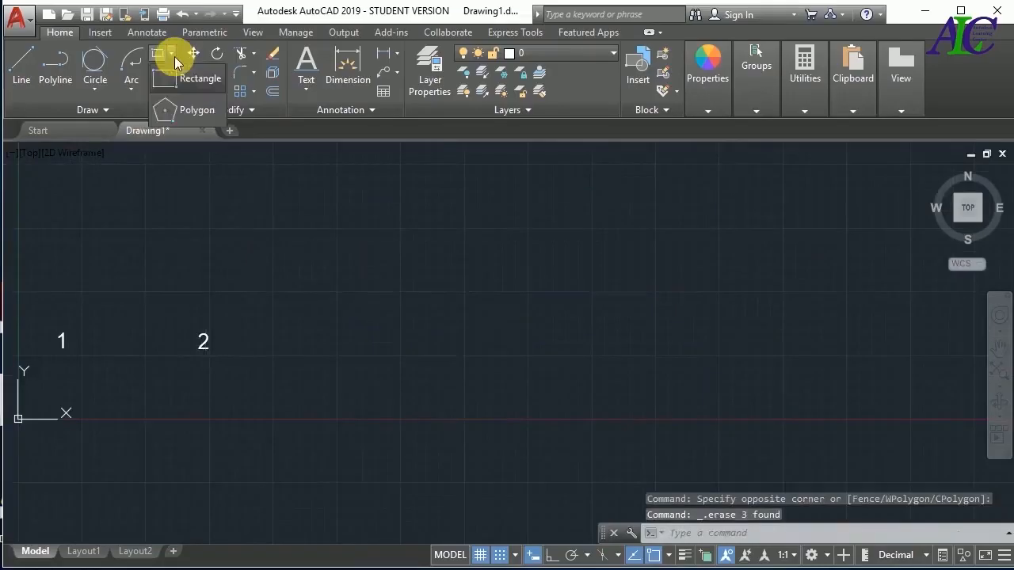
pyautogui.click(197, 111)
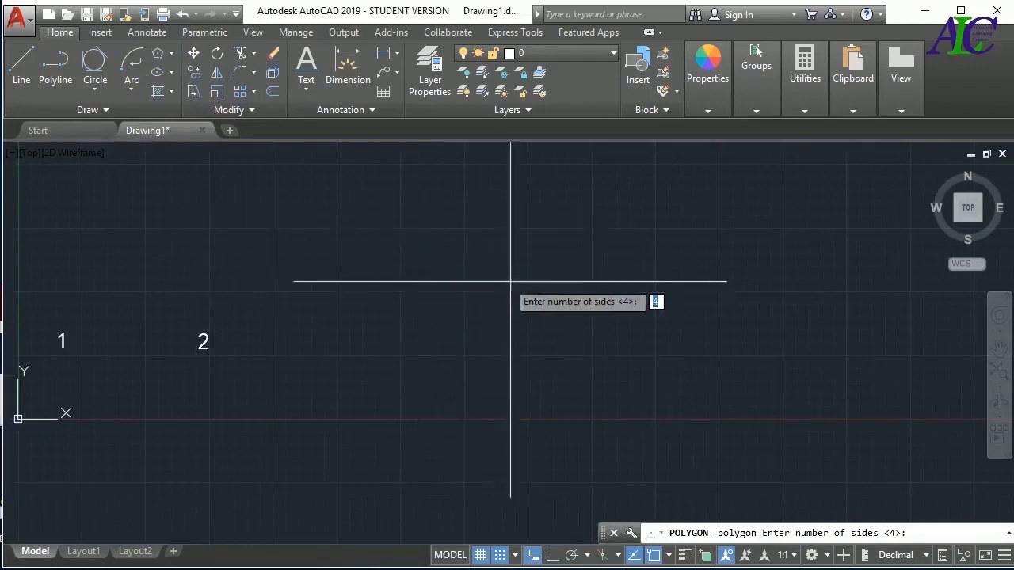
pyautogui.press('Return')
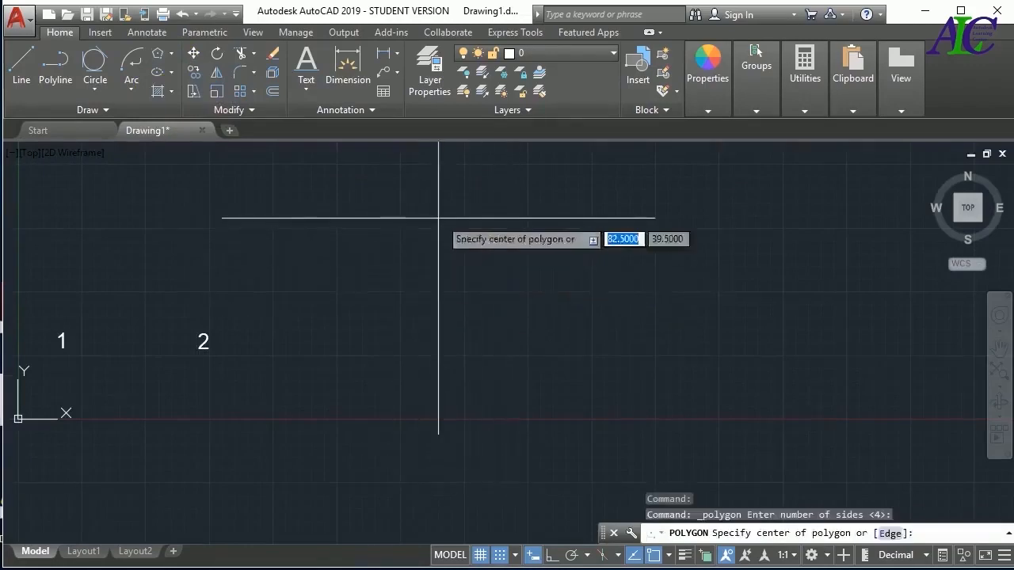
pyautogui.click(432, 235)
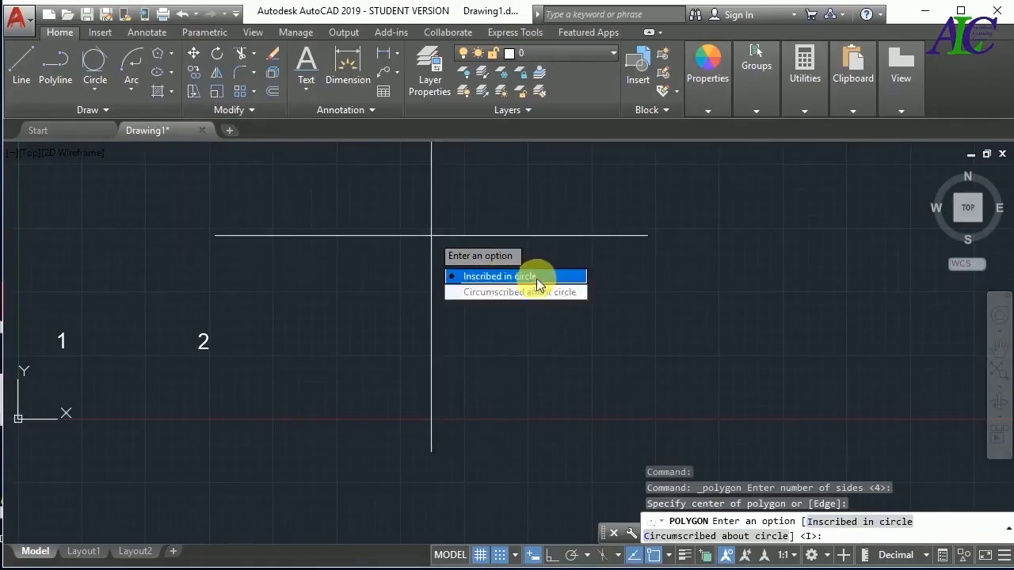
pyautogui.click(516, 276)
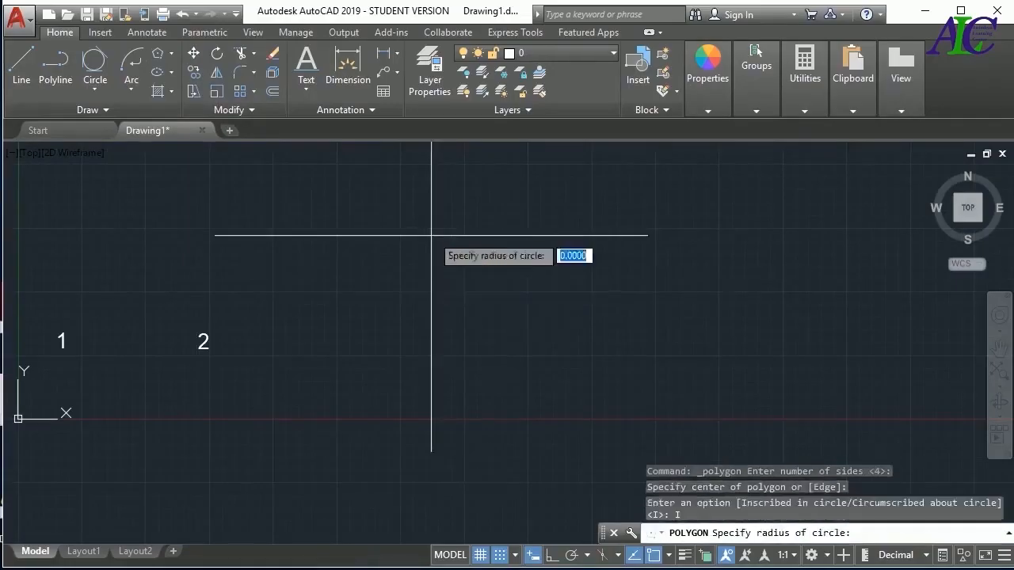
pyautogui.click(507, 314)
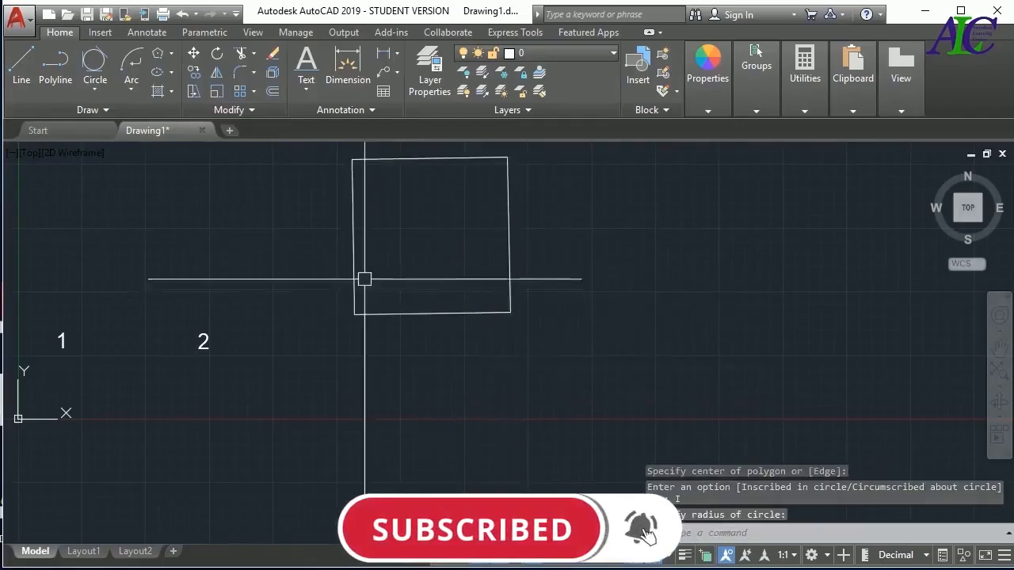
# Draw a 7-sided polygon inscribed in a circle of radius about 27.5, centred to the lower right of the square
pyautogui.click(158, 52)
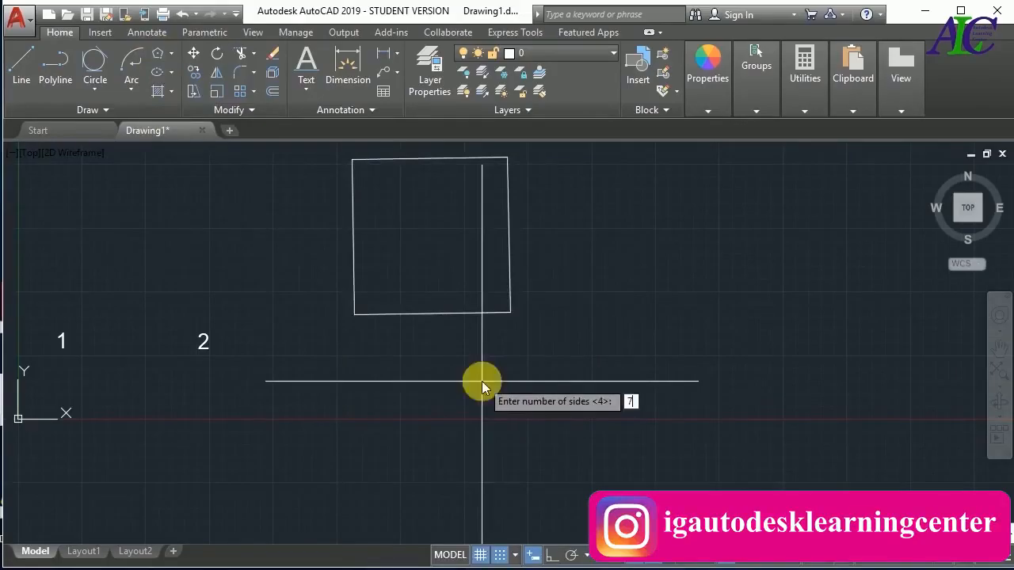
pyautogui.press('Return')
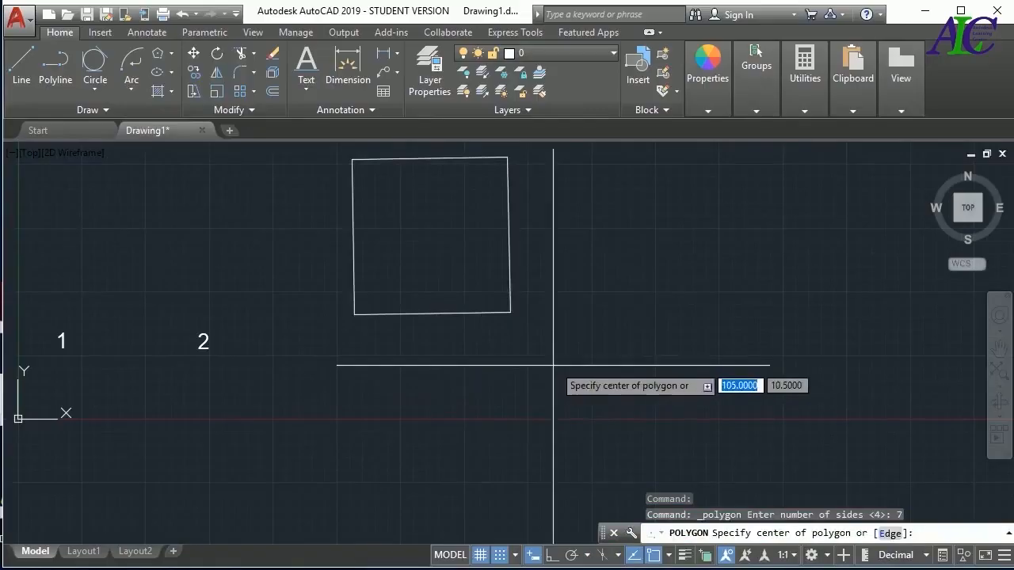
pyautogui.click(586, 291)
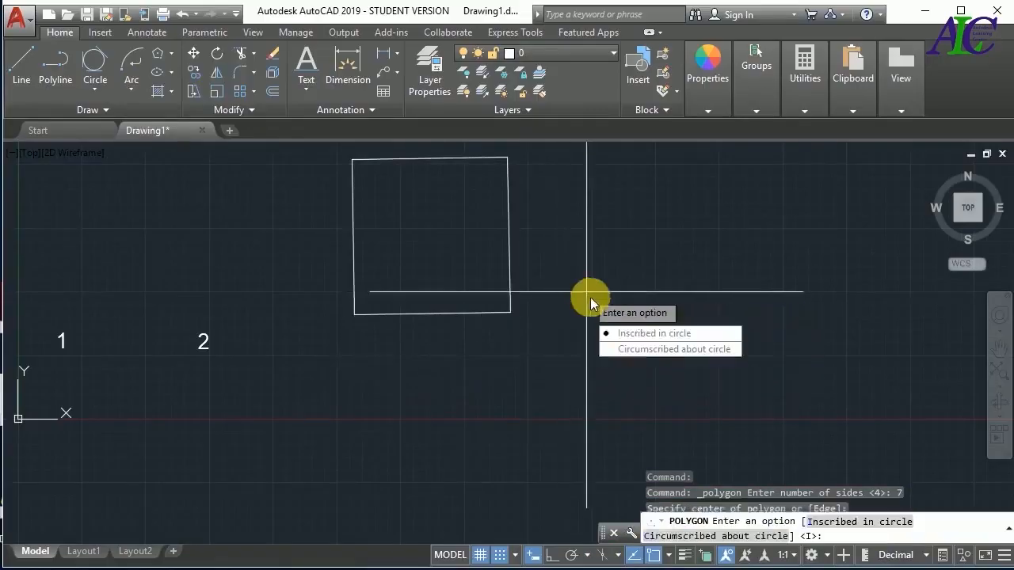
pyautogui.click(626, 334)
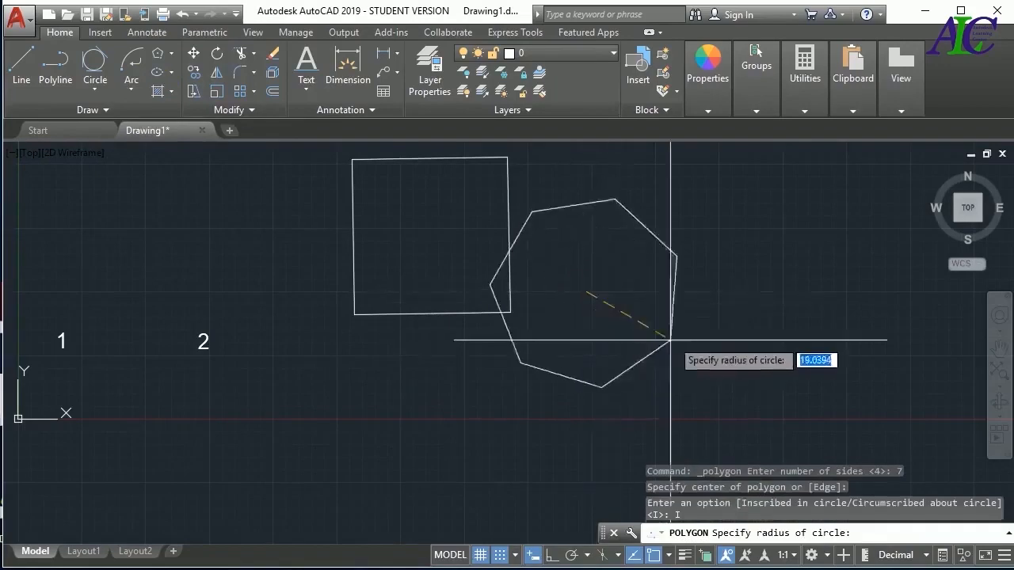
pyautogui.click(719, 337)
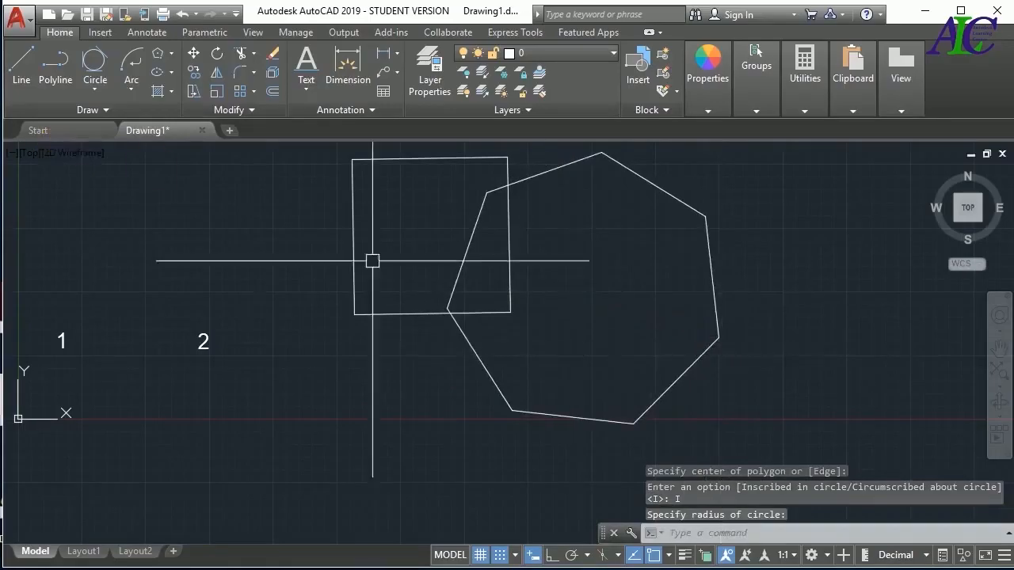
# Delete the square and the seven-sided polygon
pyautogui.click(737, 187)
pyautogui.click(386, 370)
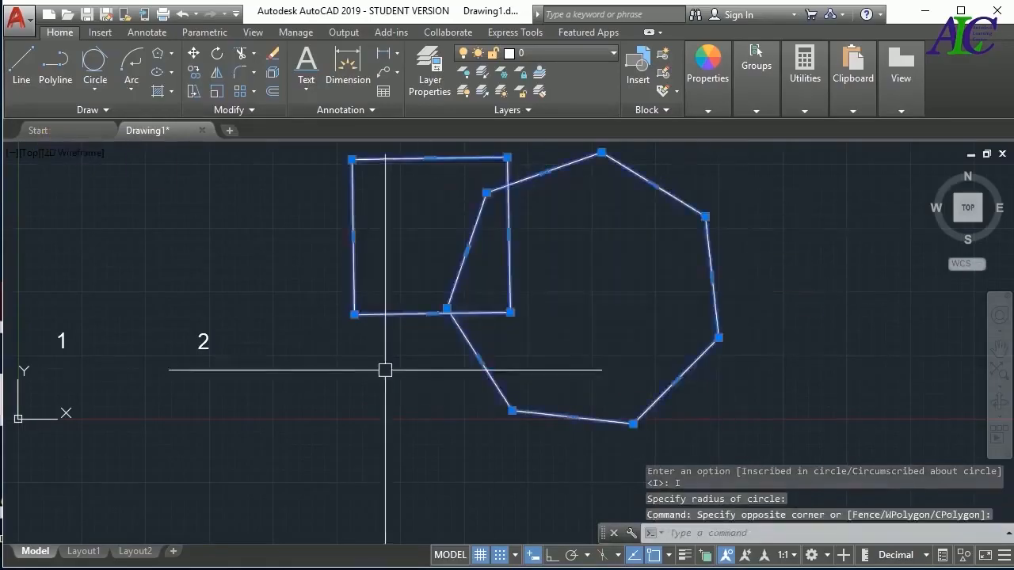
pyautogui.press('Delete')
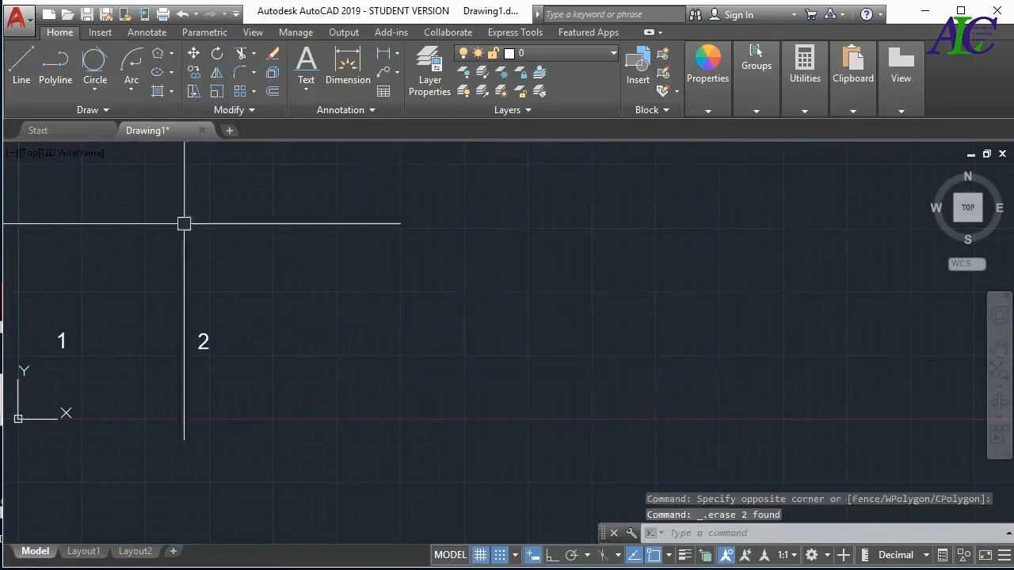
# Draw a Center, Radius circle of radius 20 to the right of label 2, centred at about 87.5, 25
pyautogui.click(96, 93)
pyautogui.click(114, 116)
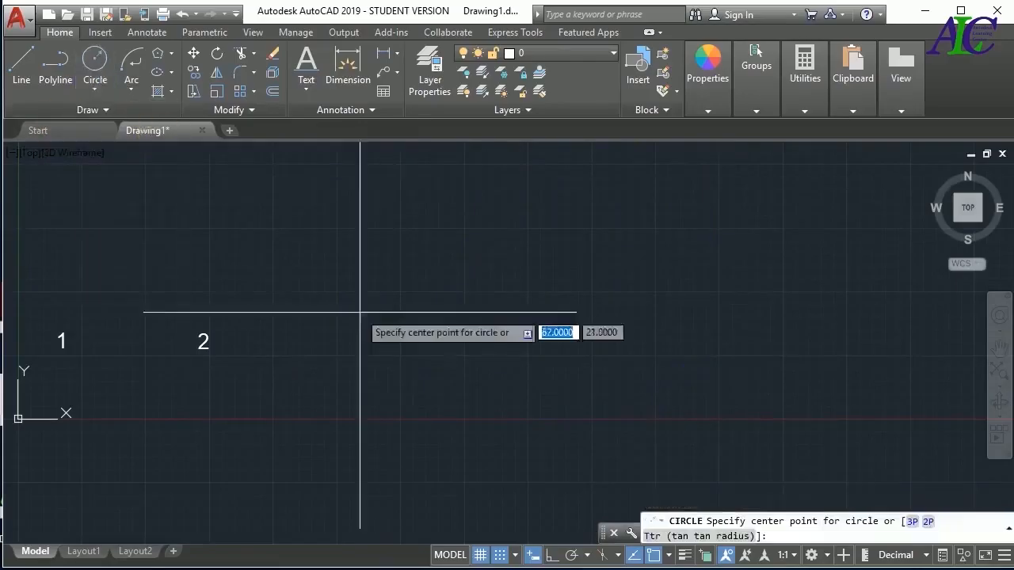
pyautogui.click(464, 292)
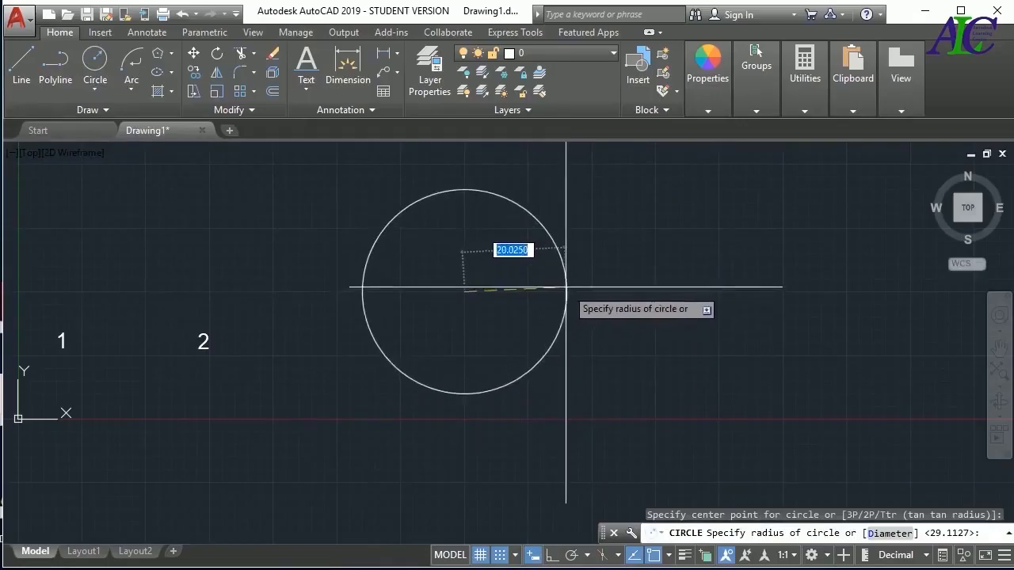
pyautogui.write('0')
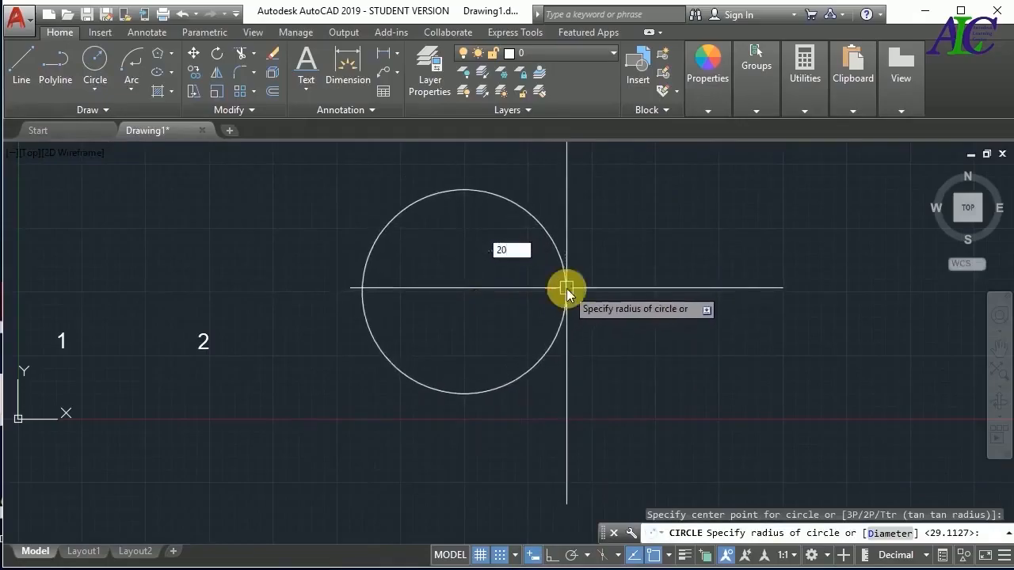
pyautogui.press('Return')
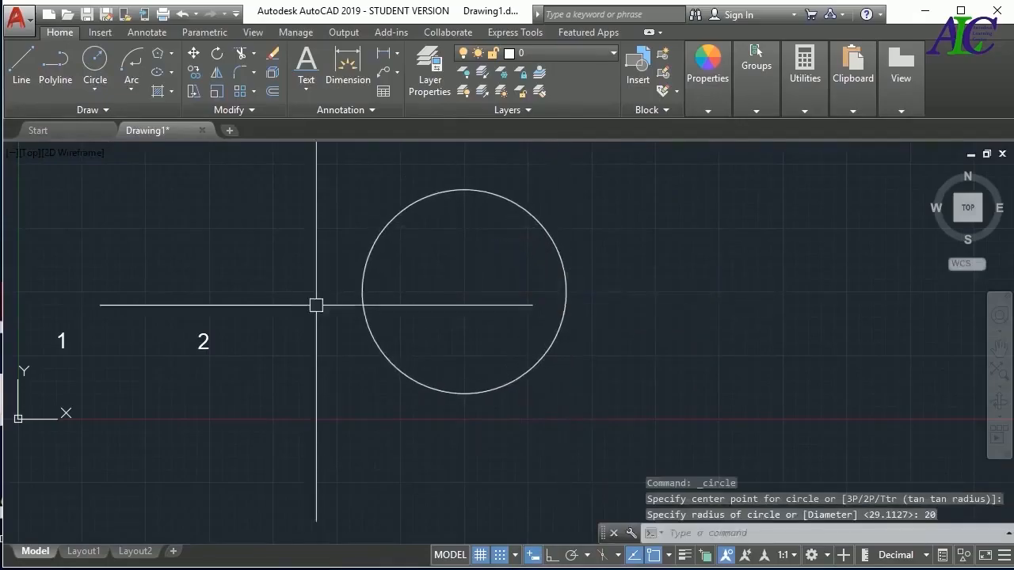
# Draw a 7-sided polygon centred on the circle, using Inscribed in circle with a radius of 20
pyautogui.click(160, 55)
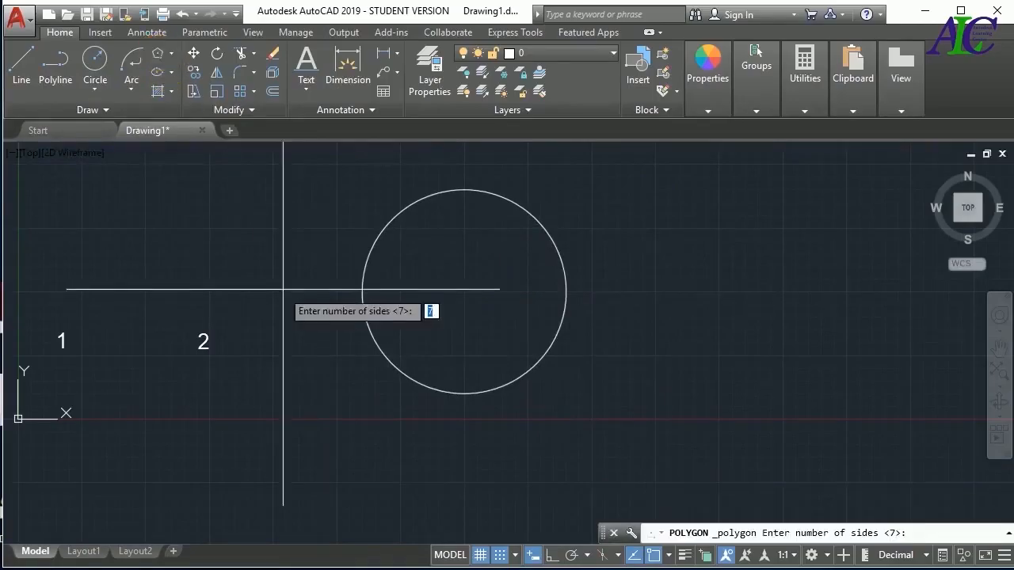
pyautogui.press('Return')
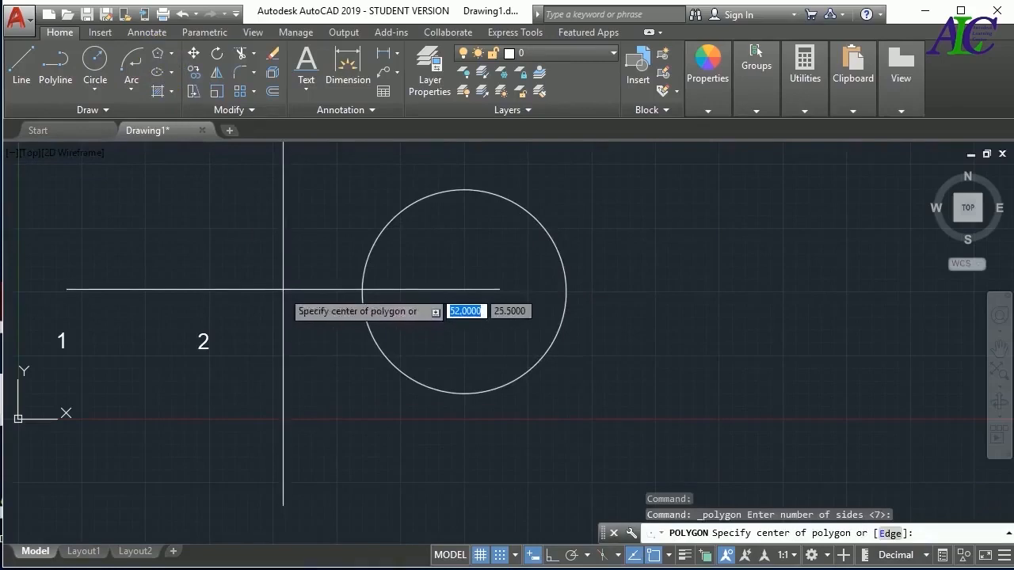
pyautogui.click(464, 292)
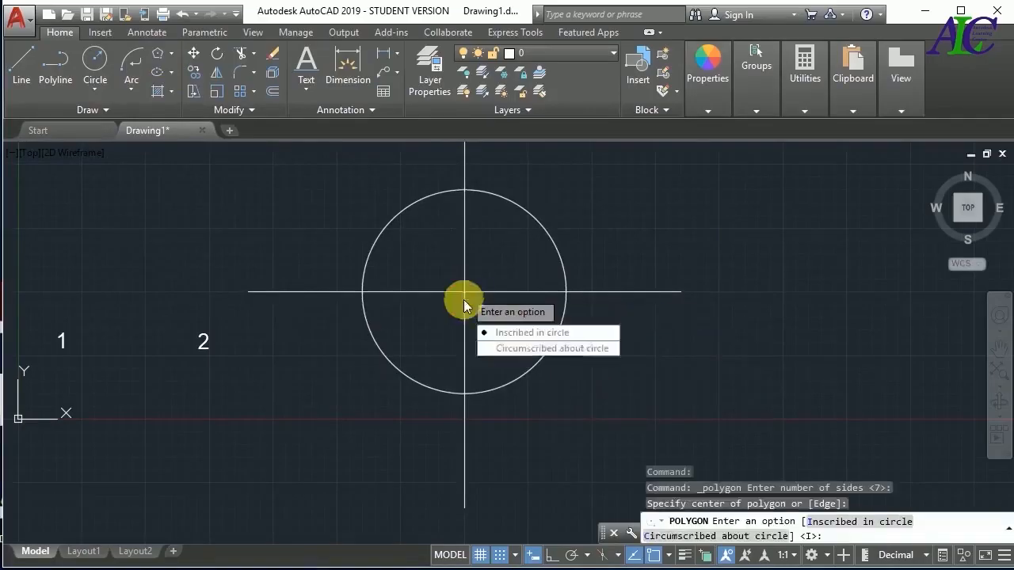
pyautogui.click(572, 333)
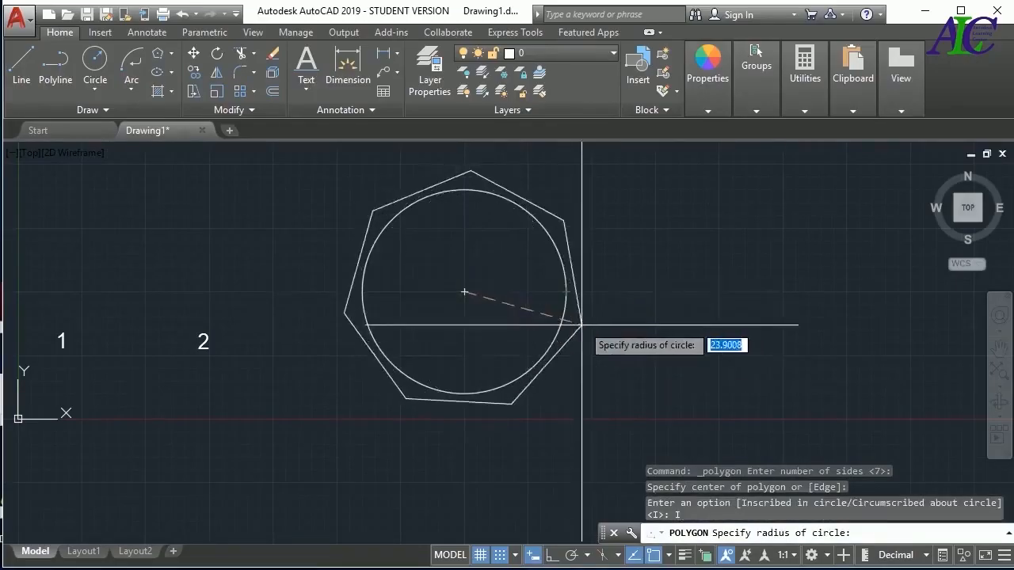
pyautogui.write('20')
pyautogui.press('Return')
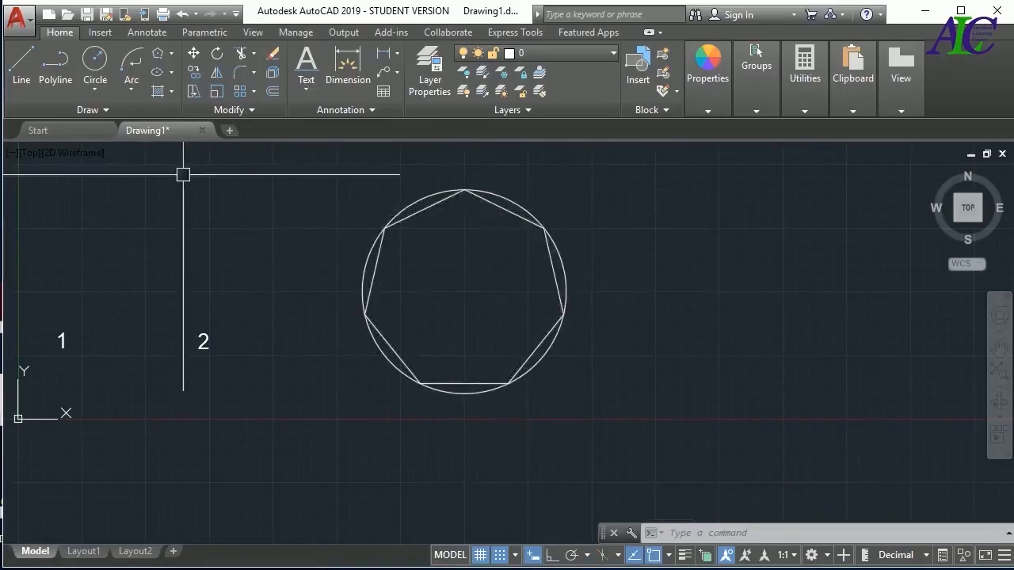
# Draw a second 7-sided polygon on the same centre, using Circumscribed about circle with a radius of 20
pyautogui.click(159, 54)
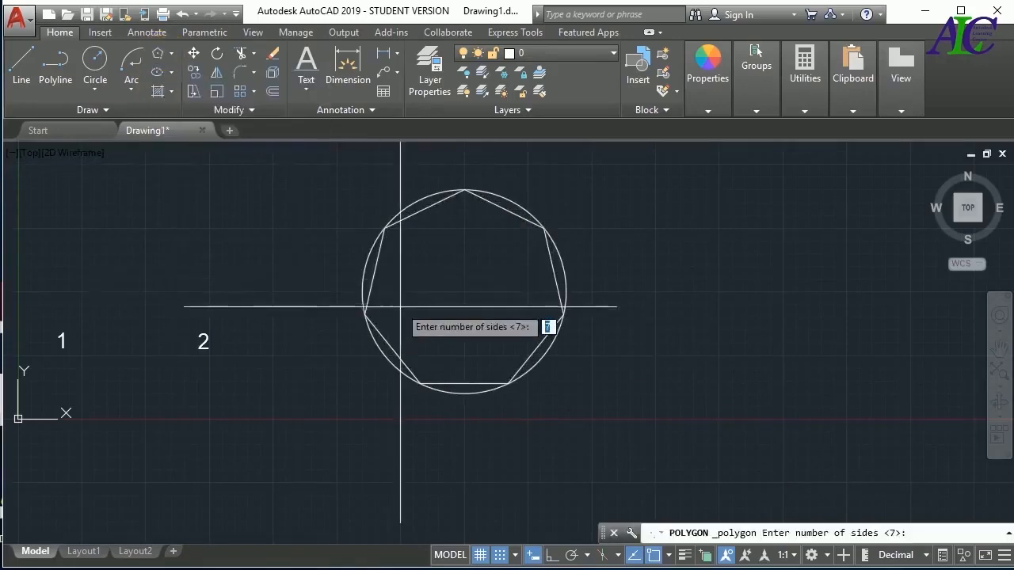
pyautogui.press('Return')
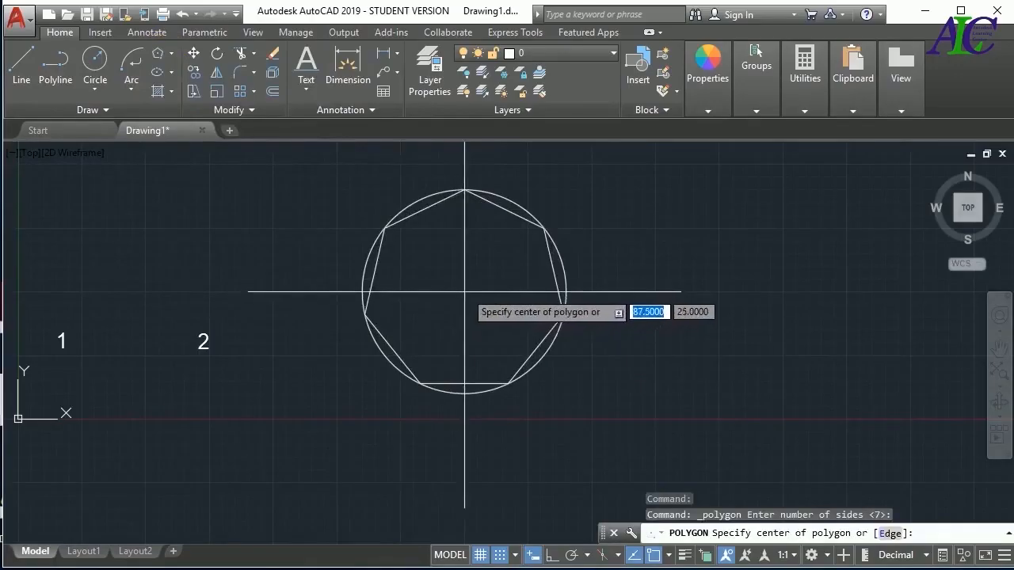
pyautogui.click(482, 302)
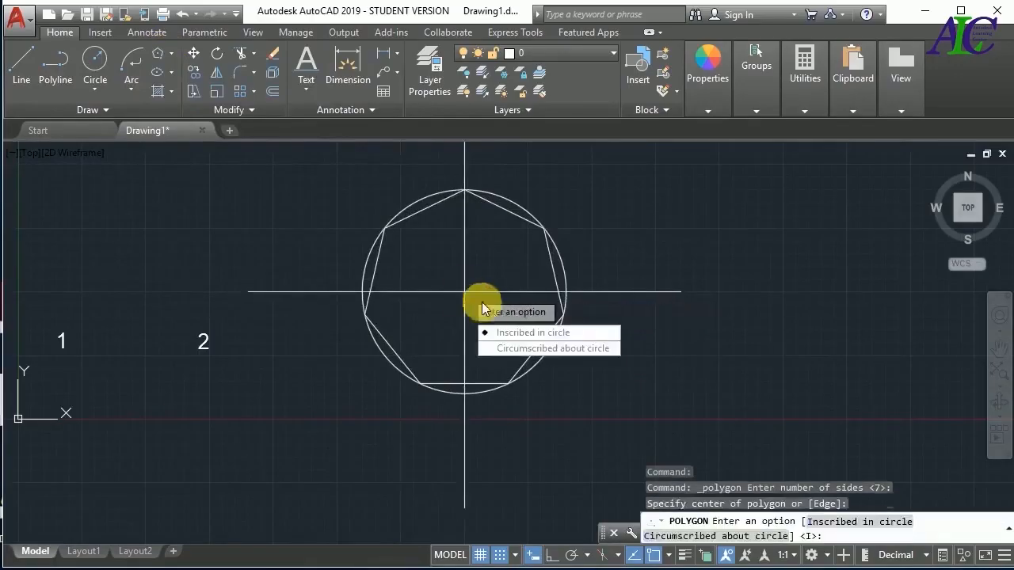
pyautogui.click(576, 350)
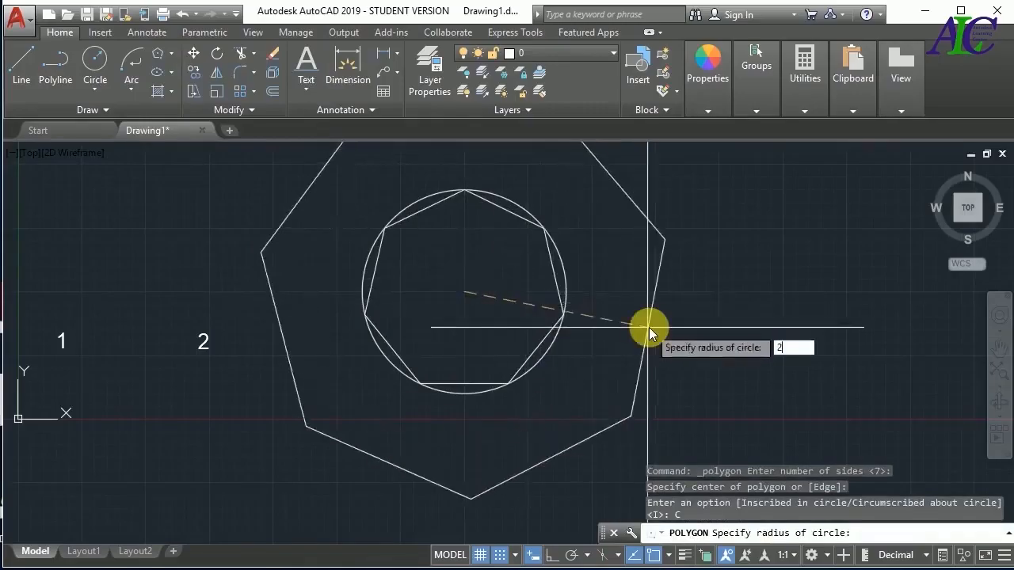
pyautogui.write('20')
pyautogui.press('Return')
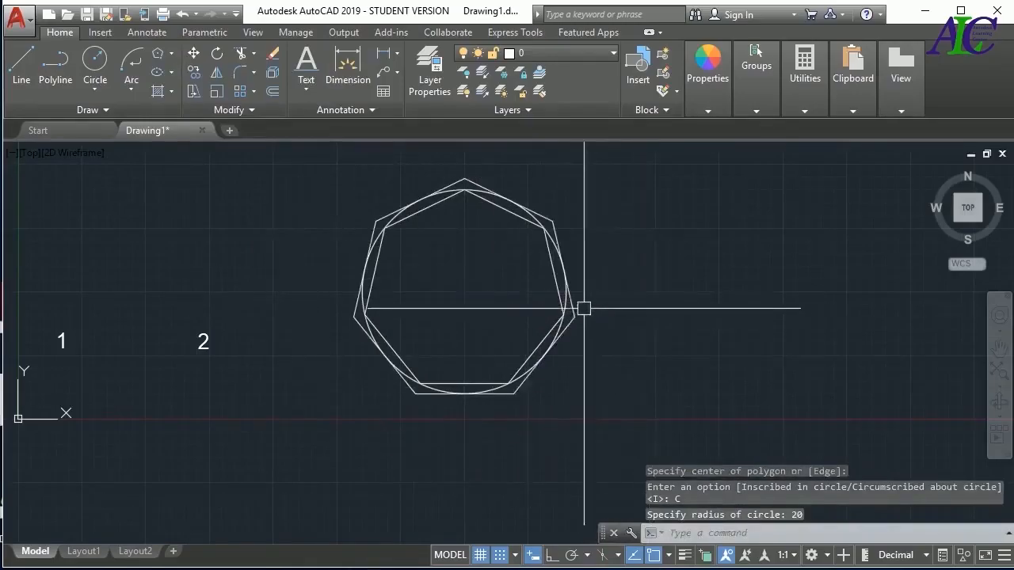
# Draw another 7-sided polygon beside the circle using Inscribed in circle, and delete the circle and all polygons
pyautogui.scroll(6, 394, 215)
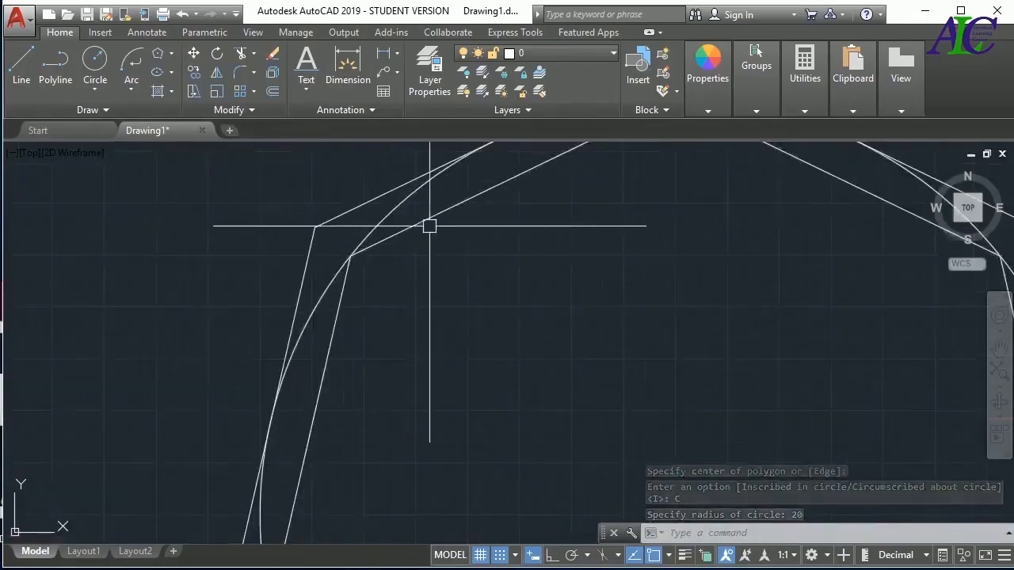
pyautogui.scroll(-5, 410, 341)
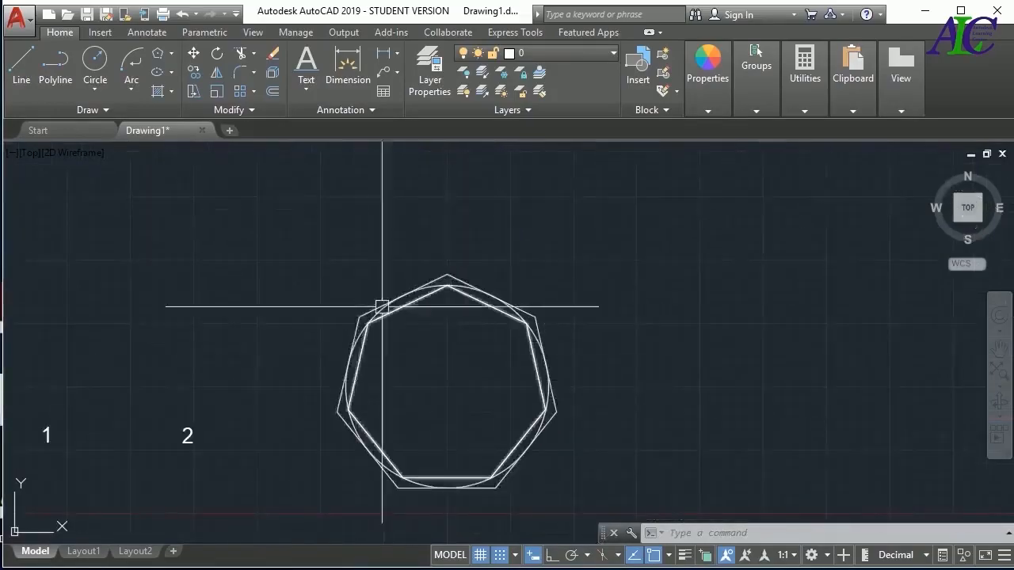
pyautogui.click(157, 53)
pyautogui.press('Return')
pyautogui.click(640, 313)
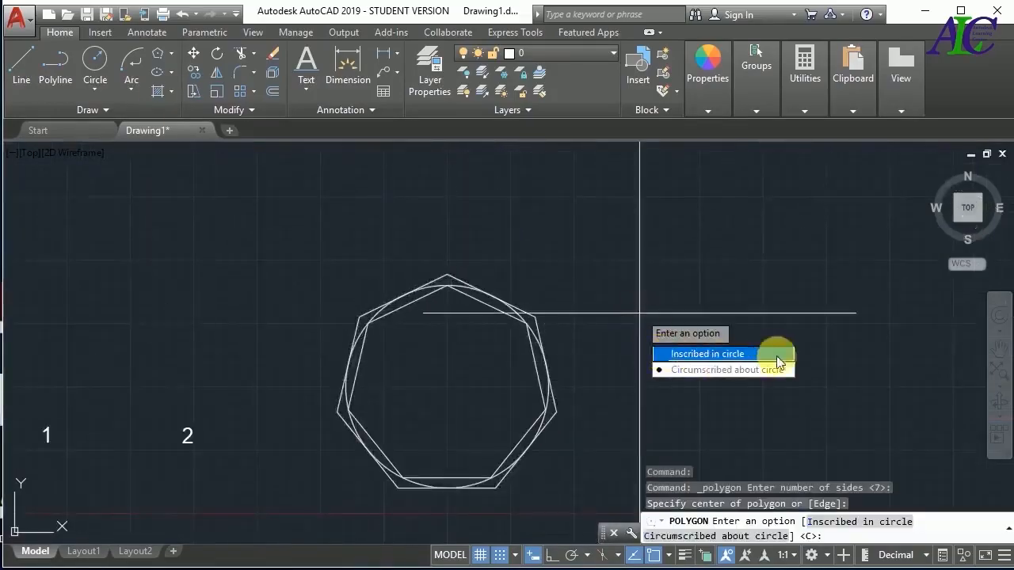
pyautogui.click(723, 354)
pyautogui.click(560, 312)
pyautogui.click(737, 233)
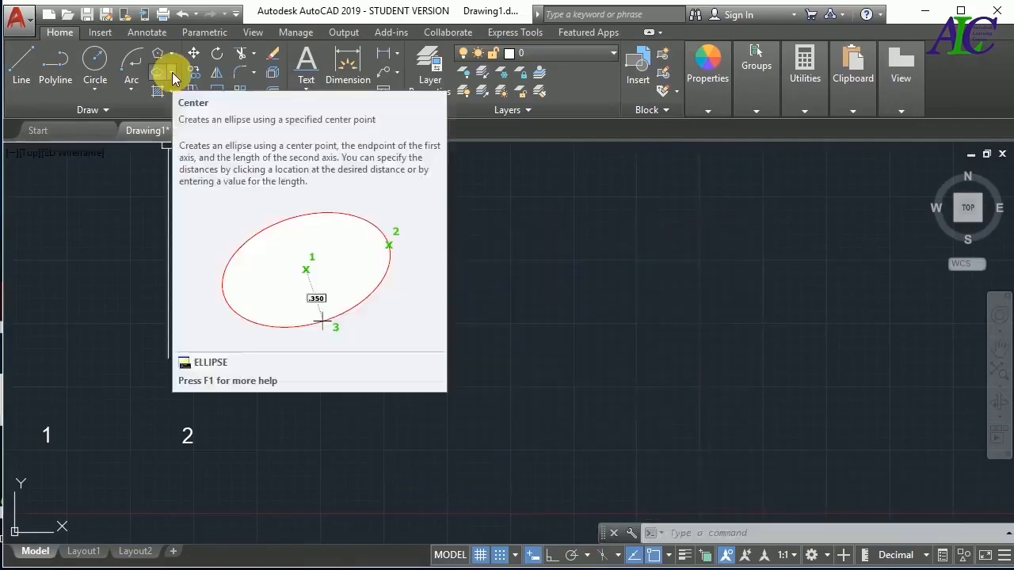
# Draw a Center ellipse at 87.5, 37.5 with a horizontal axis endpoint 25 away and a distance of 15 to the other axis
pyautogui.click(173, 73)
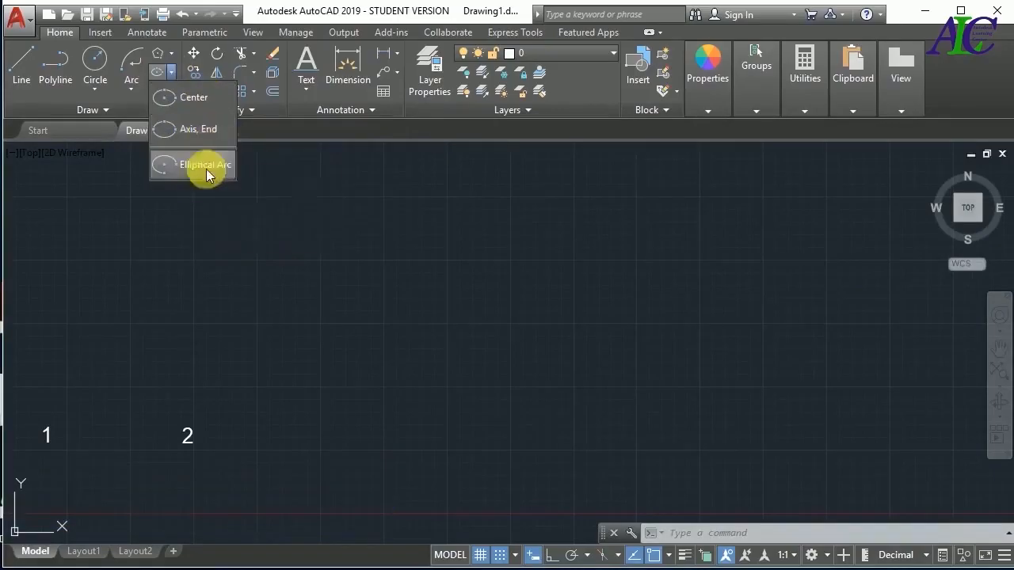
pyautogui.click(197, 101)
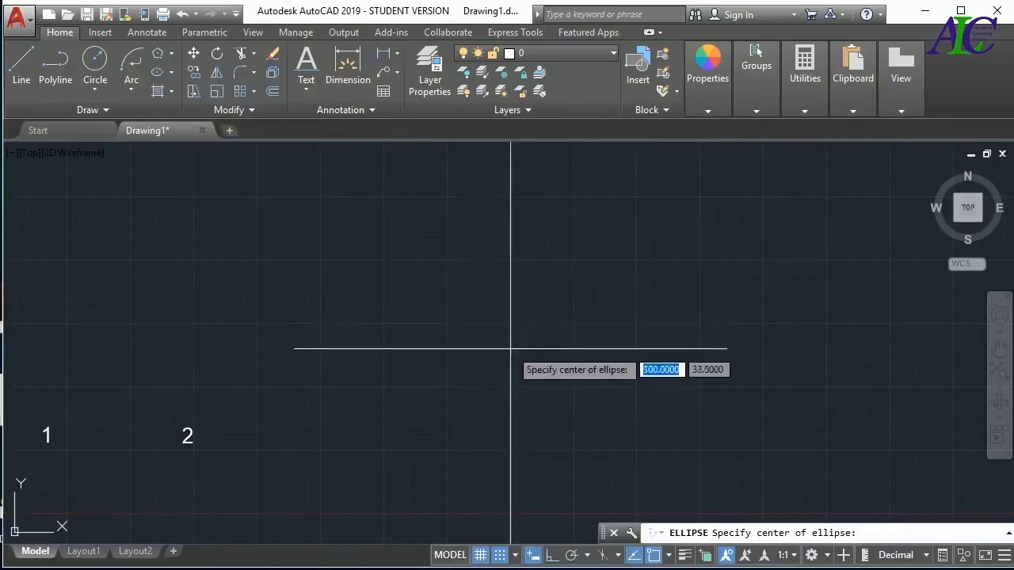
pyautogui.scroll(2, 435, 345)
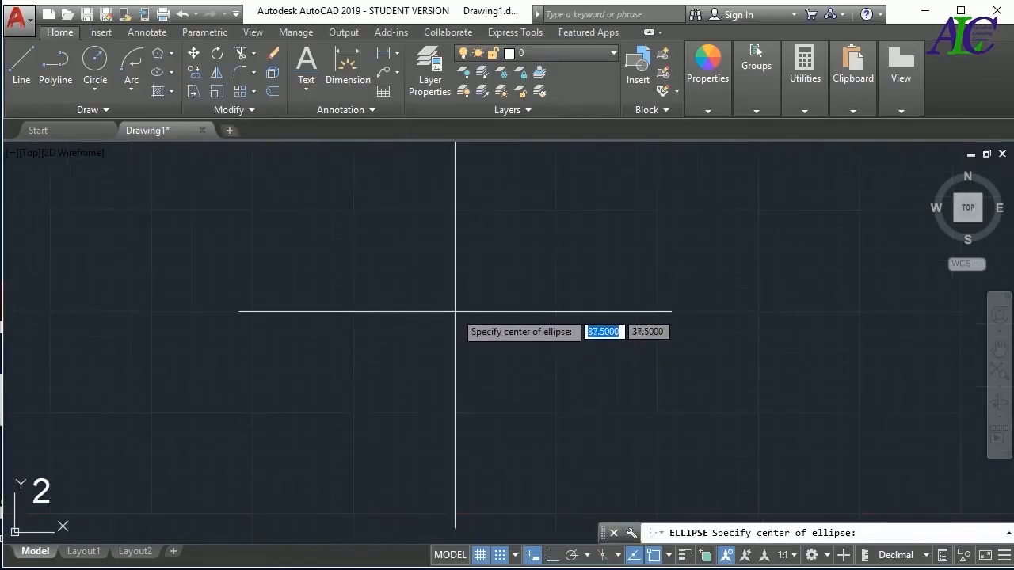
pyautogui.click(455, 311)
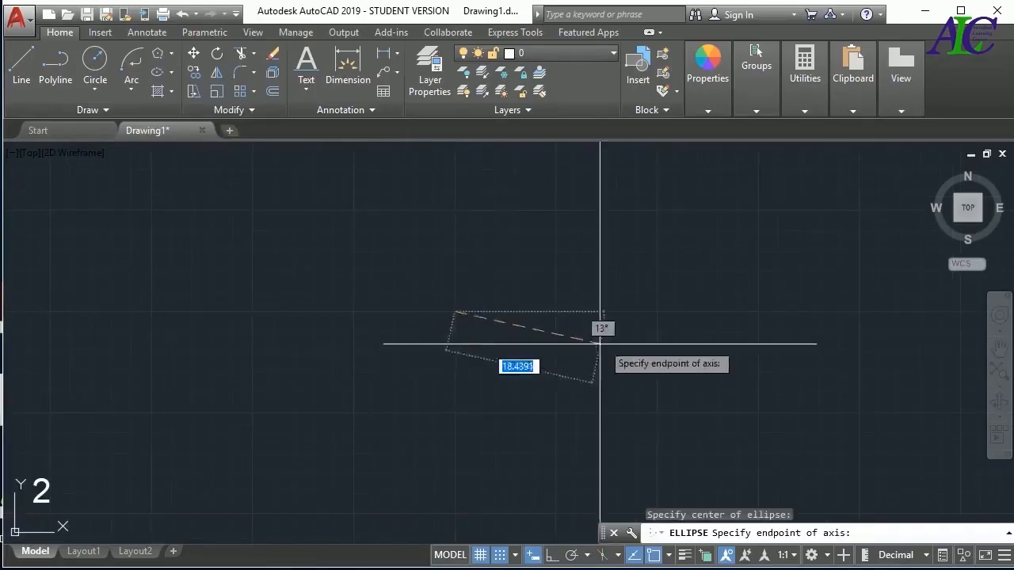
pyautogui.click(657, 312)
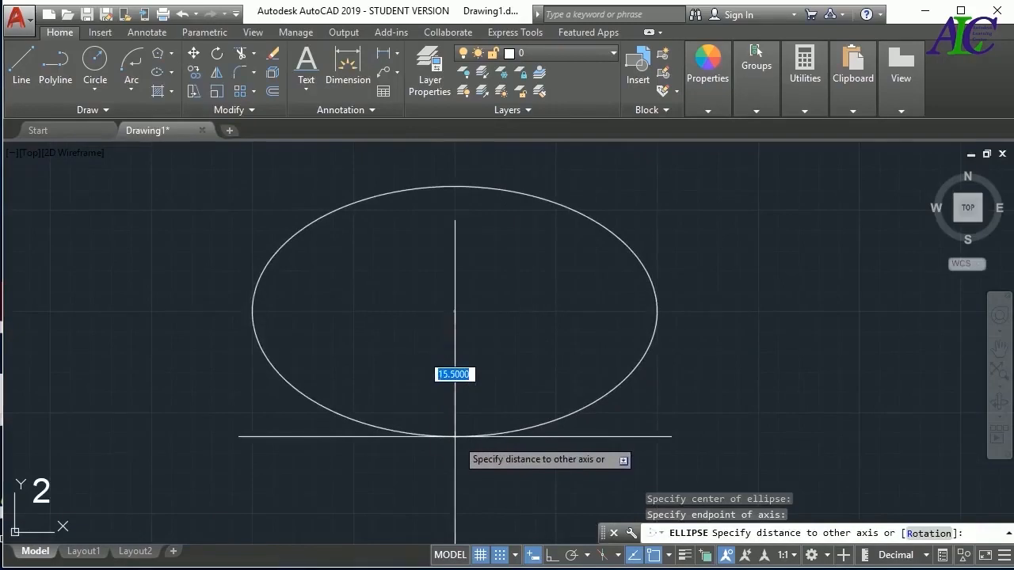
pyautogui.write('15')
pyautogui.press('Return')
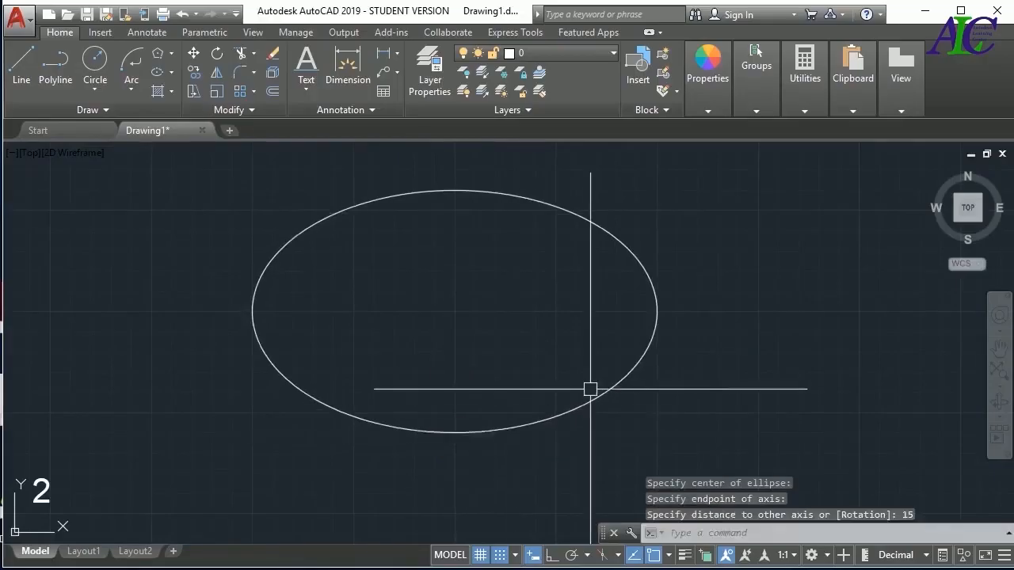
pyautogui.scroll(-2, 370, 350)
pyautogui.scroll(2, 370, 350)
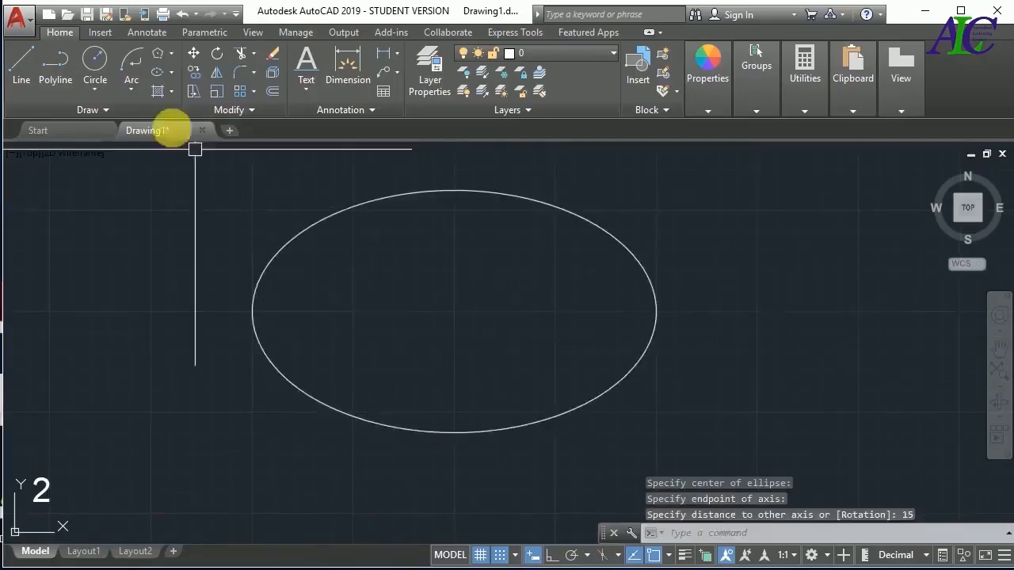
# Draw a flatter Center ellipse on the same centre, with its horizontal axis endpoint 20 away and a much shorter vertical axis
pyautogui.click(161, 72)
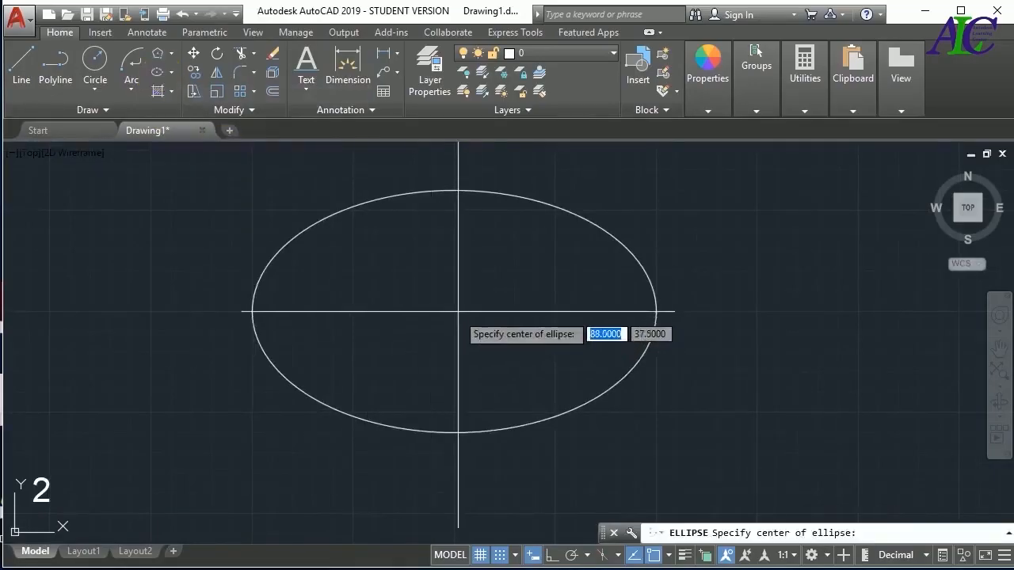
pyautogui.click(454, 311)
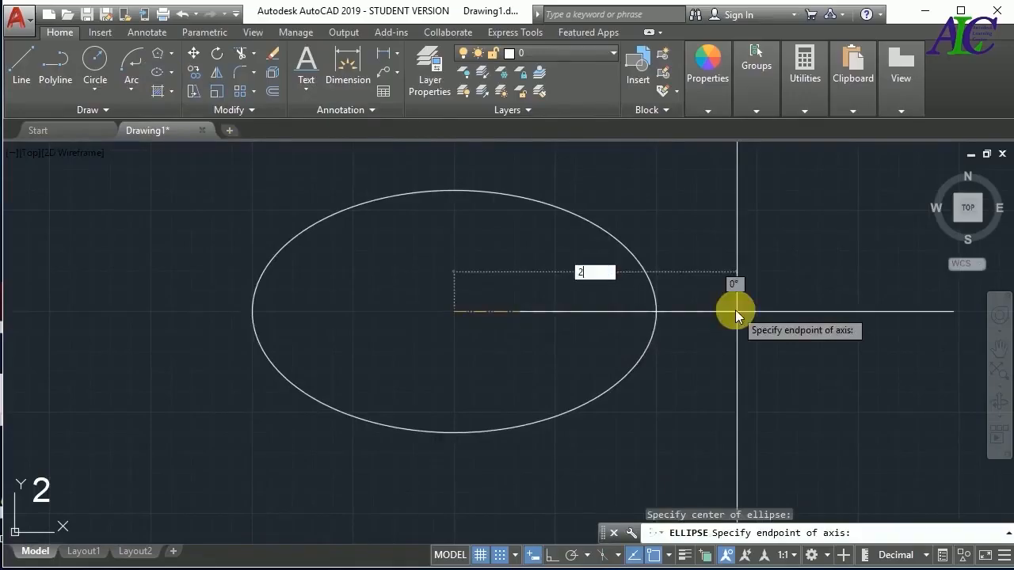
pyautogui.write('20')
pyautogui.press('Return')
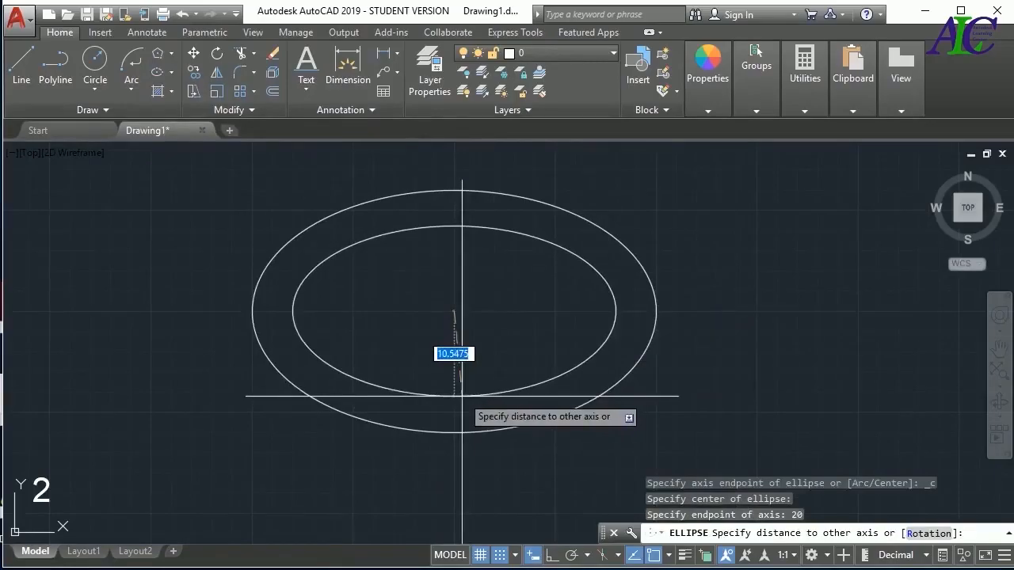
pyautogui.press('Return')
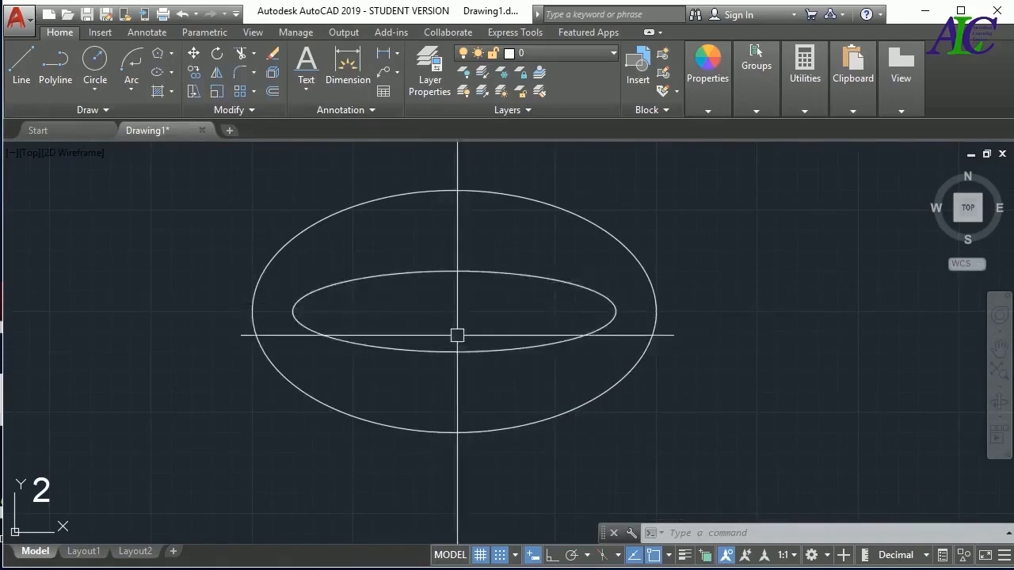
# Delete both concentric ellipses
pyautogui.click(661, 219)
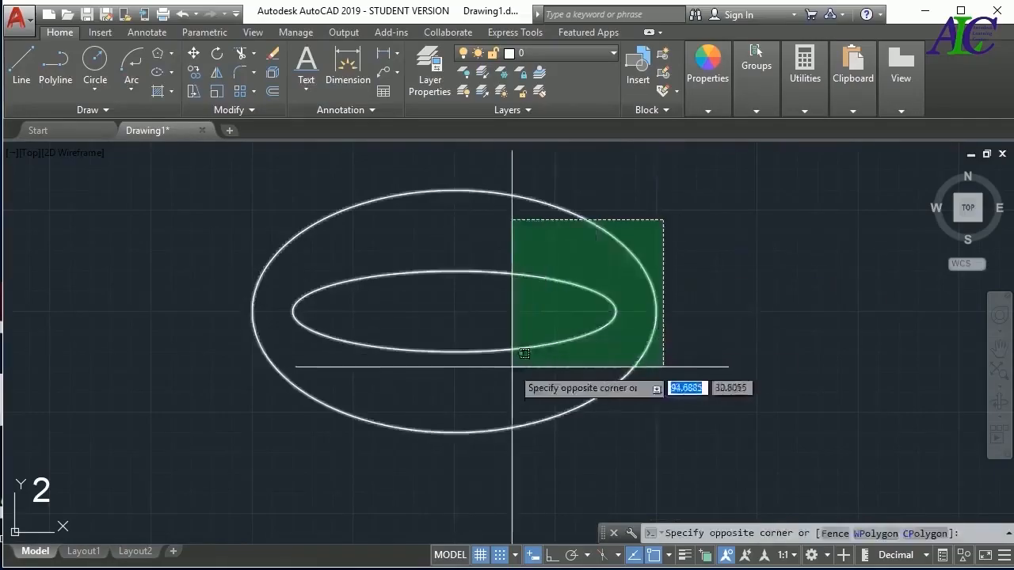
pyautogui.click(511, 366)
pyautogui.press('Delete')
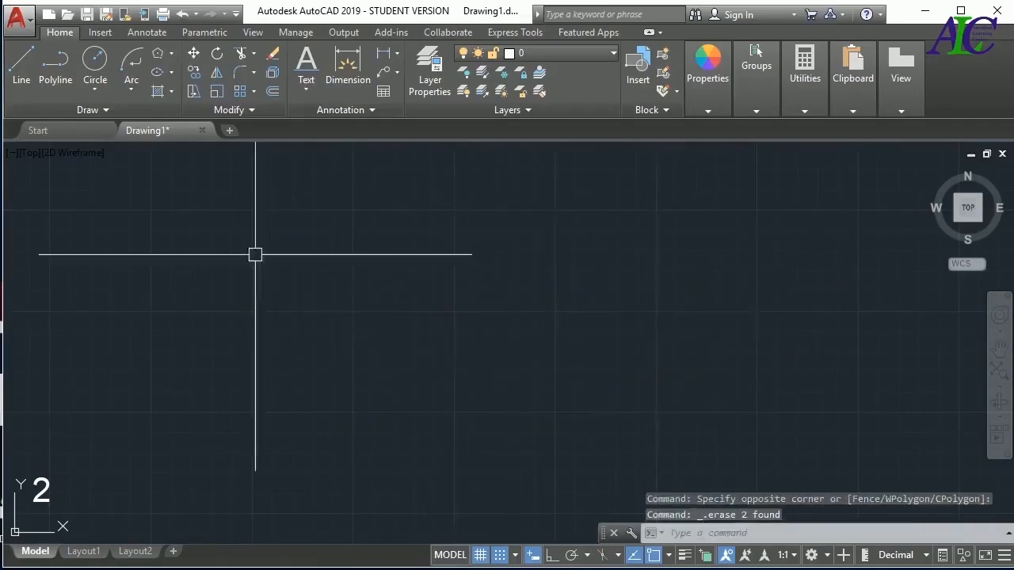
# Draw an Axis, End ellipse with a horizontal axis about 49.5 long starting at about 75, 37.5 and an other-axis distance of 24.75
pyautogui.click(172, 73)
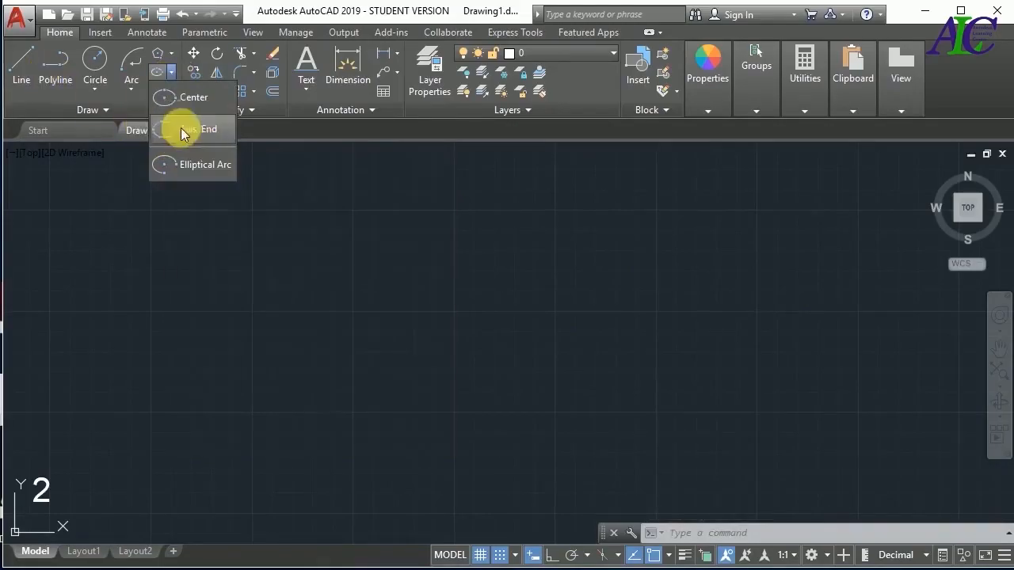
pyautogui.click(176, 127)
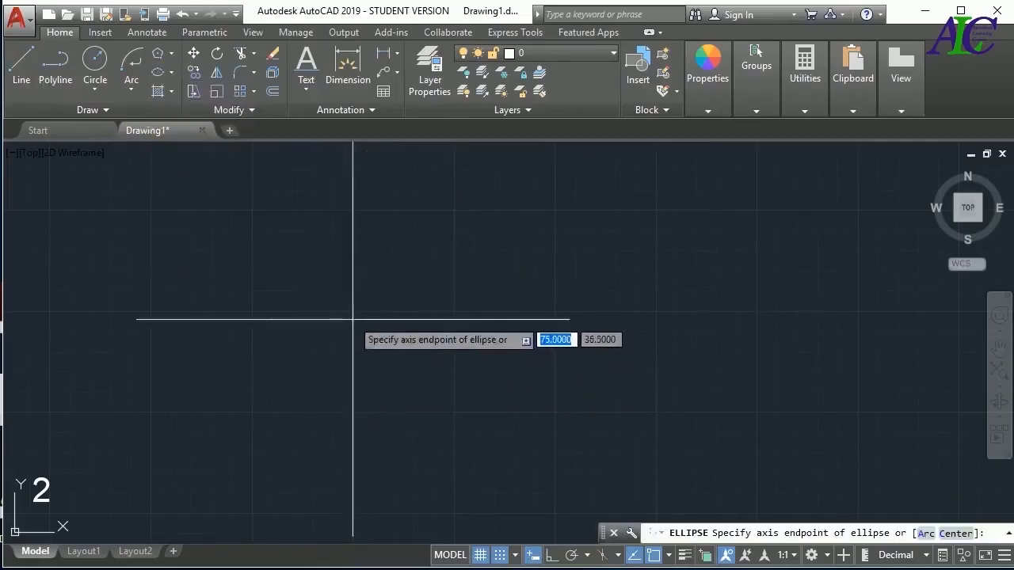
pyautogui.click(353, 312)
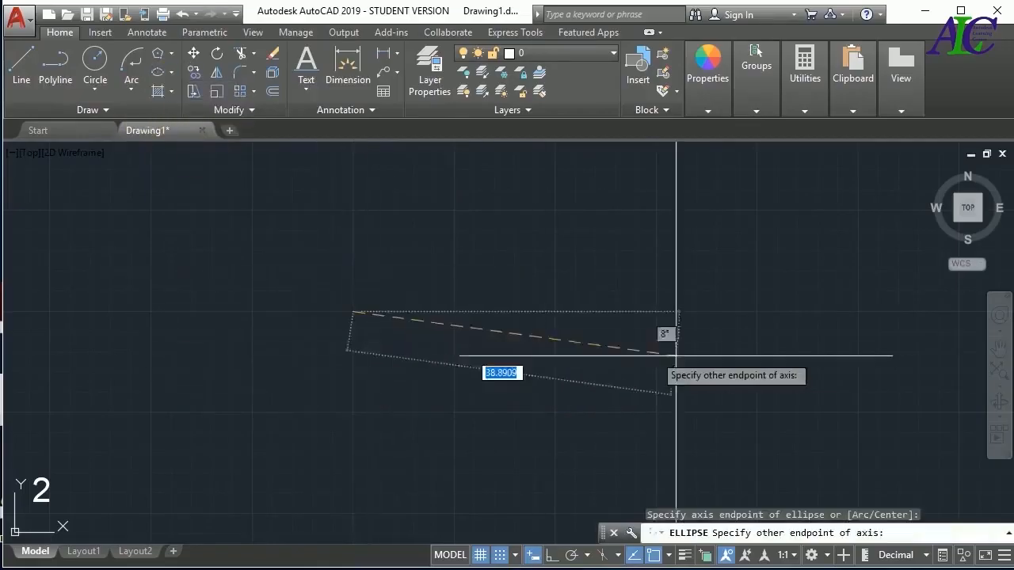
pyautogui.click(752, 311)
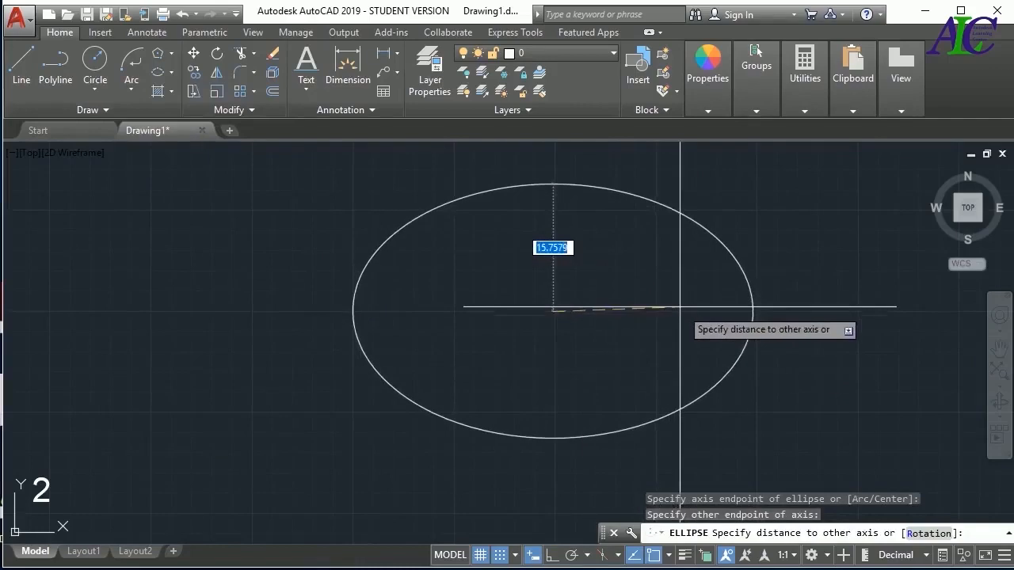
pyautogui.click(753, 311)
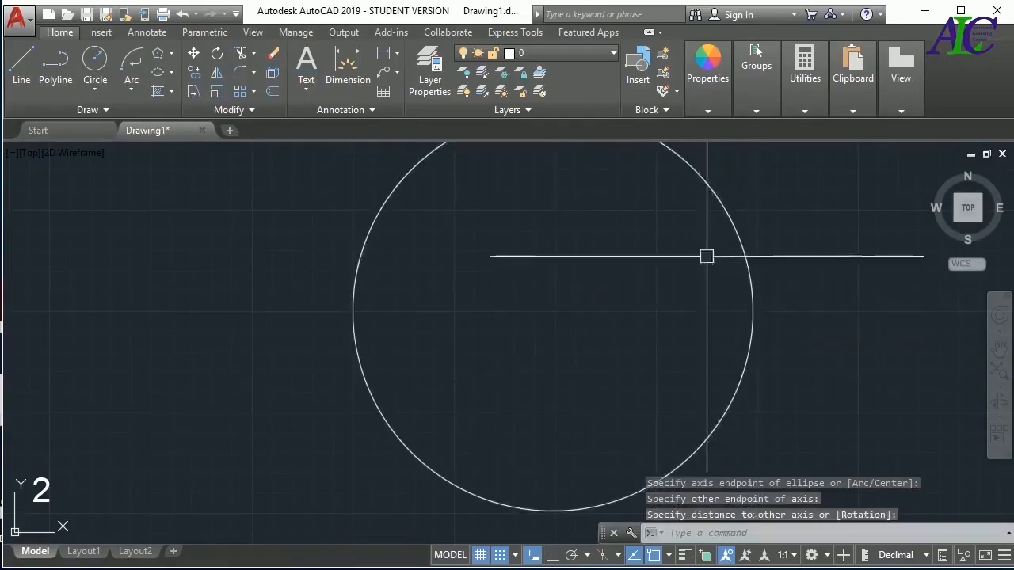
# Delete the round ellipse drawn with the Axis, End method
pyautogui.scroll(-2, 541, 327)
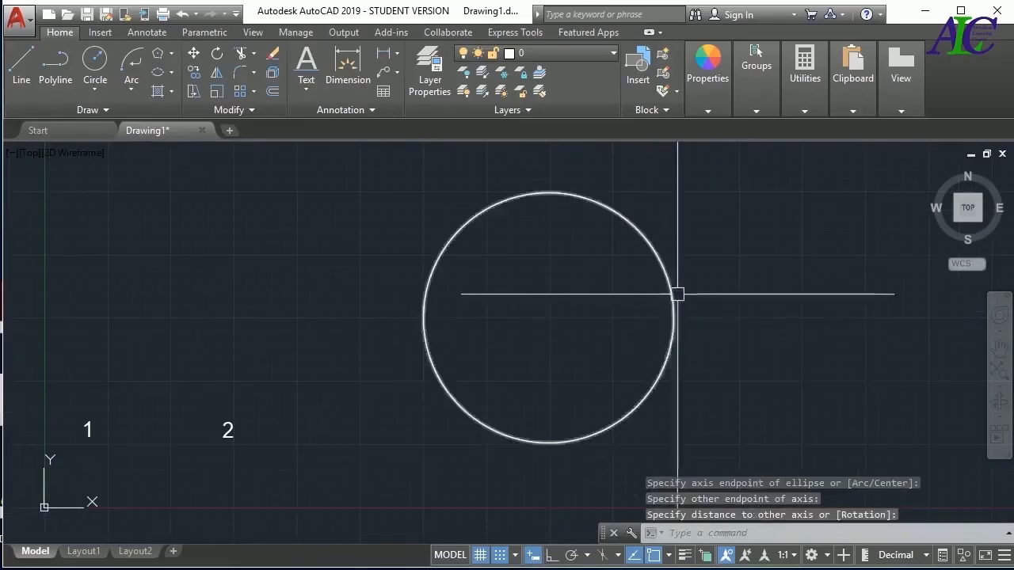
pyautogui.click(669, 295)
pyautogui.press('Delete')
# Draw two separate near-vertical lines to the right of label 2, the second one farther right and about 28 long
pyautogui.click(21, 70)
pyautogui.click(359, 273)
pyautogui.press('Return')
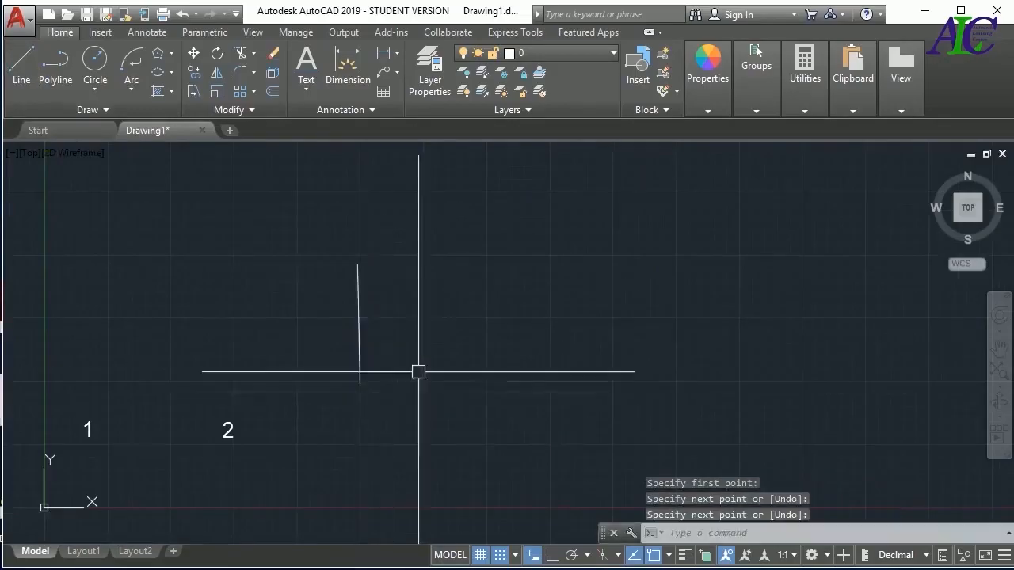
pyautogui.press('Return')
pyautogui.click(594, 255)
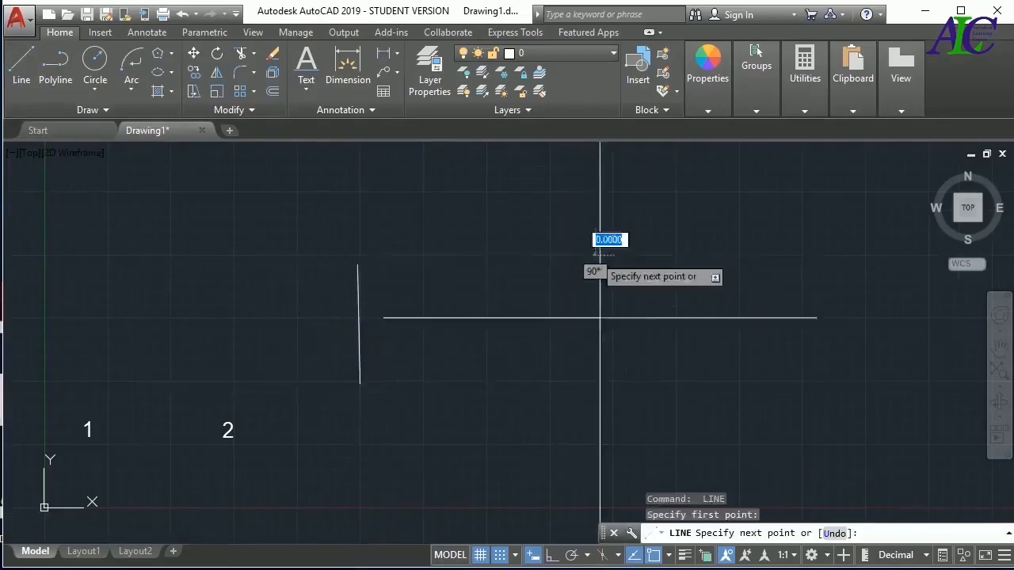
pyautogui.click(599, 396)
pyautogui.press('Return')
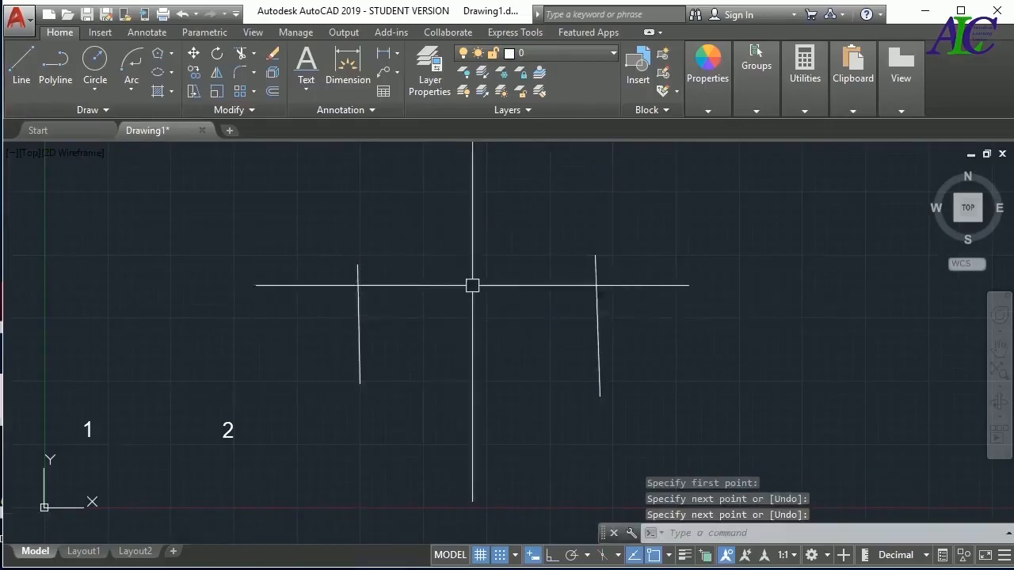
# Draw an Axis, End ellipse spanning between the two lines, with its horizontal axis about 47 long and a shorter vertical axis
pyautogui.click(172, 72)
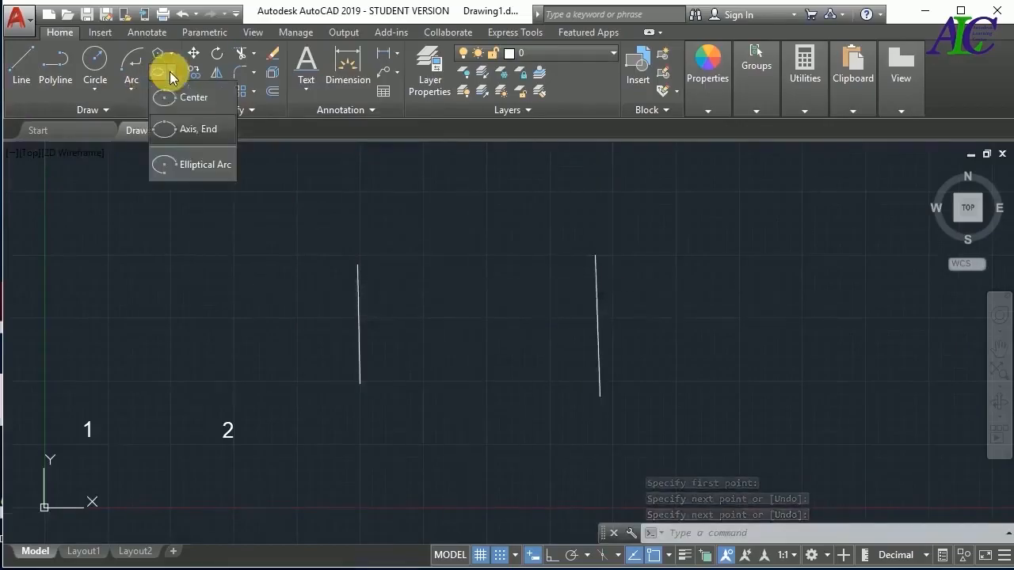
pyautogui.click(210, 132)
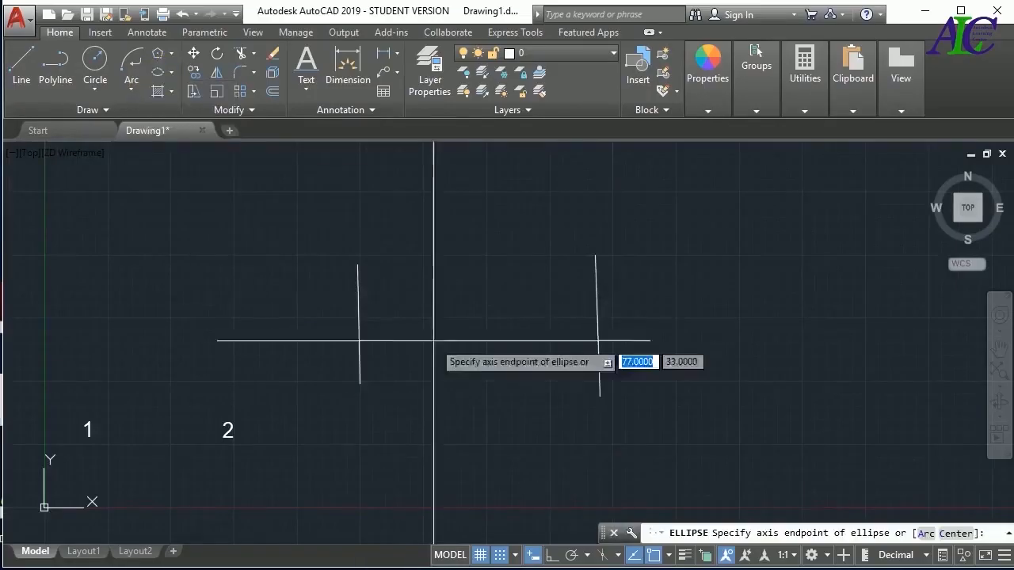
pyautogui.click(358, 342)
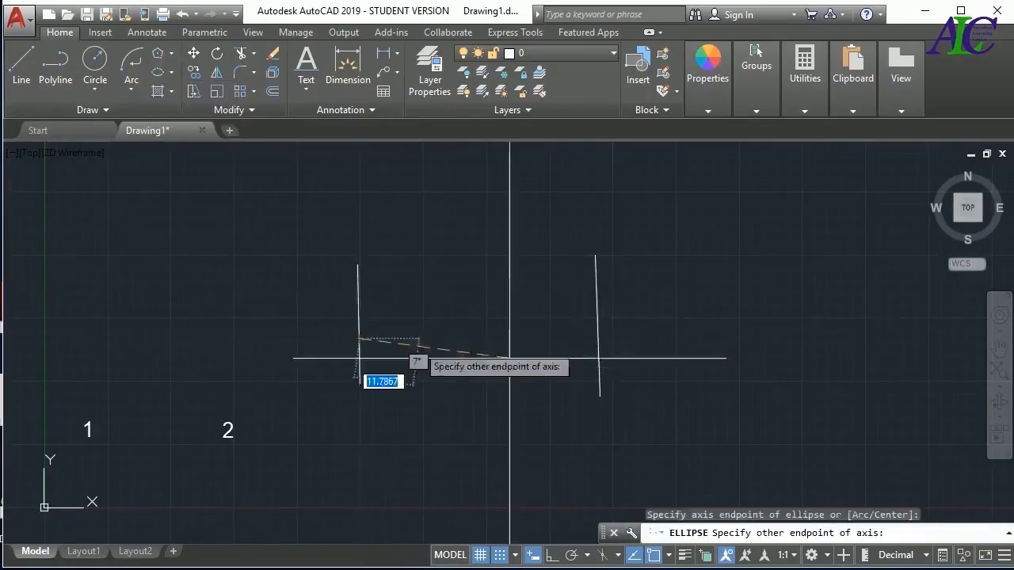
pyautogui.click(597, 342)
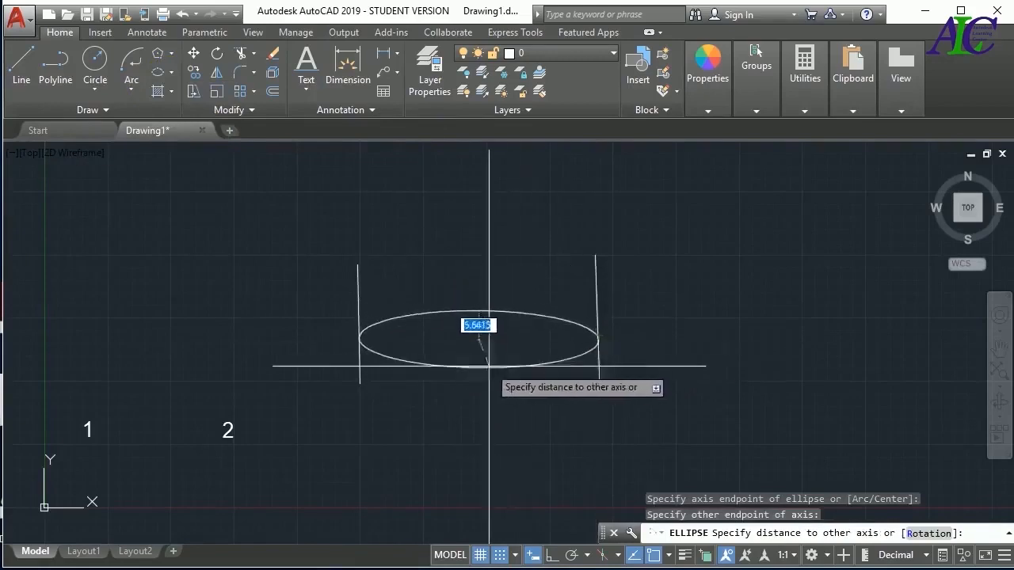
pyautogui.click(479, 390)
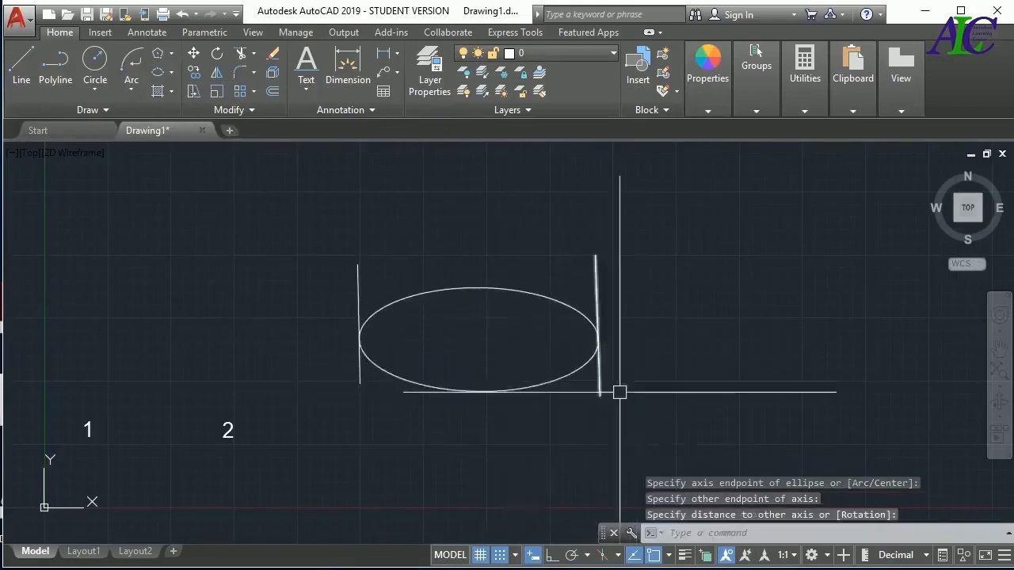
# Delete the ellipse together with the two lines beside it
pyautogui.click(705, 239)
pyautogui.click(343, 403)
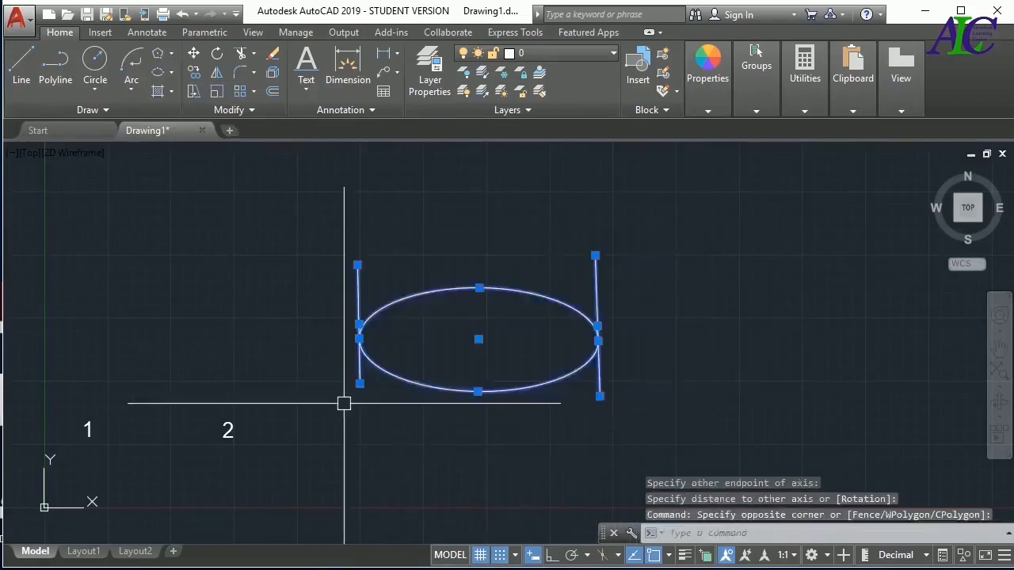
pyautogui.press('Delete')
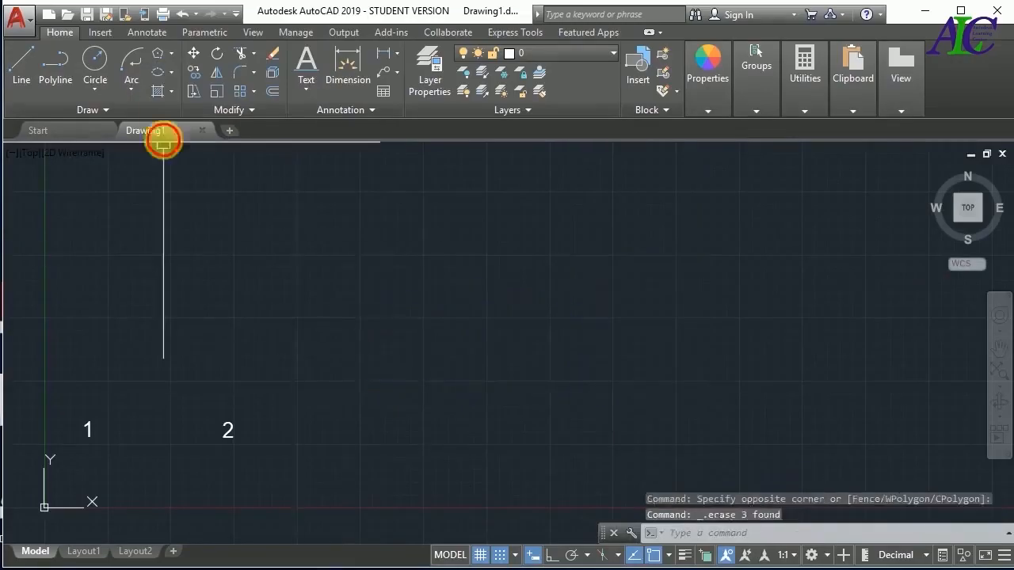
# Draw an Elliptical Arc beyond label 2 with a horizontal axis about 62.5 long, running from its right end over the top to the lower middle
pyautogui.click(171, 74)
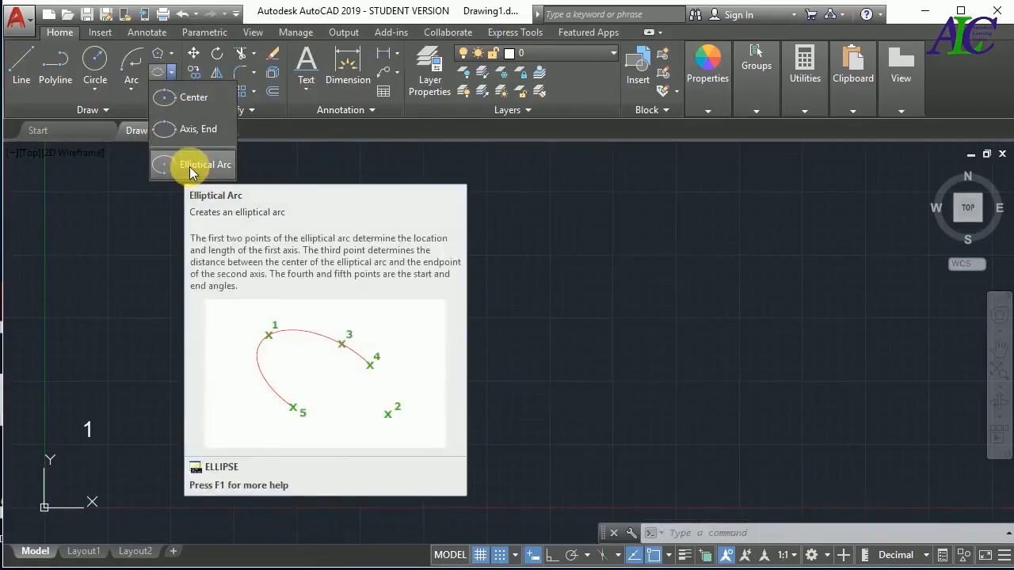
pyautogui.click(189, 166)
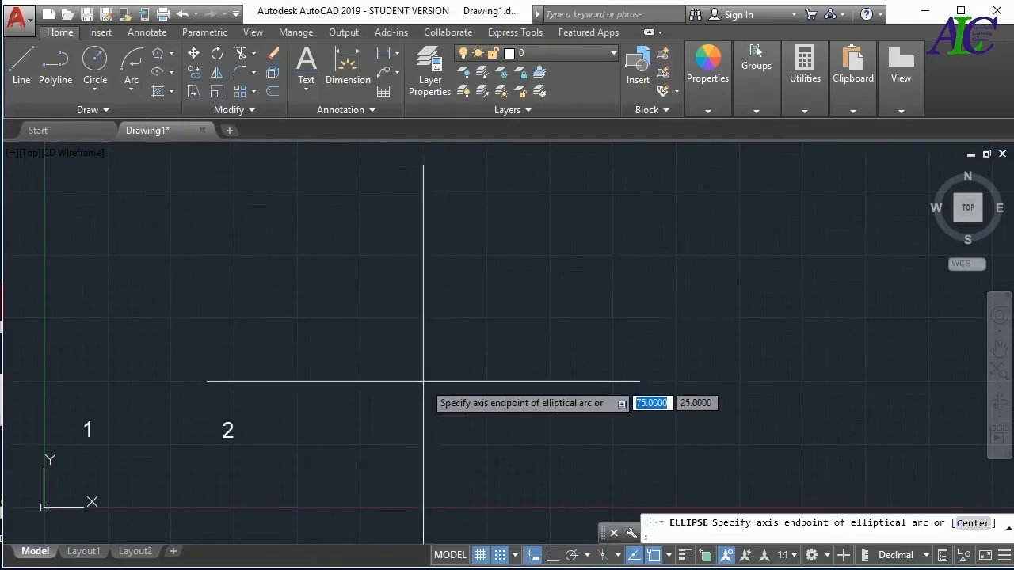
pyautogui.click(424, 381)
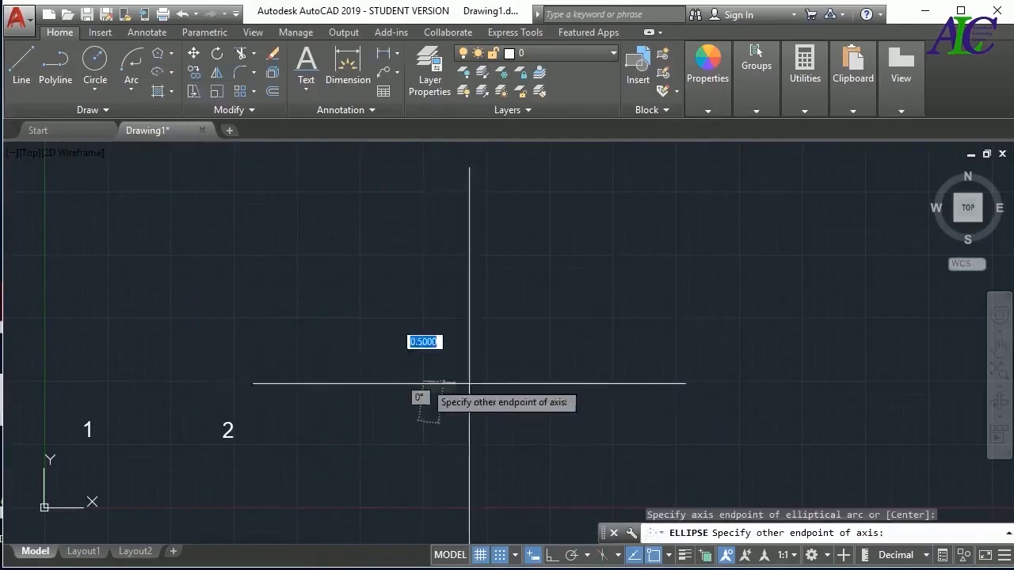
pyautogui.click(739, 381)
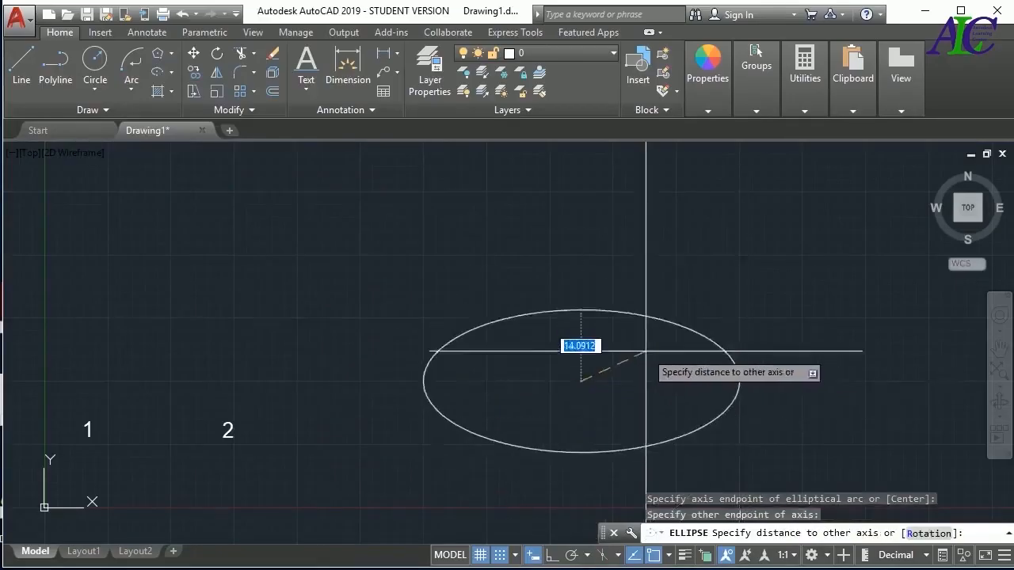
pyautogui.click(581, 317)
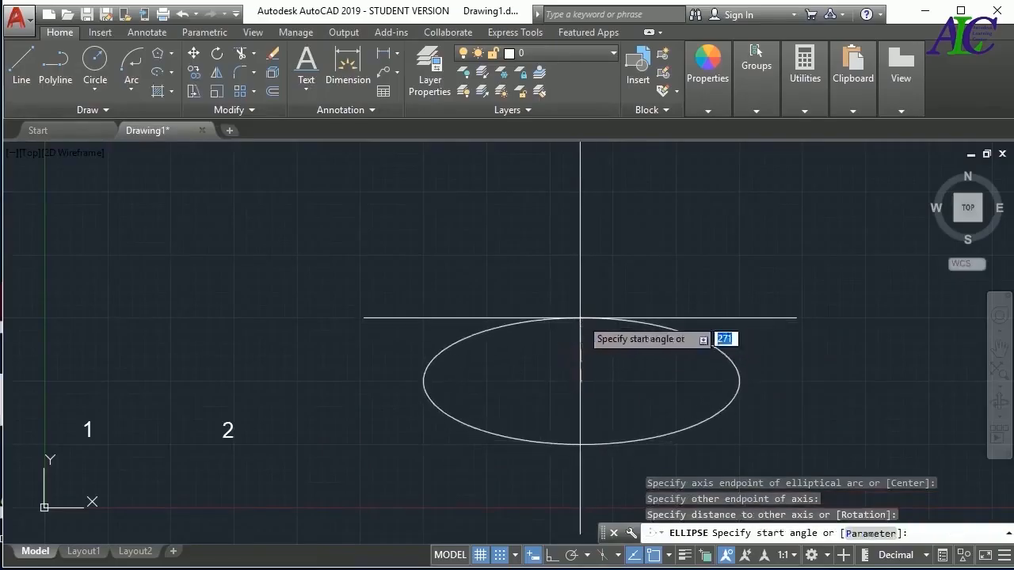
pyautogui.click(740, 381)
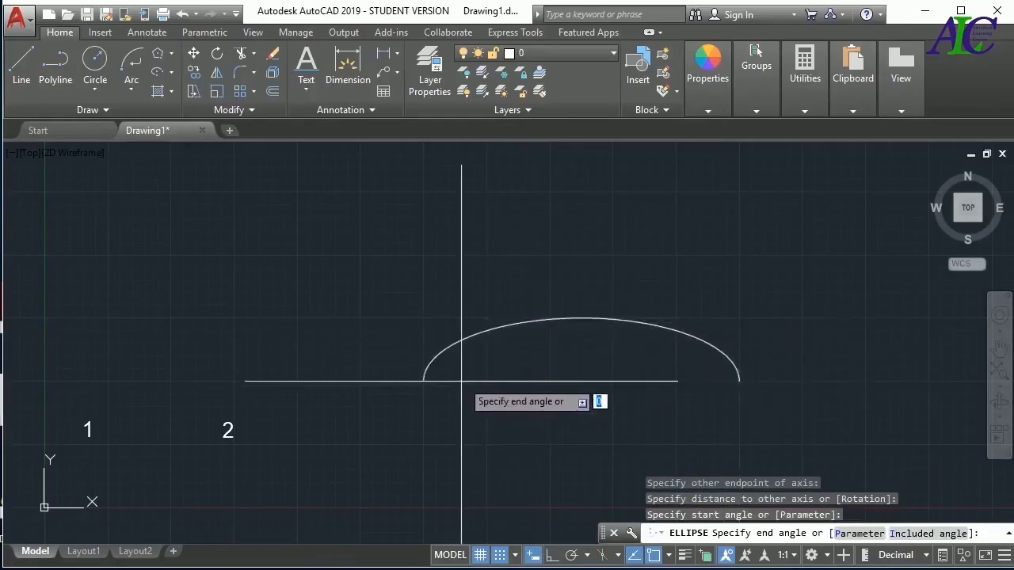
pyautogui.click(547, 443)
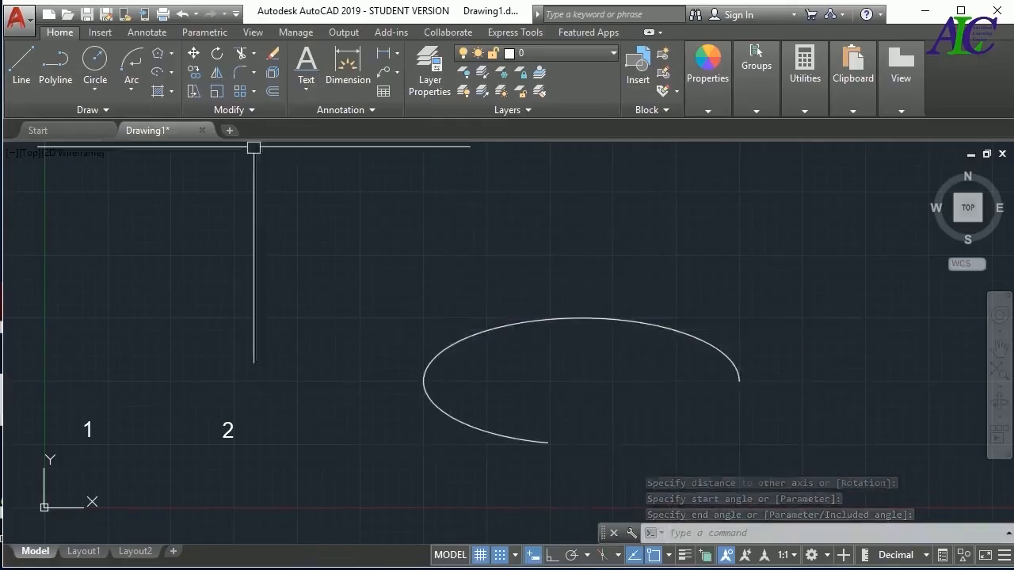
# Draw another Elliptical Arc with its axis from label 1 to label 2, half-height about 5, running from the top middle around label 1's side
pyautogui.click(159, 70)
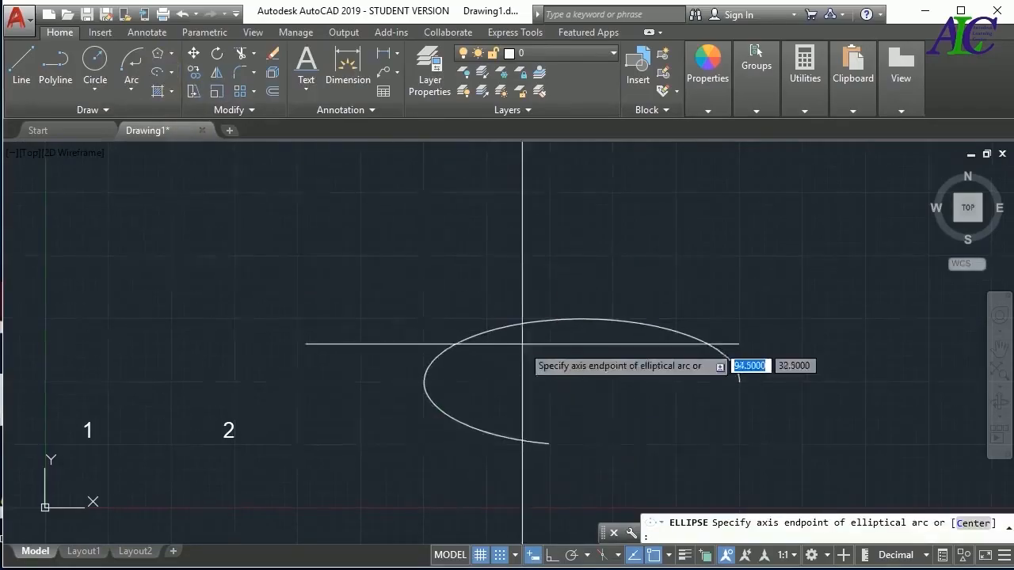
pyautogui.scroll(6, 86, 455)
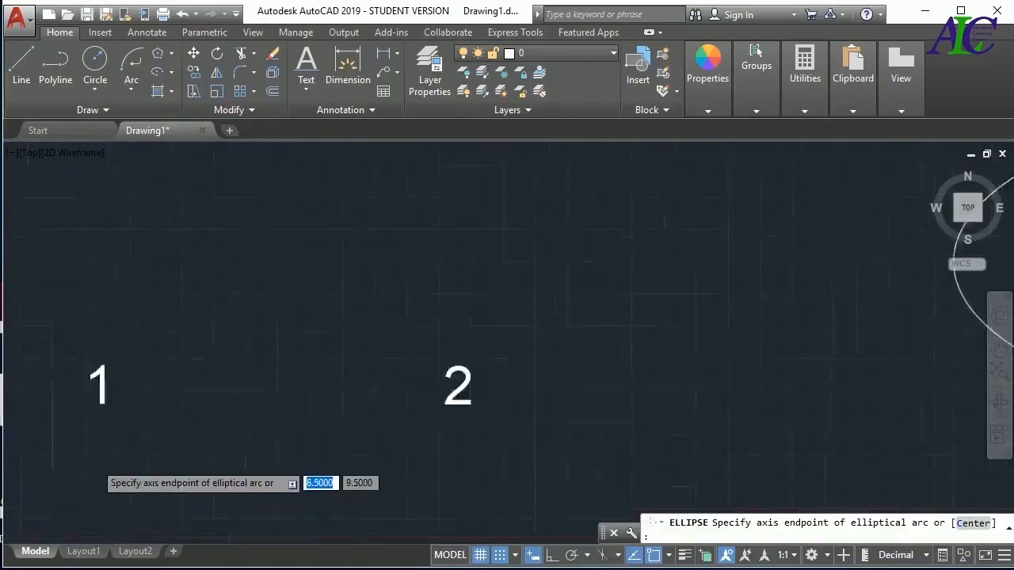
pyautogui.click(108, 370)
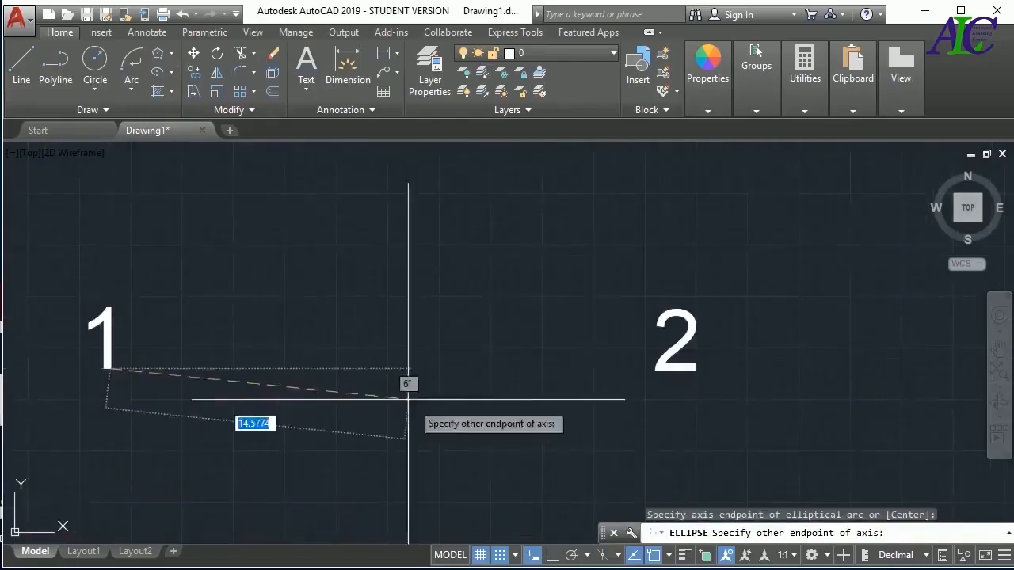
pyautogui.click(650, 369)
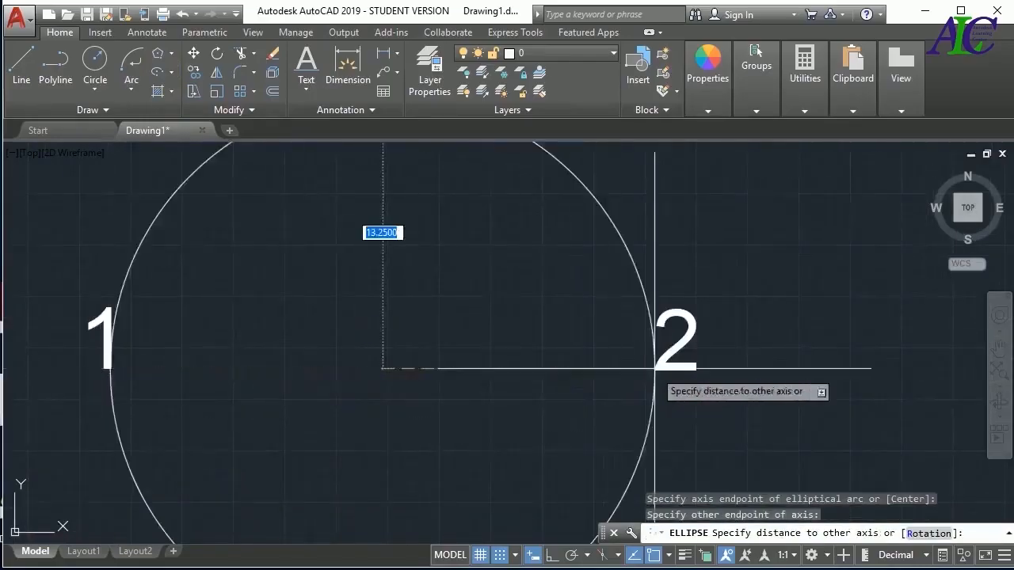
pyautogui.scroll(-2, 628, 379)
pyautogui.scroll(-2, 627, 379)
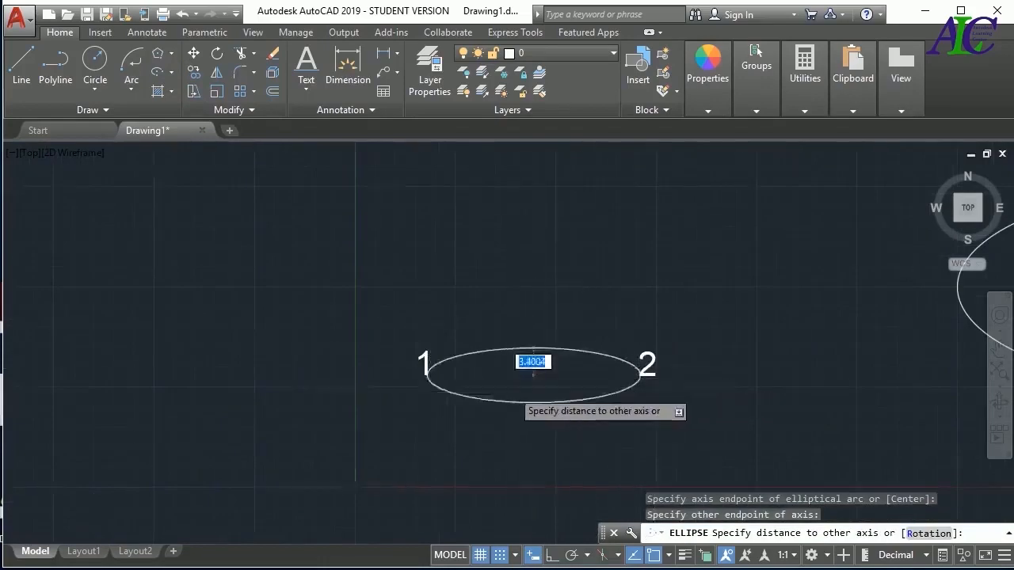
pyautogui.scroll(4, 523, 380)
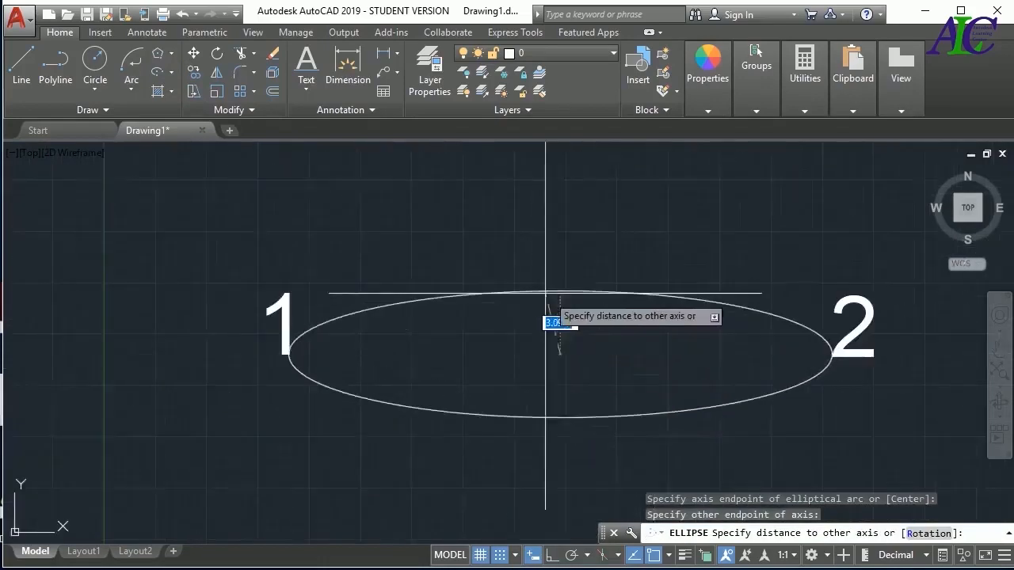
pyautogui.click(557, 253)
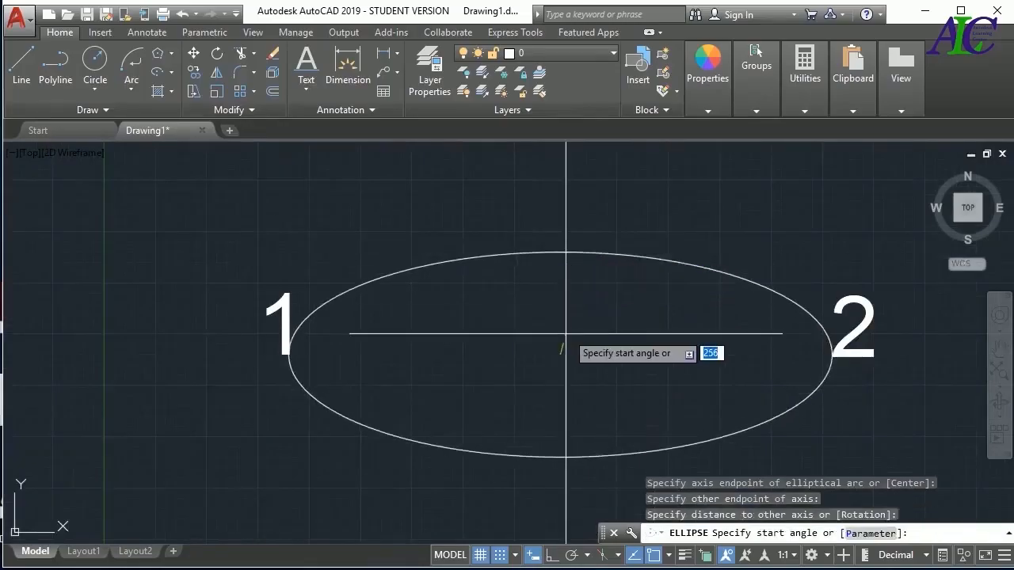
pyautogui.click(565, 242)
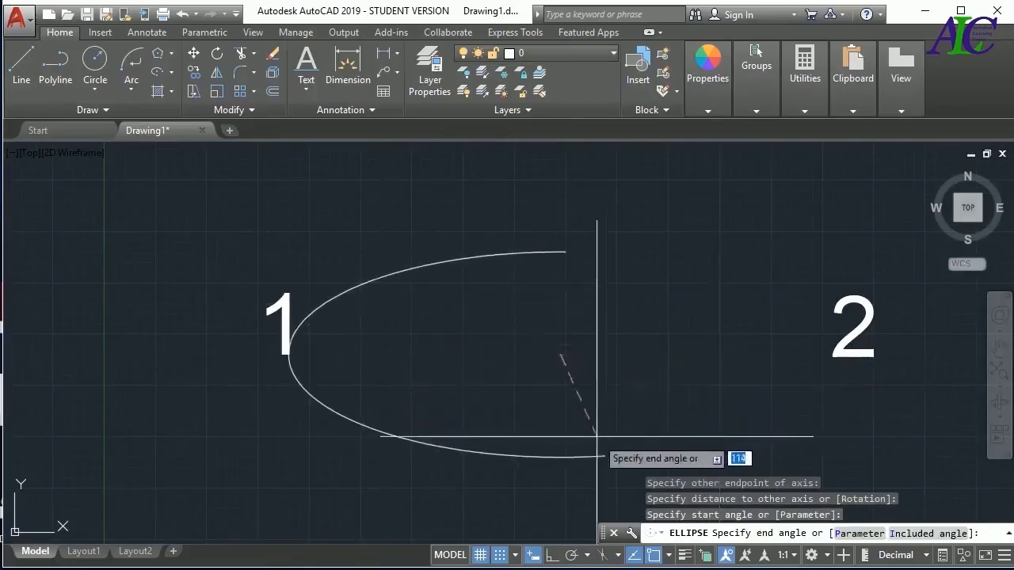
pyautogui.click(415, 440)
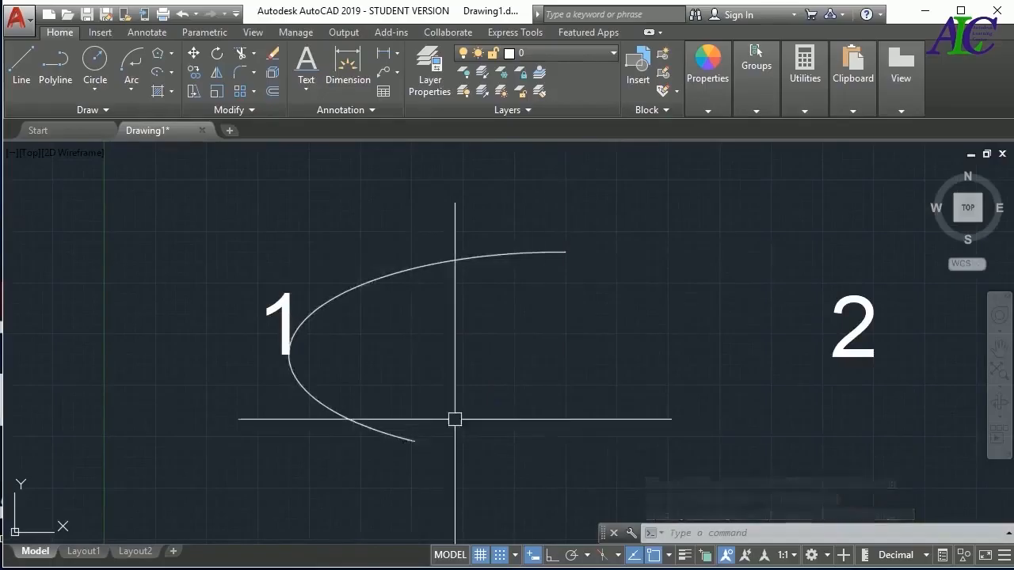
# Delete the elliptical arcs drawn around and beside the labels
pyautogui.click(461, 264)
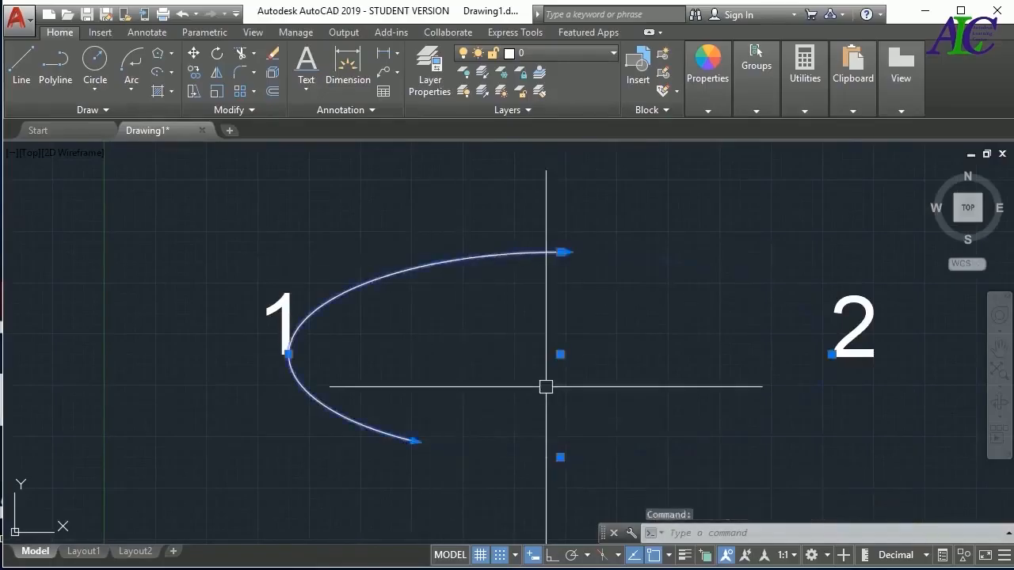
pyautogui.press('Delete')
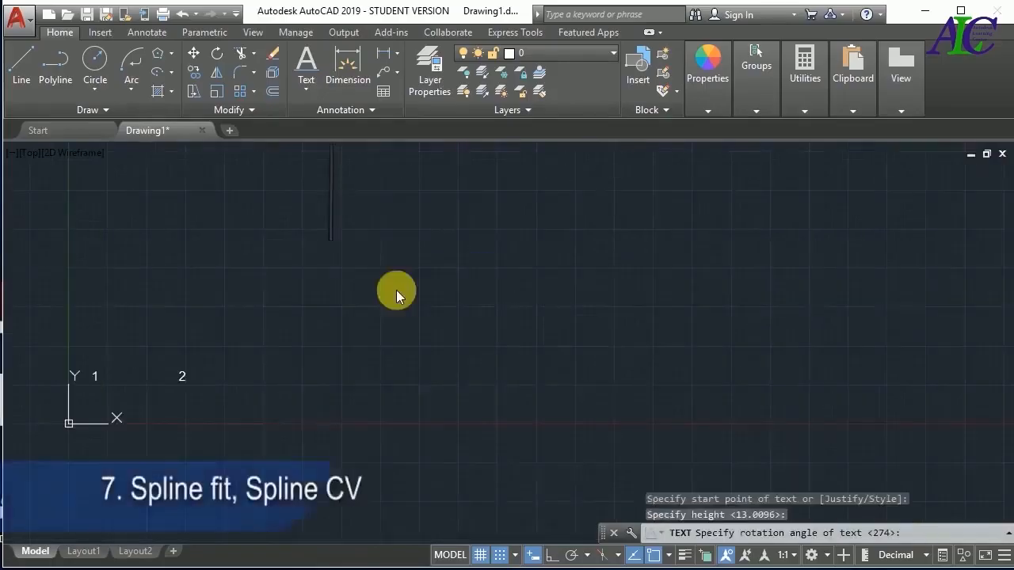
# Write the large single-line text "Y=sinx" above the empty area beside label 2
pyautogui.write('y')
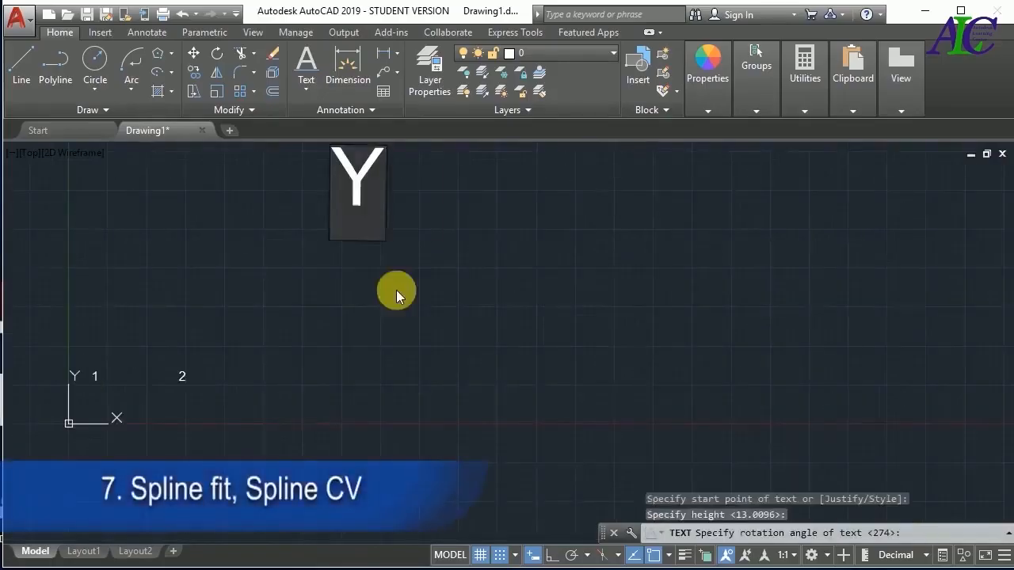
pyautogui.write('=sinx')
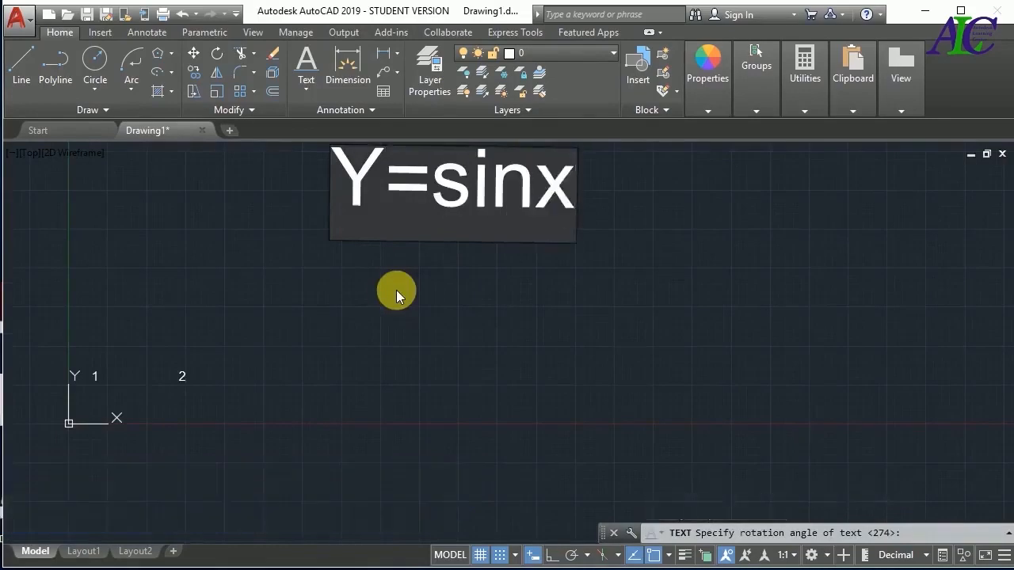
pyautogui.press('Return')
pyautogui.press('Return')
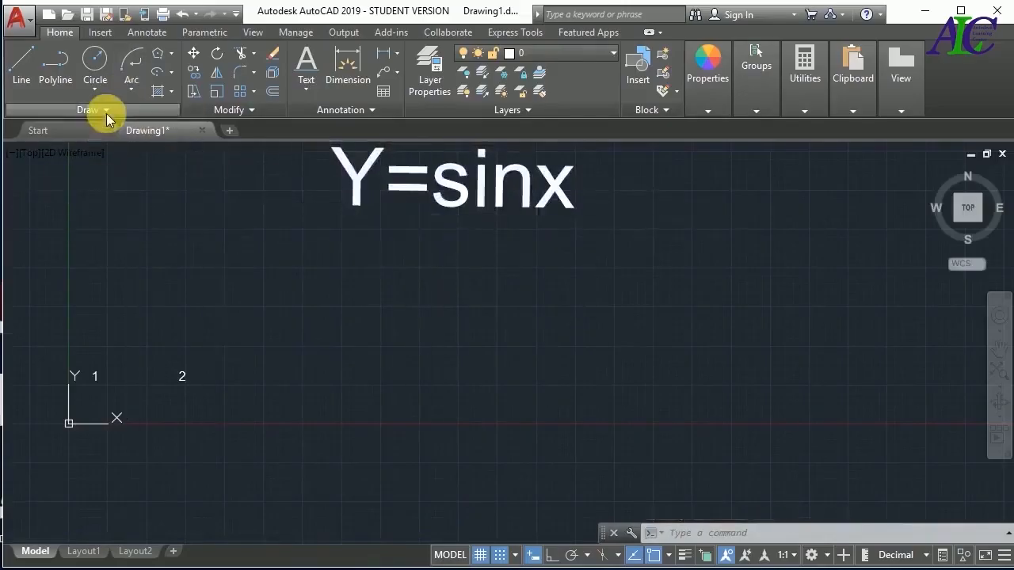
# Draw graph axes below the text: a long horizontal line and a near-vertical line crossing its left end
pyautogui.click(24, 66)
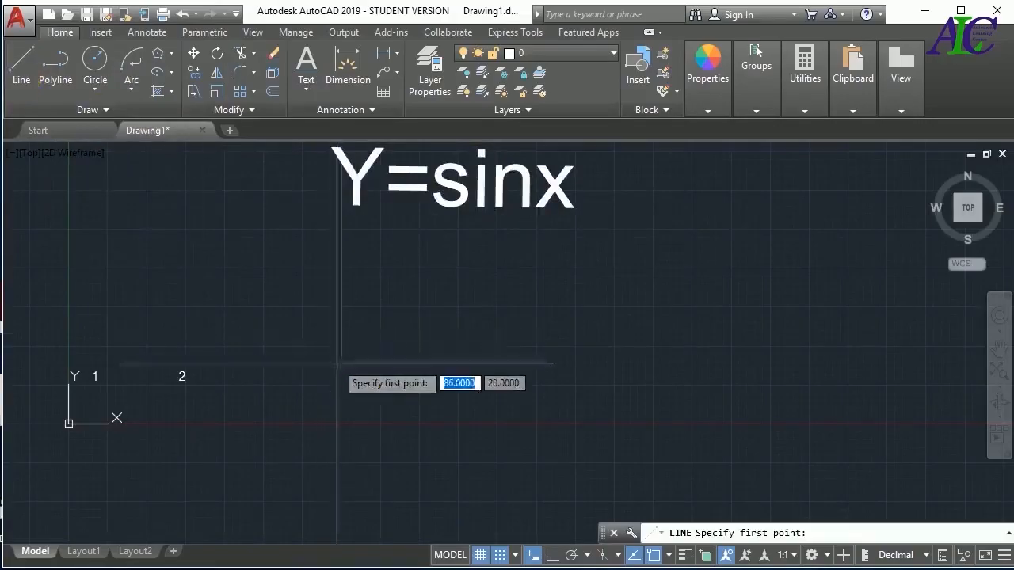
pyautogui.click(301, 338)
pyautogui.click(868, 338)
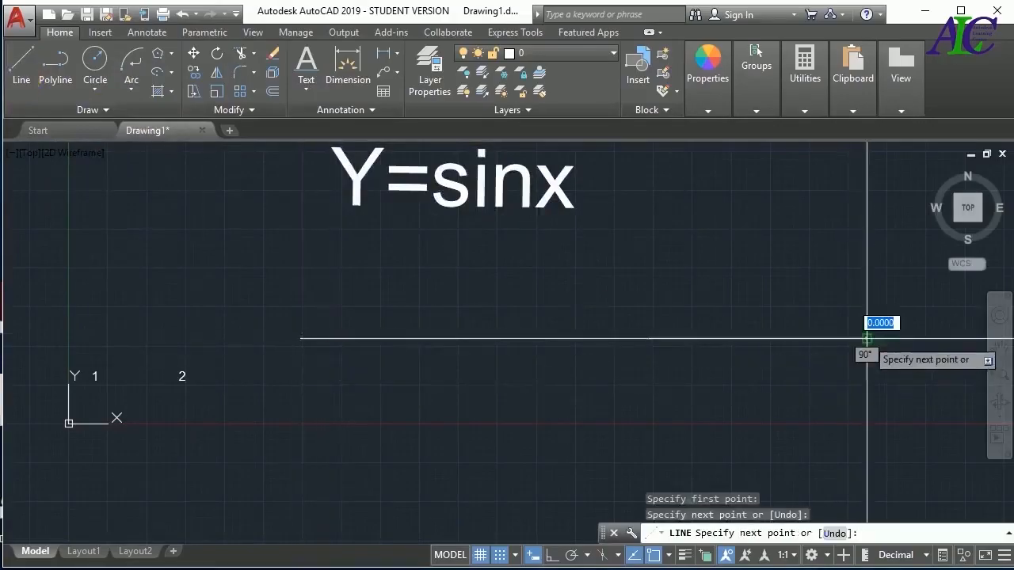
pyautogui.press('Escape')
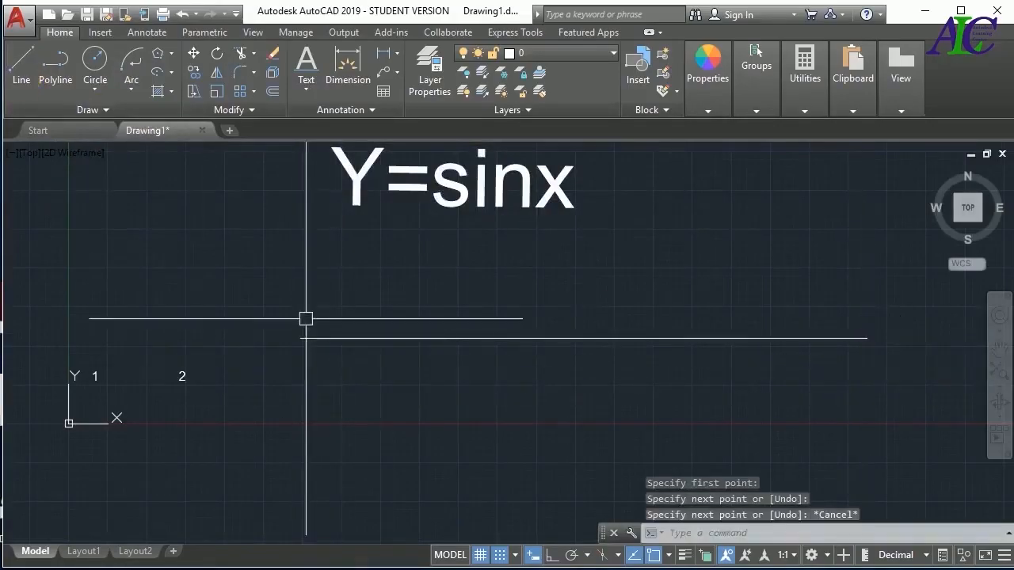
pyautogui.press('Return')
pyautogui.click(300, 191)
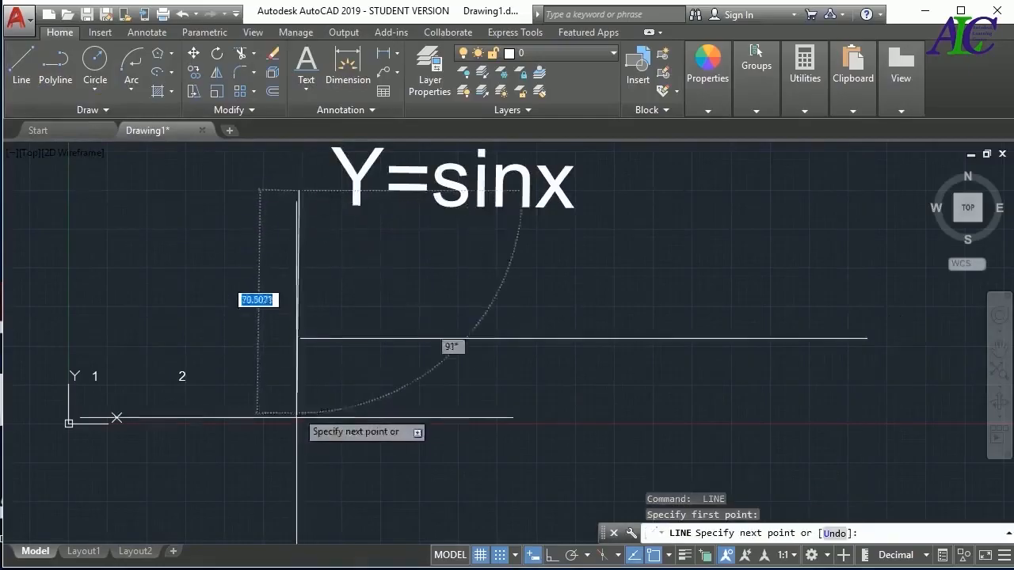
pyautogui.click(300, 467)
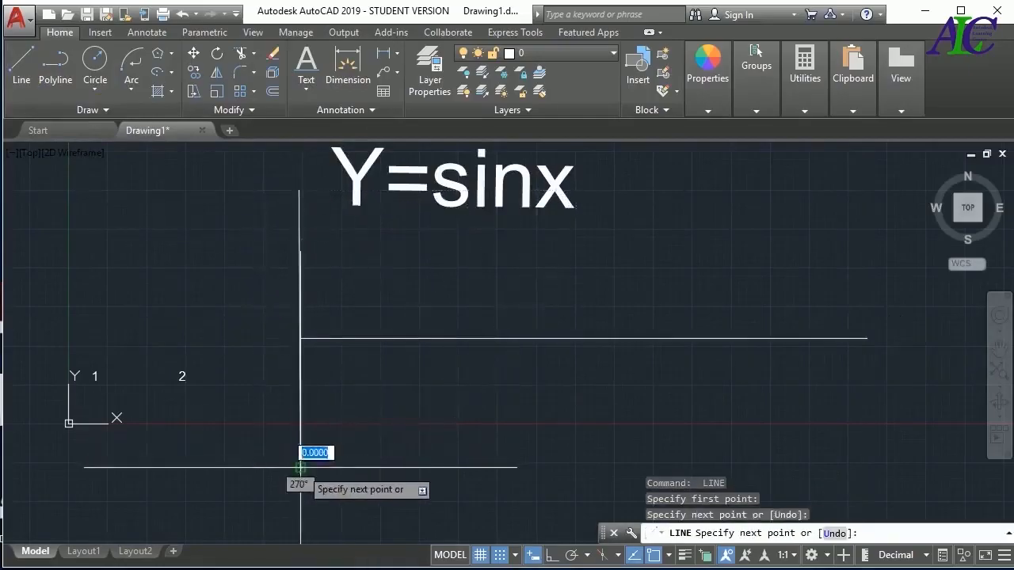
pyautogui.press('Escape')
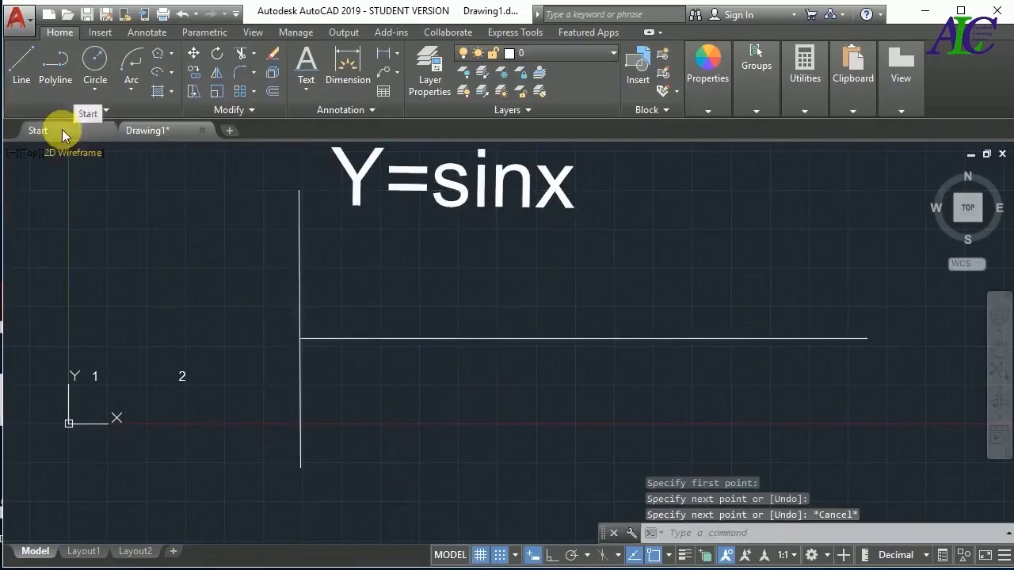
# Sketch a freehand Spline Fit wave from the axes' intersection, alternating three crests above and three troughs below the horizontal axis
pyautogui.click(103, 111)
pyautogui.click(16, 133)
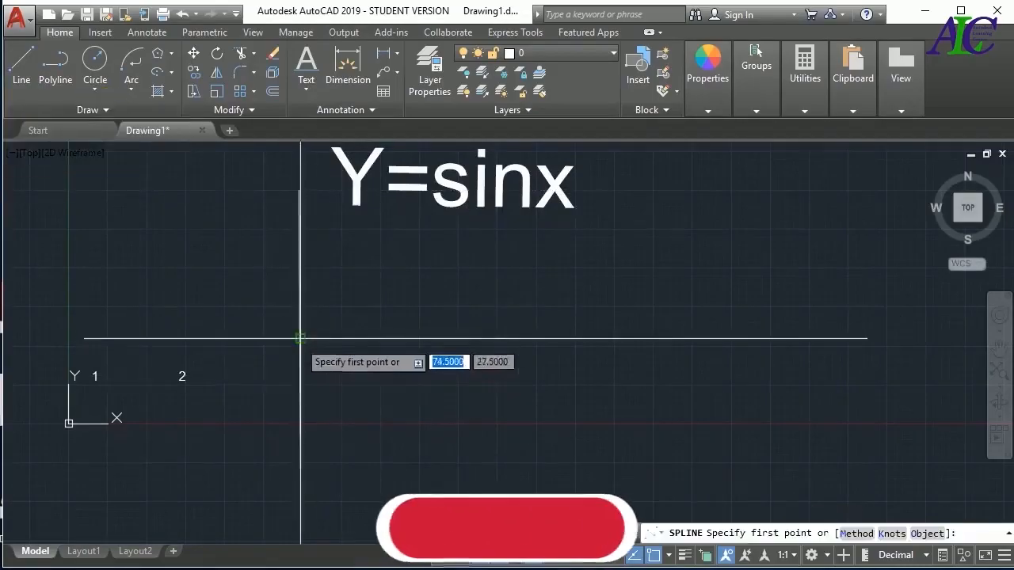
pyautogui.click(300, 339)
pyautogui.click(380, 261)
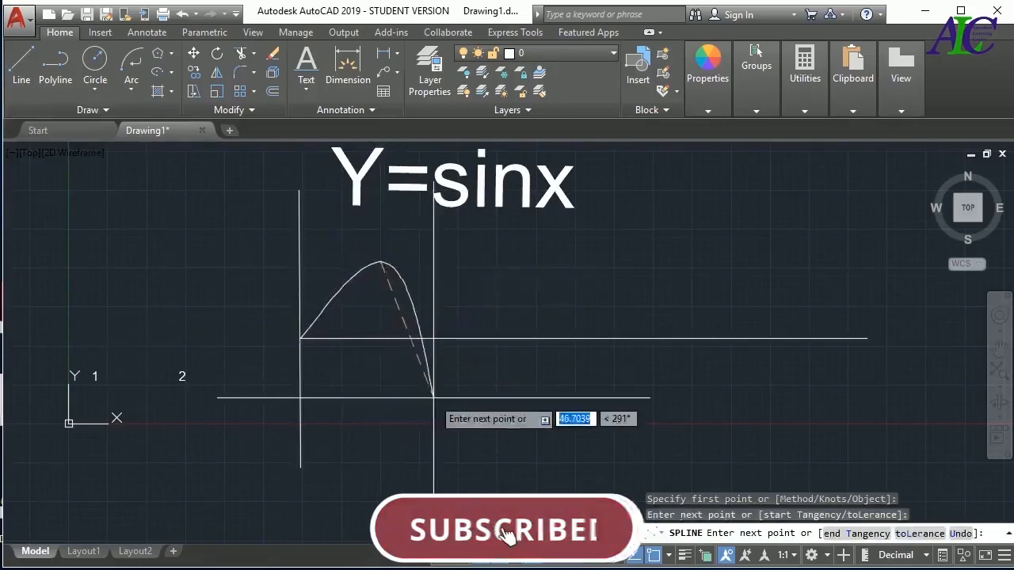
pyautogui.click(447, 437)
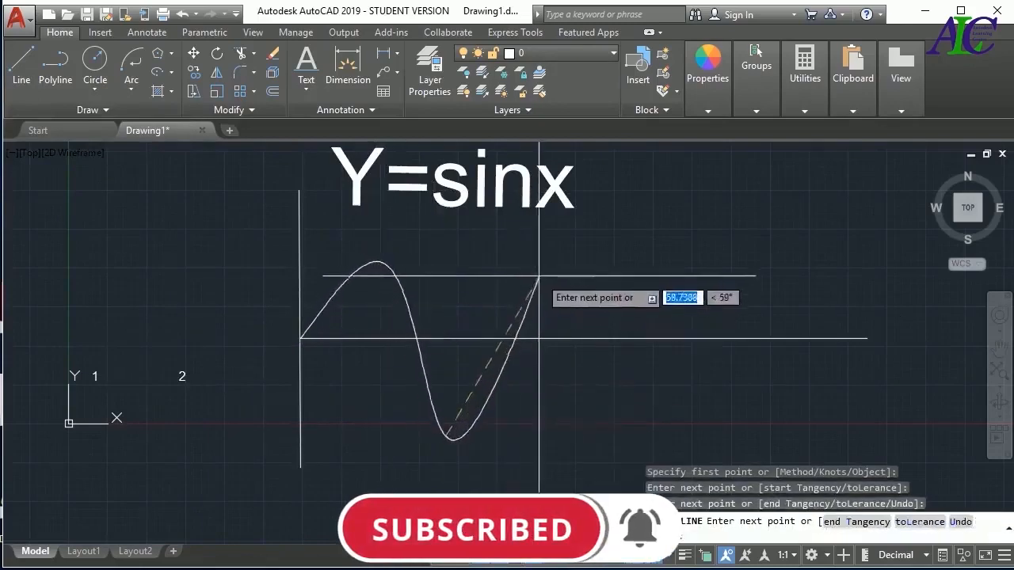
pyautogui.click(547, 265)
pyautogui.click(627, 450)
pyautogui.click(713, 256)
pyautogui.click(804, 452)
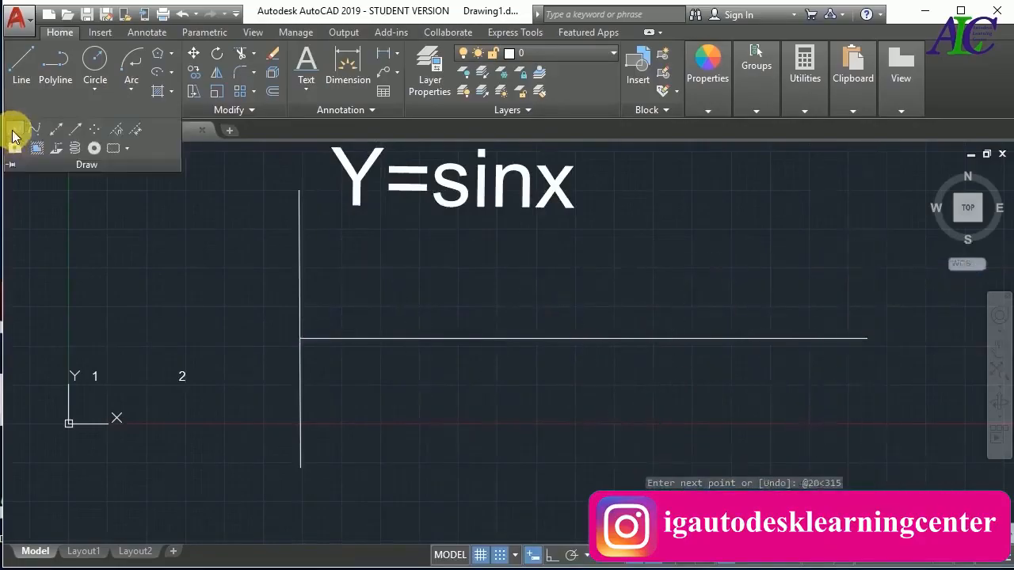
# Start a Spline Fit curve at the axes' intersection and place its first fit points at 20 units, 45°, and 40 units, 315°
pyautogui.click(14, 134)
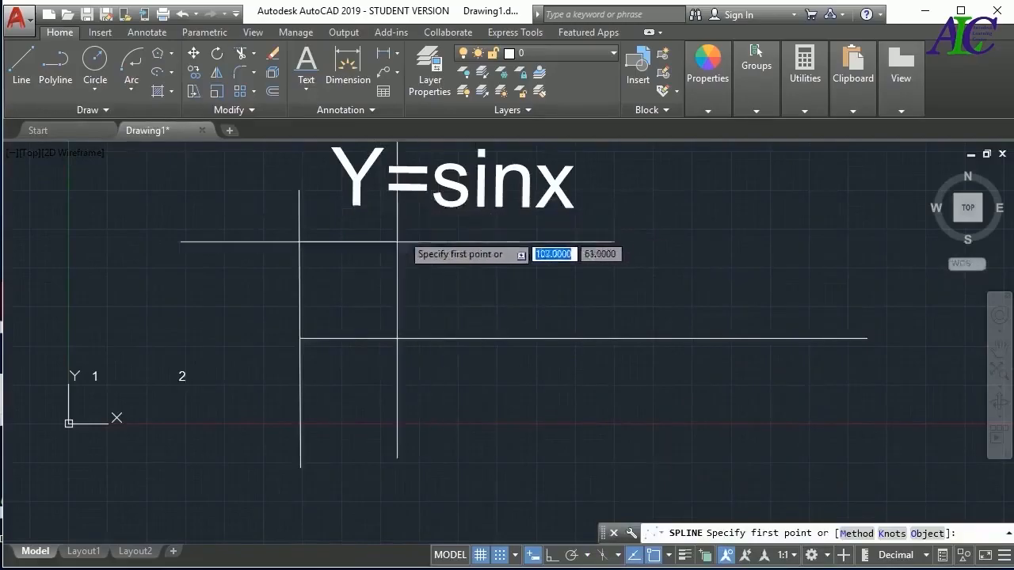
pyautogui.click(300, 338)
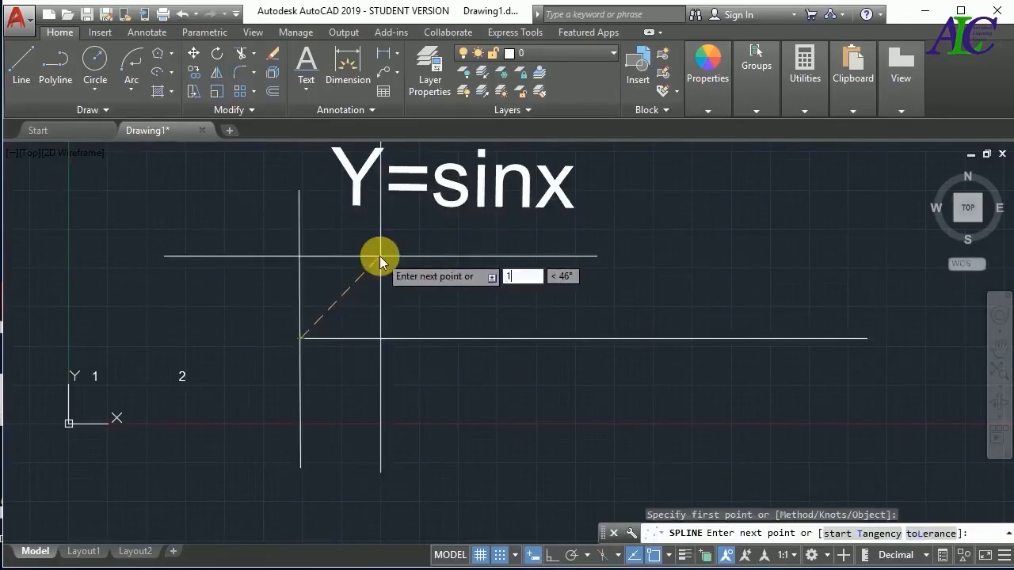
pyautogui.write('20')
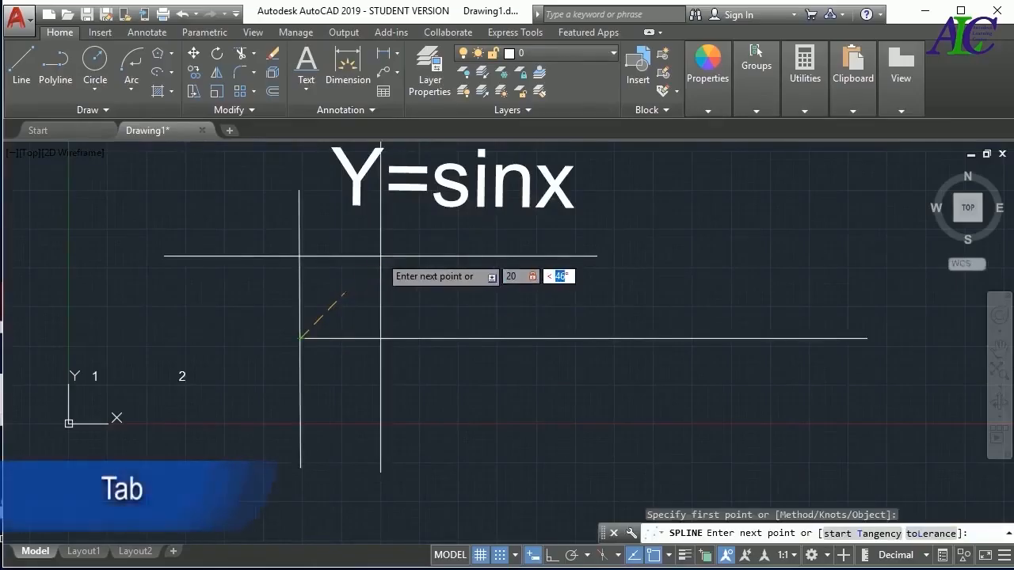
pyautogui.write('45')
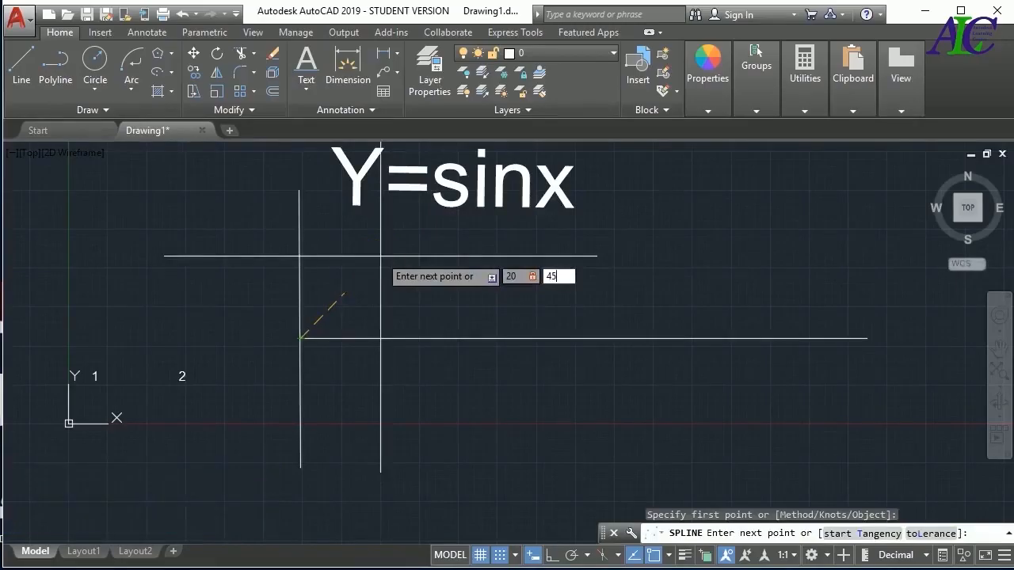
pyautogui.press('Return')
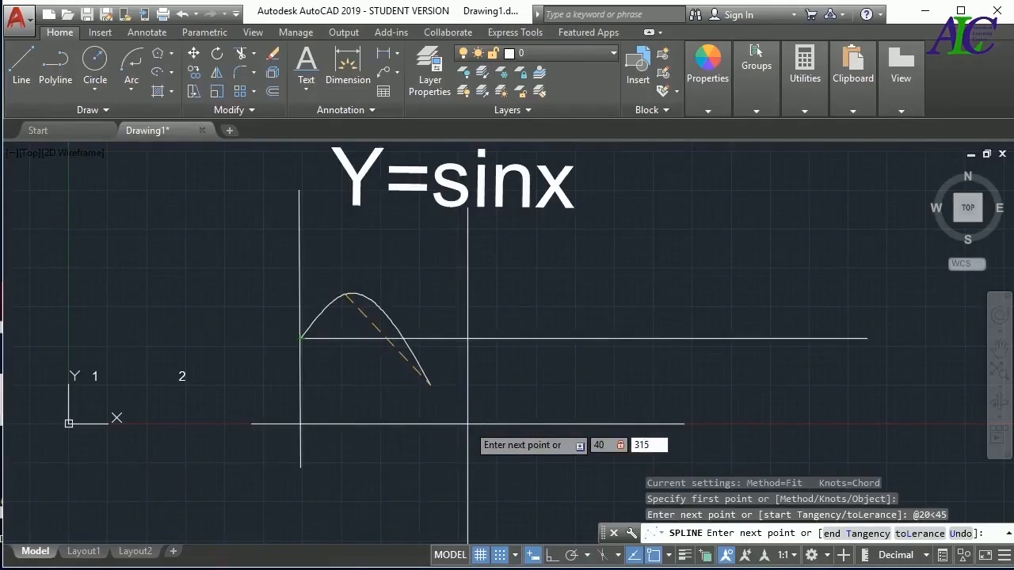
pyautogui.press('Return')
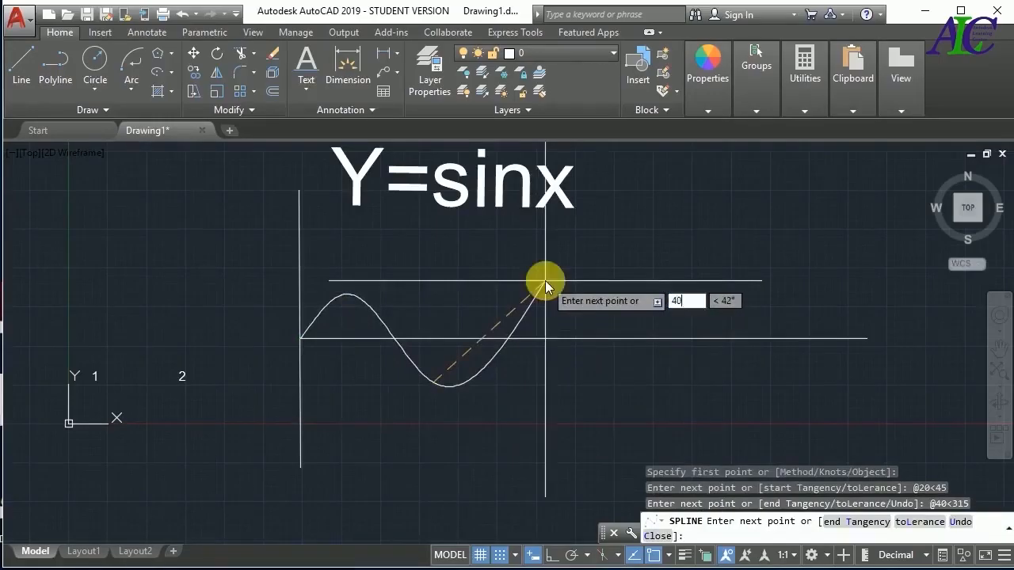
# Continue the sine curve with fit points at 40 units, 45°, and 40 units, 315°
pyautogui.write('40')
pyautogui.press('Tab')
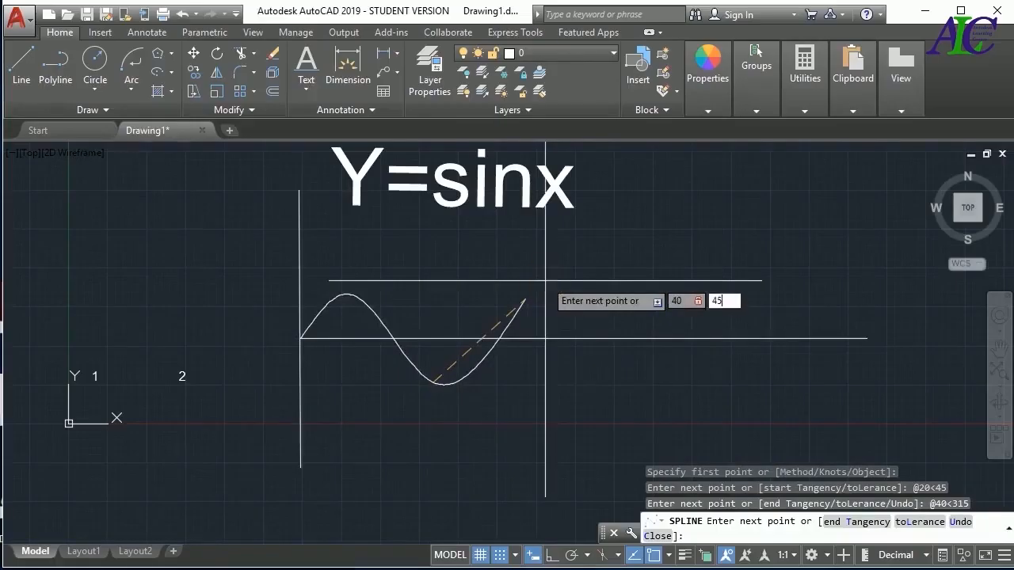
pyautogui.press('Return')
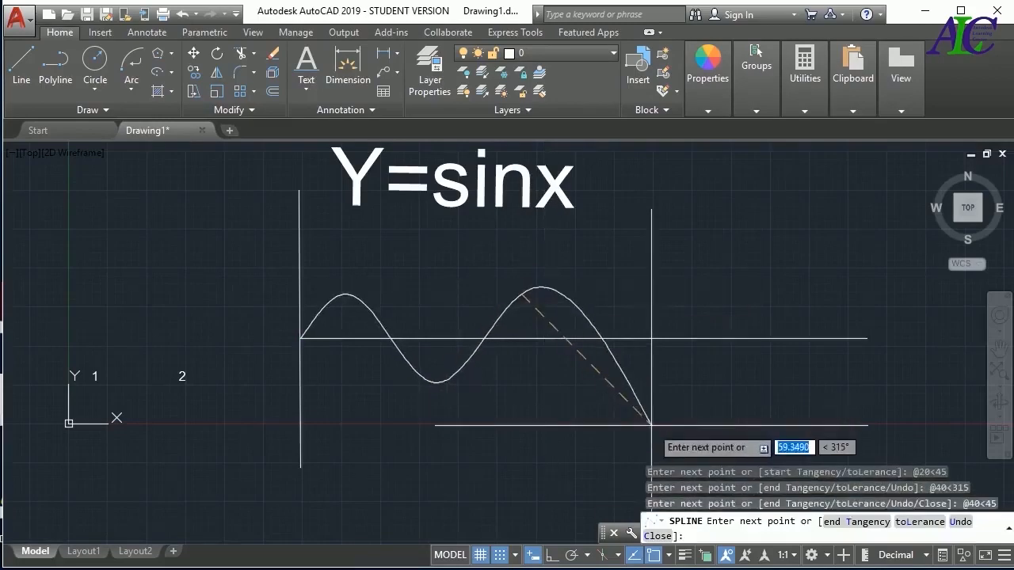
pyautogui.write('40')
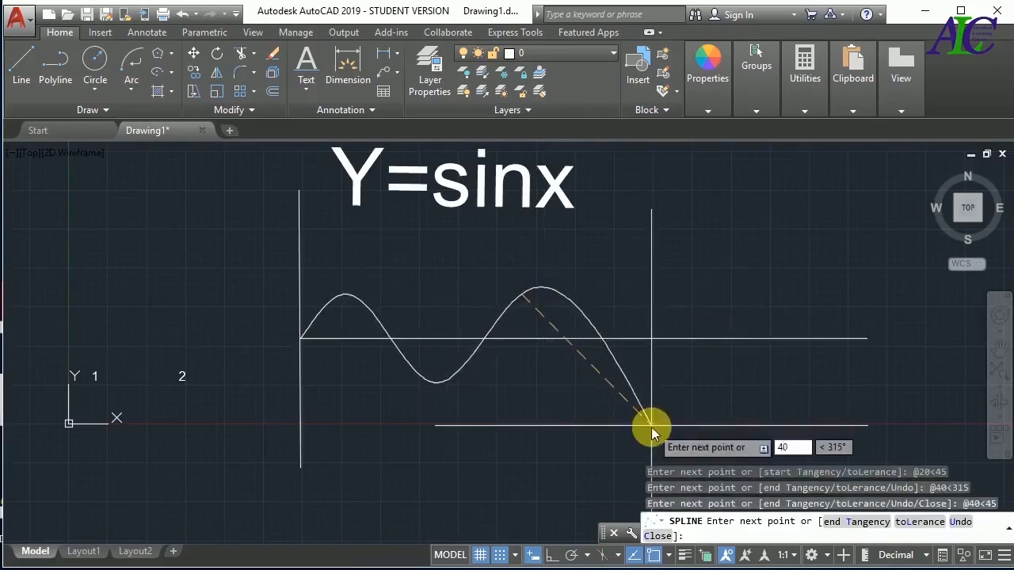
pyautogui.press('Tab')
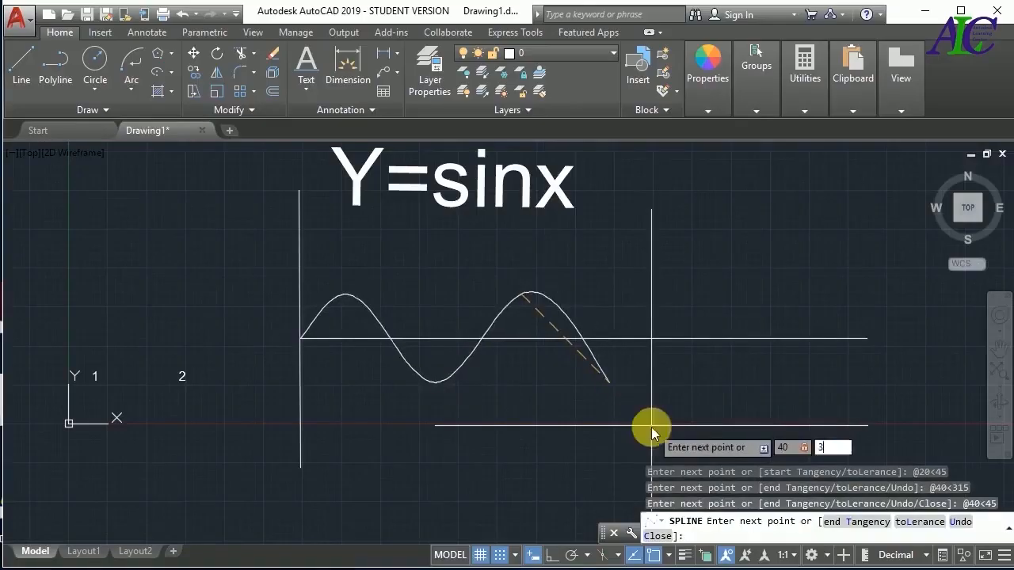
pyautogui.press('Return')
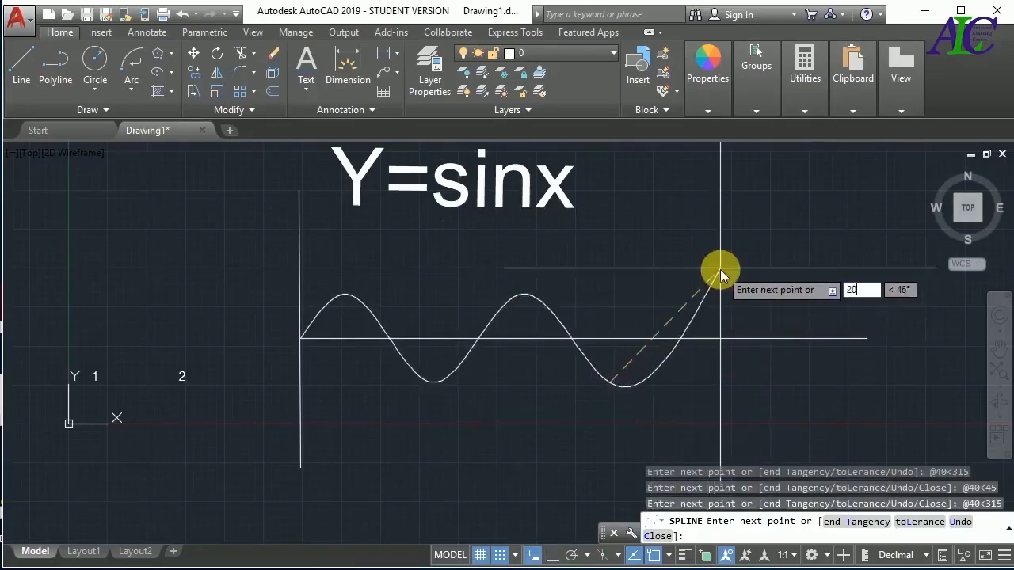
# Finish the sine spline with a last fit point 20 units away at 45°, ending on the horizontal axis
pyautogui.write('20')
pyautogui.press('Tab')
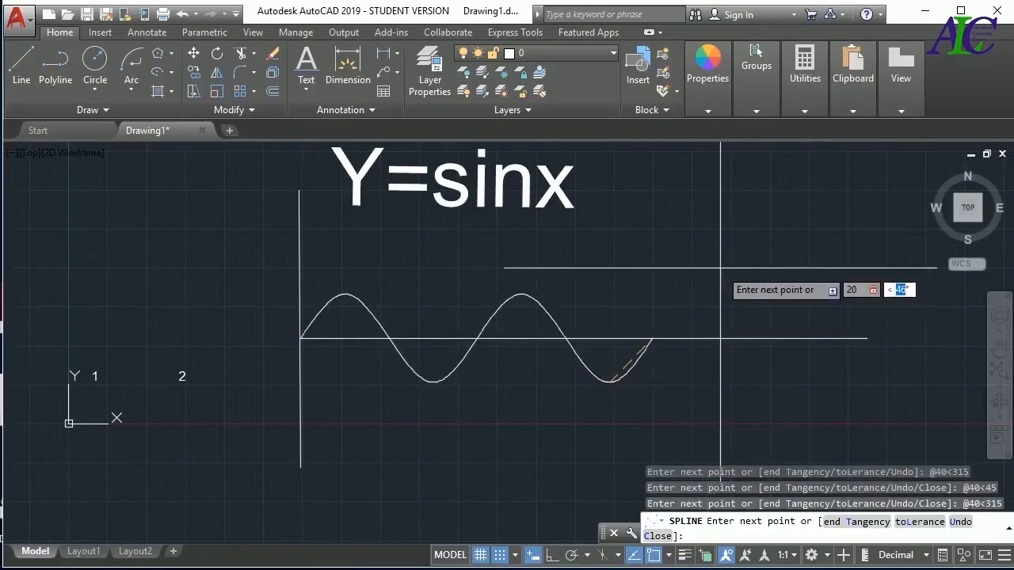
pyautogui.write('45')
pyautogui.press('Return')
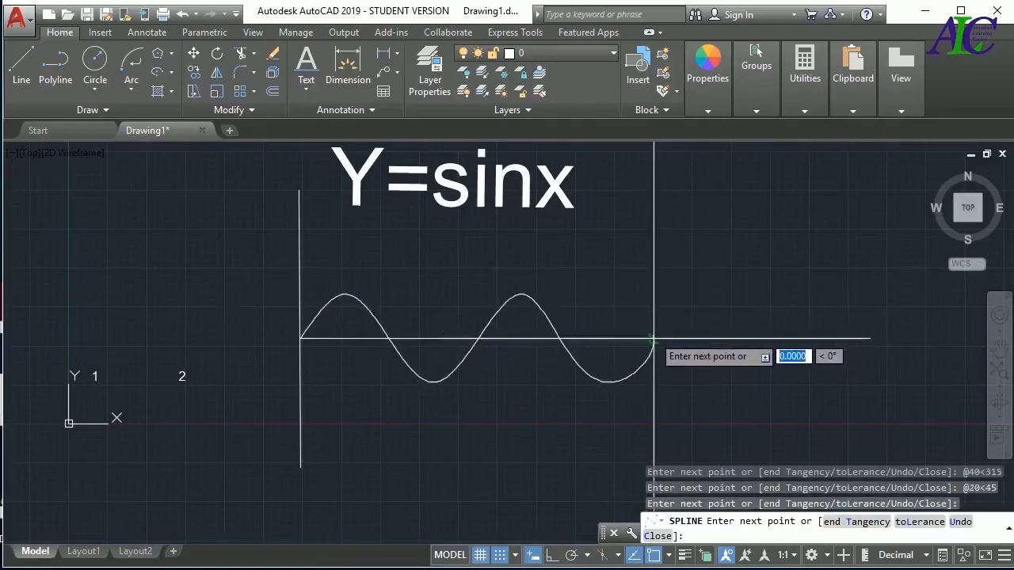
pyautogui.press('Return')
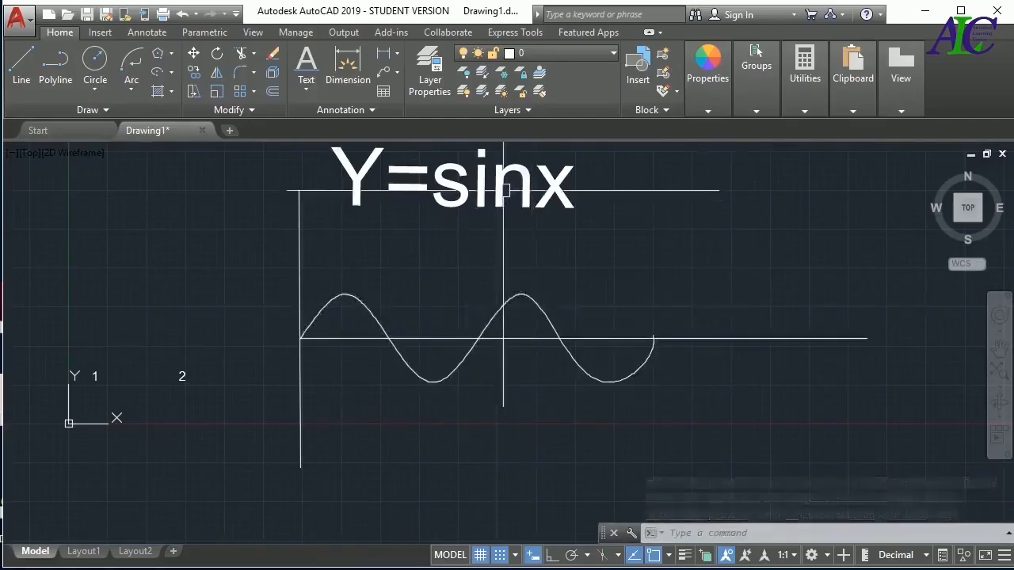
# Delete the sine curve together with its axes and the Y=sinx text
pyautogui.click(828, 168)
pyautogui.click(277, 425)
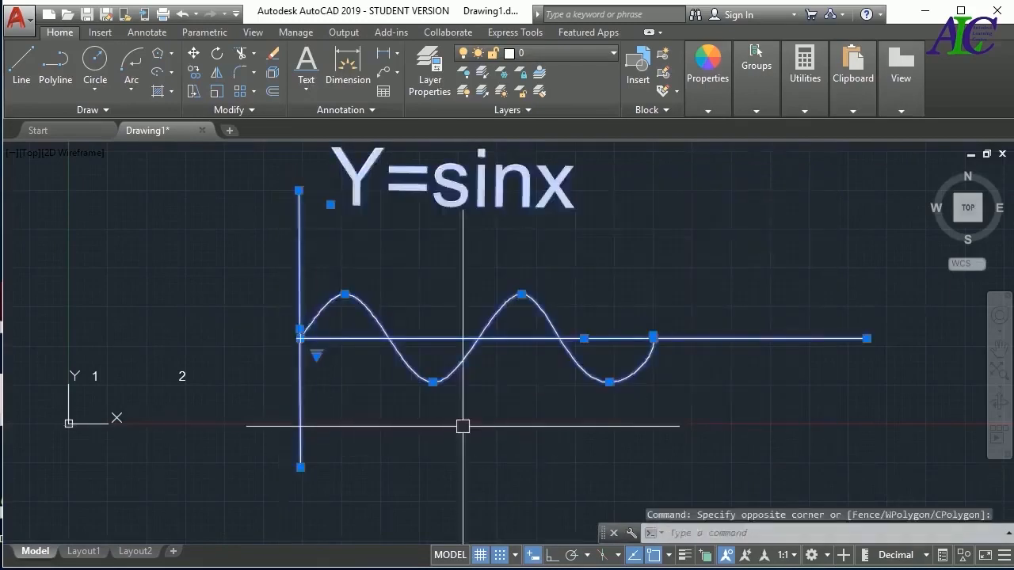
pyautogui.press('Delete')
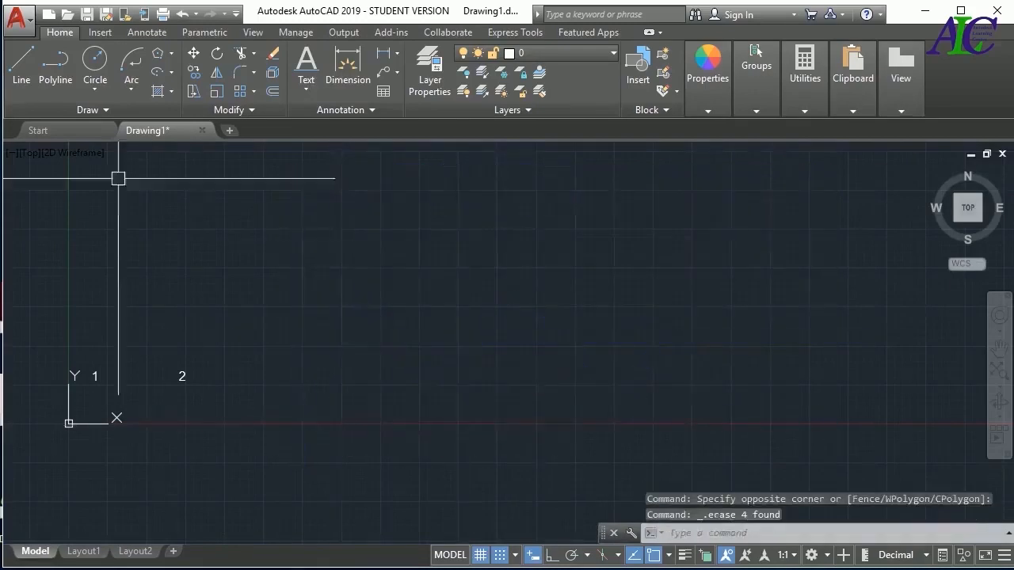
pyautogui.click(98, 111)
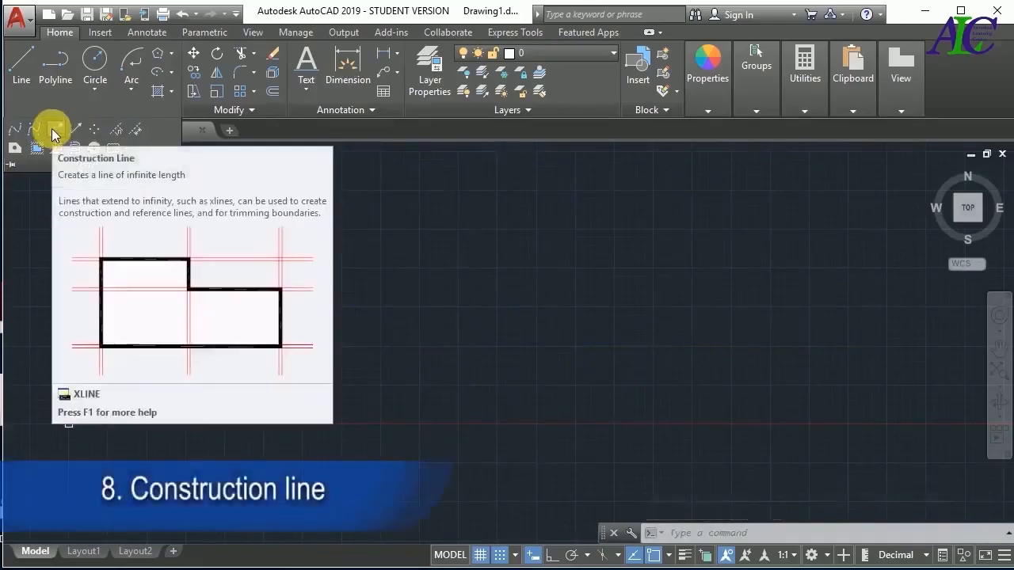
pyautogui.click(51, 129)
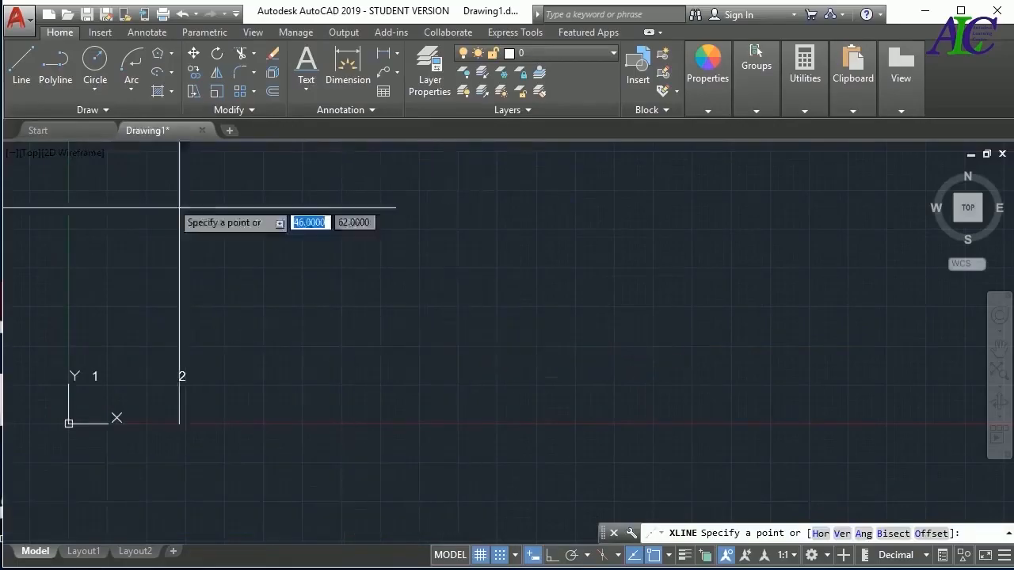
pyautogui.click(105, 110)
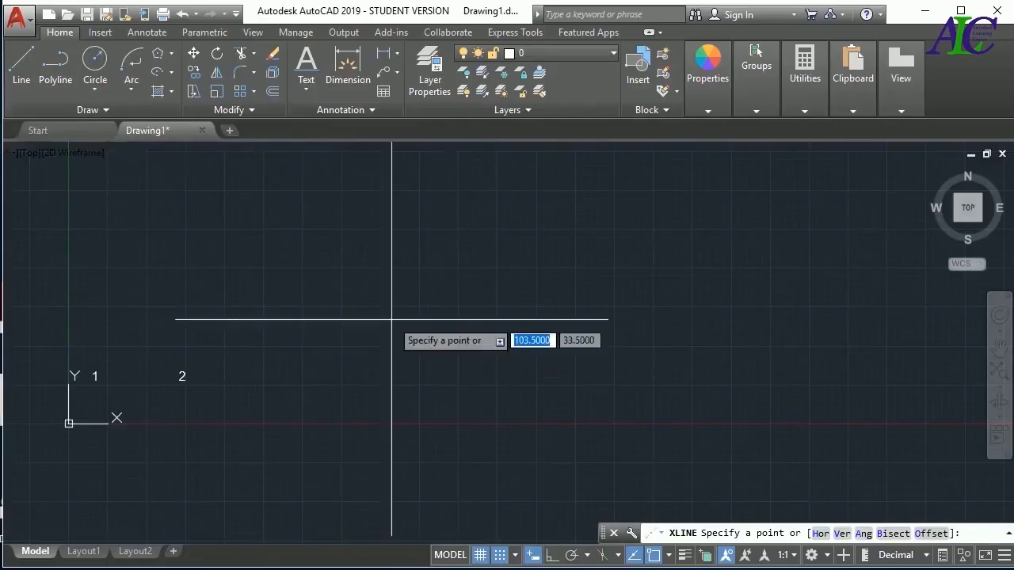
pyautogui.press('Escape')
# Draw six horizontal construction lines with XLINE's Hor option, stacked upward from just above labels 1 and 2
pyautogui.write('XL')
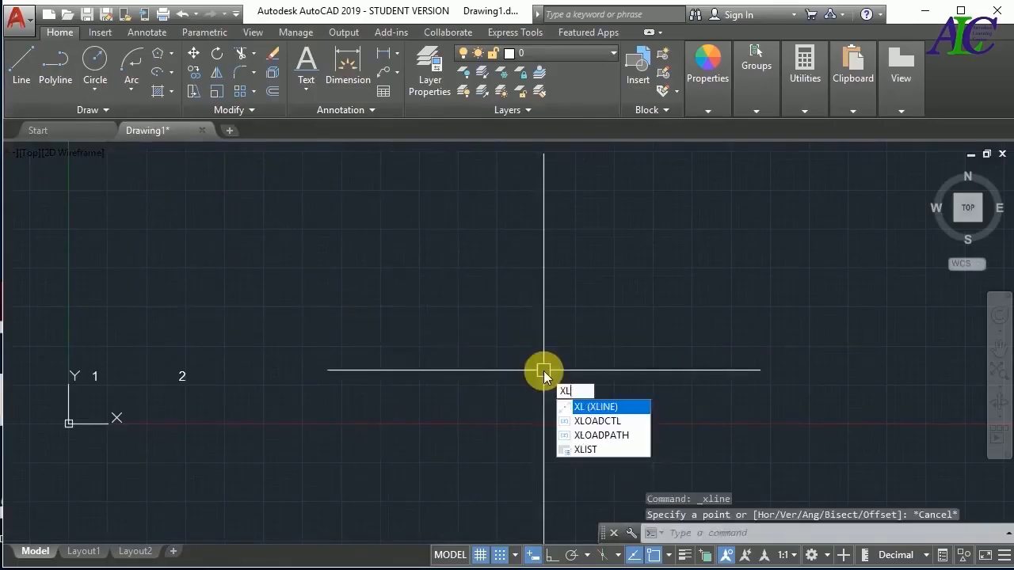
pyautogui.press('Return')
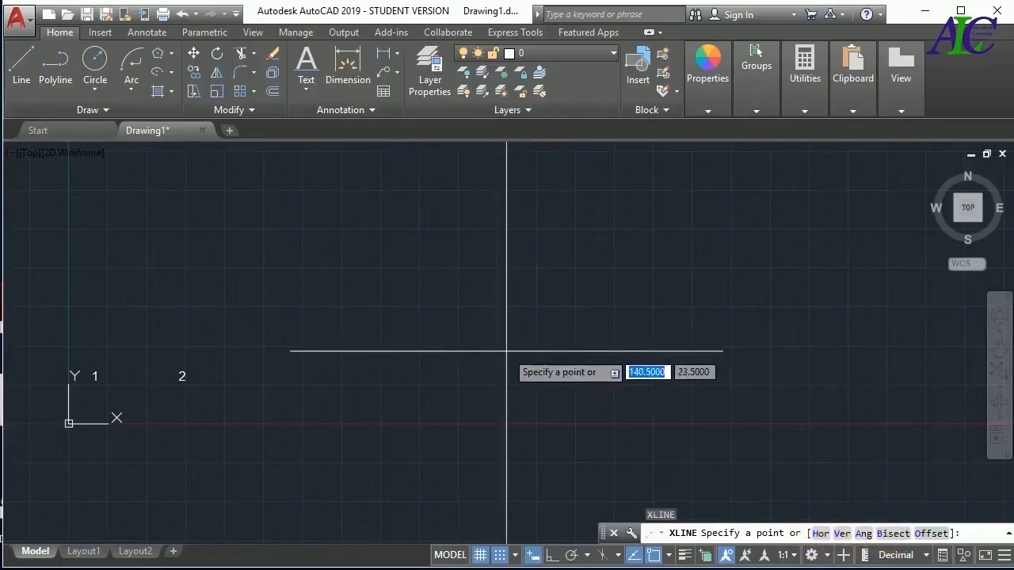
pyautogui.write('h')
pyautogui.press('Return')
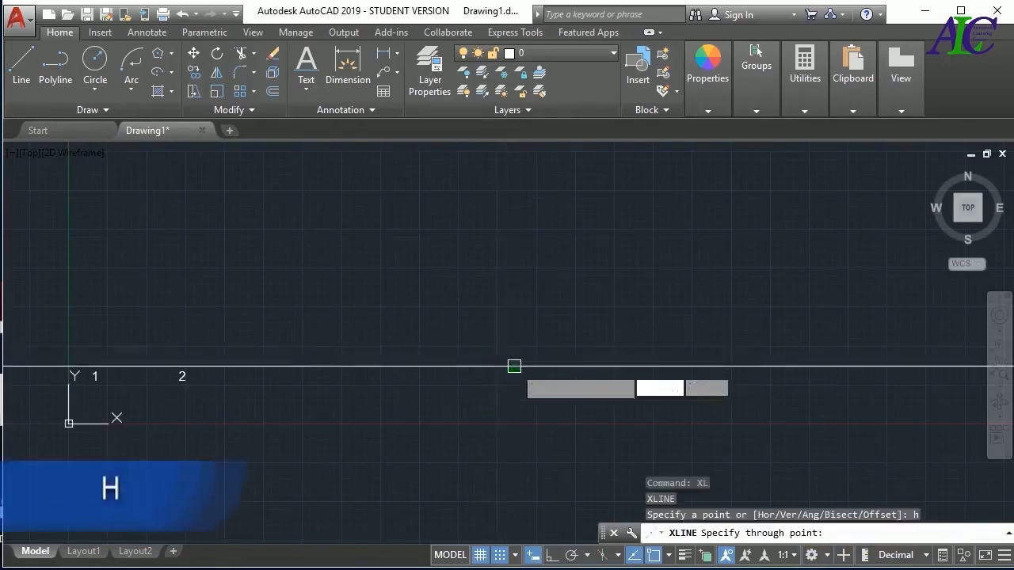
pyautogui.click(514, 366)
pyautogui.click(520, 333)
pyautogui.click(528, 304)
pyautogui.click(540, 279)
pyautogui.click(539, 255)
pyautogui.click(536, 245)
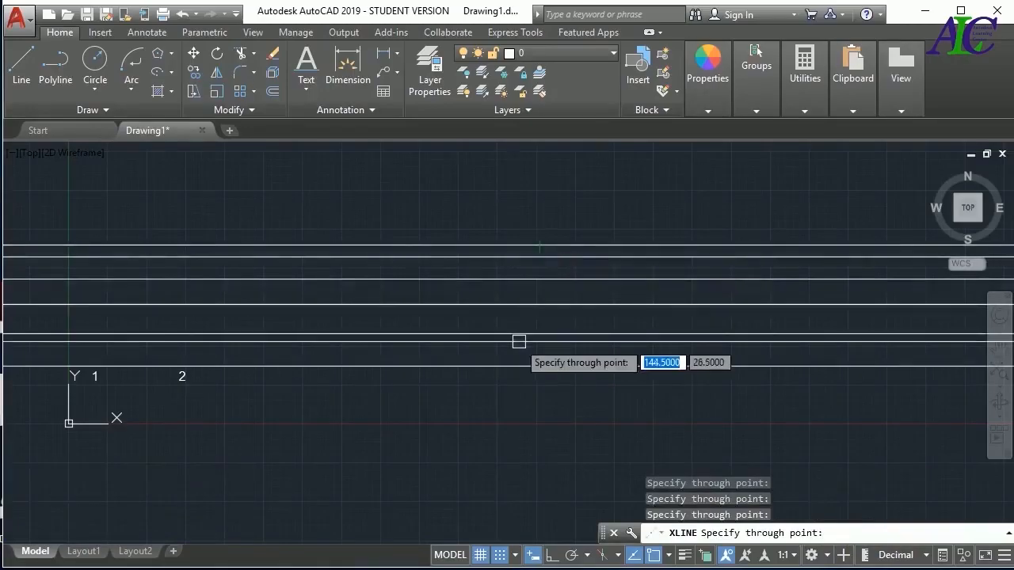
pyautogui.press('Escape')
# Draw eight vertical construction lines with XLINE's Ver option, crossing the horizontal ones to the right of label 2
pyautogui.write('XL')
pyautogui.press('Return')
pyautogui.write('V')
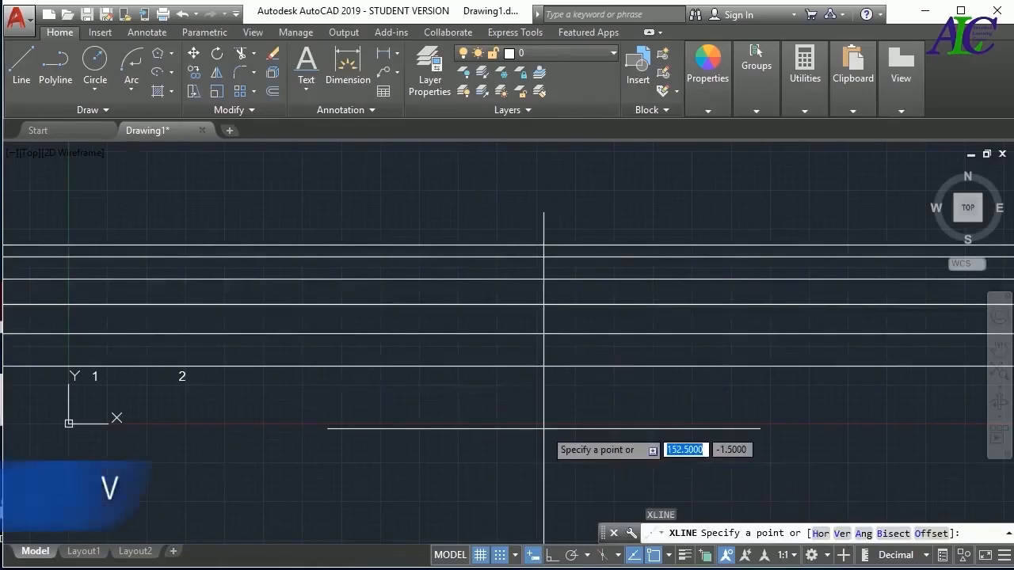
pyautogui.press('Return')
pyautogui.click(459, 428)
pyautogui.click(554, 428)
pyautogui.click(592, 425)
pyautogui.click(640, 421)
pyautogui.click(677, 415)
pyautogui.click(695, 415)
pyautogui.click(730, 415)
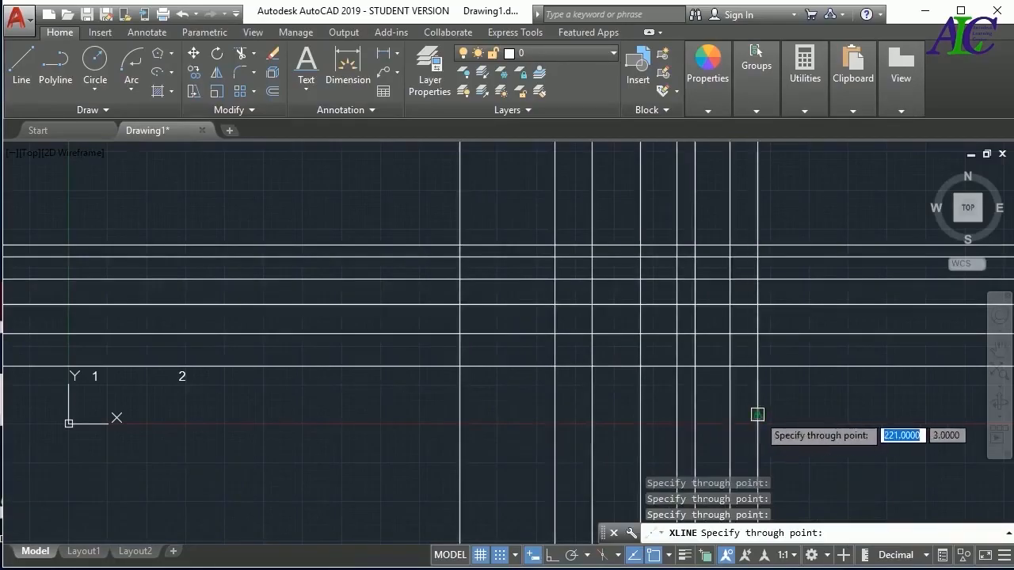
pyautogui.click(757, 414)
pyautogui.press('Escape')
# Delete all the horizontal and vertical construction lines, keeping labels 1 and 2
pyautogui.click(797, 214)
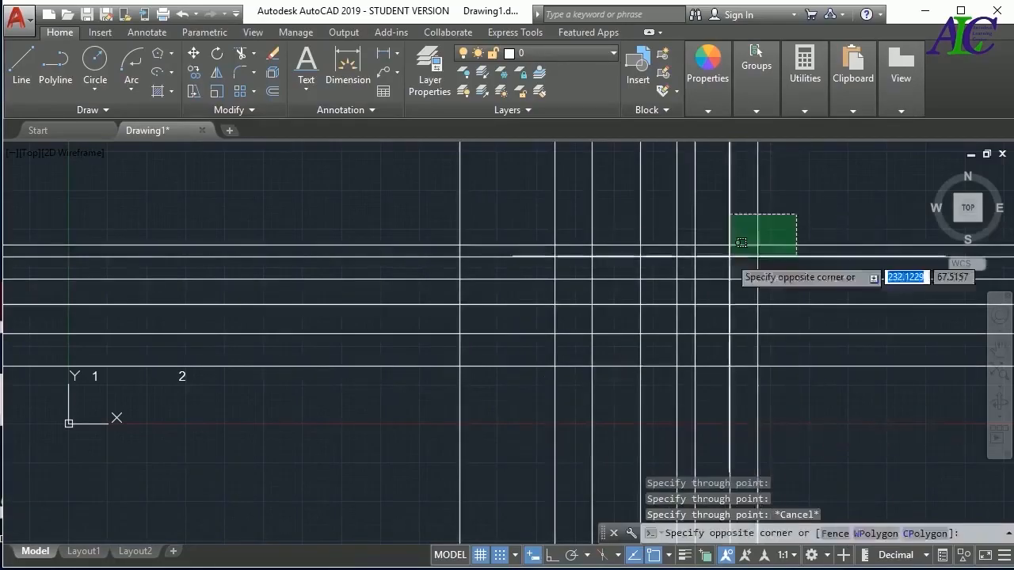
pyautogui.click(193, 403)
pyautogui.press('Delete')
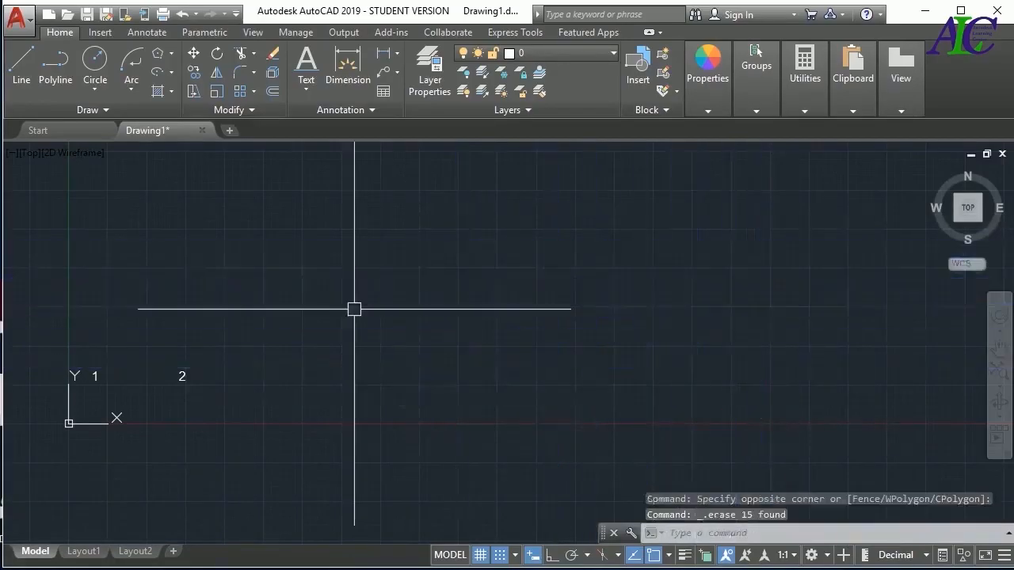
# Draw six parallel construction lines at 45° with XLINE's Ang option across the area to the right of label 2
pyautogui.write('XL')
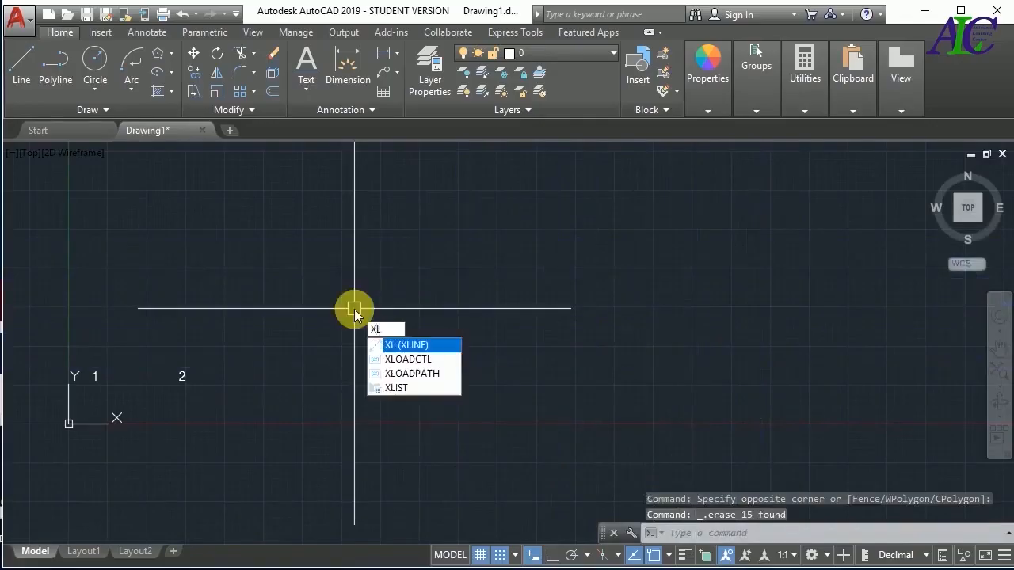
pyautogui.press('Return')
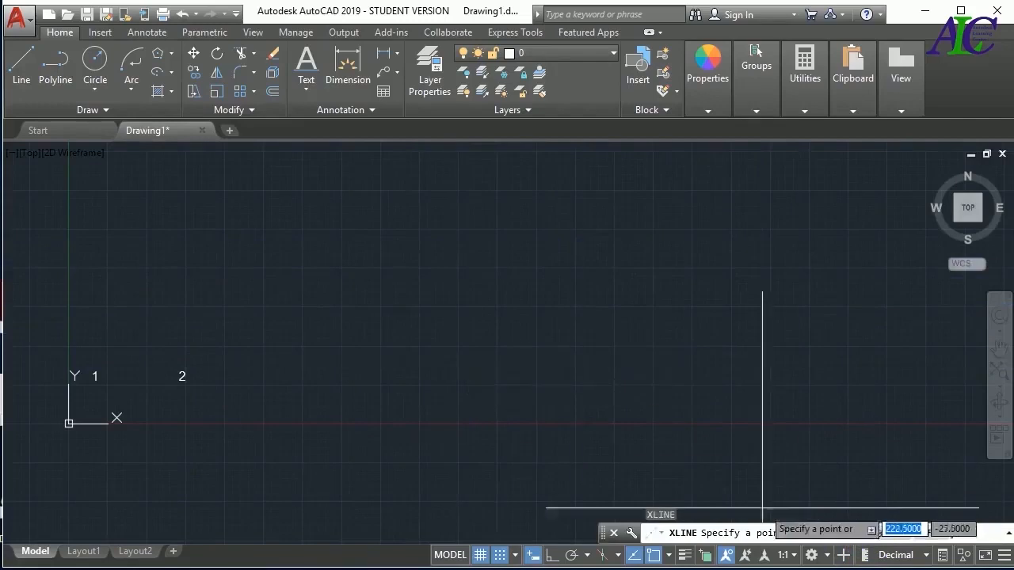
pyautogui.press('Return')
pyautogui.write('4')
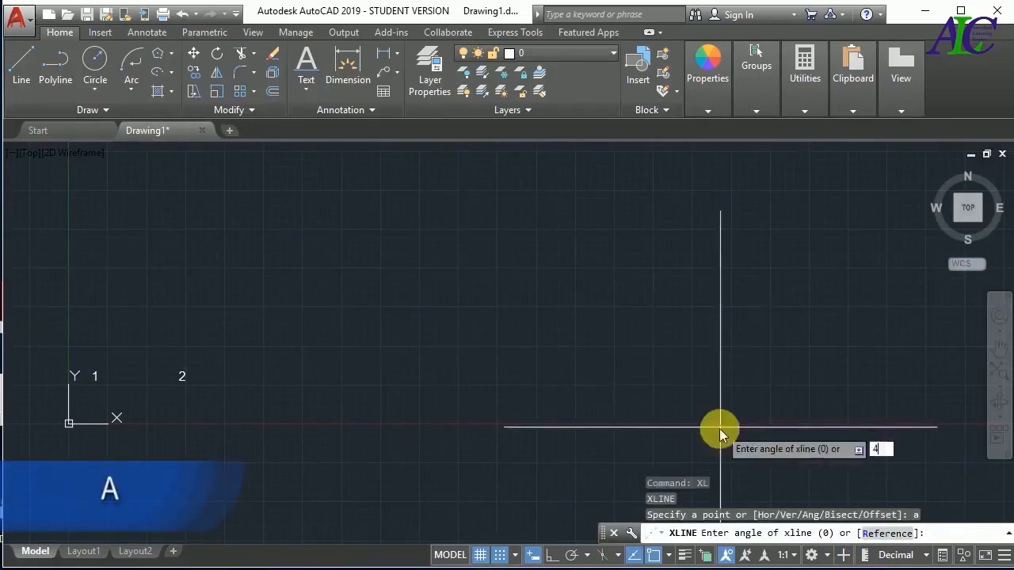
pyautogui.write('5')
pyautogui.press('Return')
pyautogui.click(670, 421)
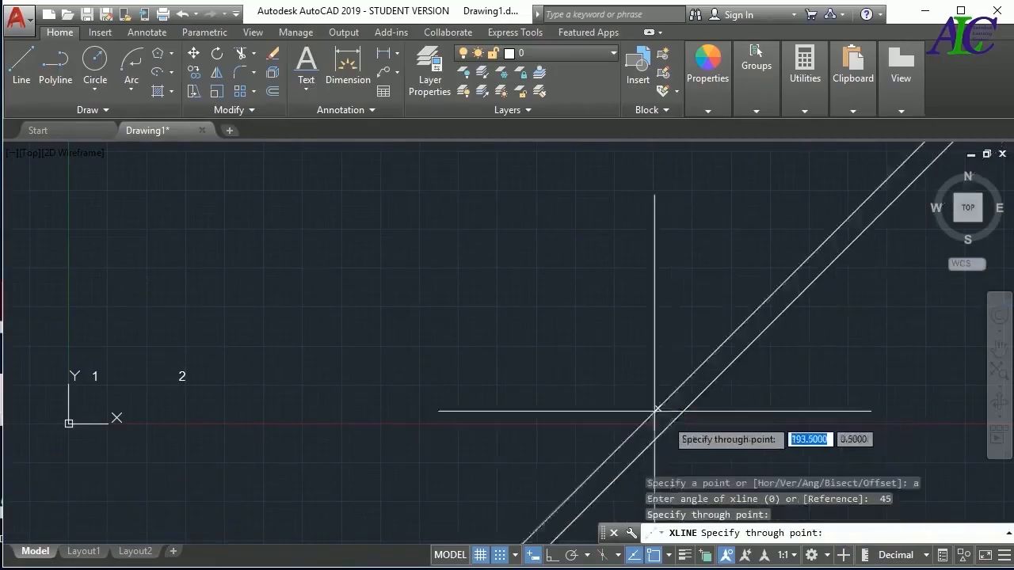
pyautogui.click(613, 396)
pyautogui.click(550, 369)
pyautogui.click(499, 347)
pyautogui.click(440, 310)
pyautogui.click(386, 277)
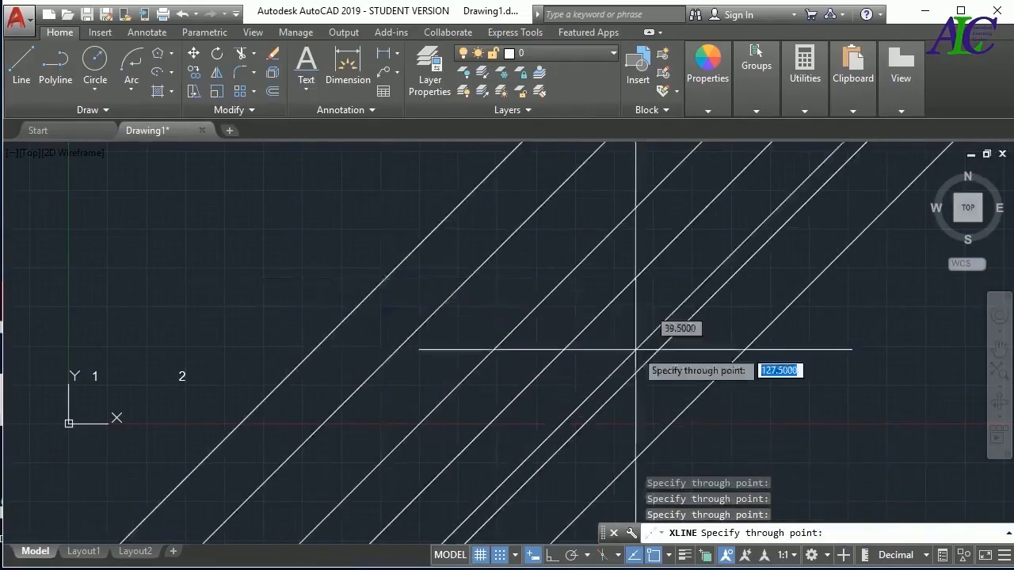
pyautogui.press('Escape')
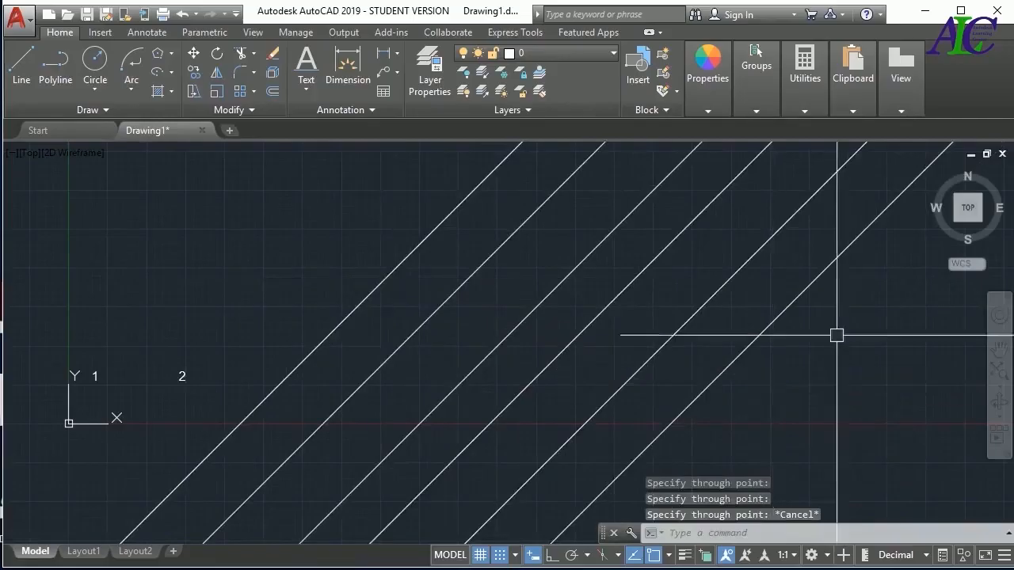
# Delete all the 45° construction lines
pyautogui.click(850, 285)
pyautogui.click(303, 373)
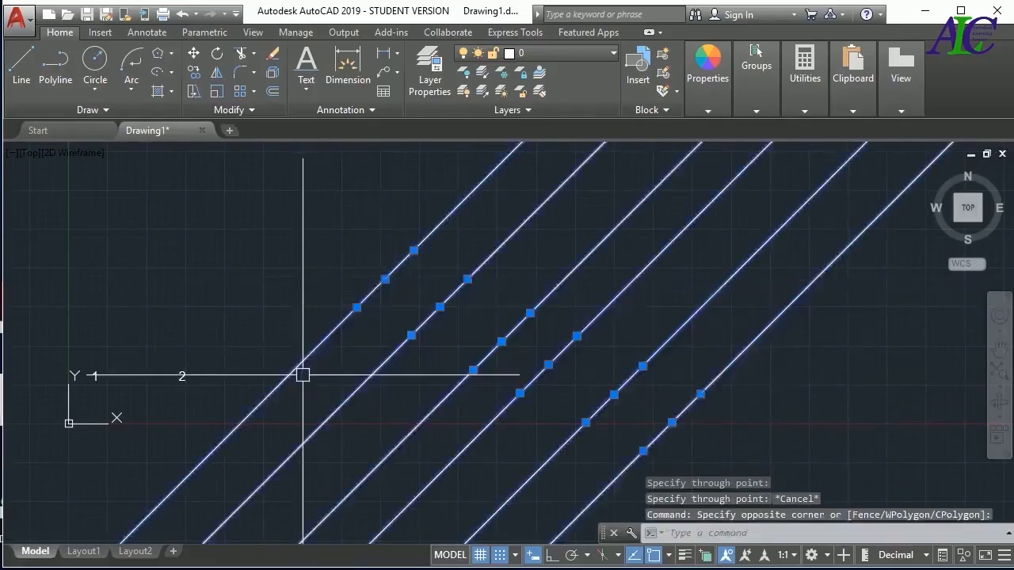
pyautogui.press('Delete')
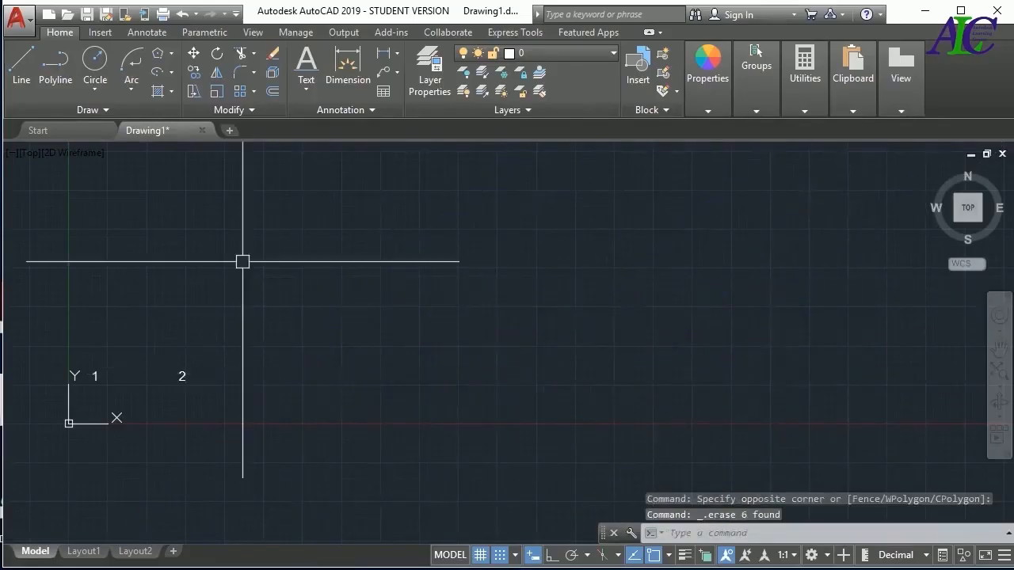
# Draw six rays fanning out in different directions from one common start point in the area to the right of label 2
pyautogui.click(120, 109)
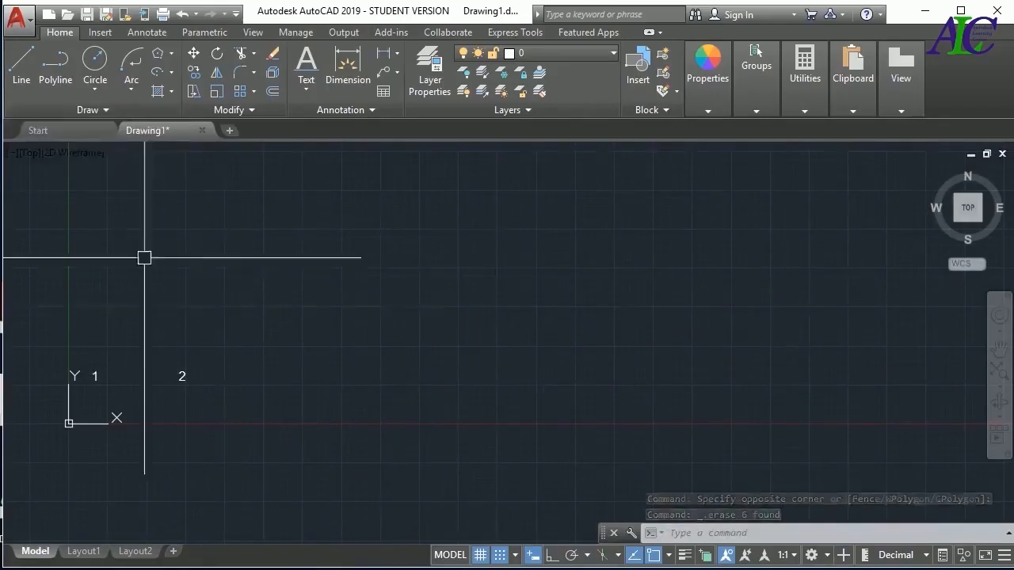
pyautogui.click(95, 109)
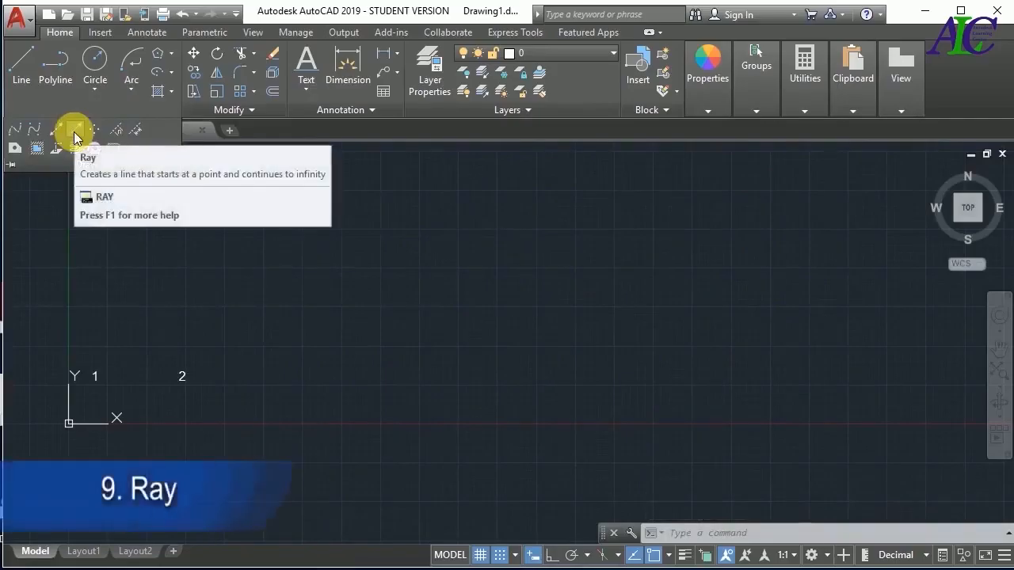
pyautogui.click(75, 136)
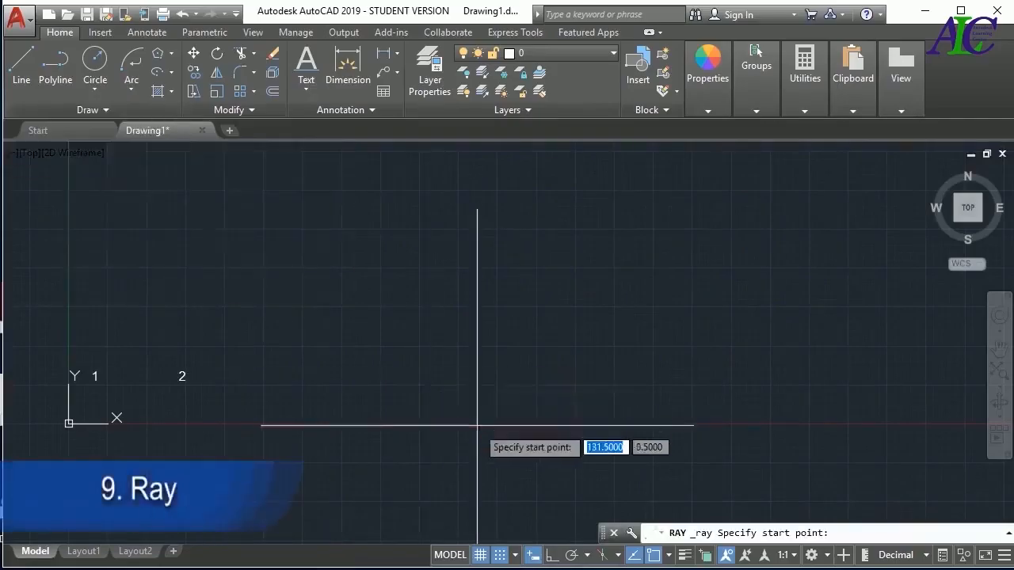
pyautogui.click(524, 407)
pyautogui.click(626, 349)
pyautogui.click(590, 311)
pyautogui.click(538, 315)
pyautogui.click(471, 330)
pyautogui.click(400, 366)
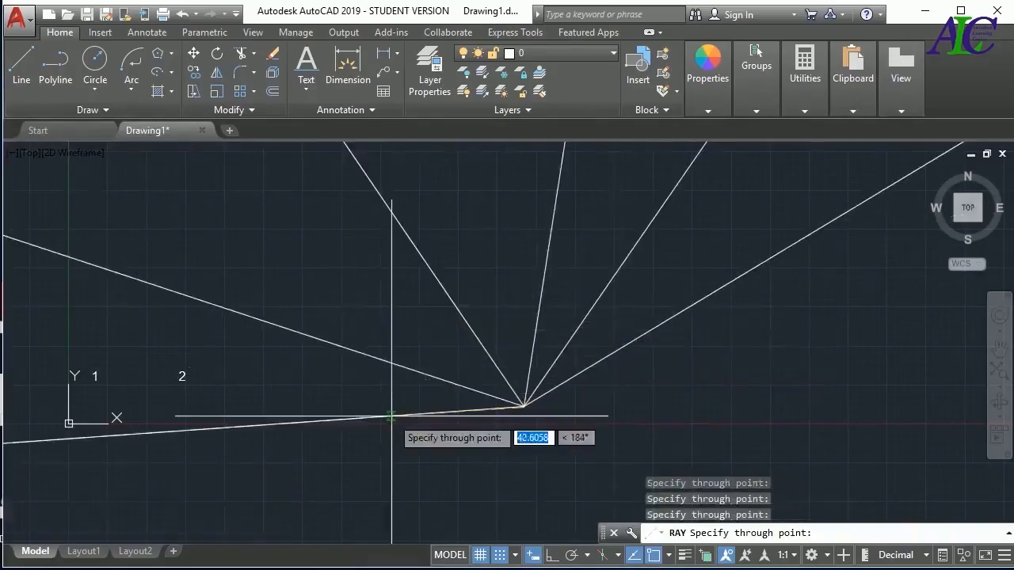
pyautogui.click(392, 415)
pyautogui.press('Escape')
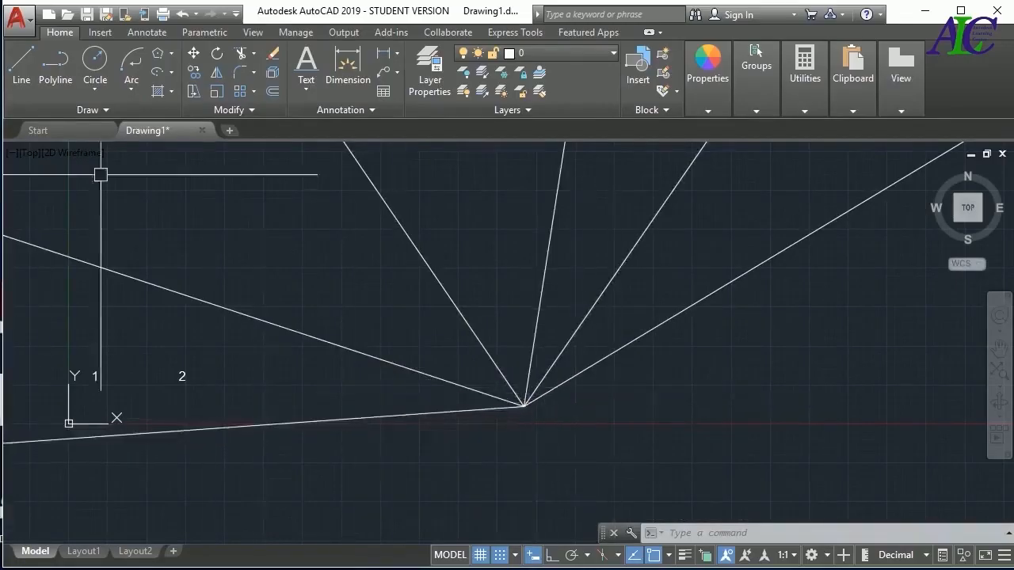
# Draw two rays from a common start point below and right of the fan's vertex, through points at 20<45° and 20<90°
pyautogui.click(99, 109)
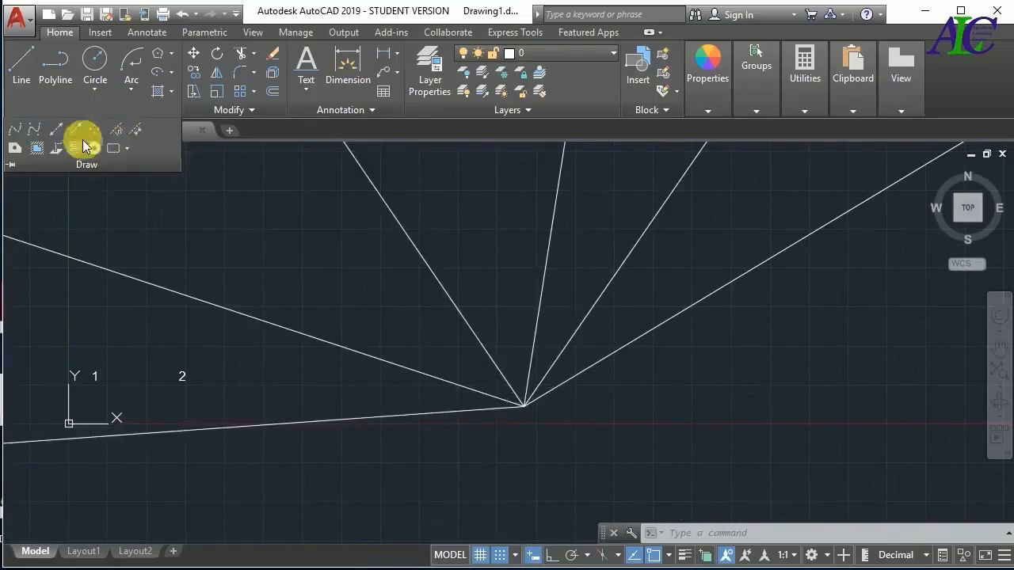
pyautogui.click(79, 131)
pyautogui.click(614, 464)
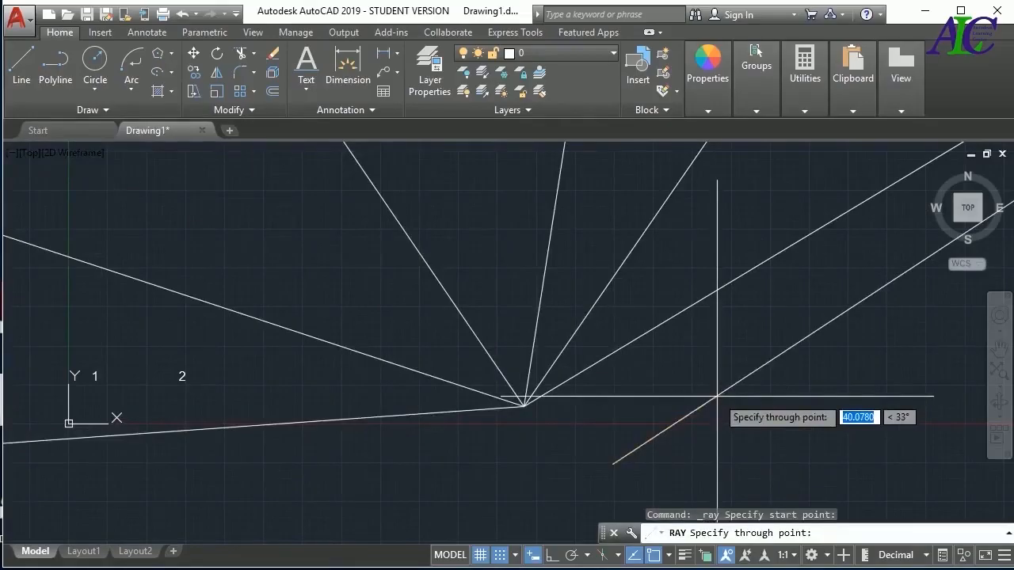
pyautogui.write('20')
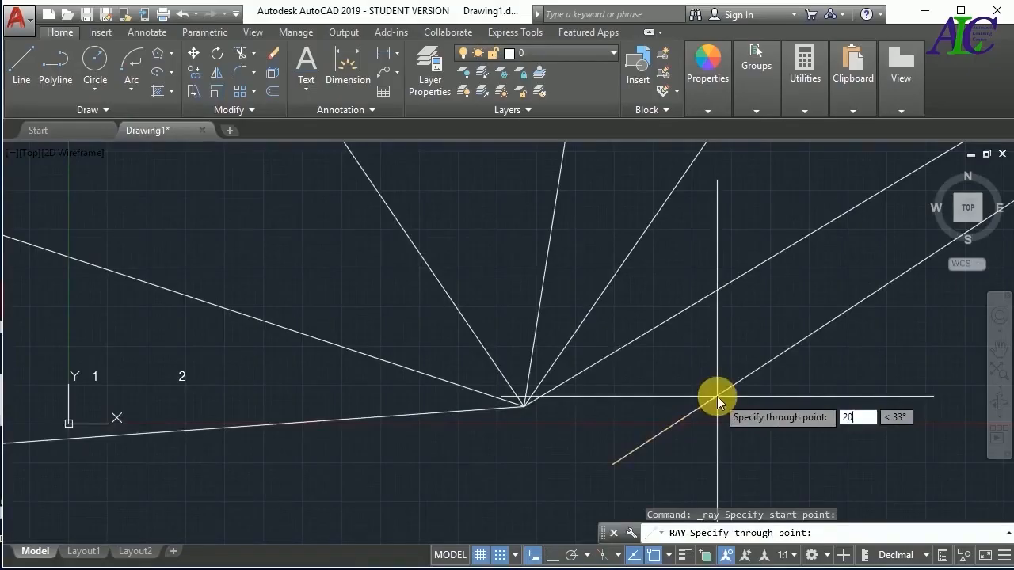
pyautogui.press('Tab')
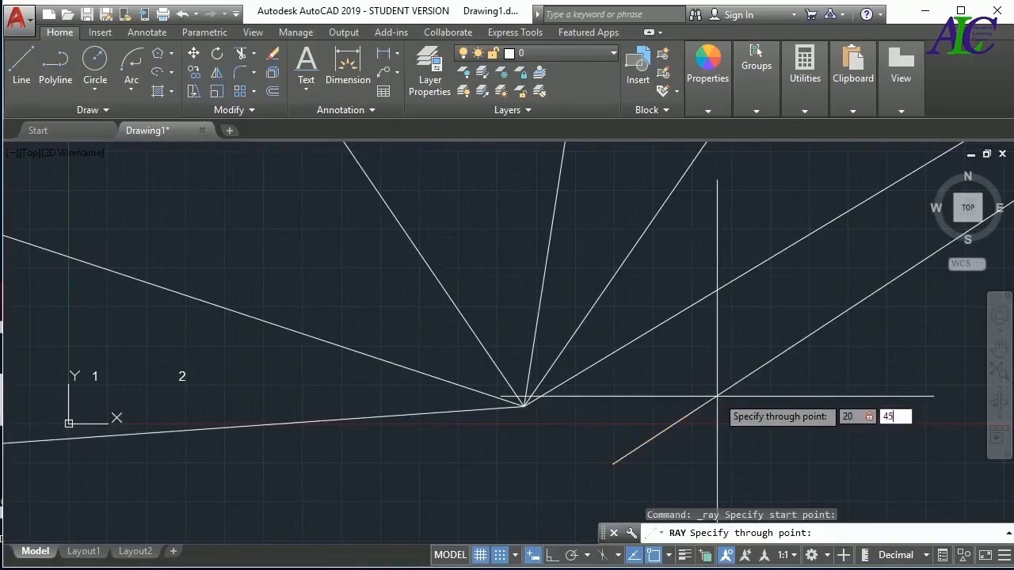
pyautogui.write('45')
pyautogui.press('Return')
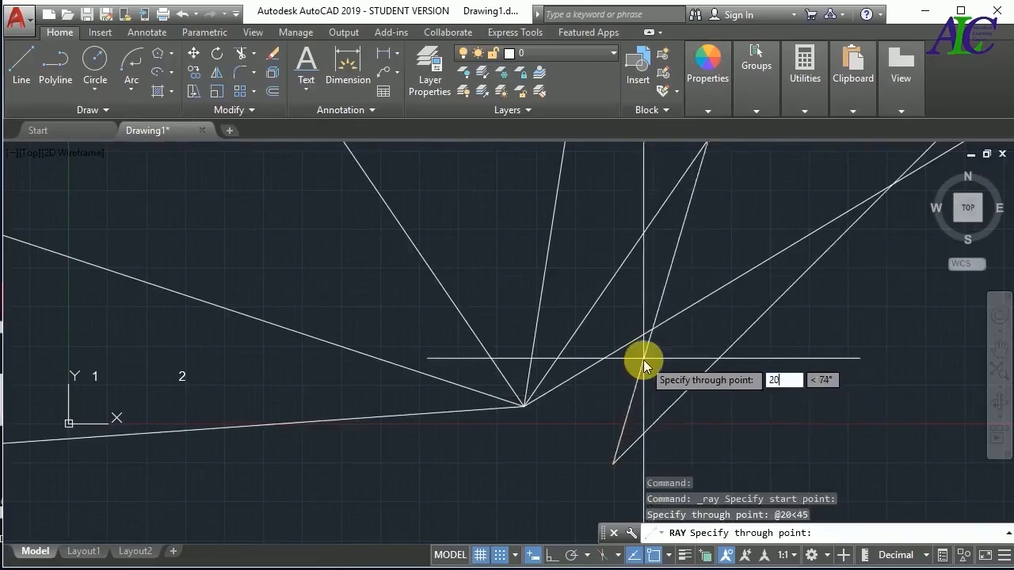
pyautogui.press('Tab')
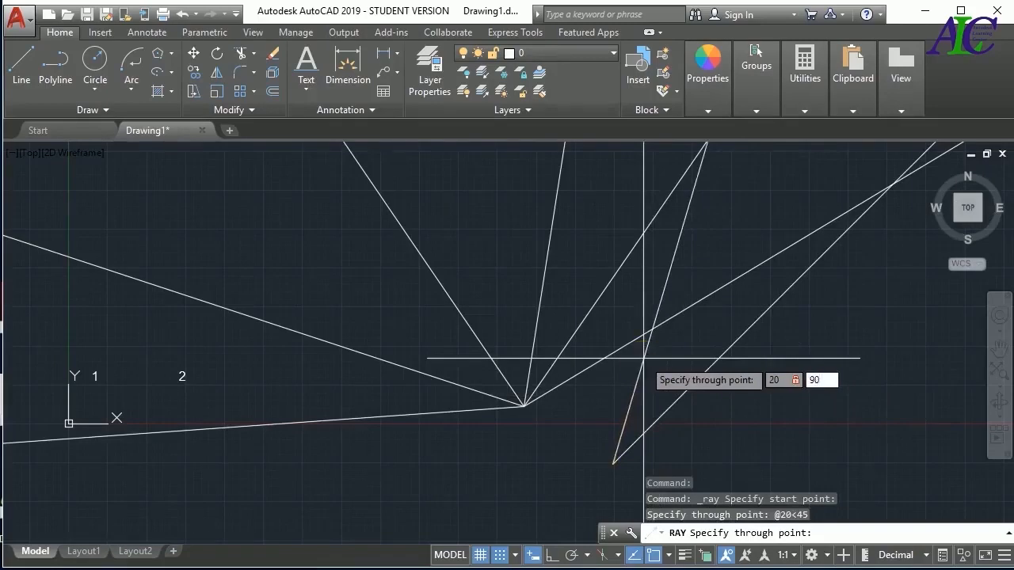
pyautogui.write('90')
pyautogui.press('Return')
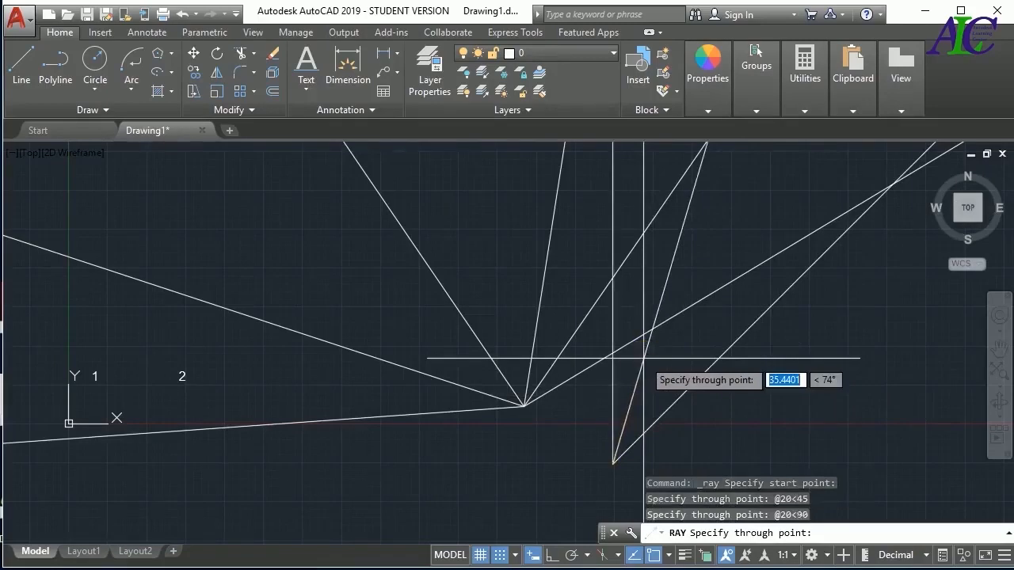
pyautogui.press('Escape')
# Delete the six fanned rays and the 45° and 90° rays, keeping labels 1 and 2
pyautogui.click(571, 409)
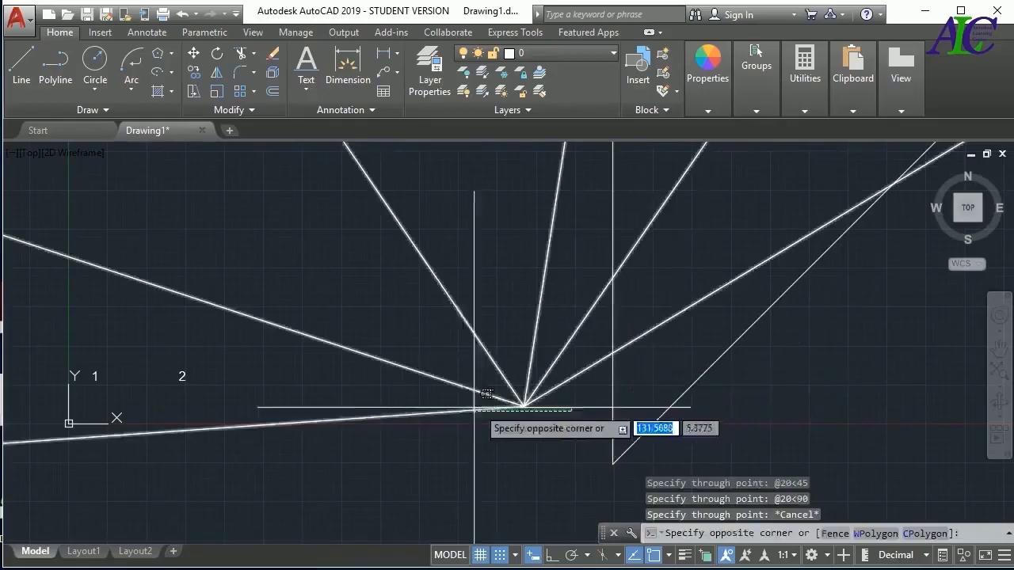
pyautogui.click(440, 371)
pyautogui.press('Delete')
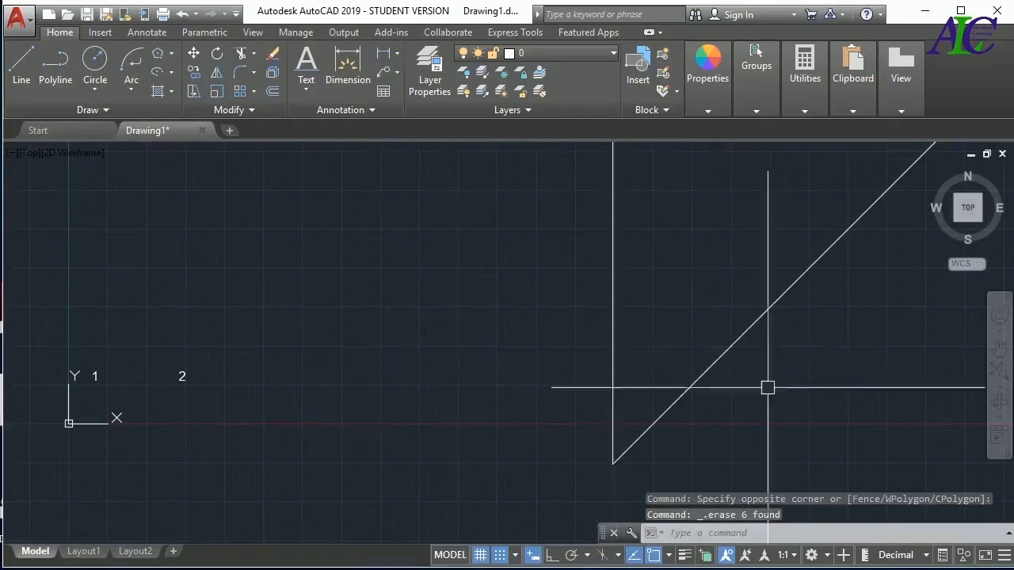
pyautogui.click(824, 348)
pyautogui.click(628, 423)
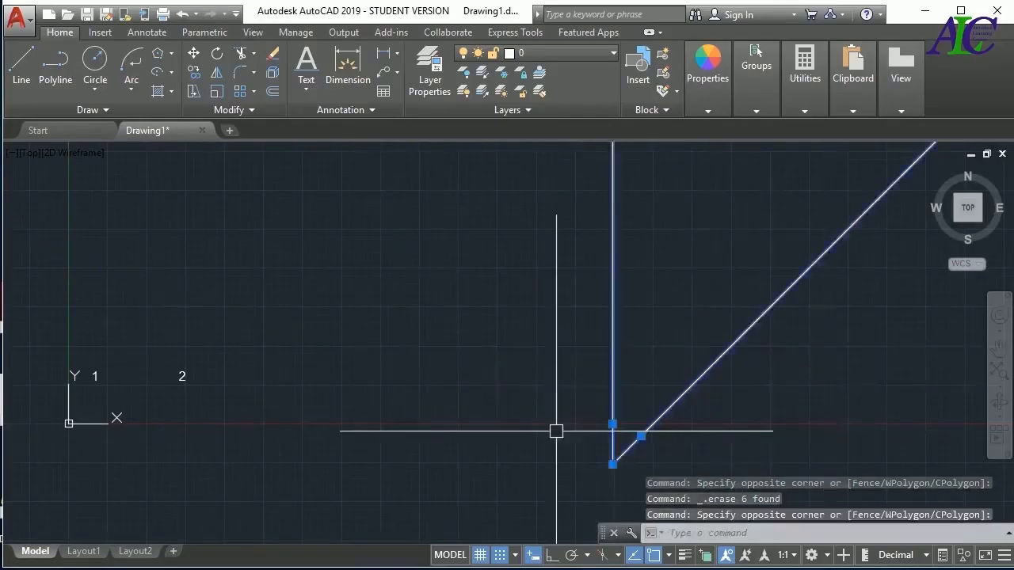
pyautogui.press('Delete')
# Place eight scattered points with the Multiple Points command in the area to the right of label 2
pyautogui.click(87, 109)
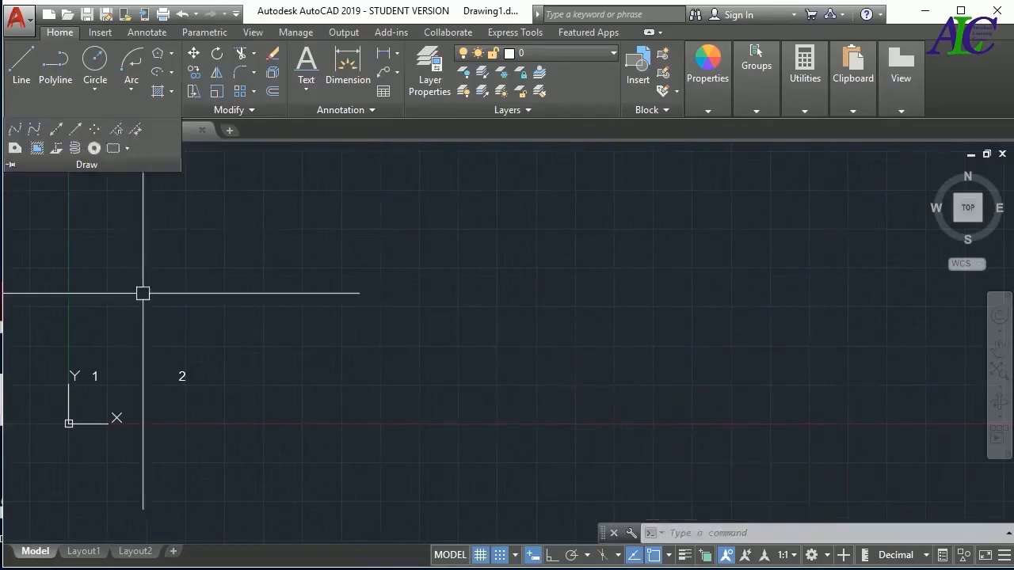
pyautogui.click(93, 129)
pyautogui.click(345, 303)
pyautogui.click(417, 282)
pyautogui.click(477, 344)
pyautogui.click(439, 399)
pyautogui.click(343, 417)
pyautogui.click(283, 365)
pyautogui.click(268, 296)
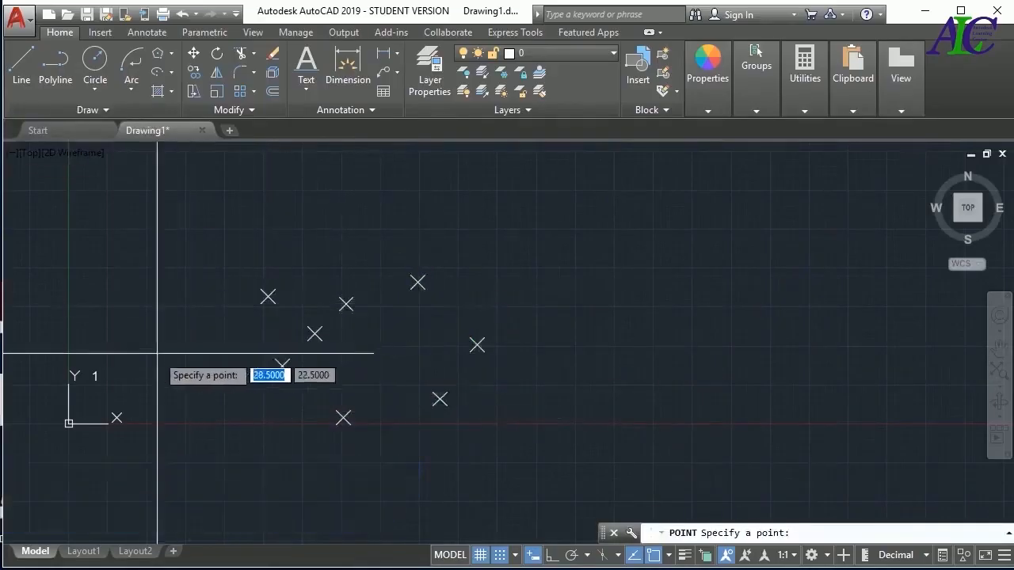
# Place one more point at coordinates 25,25 and end the point command
pyautogui.scroll(2, 155, 356)
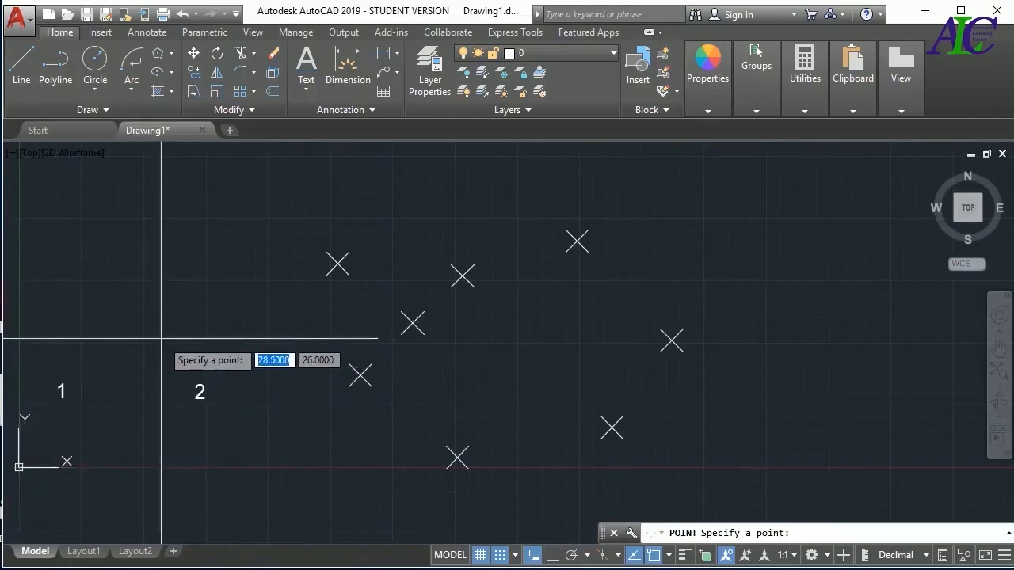
pyautogui.write('5')
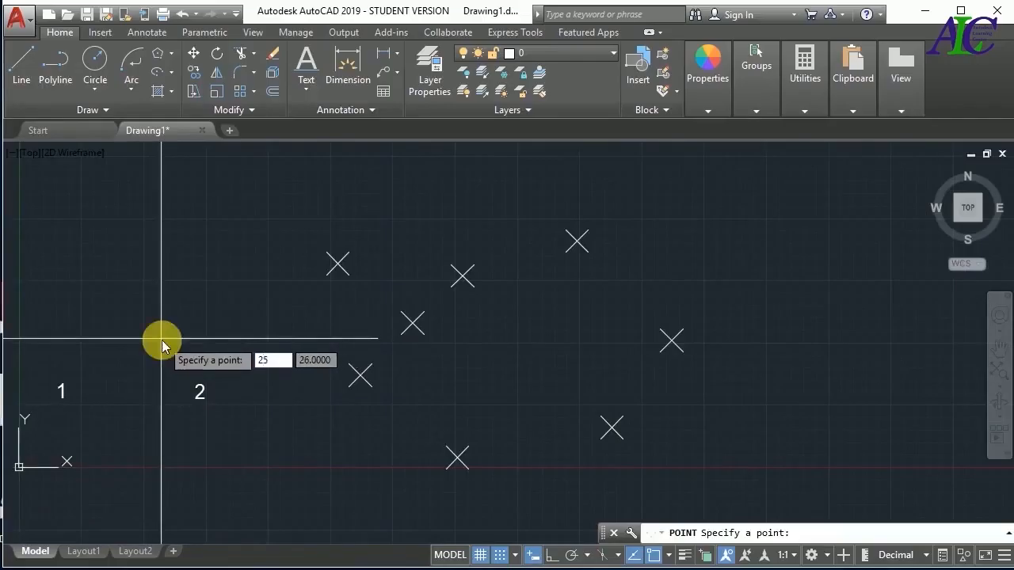
pyautogui.press('Tab')
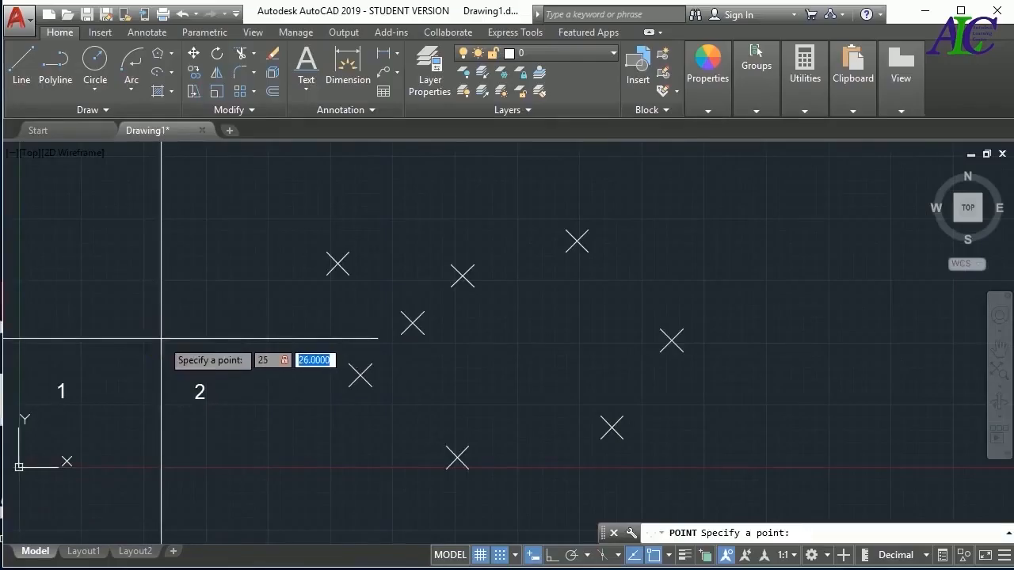
pyautogui.write('25')
pyautogui.press('Return')
pyautogui.press('Escape')
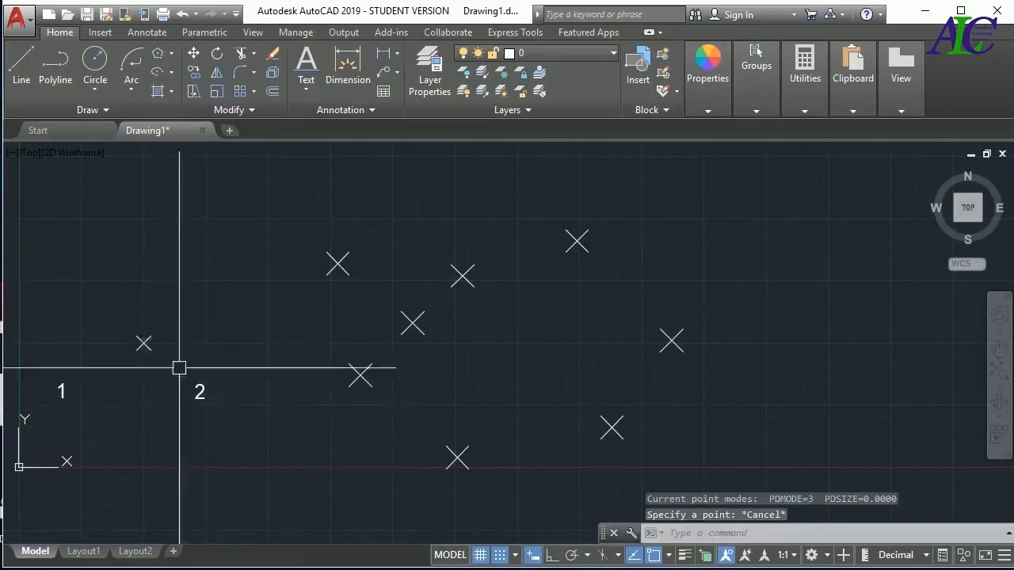
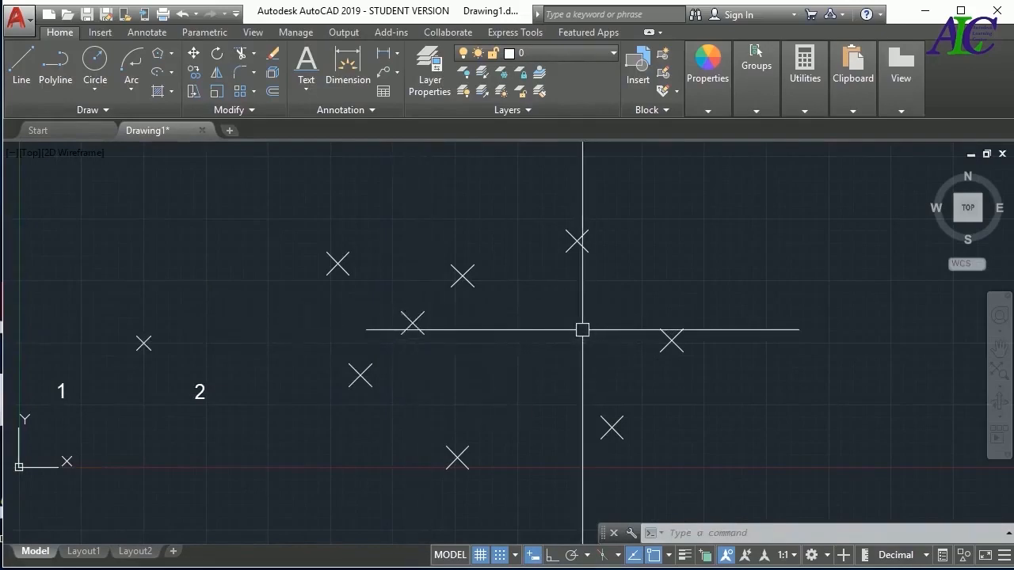
# Change the point style to the plain plus-shaped cross
pyautogui.write('PTYPE')
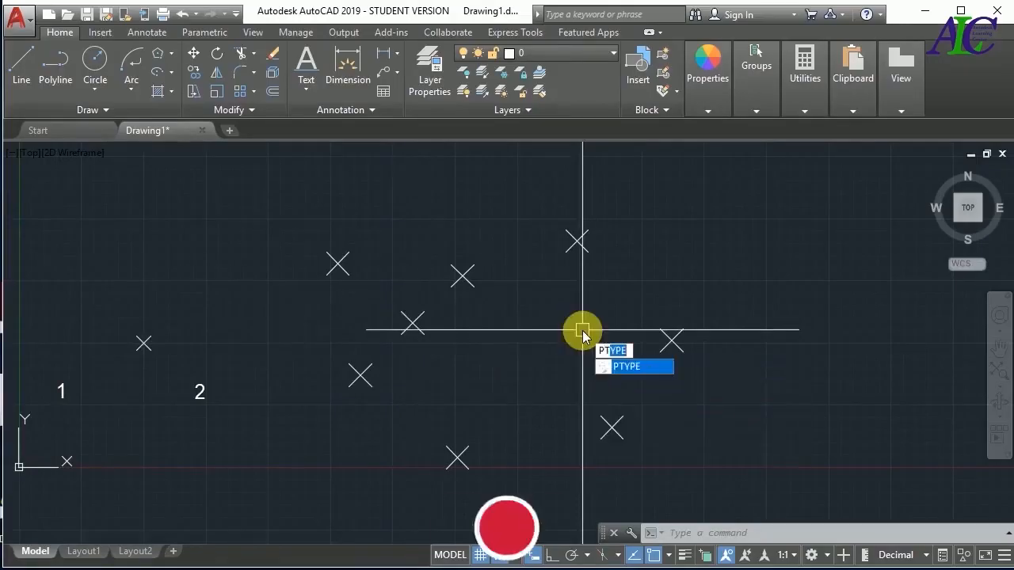
pyautogui.press('Return')
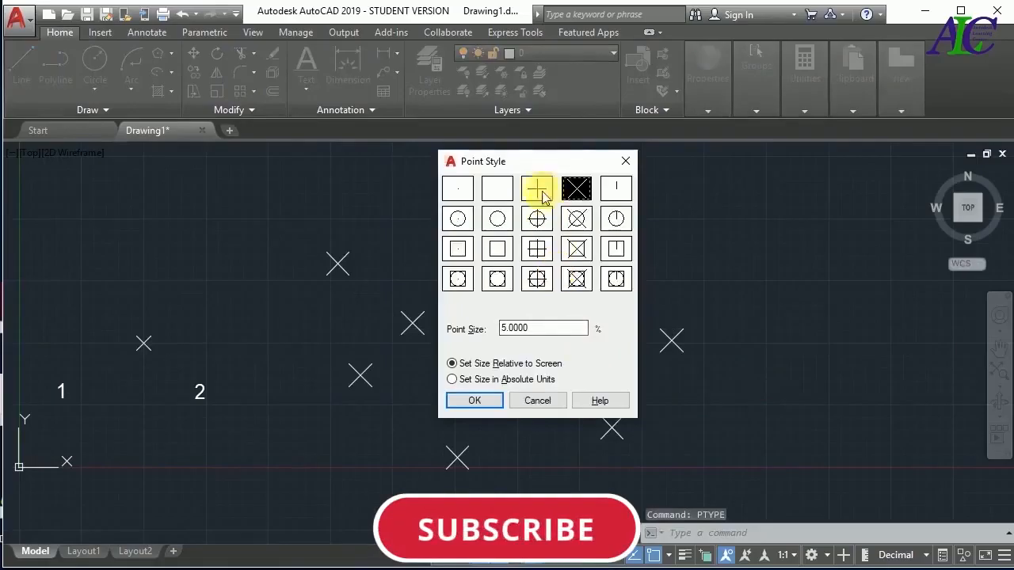
pyautogui.click(538, 189)
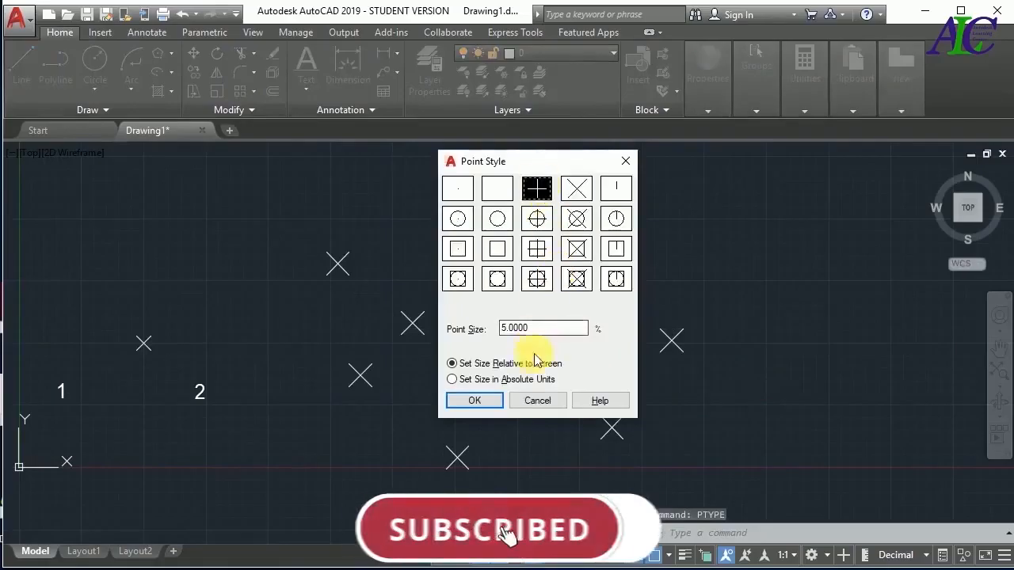
pyautogui.click(475, 401)
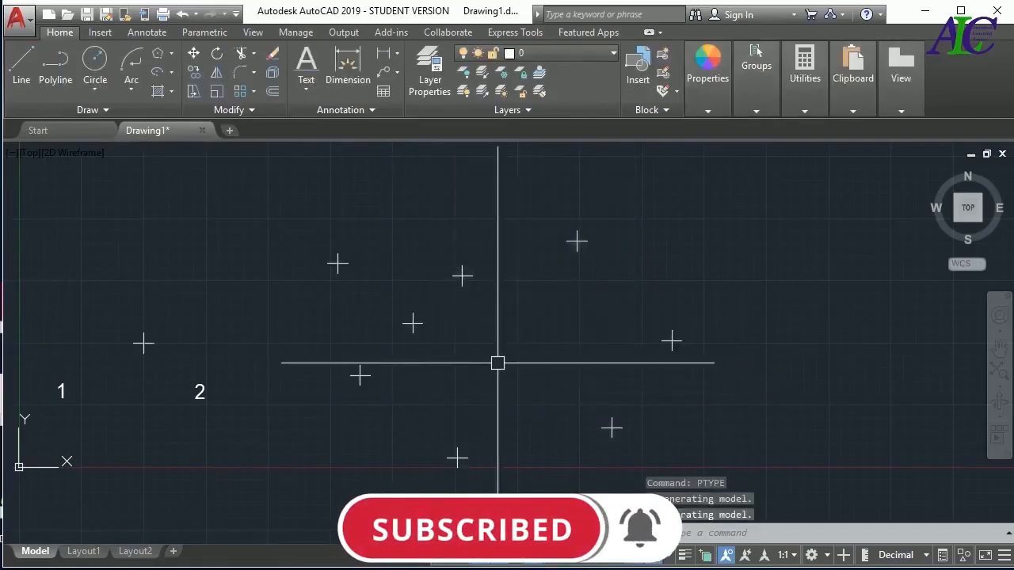
# Set the point style to the circle crossed by an X
pyautogui.write('PTYPE')
pyautogui.press('Return')
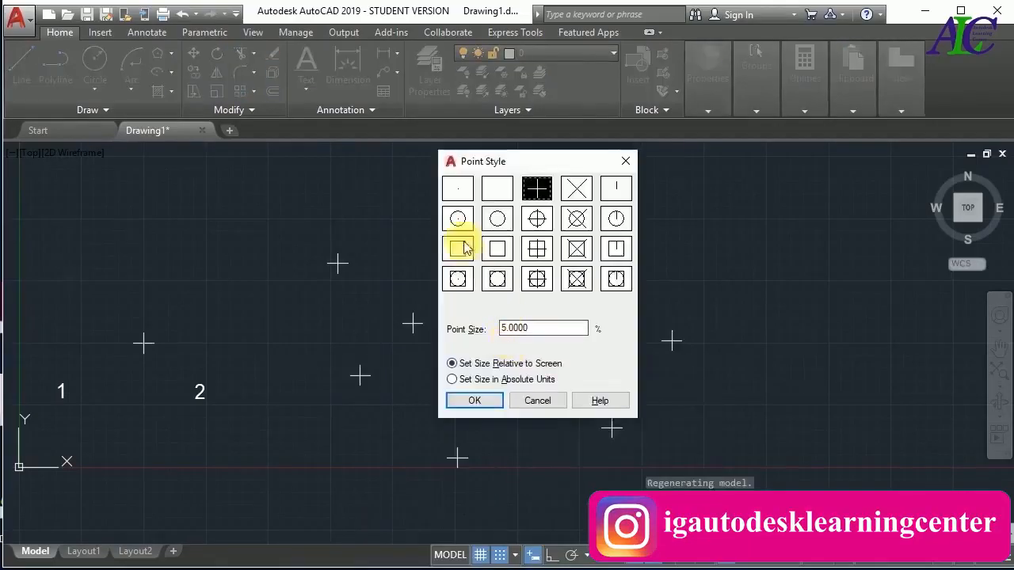
pyautogui.click(575, 223)
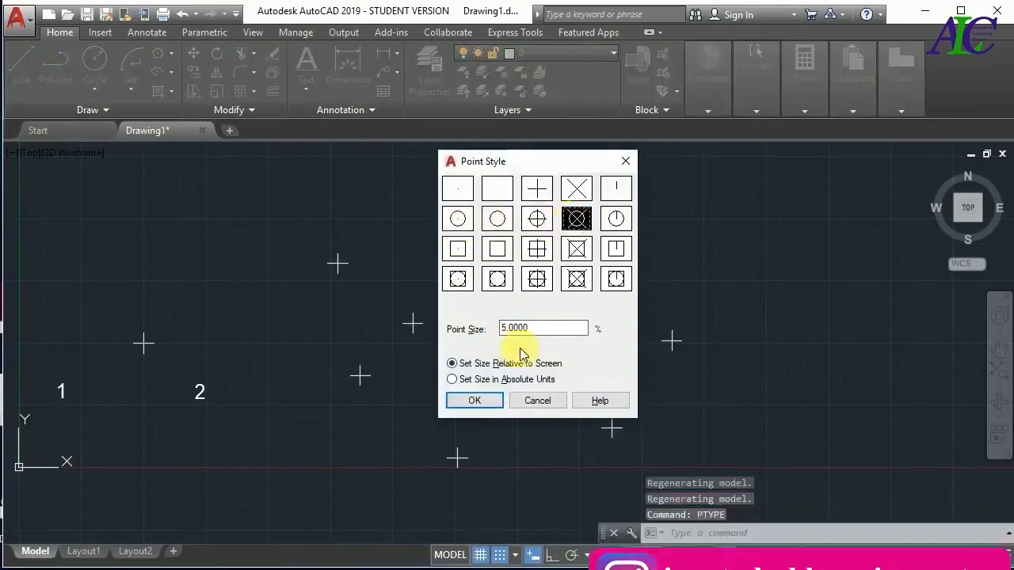
pyautogui.click(491, 402)
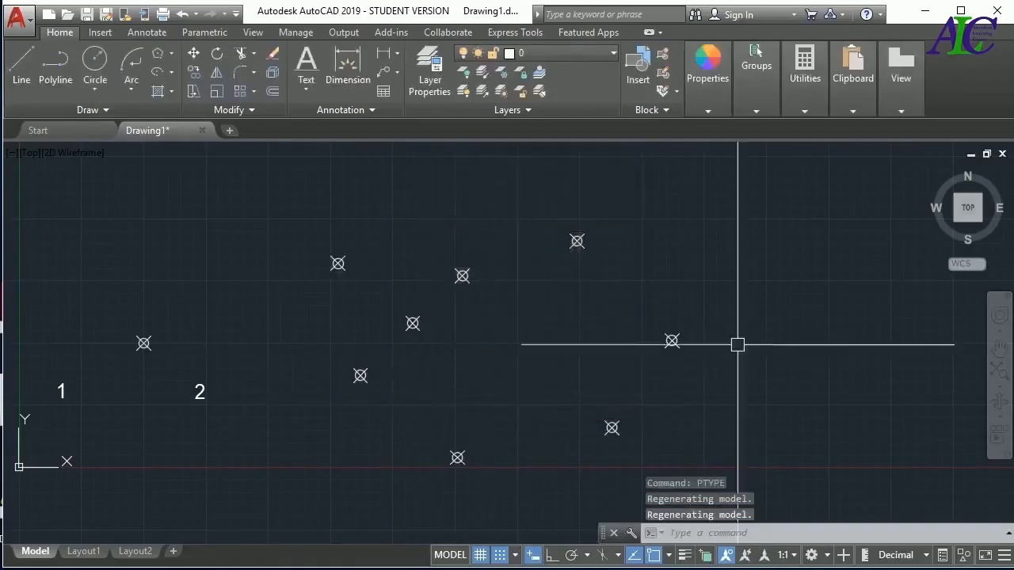
# Delete the eight scattered points and the single point at 25,25, keeping labels 1 and 2
pyautogui.click(737, 191)
pyautogui.click(323, 471)
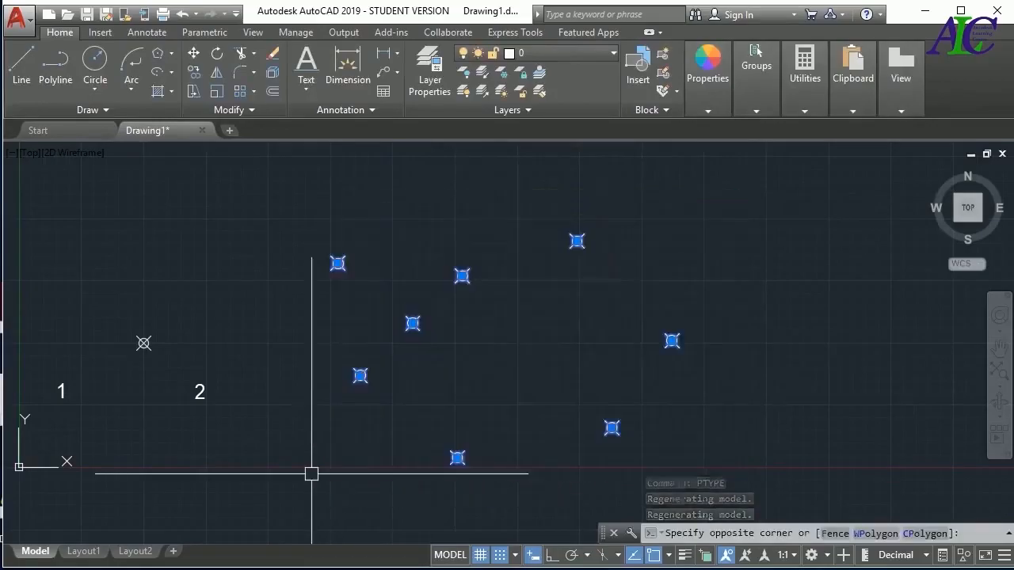
pyautogui.press('Delete')
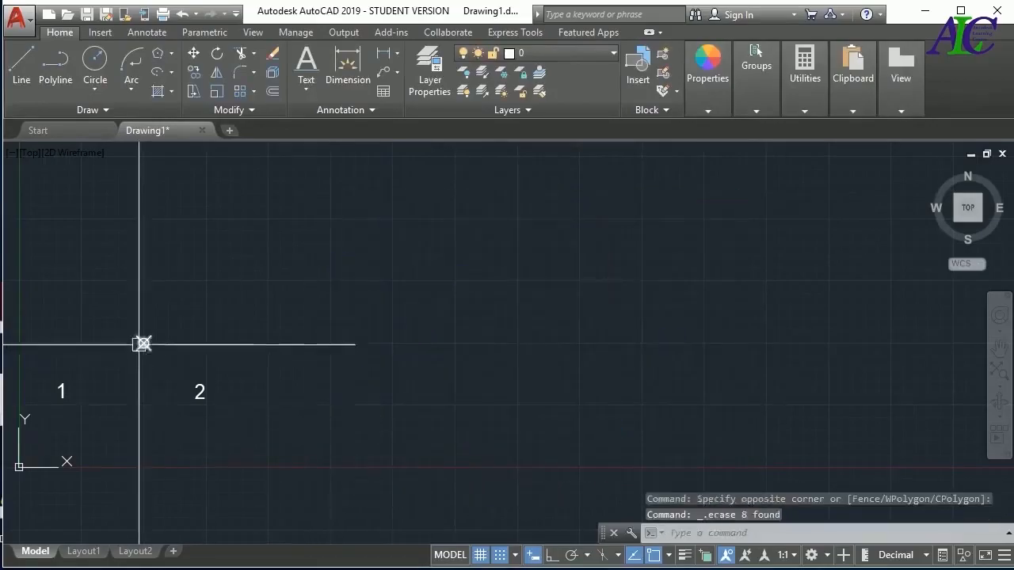
pyautogui.click(144, 343)
pyautogui.press('Delete')
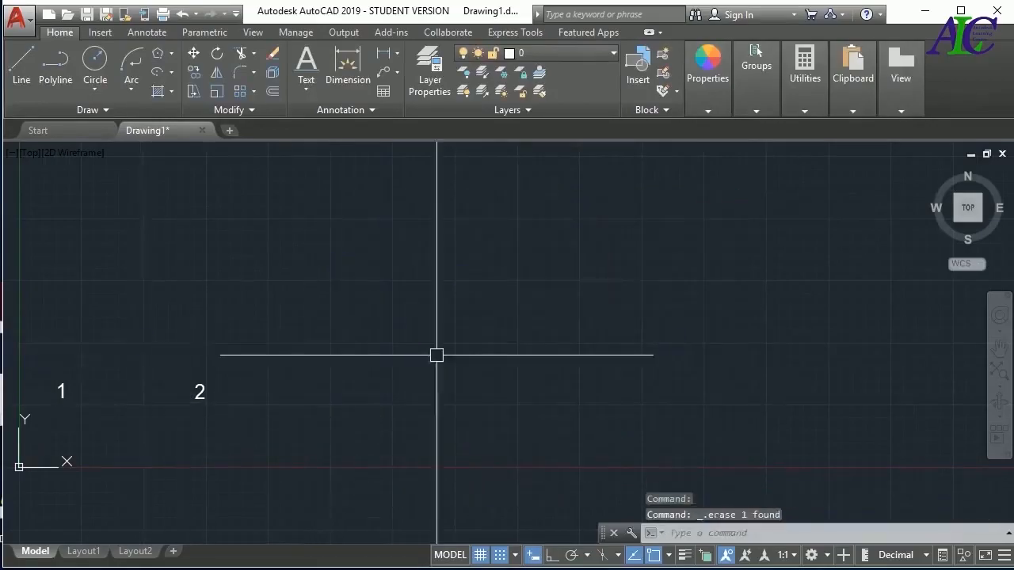
# Draw a nearly horizontal line 100 units long in the area to the right of label 2
pyautogui.click(108, 113)
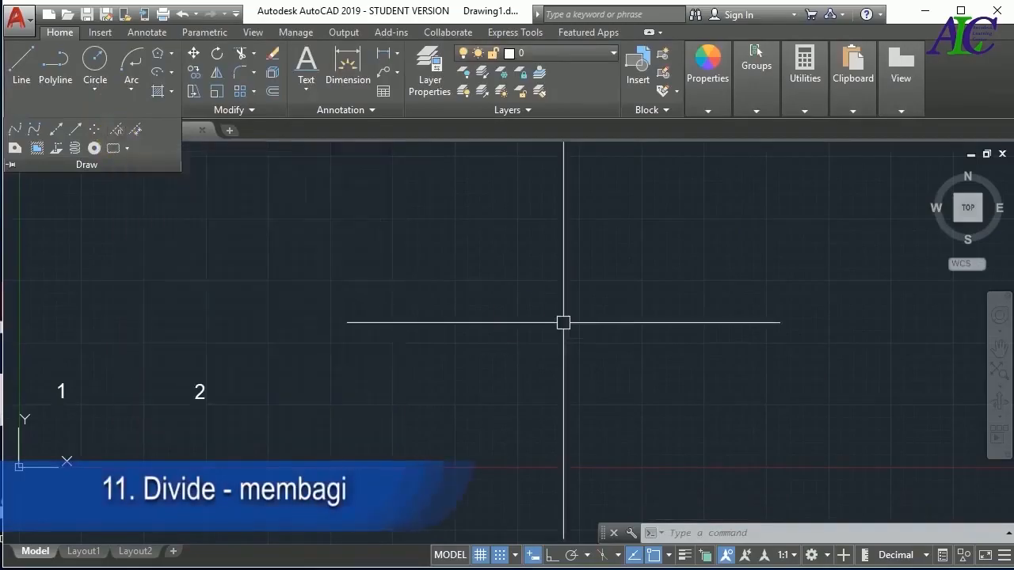
pyautogui.click(20, 63)
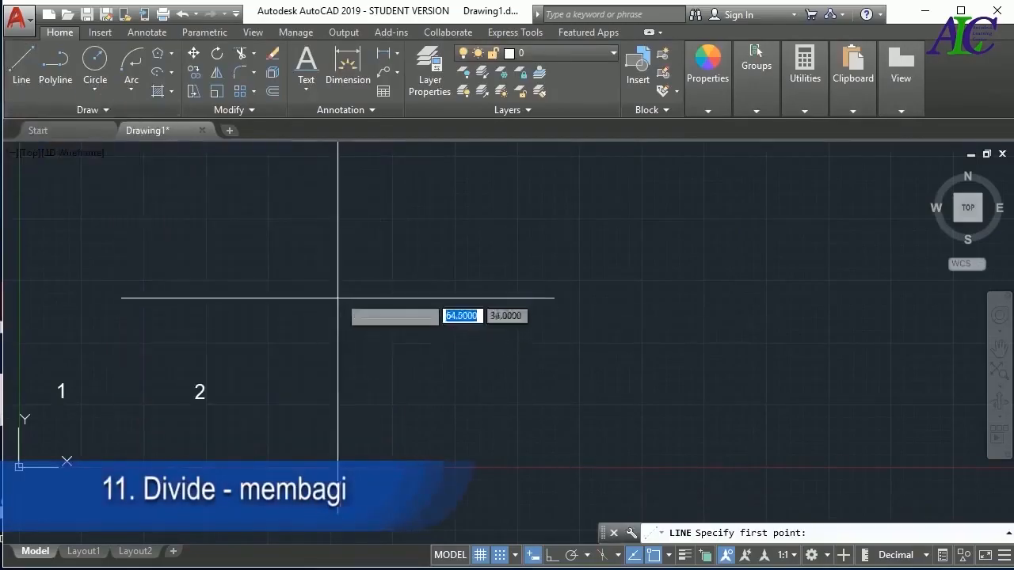
pyautogui.click(330, 341)
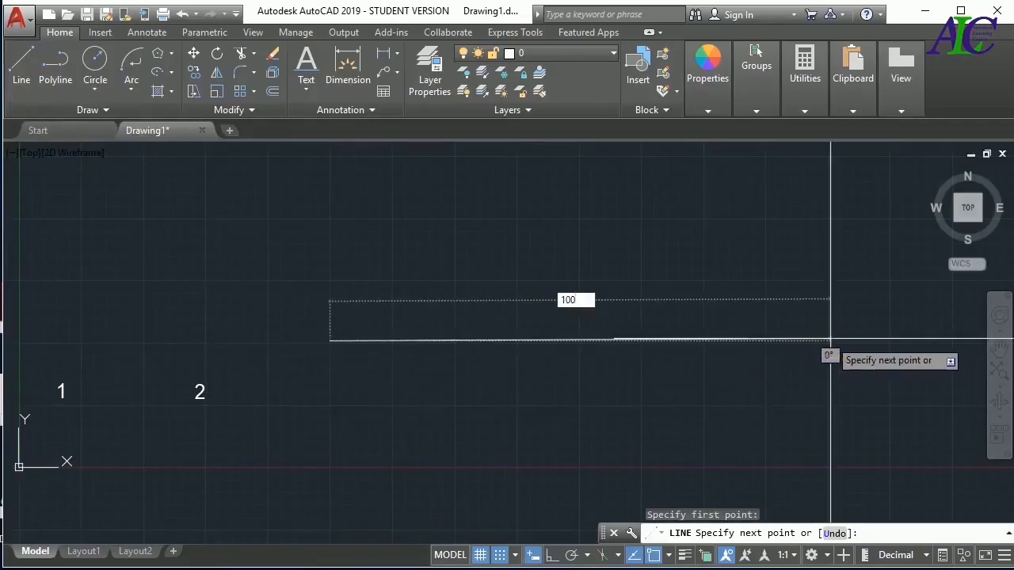
pyautogui.press('Return')
pyautogui.press('Escape')
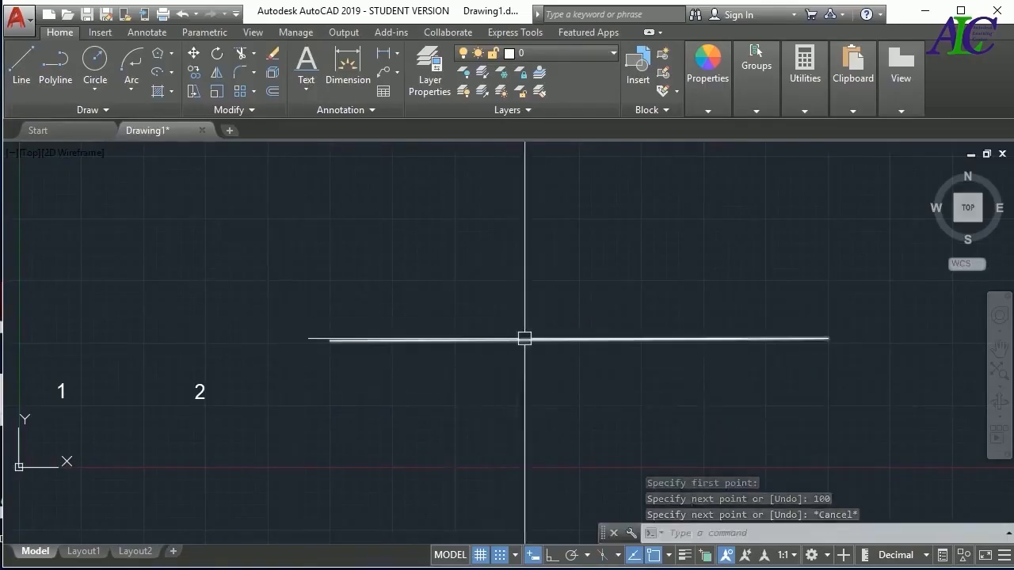
# Divide the 100-unit line into 3 equal segments with the Divide command
pyautogui.moveTo(509, 338)
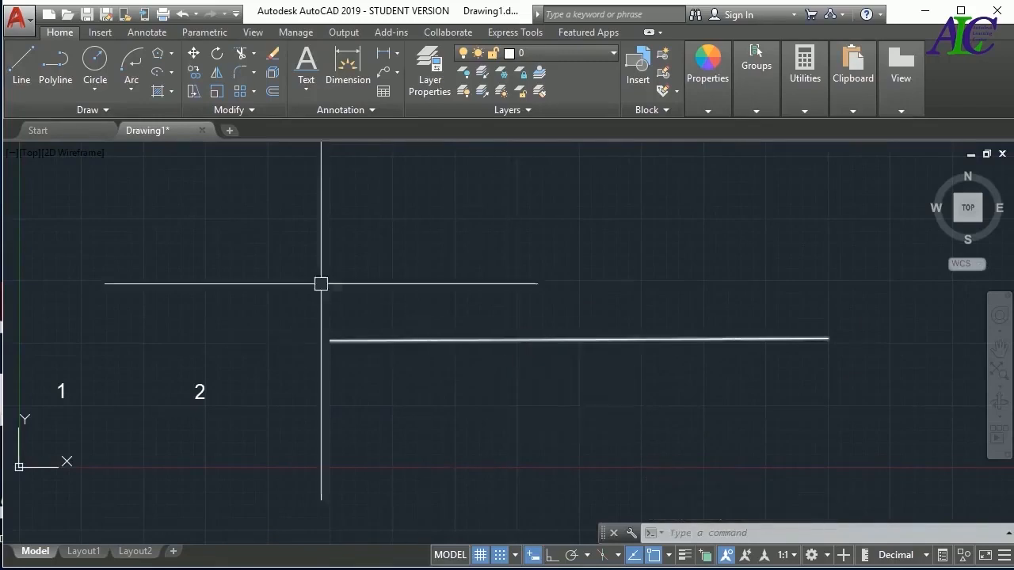
pyautogui.click(107, 112)
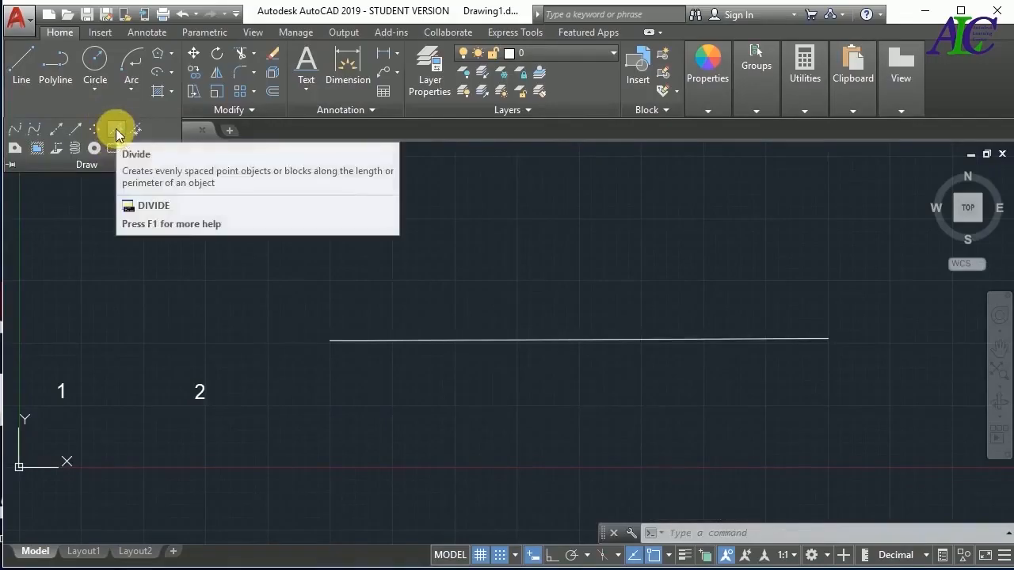
pyautogui.click(116, 130)
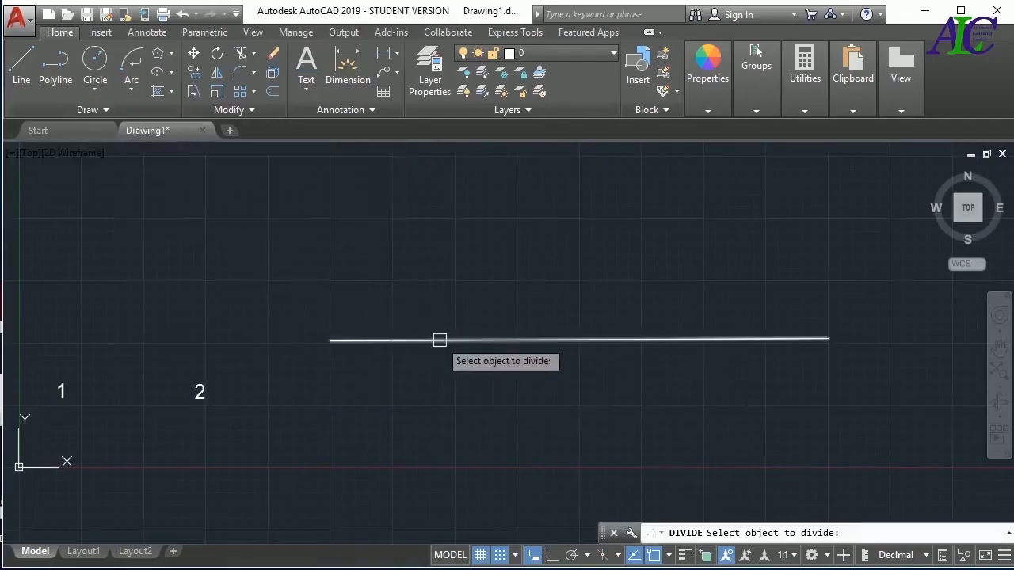
pyautogui.click(440, 340)
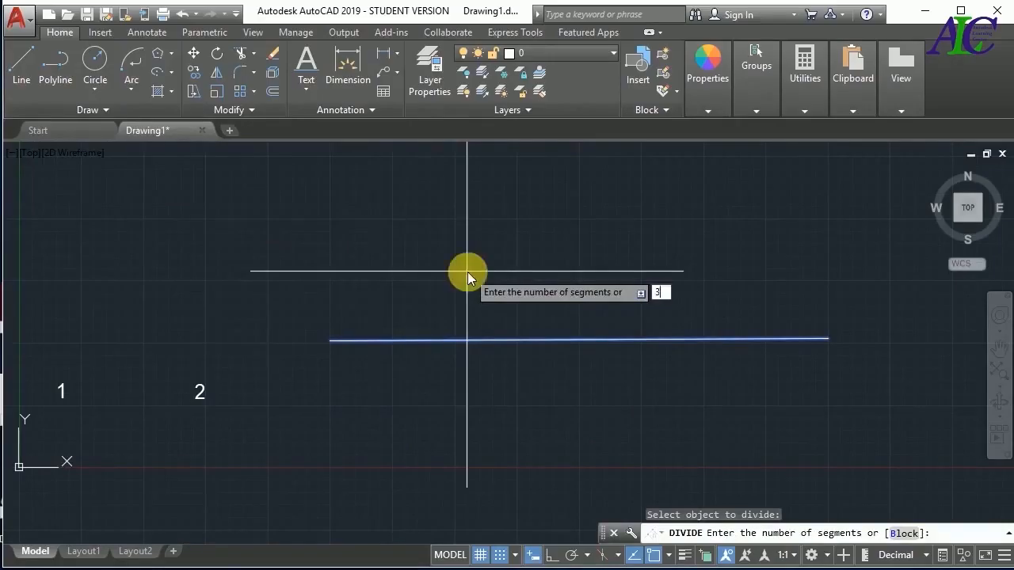
pyautogui.press('Return')
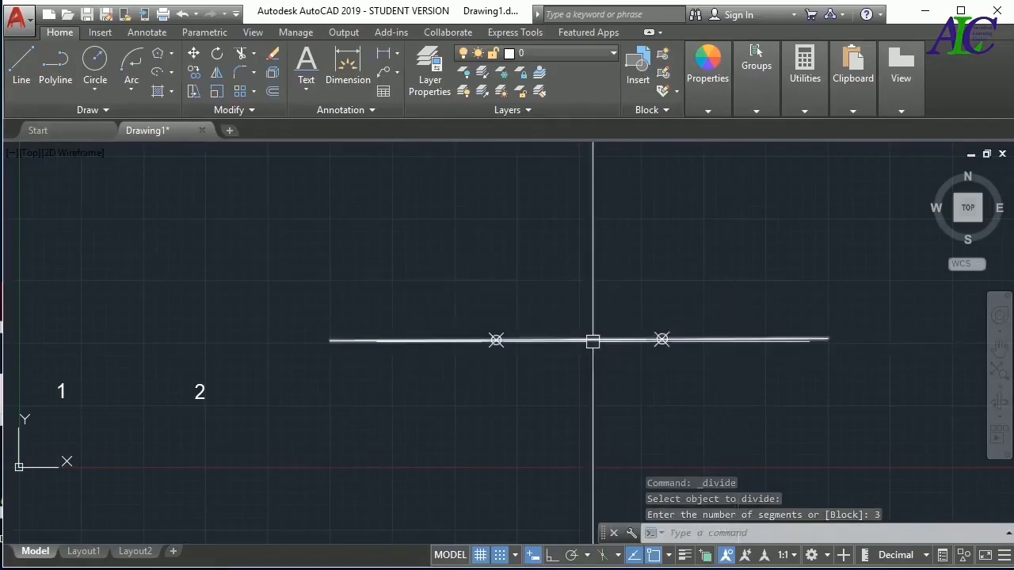
pyautogui.click(384, 55)
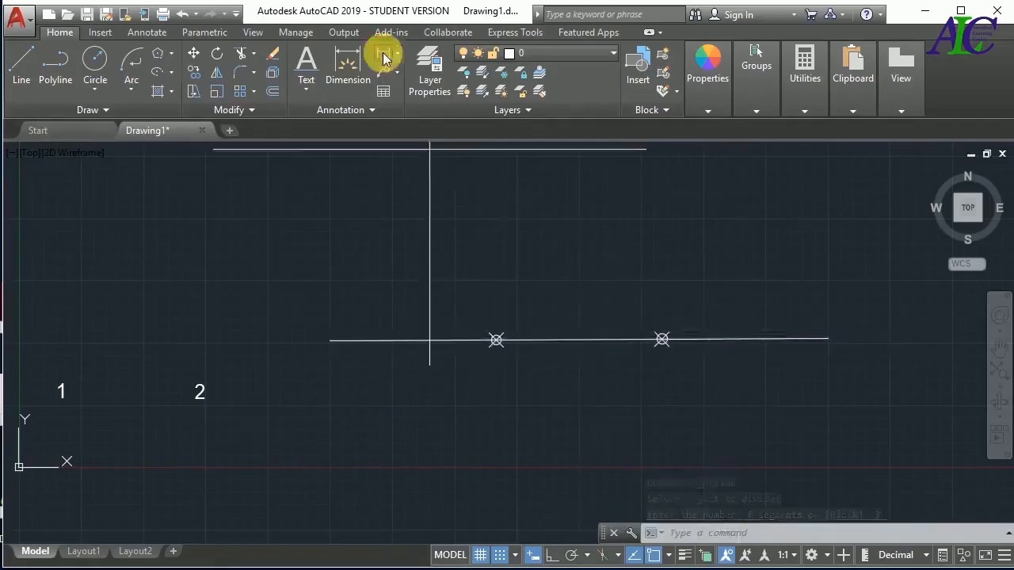
pyautogui.click(497, 341)
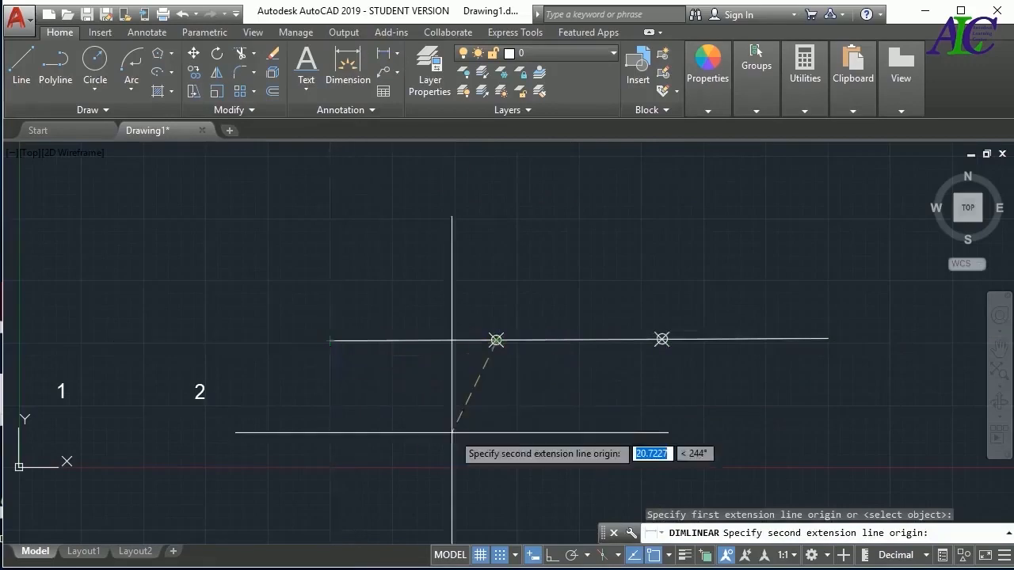
pyautogui.press('Escape')
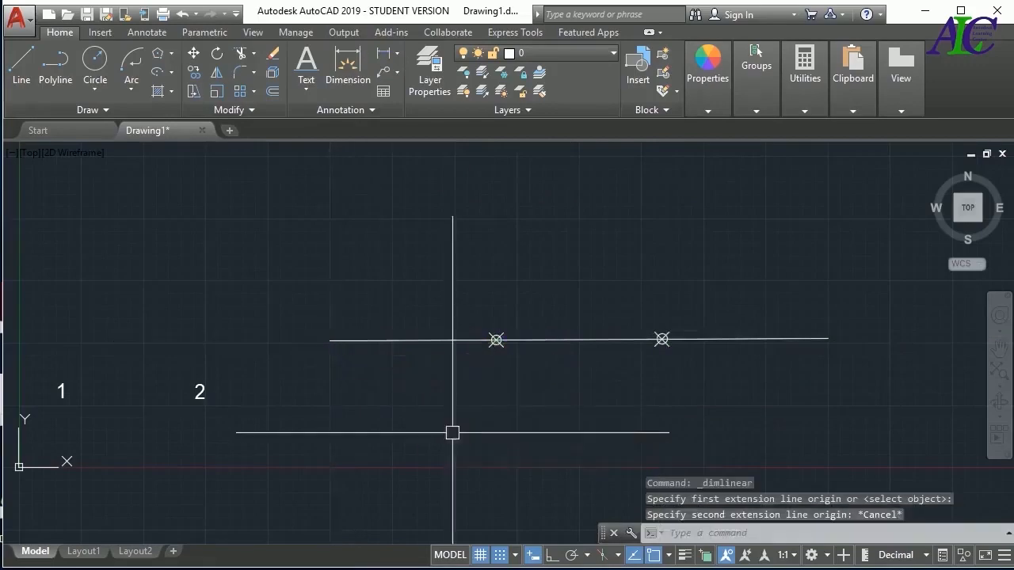
# Copy the line and its two division points straight up to a spot above the original
pyautogui.click(196, 77)
pyautogui.click(893, 276)
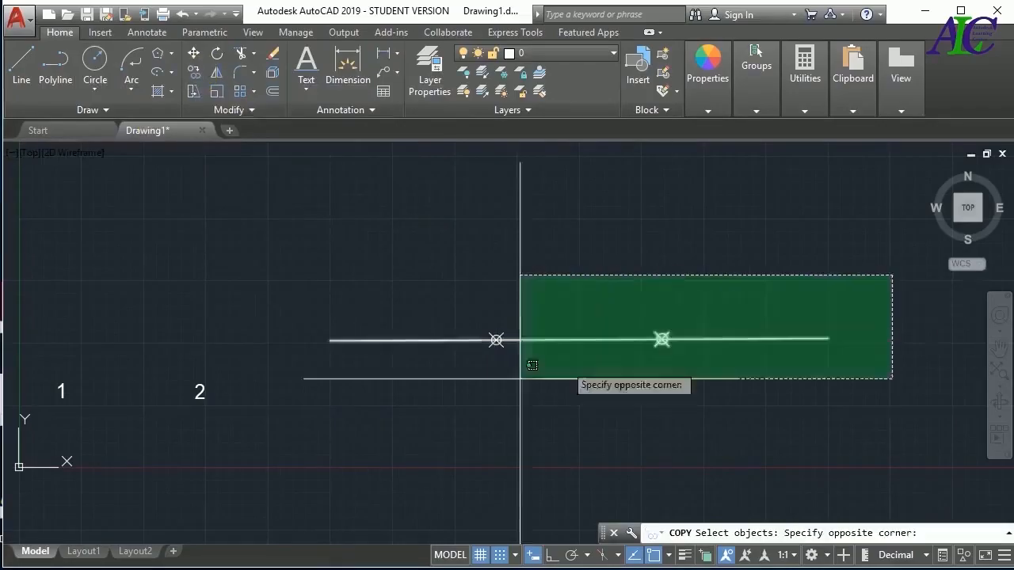
pyautogui.click(347, 420)
pyautogui.press('Return')
pyautogui.click(344, 440)
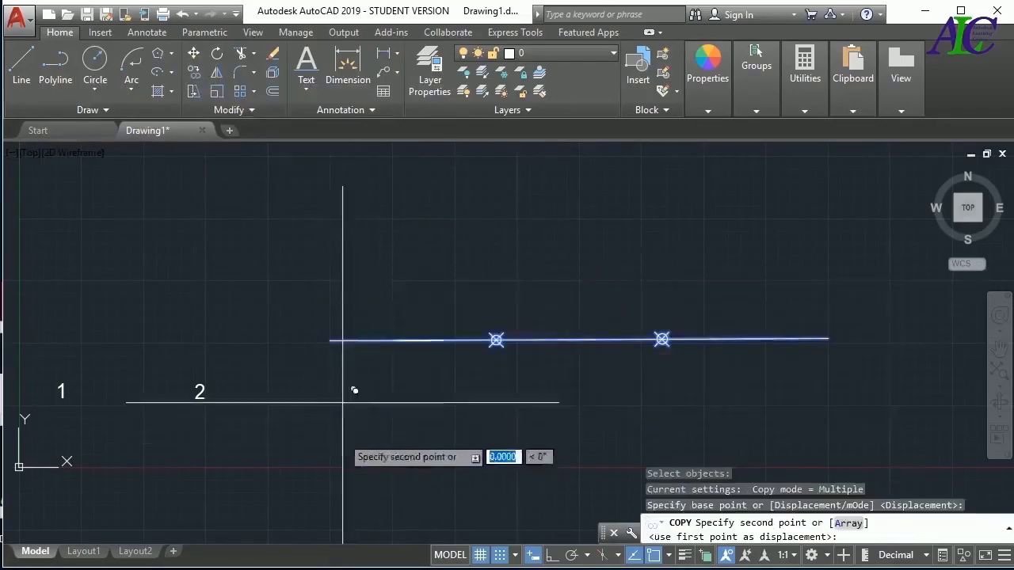
pyautogui.click(354, 296)
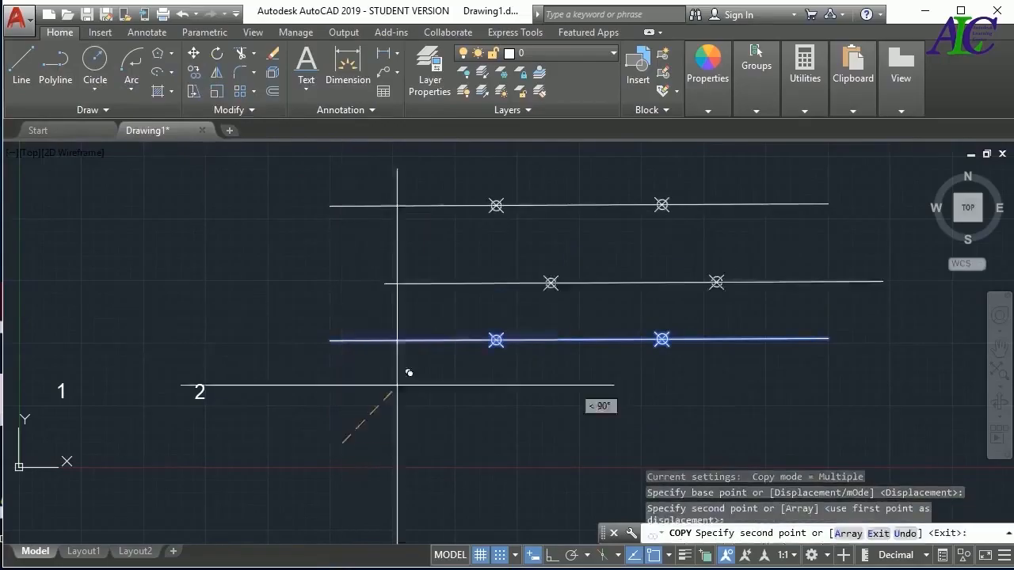
pyautogui.press('Escape')
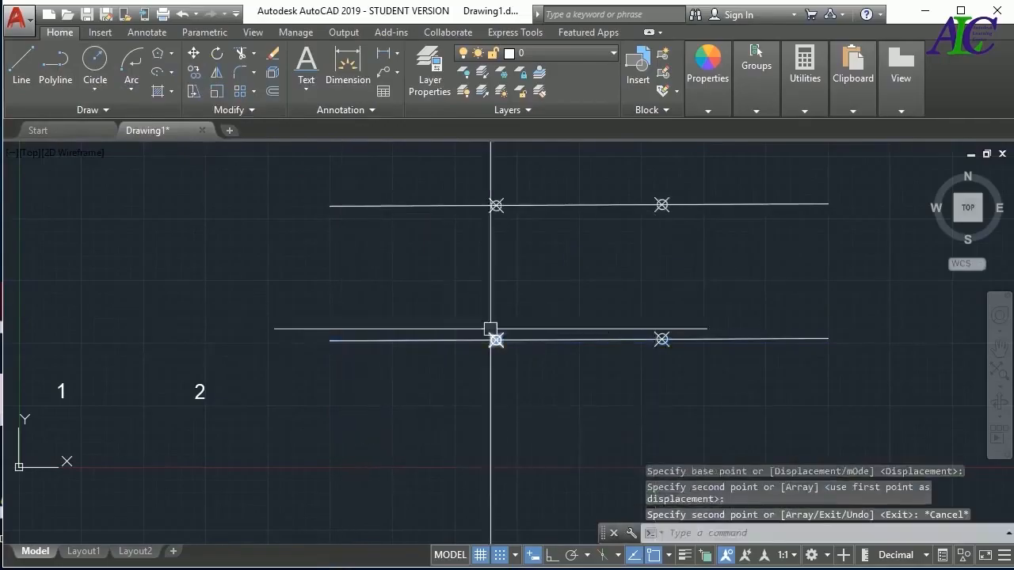
# Delete the two division points from the lower line, keeping the line itself
pyautogui.click(477, 298)
pyautogui.click(685, 409)
pyautogui.press('Delete')
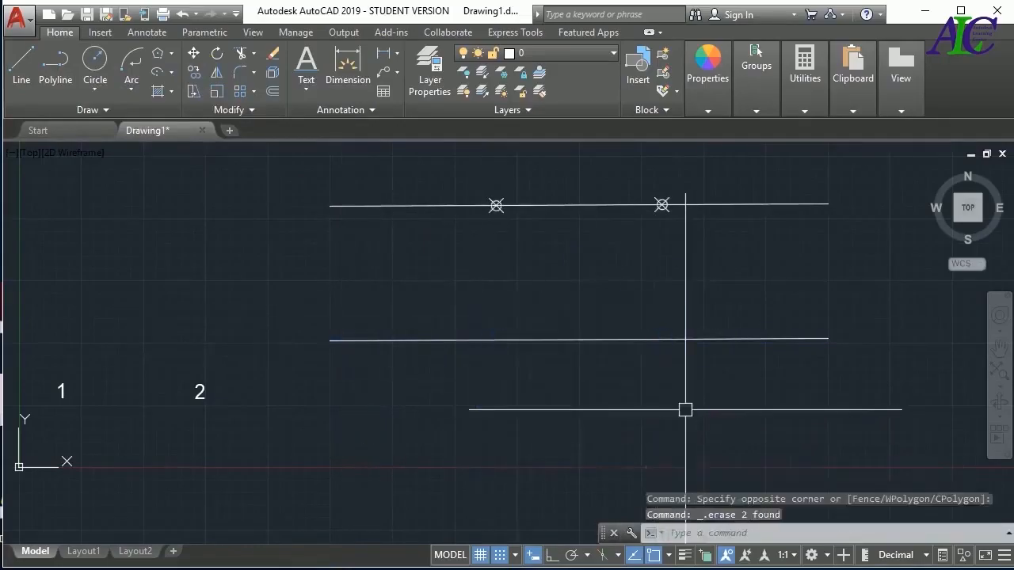
# Try marking the lower line at 20-unit intervals with the Measure command, and undo the marks
pyautogui.click(105, 111)
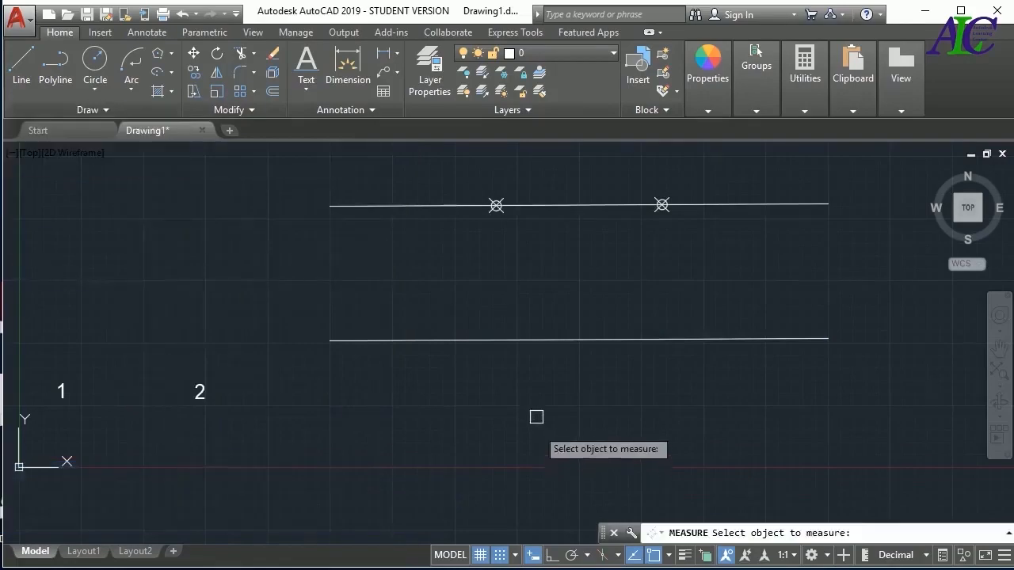
pyautogui.click(507, 341)
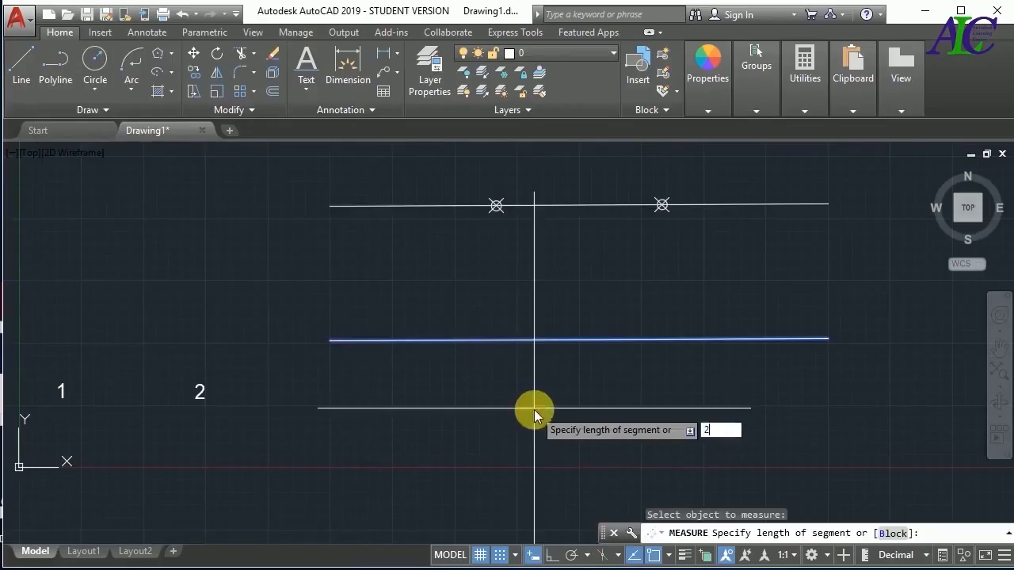
pyautogui.press('Return')
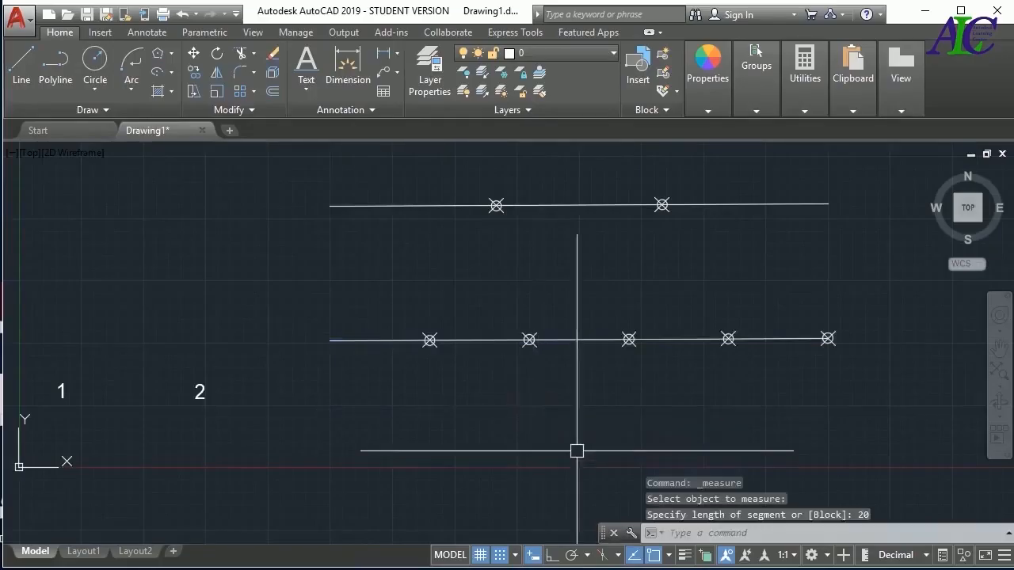
pyautogui.moveTo(576, 449); pyautogui.dragTo(779, 380)
pyautogui.hotkey('ctrl', 'z')
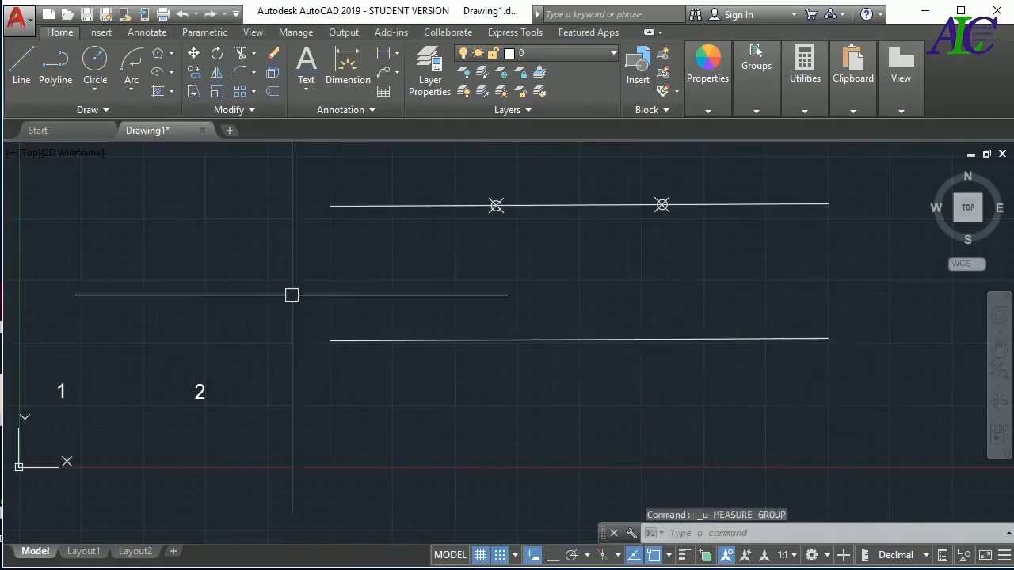
# Mark the lower line at intervals of 44 units with the Measure command
pyautogui.click(120, 111)
pyautogui.click(140, 135)
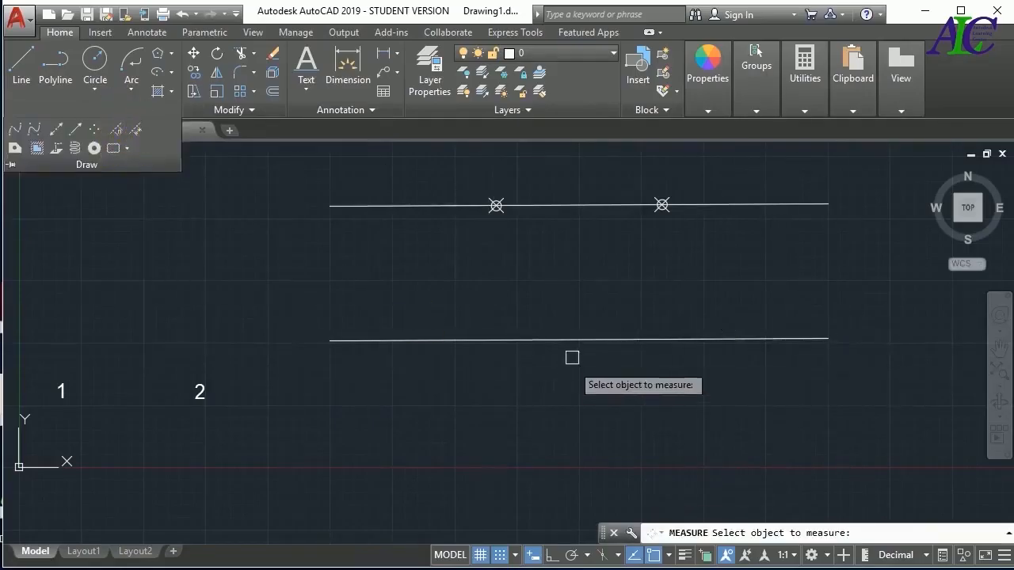
pyautogui.click(571, 341)
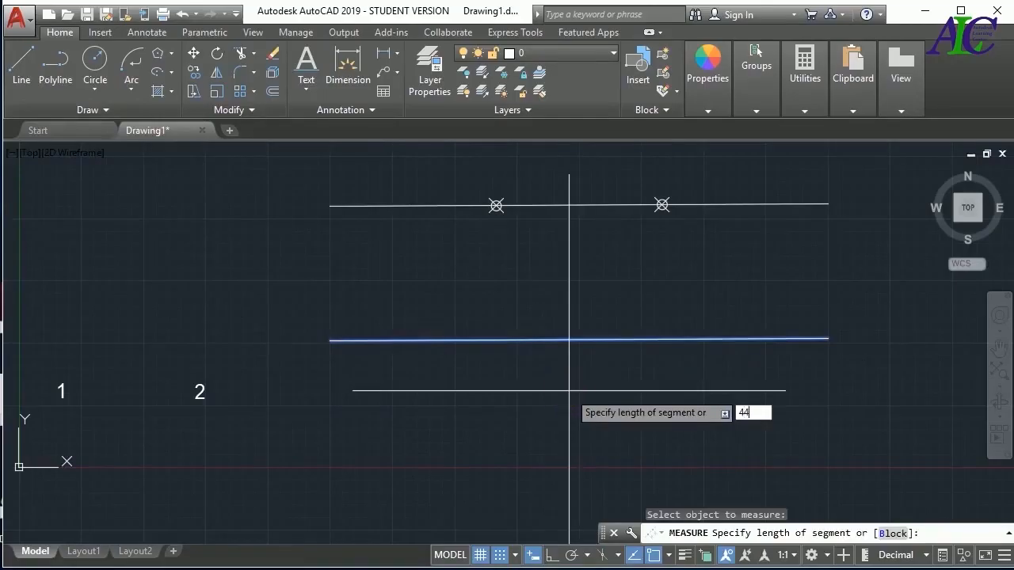
pyautogui.press('Return')
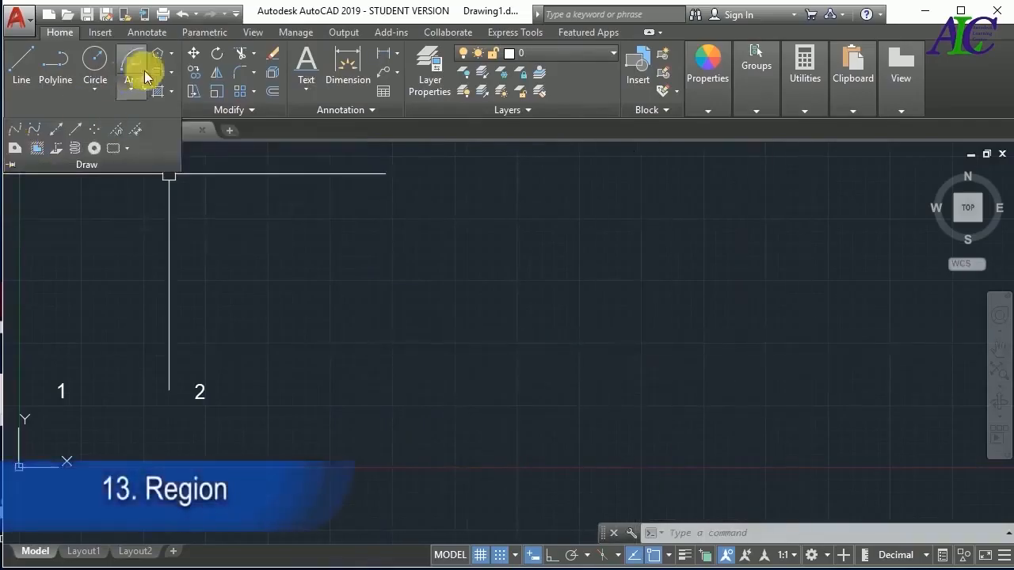
# Draw a wide horizontal rectangle in the empty area to the right of the numbers 1 and 2
pyautogui.click(173, 52)
pyautogui.click(182, 78)
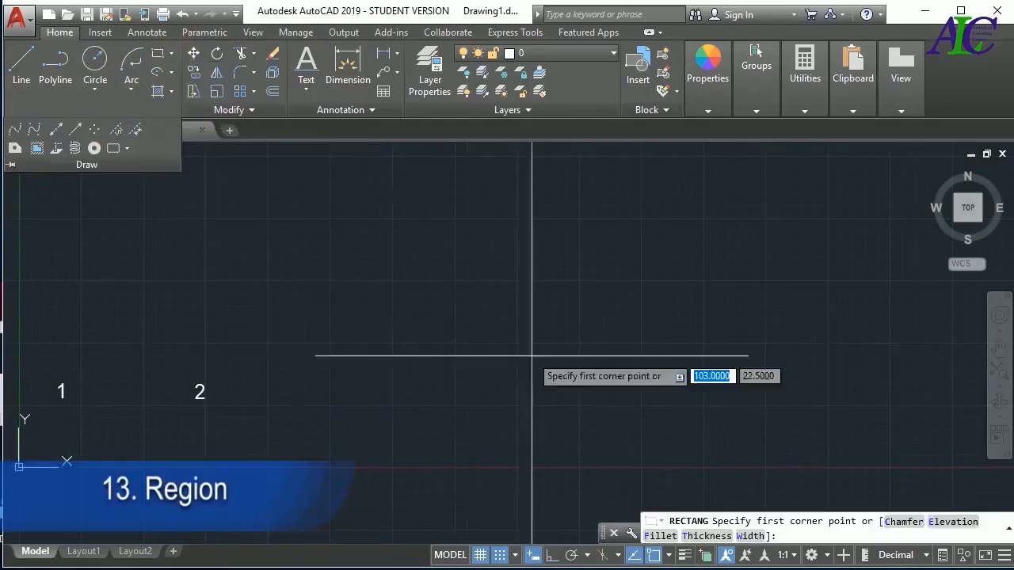
pyautogui.click(404, 292)
pyautogui.click(678, 365)
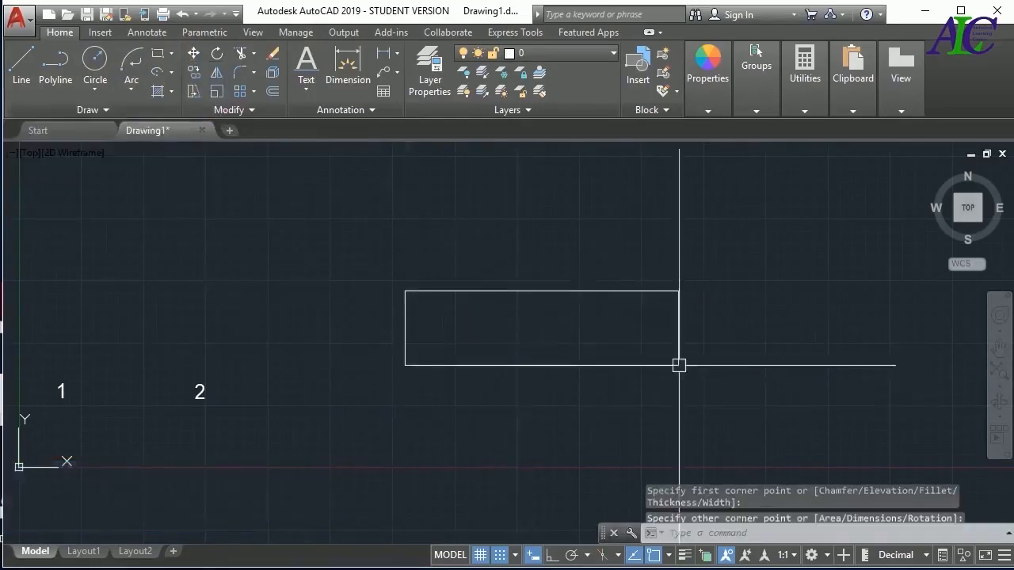
# Draw a second, narrower and taller rectangle that overlaps the middle of the wide rectangle's upper edge
pyautogui.press('Return')
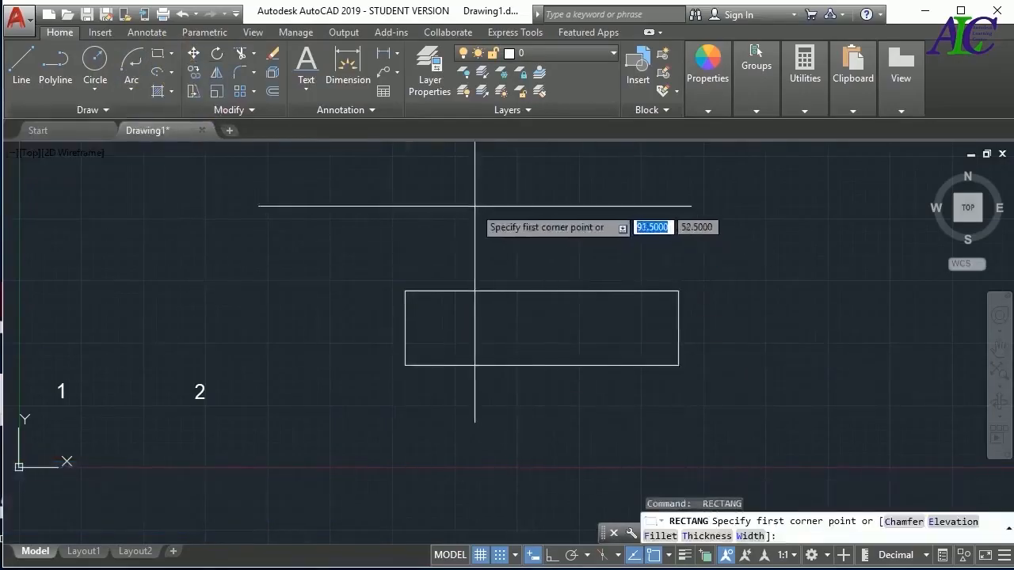
pyautogui.click(472, 205)
pyautogui.click(598, 313)
pyautogui.press('Return')
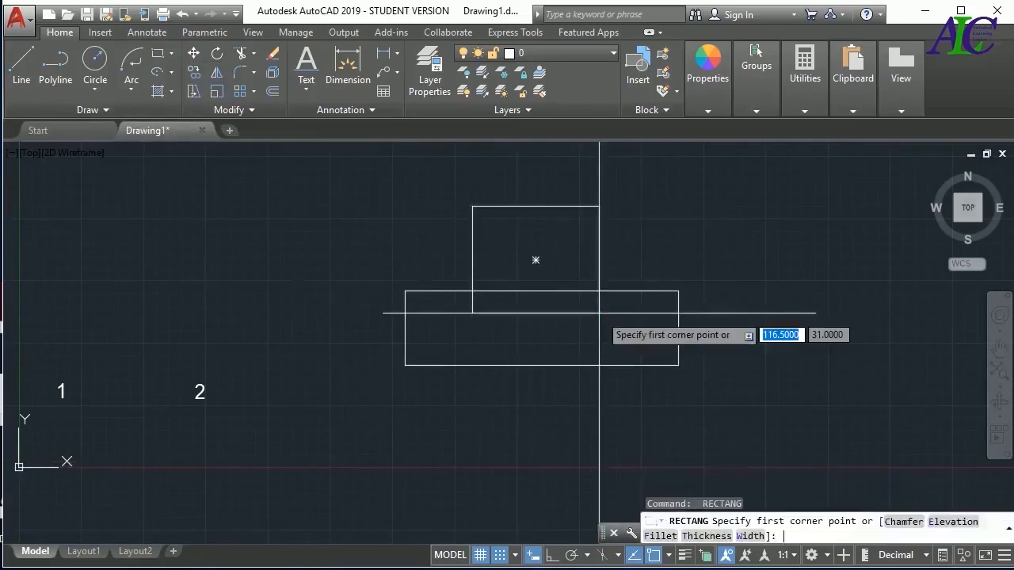
pyautogui.press('Return')
pyautogui.press('Return')
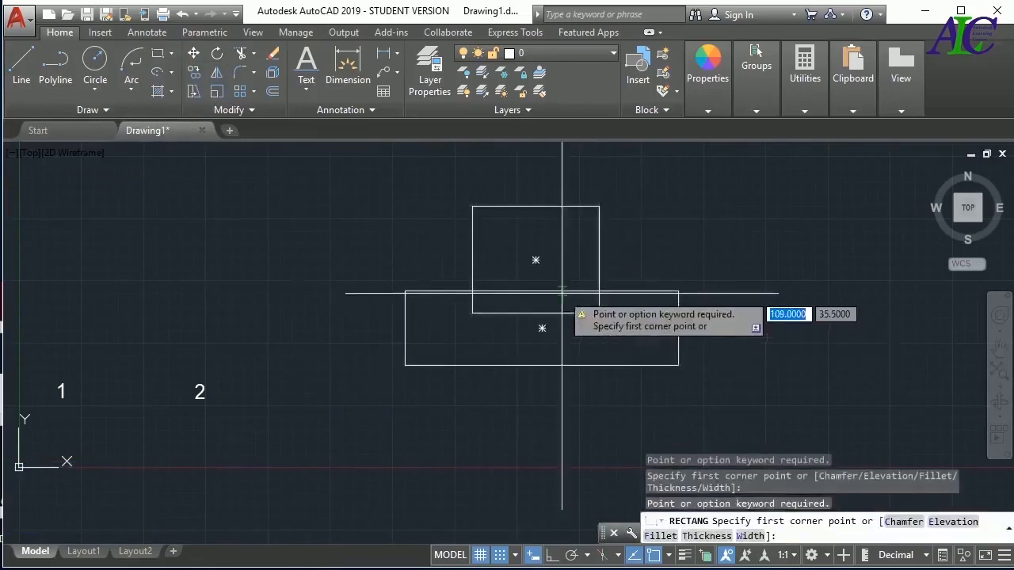
pyautogui.press('Escape')
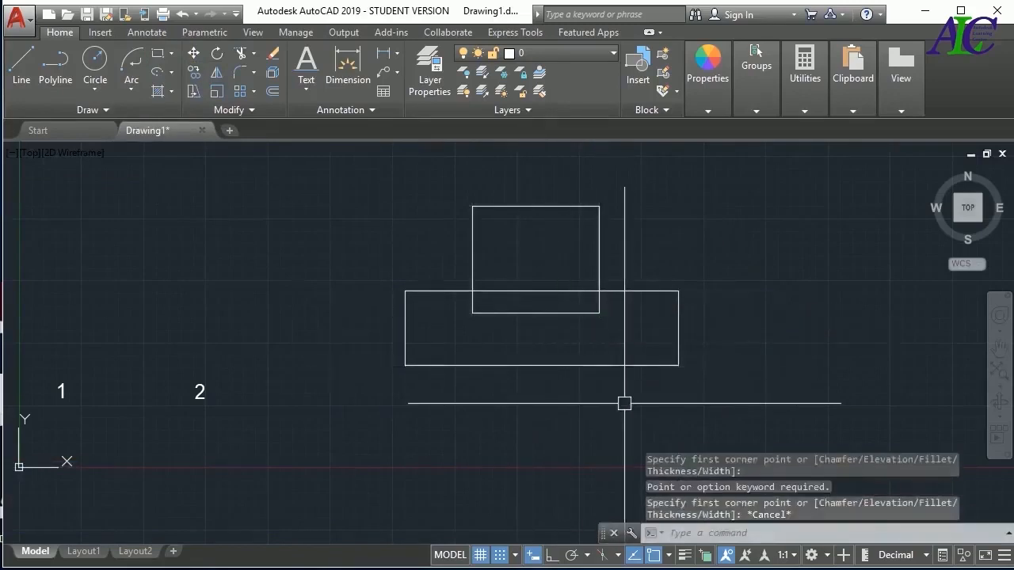
# Trim the crossed upper edge and the narrow rectangle's sides above it, and erase the leftover top line to leave a notched outline
pyautogui.write('tr')
pyautogui.press('Return')
pyautogui.press('Return')
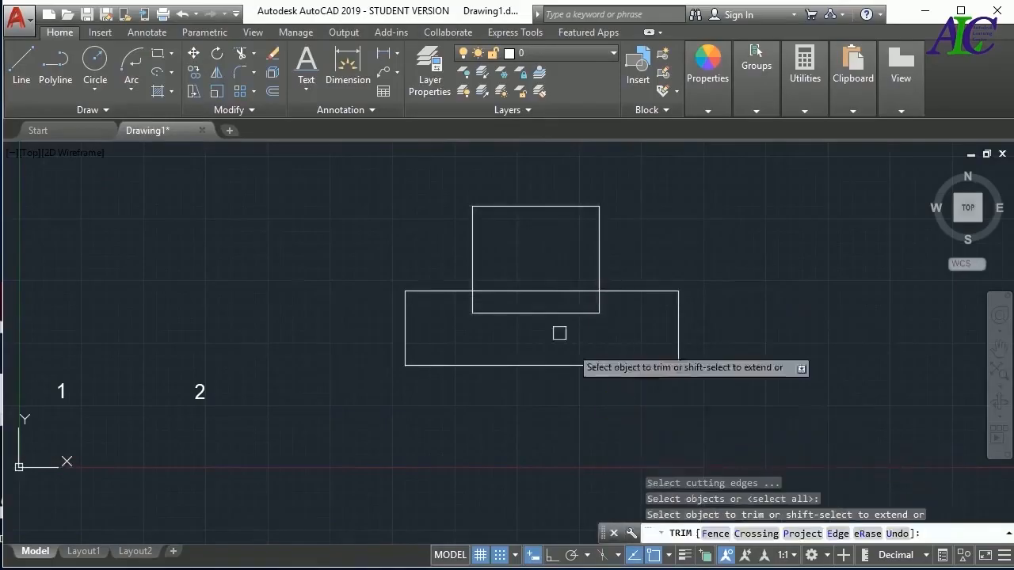
pyautogui.click(559, 293)
pyautogui.click(599, 265)
pyautogui.click(473, 253)
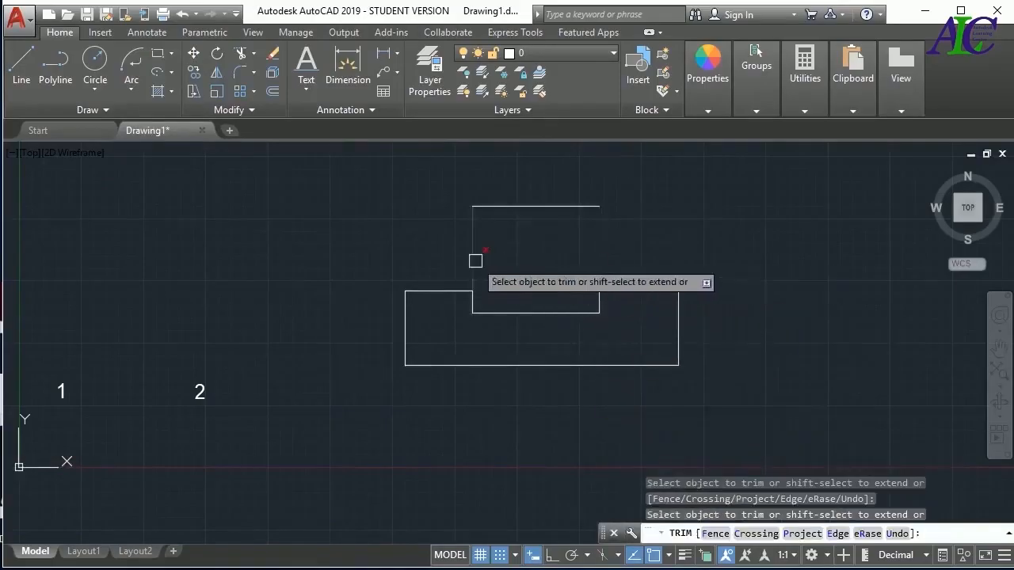
pyautogui.press('Escape')
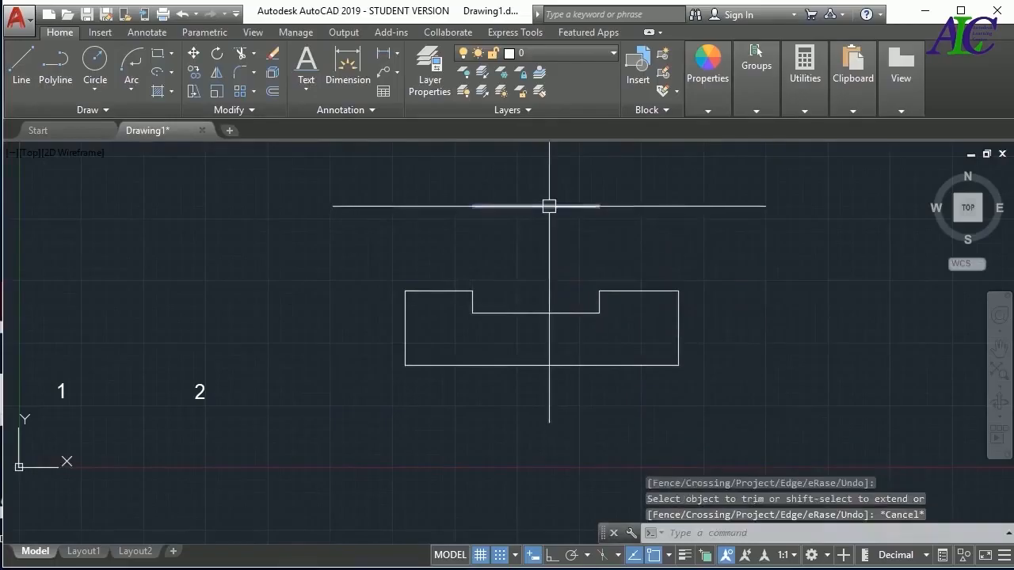
pyautogui.click(549, 206)
pyautogui.press('Delete')
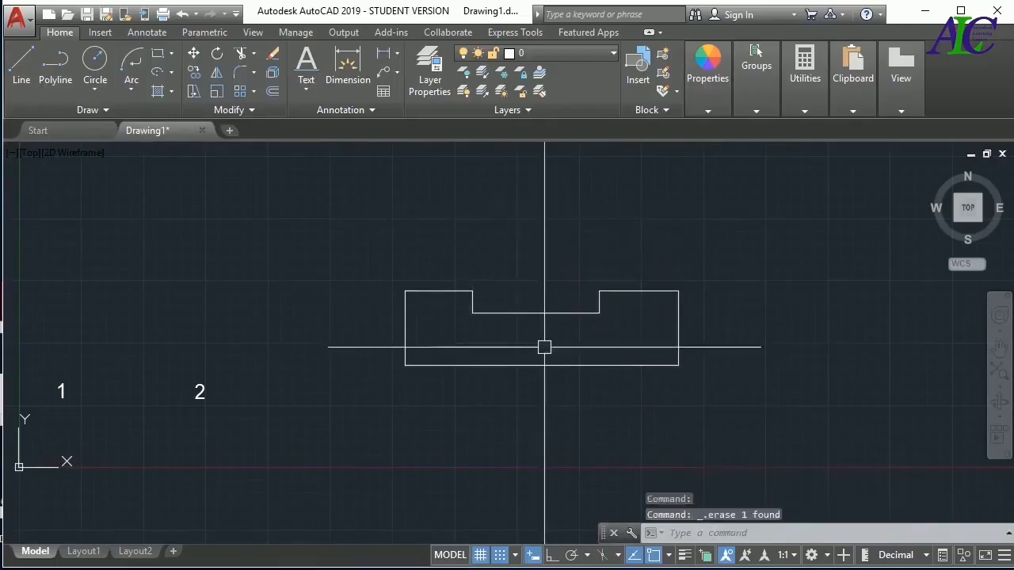
# Select the notch line and the outer outline in turn to check which segments belong to each object
pyautogui.scroll(2, 602, 346)
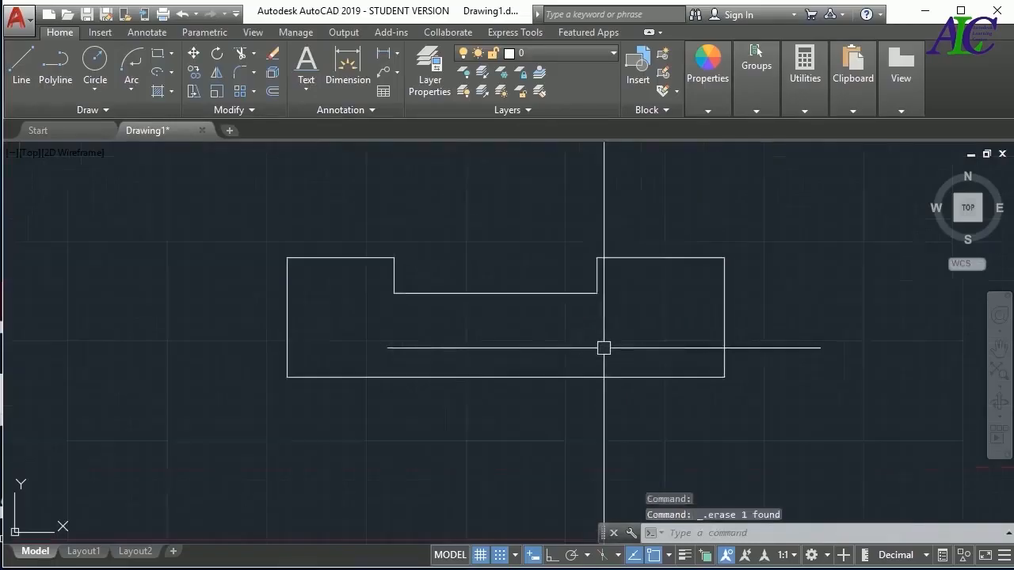
pyautogui.click(569, 295)
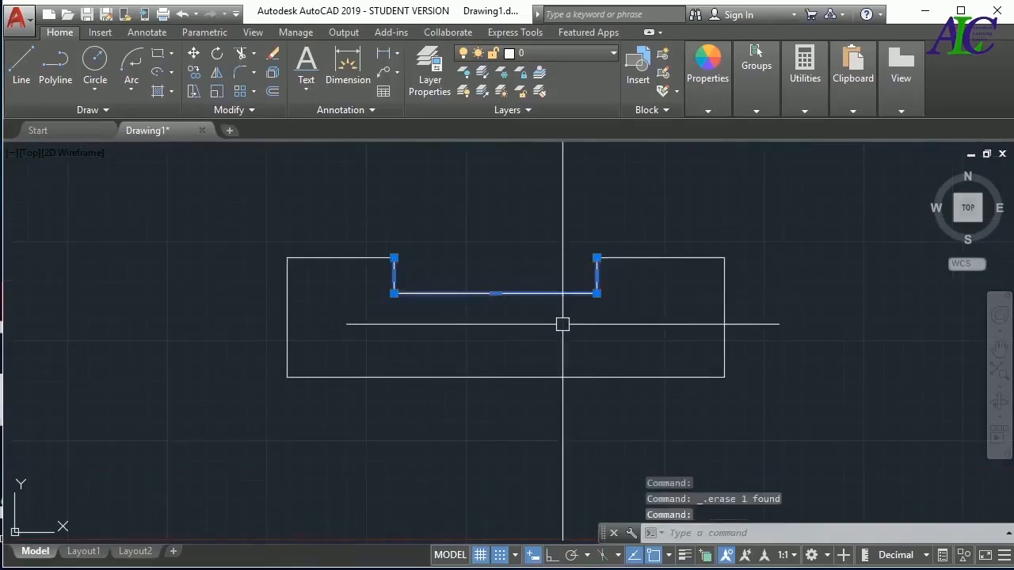
pyautogui.press('Escape')
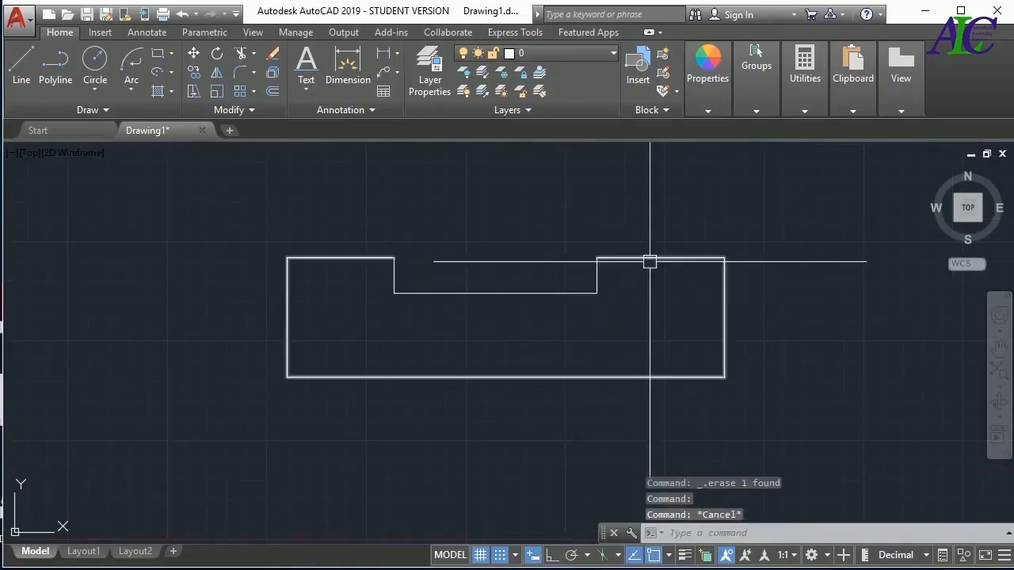
pyautogui.click(650, 258)
pyautogui.press('Escape')
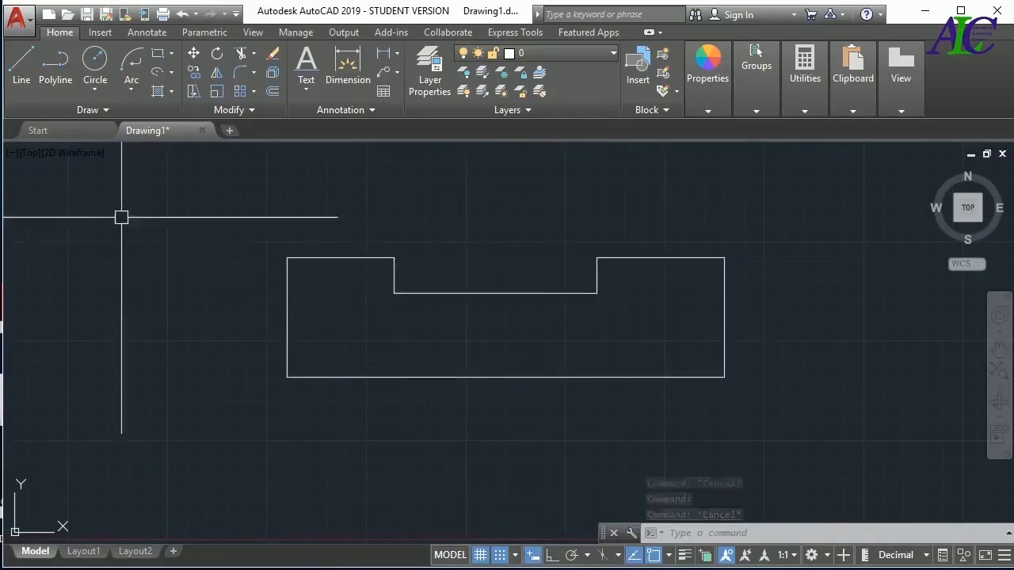
# Convert the notch line and the outer outline into a region, and select it to check that it is one object
pyautogui.click(112, 110)
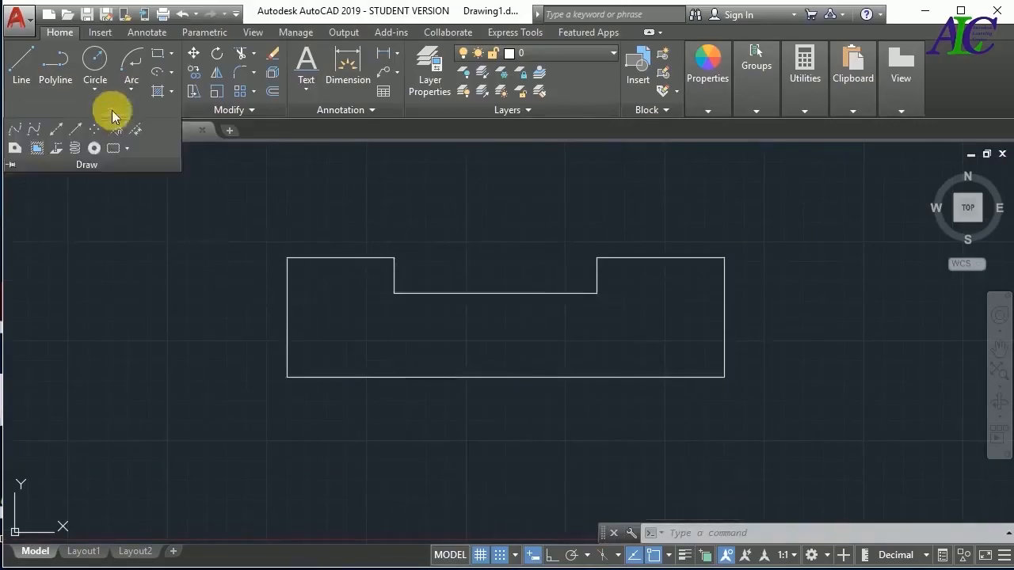
pyautogui.click(12, 151)
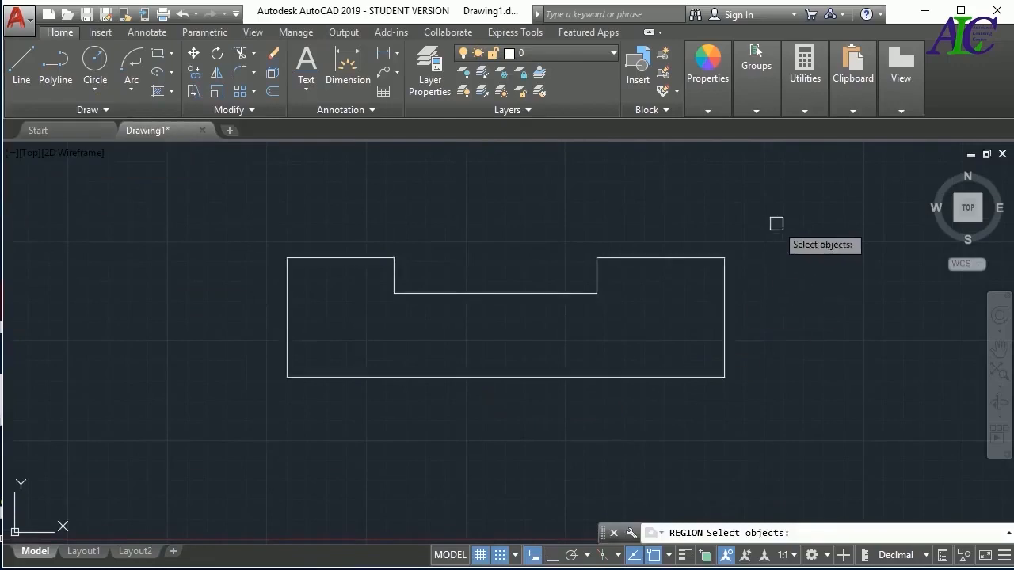
pyautogui.click(777, 223)
pyautogui.click(222, 410)
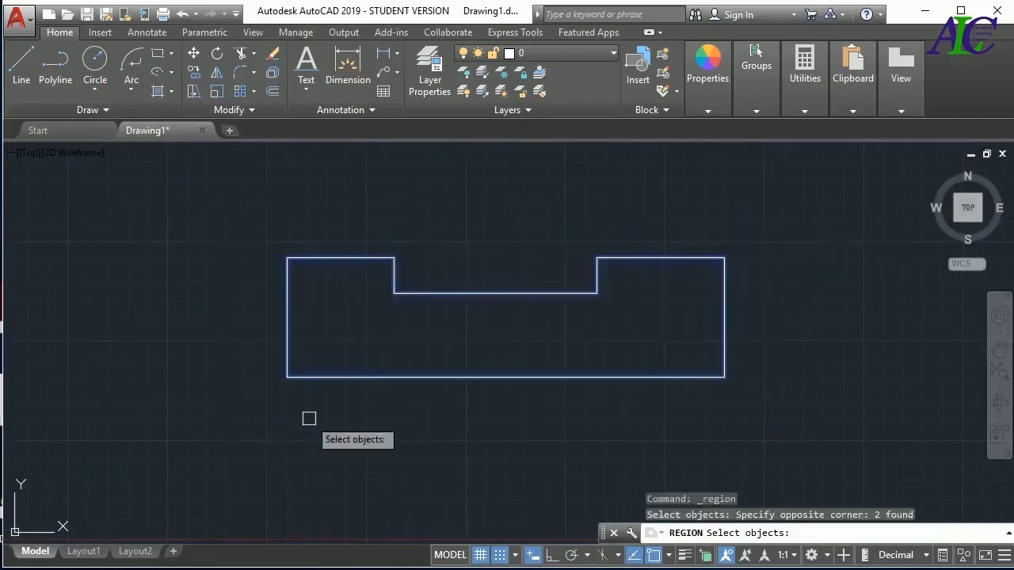
pyautogui.press('Return')
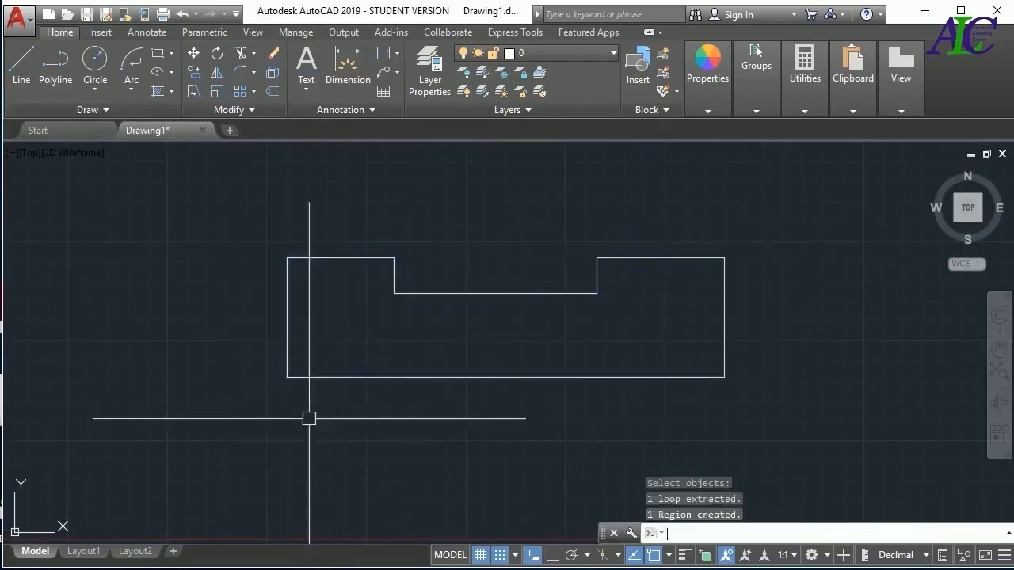
pyautogui.click(519, 377)
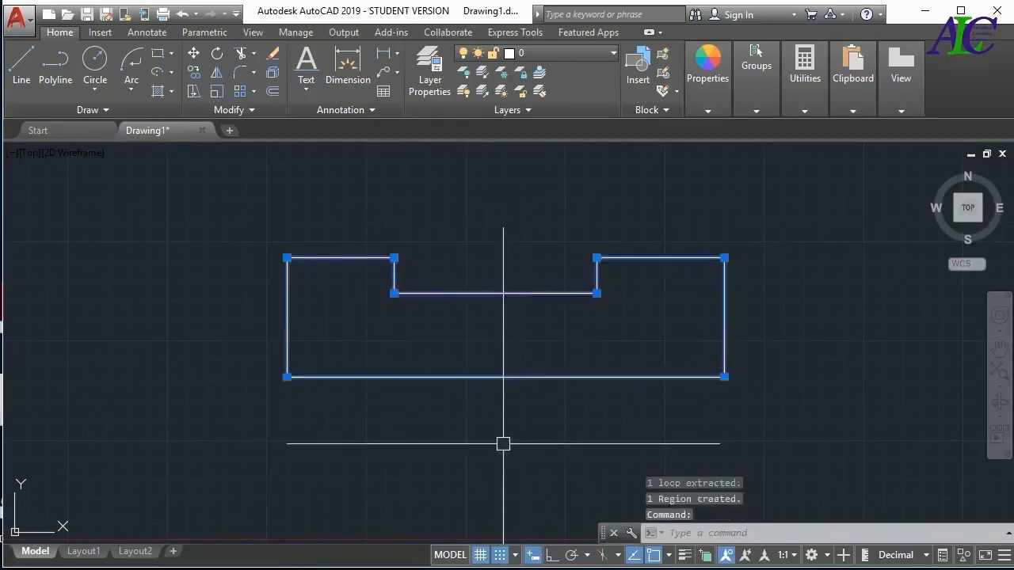
pyautogui.press('Escape')
# Erase the notched region from the drawing
pyautogui.click(755, 242)
pyautogui.click(452, 367)
pyautogui.press('Delete')
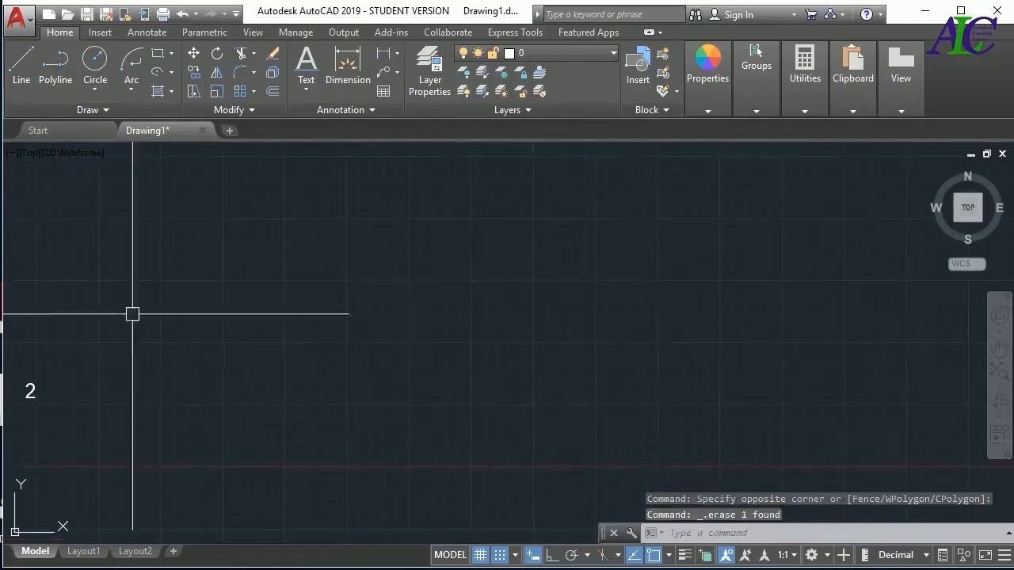
# Draw an upright rectangle about 15 by 19.5 units to the right of the number 2
pyautogui.click(109, 111)
pyautogui.click(110, 152)
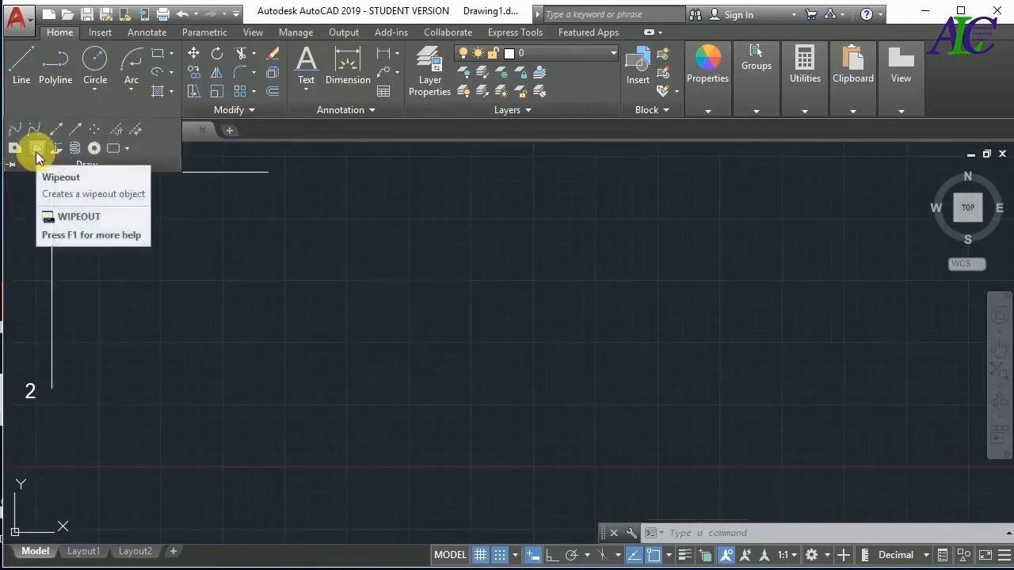
pyautogui.click(159, 60)
pyautogui.click(354, 291)
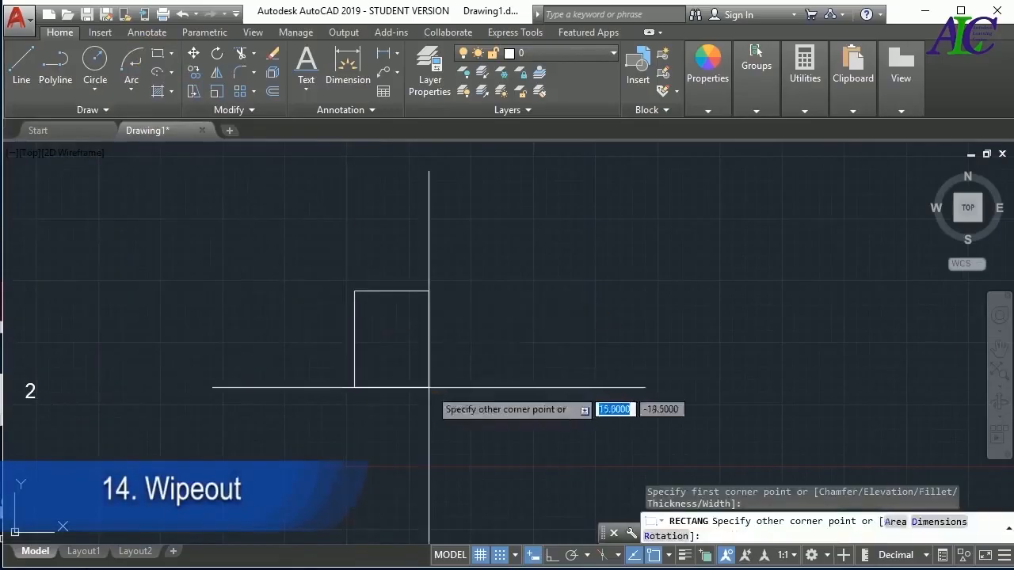
pyautogui.click(429, 387)
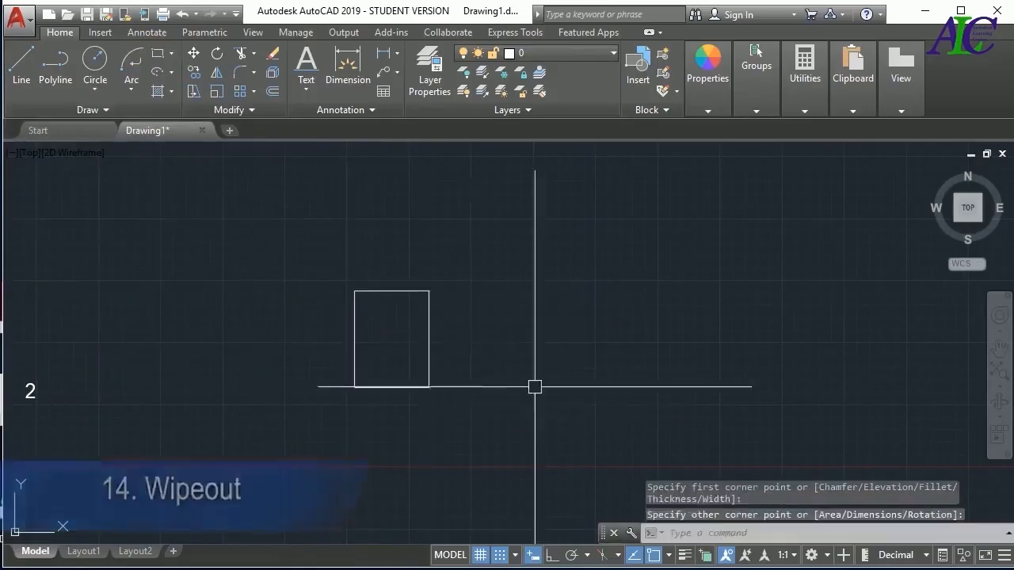
# Draw a circle centred above the rectangle, large enough to cross the rectangle's sides
pyautogui.click(96, 63)
pyautogui.click(371, 241)
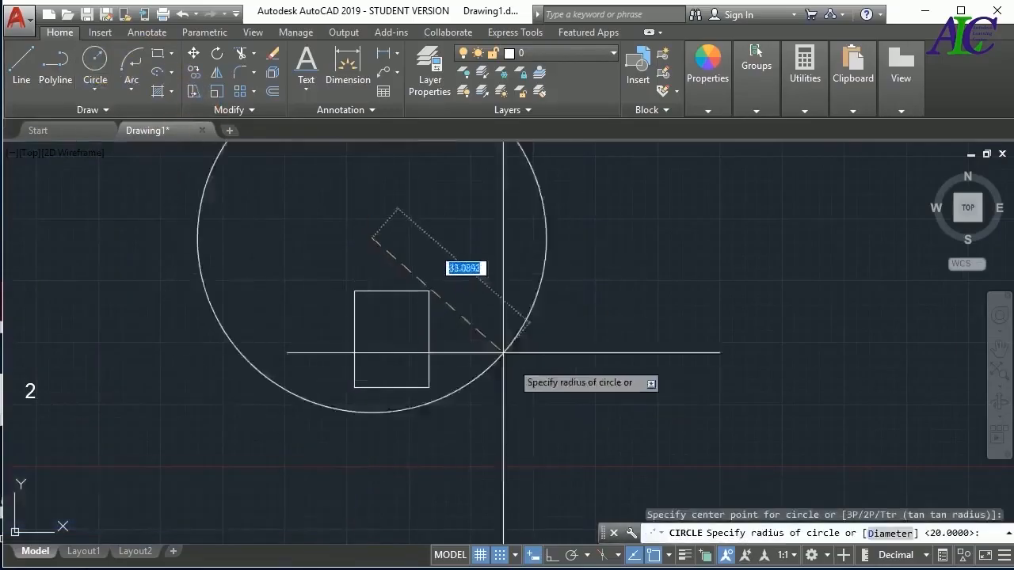
pyautogui.press('Escape')
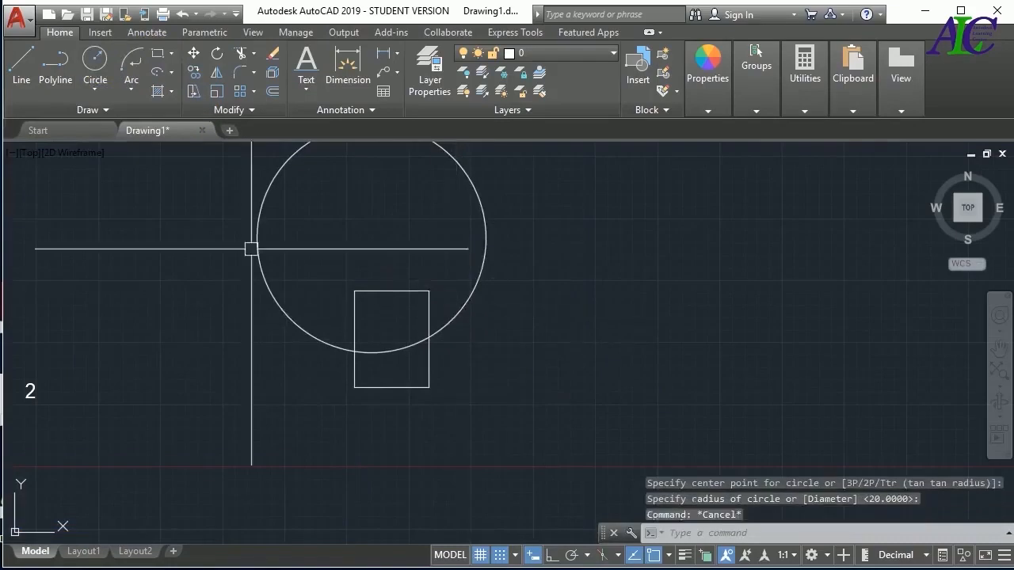
# Create a four-point wipeout from below the circle, through the rectangle's left side and lower-right corner, that masks the rectangle's bottom part
pyautogui.click(99, 113)
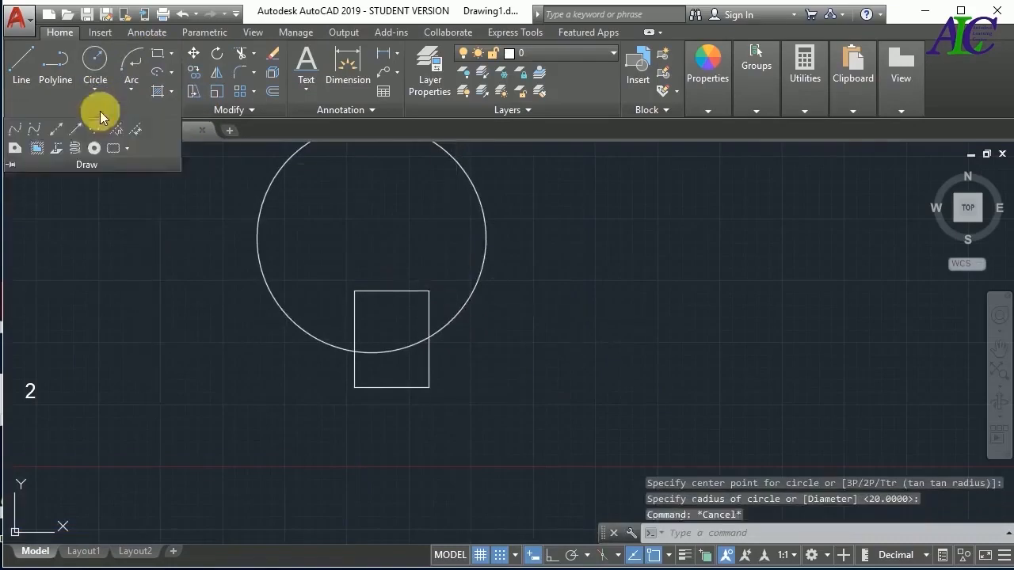
pyautogui.click(37, 148)
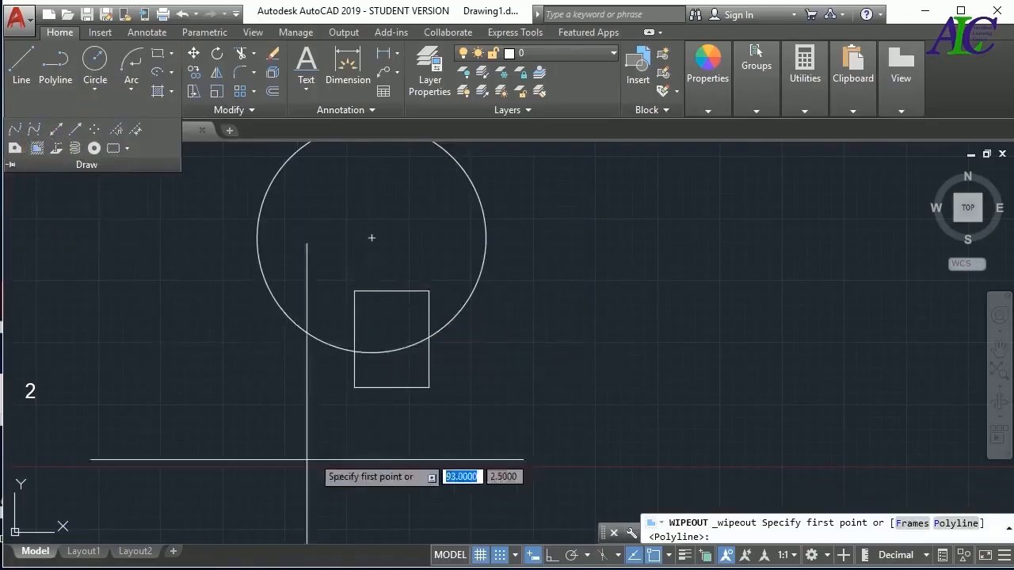
pyautogui.click(260, 458)
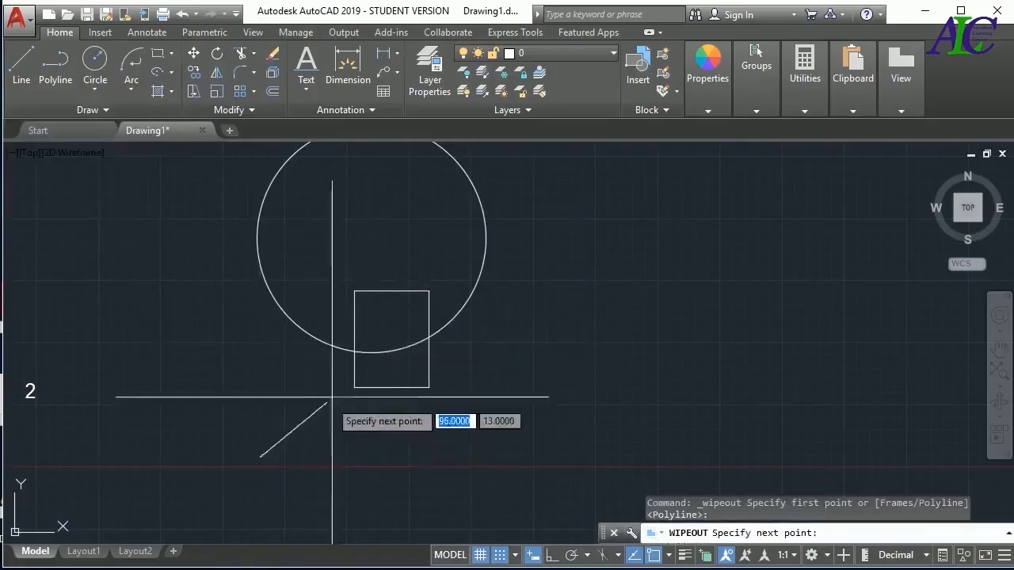
pyautogui.click(355, 354)
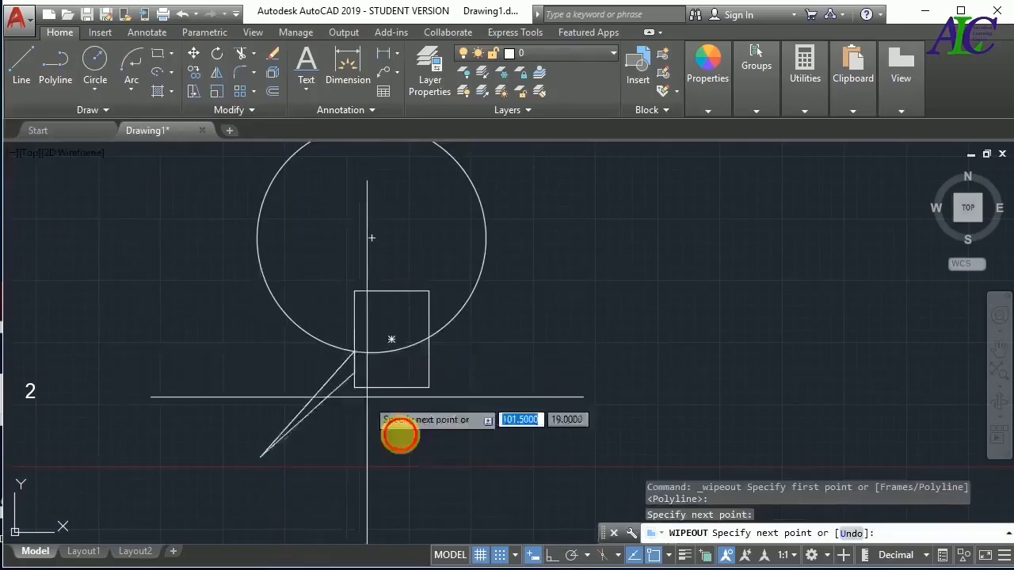
pyautogui.click(428, 387)
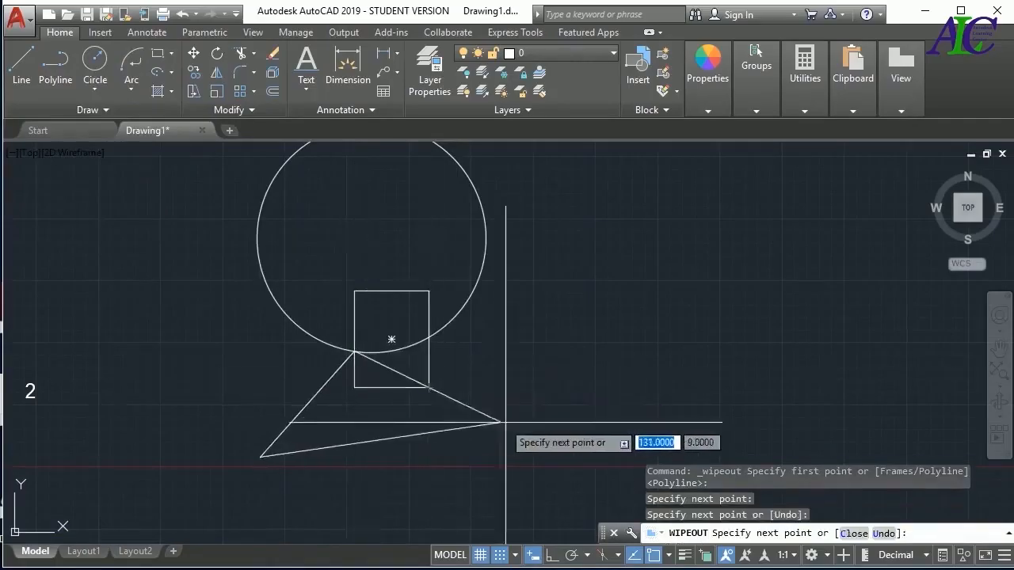
pyautogui.click(537, 442)
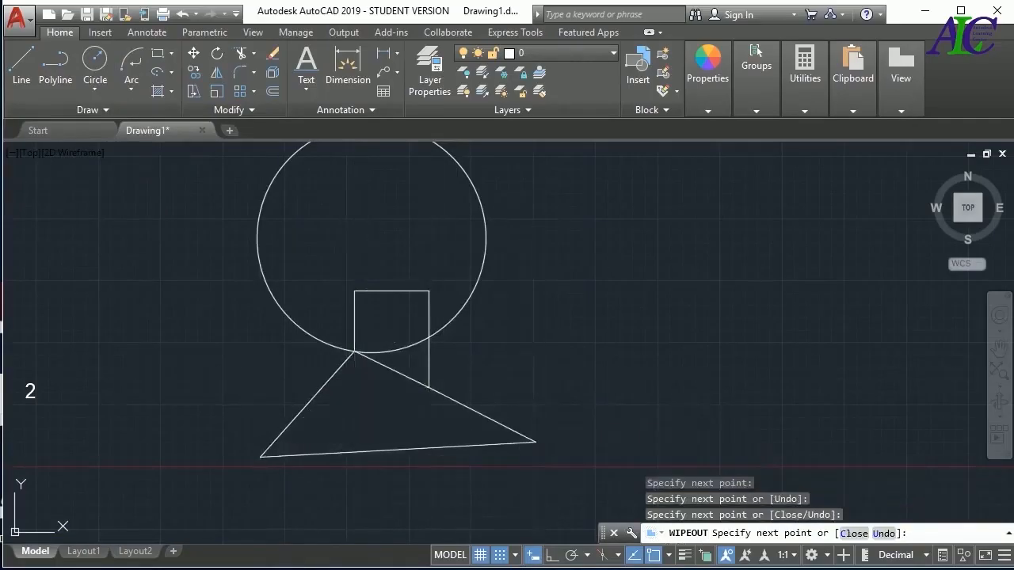
pyautogui.press('Return')
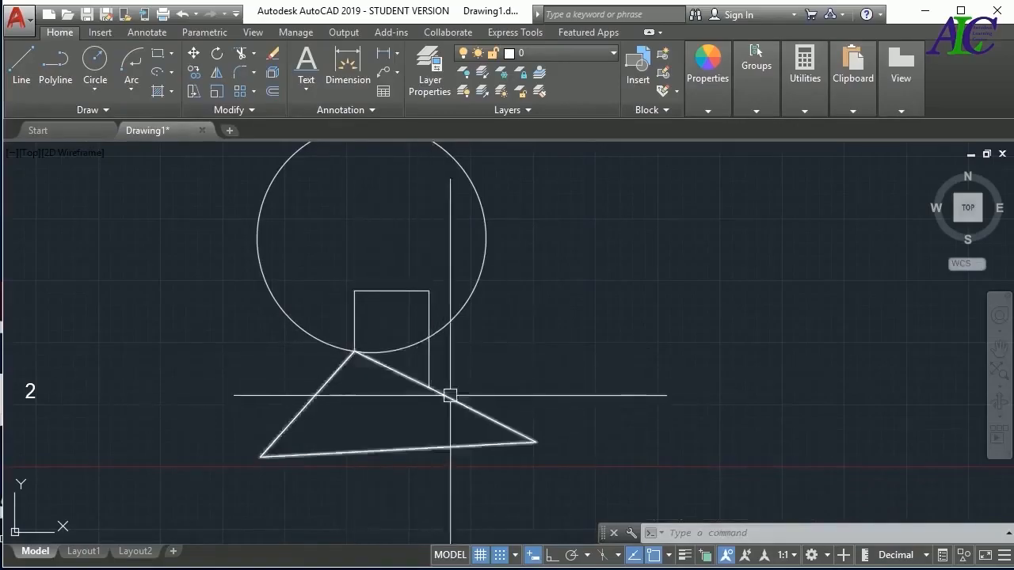
# Draw a helix to the right of the existing circle with base radius 50 and a small top radius near its centre
pyautogui.click(94, 110)
pyautogui.click(74, 150)
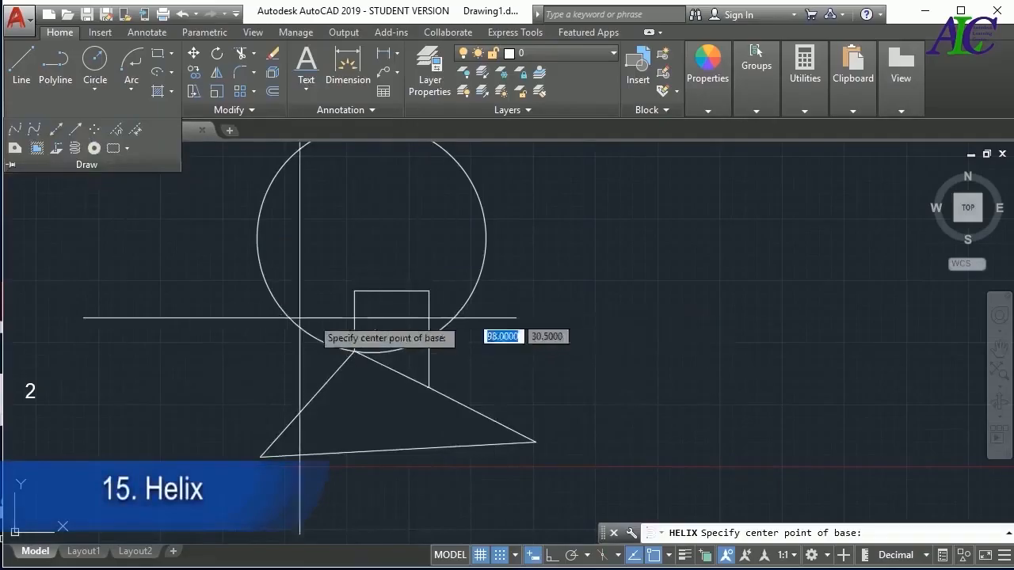
pyautogui.scroll(-2, 230, 330)
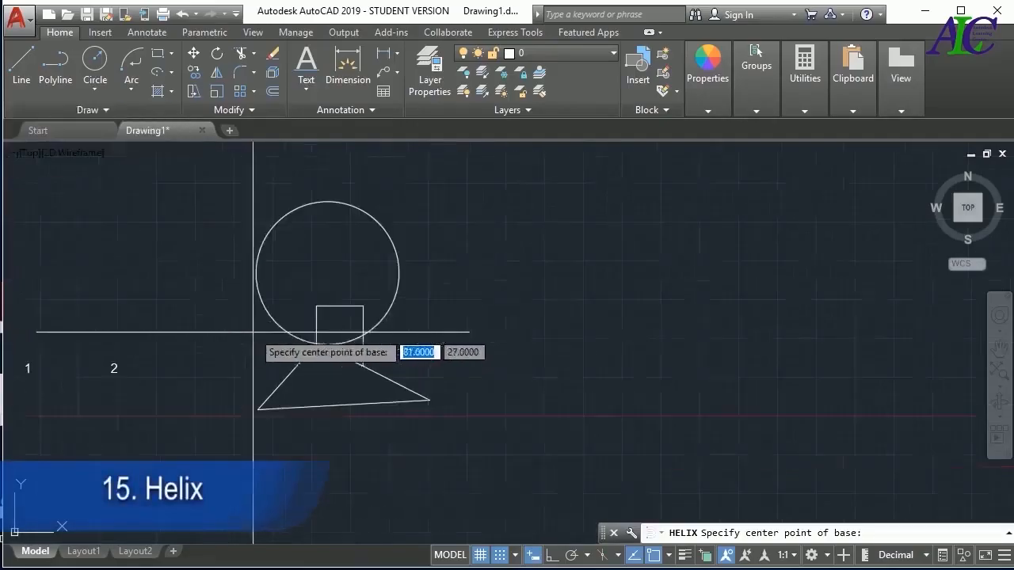
pyautogui.click(626, 299)
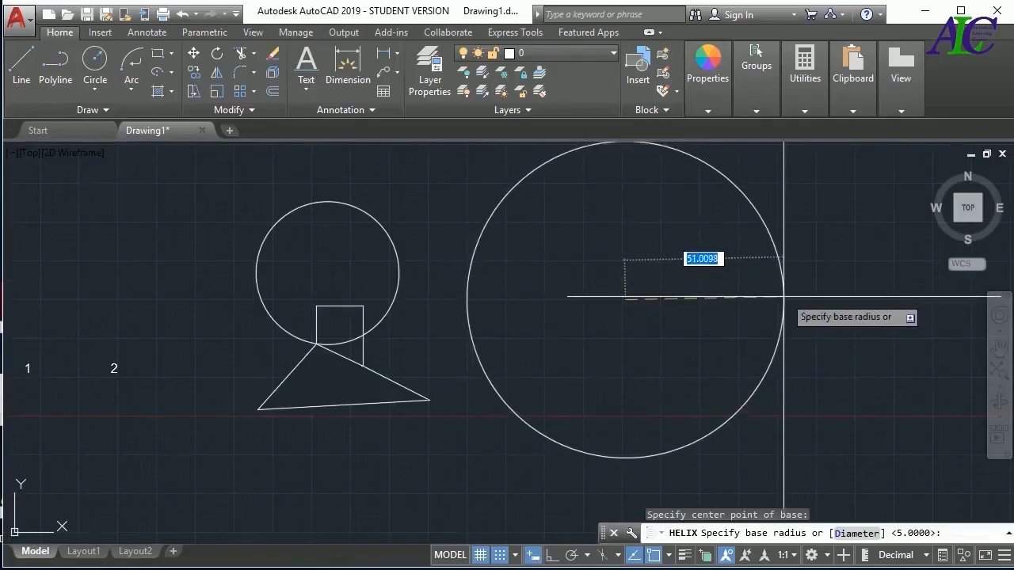
pyautogui.press('Return')
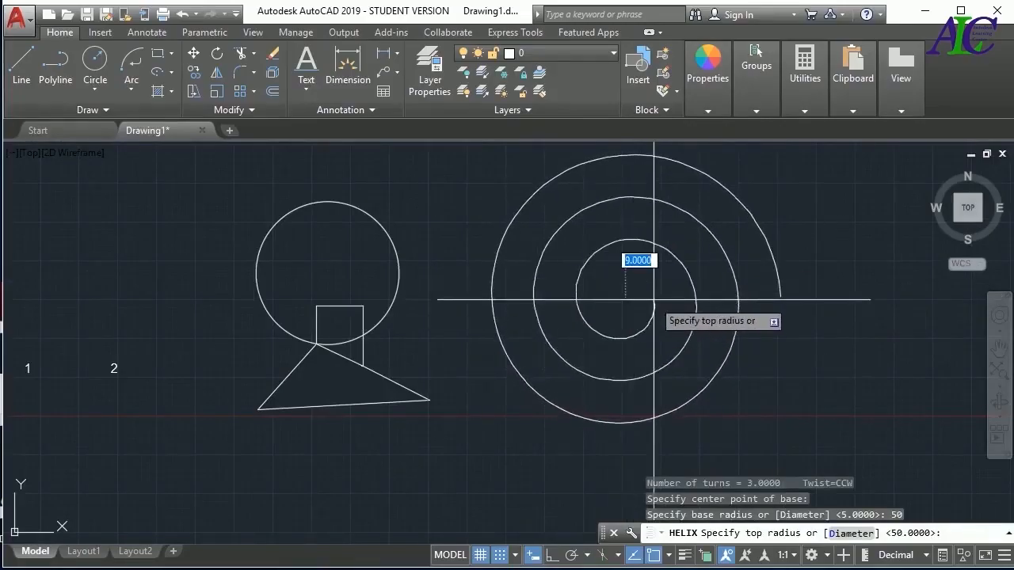
pyautogui.click(629, 294)
pyautogui.click(675, 366)
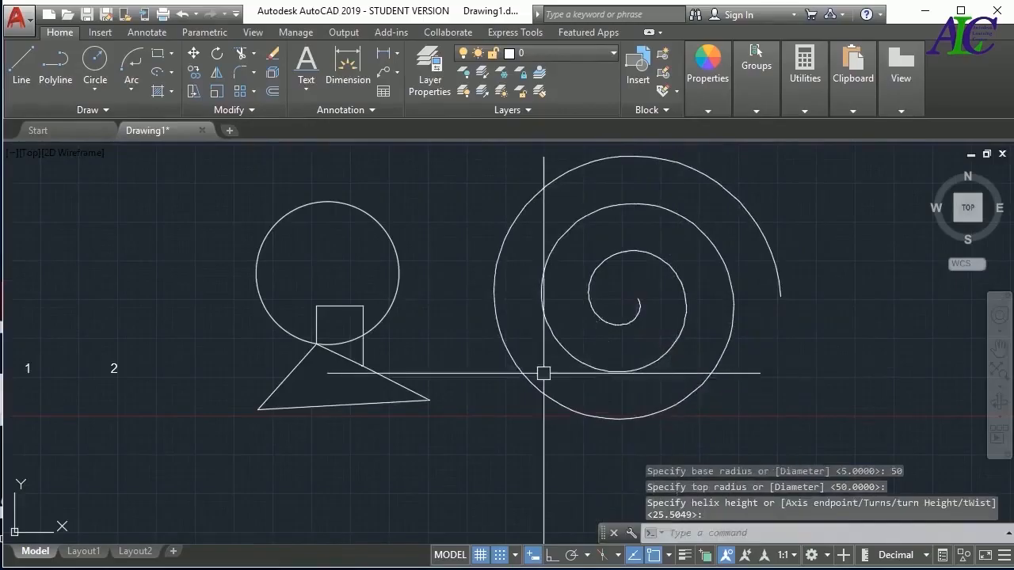
# Erase the helix, circle, rectangle and wipeout, keeping the numbers 1 and 2
pyautogui.click(780, 208)
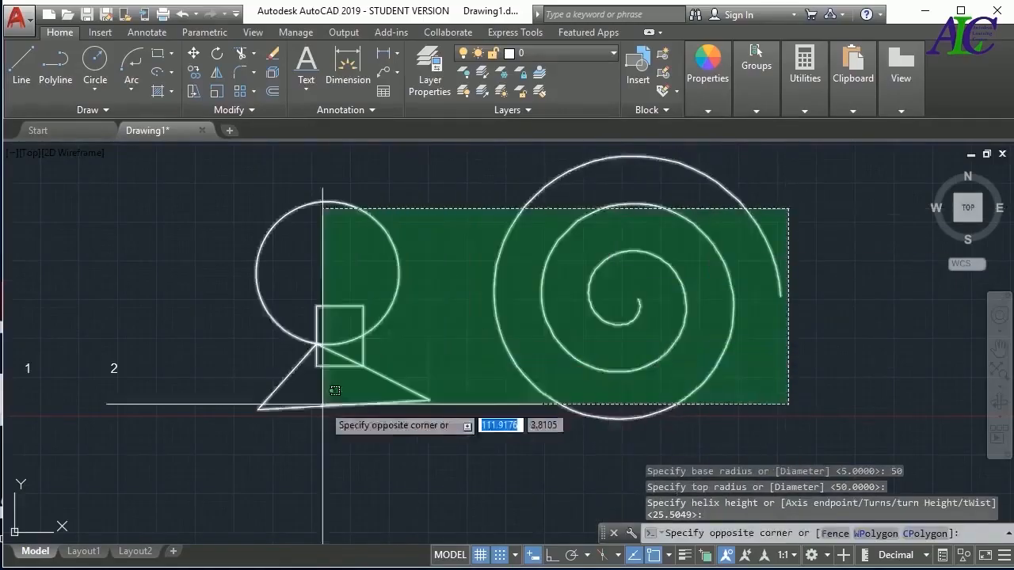
pyautogui.click(268, 424)
pyautogui.press('Delete')
# Draw three donuts with inside diameter 10 and outside diameter 40, two nearly touching and one set apart to their right
pyautogui.click(92, 109)
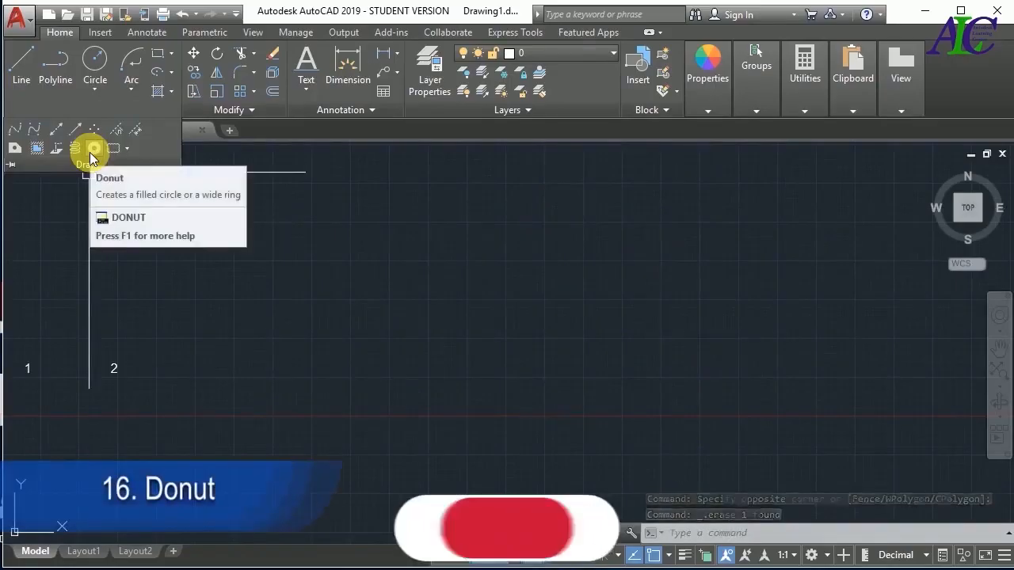
pyautogui.click(93, 151)
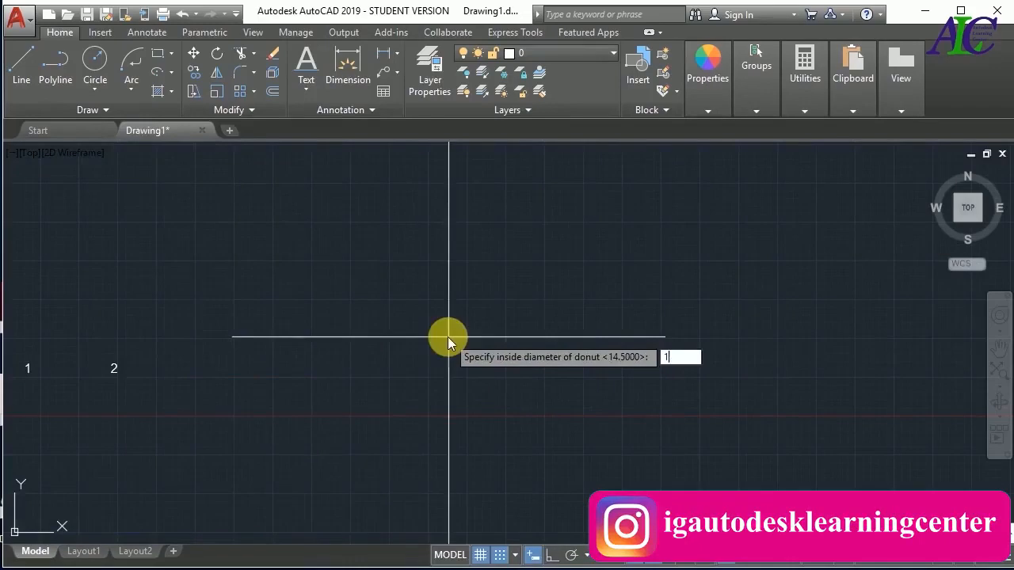
pyautogui.write('10')
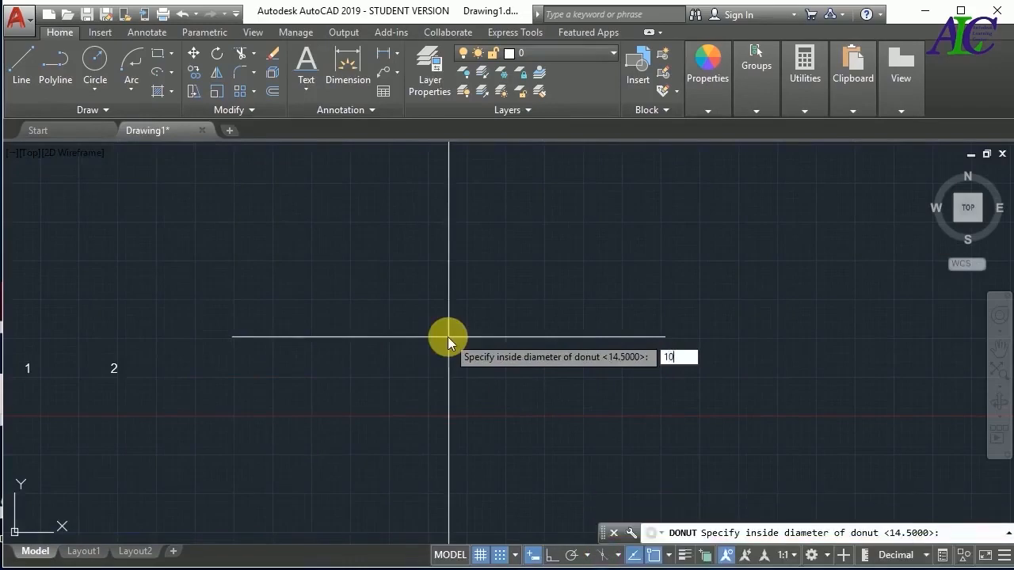
pyautogui.press('Return')
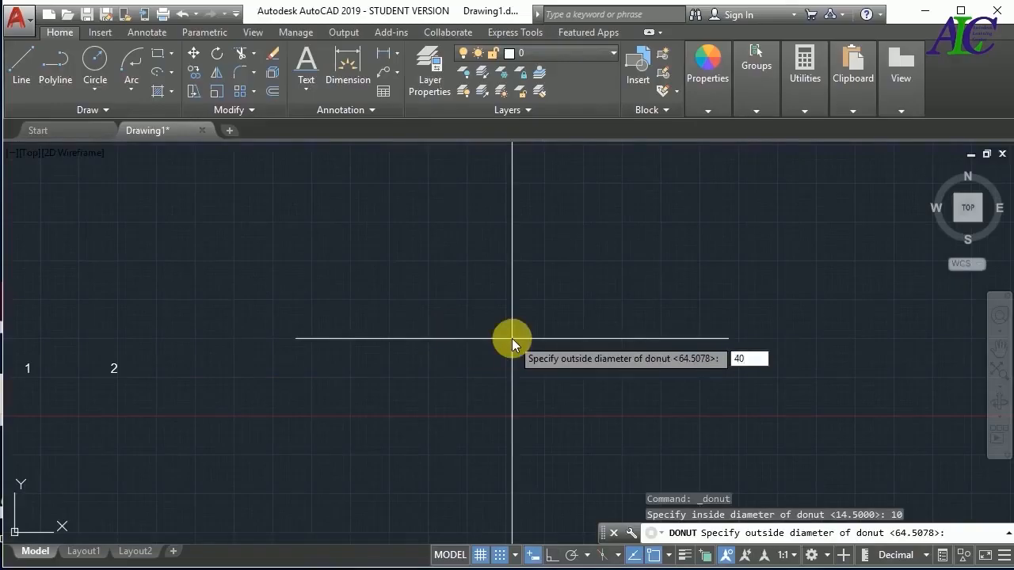
pyautogui.press('Return')
pyautogui.click(587, 333)
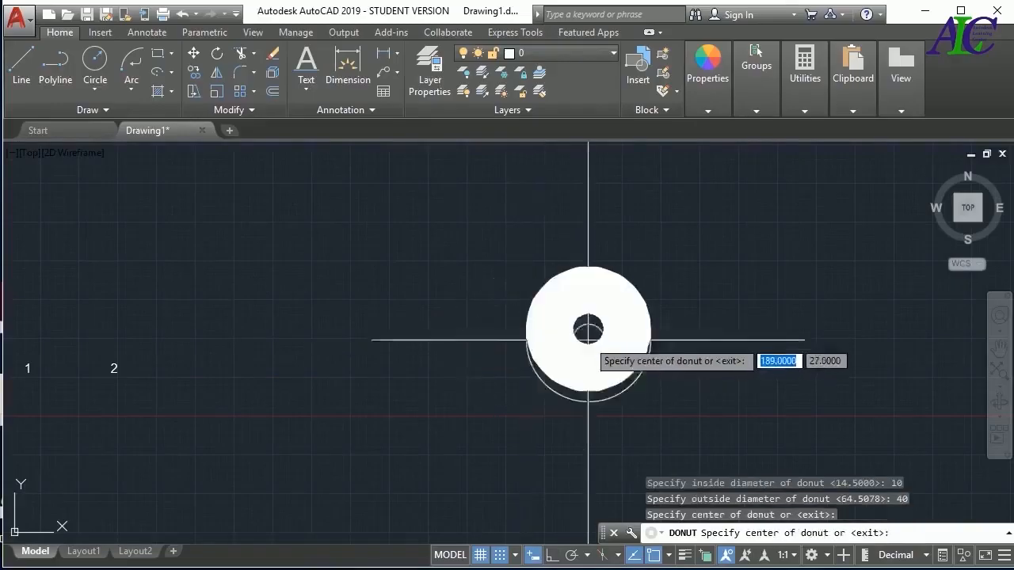
pyautogui.click(386, 343)
pyautogui.click(295, 266)
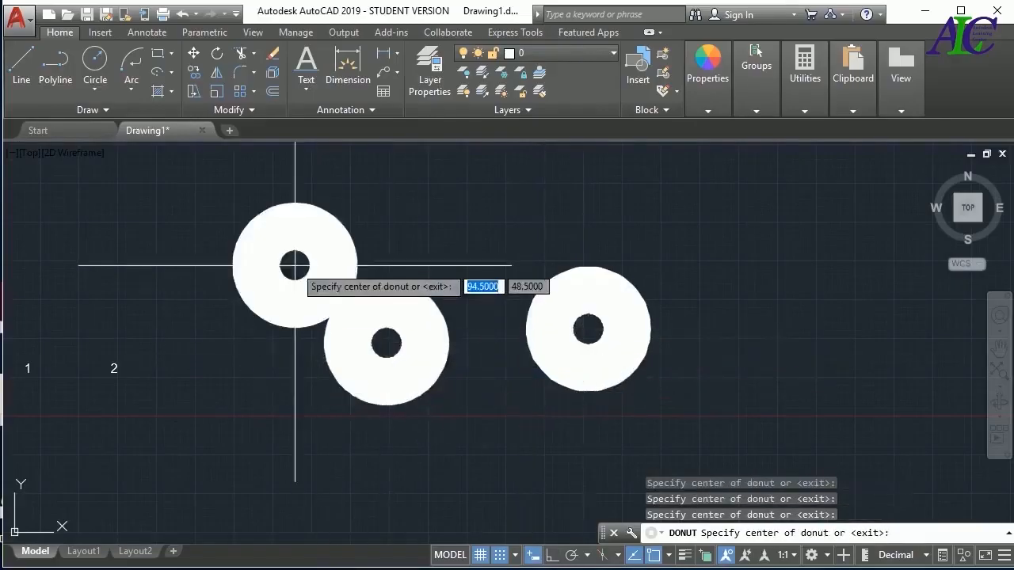
pyautogui.press('Escape')
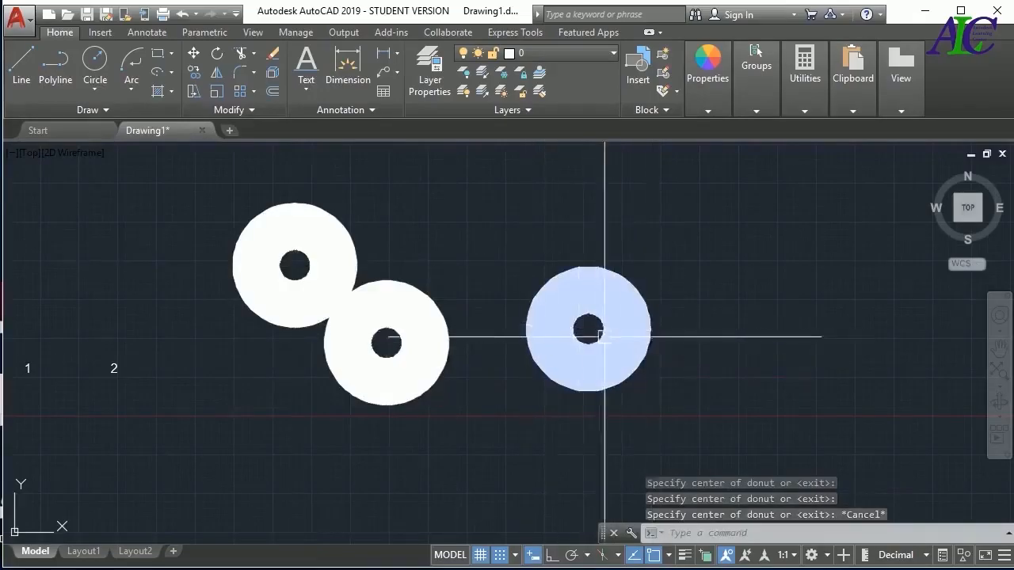
# Erase the three donuts from the drawing
pyautogui.click(695, 208)
pyautogui.click(257, 420)
pyautogui.press('Delete')
# Draw a circle centred above and to the right of the number 2
pyautogui.click(79, 110)
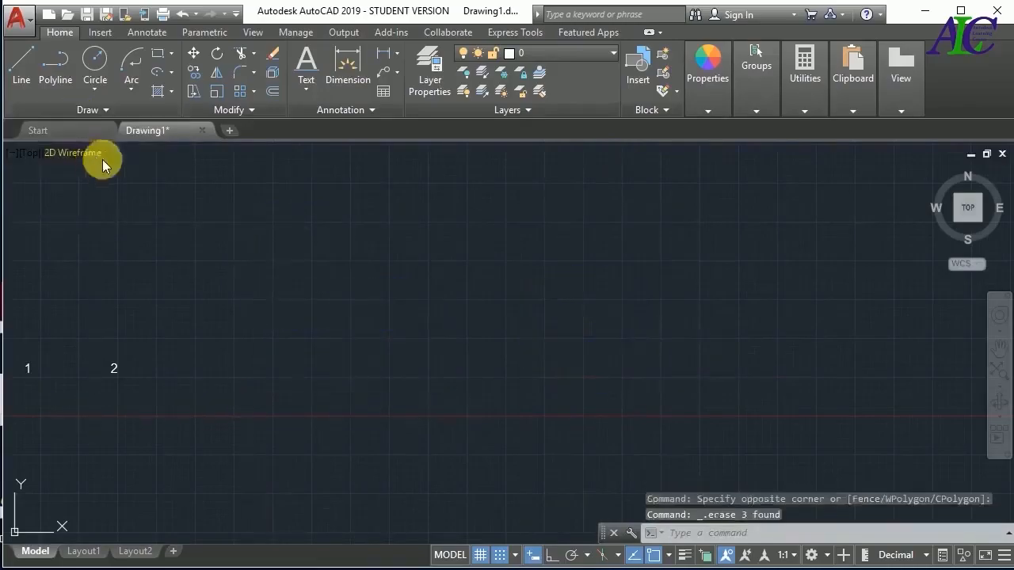
pyautogui.click(106, 111)
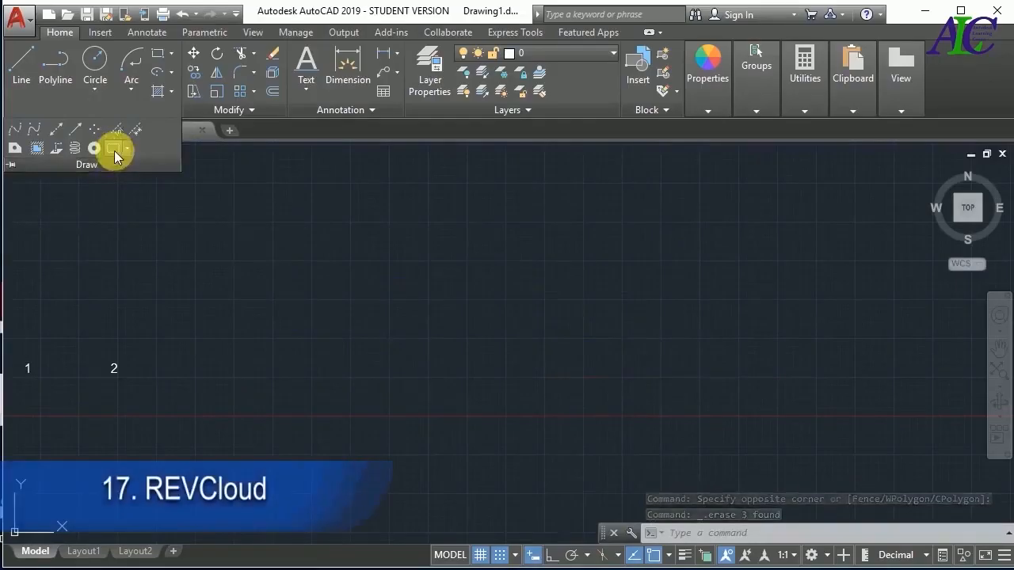
pyautogui.click(94, 60)
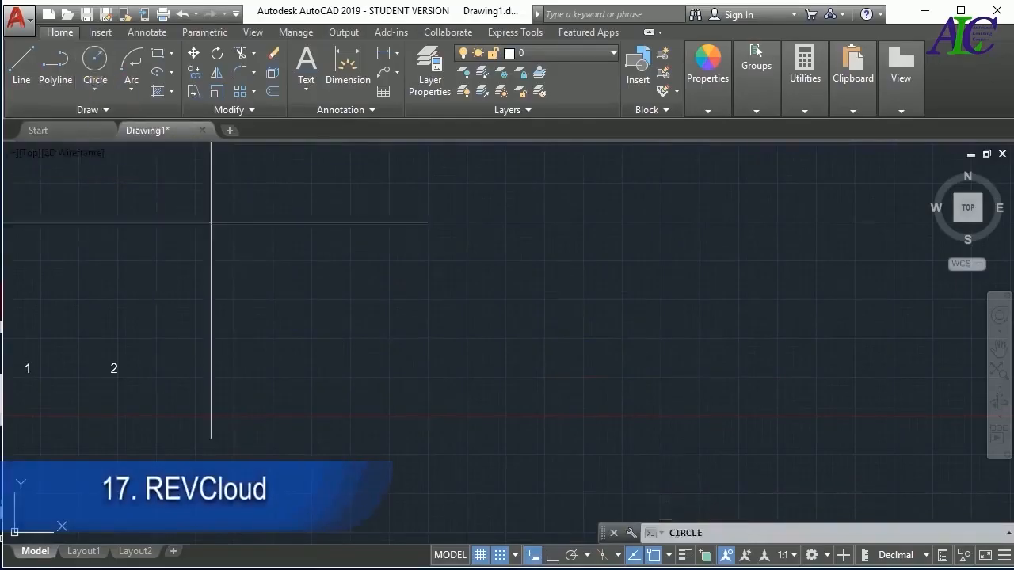
pyautogui.click(321, 267)
pyautogui.click(349, 338)
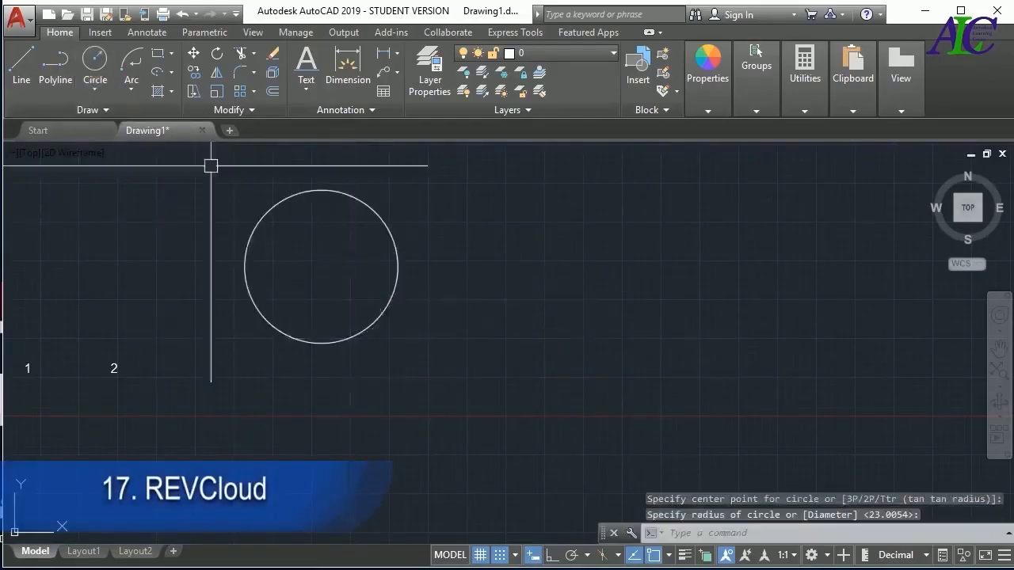
# Draw an upright rectangle overlapping the circle's right side and a large arc starting below the circle
pyautogui.click(159, 53)
pyautogui.click(364, 242)
pyautogui.click(414, 358)
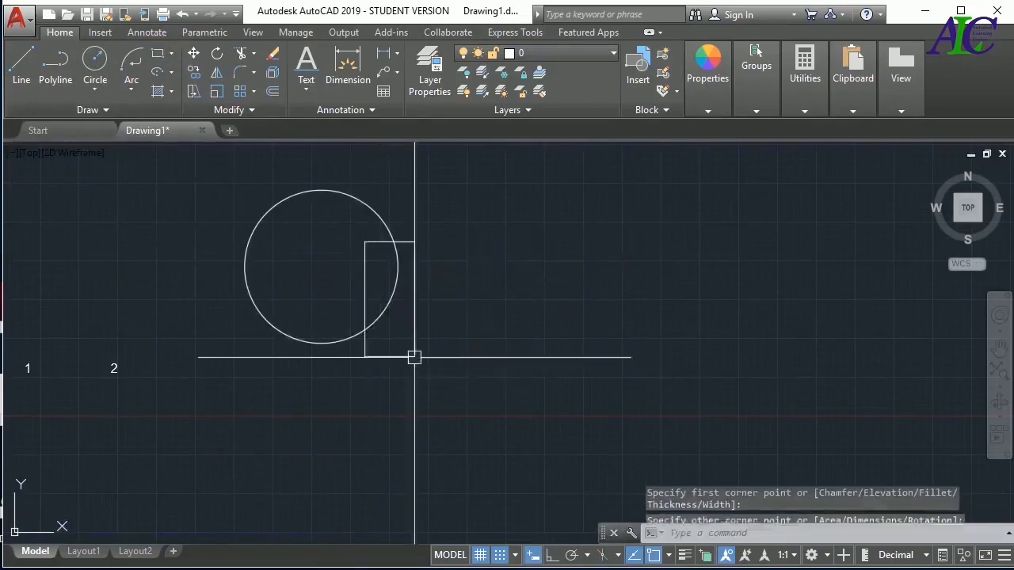
pyautogui.click(133, 74)
pyautogui.click(310, 378)
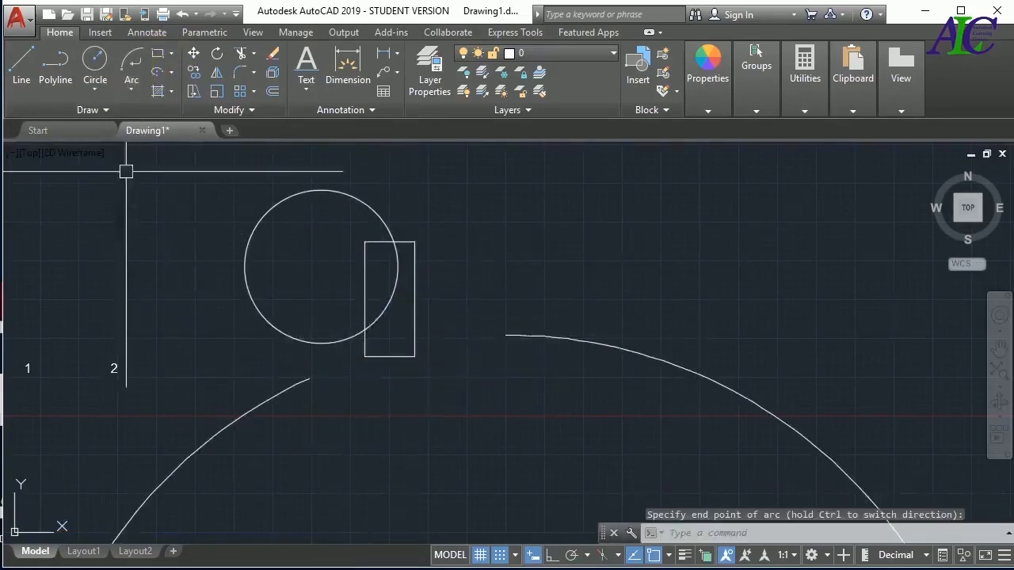
# Draw a rectangular revision cloud from above the circle's left side to below and right of the rectangle, and inspect its scalloped edge
pyautogui.click(110, 108)
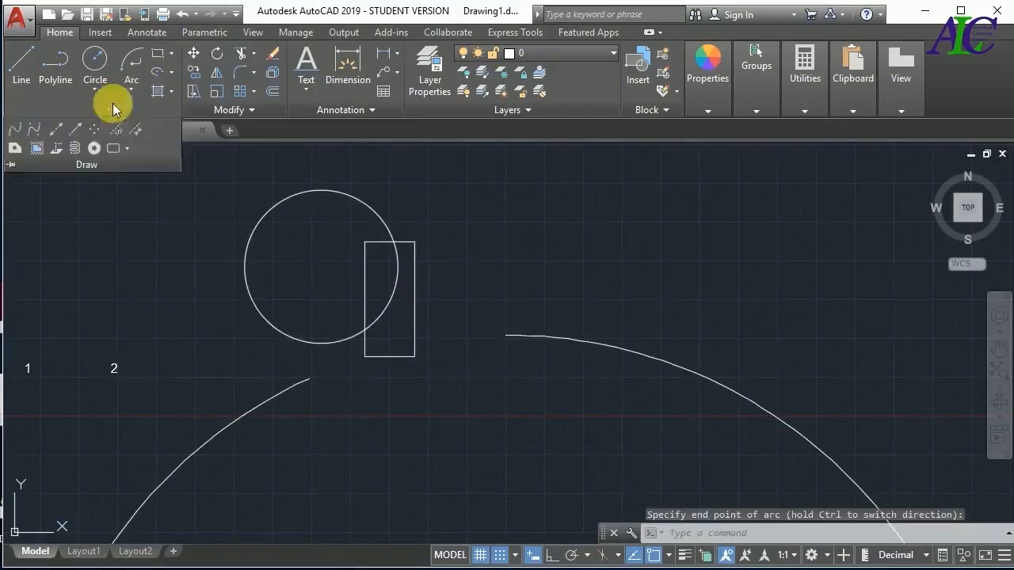
pyautogui.click(127, 148)
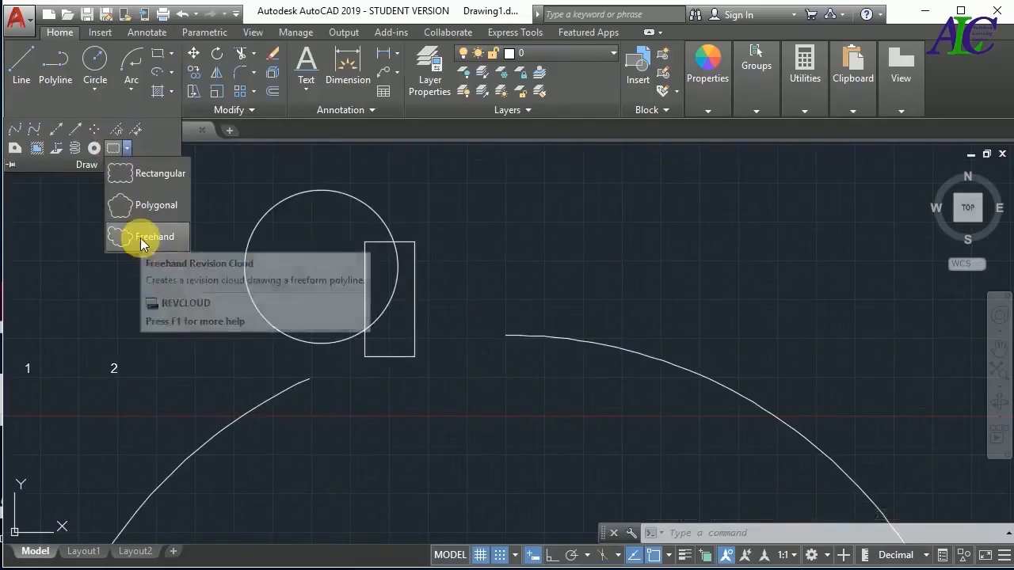
pyautogui.click(152, 173)
pyautogui.click(252, 168)
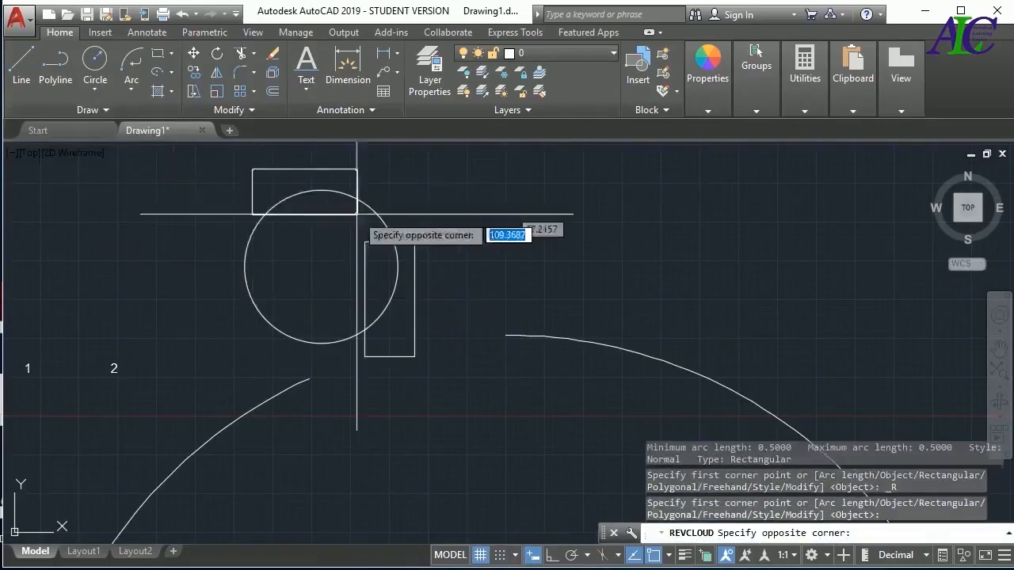
pyautogui.click(519, 385)
pyautogui.scroll(4, 541, 333)
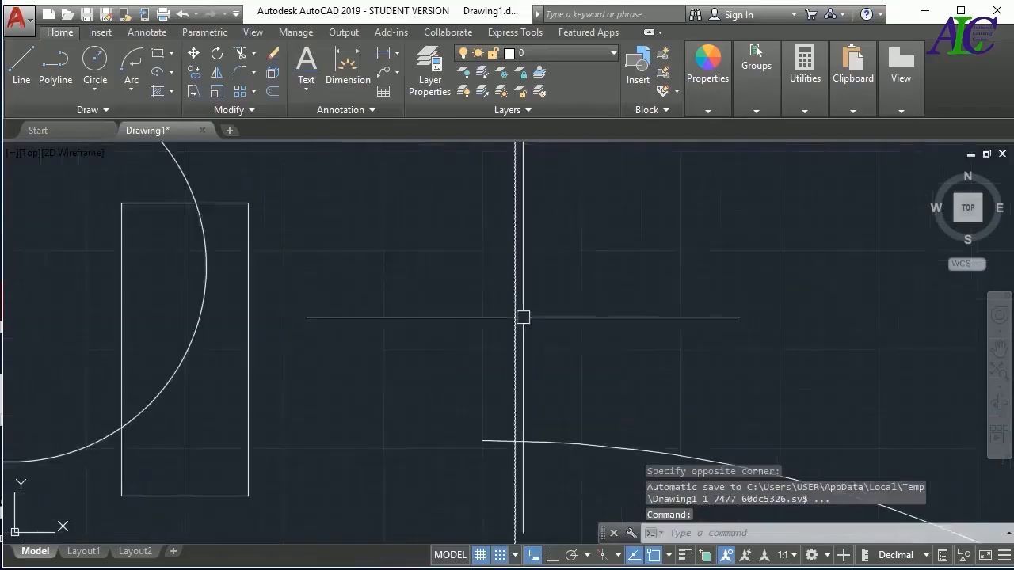
pyautogui.scroll(5, 521, 300)
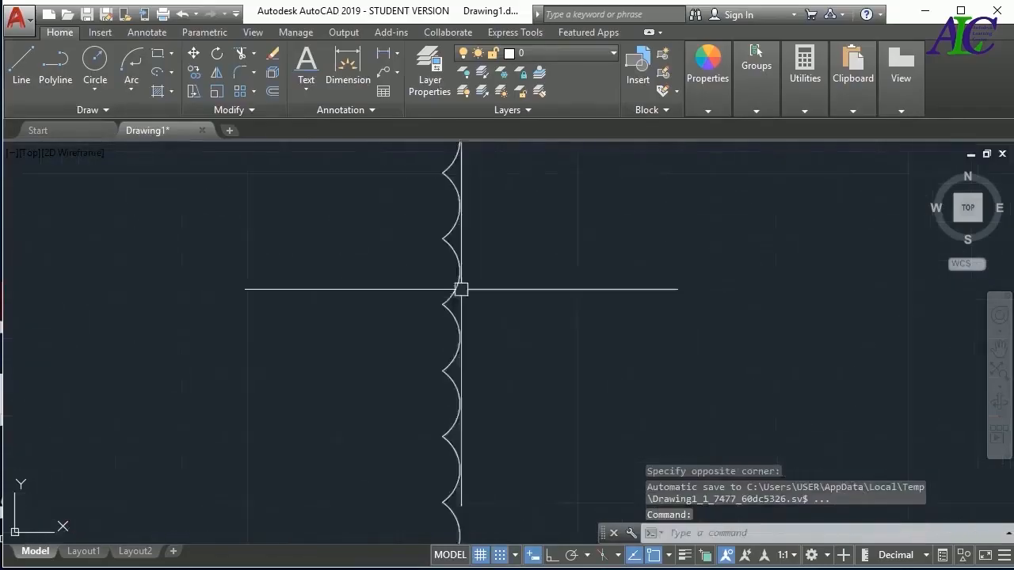
# Erase the revision cloud, circle, rectangle, arc and the numbers 1 and 2
pyautogui.scroll(-8, 611, 317)
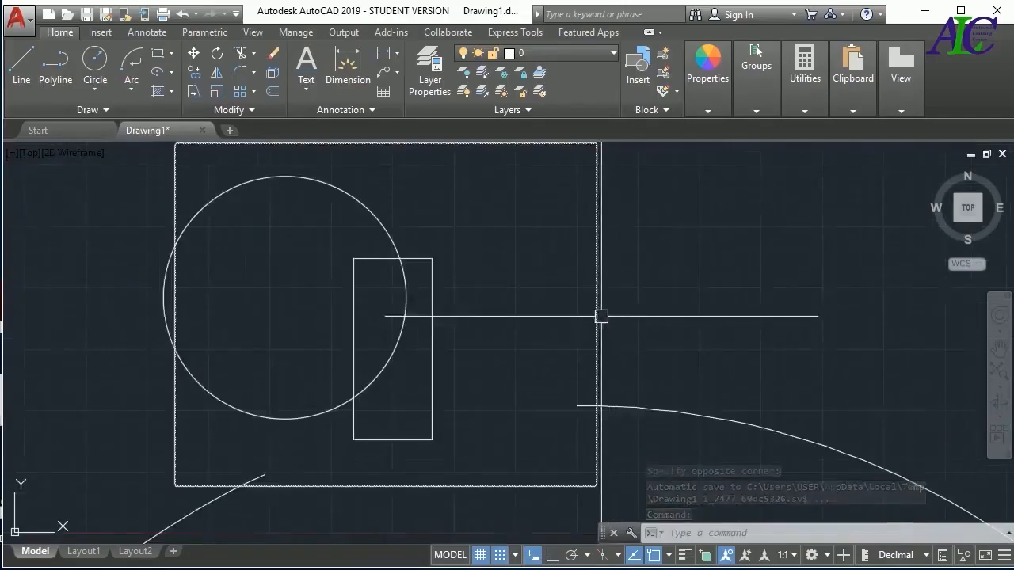
pyautogui.scroll(-3, 373, 274)
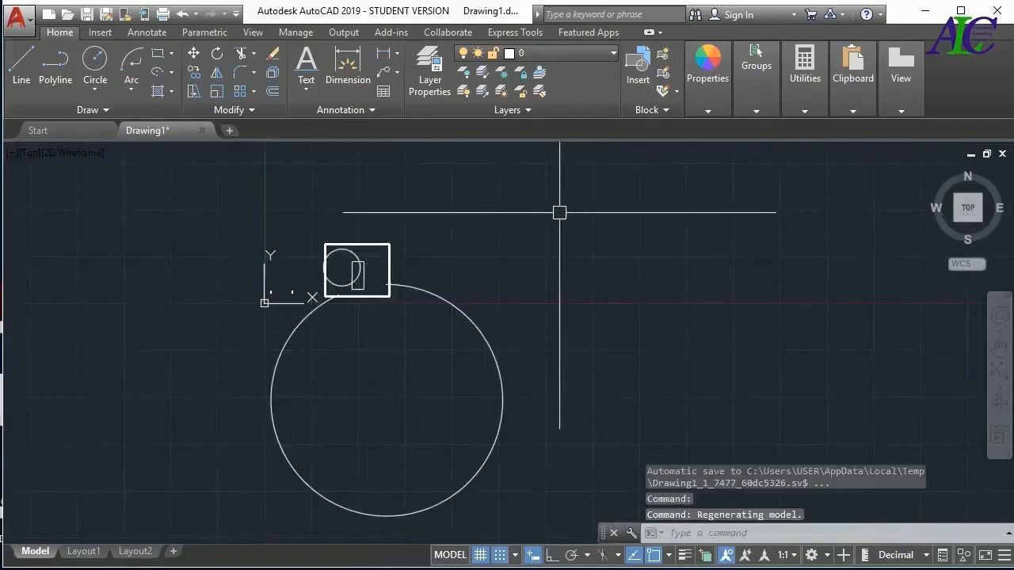
pyautogui.click(614, 210)
pyautogui.click(192, 425)
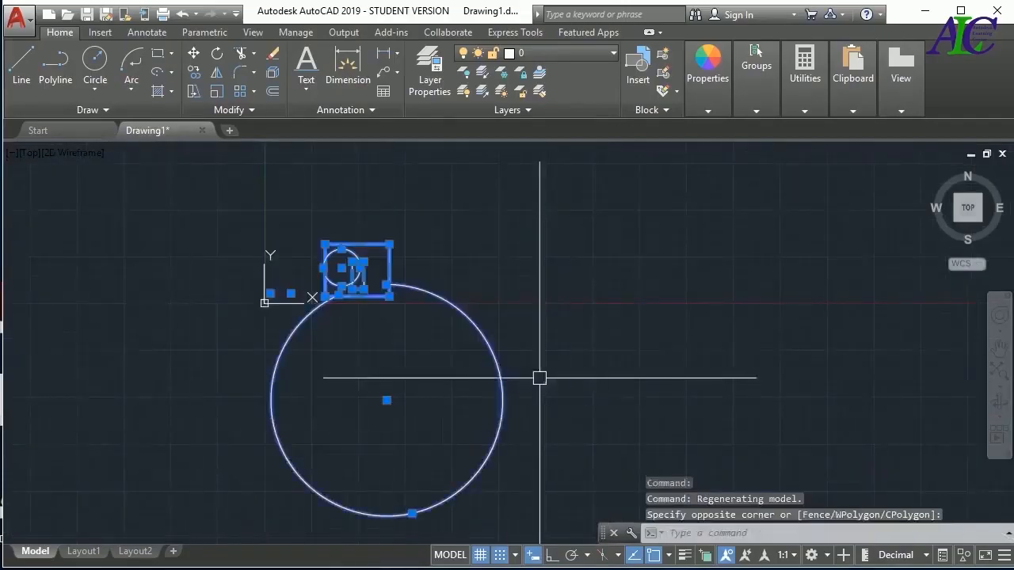
pyautogui.press('Delete')
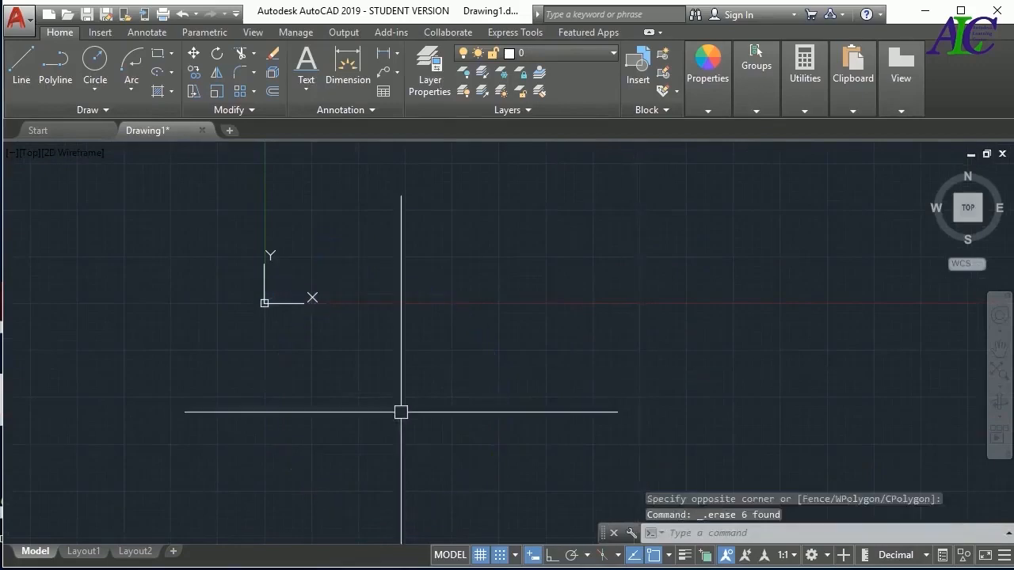
# Draw a long, narrow horizontal rectangle in the empty drawing area
pyautogui.click(170, 91)
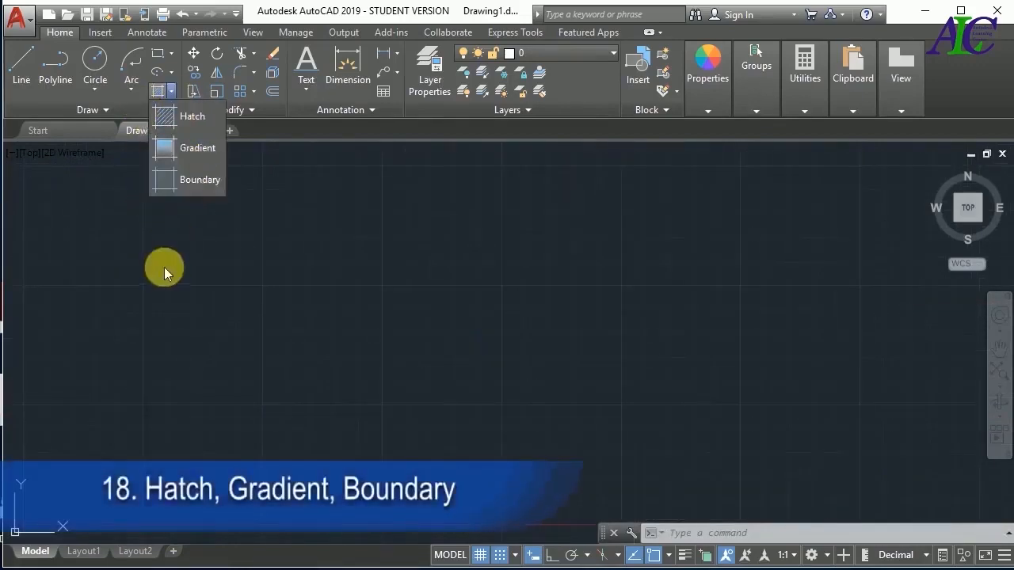
pyautogui.click(157, 56)
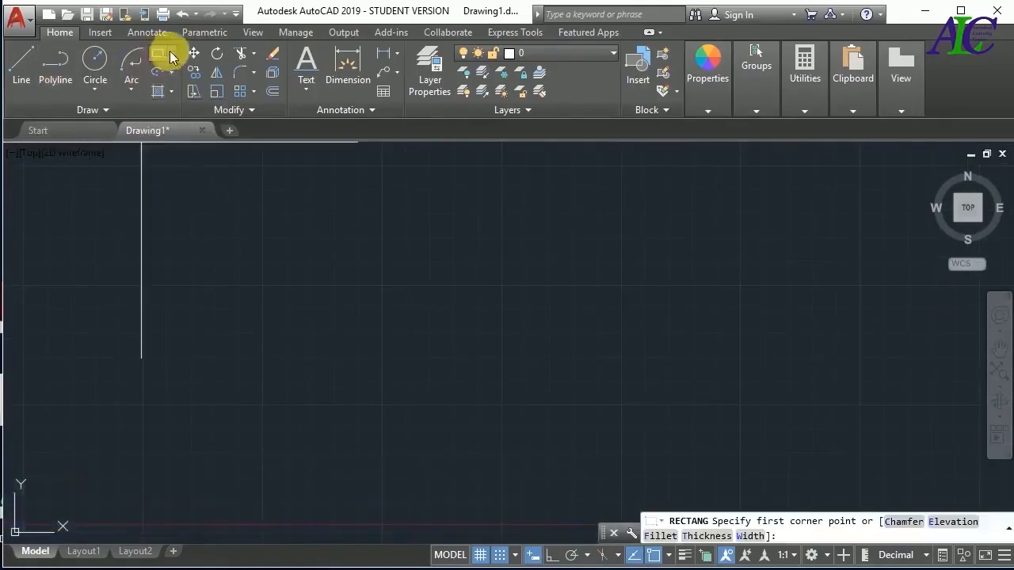
pyautogui.click(170, 52)
pyautogui.click(202, 82)
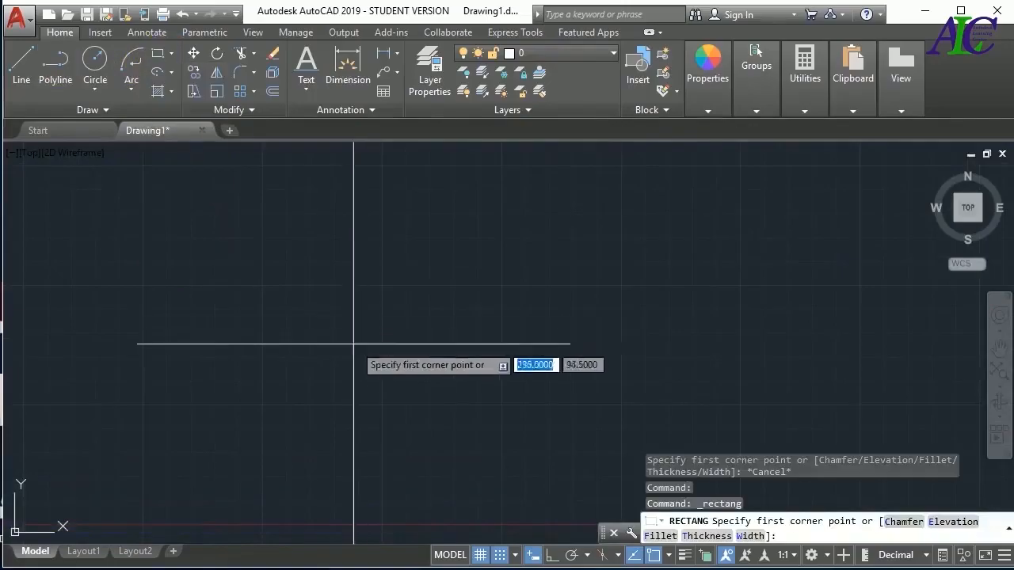
pyautogui.click(276, 245)
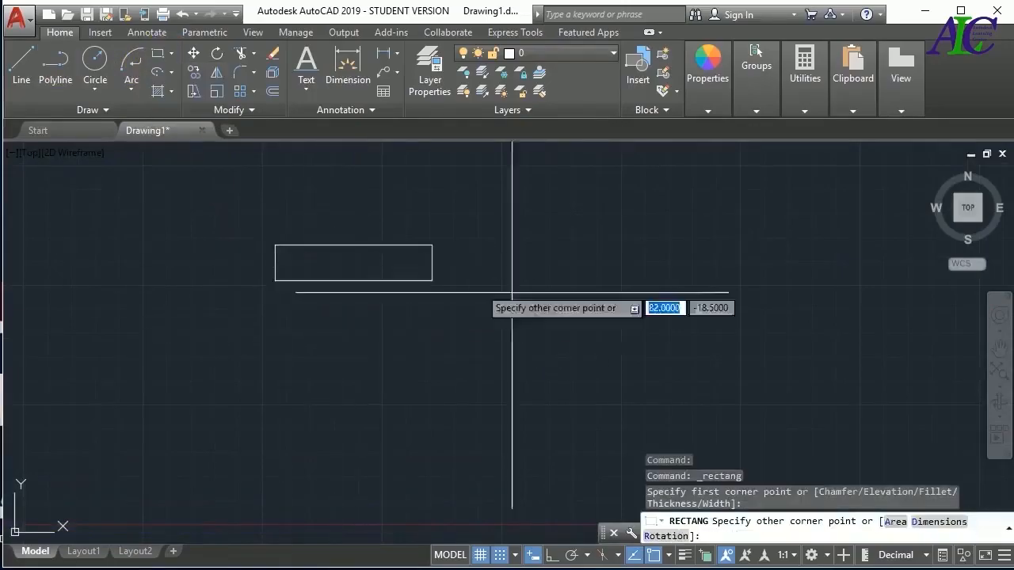
pyautogui.click(820, 293)
pyautogui.press('Escape')
pyautogui.press('Escape')
pyautogui.press('Escape')
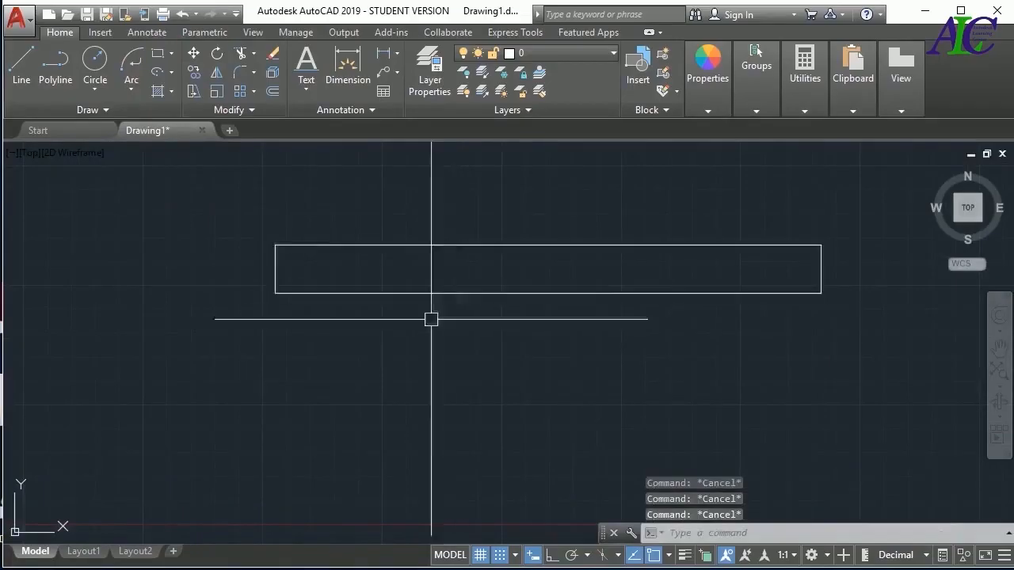
# Hatch the long rectangle with the ANSI32 pattern at a scale of 100
pyautogui.click(171, 92)
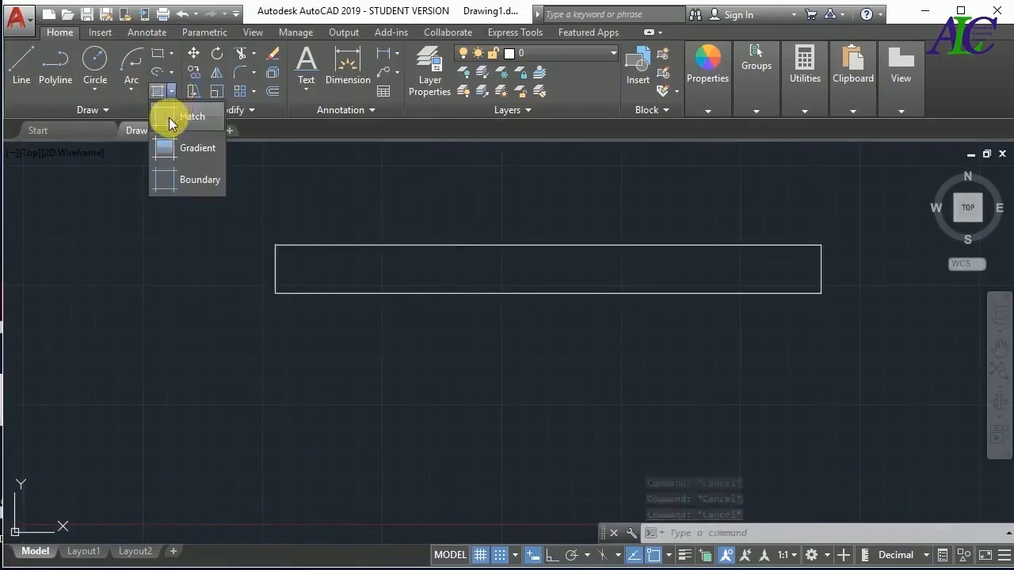
pyautogui.click(170, 118)
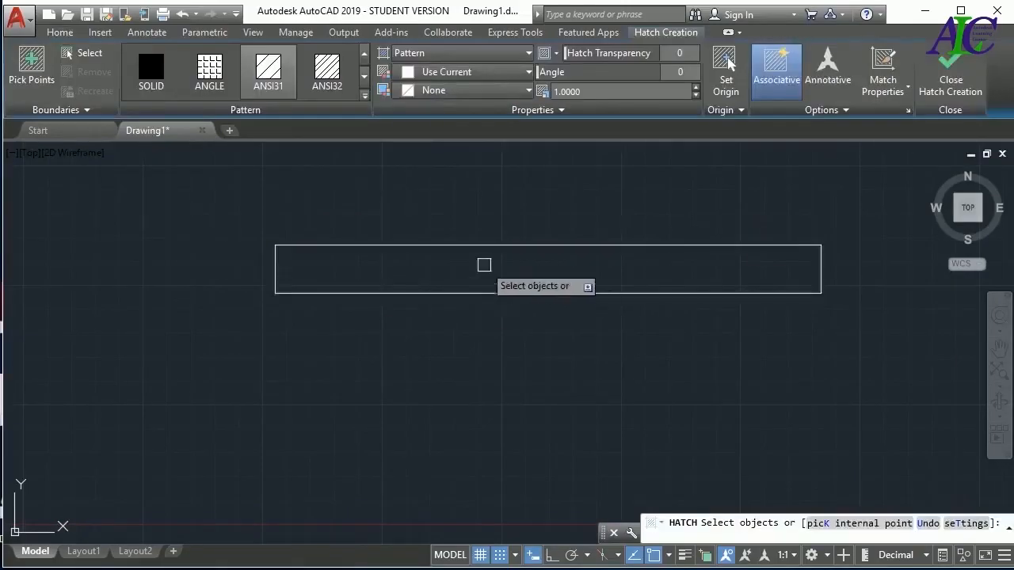
pyautogui.click(528, 246)
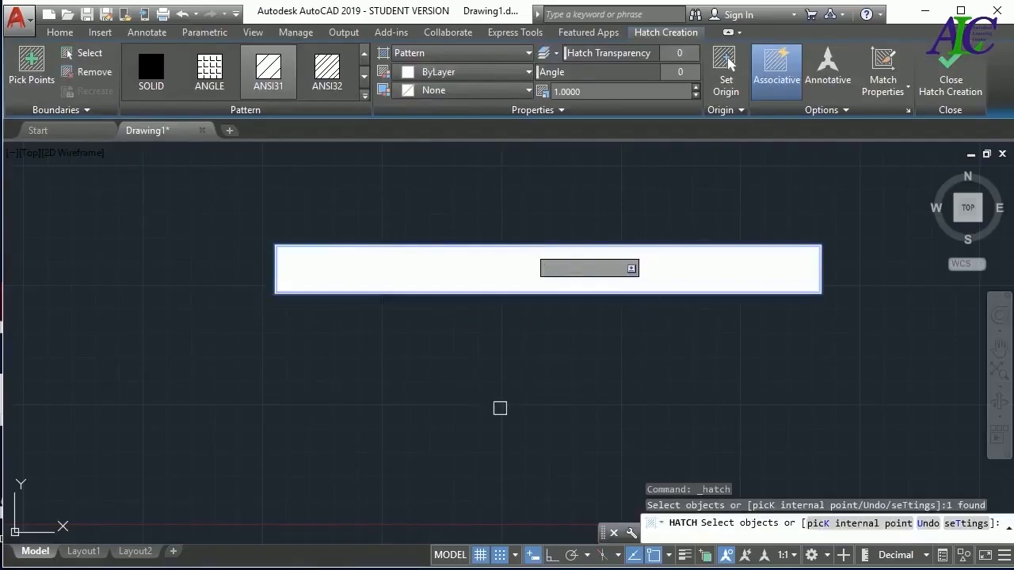
pyautogui.click(210, 69)
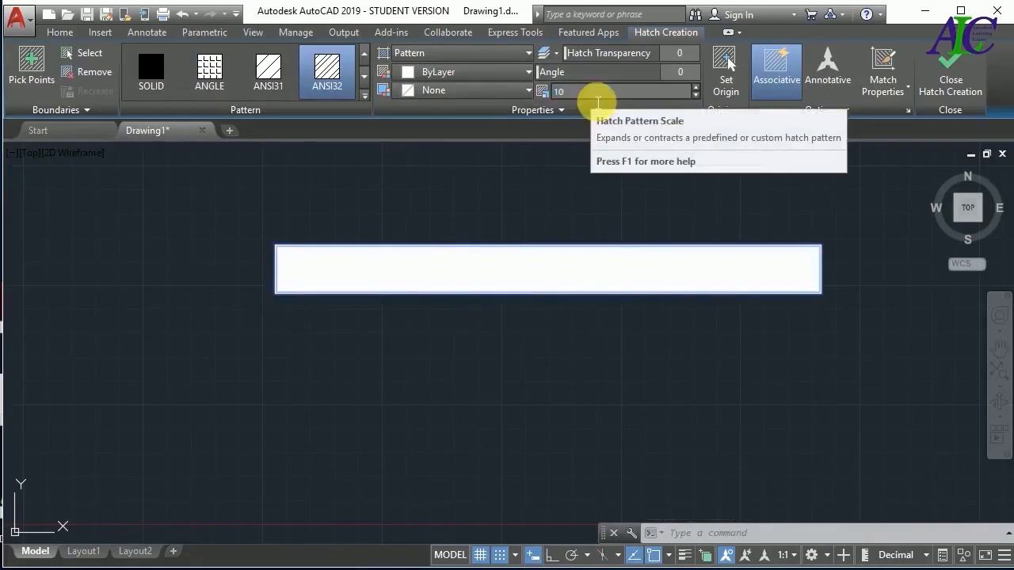
pyautogui.press('Return')
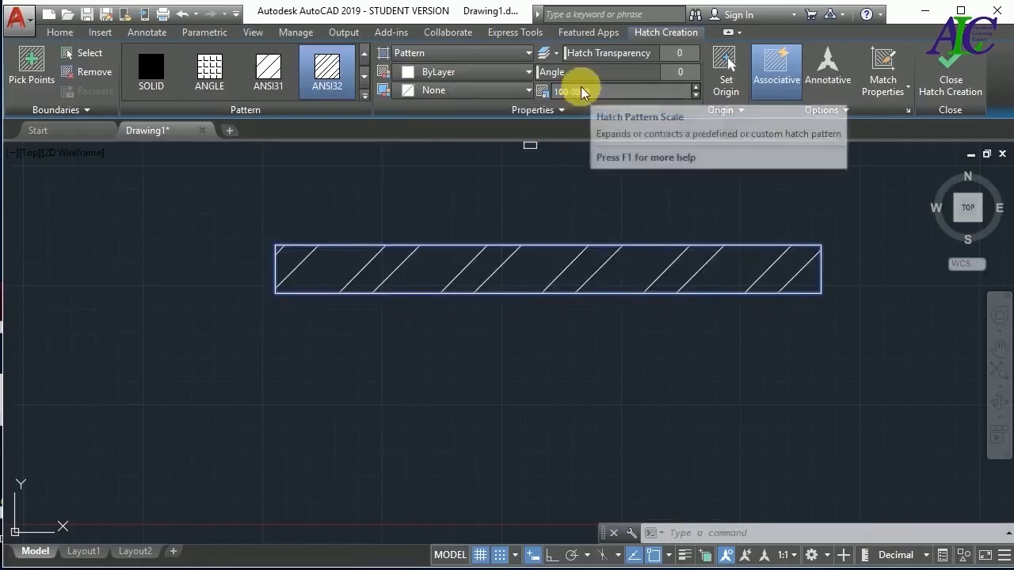
# Try the ANSI31, ANGLE, SOLID, AR-B816 and AR-B816C patterns on the rectangle's hatch
pyautogui.click(269, 70)
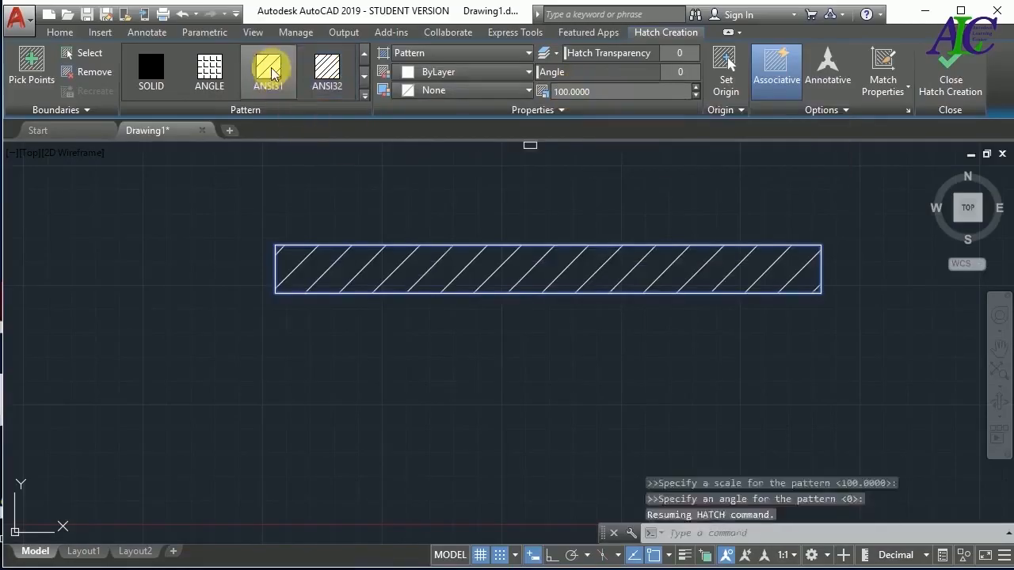
pyautogui.click(210, 78)
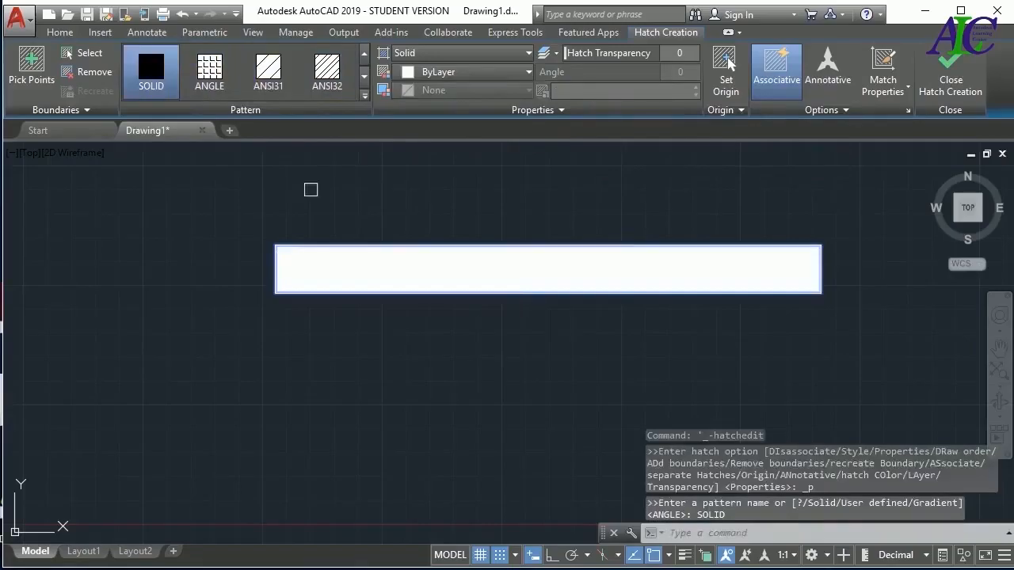
pyautogui.click(363, 95)
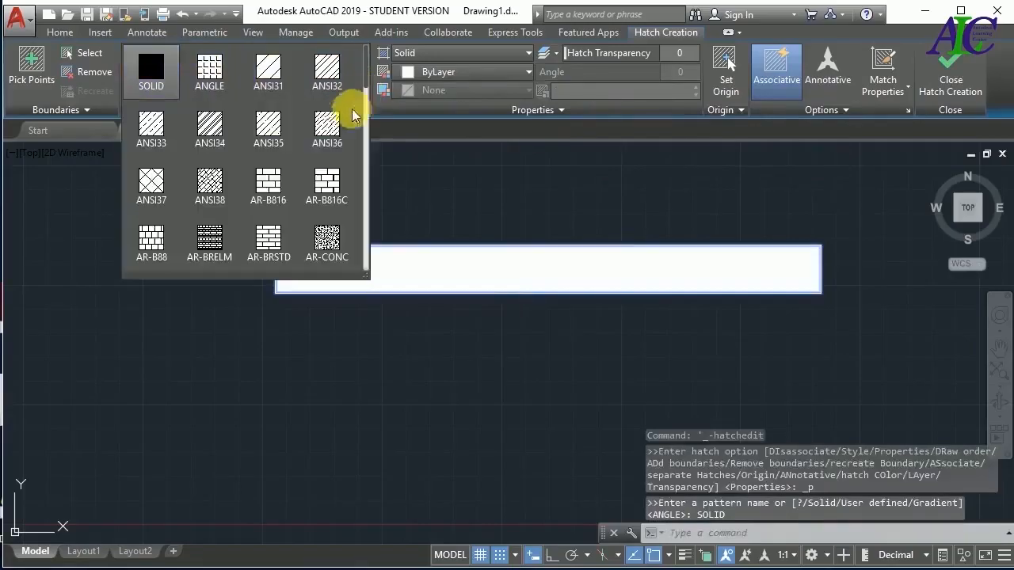
pyautogui.click(267, 181)
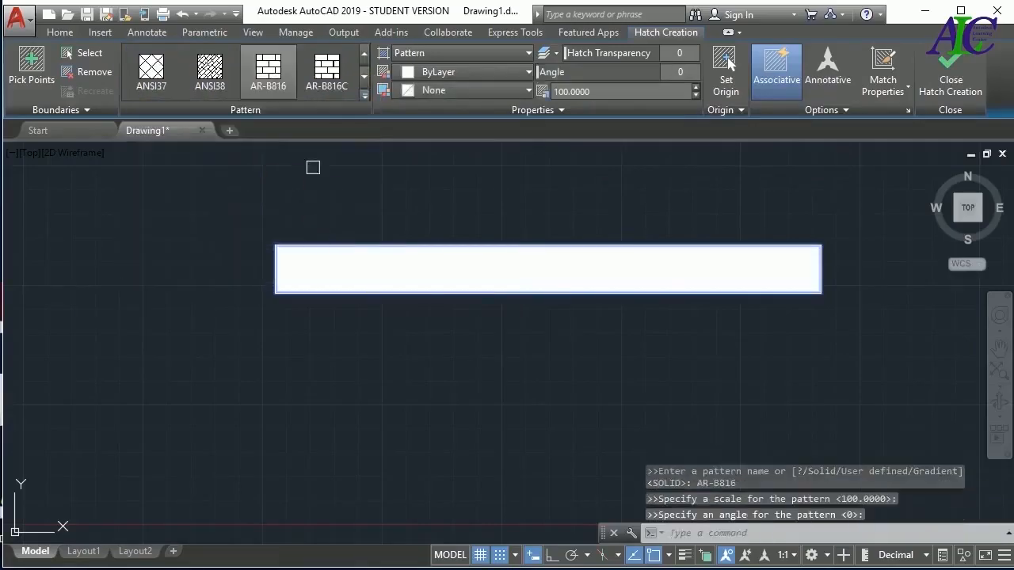
pyautogui.click(327, 73)
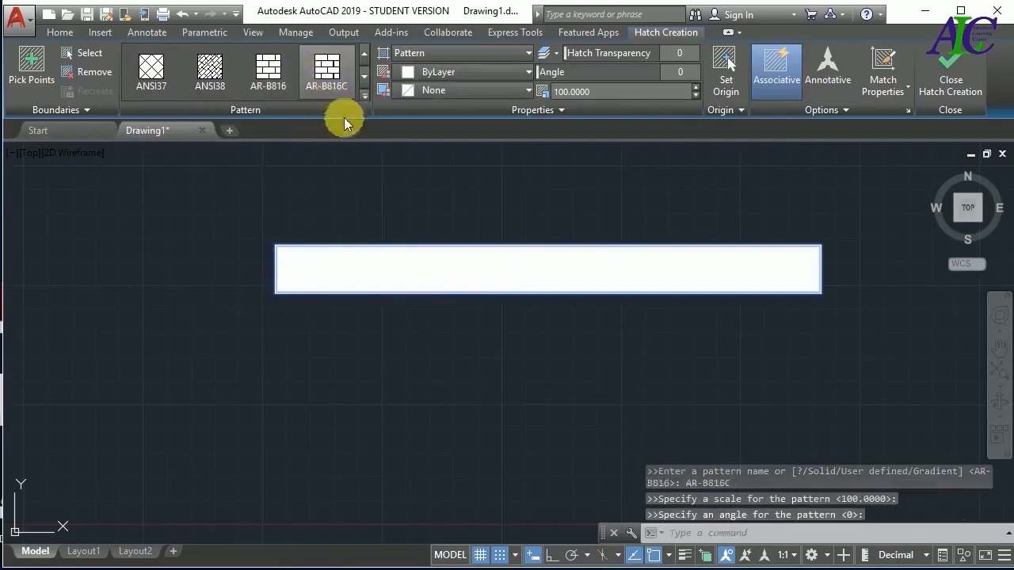
# Set the rectangle's hatch to the ANSI37 pattern at a scale of 50 and finish the hatch
pyautogui.click(365, 98)
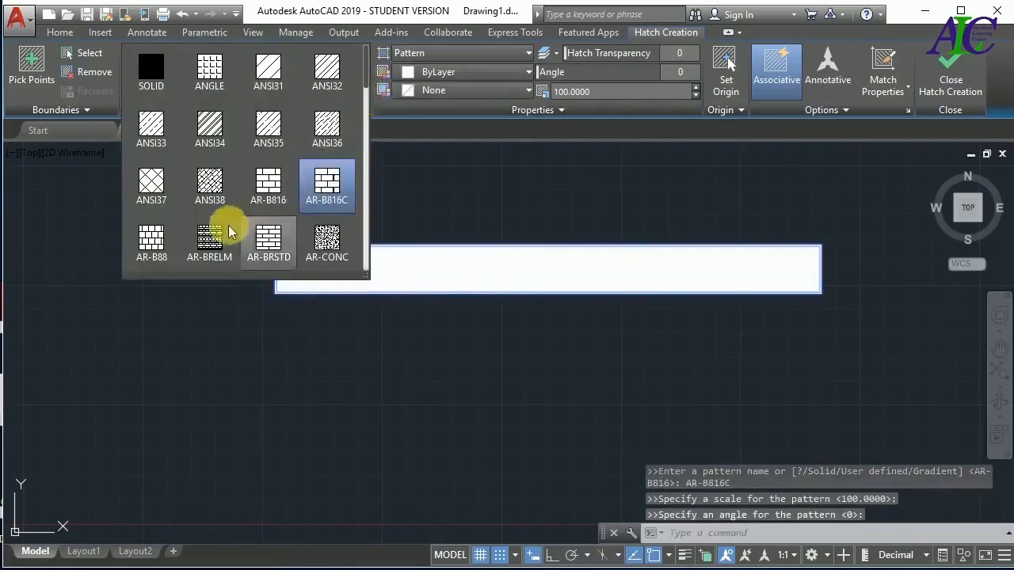
pyautogui.click(150, 190)
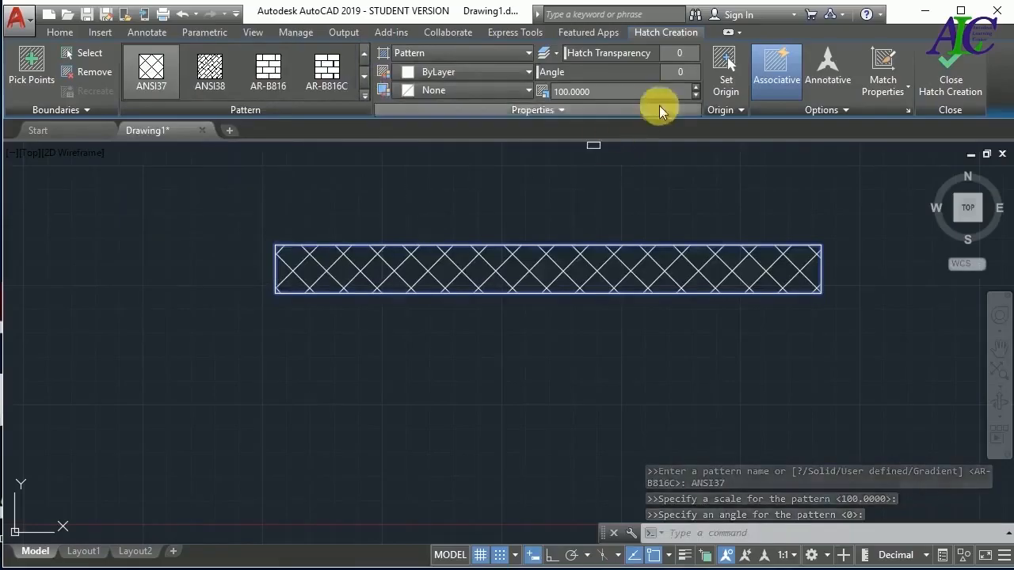
pyautogui.click(630, 100)
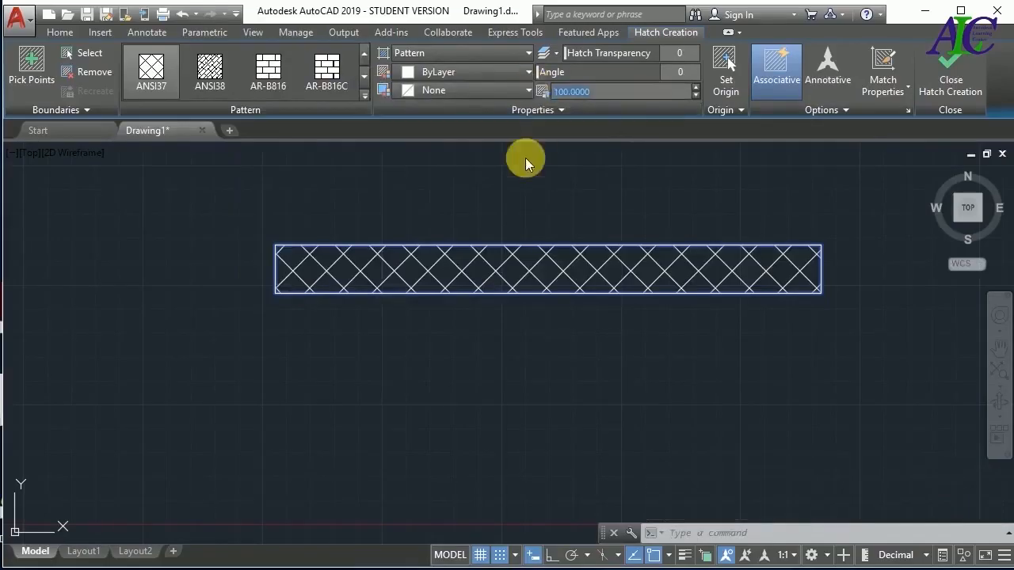
pyautogui.press('Return')
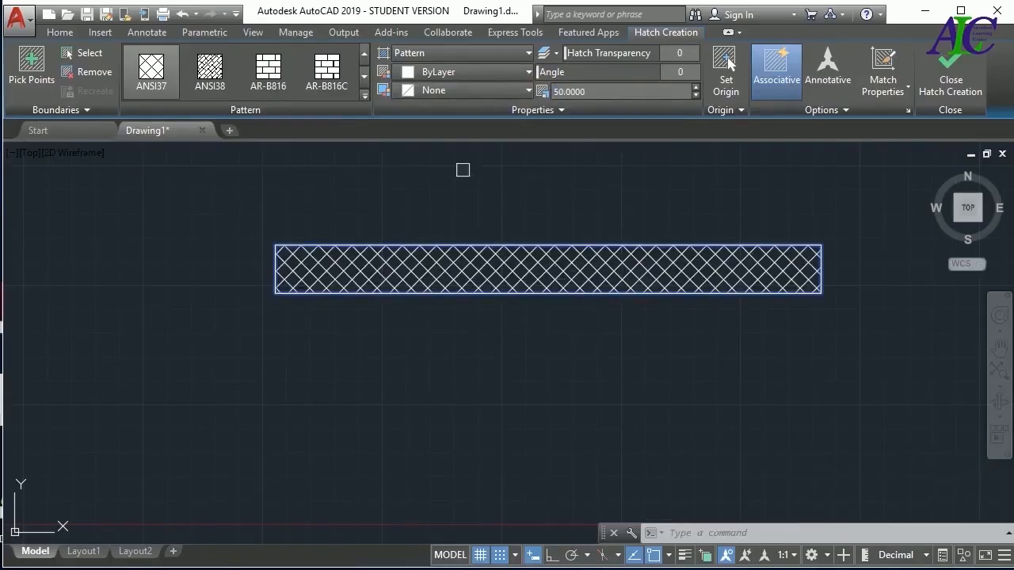
pyautogui.press('Escape')
# Set the hatch's background colour to bright red 237,31,36 and its pattern colour to dark red 153,27,30
pyautogui.click(604, 267)
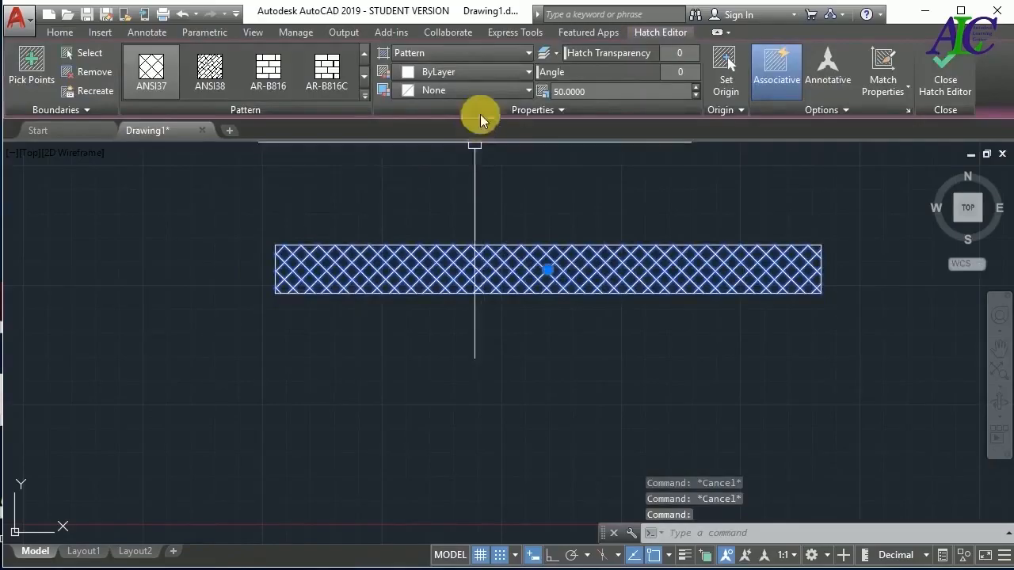
pyautogui.click(527, 91)
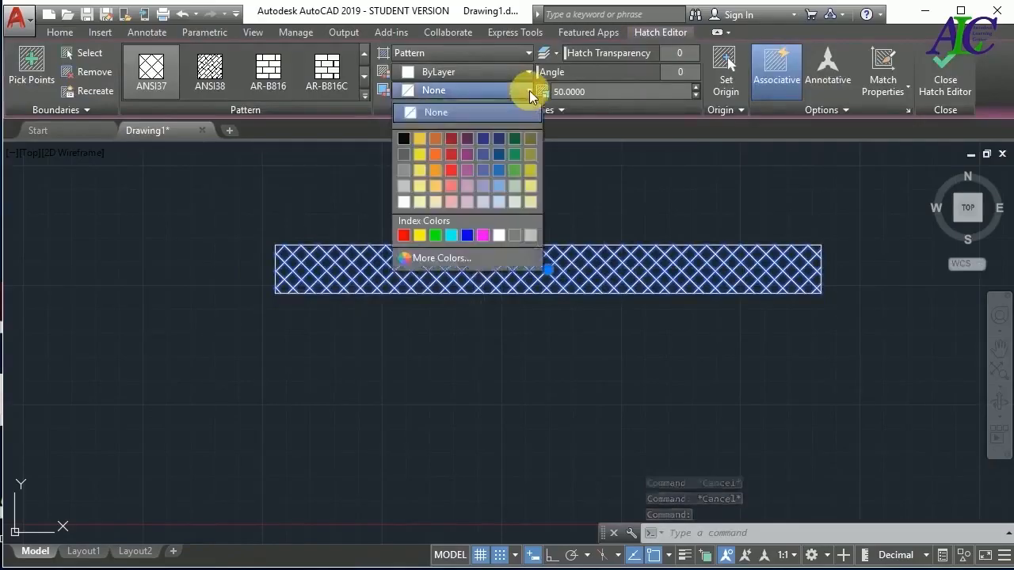
pyautogui.click(453, 138)
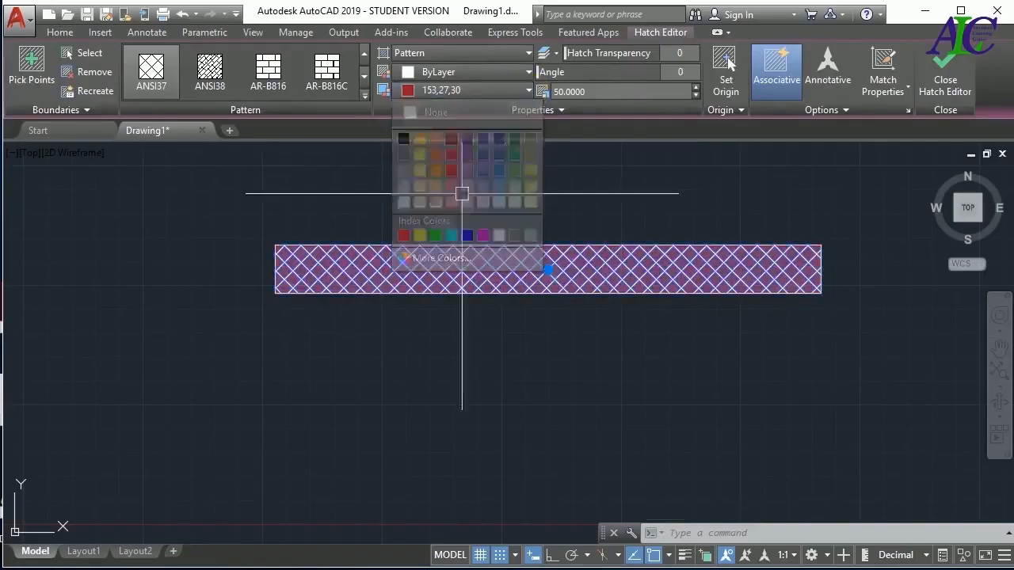
pyautogui.click(506, 92)
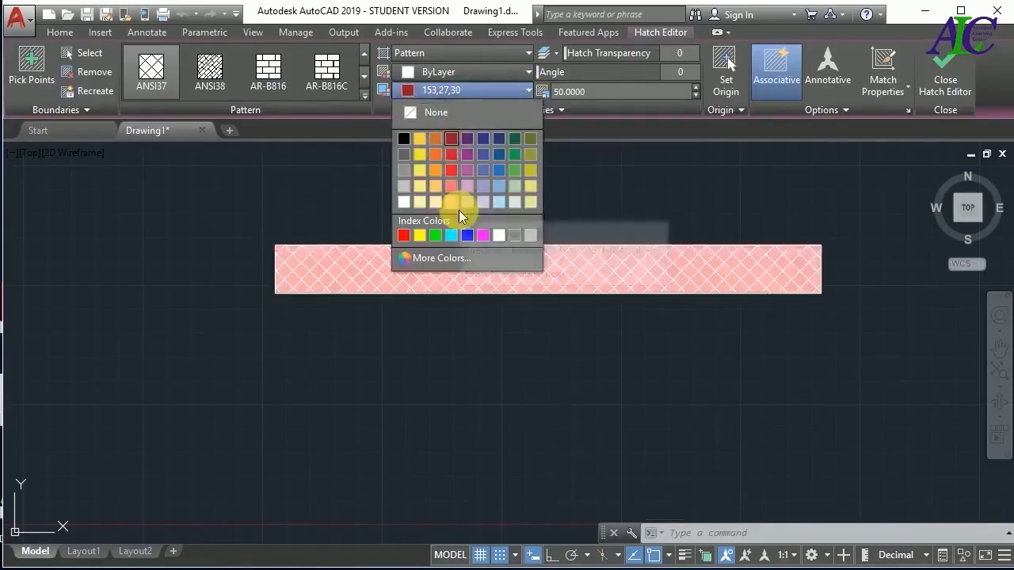
pyautogui.click(452, 174)
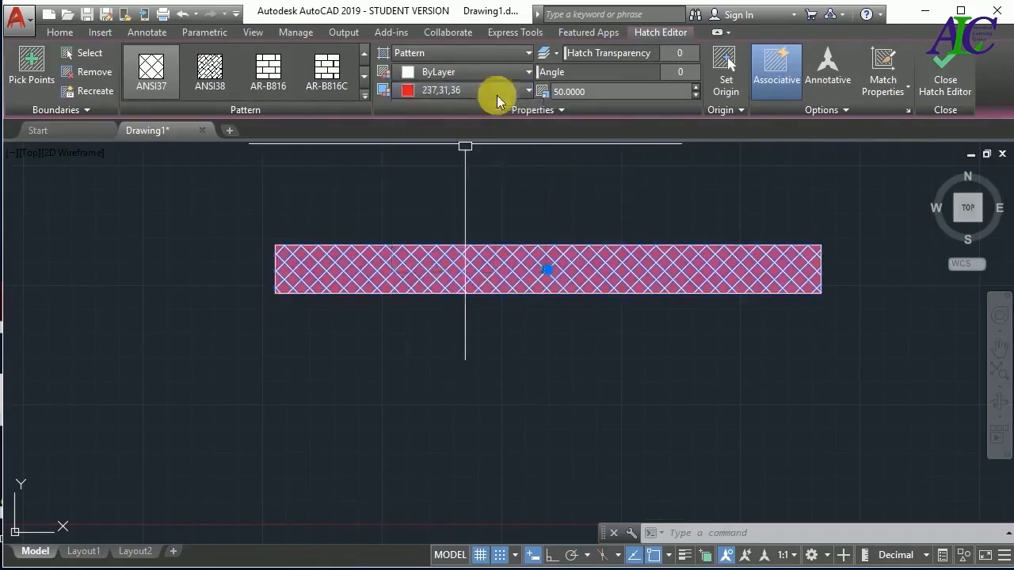
pyautogui.click(519, 73)
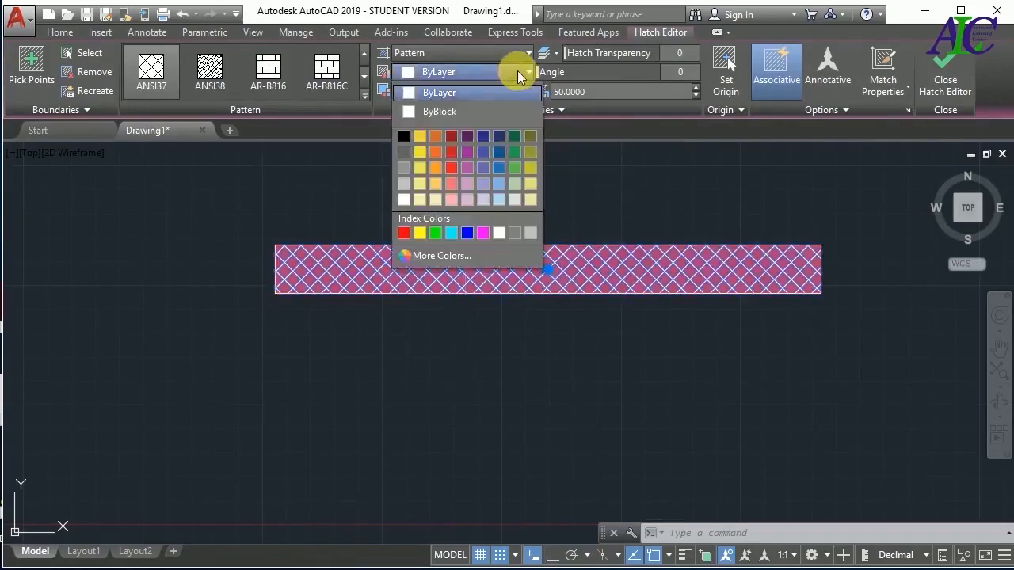
pyautogui.click(449, 137)
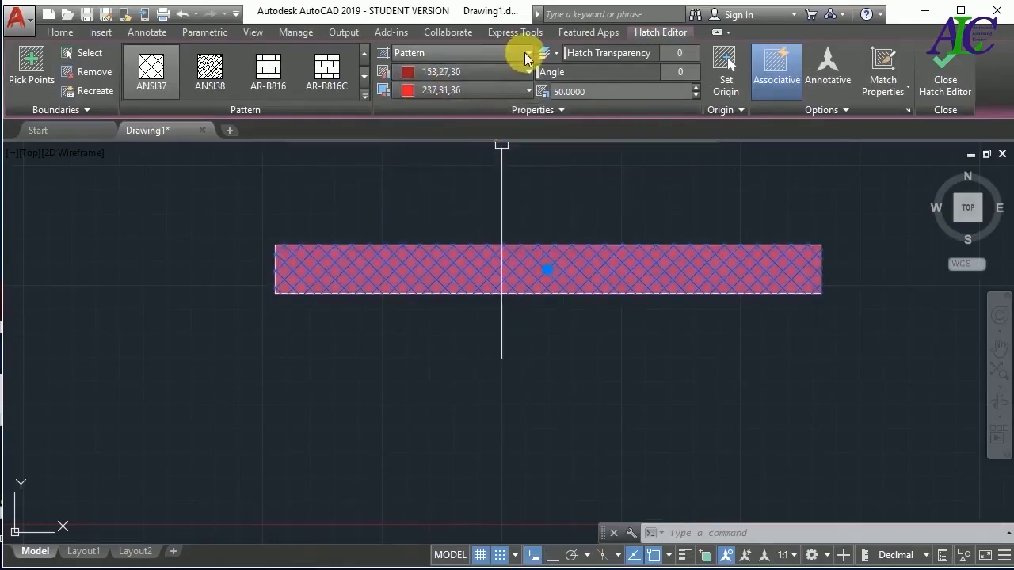
# Preview the alternative hatch types such as Gradient, keep Pattern, and finish editing the hatch
pyautogui.click(487, 59)
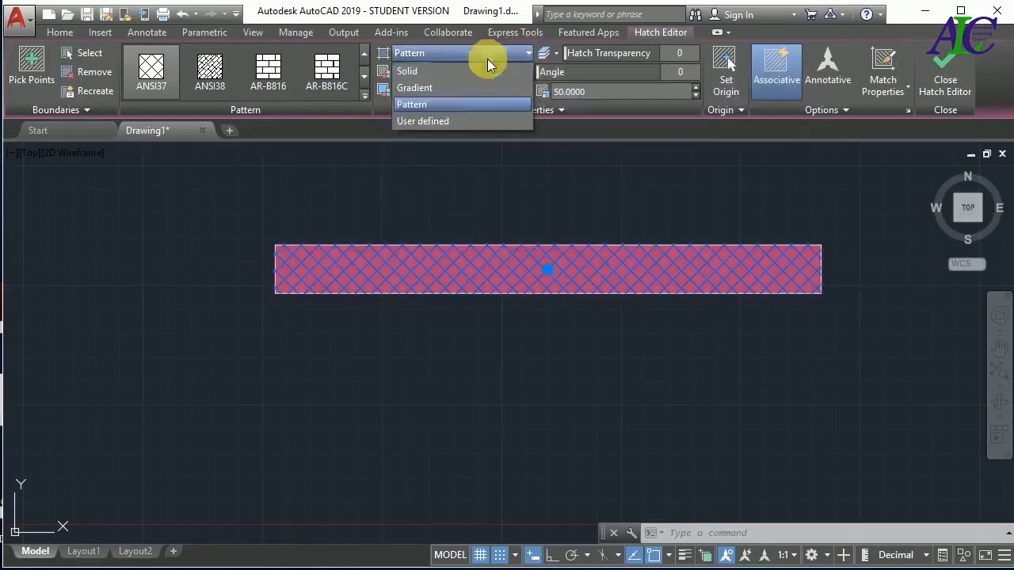
pyautogui.click(444, 108)
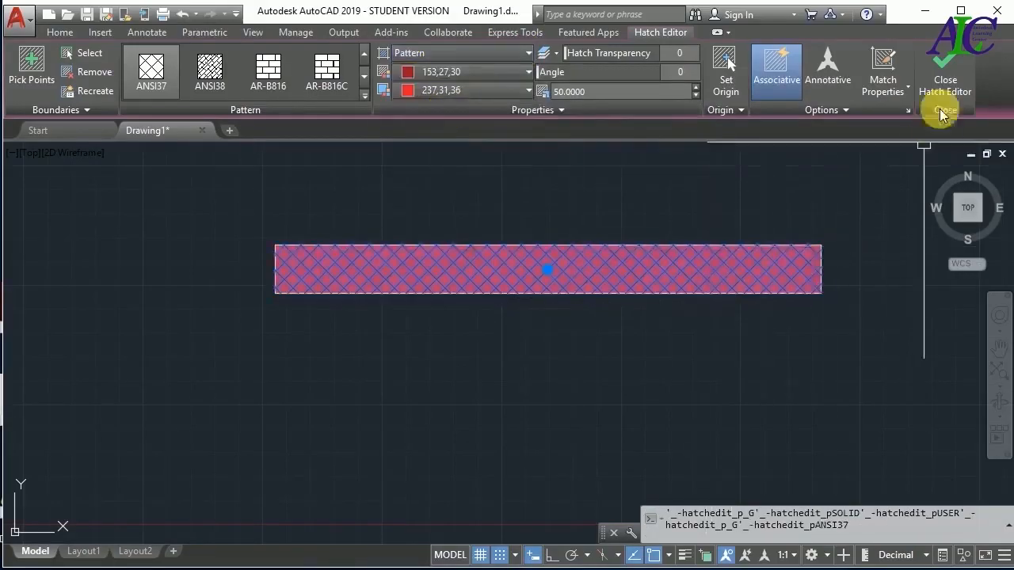
pyautogui.click(945, 75)
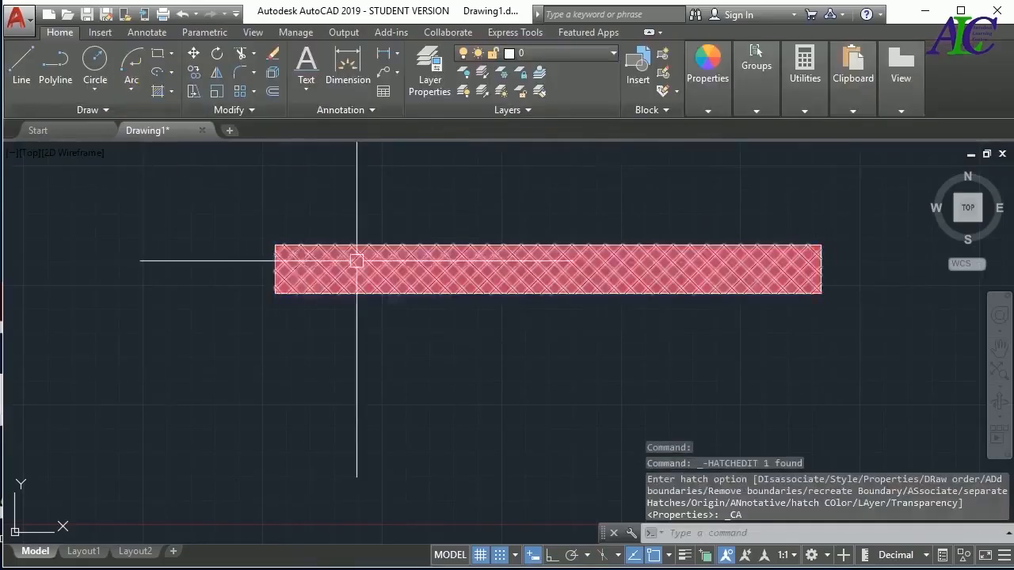
# Erase the hatch and fill the rectangle with a blue-to-yellow GR_LINEAR gradient instead
pyautogui.click(355, 261)
pyautogui.press('Delete')
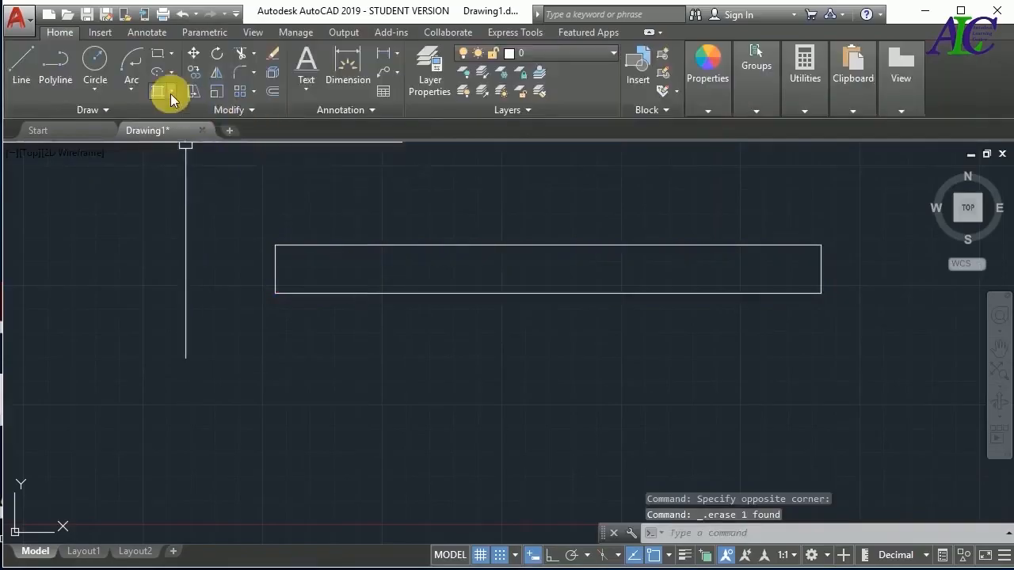
pyautogui.click(171, 92)
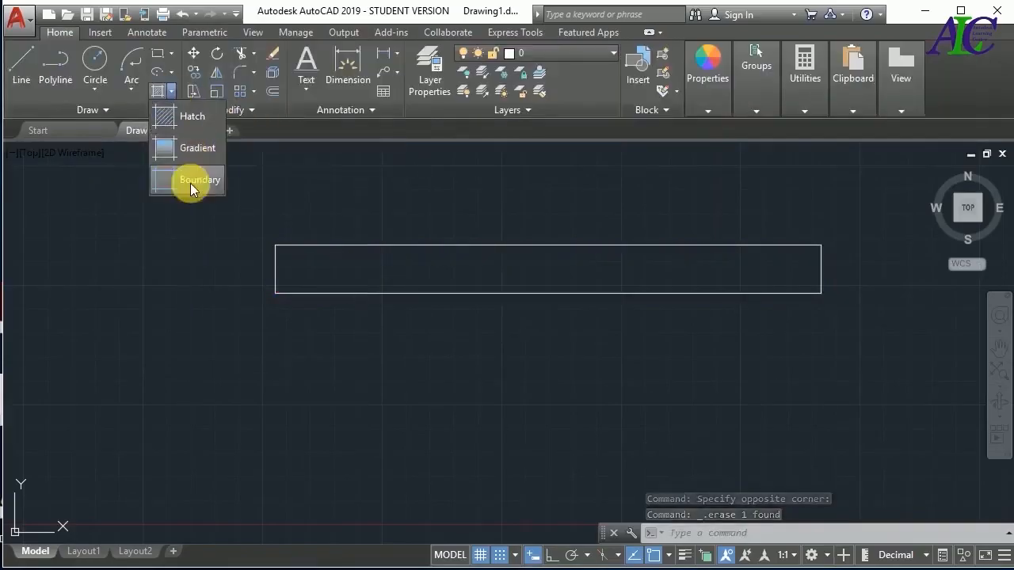
pyautogui.click(193, 151)
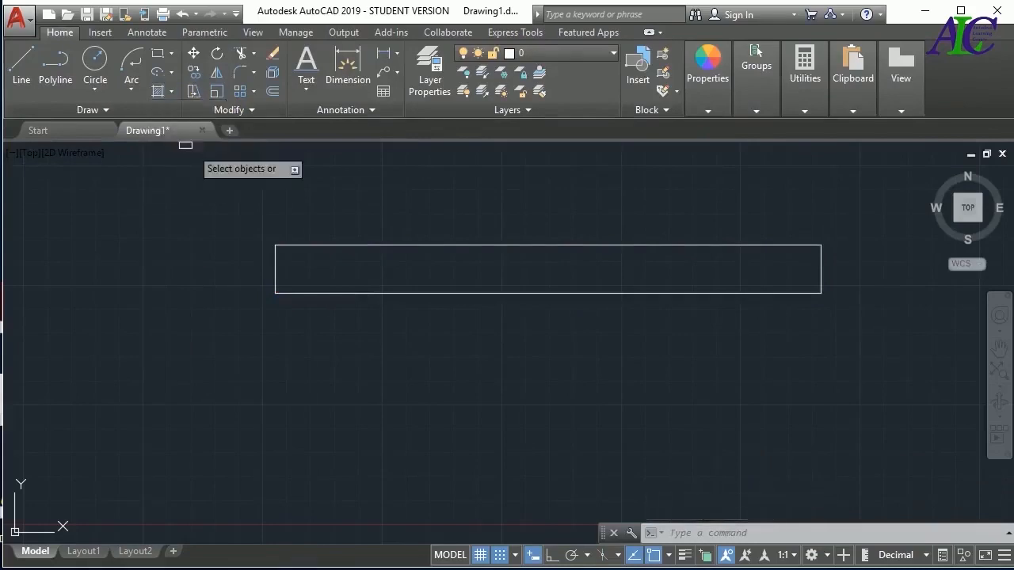
pyautogui.click(473, 247)
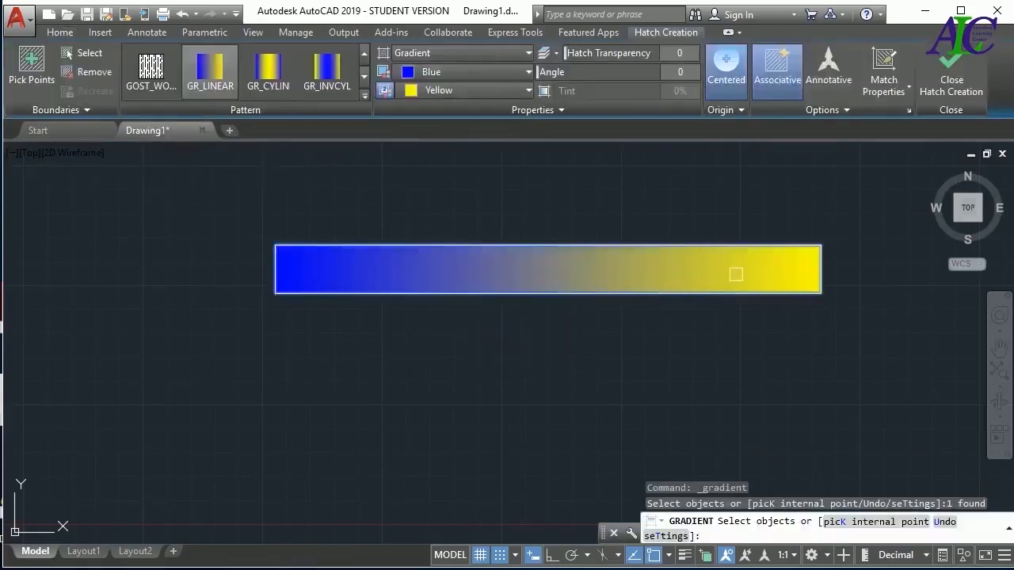
# Try the GR_CYLIN, GR_INVCYL and GR_INVCUR gradient styles on the rectangle's fill
pyautogui.click(268, 79)
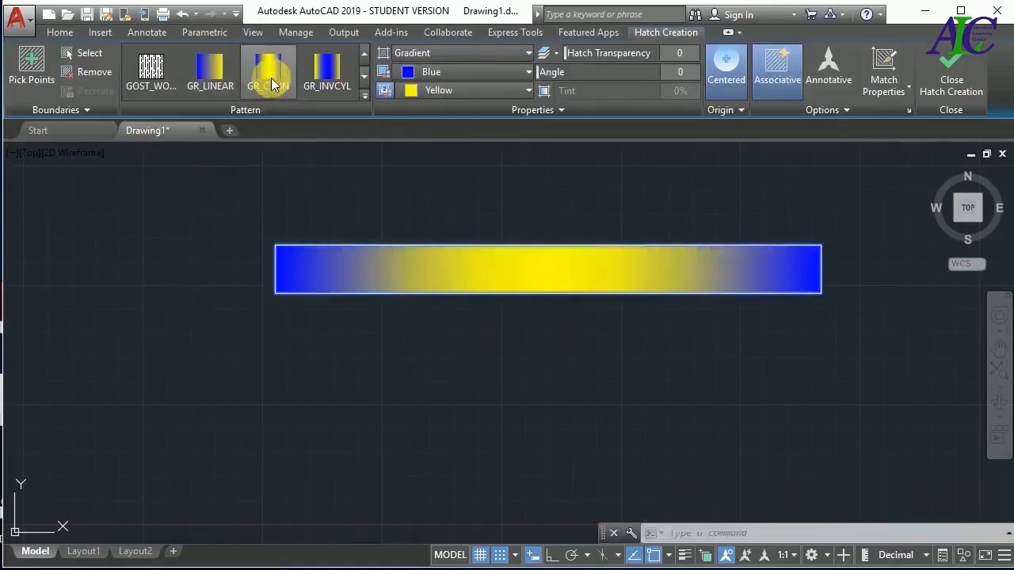
pyautogui.click(331, 87)
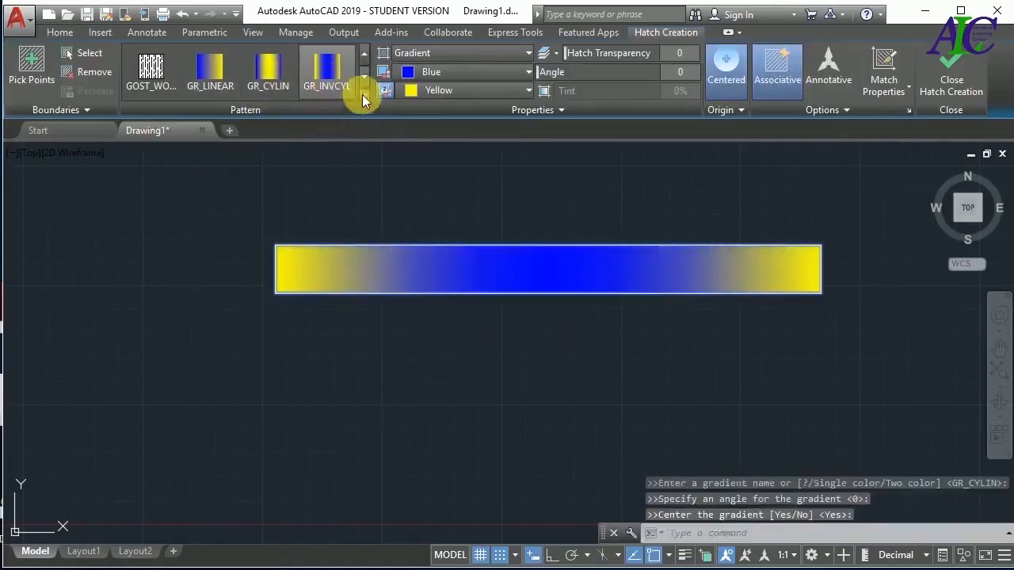
pyautogui.click(363, 99)
pyautogui.click(213, 187)
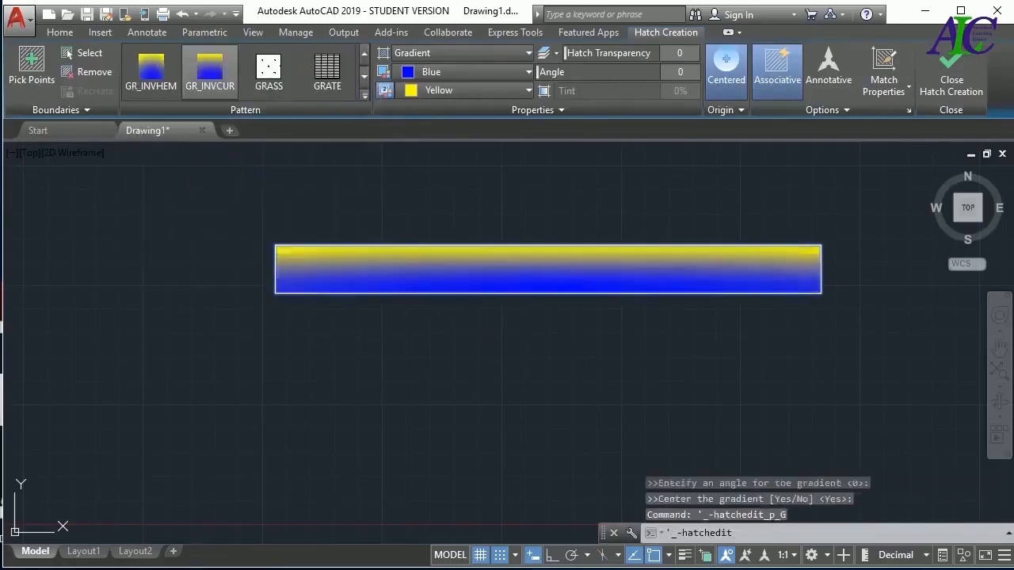
# Change the rectangle's fill to the GRATE and GRASS patterns, and pick another pattern from the pattern library
pyautogui.click(326, 70)
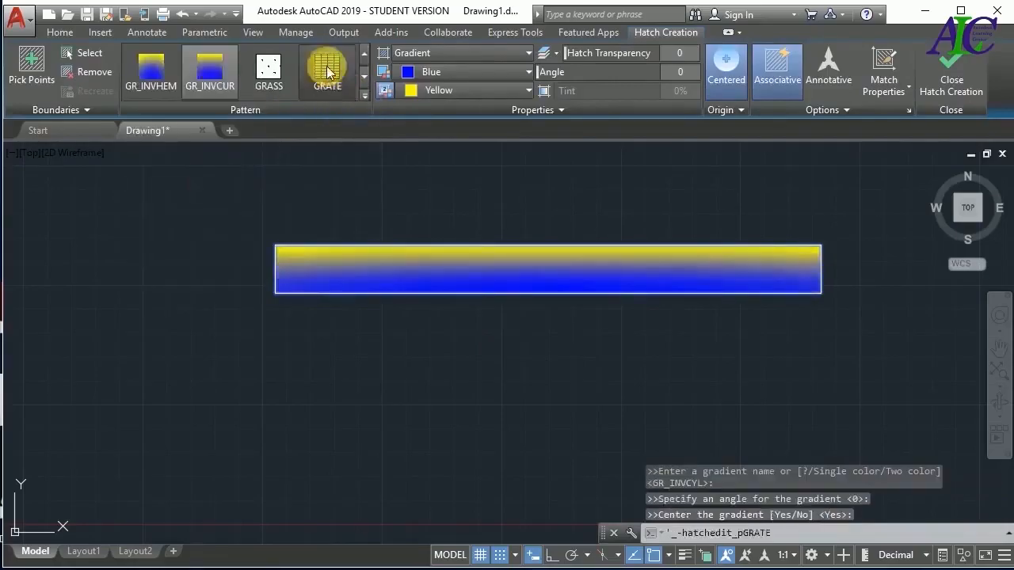
pyautogui.click(270, 70)
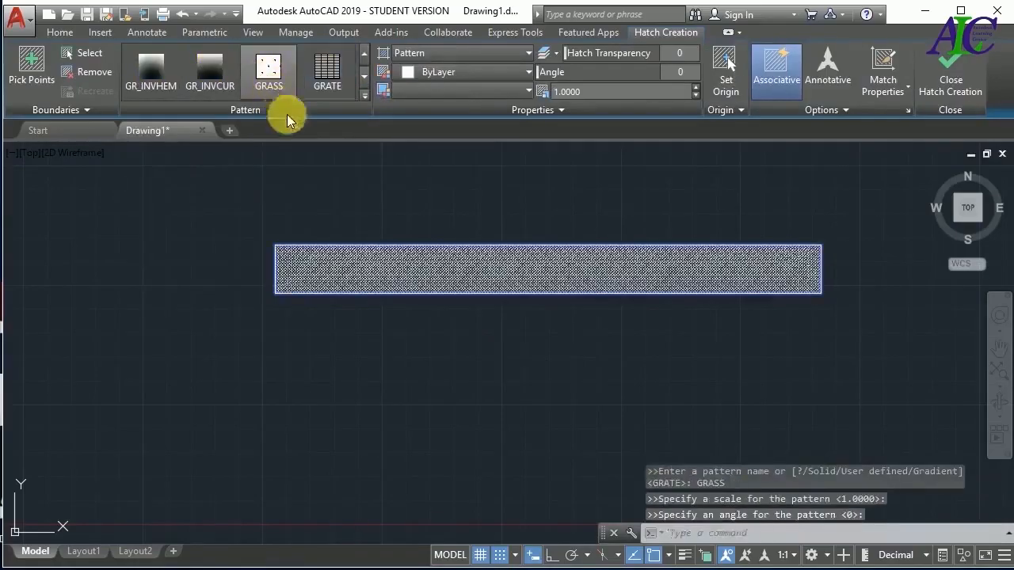
pyautogui.click(364, 99)
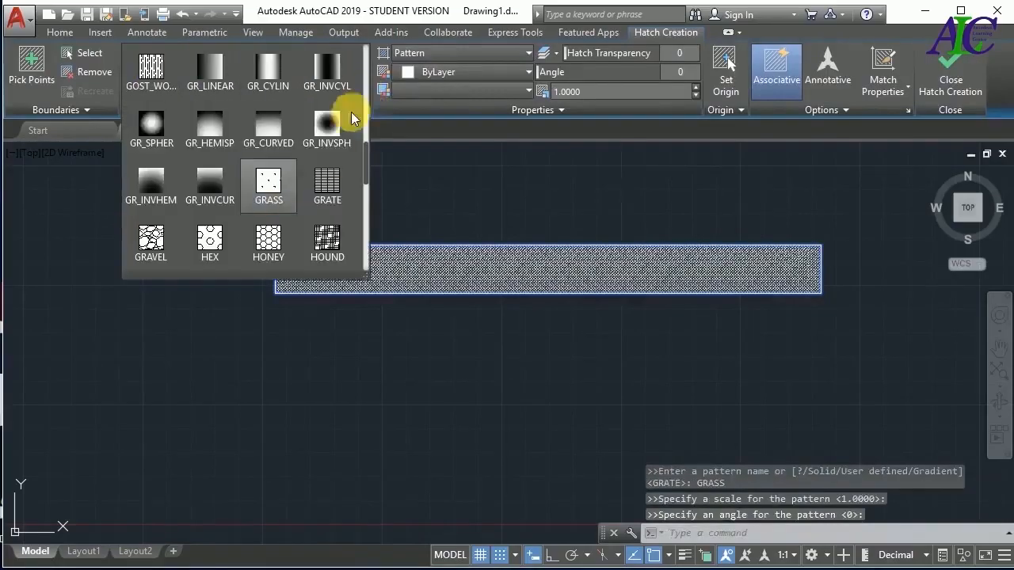
pyautogui.click(290, 236)
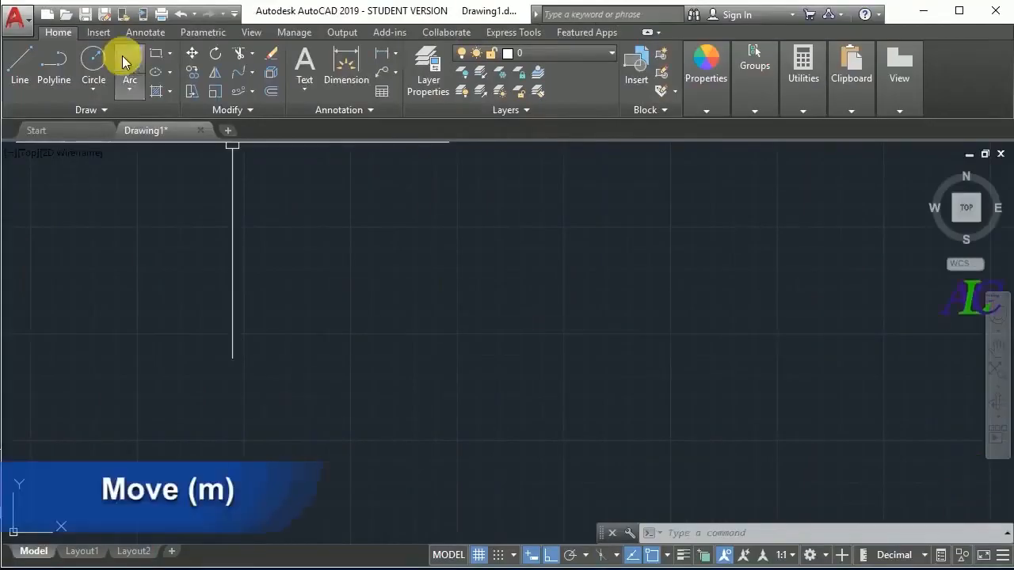
# Draw a small circle in the upper part of the empty drawing area
pyautogui.click(102, 56)
pyautogui.click(252, 259)
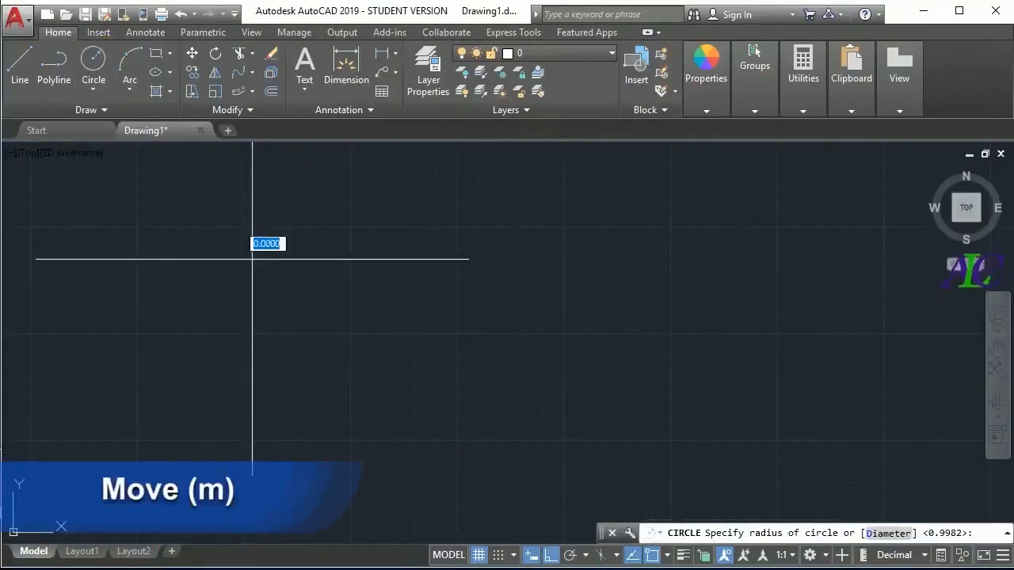
pyautogui.click(291, 307)
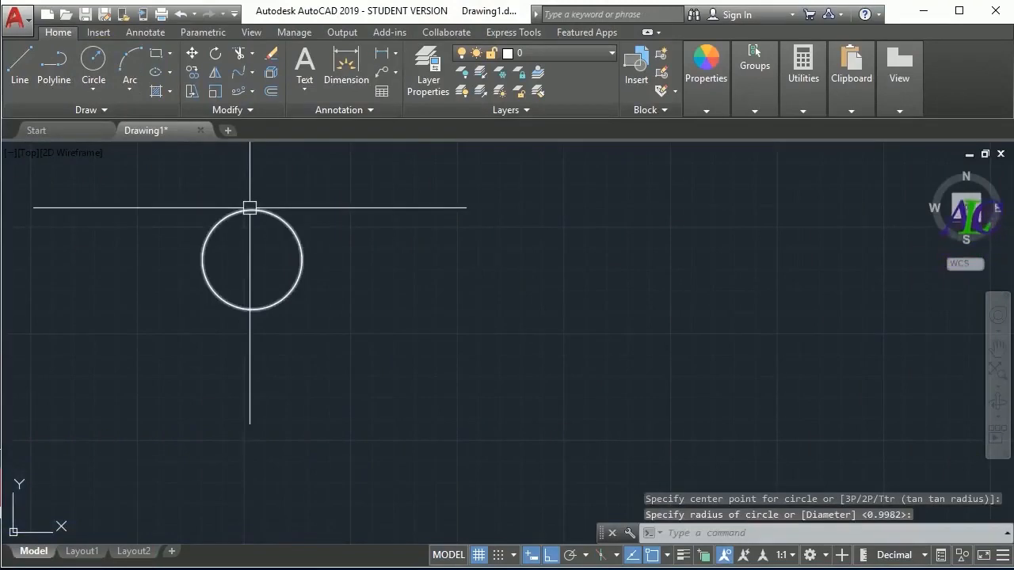
# Move the circle 25 units horizontally to the right, using its center as the base point
pyautogui.write('M')
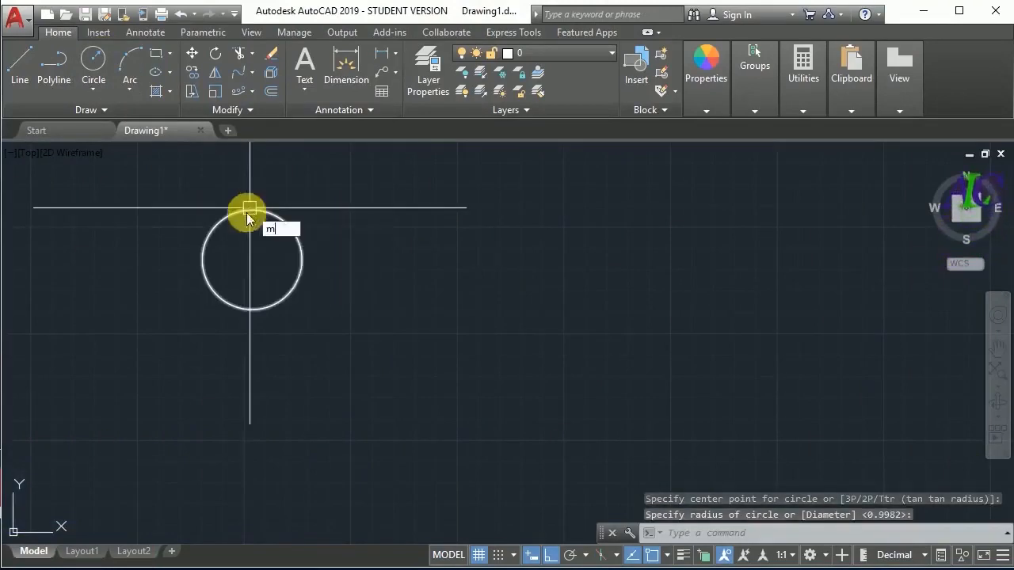
pyautogui.press('Return')
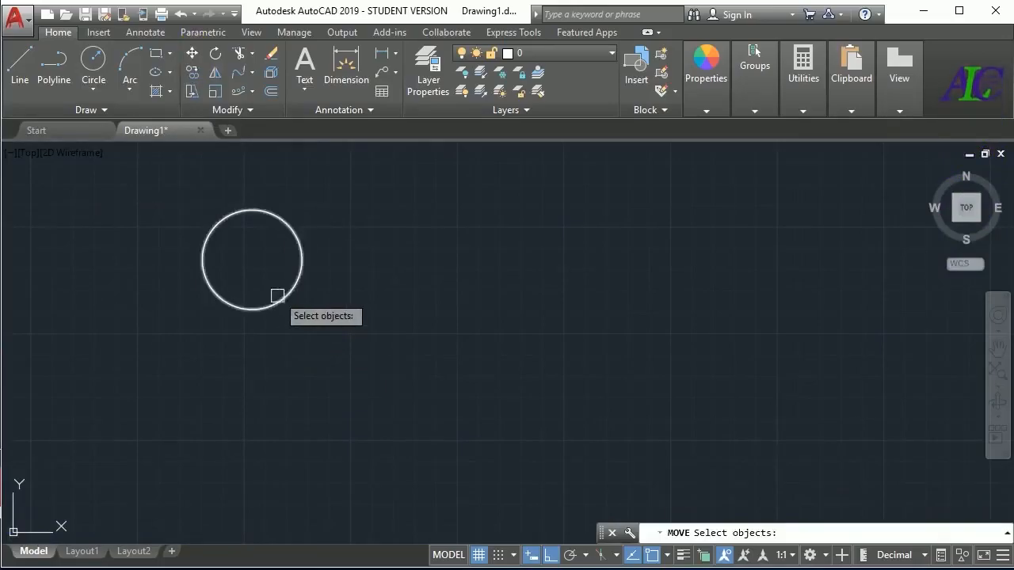
pyautogui.click(278, 298)
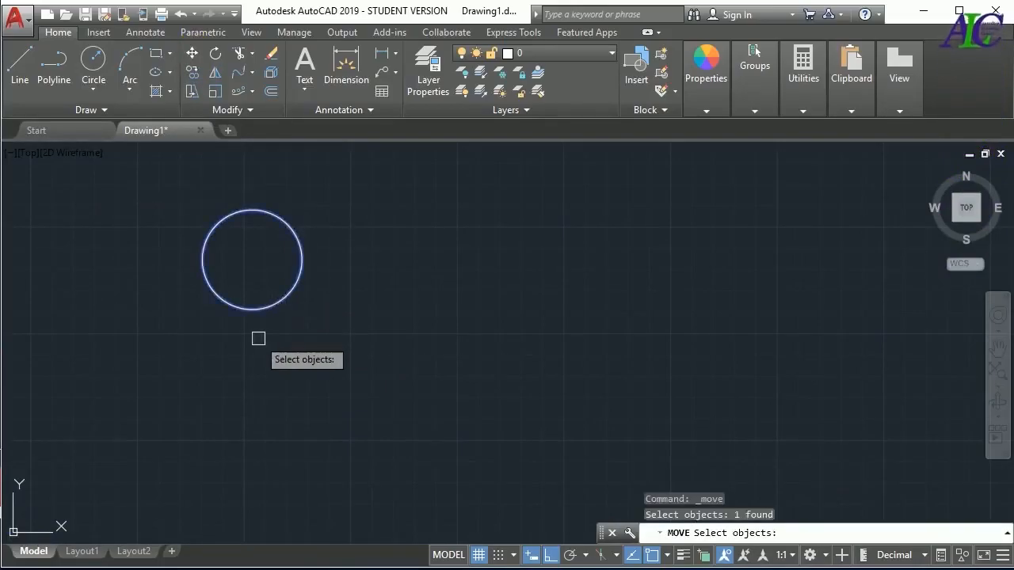
pyautogui.press('Return')
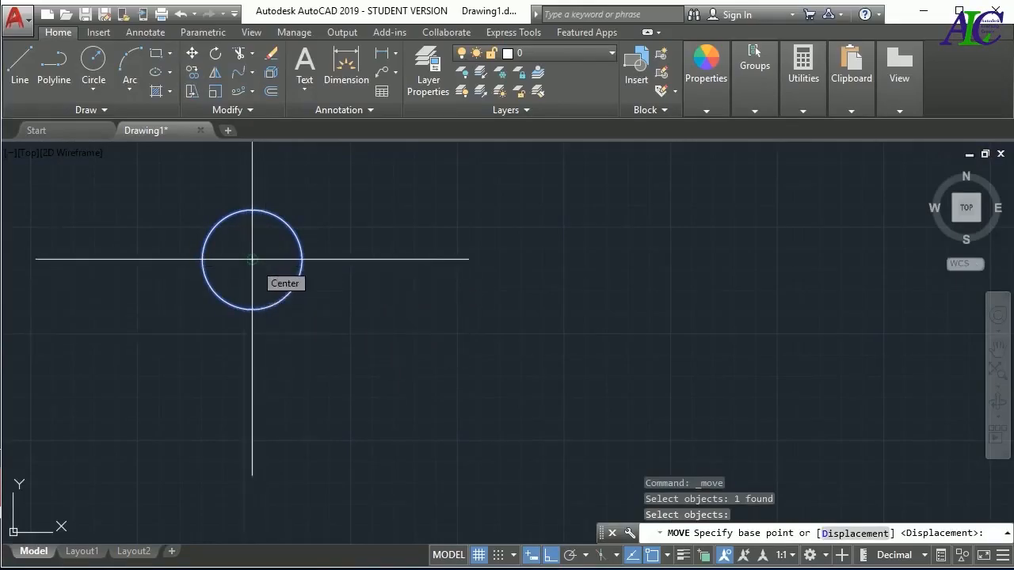
pyautogui.click(252, 259)
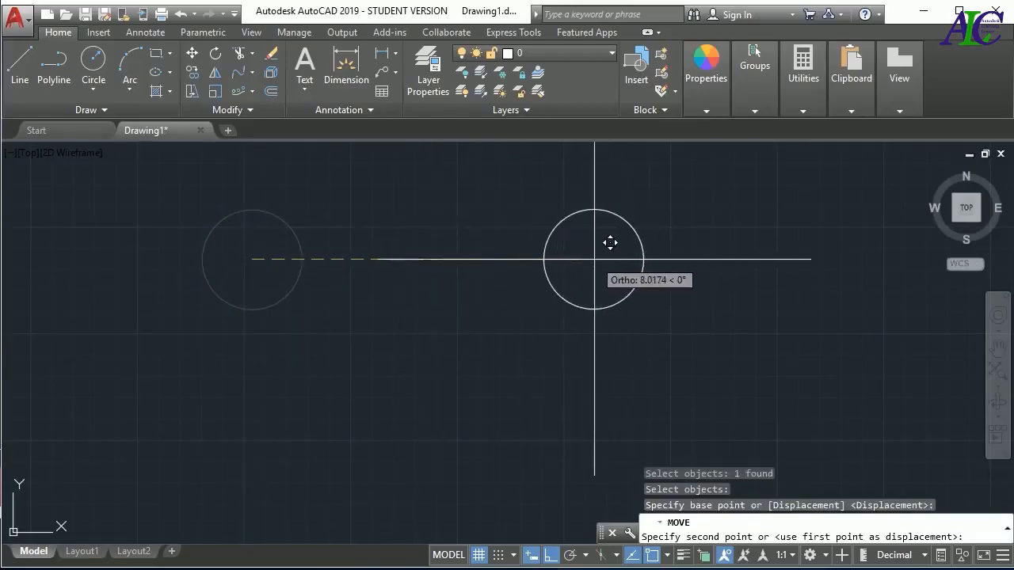
pyautogui.write('2')
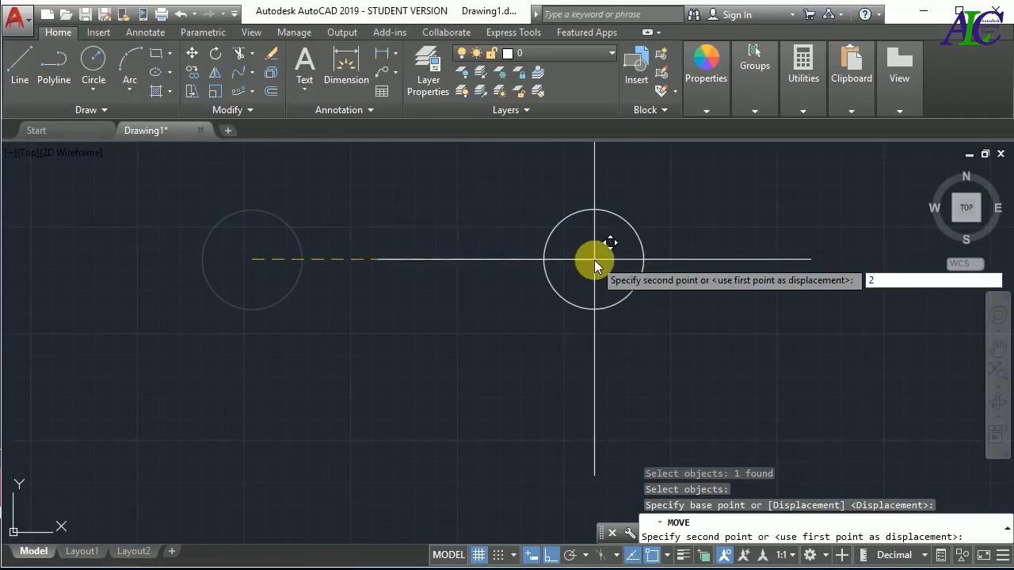
pyautogui.write('5')
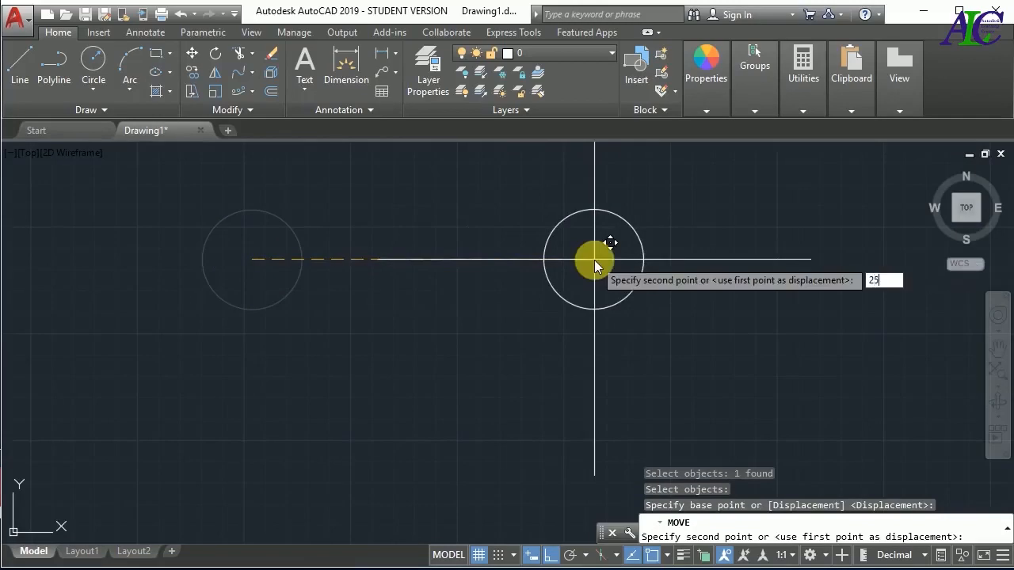
pyautogui.press('Return')
pyautogui.scroll(-5, 420, 316)
pyautogui.scroll(4, 686, 364)
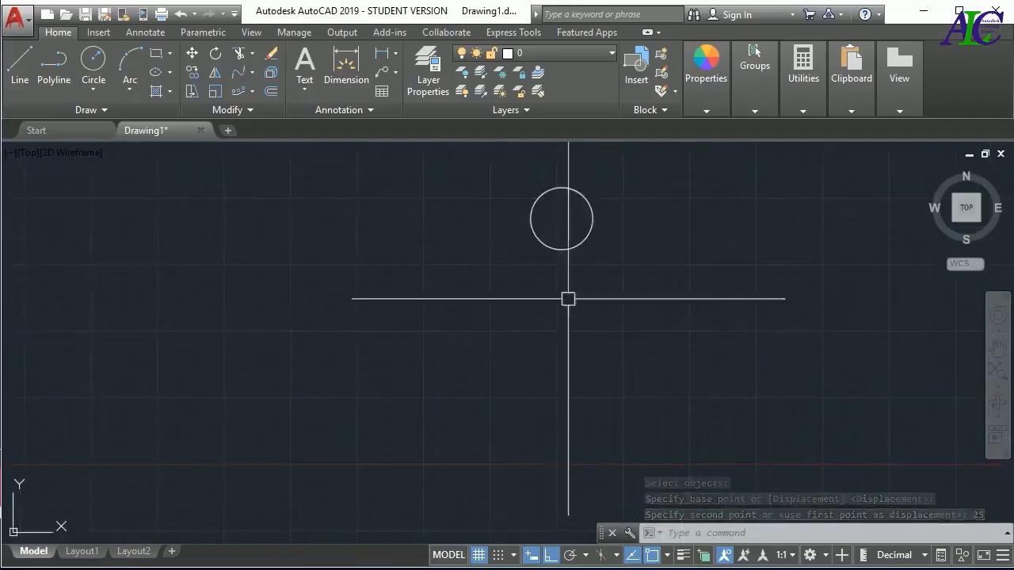
# Erase the circle and draw a long, low horizontal rectangle in its place
pyautogui.click(577, 247)
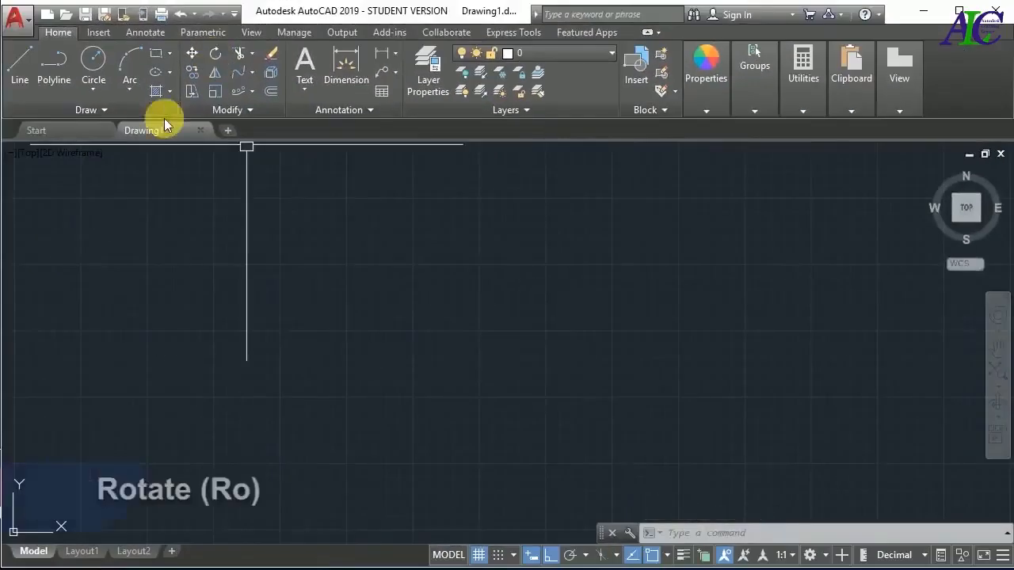
pyautogui.click(156, 62)
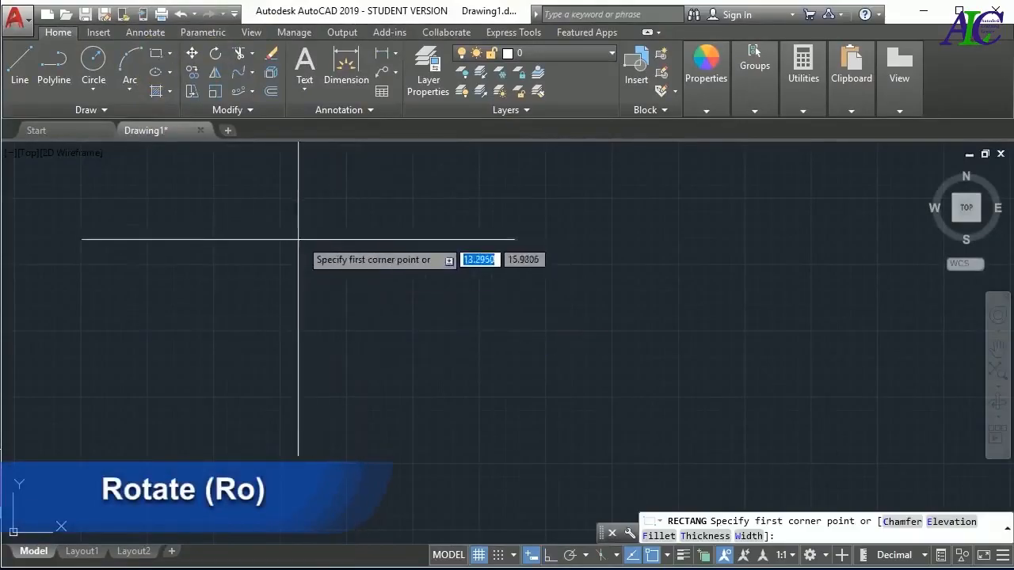
pyautogui.click(287, 243)
pyautogui.click(517, 283)
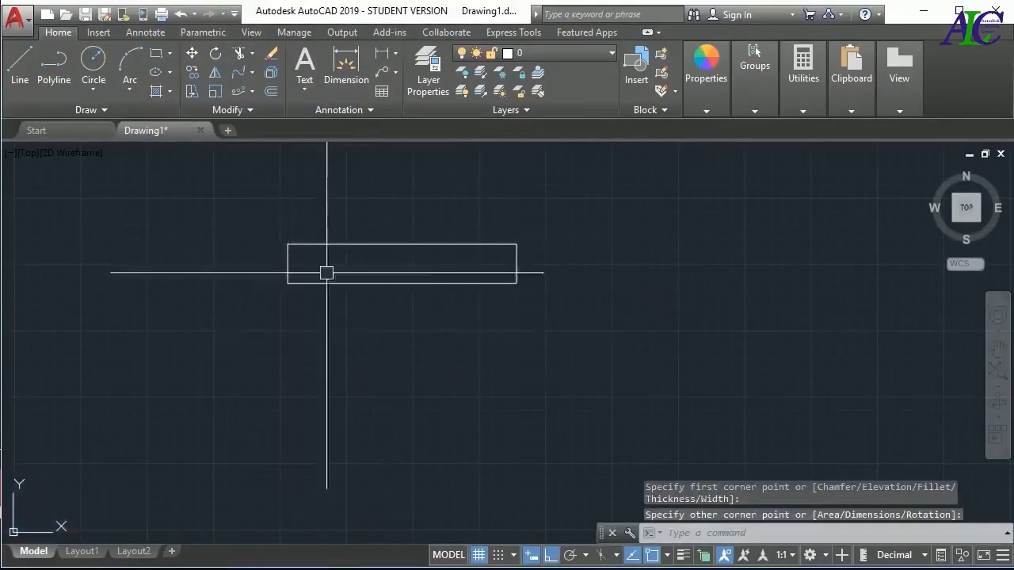
# Rotate the rectangle 45 degrees about its lower-right corner, with Ortho turned off
pyautogui.click(215, 59)
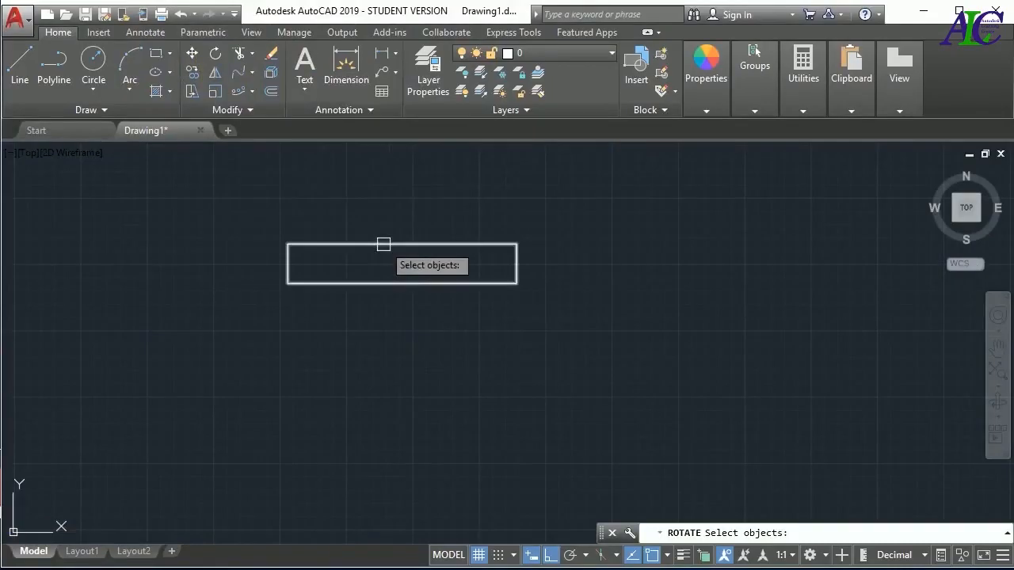
pyautogui.click(383, 244)
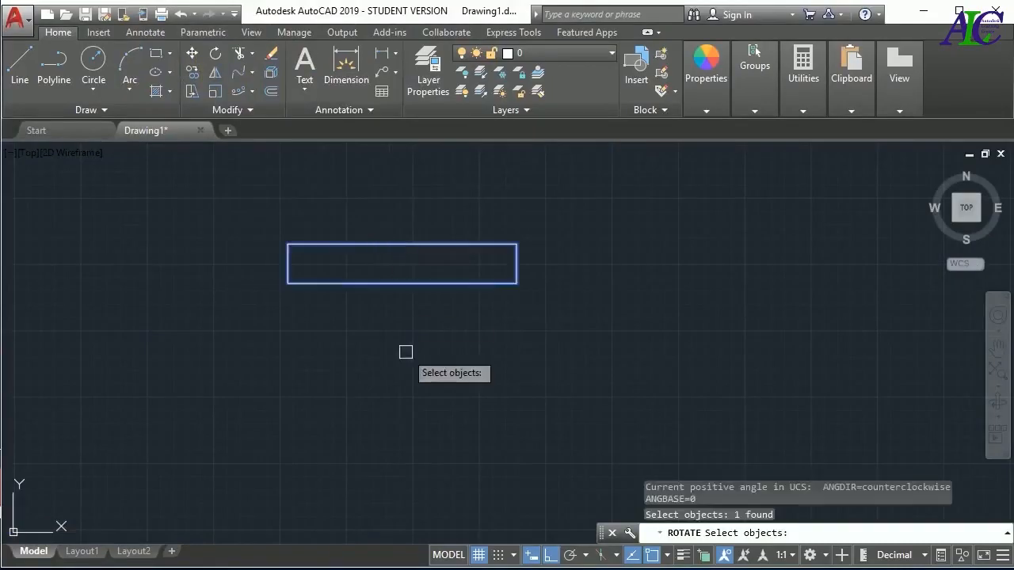
pyautogui.press('Return')
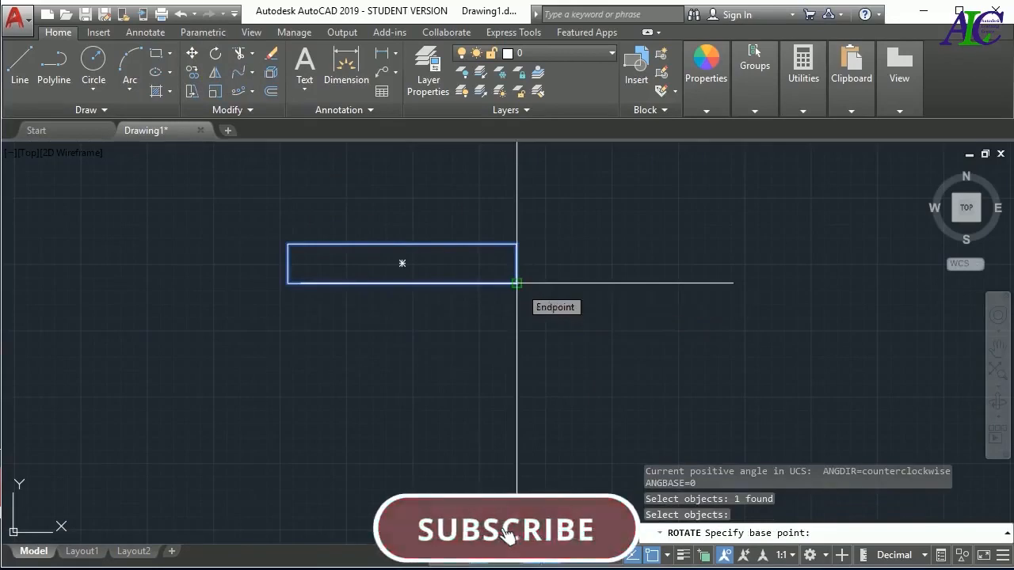
pyautogui.click(517, 283)
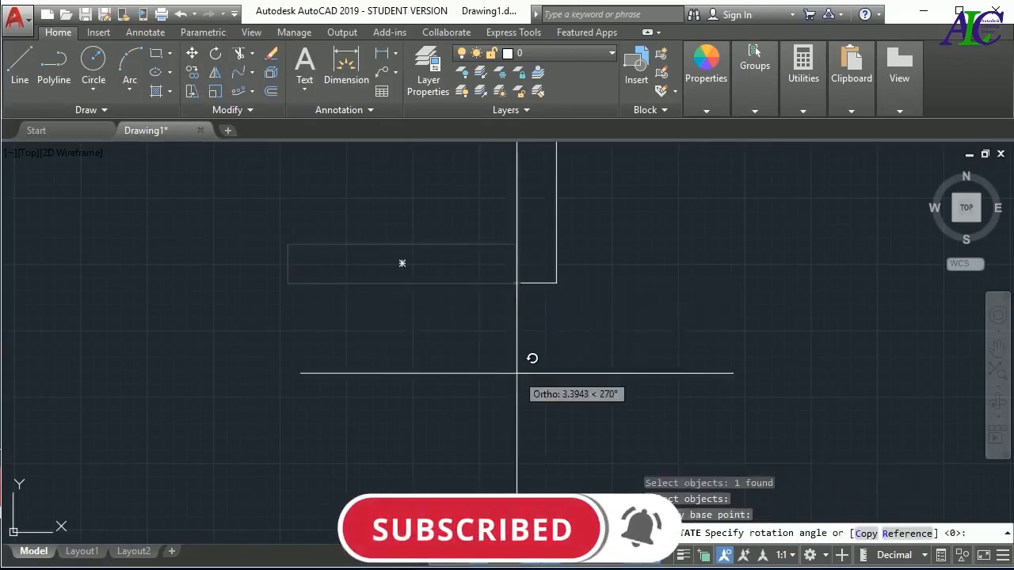
pyautogui.scroll(-3, 525, 368)
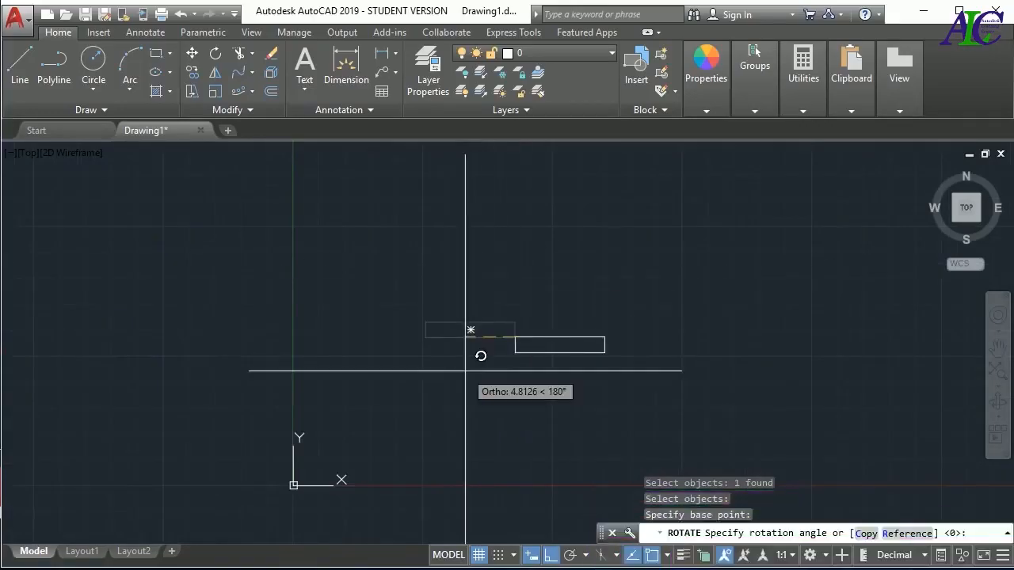
pyautogui.press('F8')
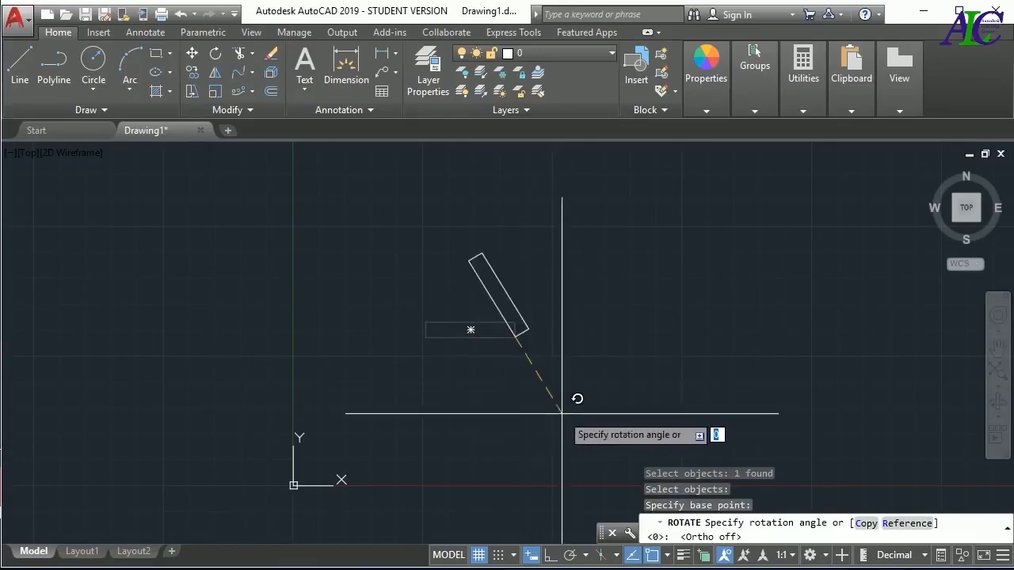
pyautogui.write('5')
pyautogui.press('Return')
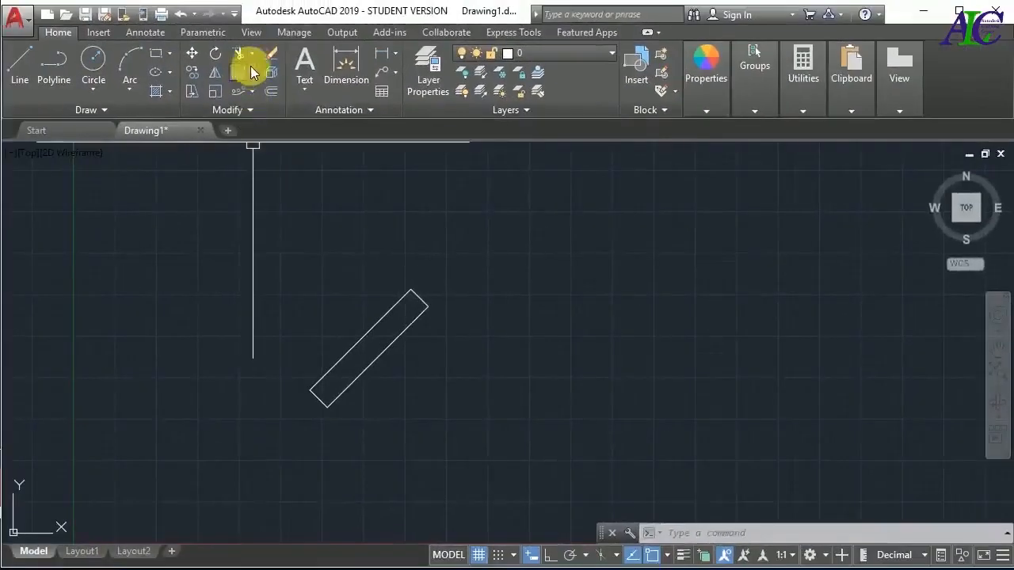
# Trim away the rotated rectangle's two long sides and its upper short end, using all objects as cutting edges
pyautogui.click(251, 61)
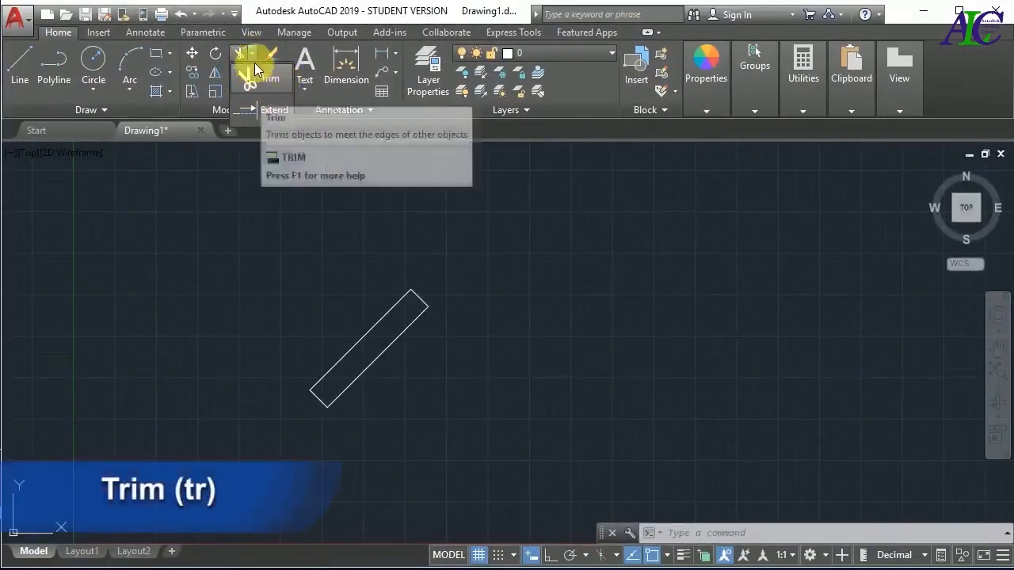
pyautogui.click(254, 53)
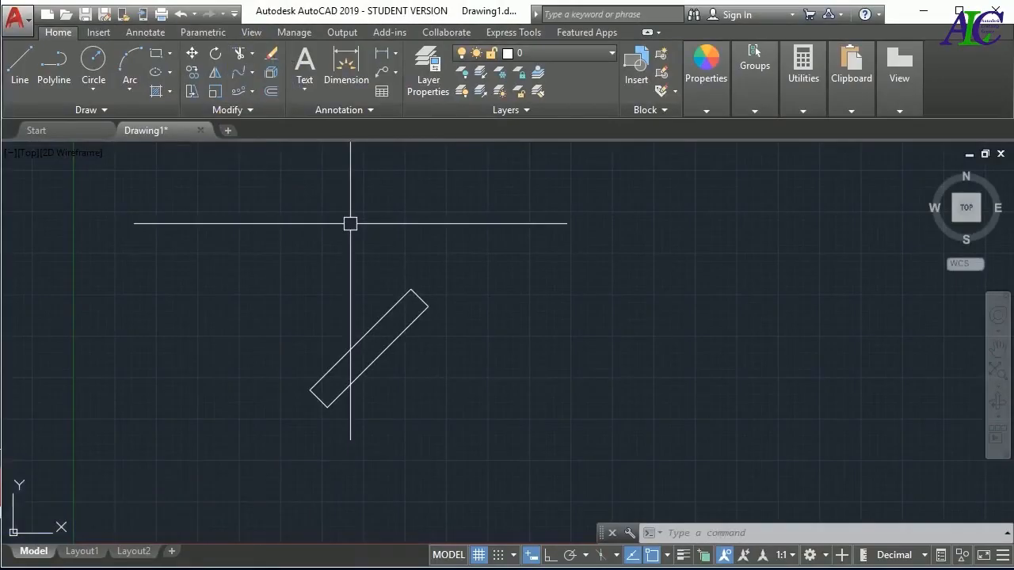
pyautogui.write('TR')
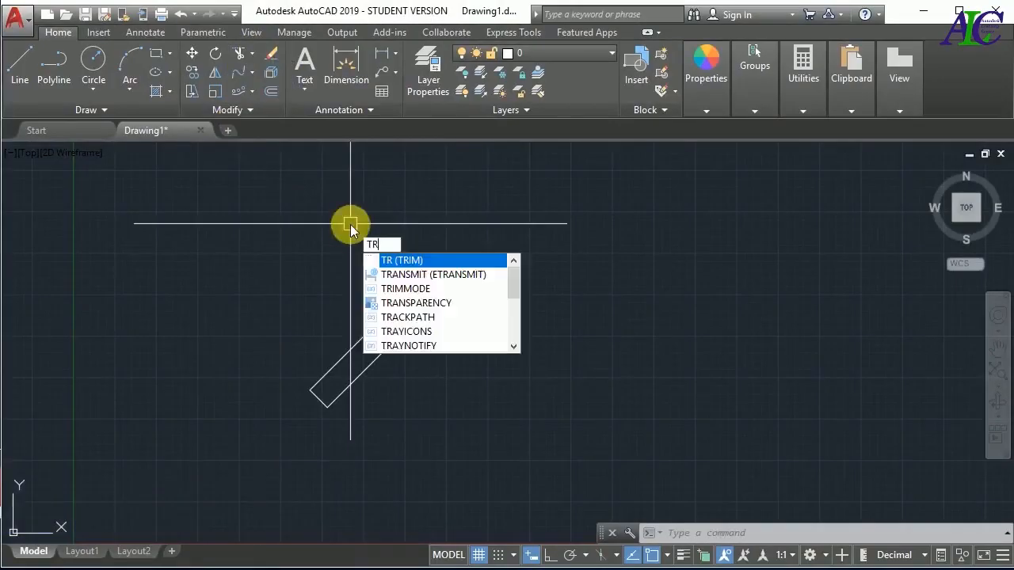
pyautogui.press('Return')
pyautogui.press('Return')
pyautogui.scroll(5, 418, 317)
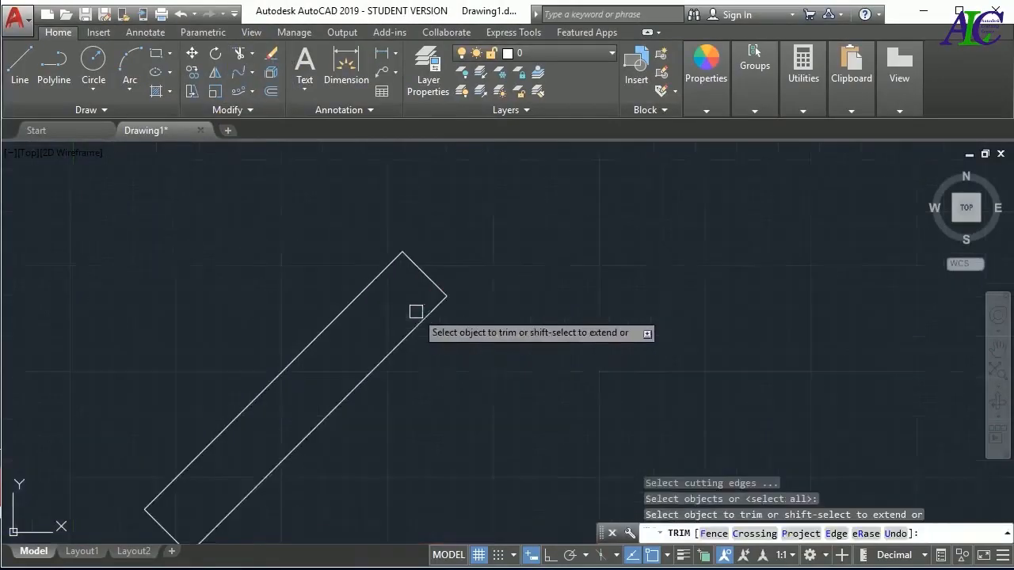
pyautogui.click(415, 327)
pyautogui.click(431, 280)
pyautogui.click(357, 294)
pyautogui.scroll(-2, 387, 297)
pyautogui.press('Escape')
pyautogui.press('Escape')
pyautogui.press('Escape')
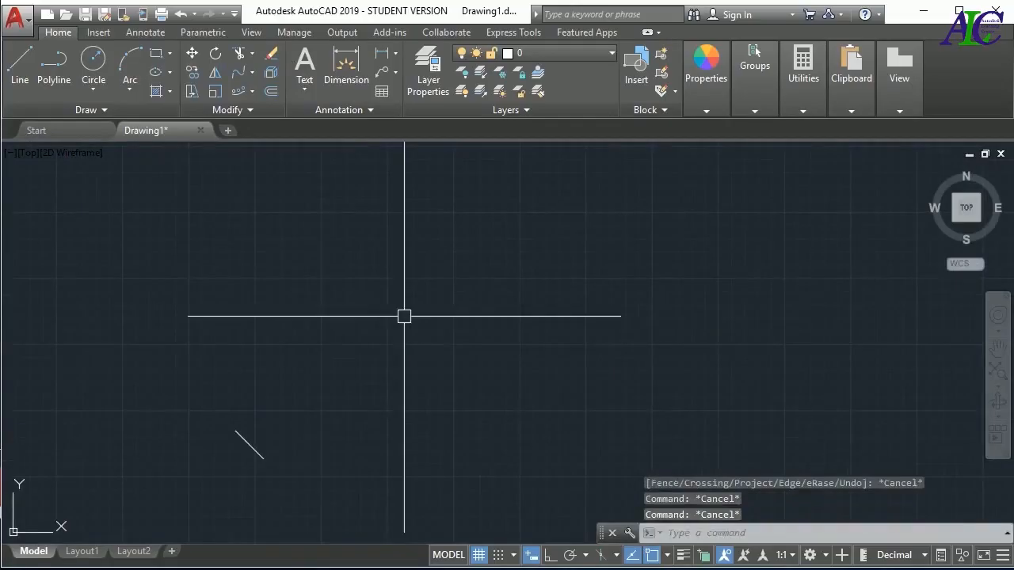
# Erase the remaining short segment and draw an upright rectangle near the middle of the drawing area
pyautogui.click(248, 451)
pyautogui.press('Delete')
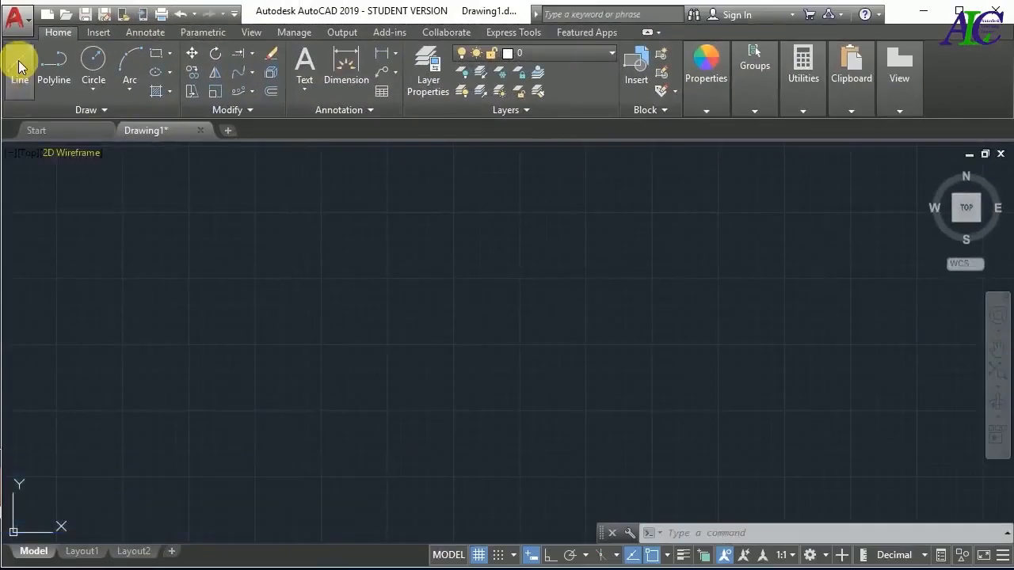
pyautogui.click(156, 53)
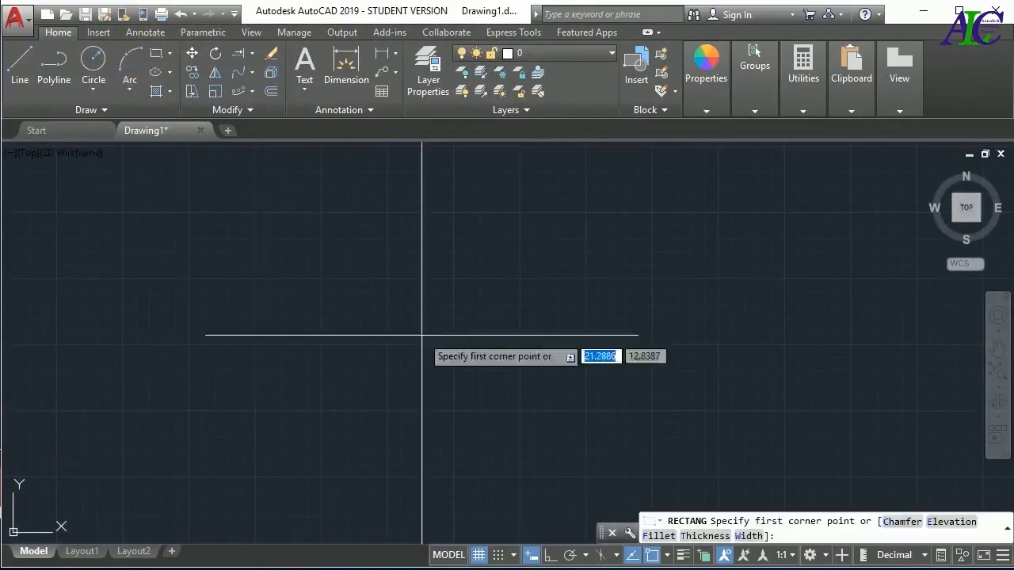
pyautogui.click(515, 267)
pyautogui.click(579, 390)
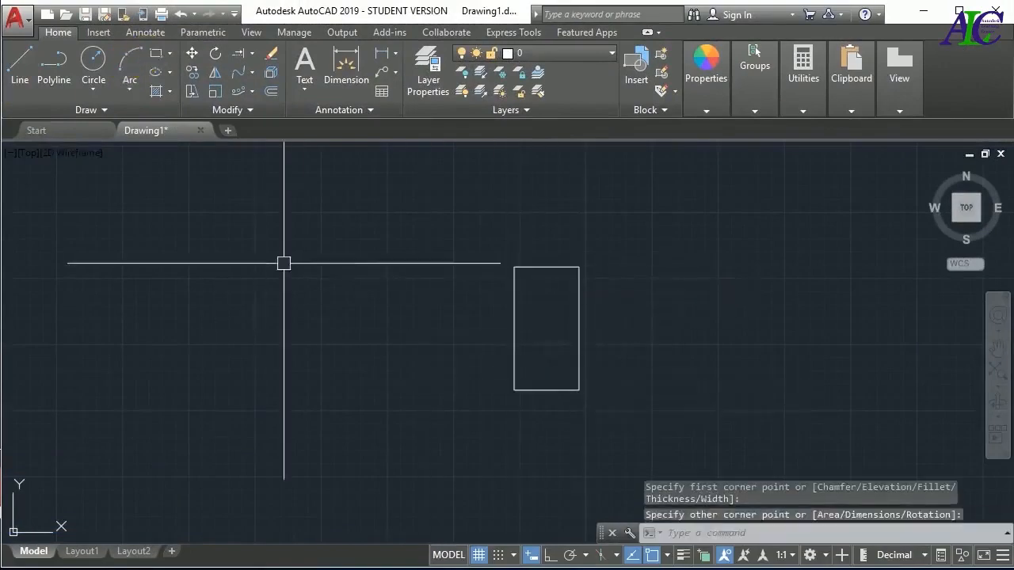
# Draw a nearly horizontal line left of the rectangle, ending short of its left edge
pyautogui.click(18, 59)
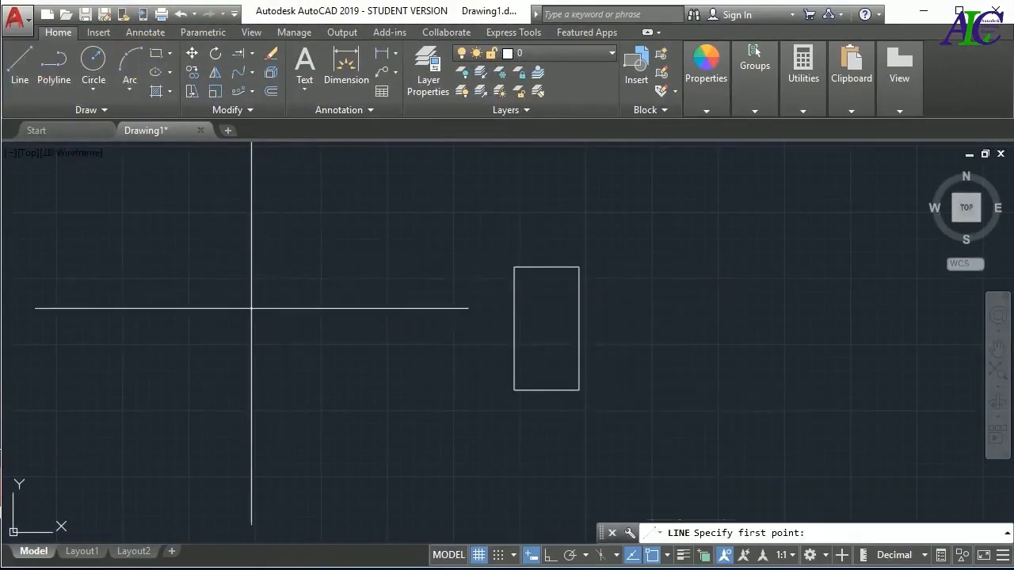
pyautogui.click(252, 308)
pyautogui.click(427, 307)
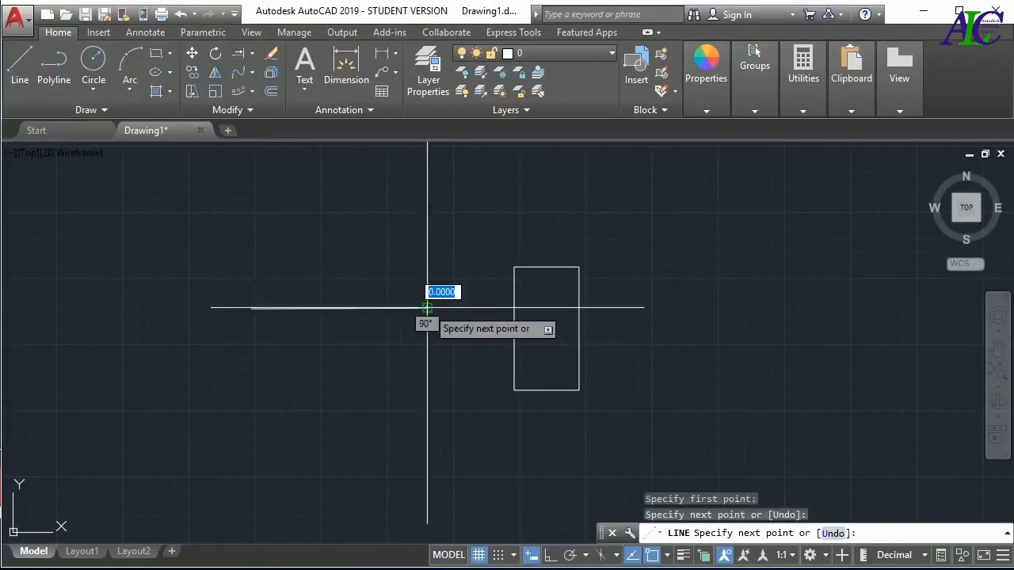
pyautogui.press('Escape')
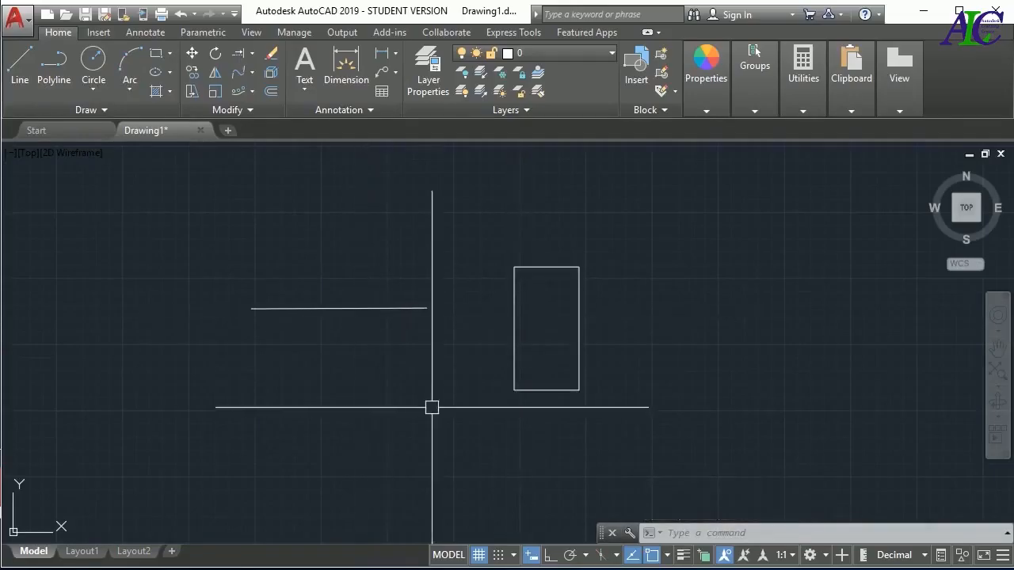
# Extend the line to the rectangle's left edge, using the rectangle as the boundary
pyautogui.click(251, 54)
pyautogui.click(274, 112)
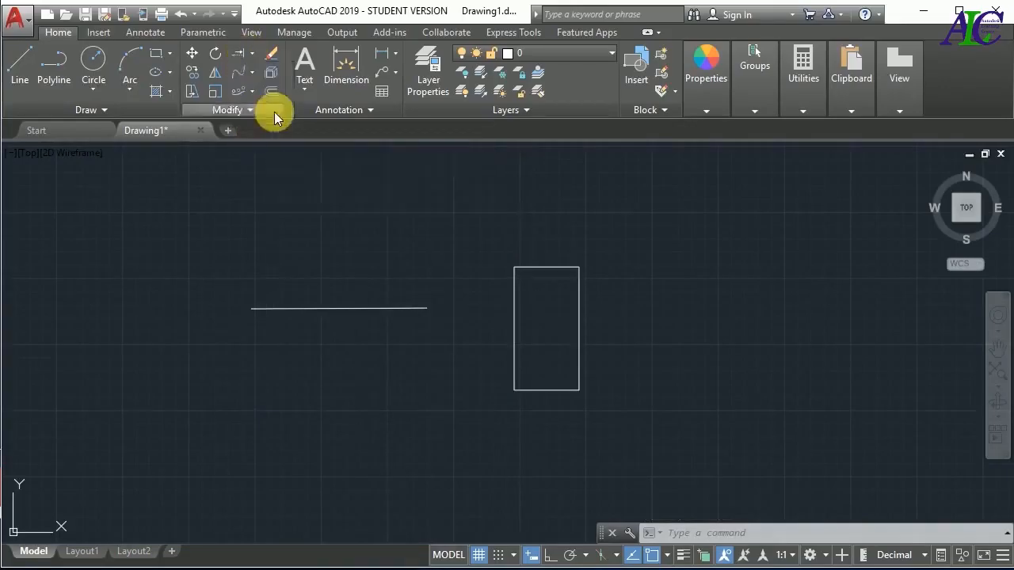
pyautogui.click(579, 341)
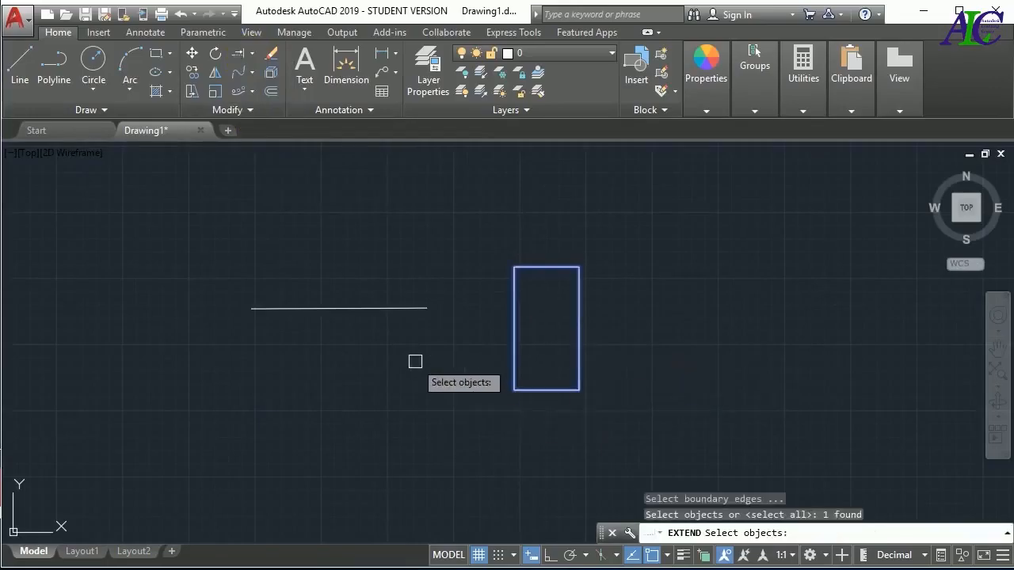
pyautogui.press('Return')
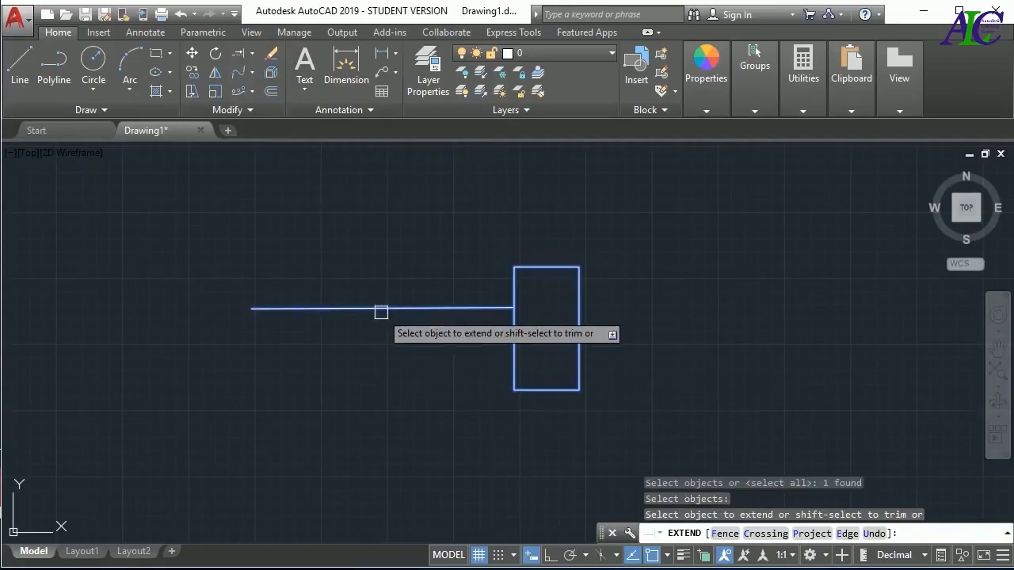
pyautogui.click(355, 309)
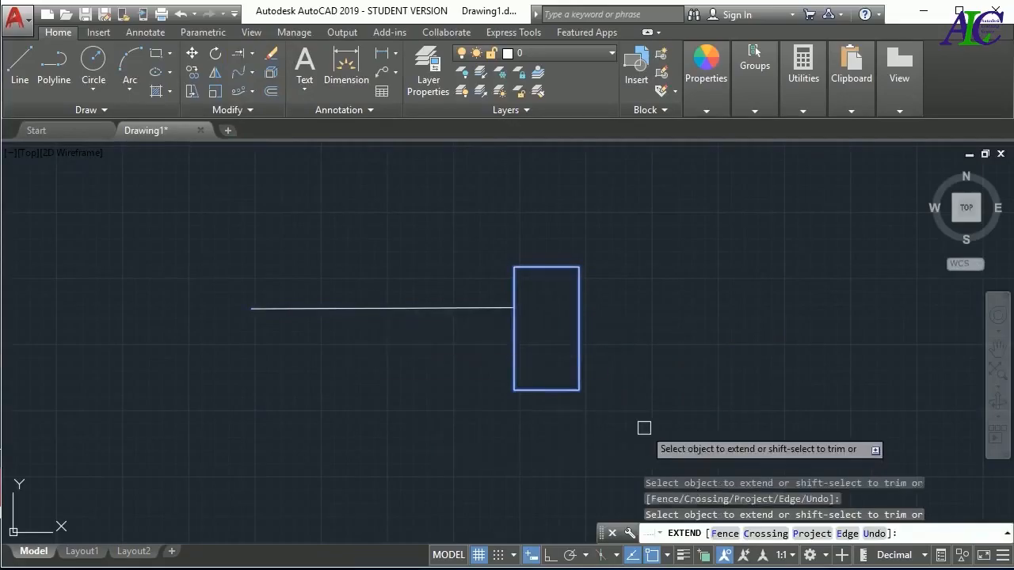
# Erase the horizontal line and the rectangle in one Erase operation, and undo the erasure
pyautogui.press('Escape')
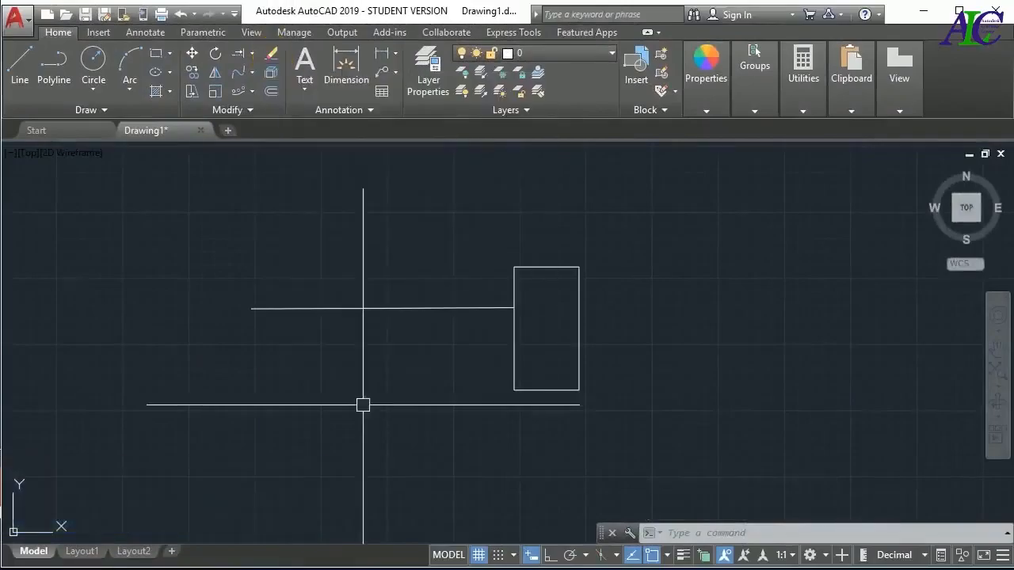
pyautogui.click(274, 54)
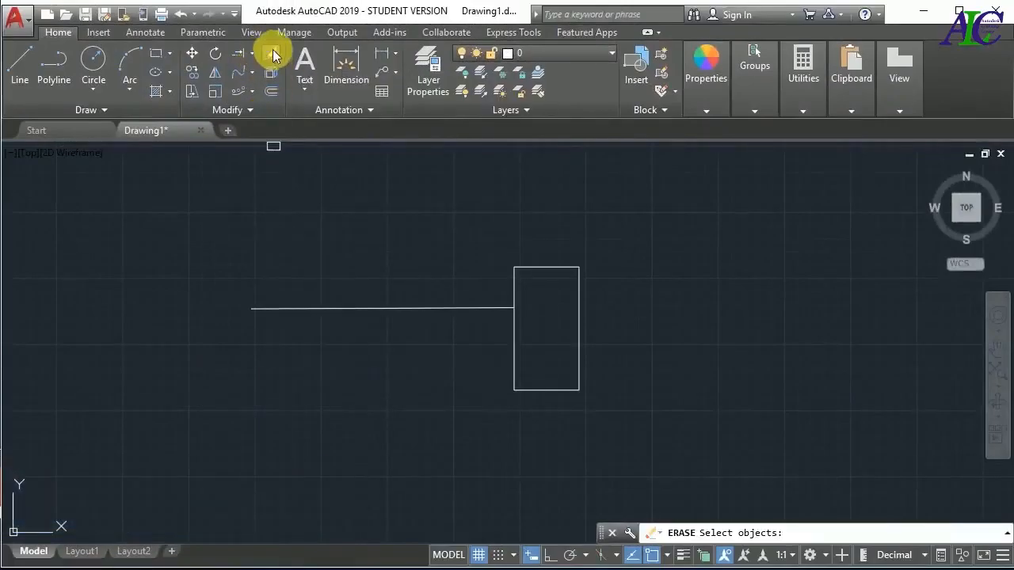
pyautogui.click(323, 308)
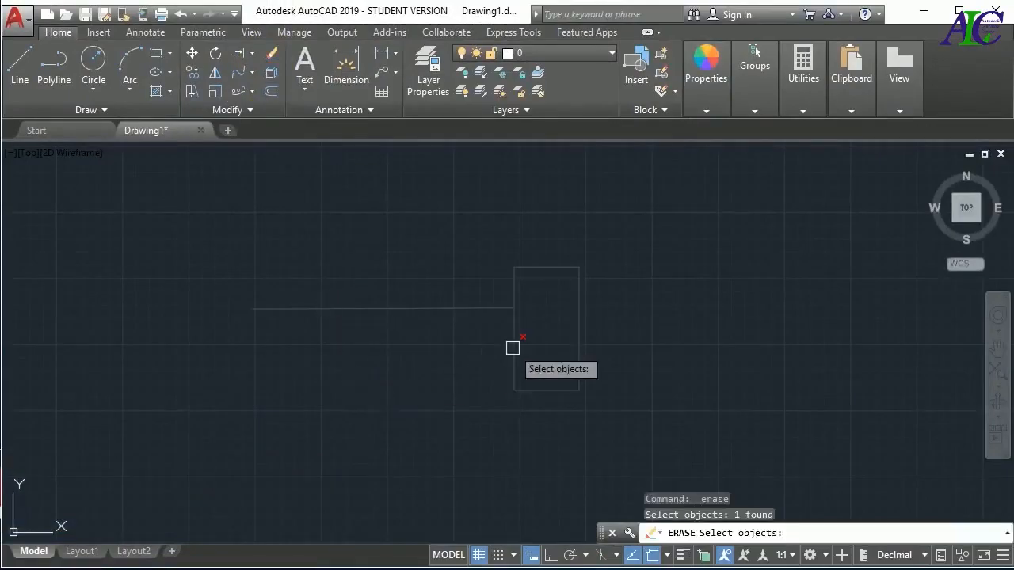
pyautogui.click(512, 348)
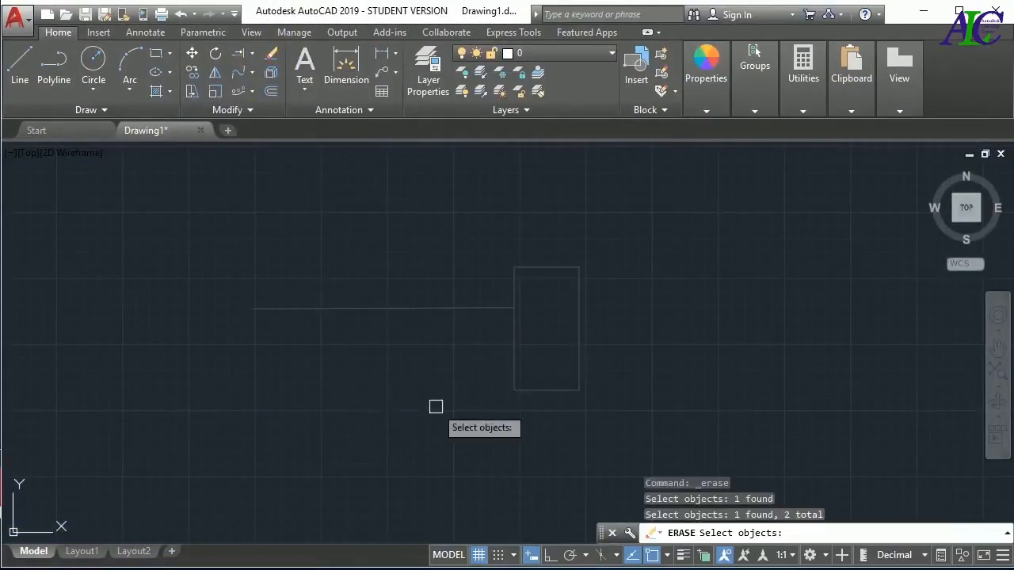
pyautogui.press('Return')
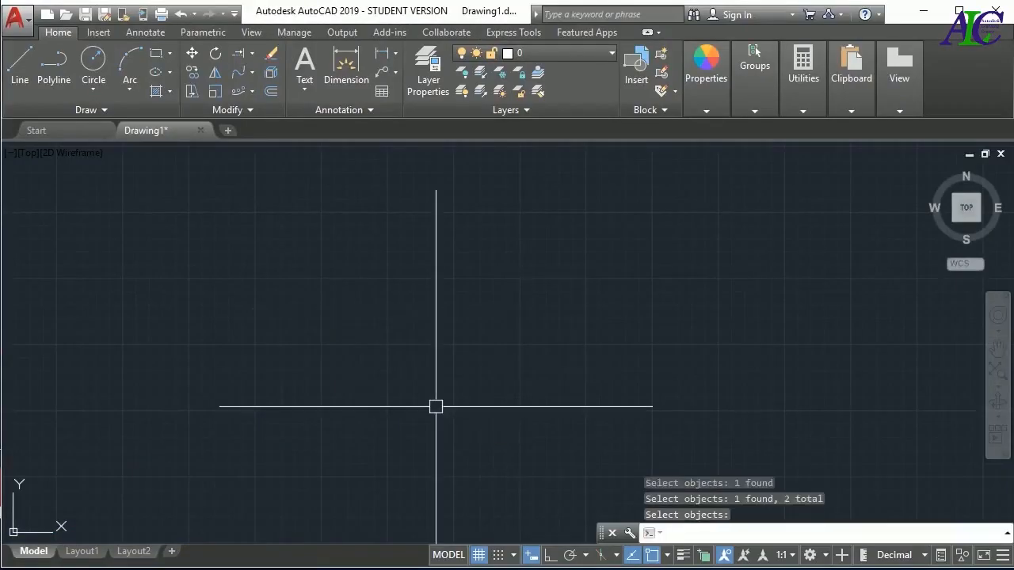
pyautogui.hotkey('ctrl', 'z')
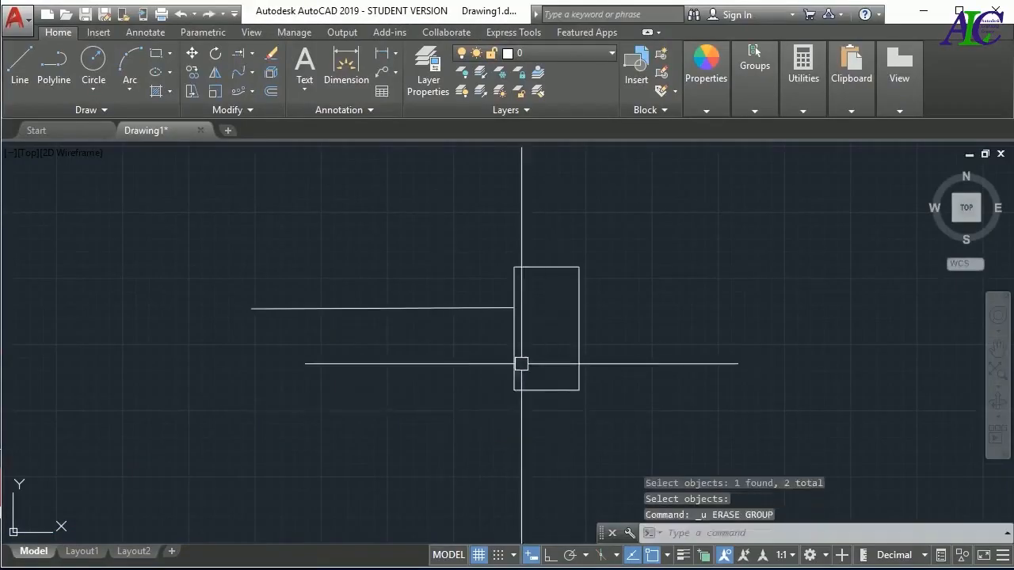
# Try erasing the rectangle and the horizontal line by selecting both before running Erase
pyautogui.click(512, 367)
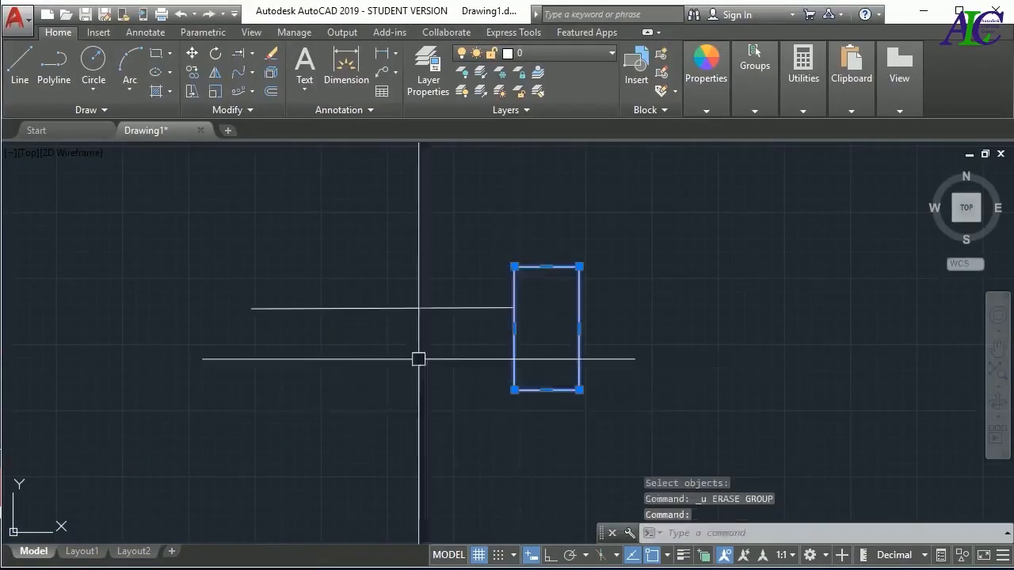
pyautogui.click(400, 308)
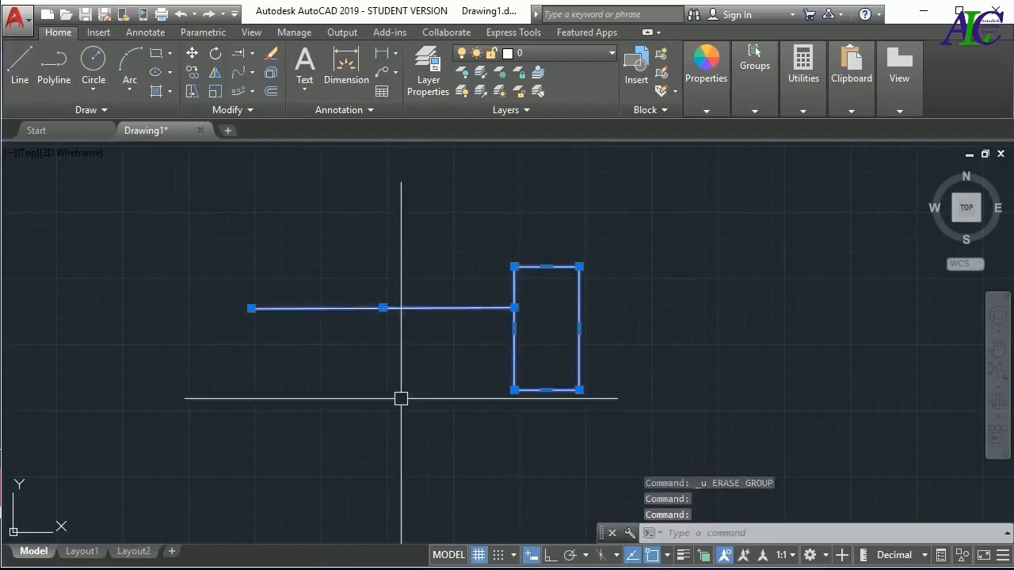
pyautogui.click(272, 58)
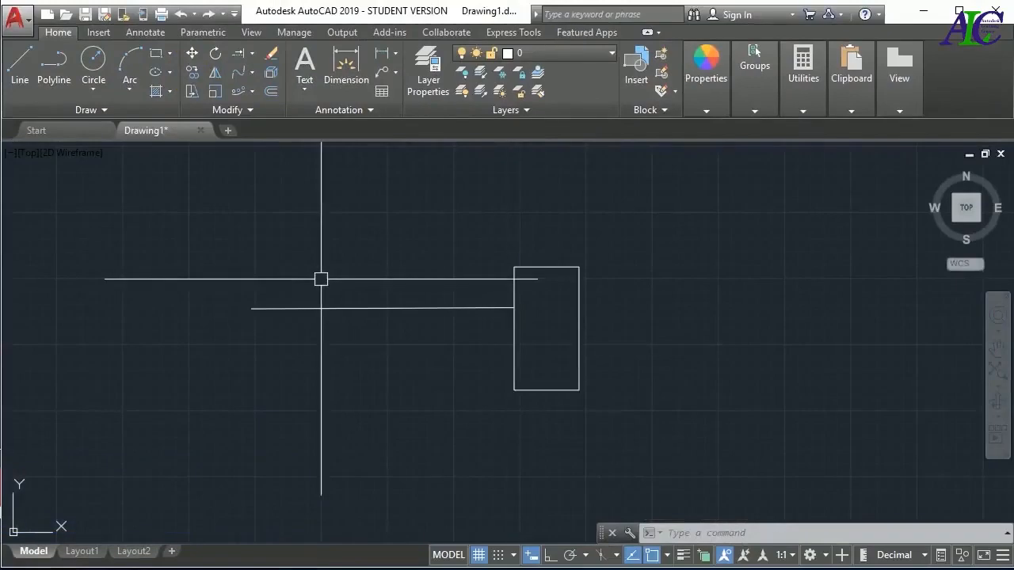
# Copy the rectangle from its centre to five spots around it, and enter 14 as the distance for another copy toward the upper left
pyautogui.click(190, 73)
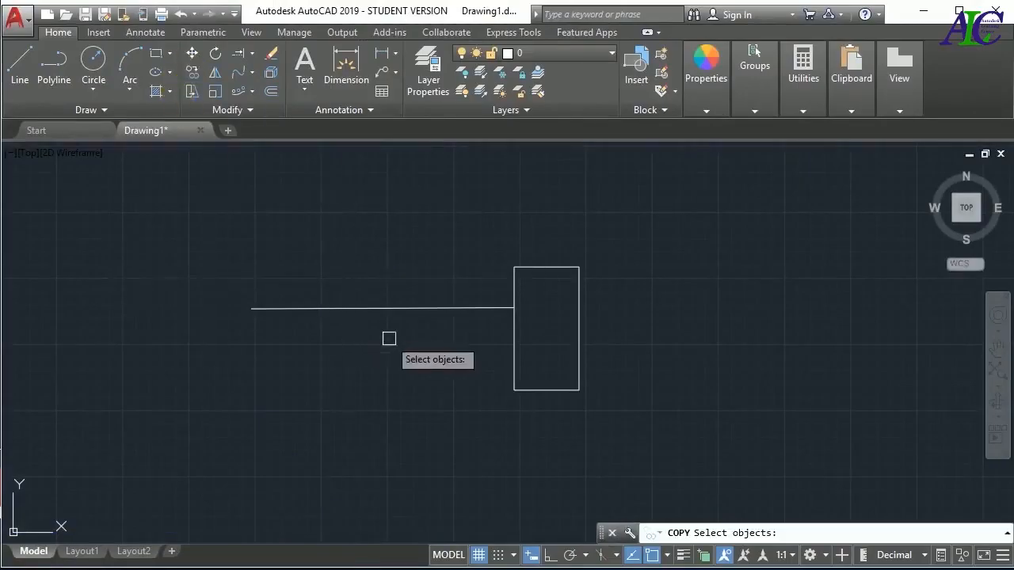
pyautogui.click(513, 335)
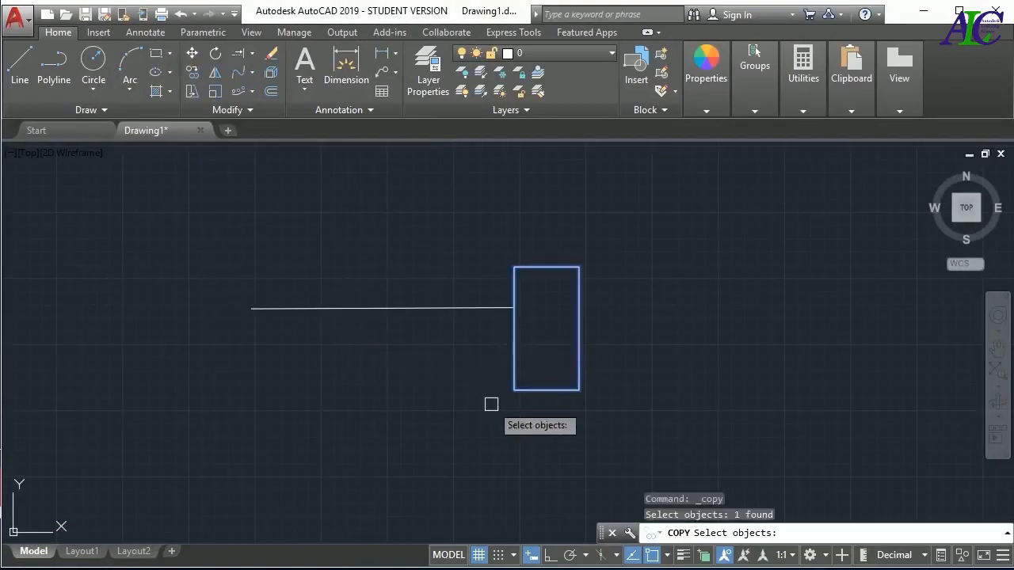
pyautogui.rightClick(516, 421)
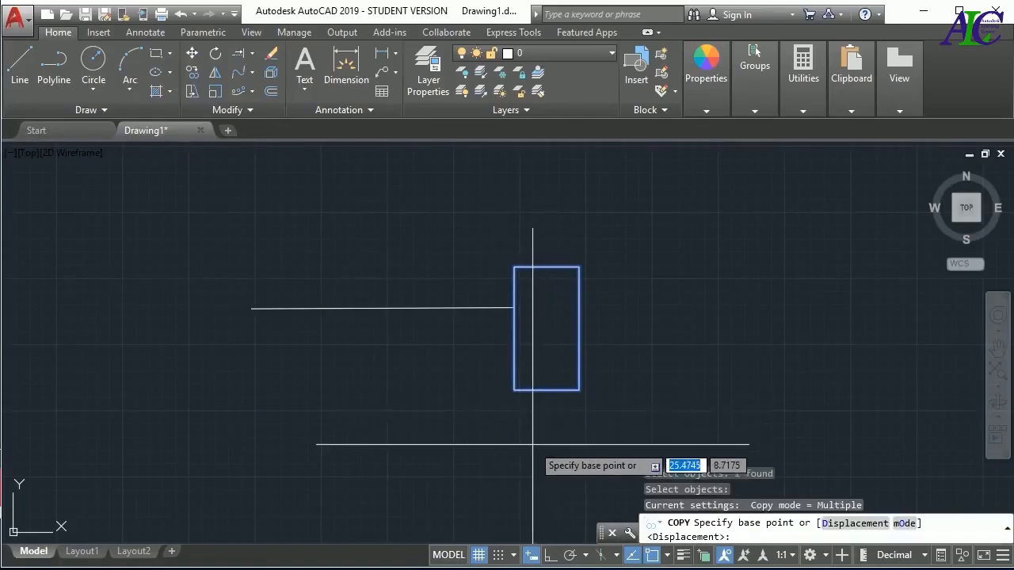
pyautogui.click(547, 327)
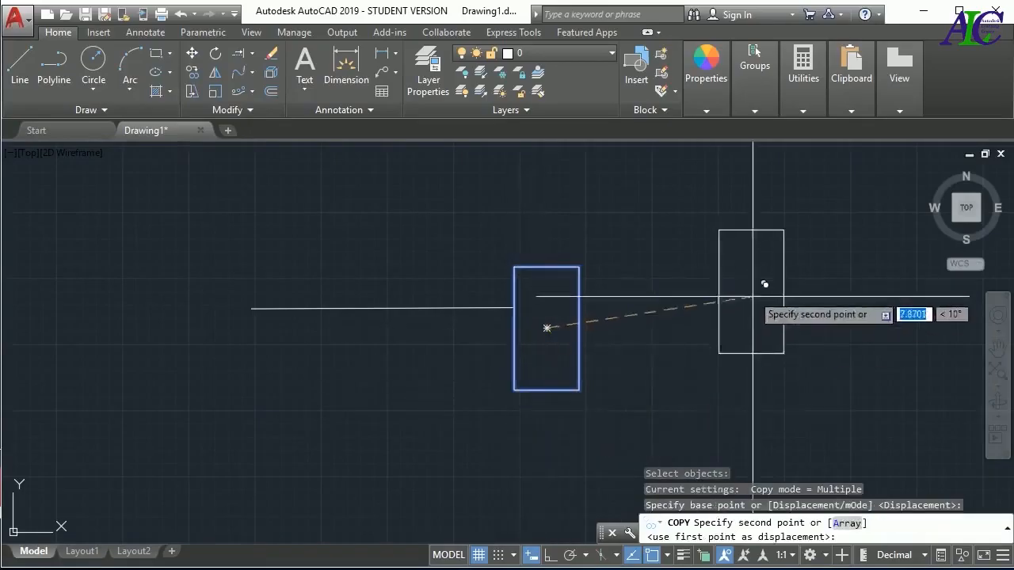
pyautogui.click(765, 346)
pyautogui.click(684, 213)
pyautogui.click(452, 222)
pyautogui.click(403, 353)
pyautogui.click(479, 444)
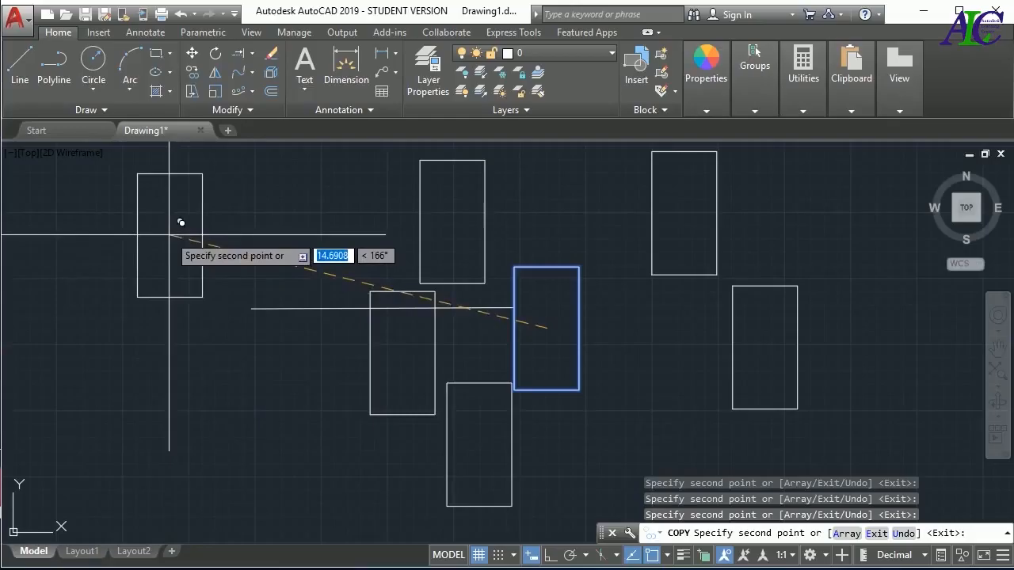
pyautogui.write('4')
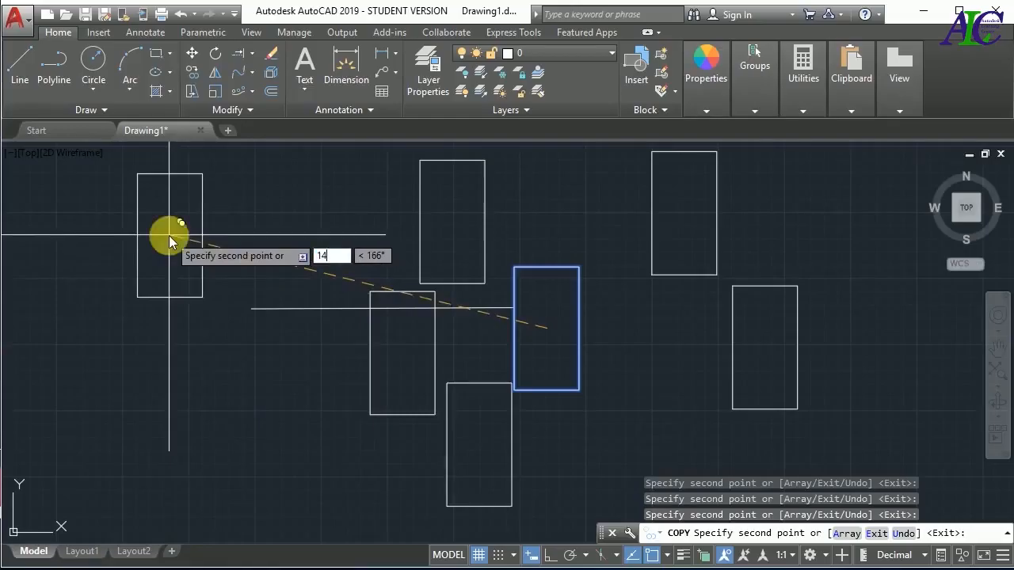
pyautogui.press('Tab')
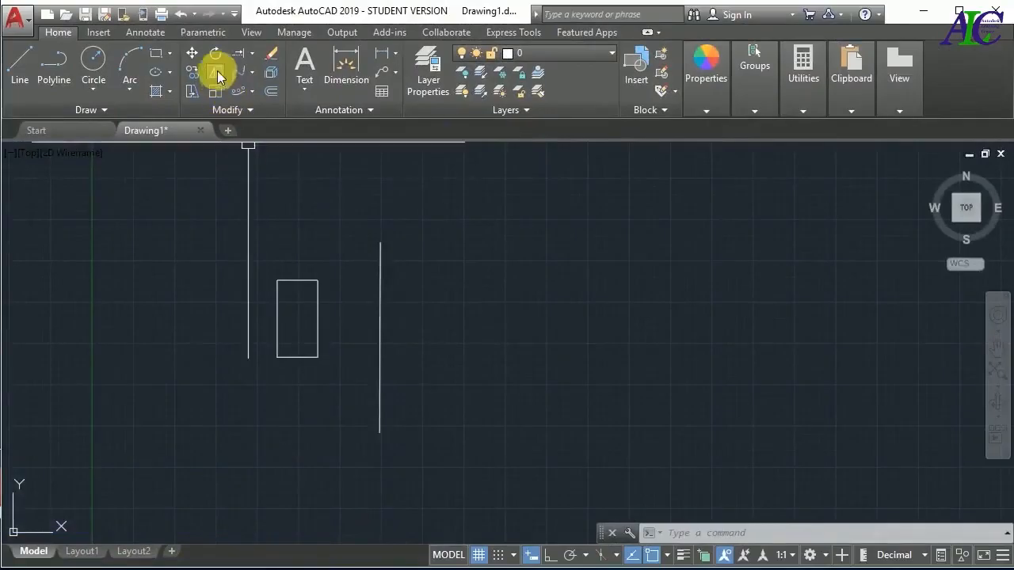
# Mirror the rectangle about the vertical line through its two endpoints, keeping the source object, and undo the mirror
pyautogui.click(217, 70)
pyautogui.click(342, 254)
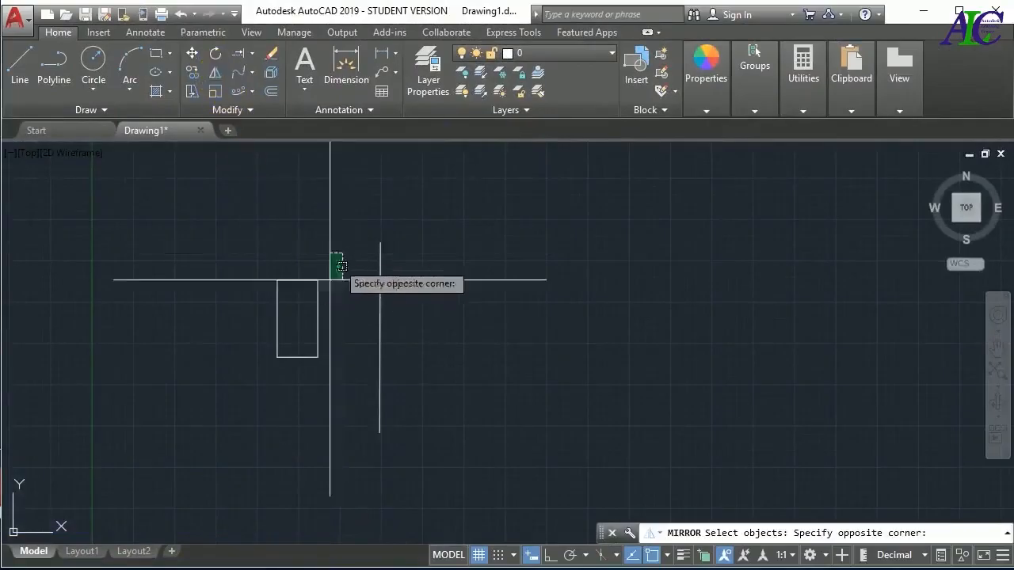
pyautogui.click(263, 398)
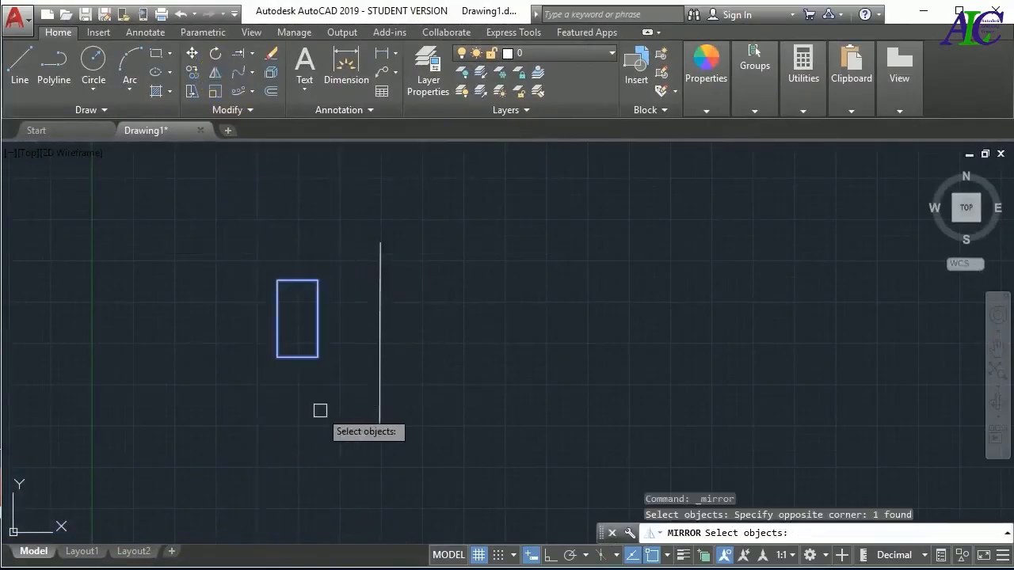
pyautogui.press('Return')
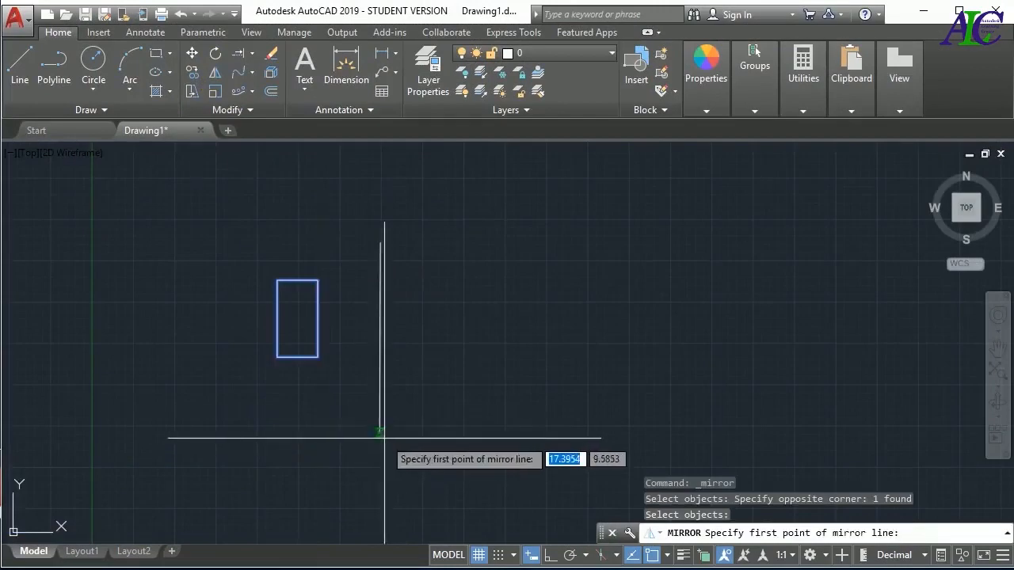
pyautogui.click(380, 432)
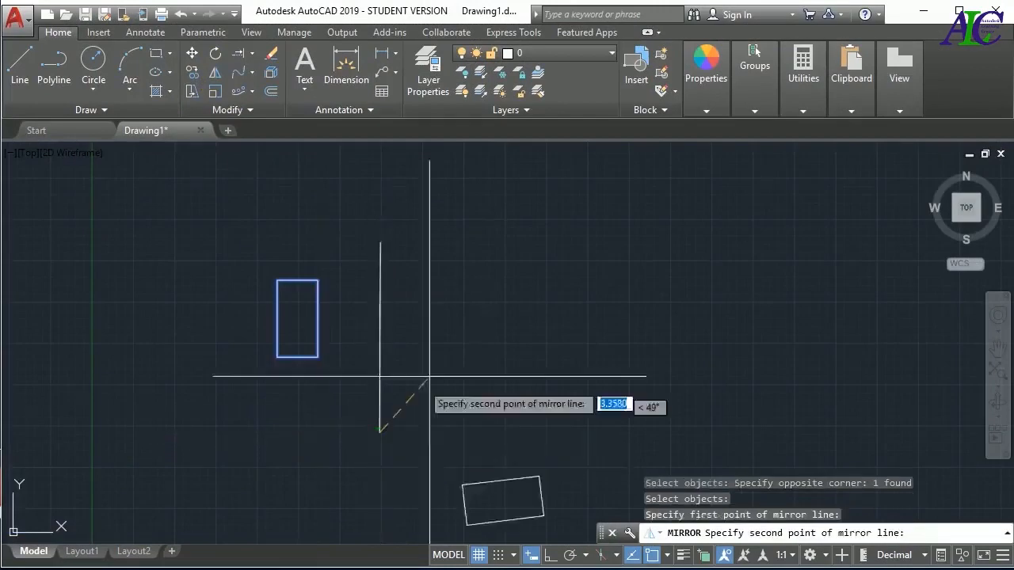
pyautogui.click(380, 242)
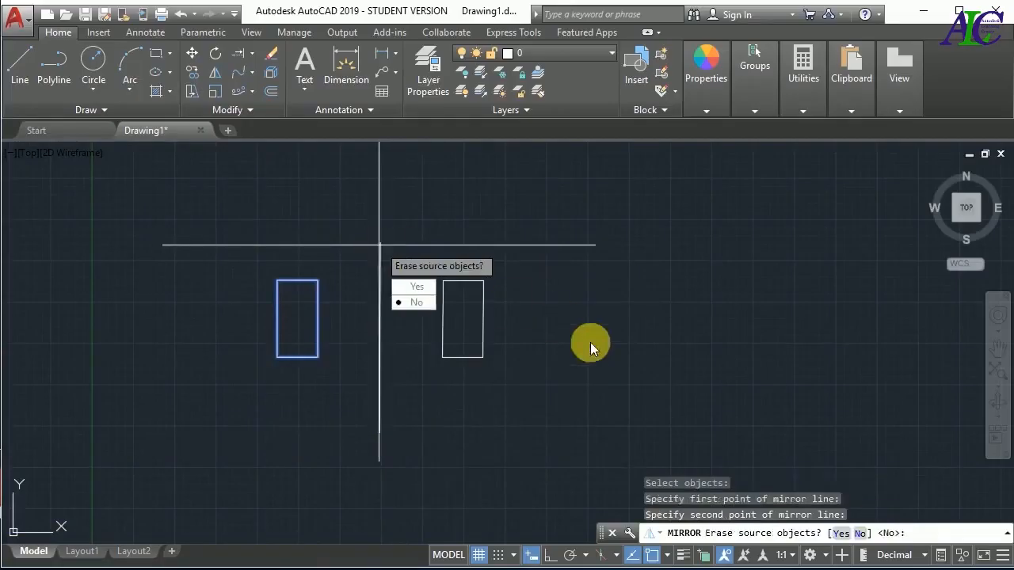
pyautogui.click(414, 302)
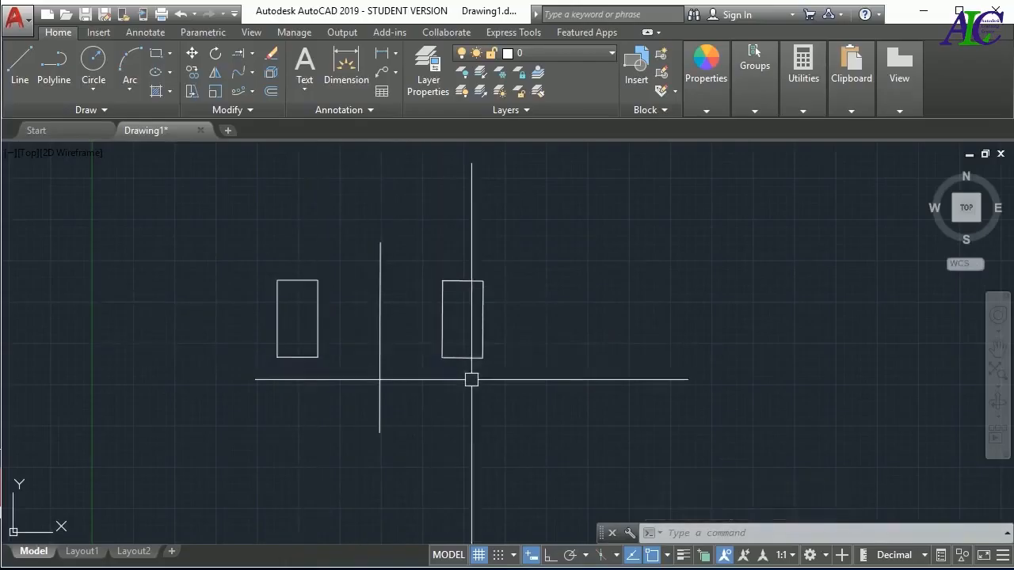
pyautogui.hotkey('ctrl', 'z')
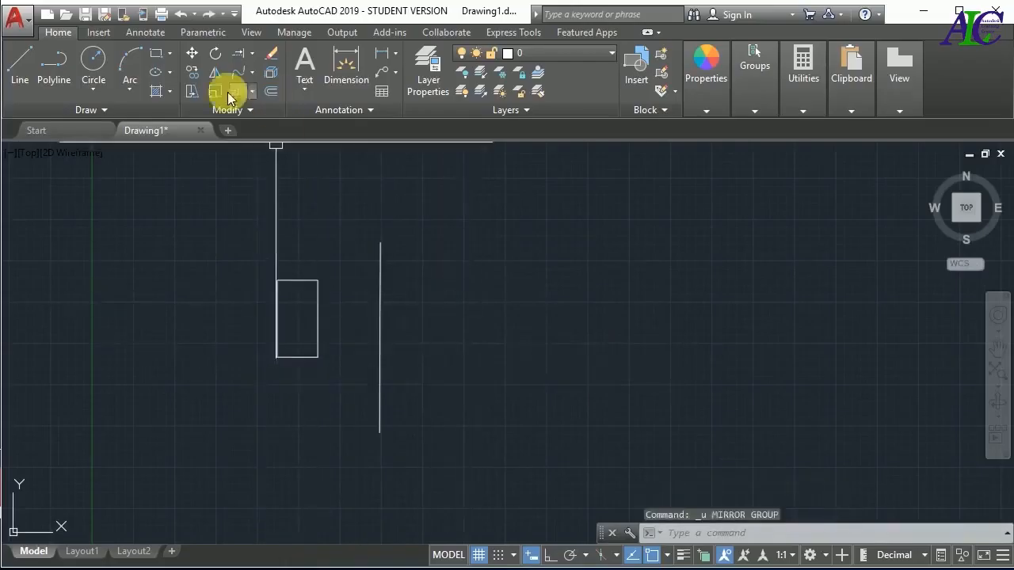
# Mirror the rectangle to the other side of the vertical line, using its endpoints as the mirror axis and erasing the source object
pyautogui.click(214, 73)
pyautogui.click(369, 194)
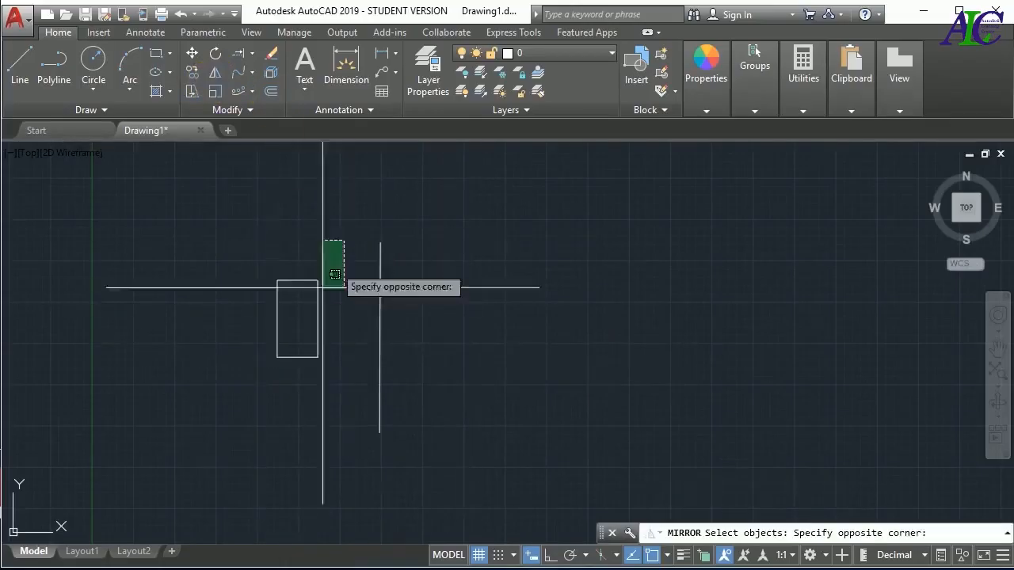
pyautogui.click(251, 408)
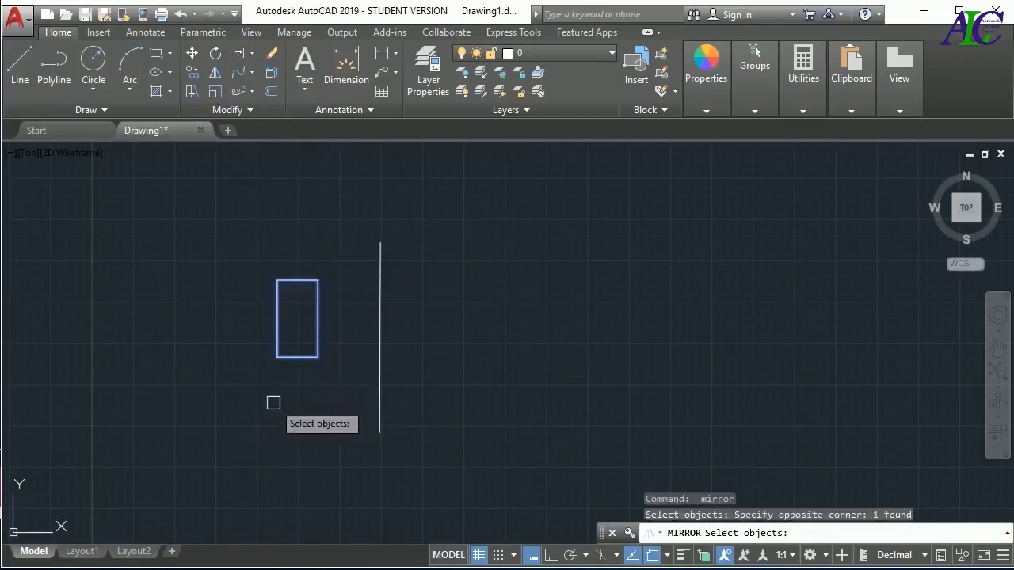
pyautogui.press('Return')
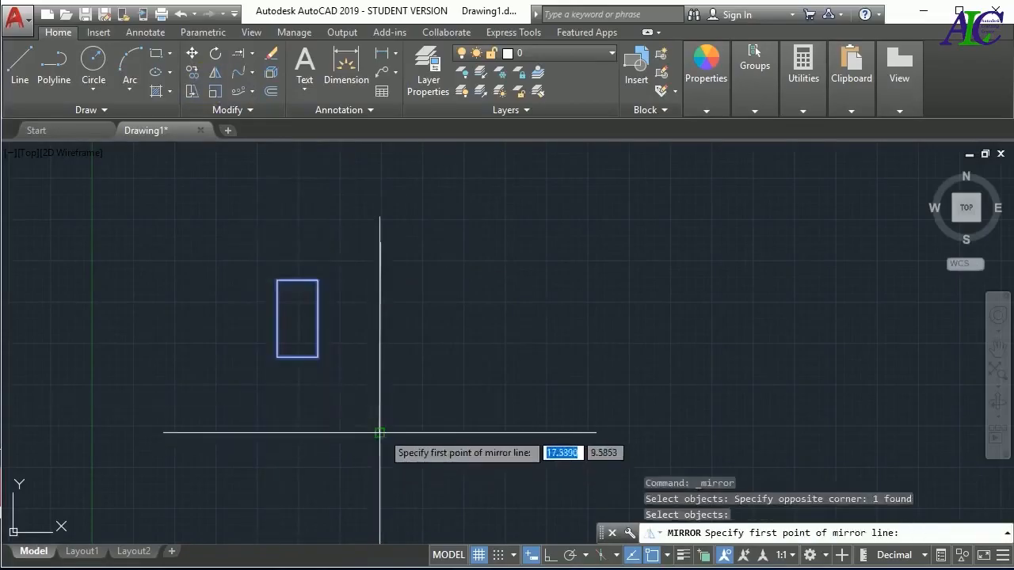
pyautogui.click(379, 433)
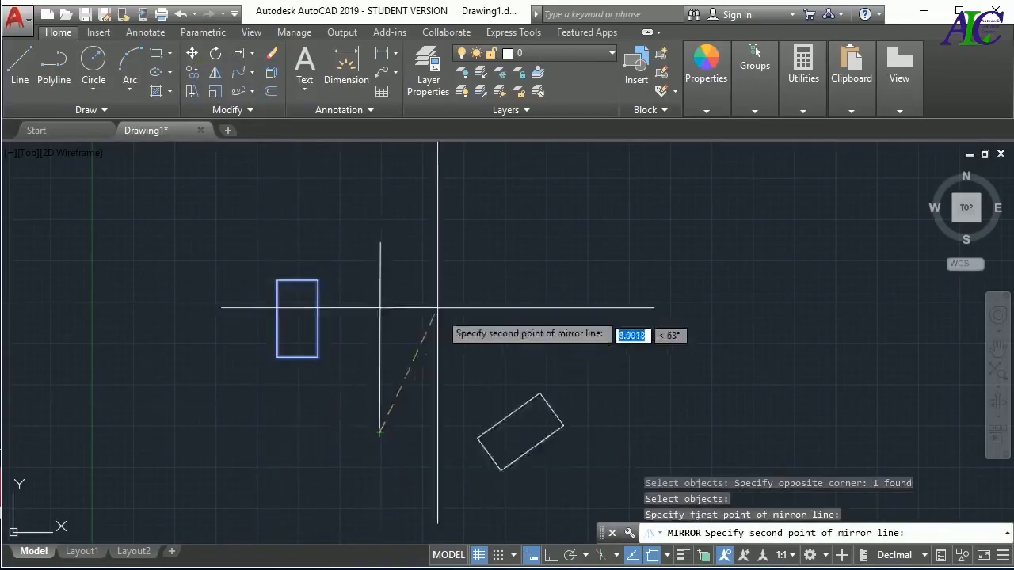
pyautogui.click(381, 240)
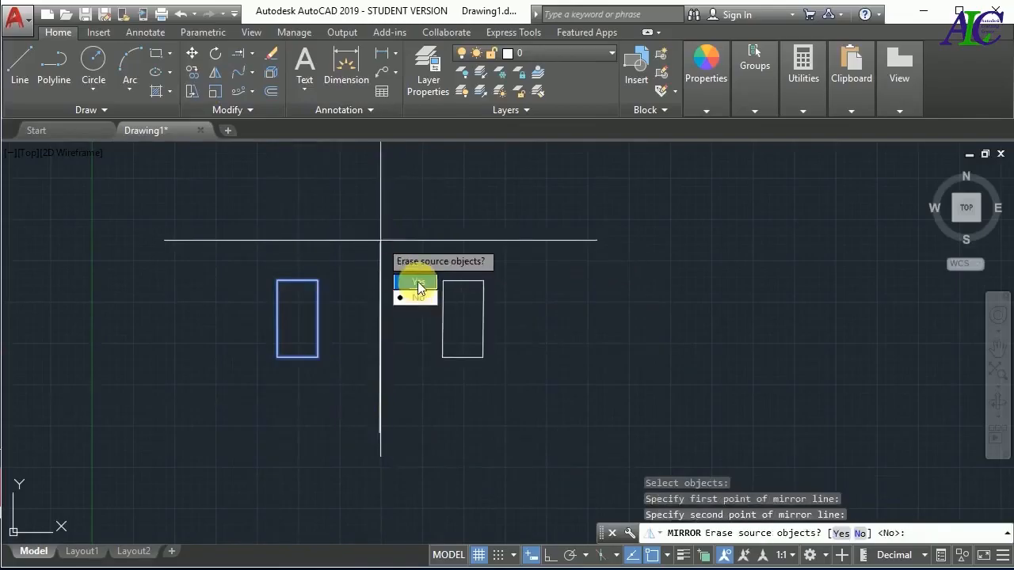
pyautogui.click(418, 283)
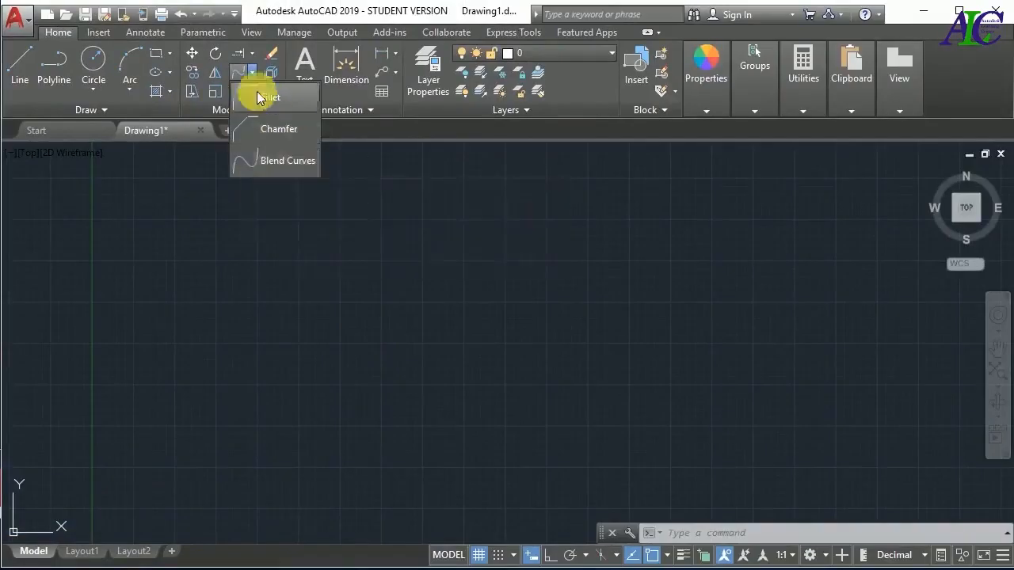
# Draw a wide rectangle about 22 by 10 units in the empty drawing area
pyautogui.click(159, 55)
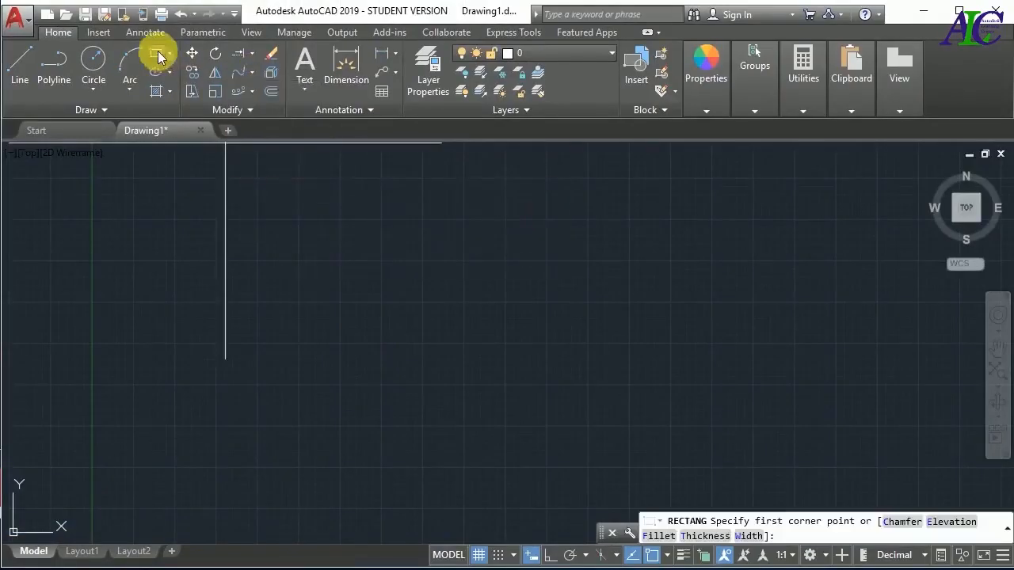
pyautogui.click(233, 230)
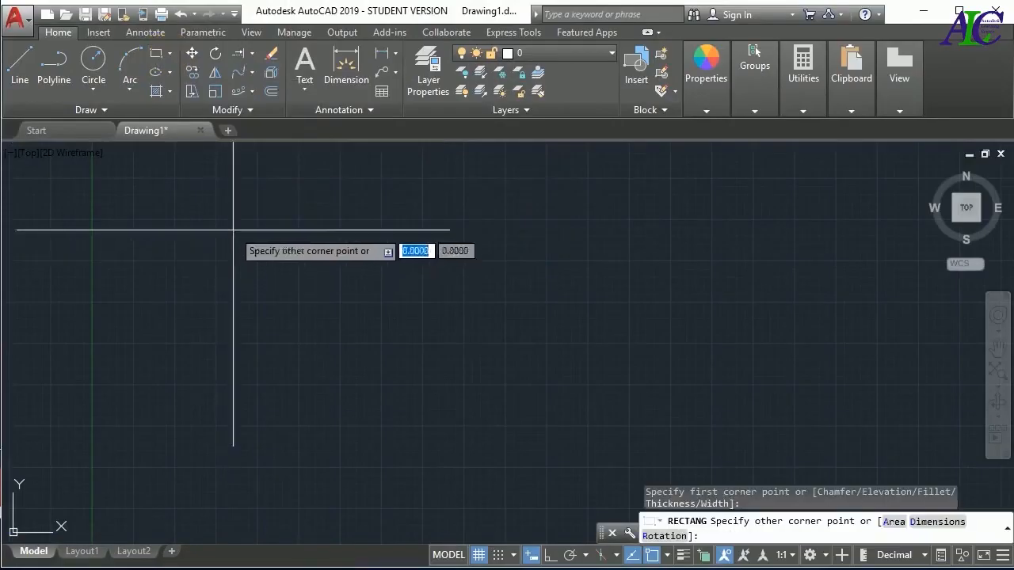
pyautogui.click(602, 394)
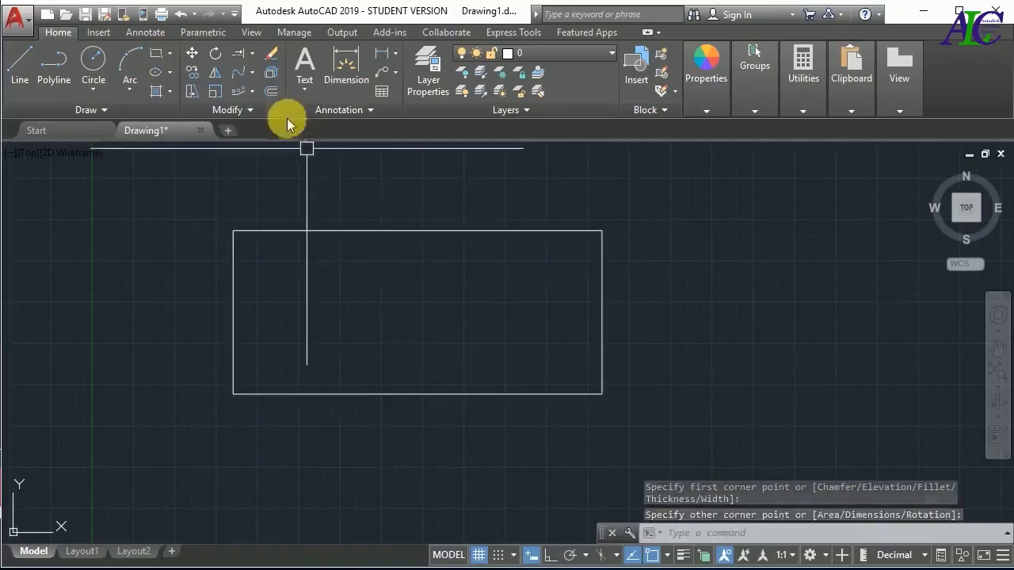
# Fillet all four corners of the rectangle at once as a polyline with radius 3, and undo the fillet
pyautogui.click(252, 77)
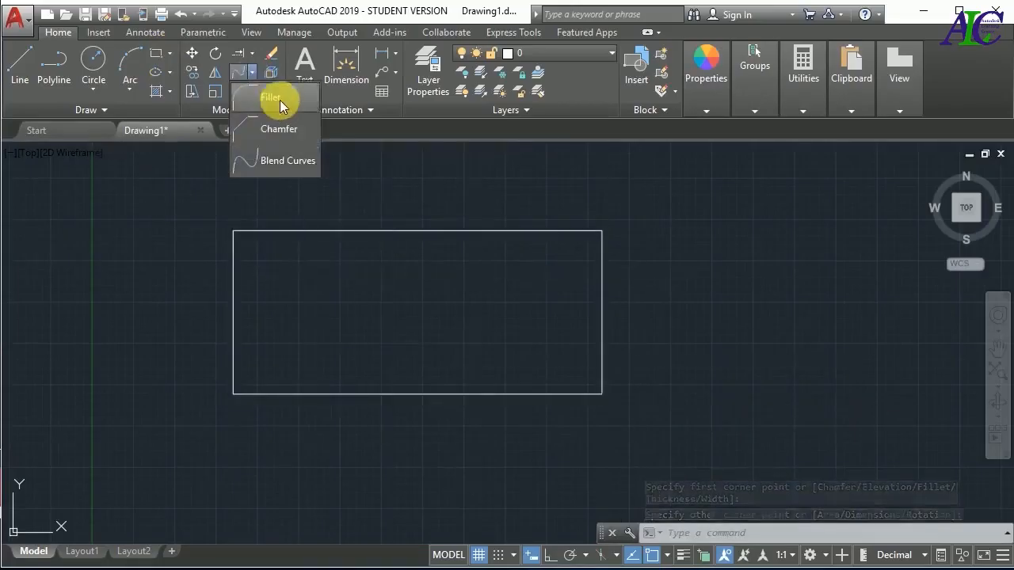
pyautogui.click(279, 100)
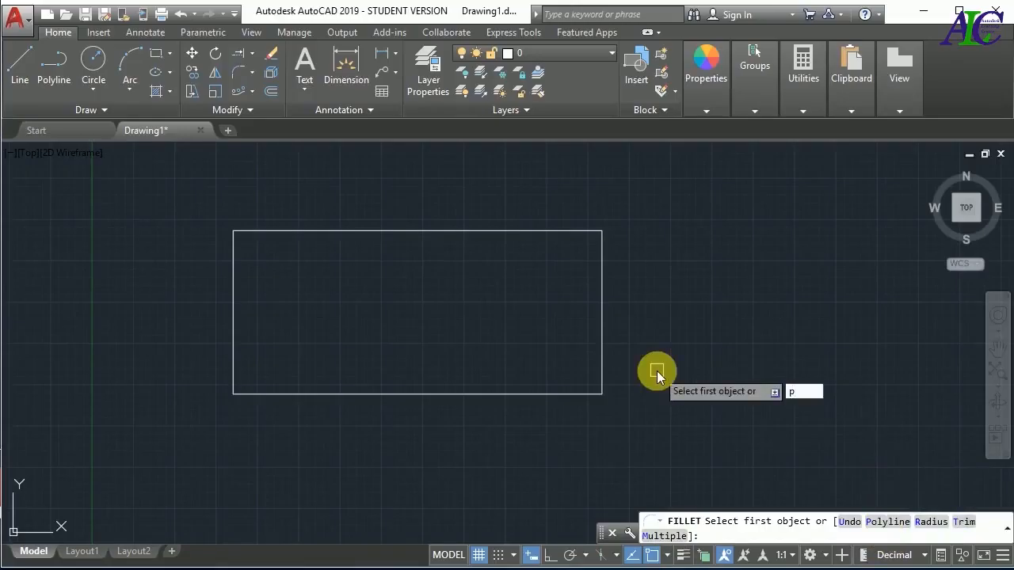
pyautogui.press('Return')
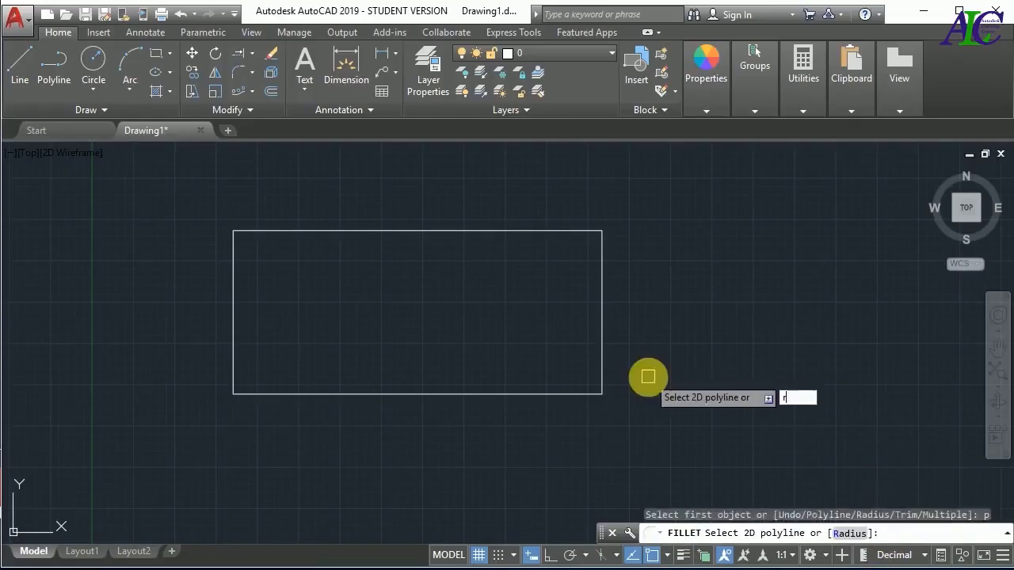
pyautogui.press('Return')
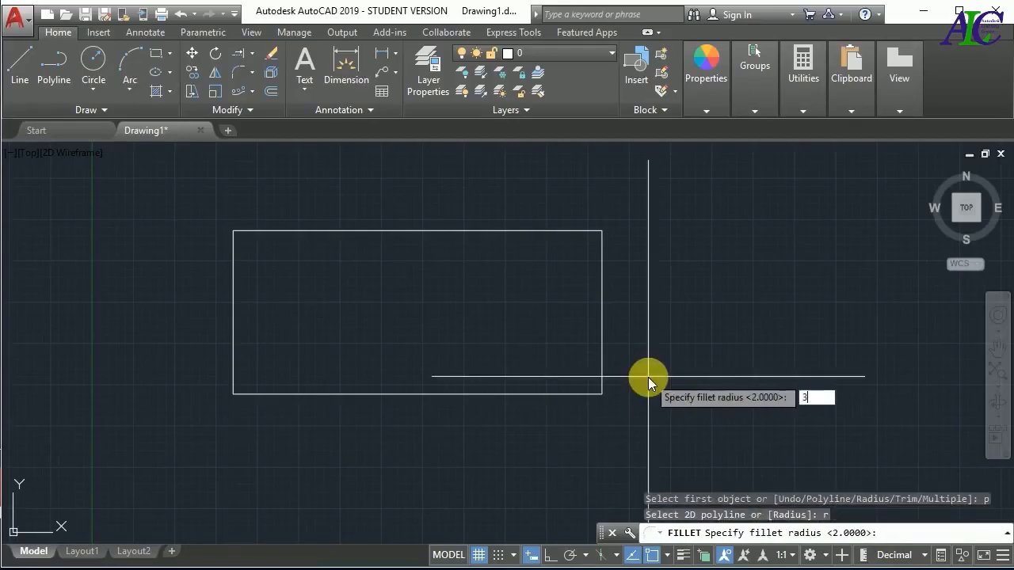
pyautogui.press('Return')
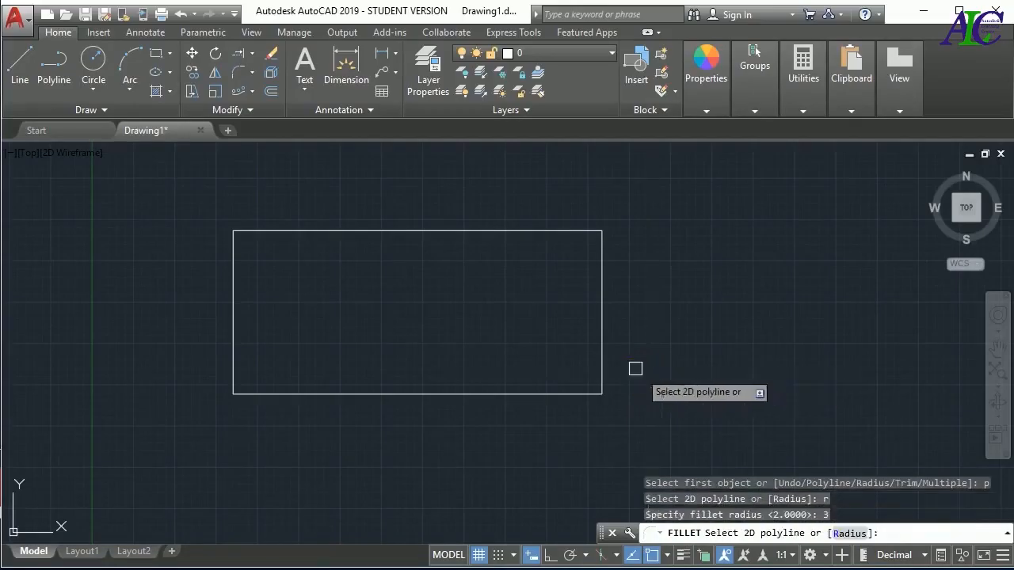
pyautogui.click(606, 333)
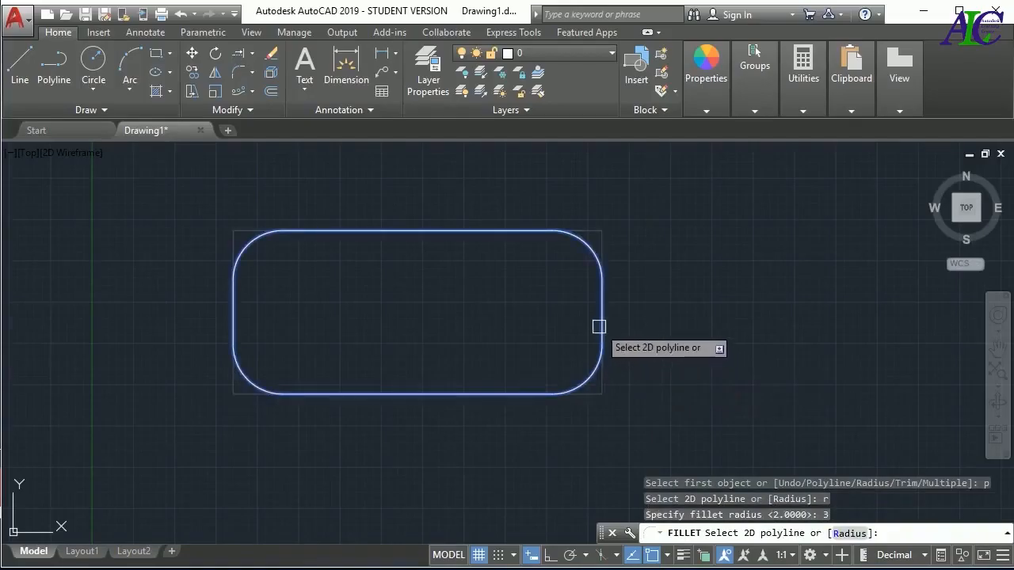
pyautogui.click(599, 326)
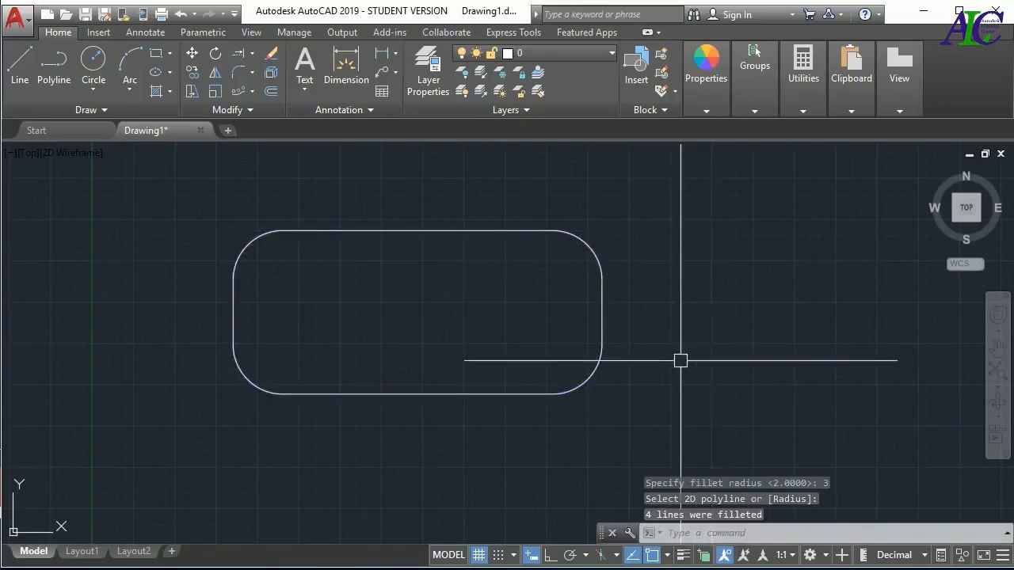
pyautogui.hotkey('ctrl', 'z')
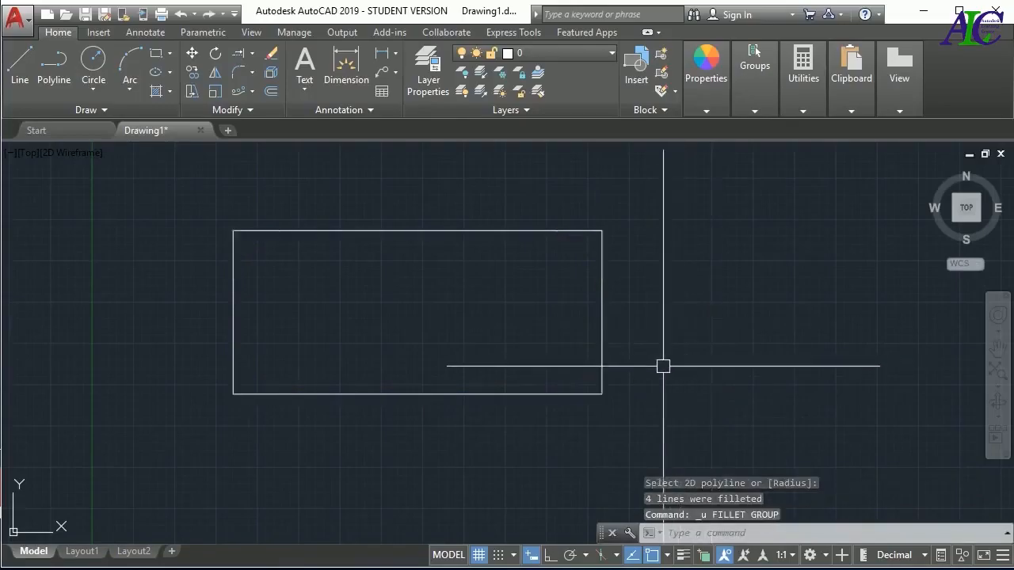
# Fillet all four corners of the rectangle as a polyline with the trim mode set to No trim
pyautogui.click(238, 72)
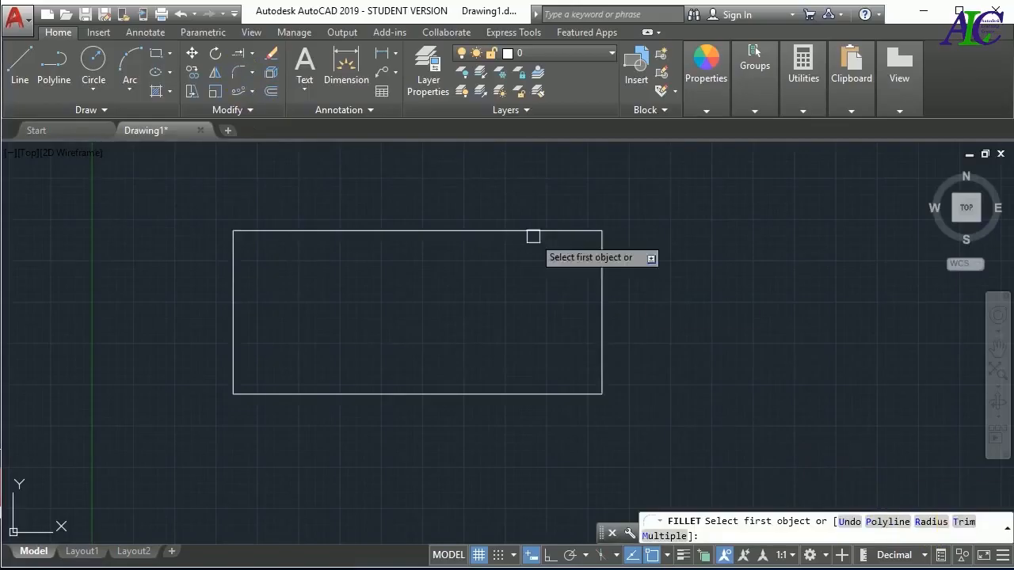
pyautogui.click(530, 317)
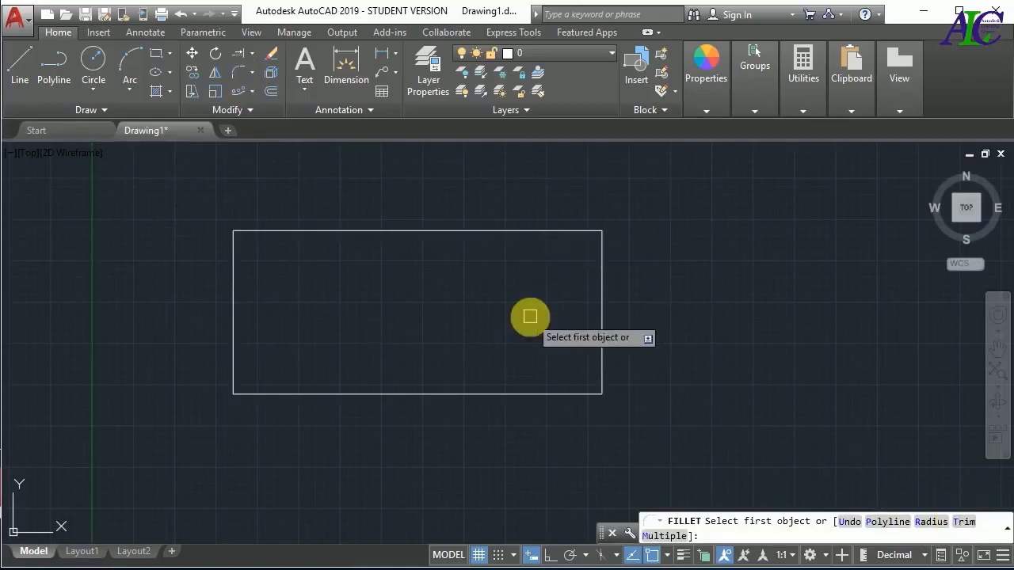
pyautogui.write('t')
pyautogui.press('Return')
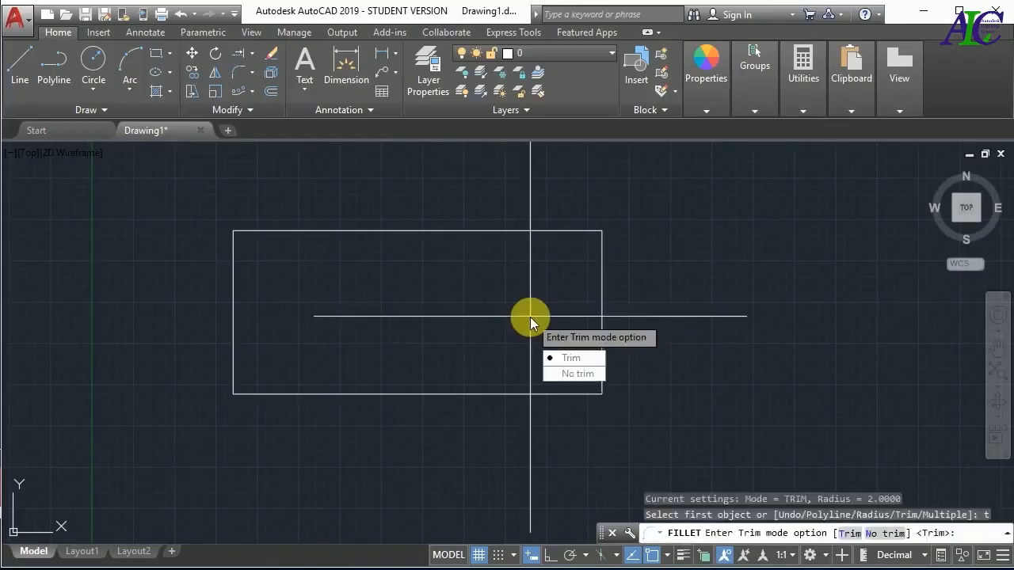
pyautogui.click(574, 374)
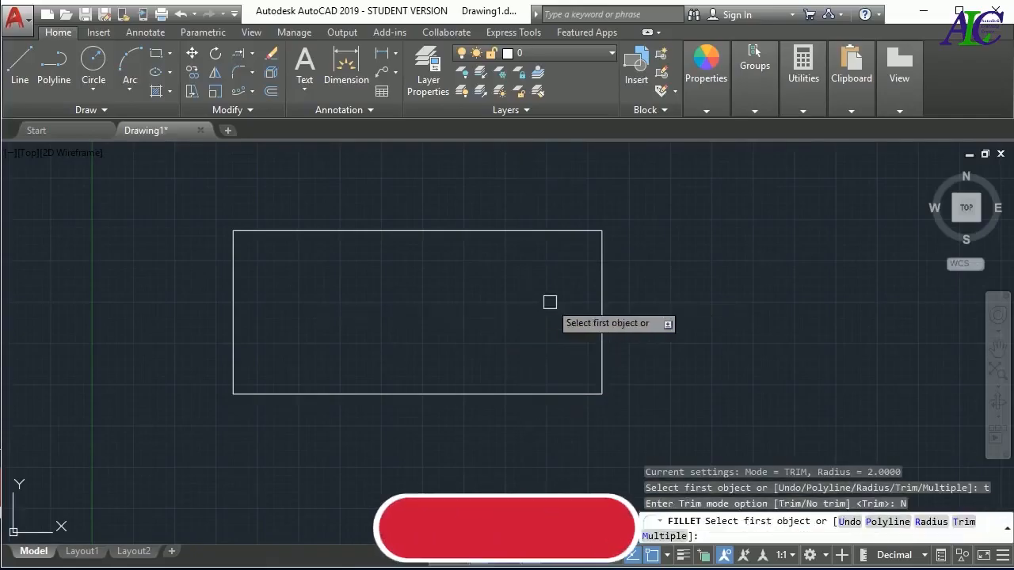
pyautogui.click(679, 330)
pyautogui.press('Return')
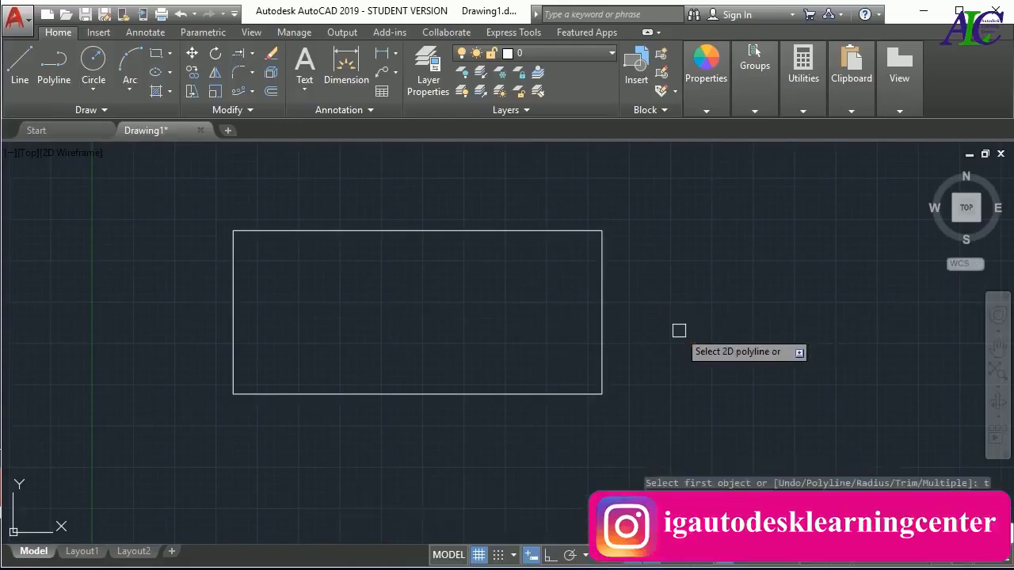
pyautogui.click(604, 337)
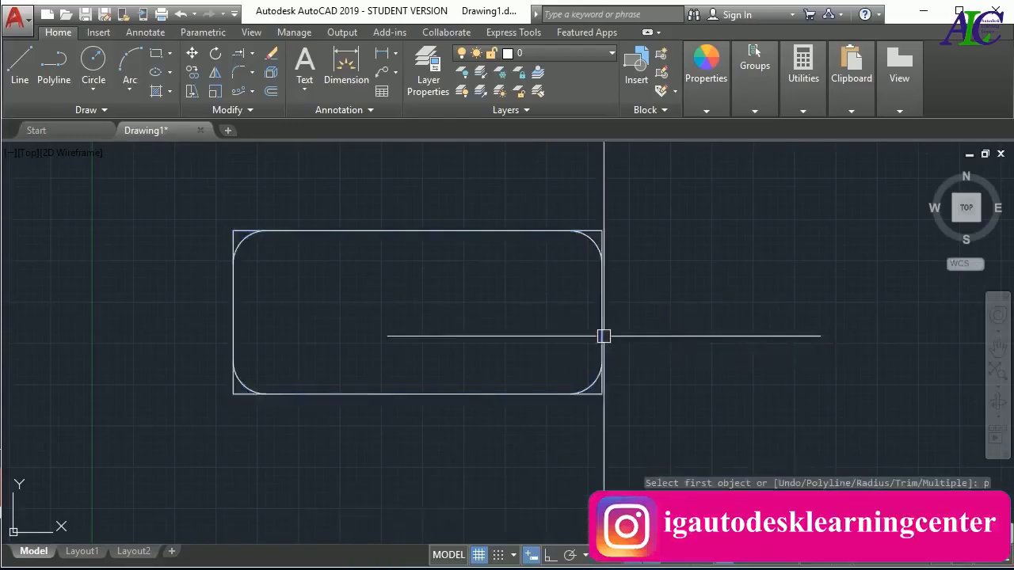
# Inspect the untrimmed upper-right corner of the rectangle up close, and undo the No trim fillet
pyautogui.scroll(5, 595, 241)
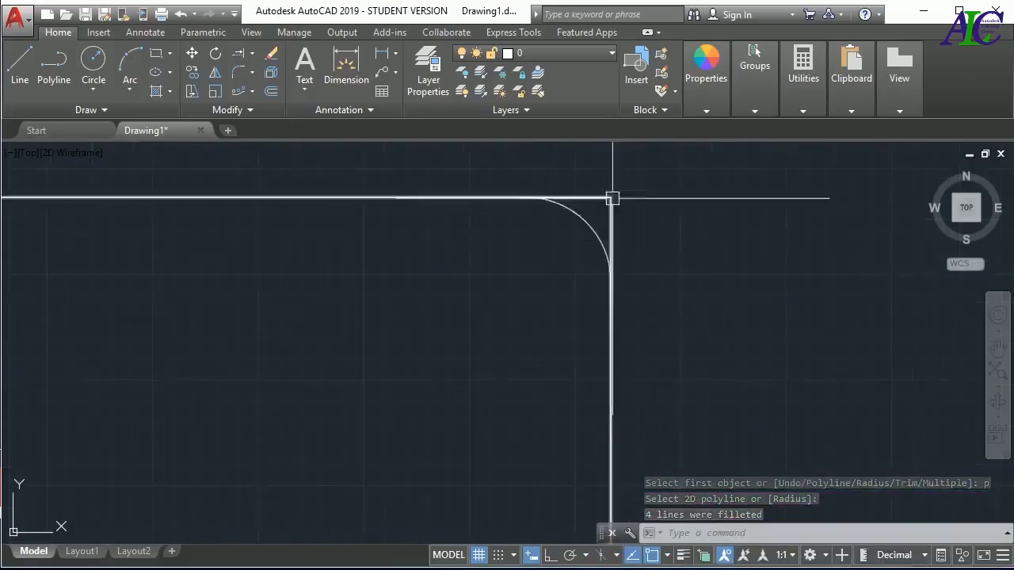
pyautogui.scroll(-5, 437, 267)
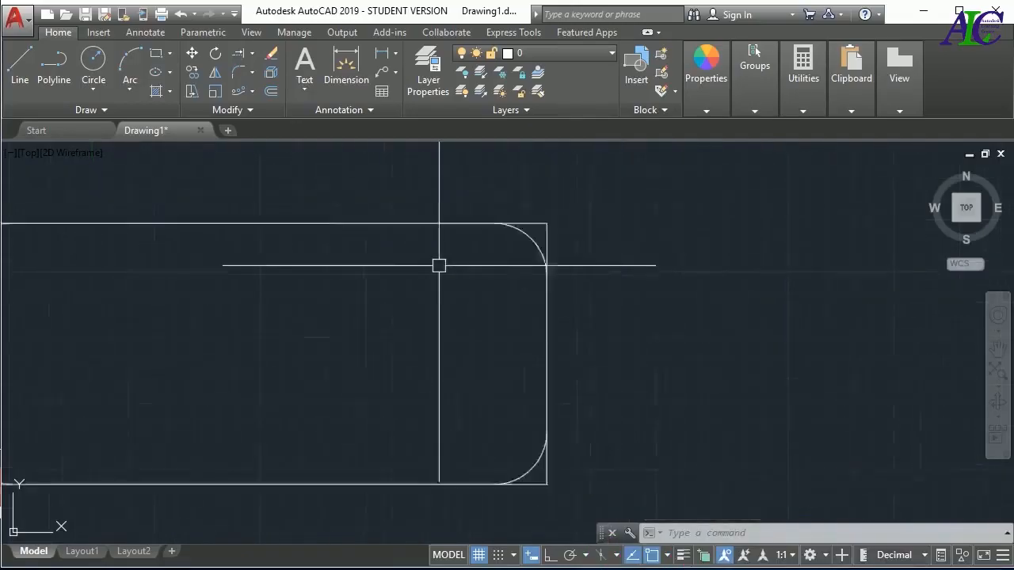
pyautogui.hotkey('ctrl', 'z')
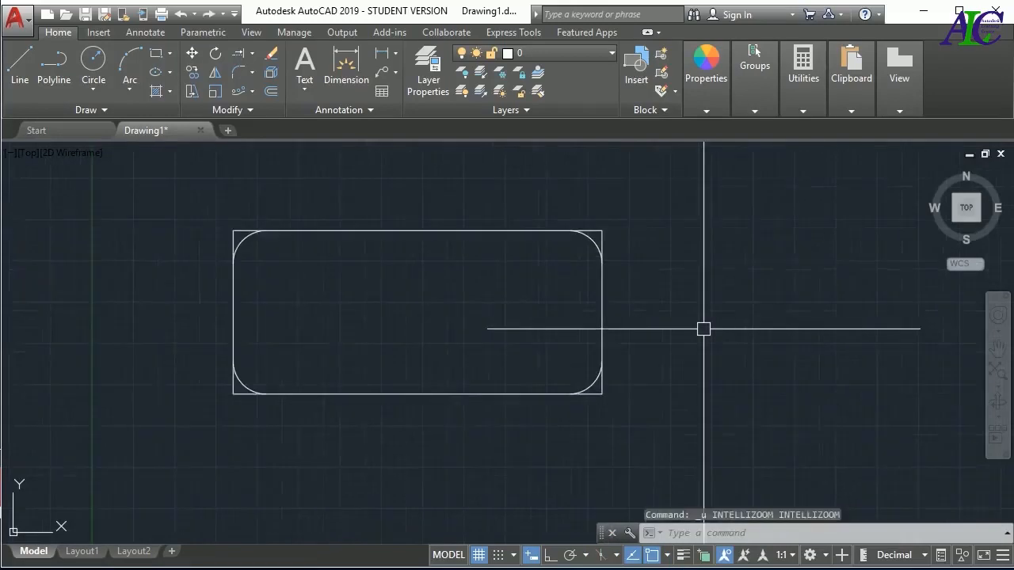
pyautogui.hotkey('ctrl', 'z')
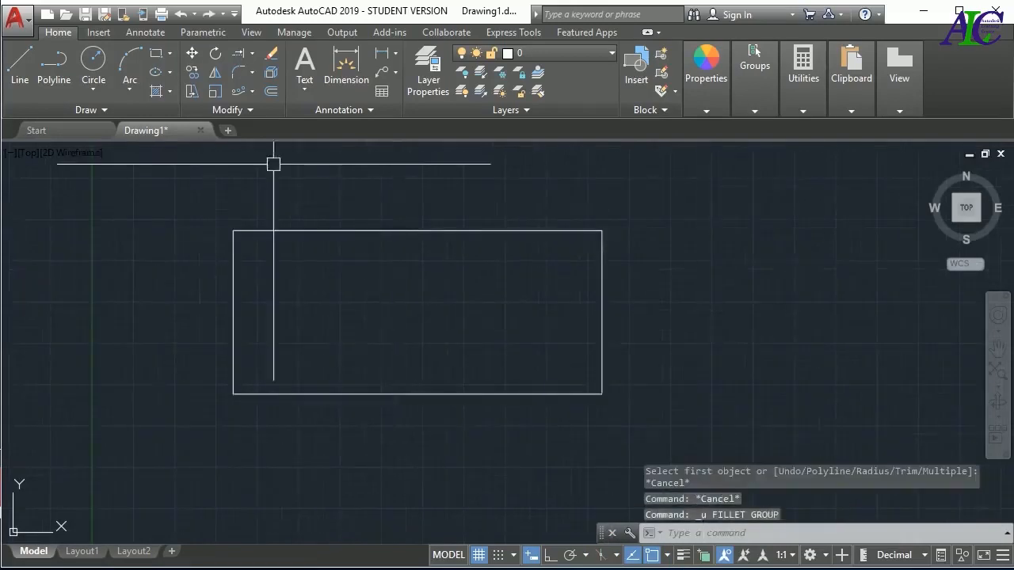
# Fillet the rectangle's lower-right and upper-right corners with radius 3, using the Multiple option
pyautogui.click(238, 73)
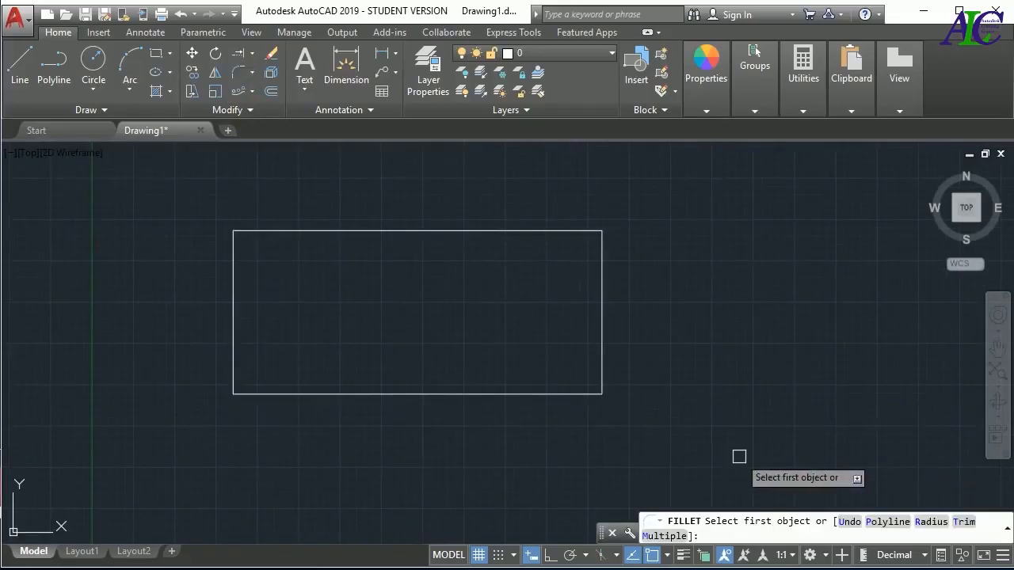
pyautogui.write('m')
pyautogui.press('Return')
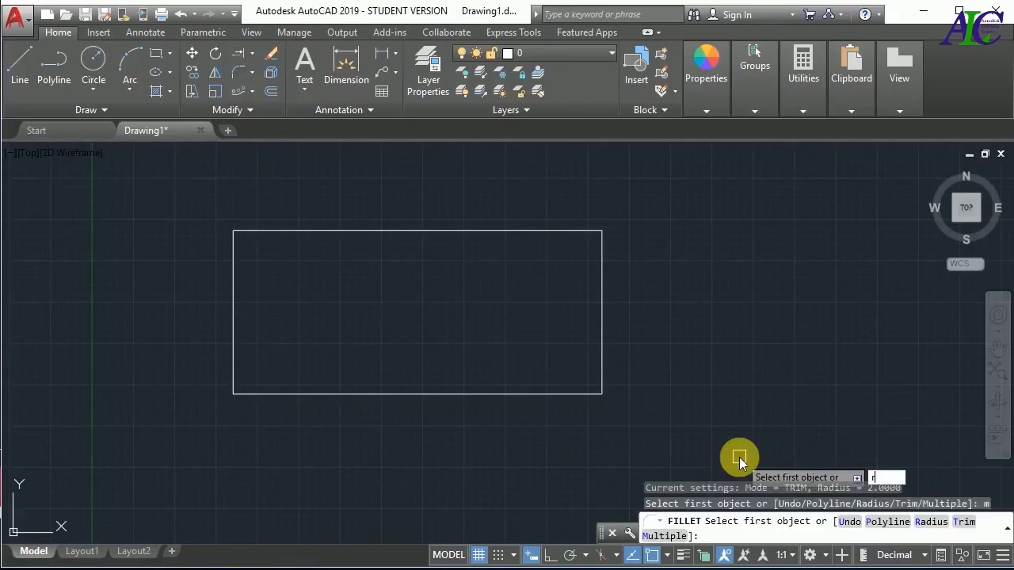
pyautogui.write('r')
pyautogui.press('Return')
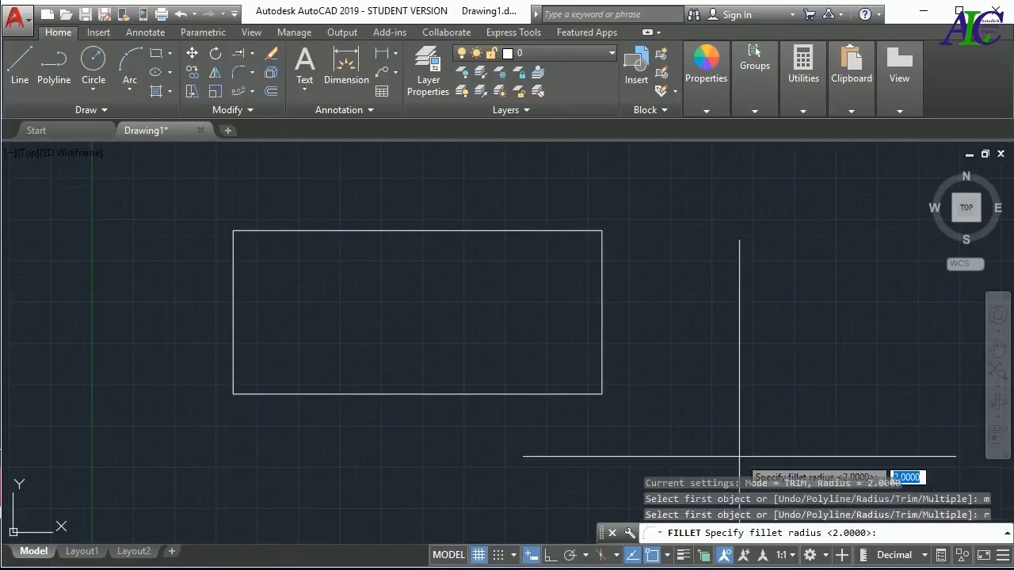
pyautogui.press('Return')
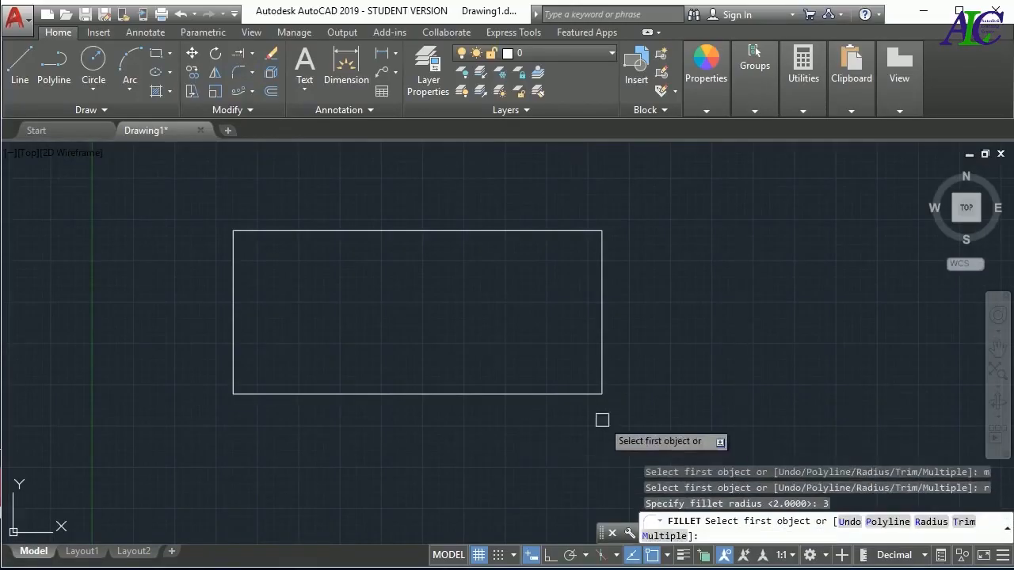
pyautogui.click(511, 393)
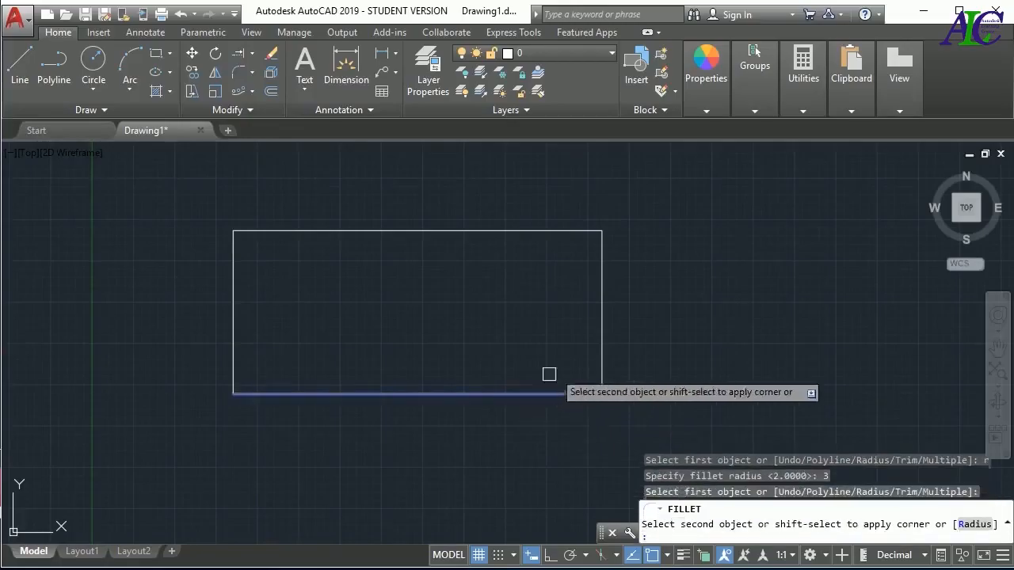
pyautogui.click(603, 342)
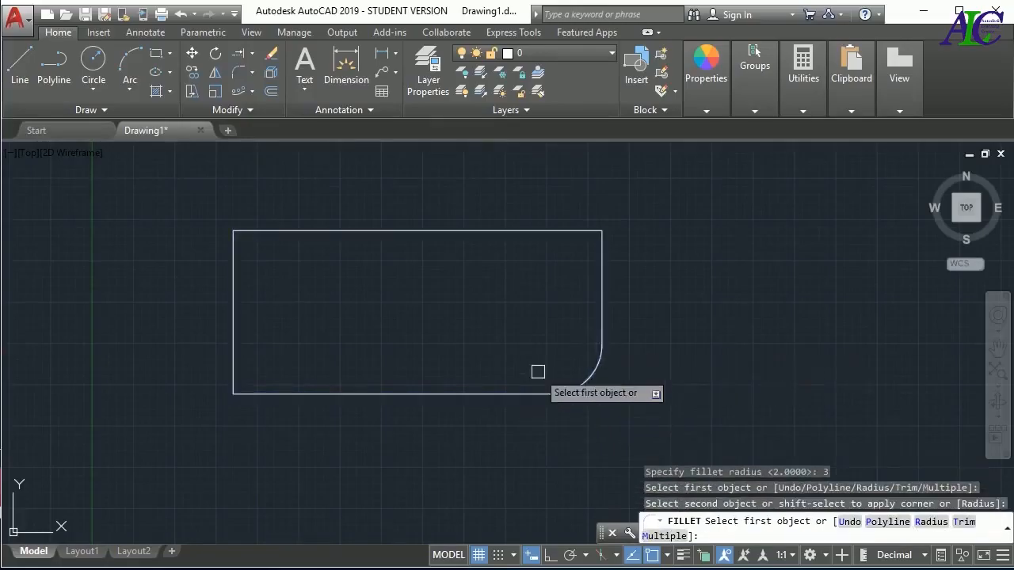
pyautogui.click(519, 235)
pyautogui.click(601, 286)
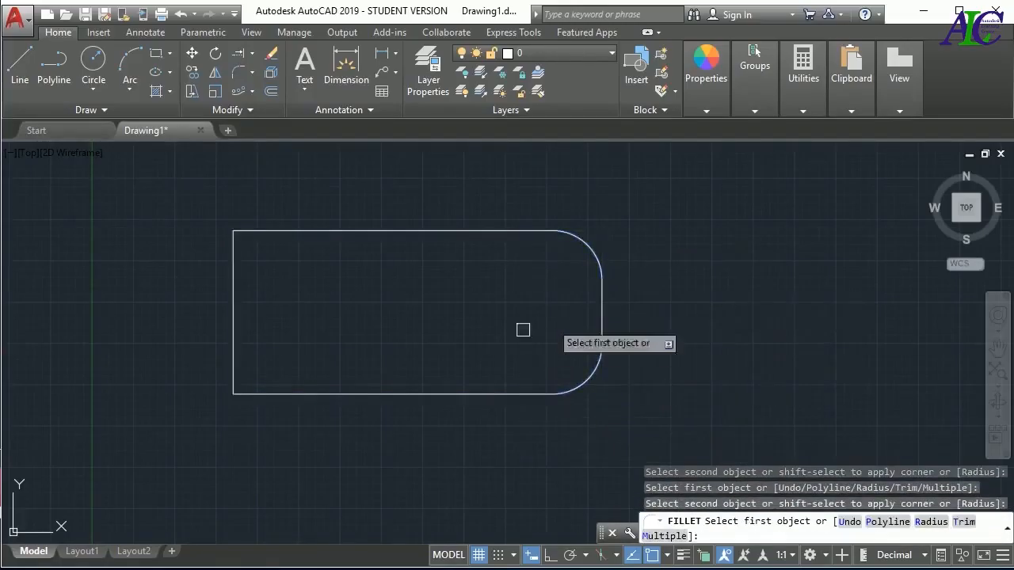
# Fillet the rectangle's upper-left and lower-left corners in the same Multiple fillet, end the command and undo the fillets
pyautogui.click(354, 232)
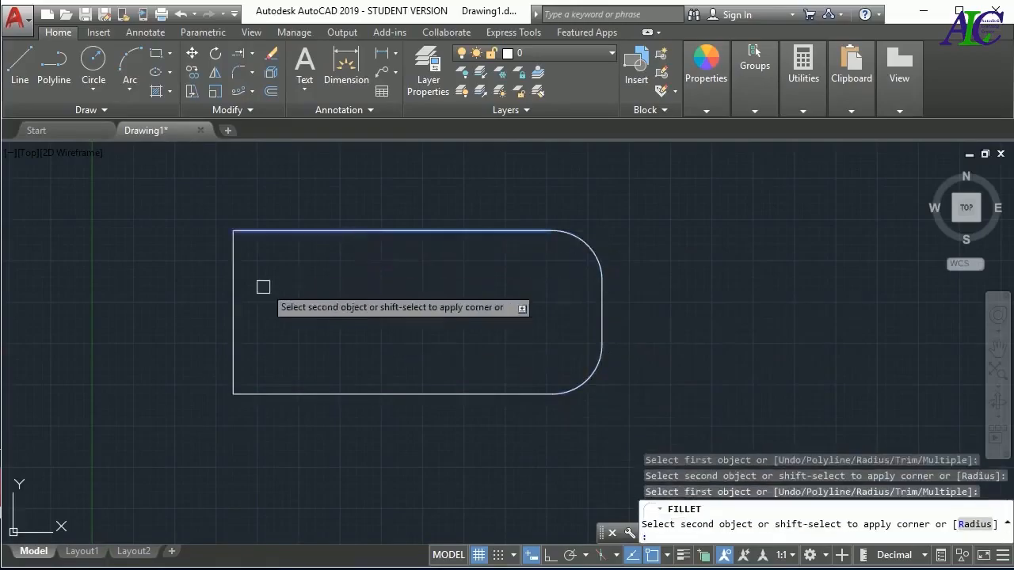
pyautogui.click(241, 302)
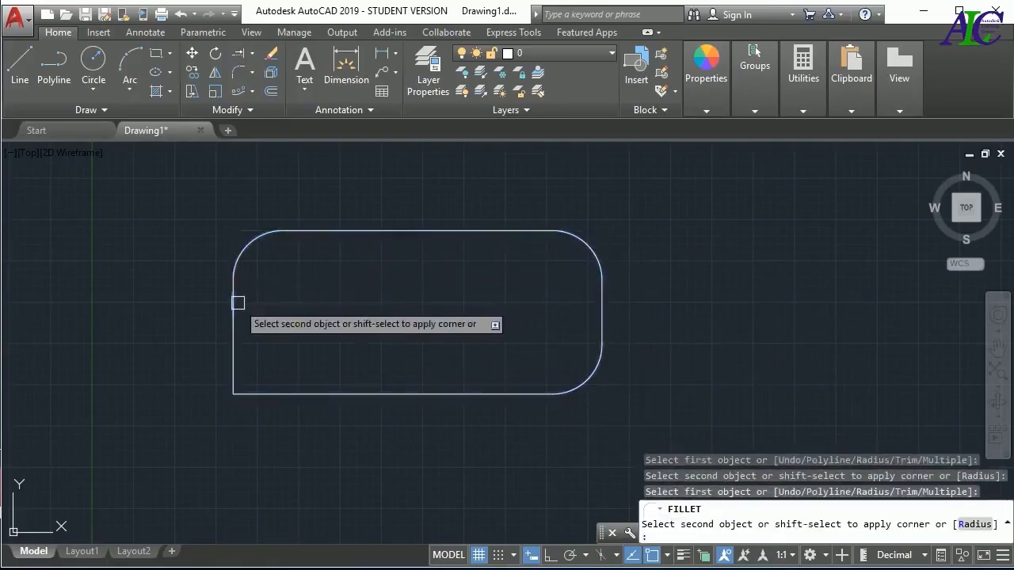
pyautogui.click(335, 394)
pyautogui.click(234, 353)
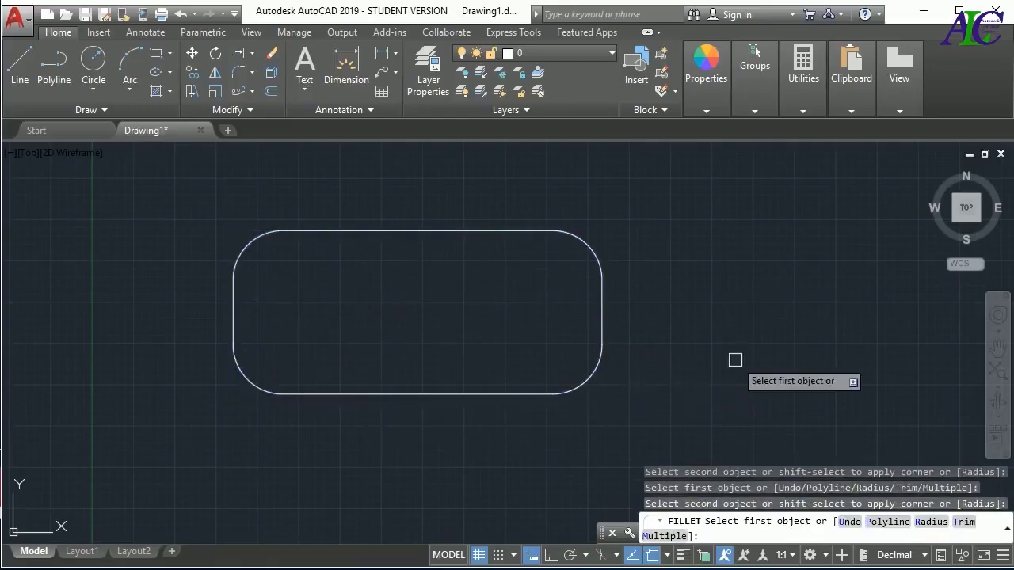
pyautogui.press('Escape')
pyautogui.press('Escape')
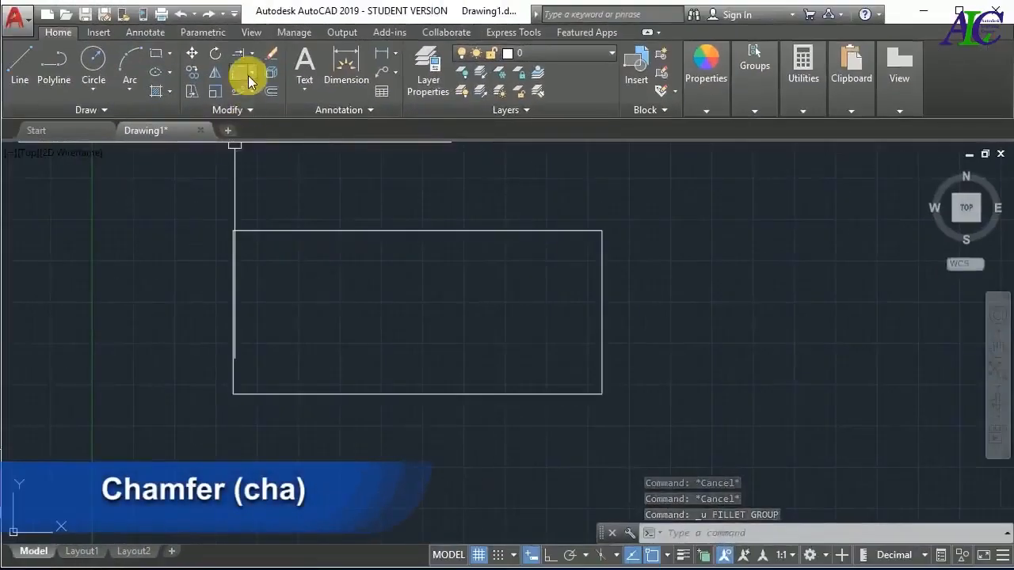
# Chamfer all four corners of the rectangle as a polyline with both chamfer distances set to 3, and undo the chamfer
pyautogui.click(251, 73)
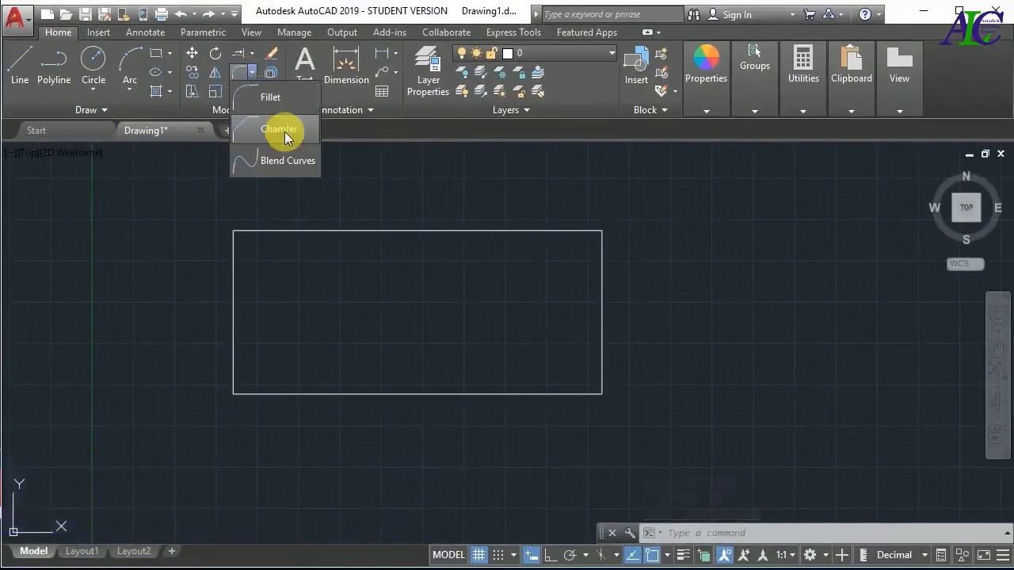
pyautogui.click(276, 130)
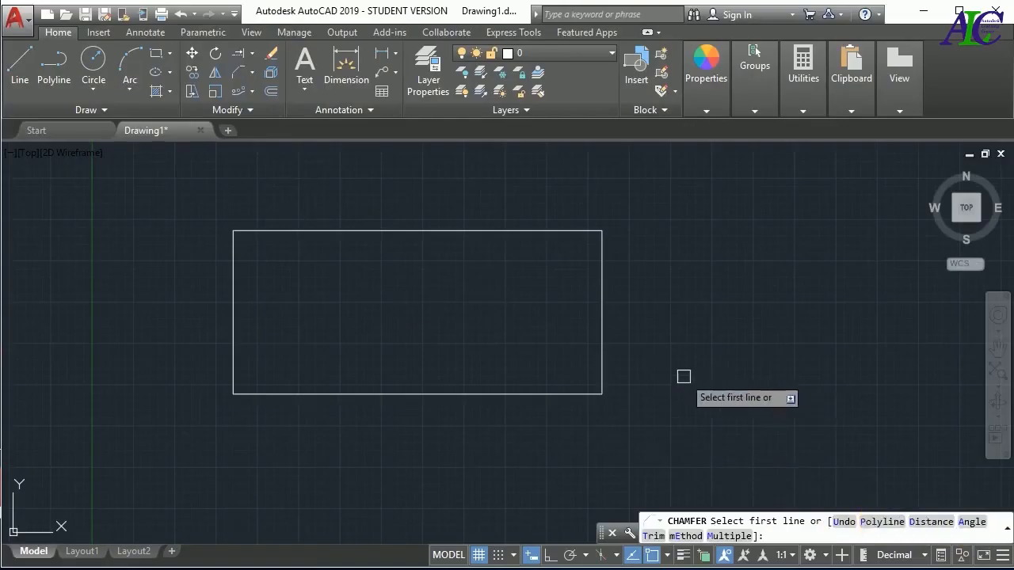
pyautogui.press('Return')
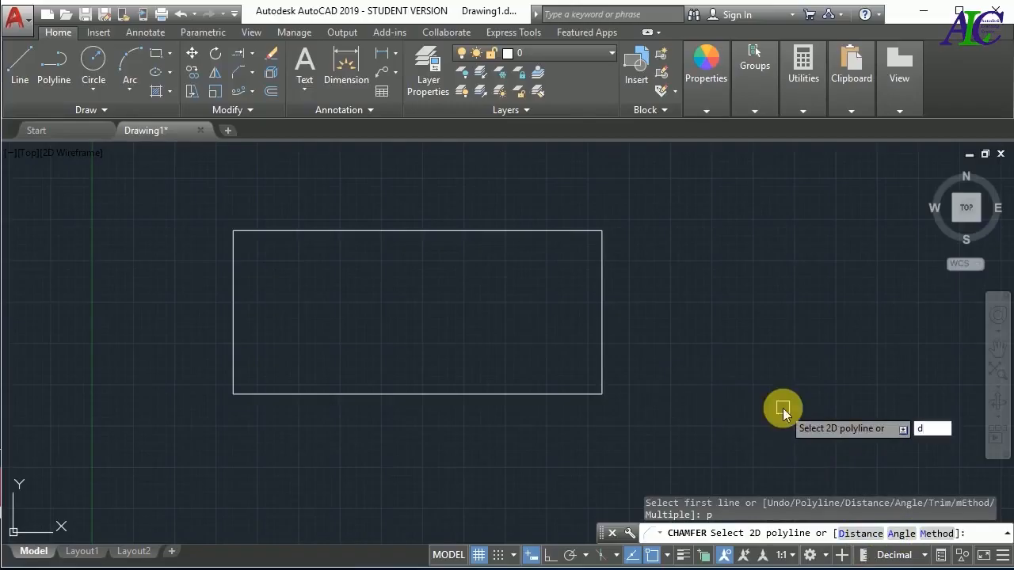
pyautogui.press('Return')
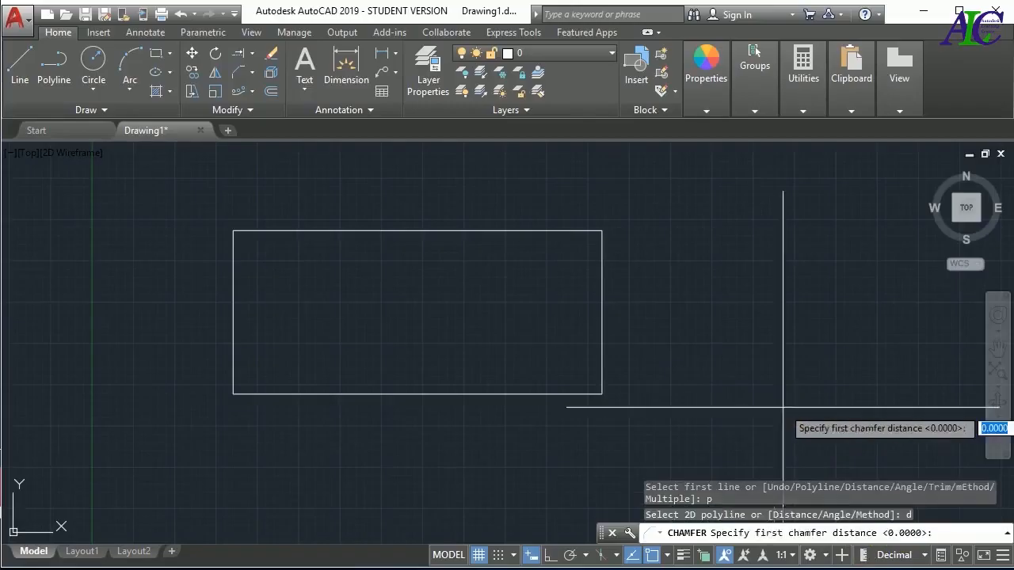
pyautogui.click(705, 389)
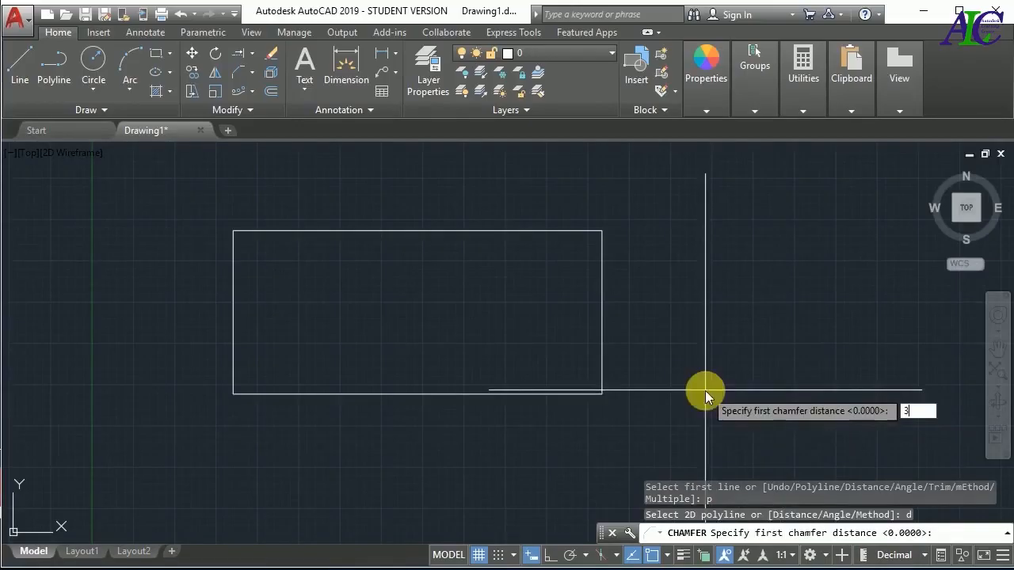
pyautogui.write('3')
pyautogui.press('Return')
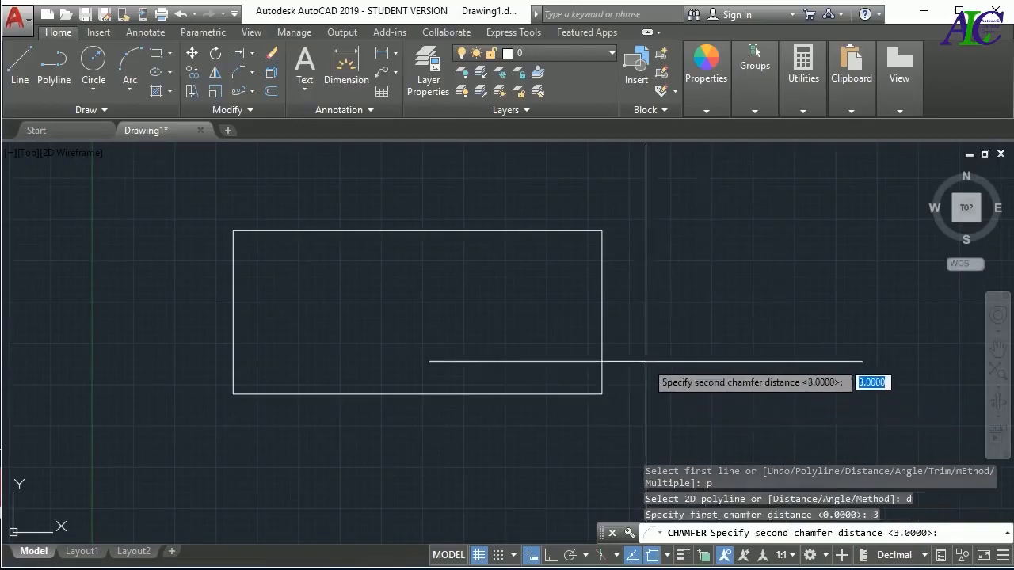
pyautogui.write('3')
pyautogui.press('Return')
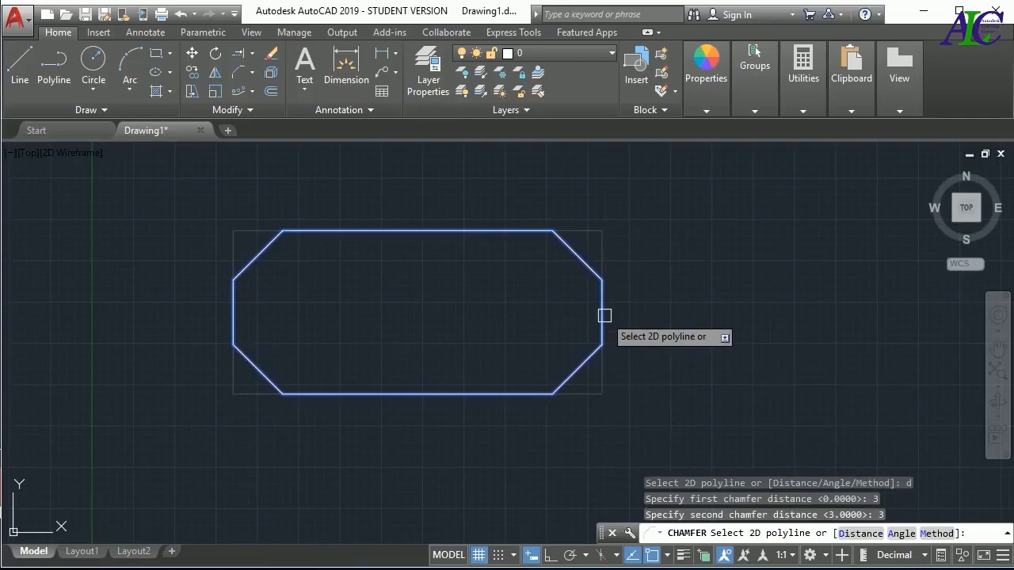
pyautogui.click(604, 315)
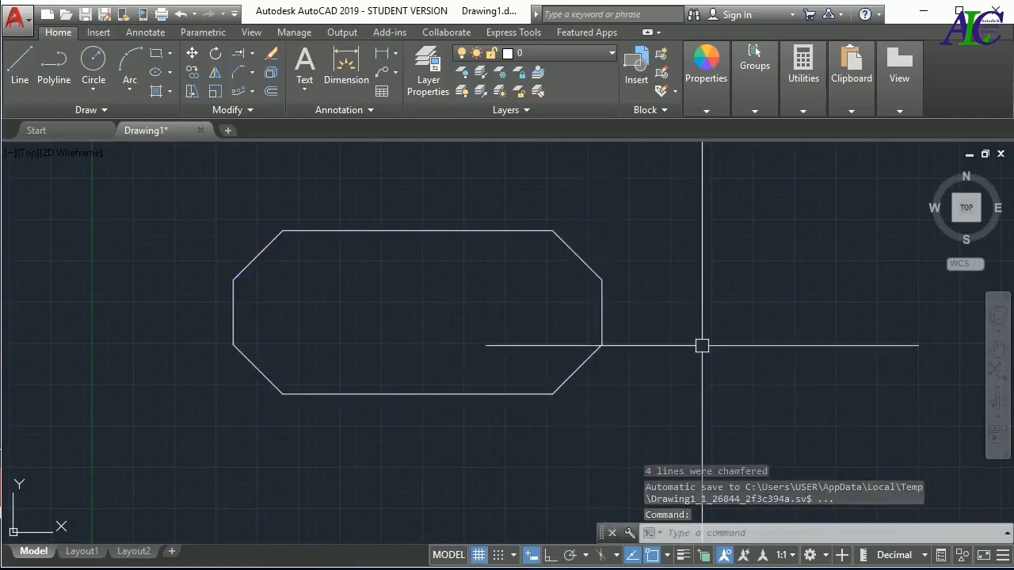
pyautogui.hotkey('ctrl', 'z')
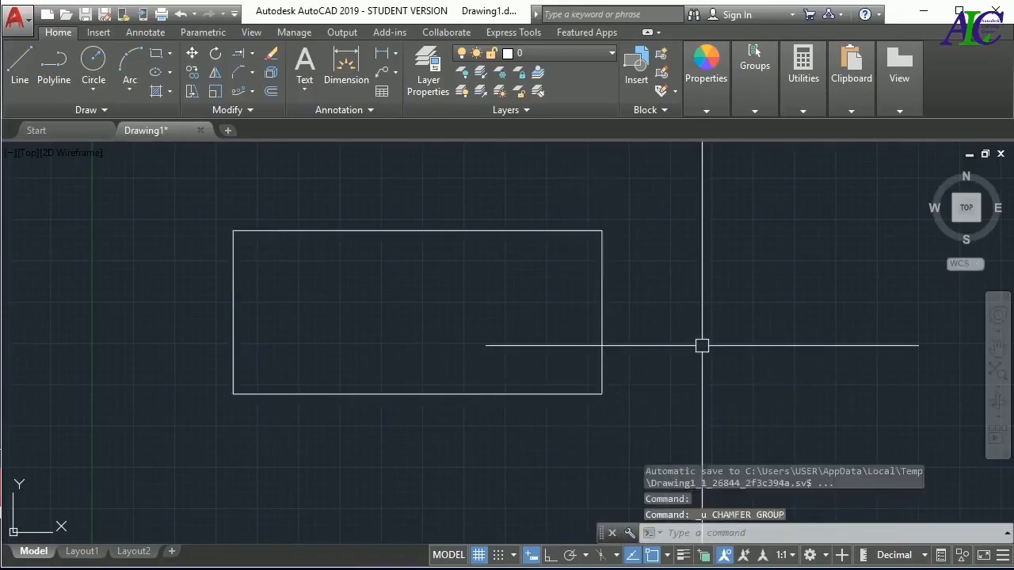
pyautogui.click(238, 73)
pyautogui.press('Escape')
pyautogui.press('Escape')
pyautogui.press('Escape')
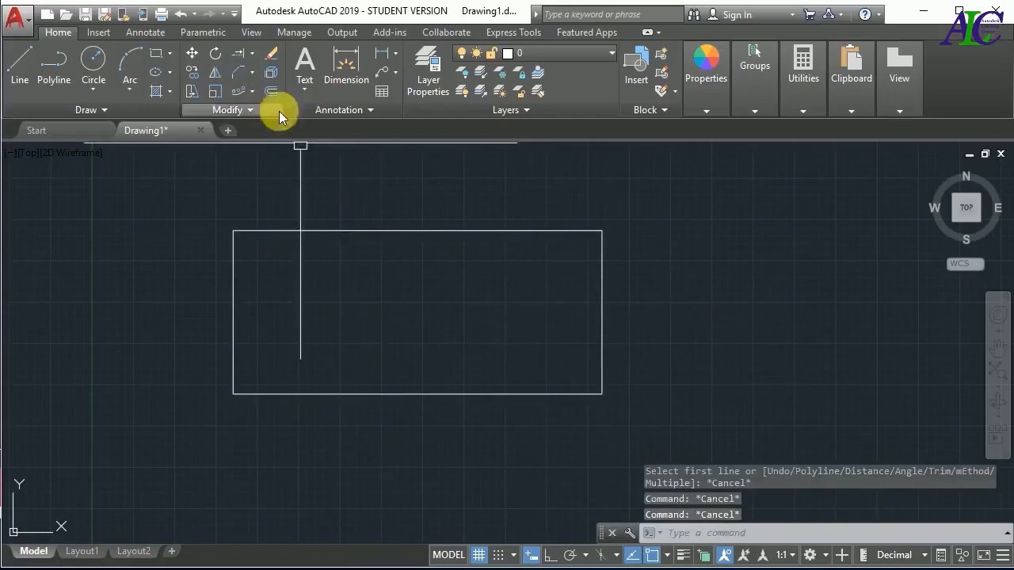
# Chamfer the rectangle's upper-right corner in No trim mode with first distance 3 on the right edge and second distance 2 on the upper edge
pyautogui.click(249, 74)
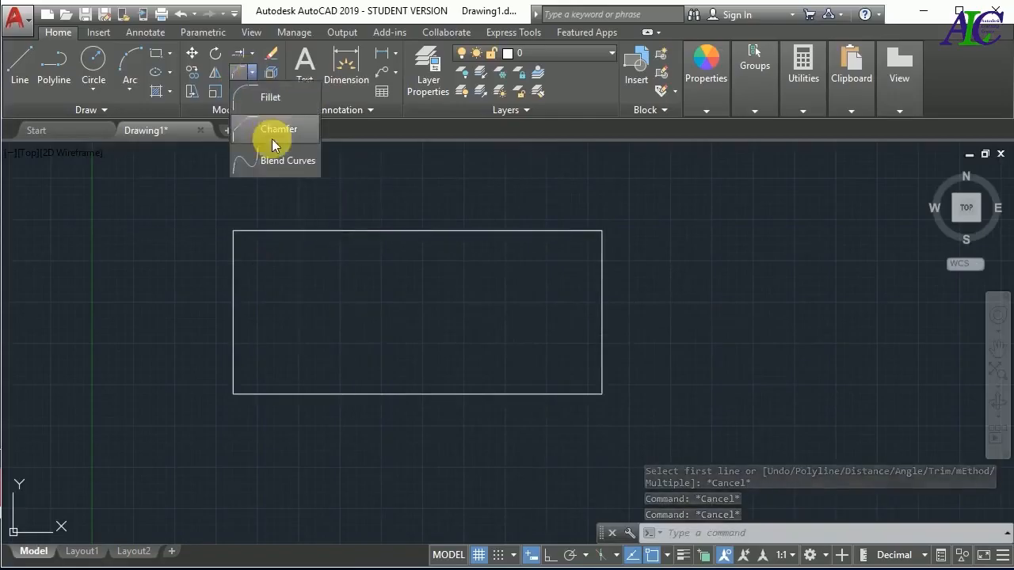
pyautogui.click(267, 129)
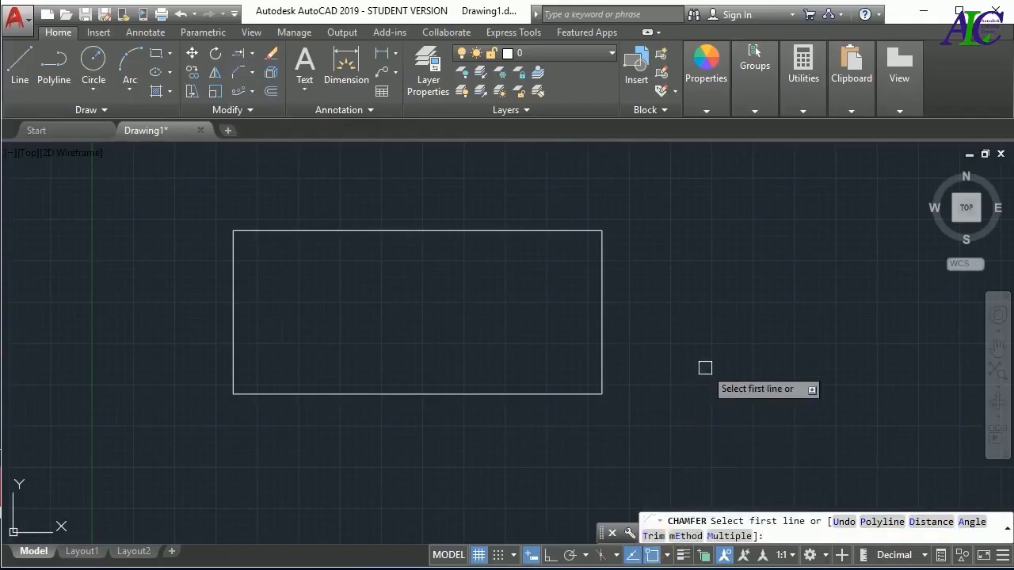
pyautogui.write('tr')
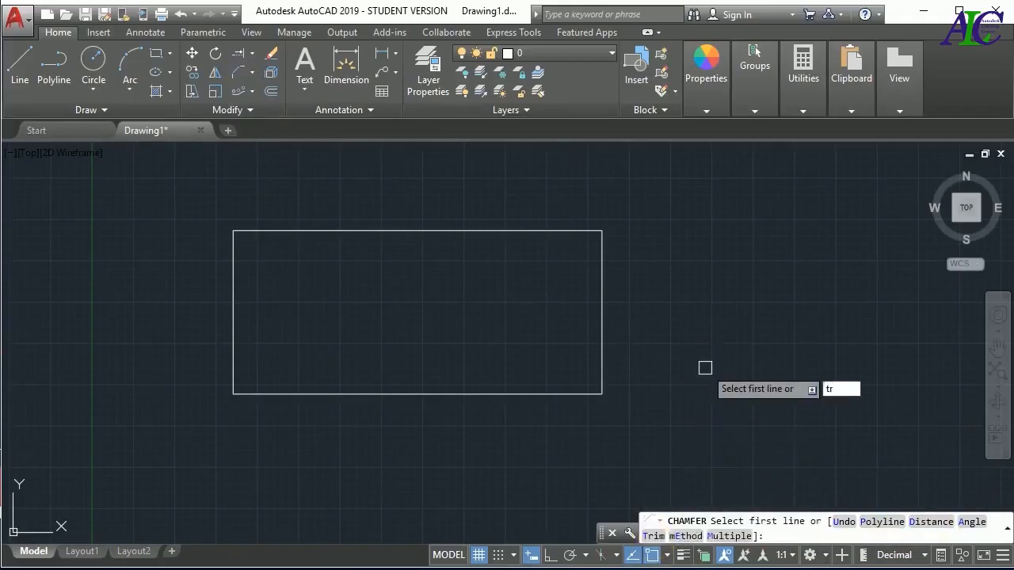
pyautogui.press('Return')
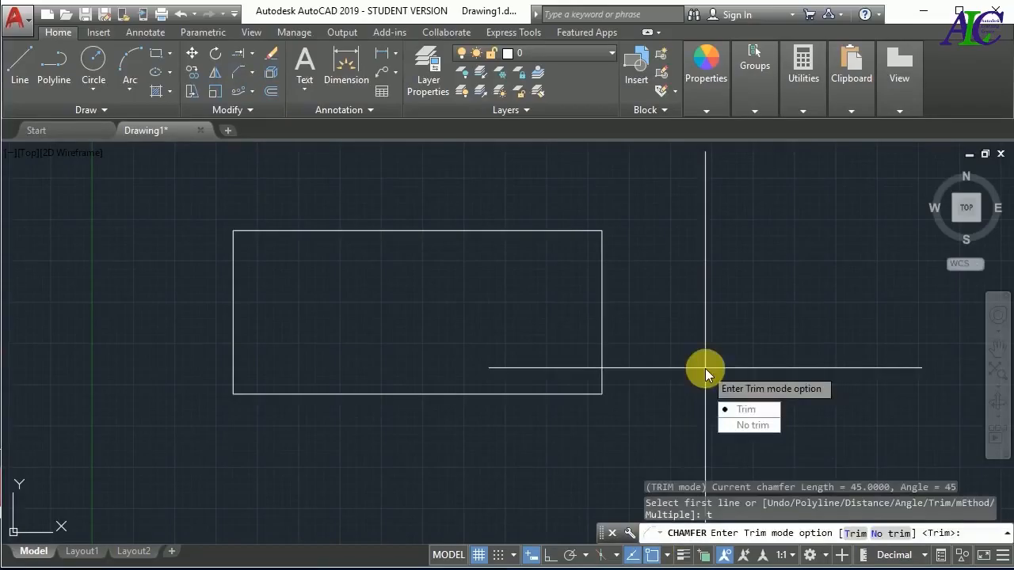
pyautogui.click(753, 426)
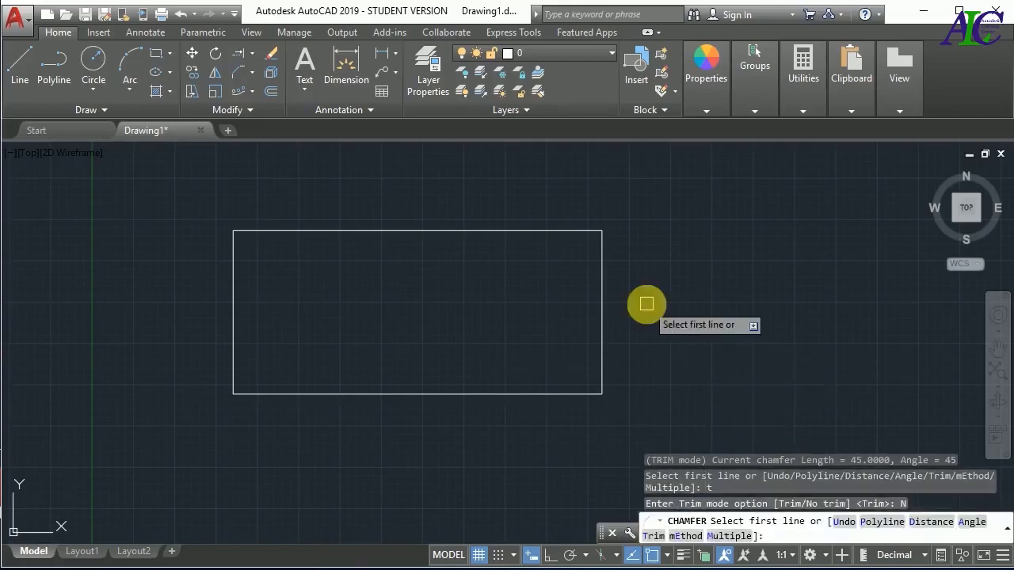
pyautogui.press('Return')
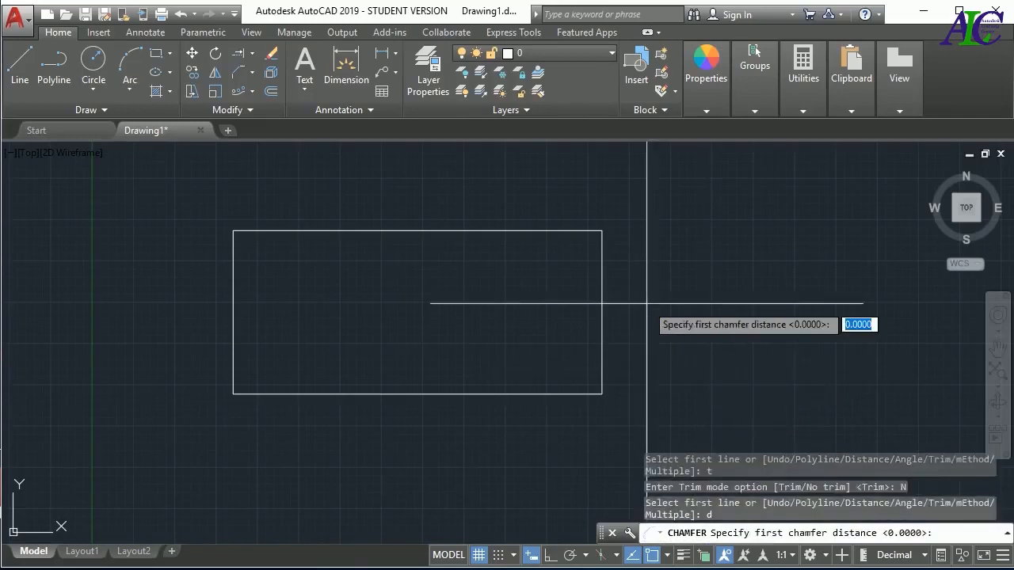
pyautogui.press('Return')
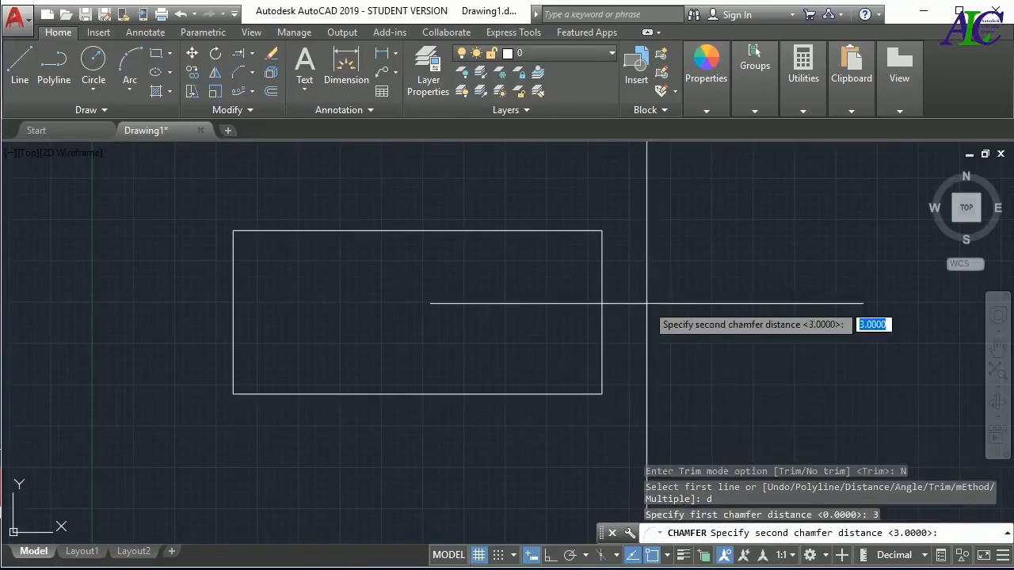
pyautogui.press('Return')
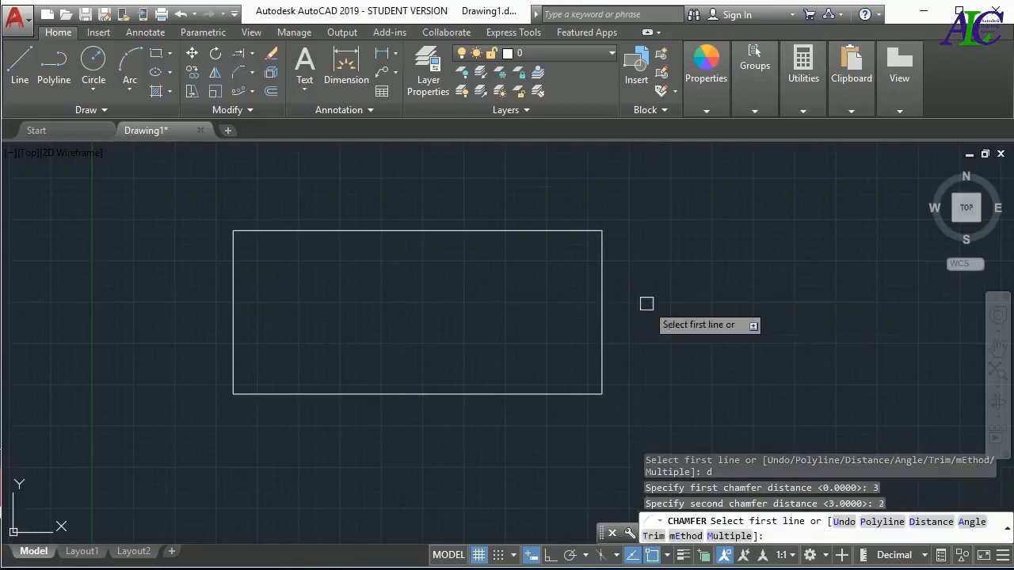
pyautogui.click(601, 342)
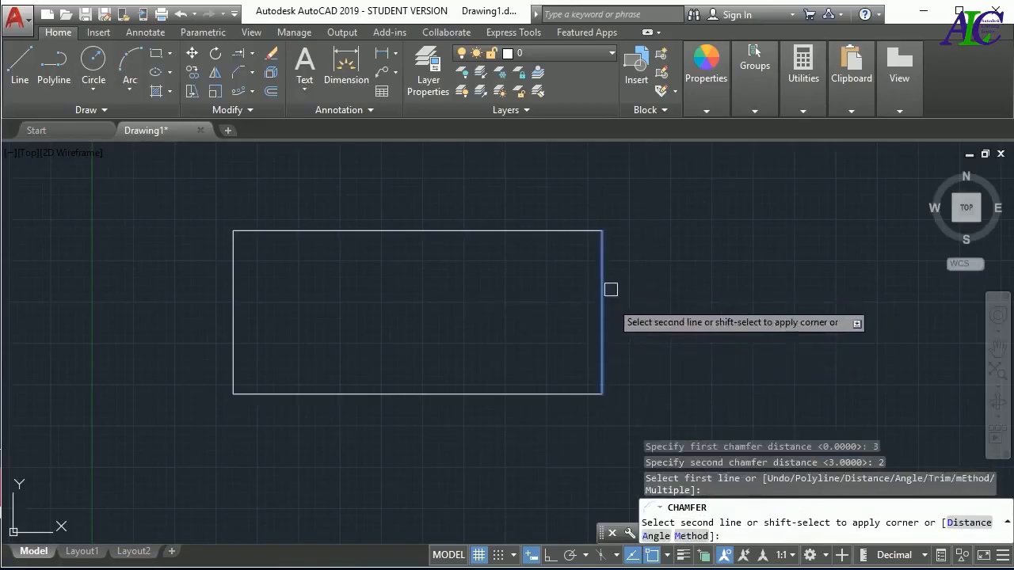
pyautogui.click(528, 232)
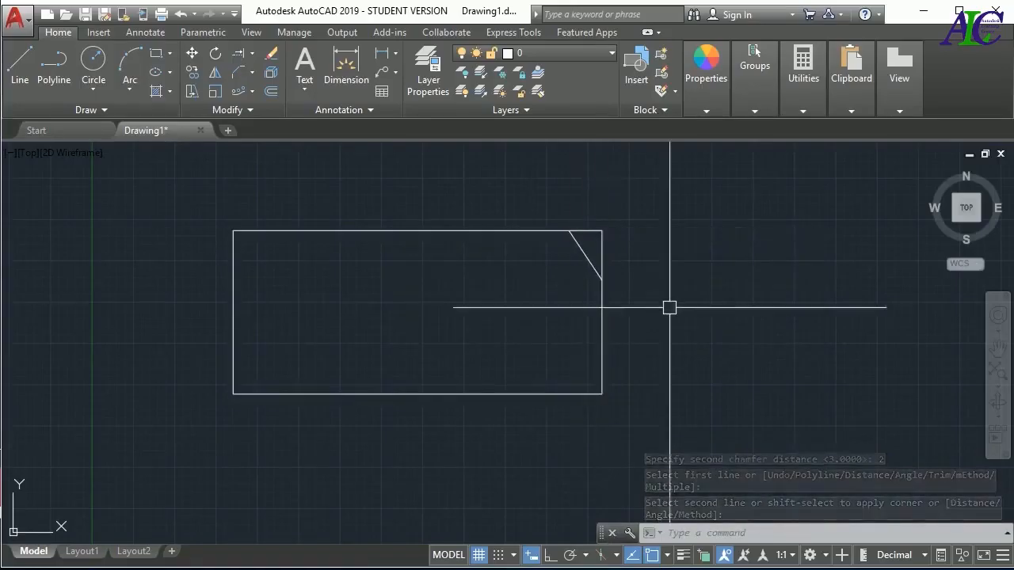
# Chamfer the rectangle's lower-right, lower-left and upper-left corners with the same No trim settings, picking the lower edge first for both lower corners
pyautogui.press('Return')
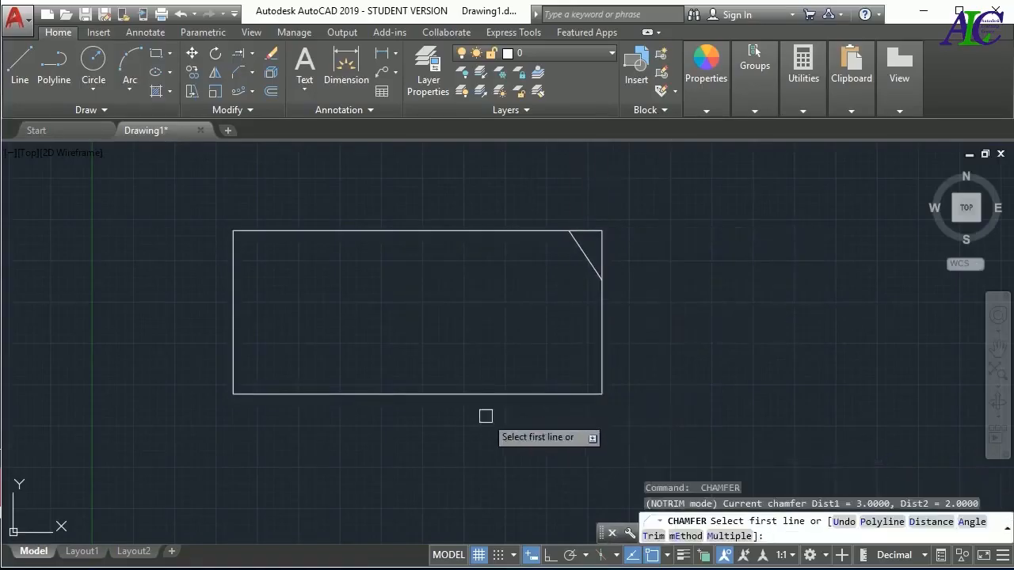
pyautogui.click(515, 391)
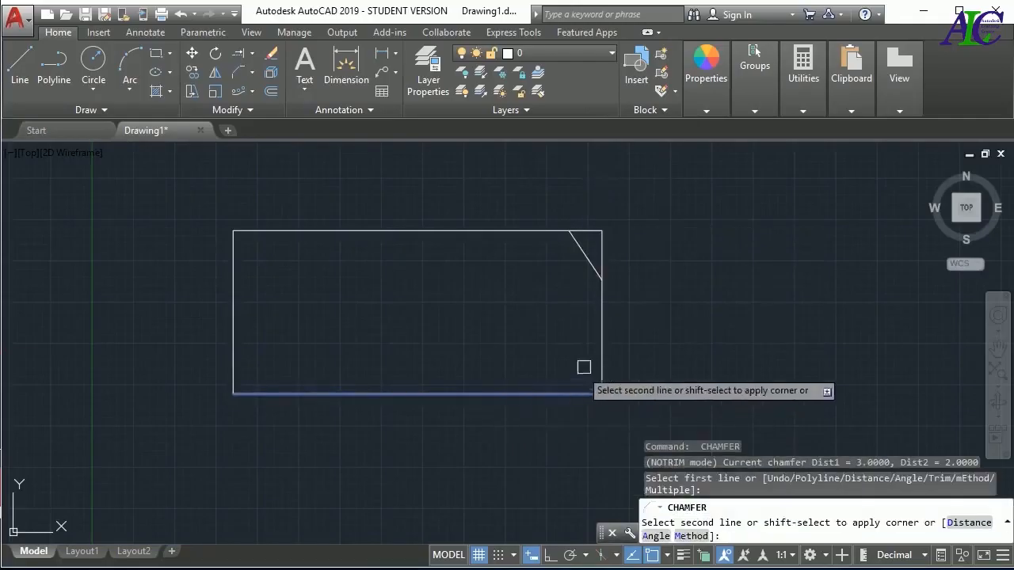
pyautogui.click(600, 348)
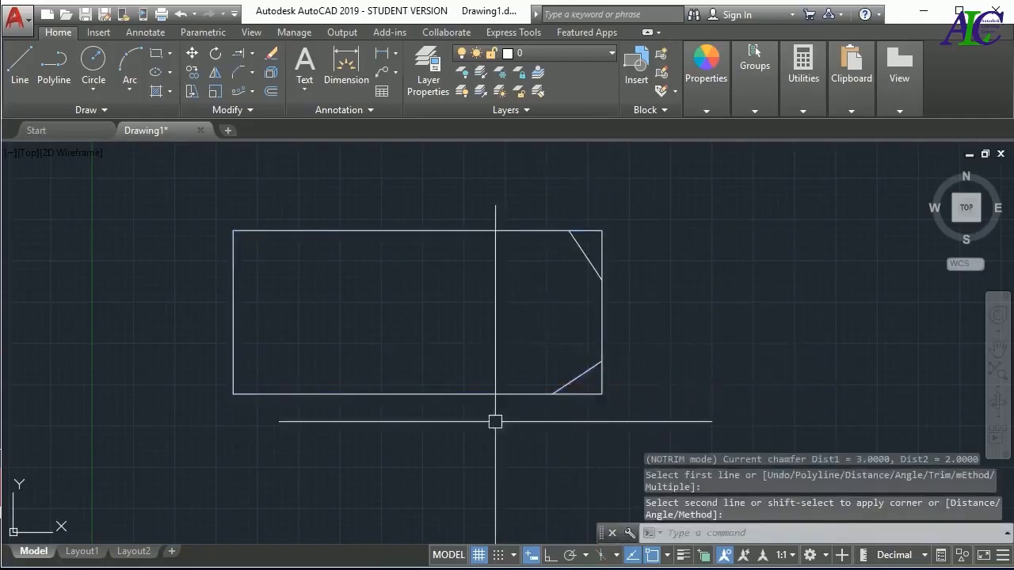
pyautogui.press('Return')
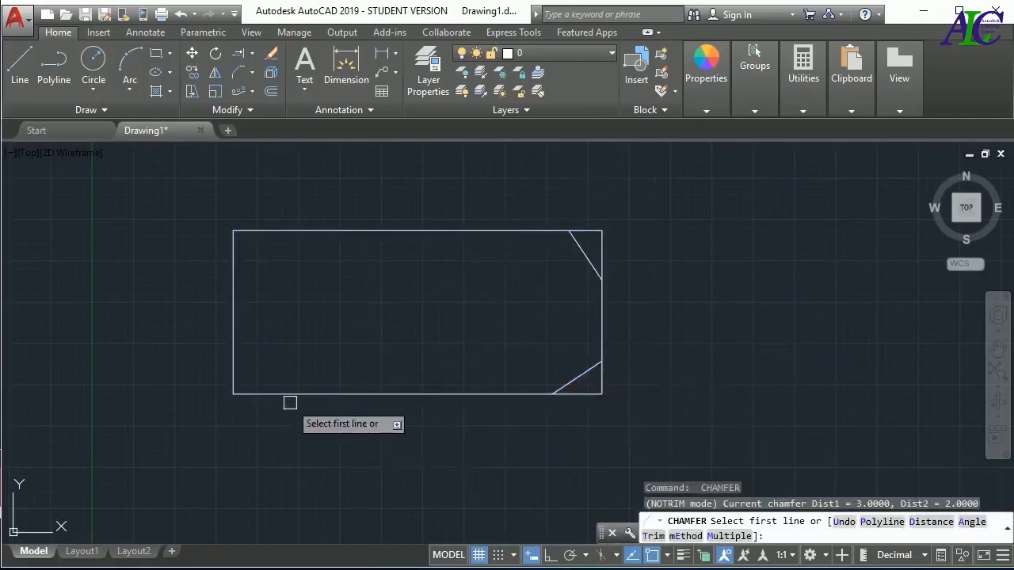
pyautogui.click(278, 394)
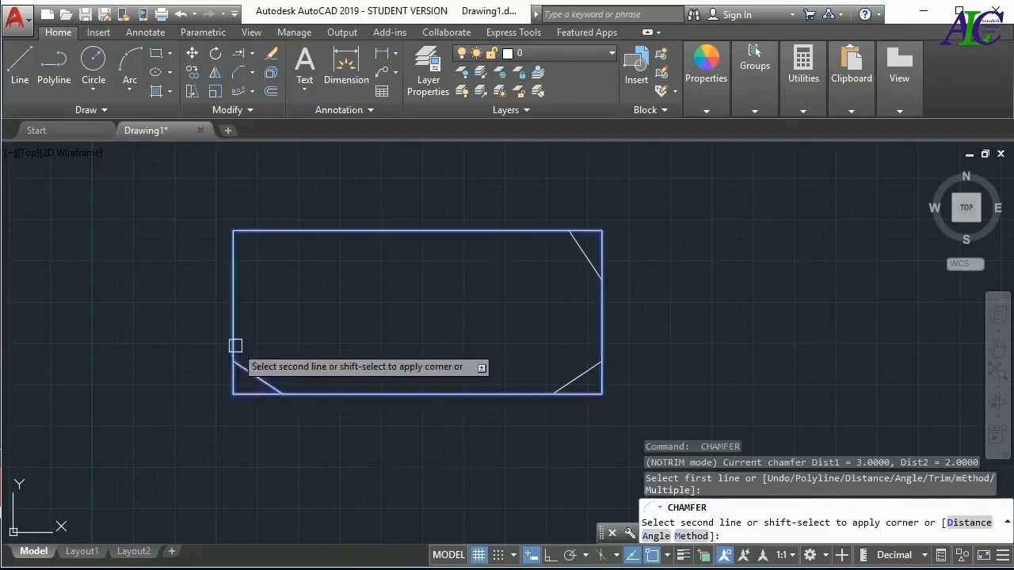
pyautogui.click(235, 346)
pyautogui.press('Return')
pyautogui.click(238, 279)
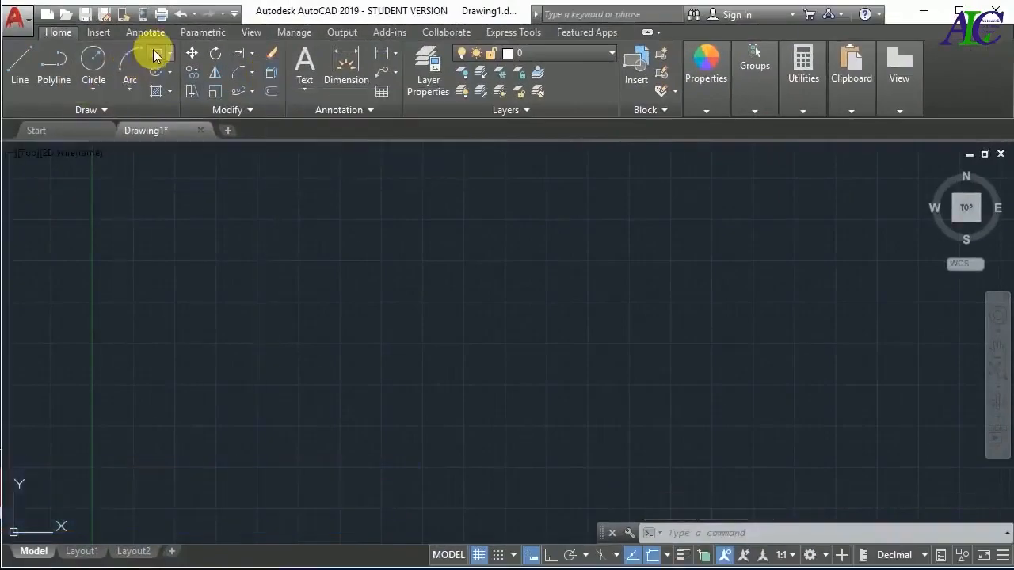
# Draw a new rectangle about 9.1 by 6.3 units in the empty drawing area and select it
pyautogui.click(156, 54)
pyautogui.click(354, 254)
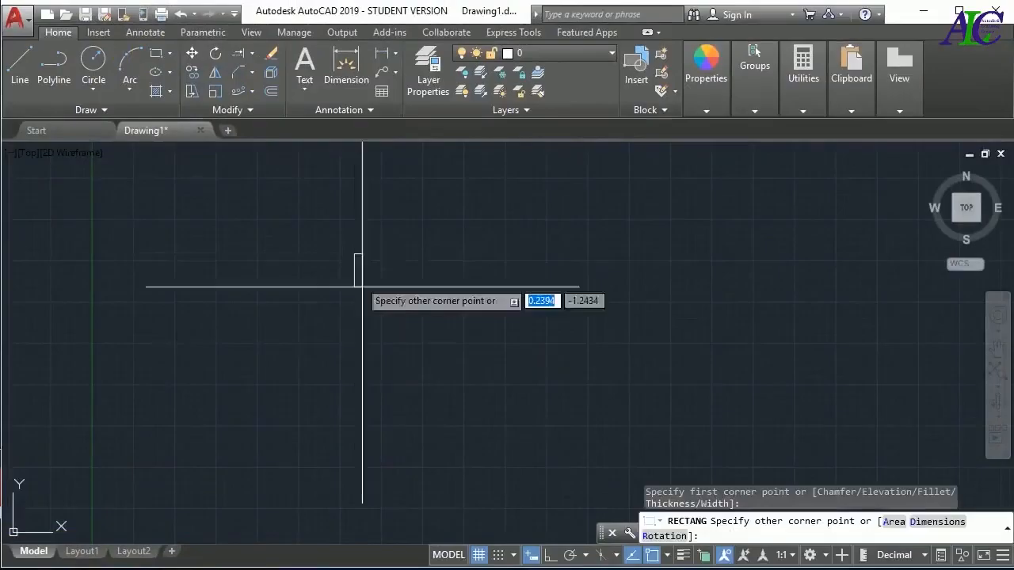
pyautogui.click(504, 357)
pyautogui.press('Escape')
pyautogui.press('Escape')
pyautogui.press('Escape')
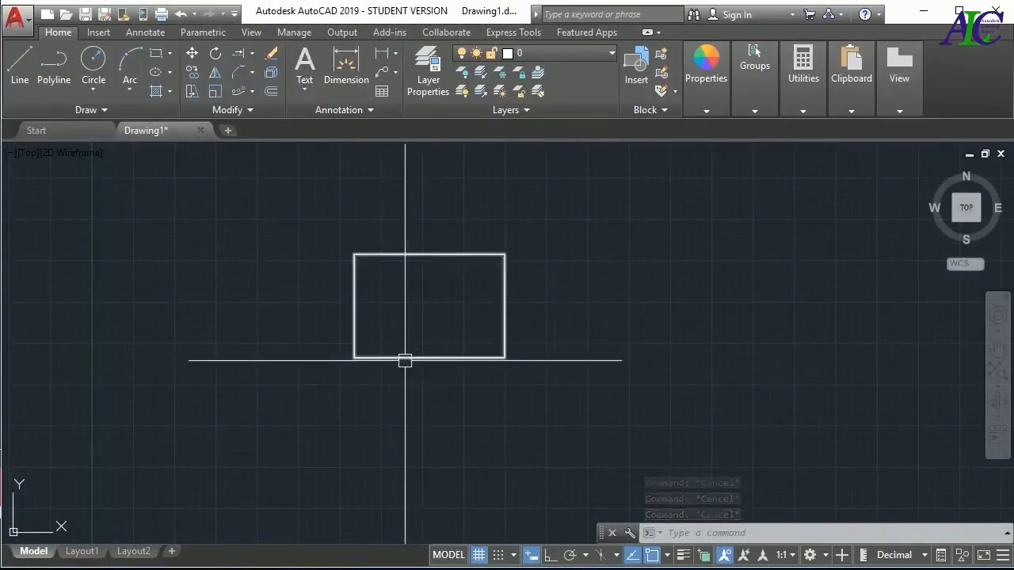
pyautogui.click(404, 359)
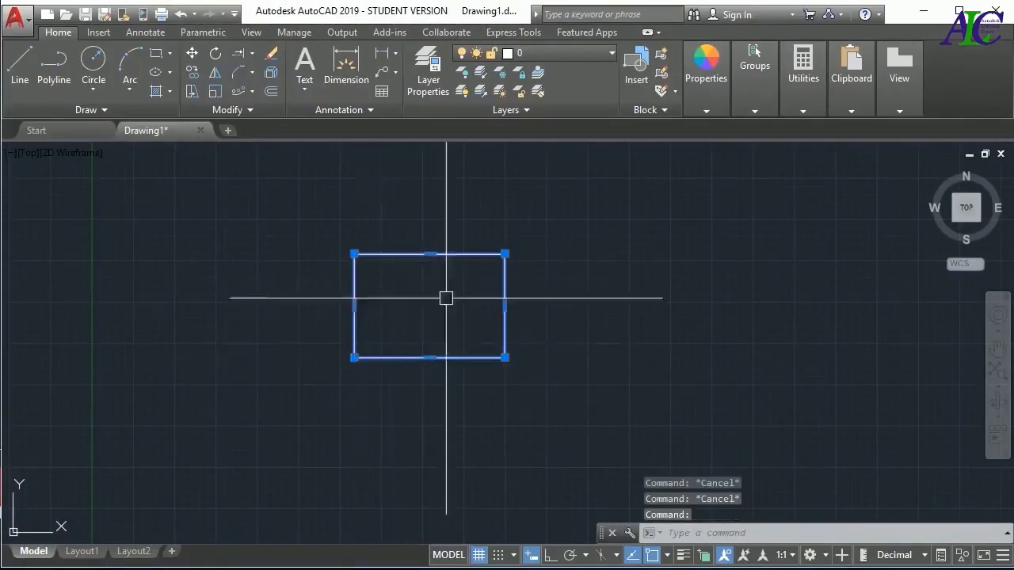
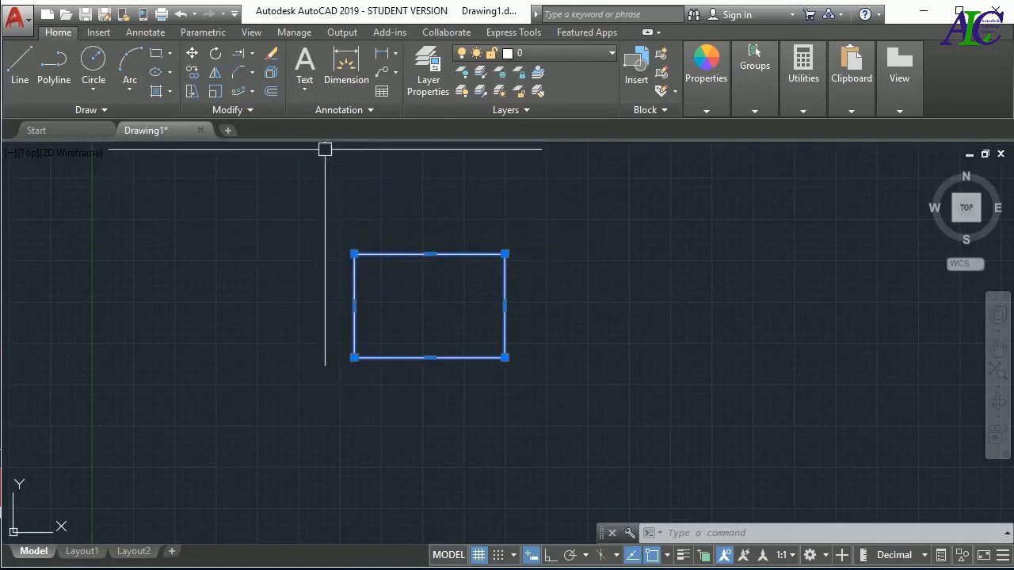
# Explode the rectangle in the drawing area into separate lines
pyautogui.click(272, 73)
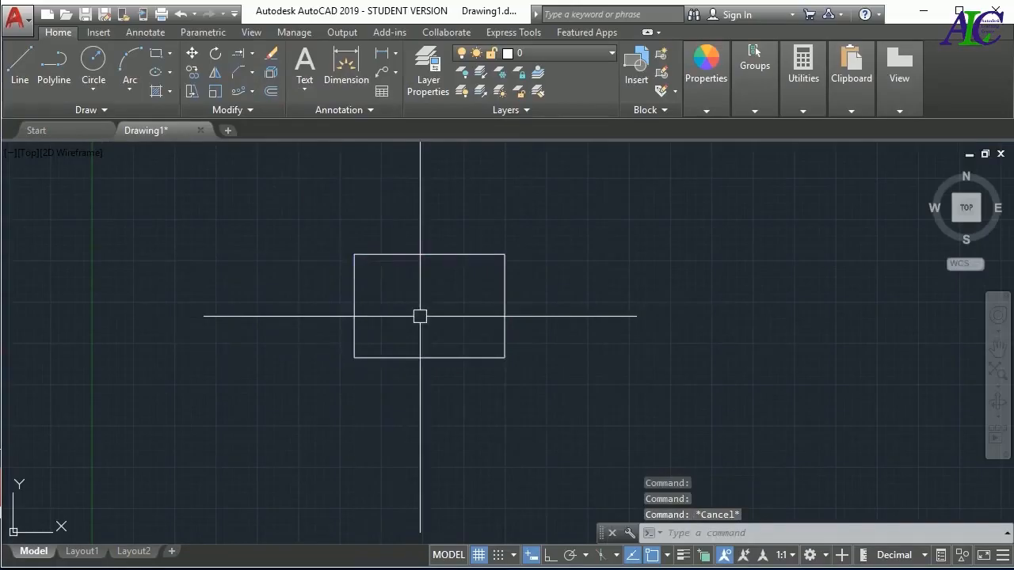
pyautogui.hotkey('ctrl', 'z')
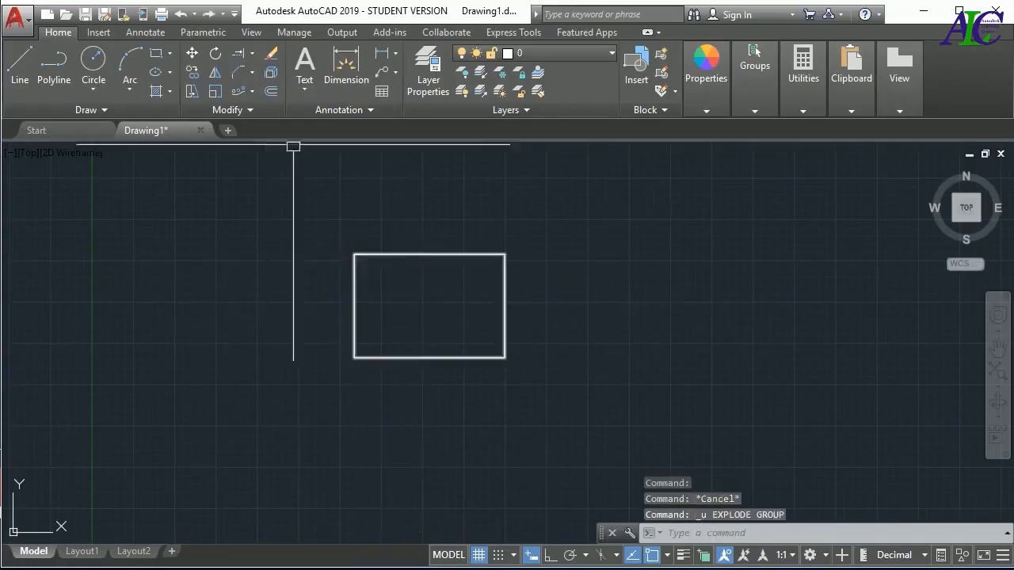
pyautogui.click(270, 75)
pyautogui.click(591, 214)
pyautogui.click(323, 377)
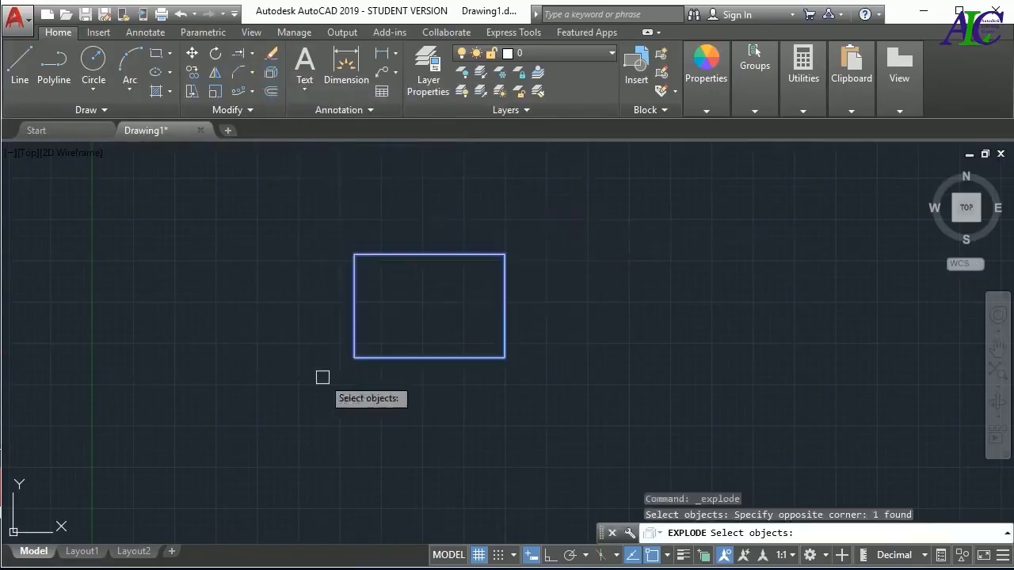
pyautogui.press('Return')
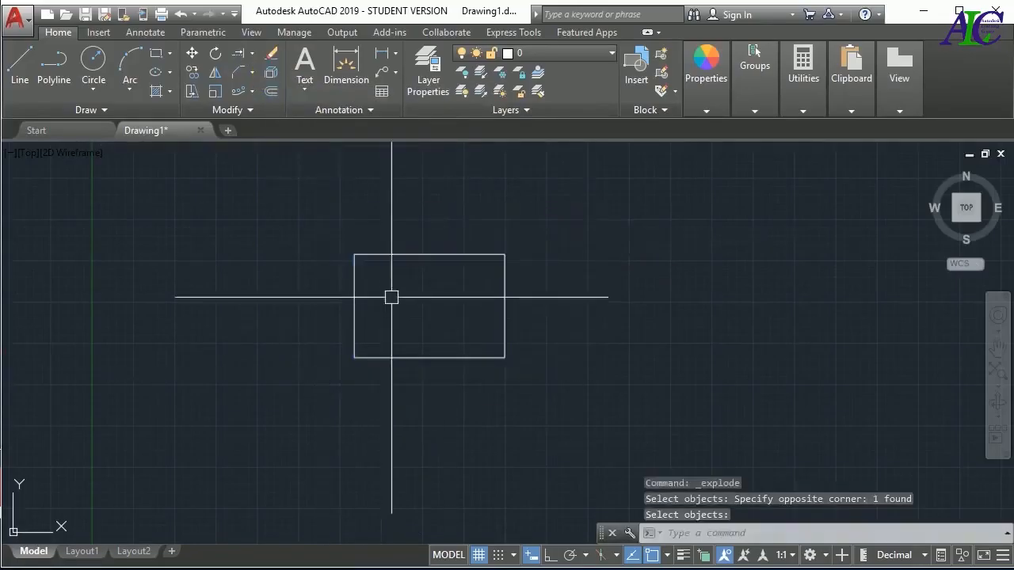
# Select the exploded rectangle's edges individually and with a crossing selection to examine whether they are separate objects, and clear the selection
pyautogui.click(355, 302)
pyautogui.click(403, 255)
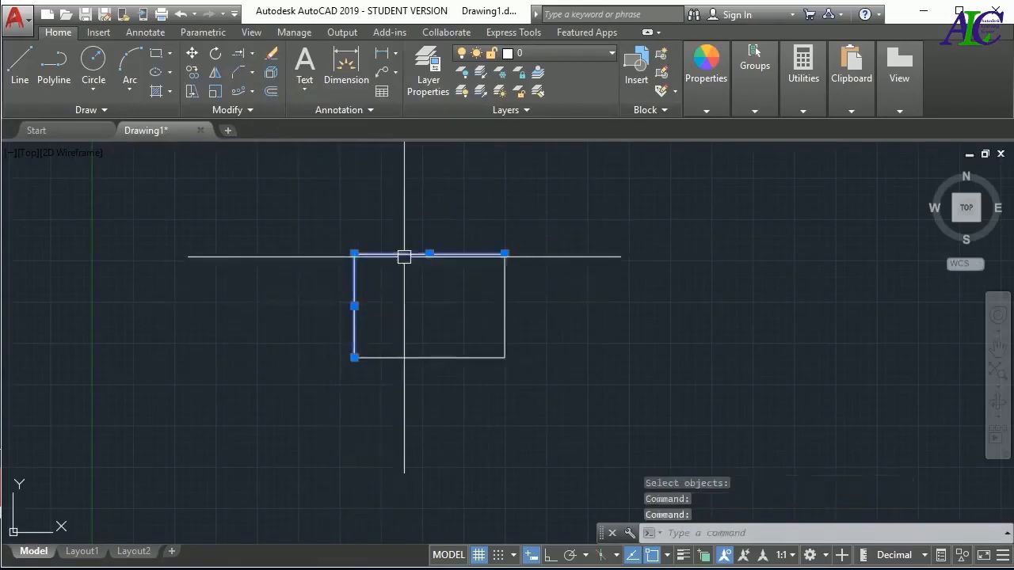
pyautogui.click(504, 316)
pyautogui.click(446, 357)
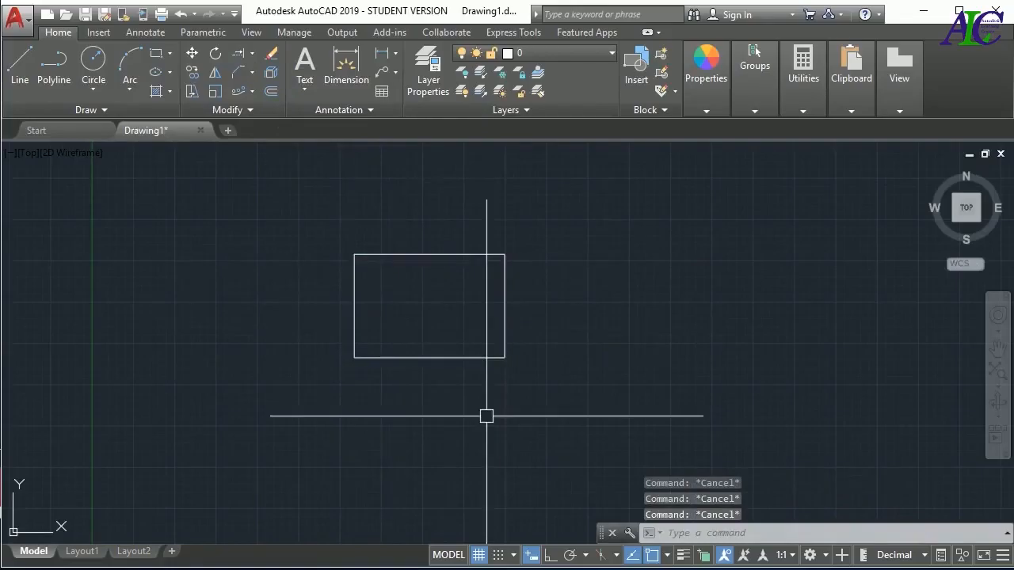
pyautogui.click(539, 208)
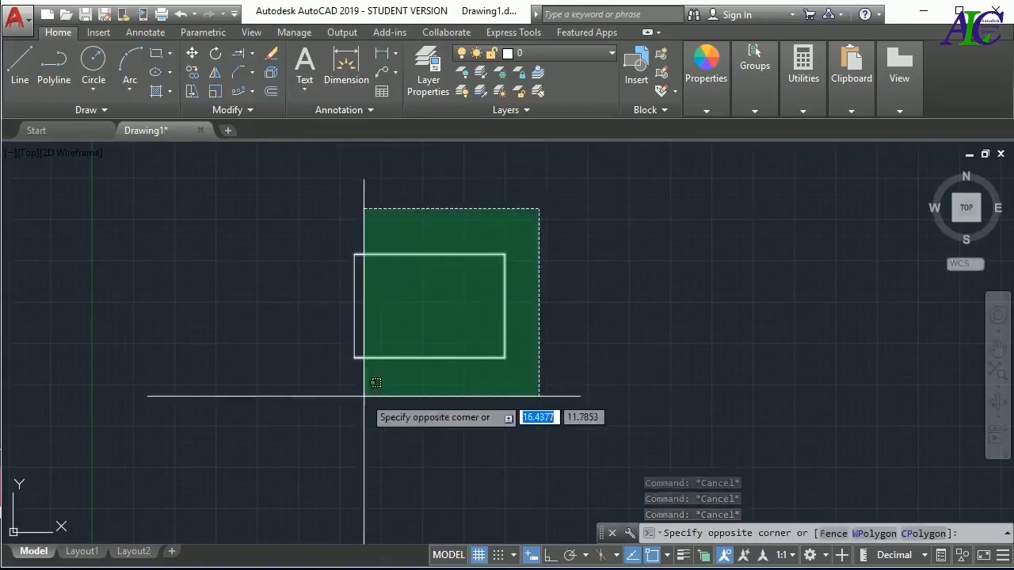
pyautogui.click(373, 412)
pyautogui.press('Escape')
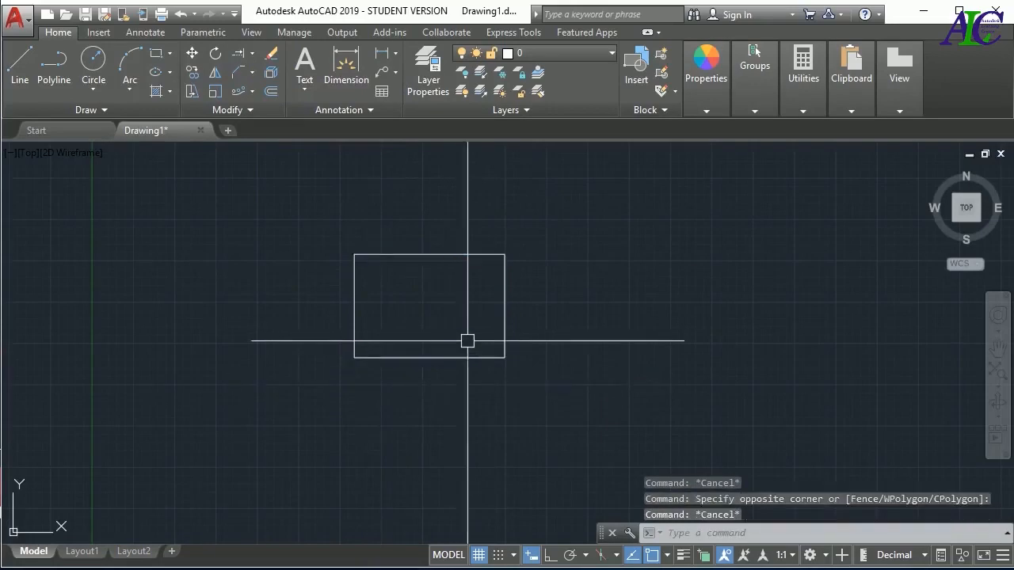
pyautogui.click(504, 292)
pyautogui.click(465, 254)
pyautogui.press('Escape')
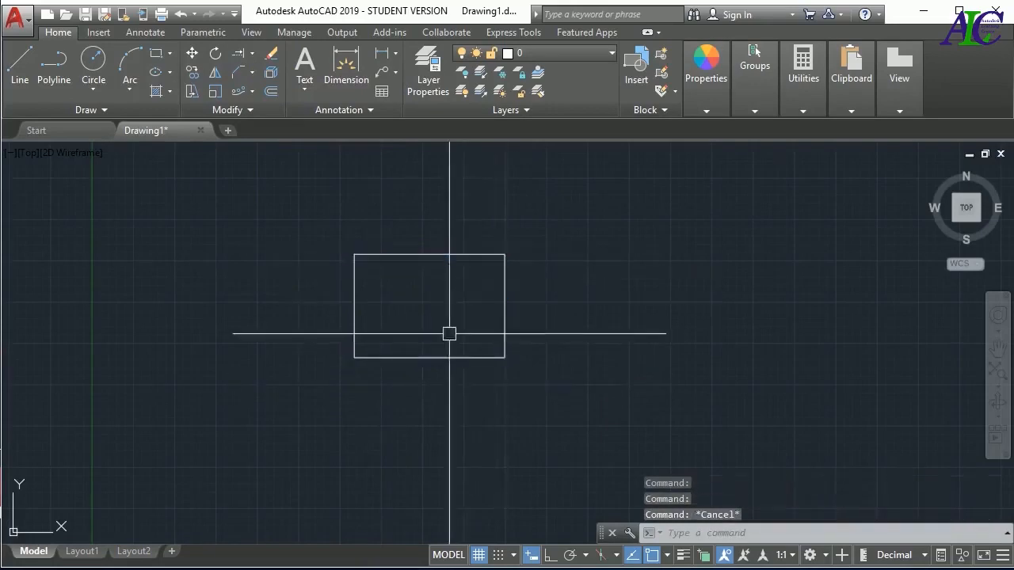
# Convert the rectangle's four lines into one region with the Region command and select the region to check it
pyautogui.click(122, 114)
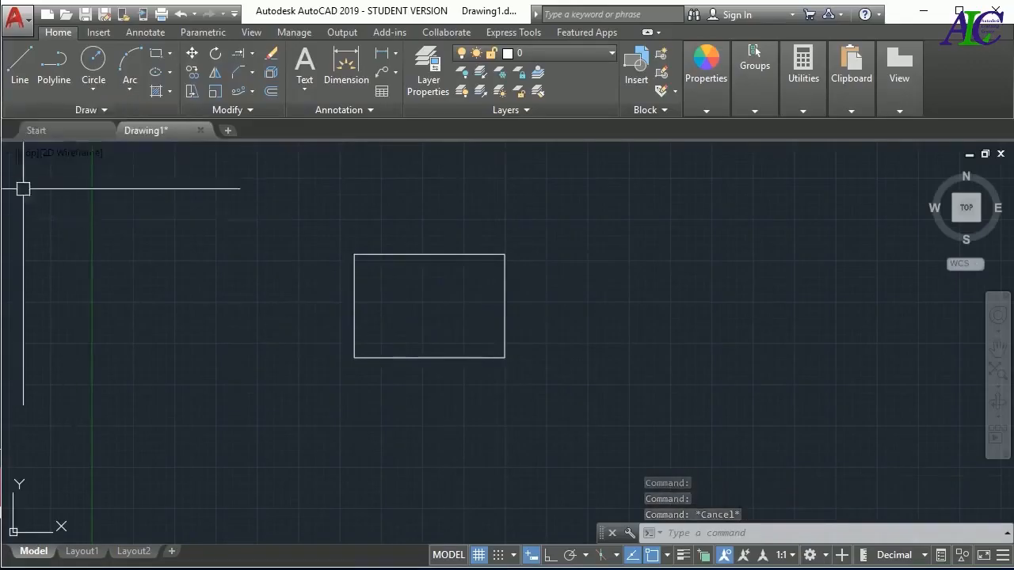
pyautogui.click(87, 112)
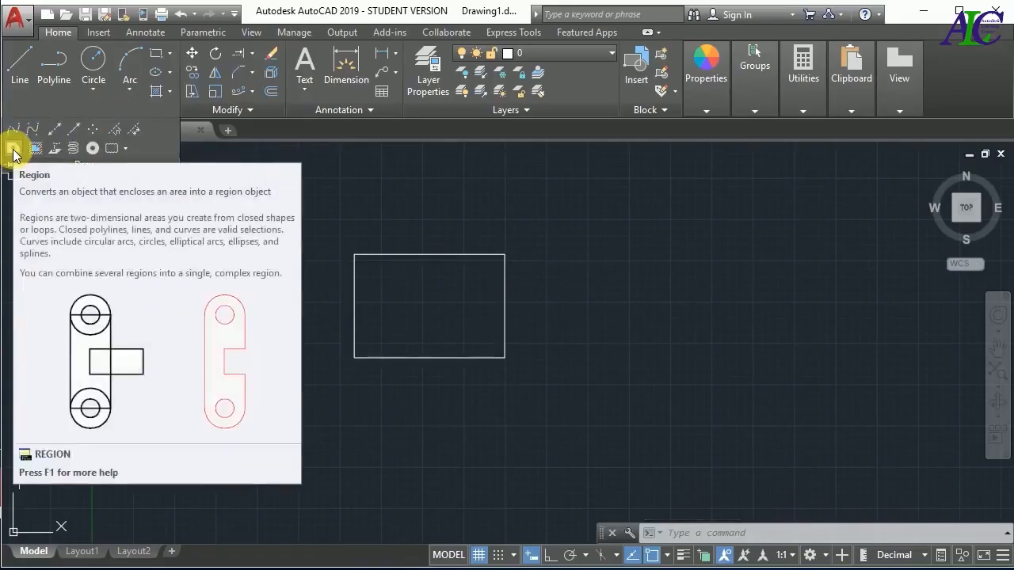
pyautogui.click(13, 152)
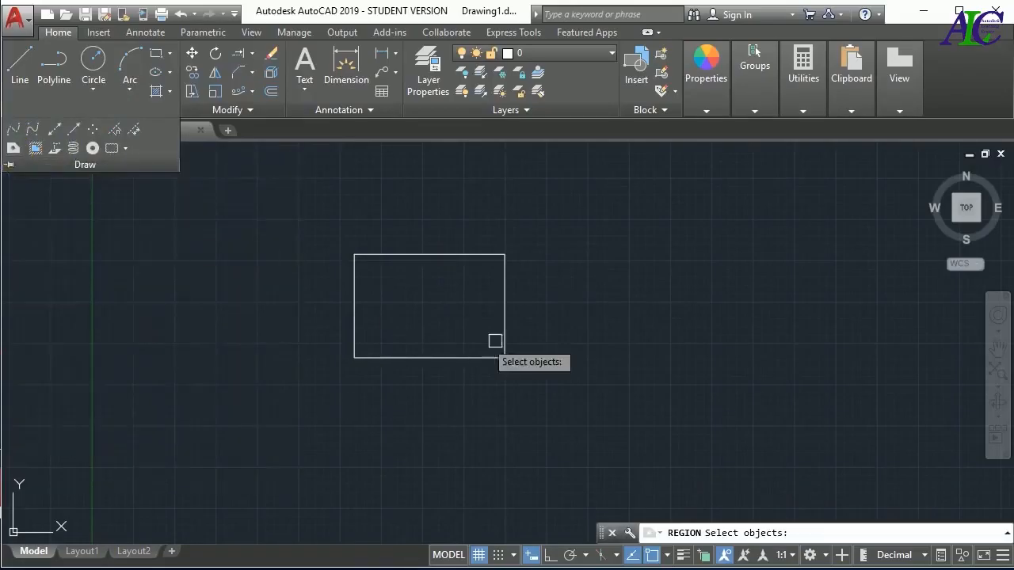
pyautogui.click(543, 231)
pyautogui.click(309, 383)
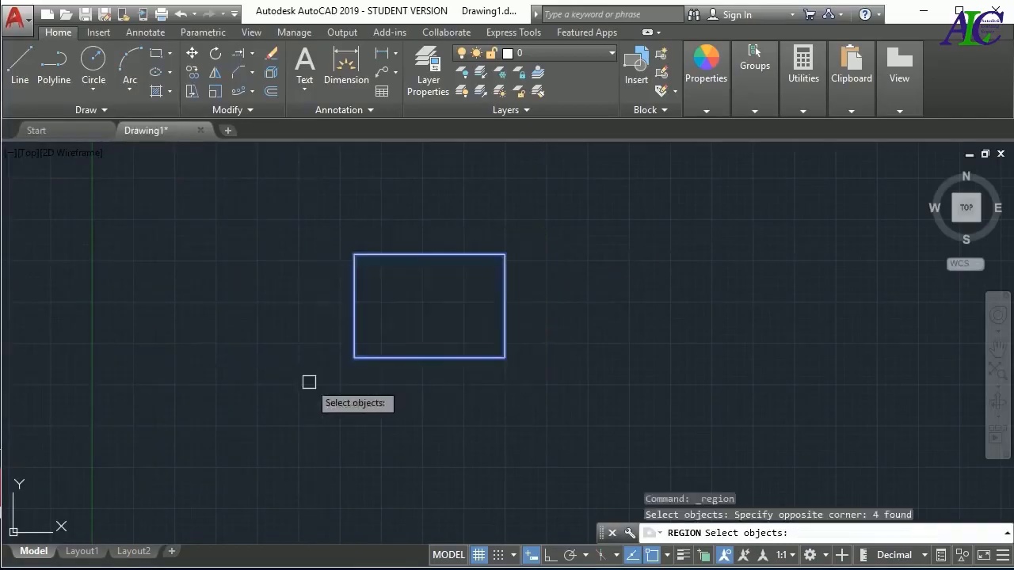
pyautogui.press('Return')
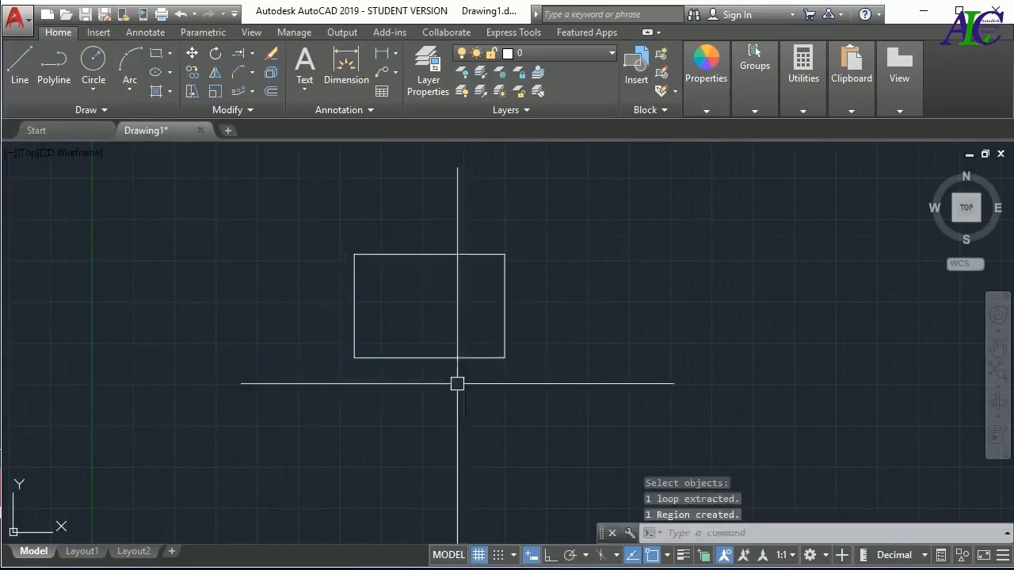
pyautogui.click(492, 360)
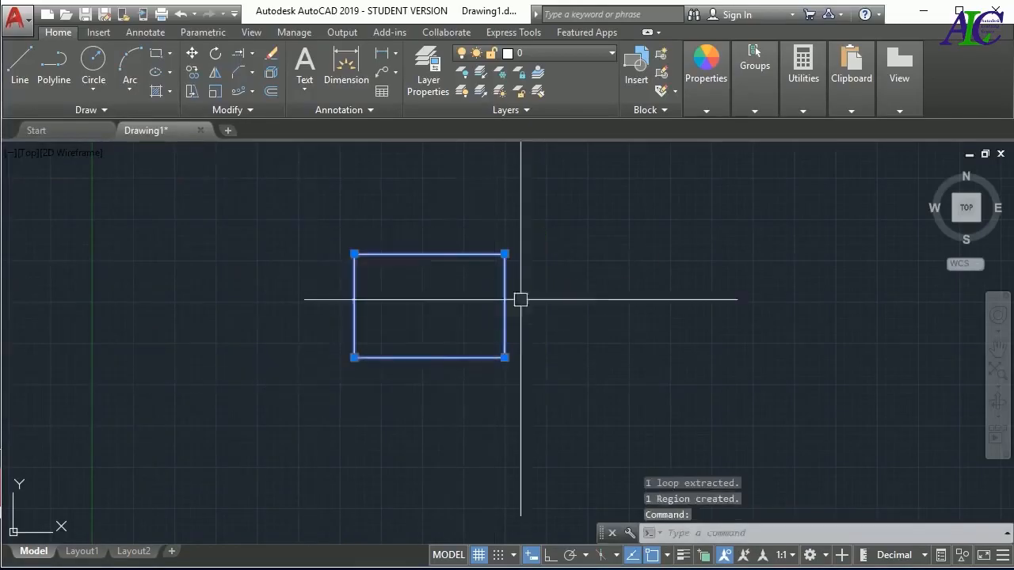
pyautogui.press('Escape')
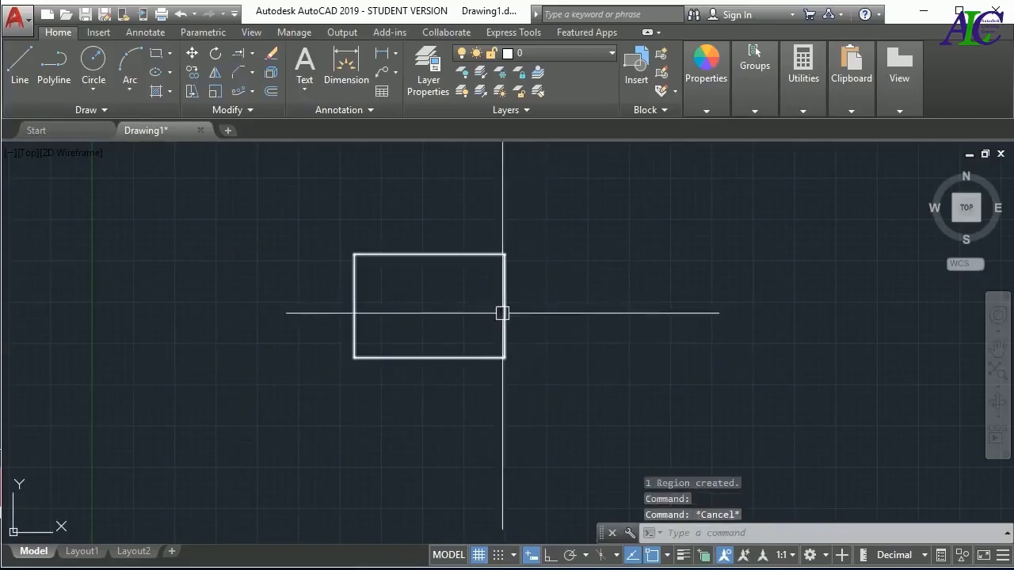
pyautogui.click(504, 309)
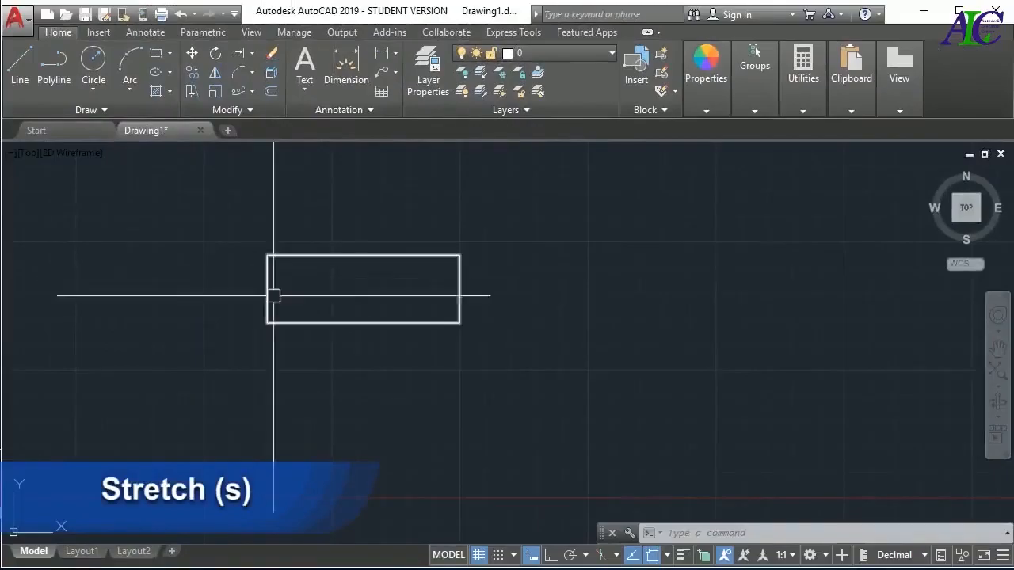
# Stretch the rectangle's right end about 21.8 units horizontally to the right, using its lower-right corner as base point
pyautogui.scroll(-2, 261, 336)
pyautogui.scroll(2, 303, 293)
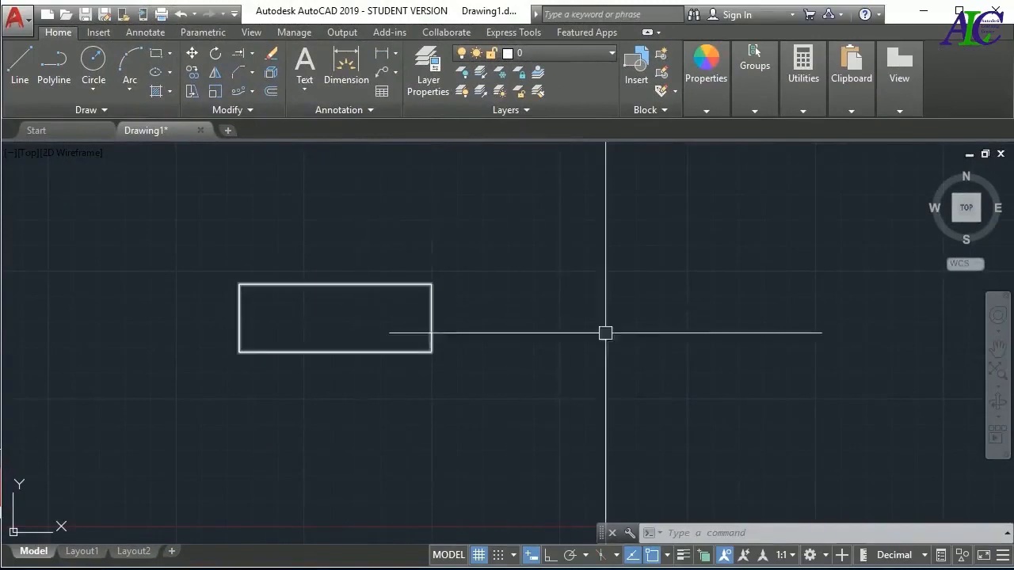
pyautogui.click(187, 144)
pyautogui.click(188, 93)
pyautogui.click(466, 246)
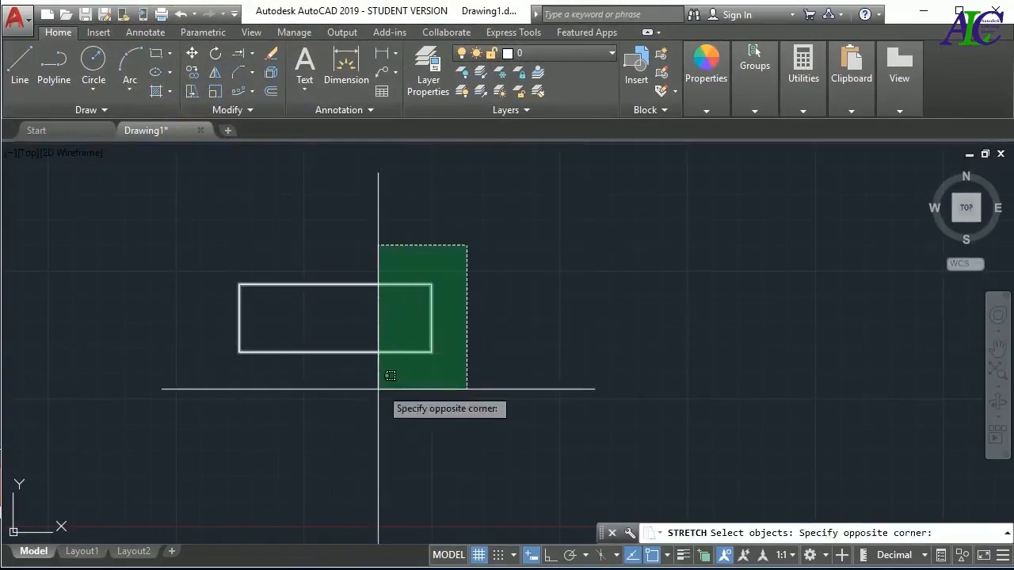
pyautogui.click(376, 390)
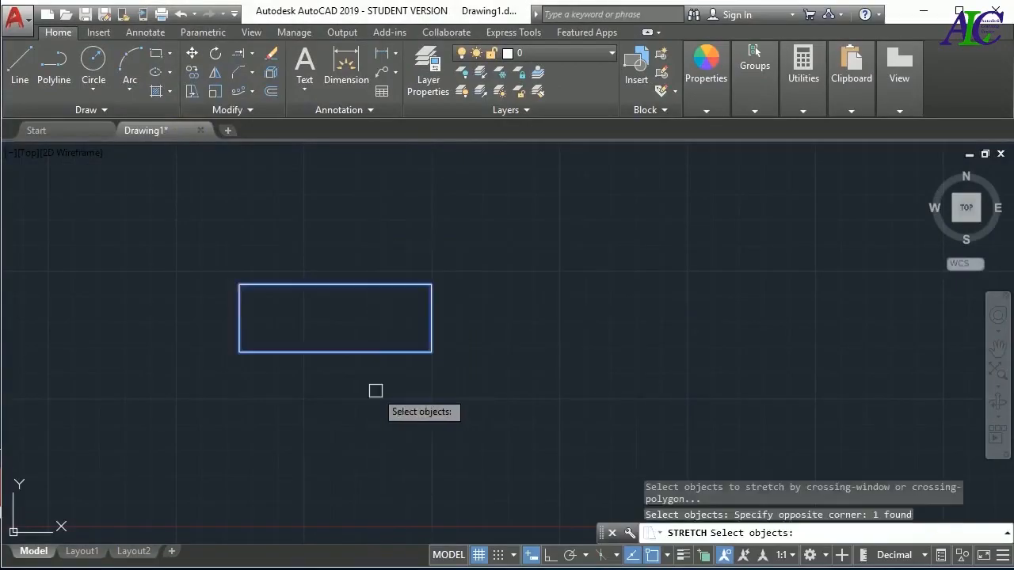
pyautogui.press('Return')
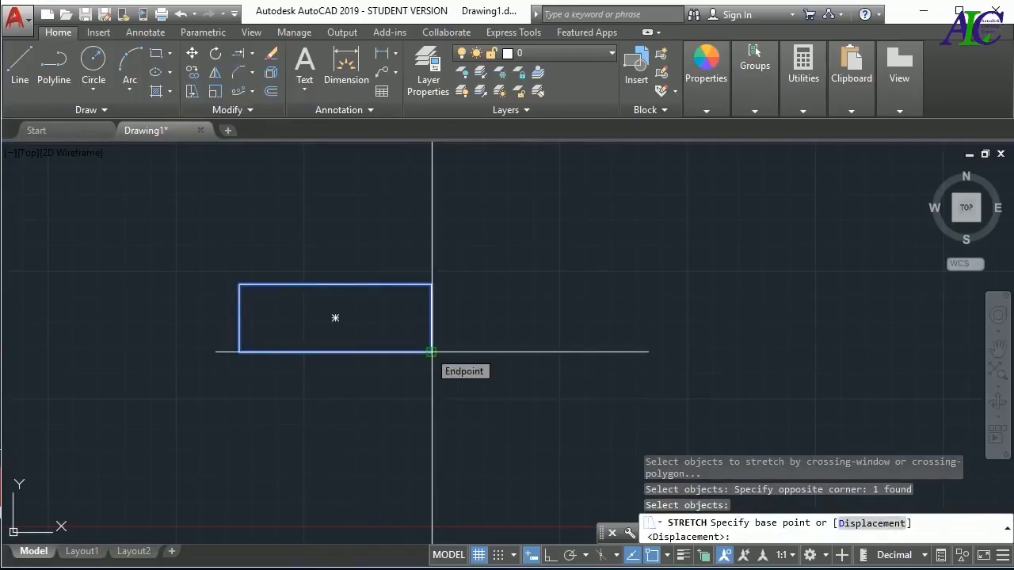
pyautogui.click(431, 352)
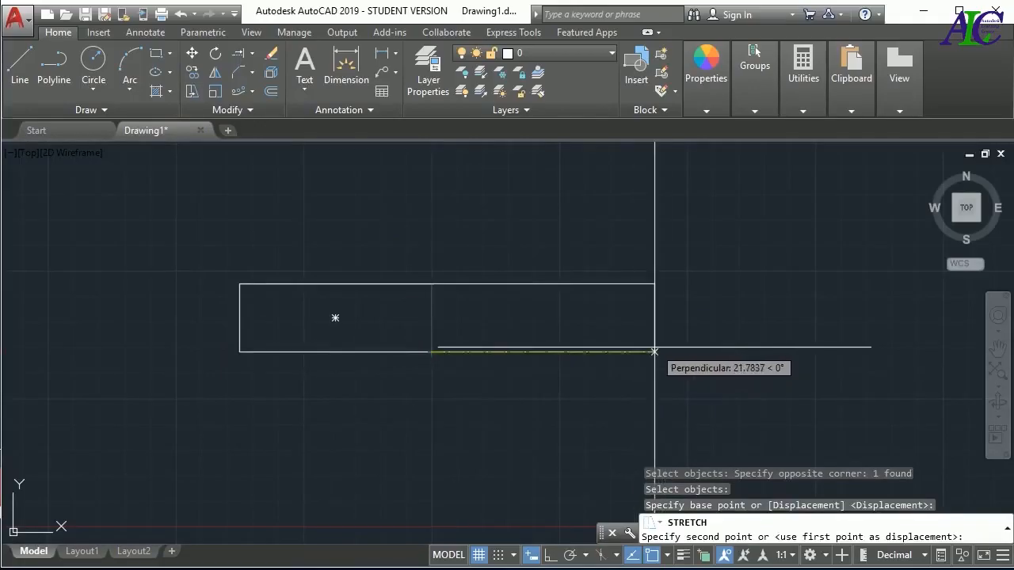
pyautogui.click(654, 351)
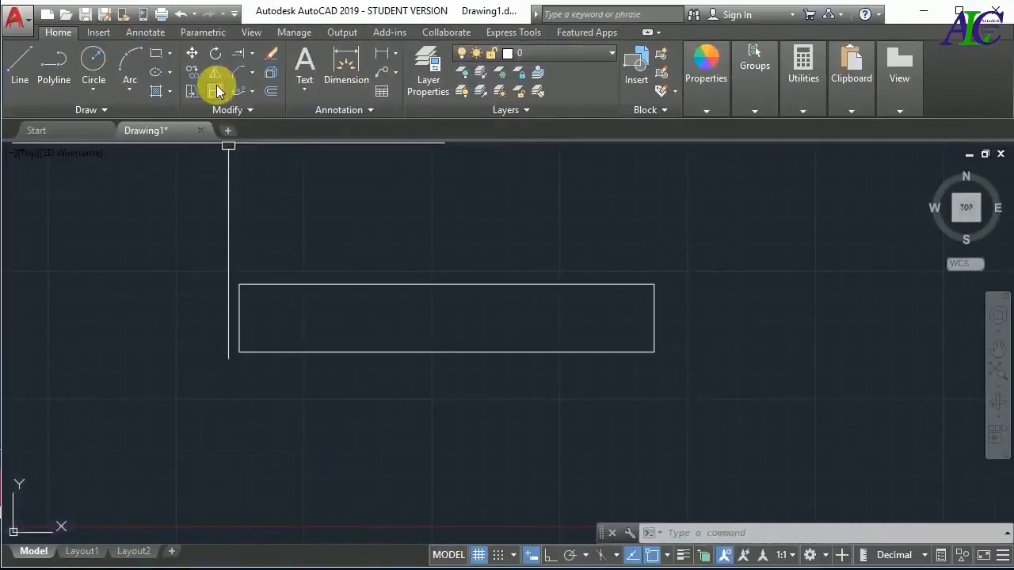
# Scale the stretched rectangle by a factor of 2 about its geometric center
pyautogui.click(217, 92)
pyautogui.click(709, 254)
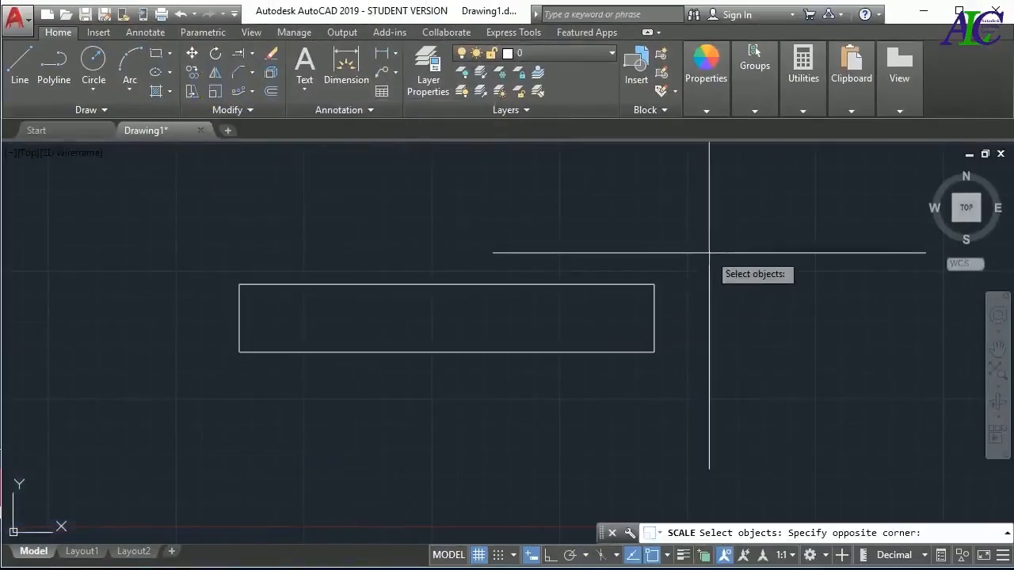
pyautogui.click(529, 373)
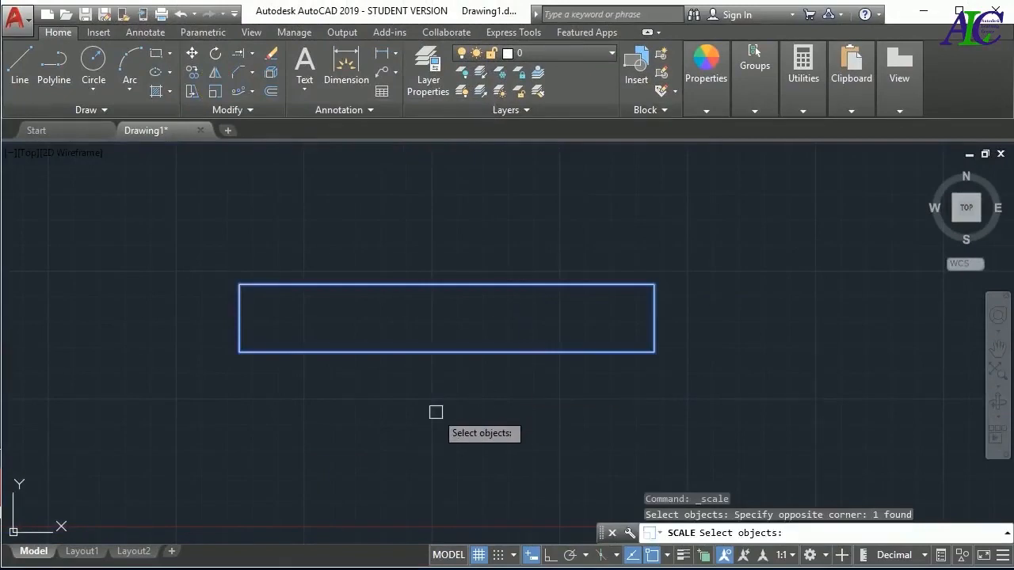
pyautogui.press('Return')
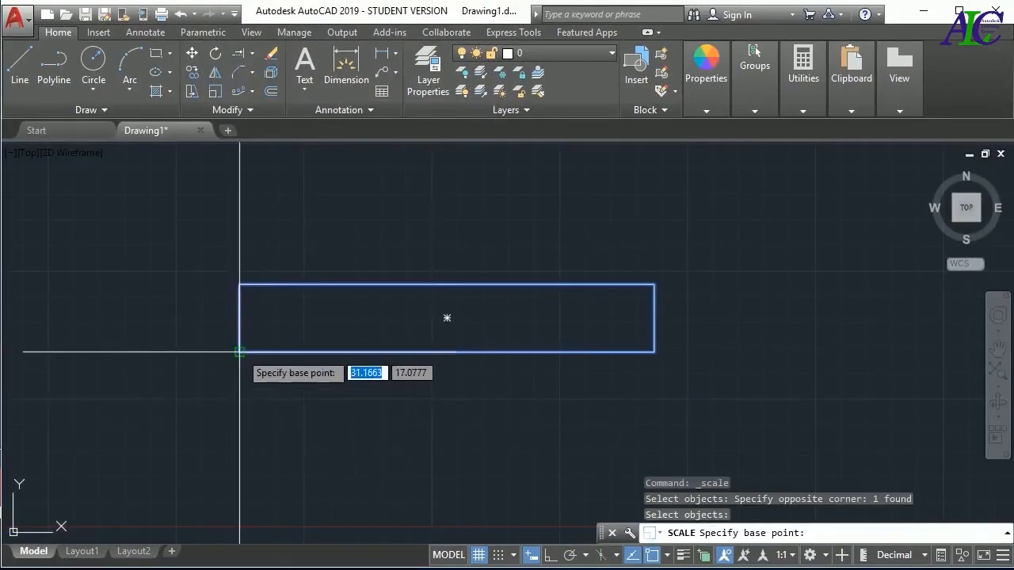
pyautogui.click(446, 318)
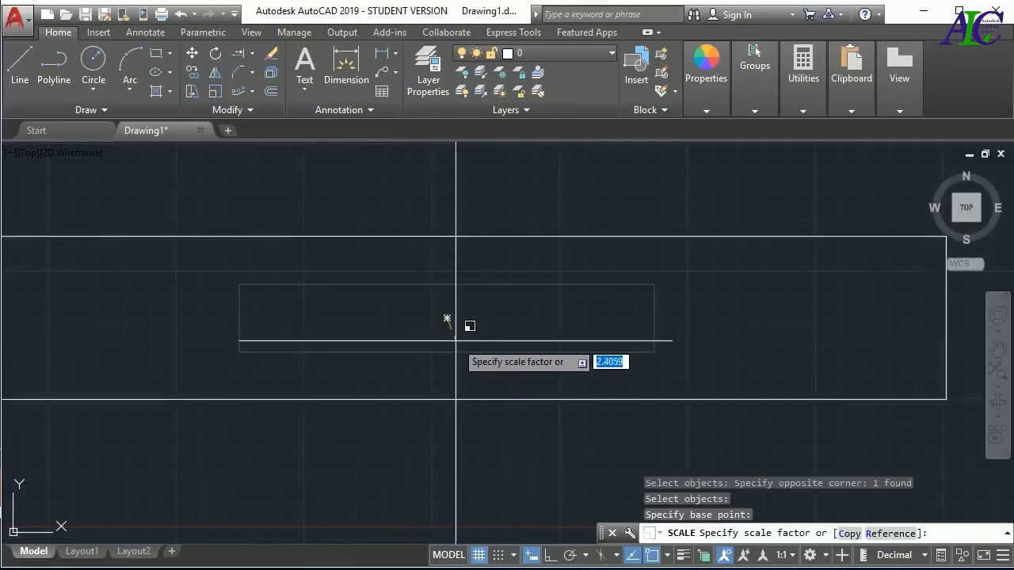
pyautogui.press('Return')
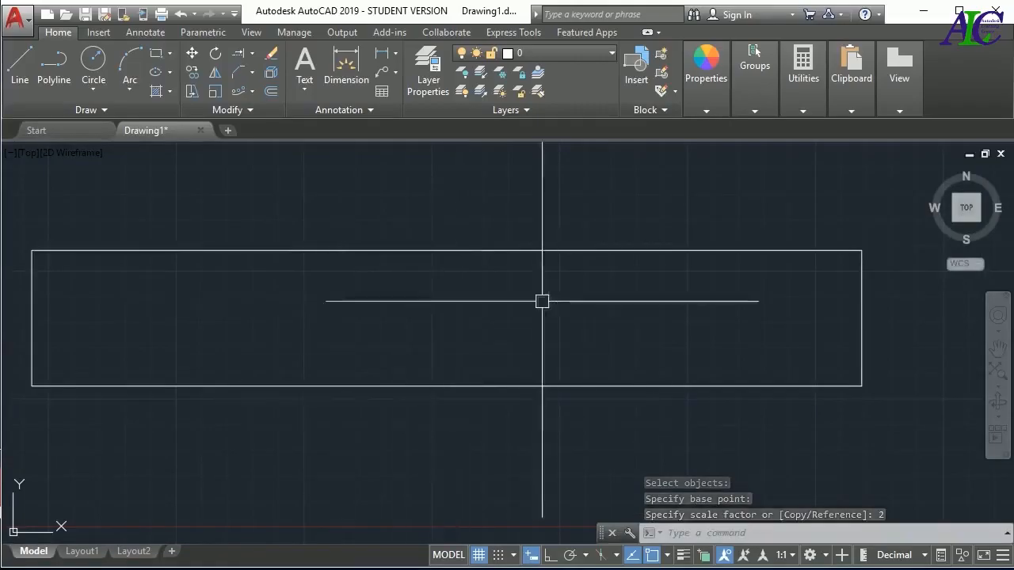
# Delete the scaled rectangle from the drawing area
pyautogui.scroll(-2, 502, 310)
pyautogui.click(728, 286)
pyautogui.press('Delete')
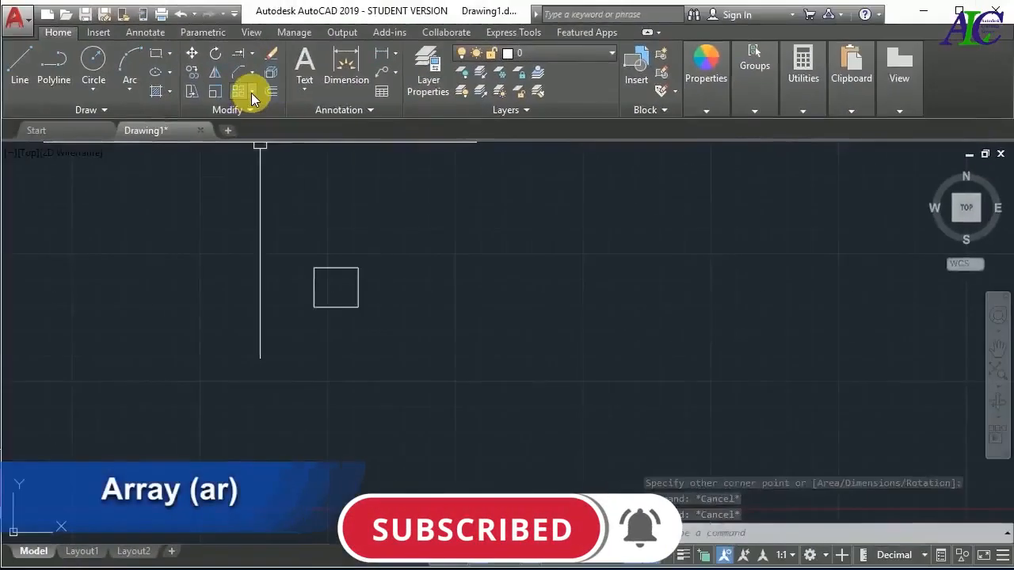
# Create an associative rectangular array of the small rectangle with 4 columns and 3 rows, and close the array
pyautogui.click(252, 93)
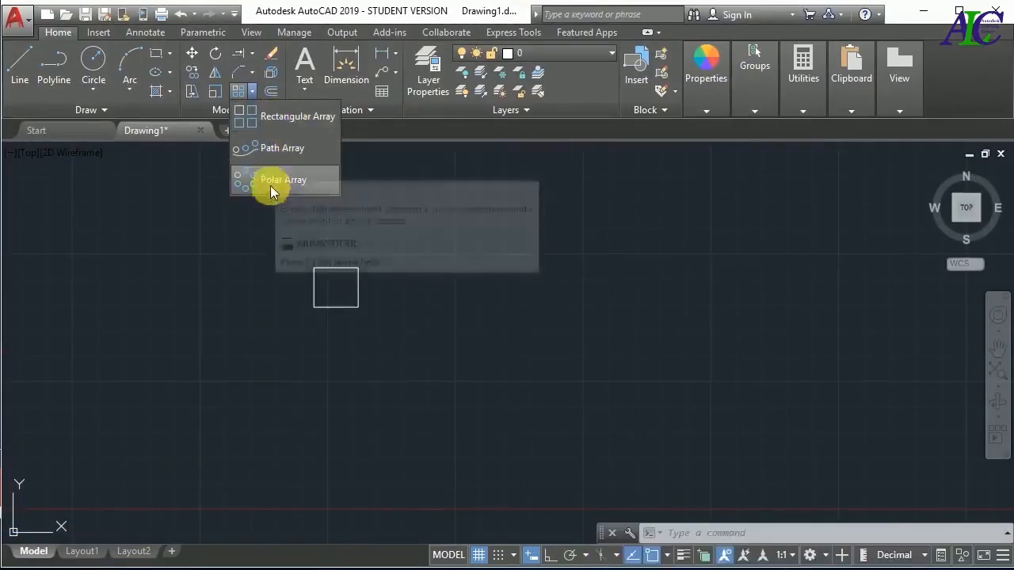
pyautogui.click(291, 119)
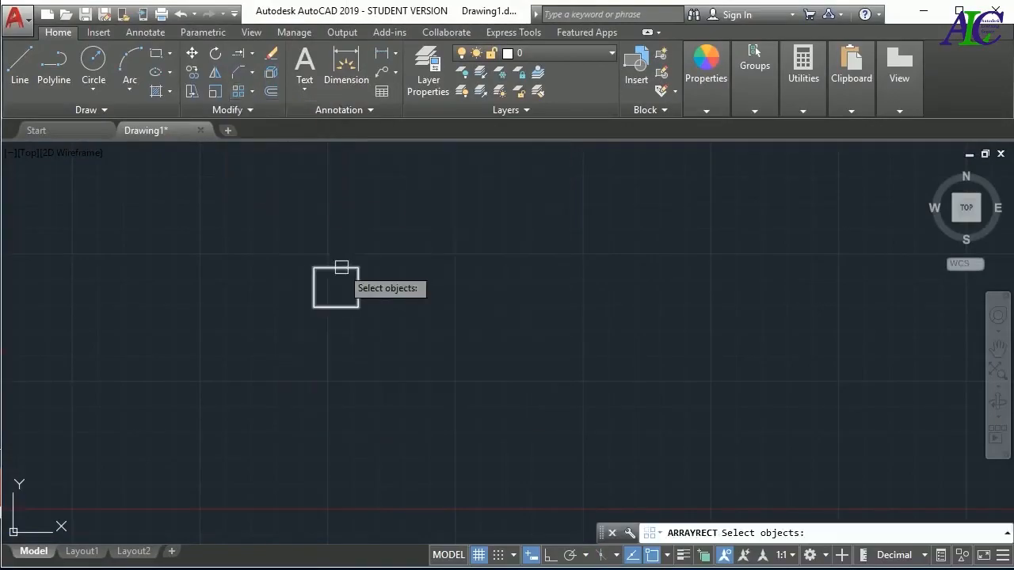
pyautogui.click(341, 267)
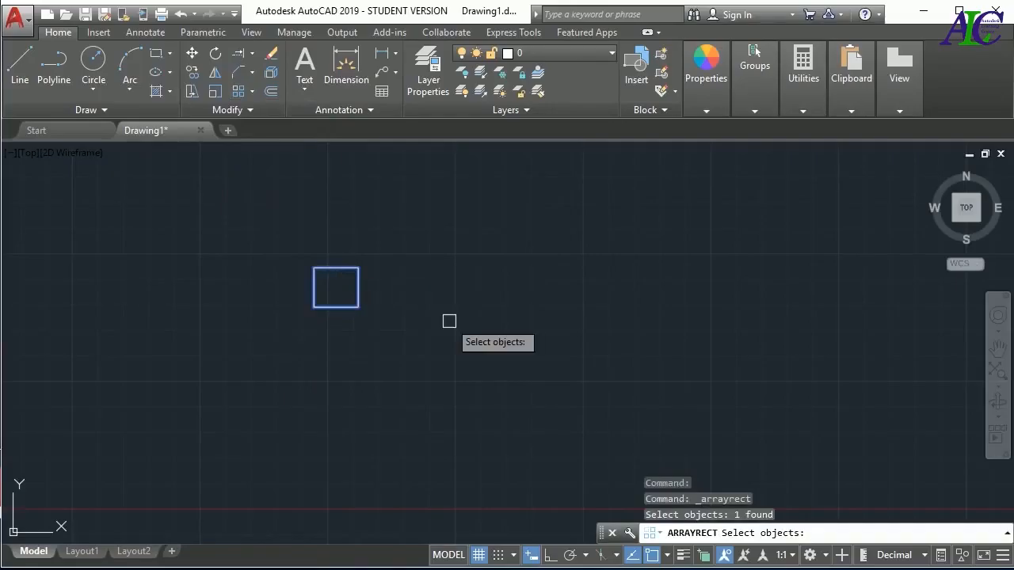
pyautogui.press('Return')
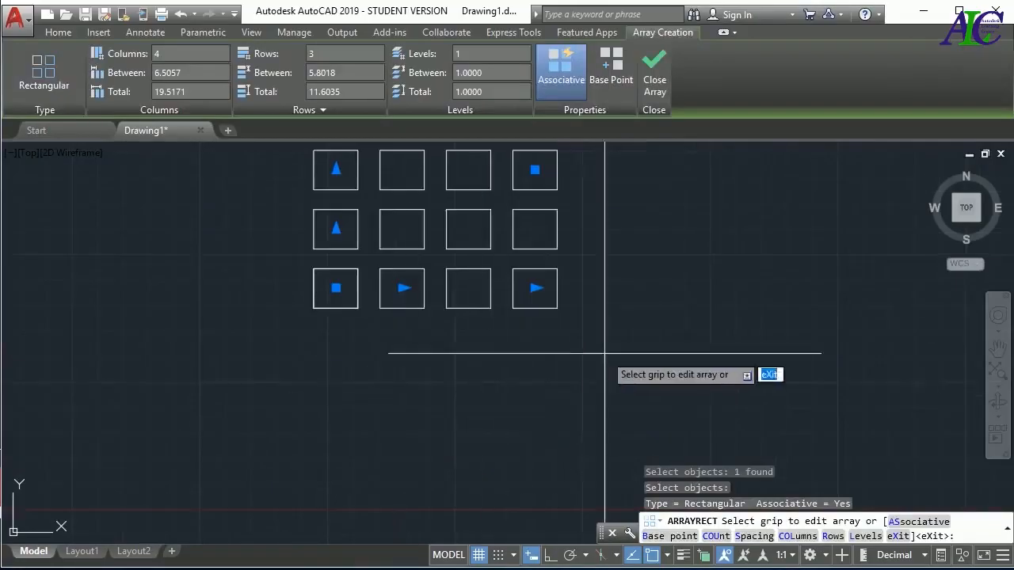
pyautogui.click(654, 78)
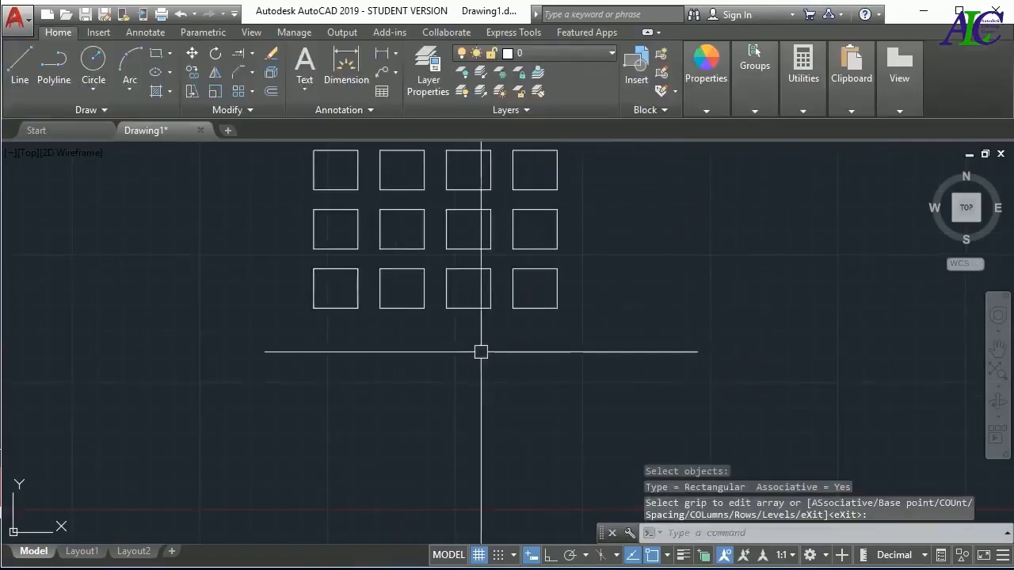
pyautogui.scroll(-2, 420, 396)
pyautogui.scroll(2, 491, 289)
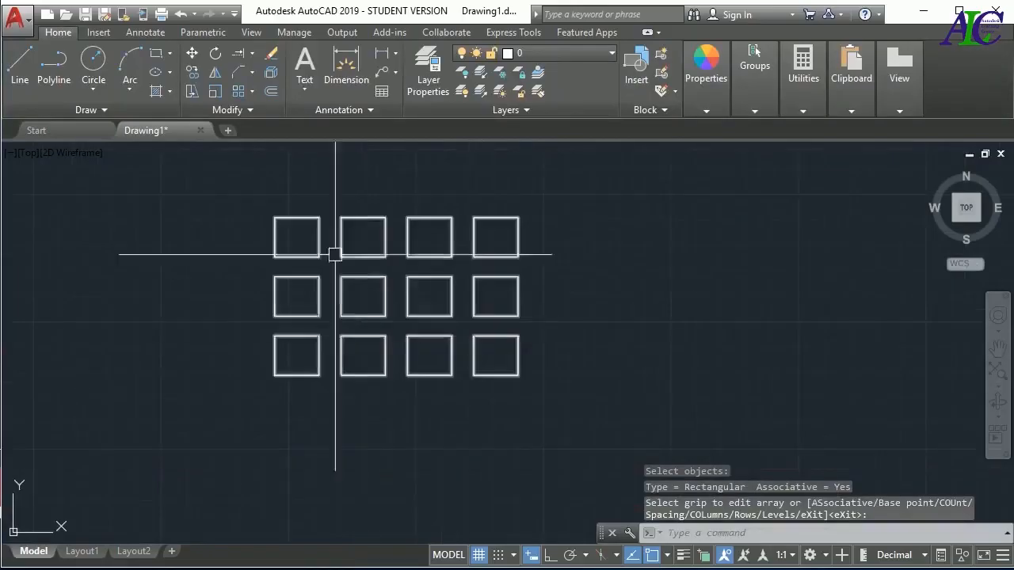
# Select the rectangular array of small rectangles and set its column count to 5
pyautogui.click(409, 313)
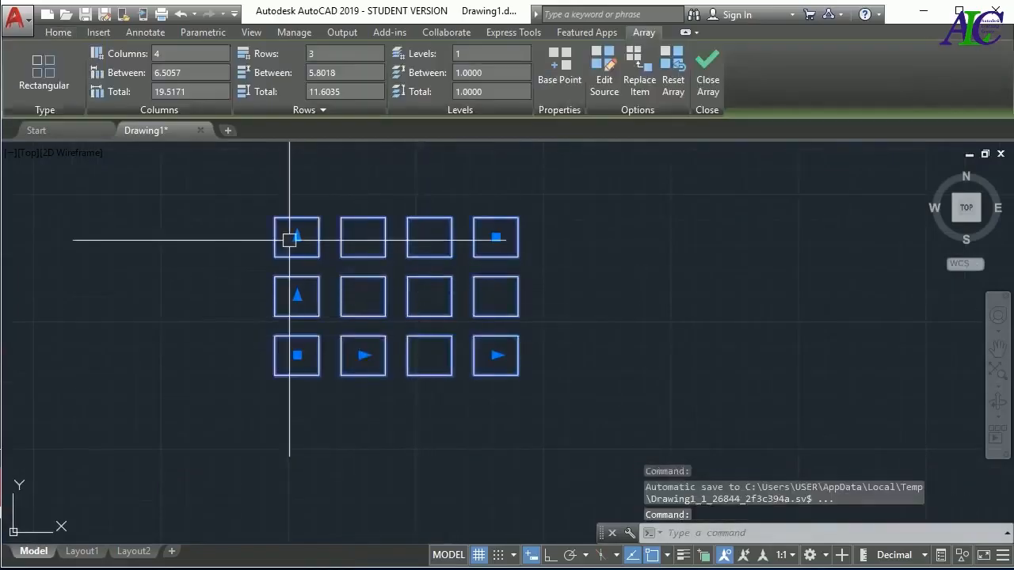
pyautogui.moveTo(174, 55); pyautogui.dragTo(149, 55)
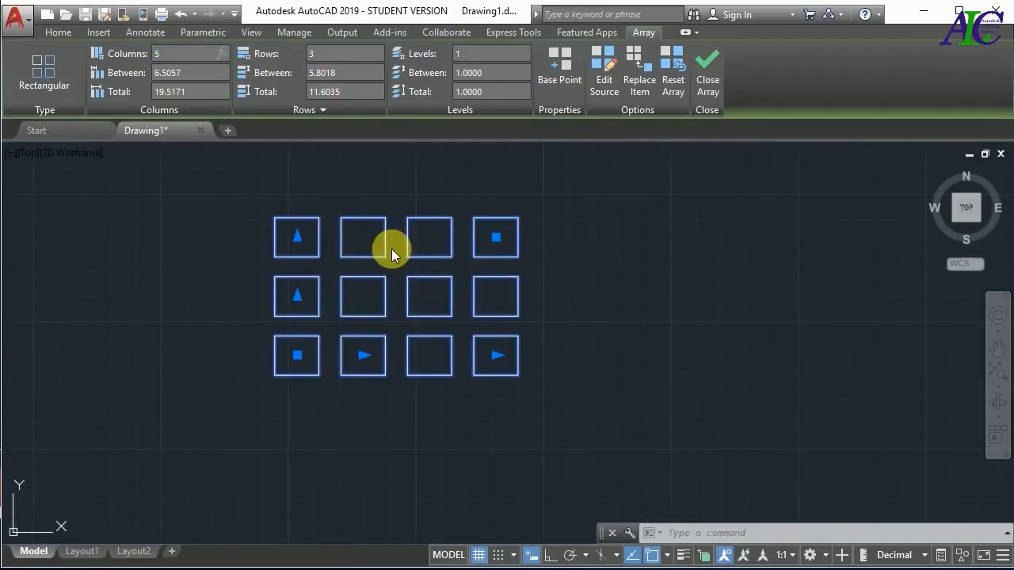
pyautogui.press('Return')
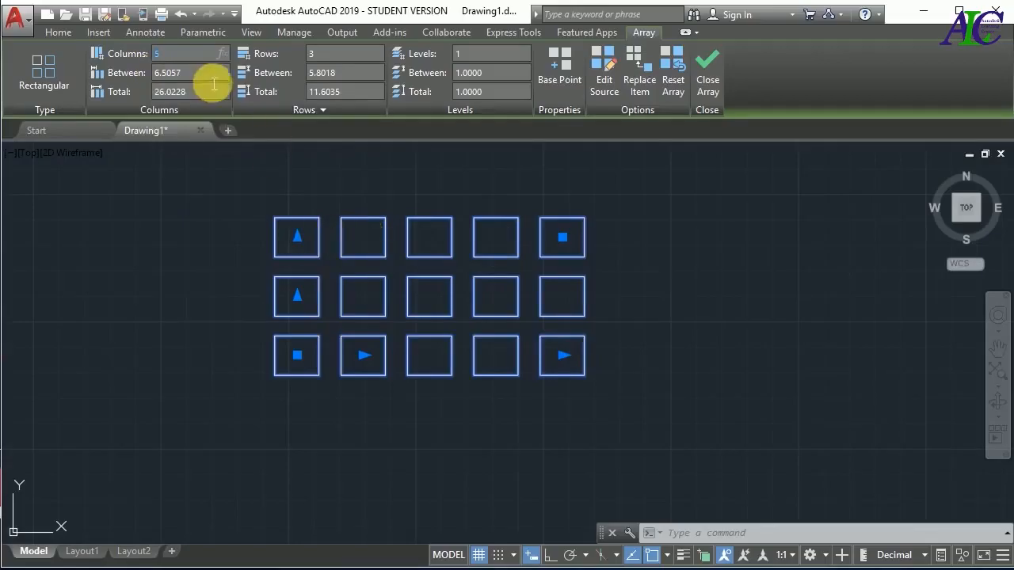
# Set the spacing between the rectangular array's columns to 5
pyautogui.click(166, 76)
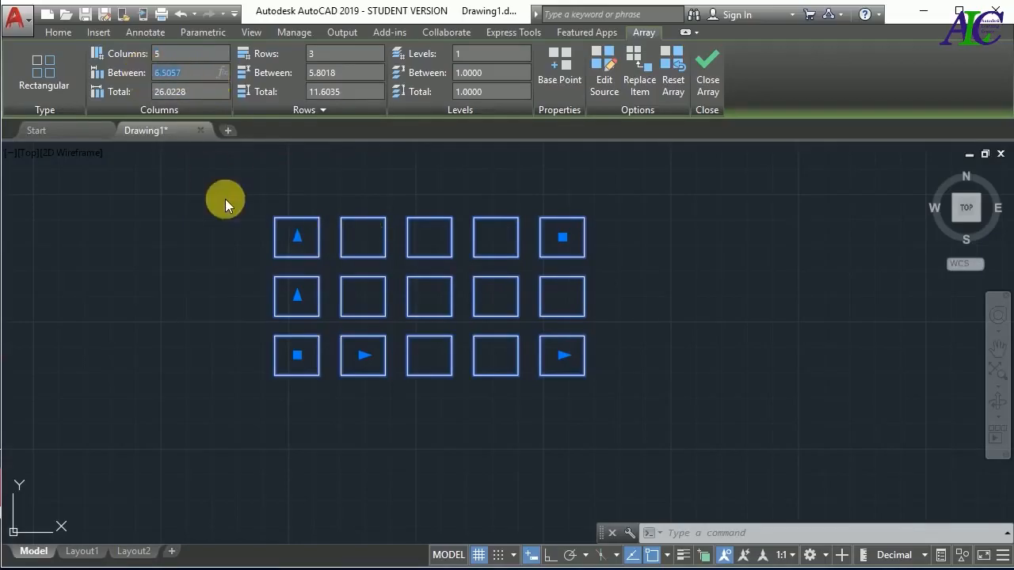
pyautogui.write('5')
pyautogui.press('Return')
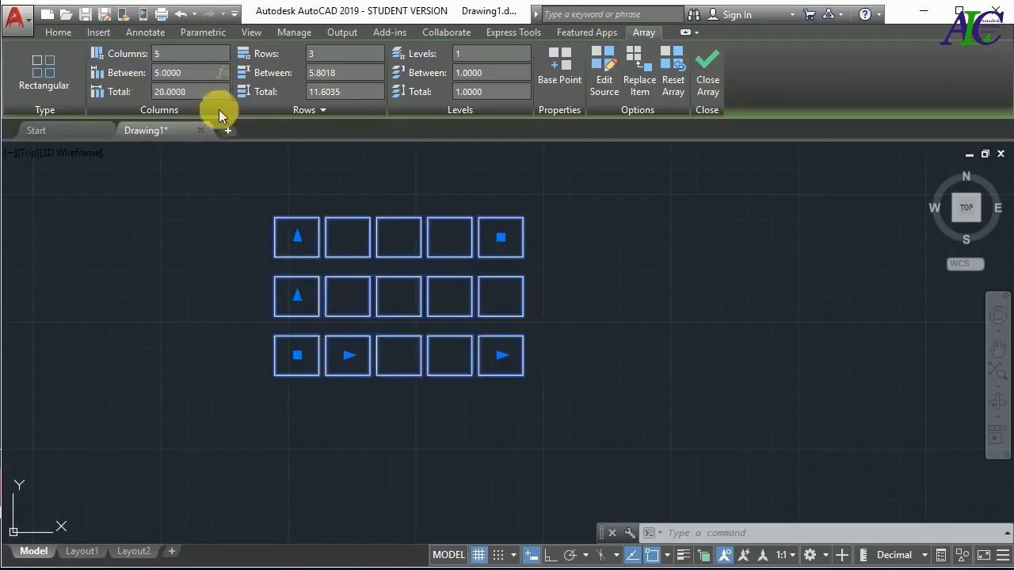
# Set the spacing between the rectangular array's columns to 8
pyautogui.click(194, 73)
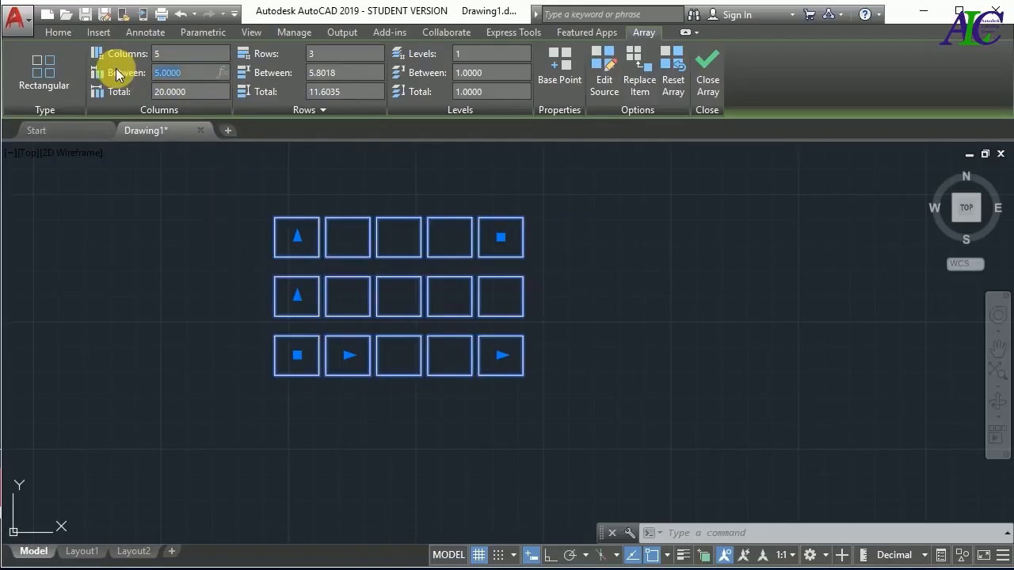
pyautogui.write('8')
pyautogui.press('Return')
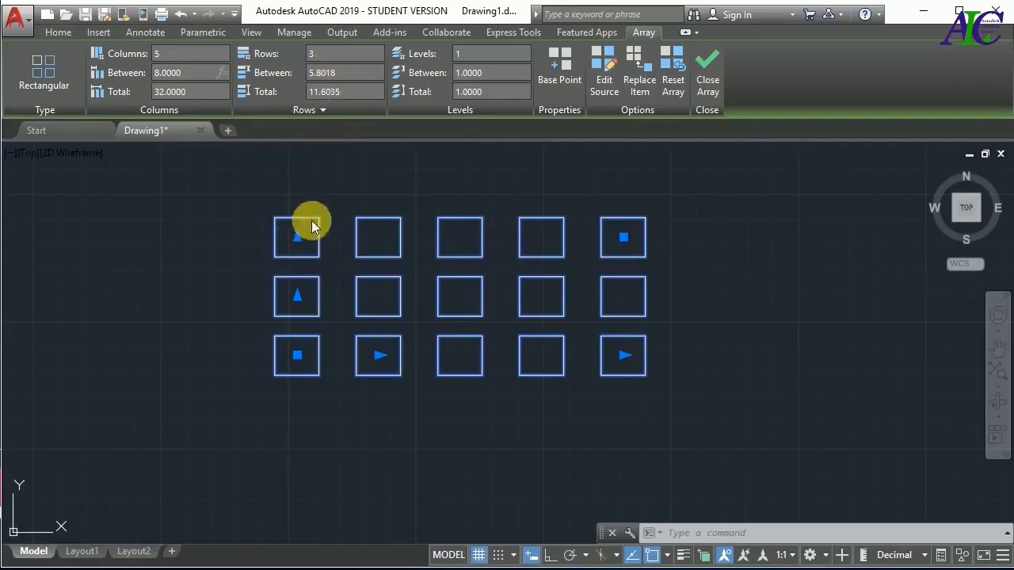
# Set the rectangular array to 4 rows with a row spacing of 6, and close the array
pyautogui.click(339, 53)
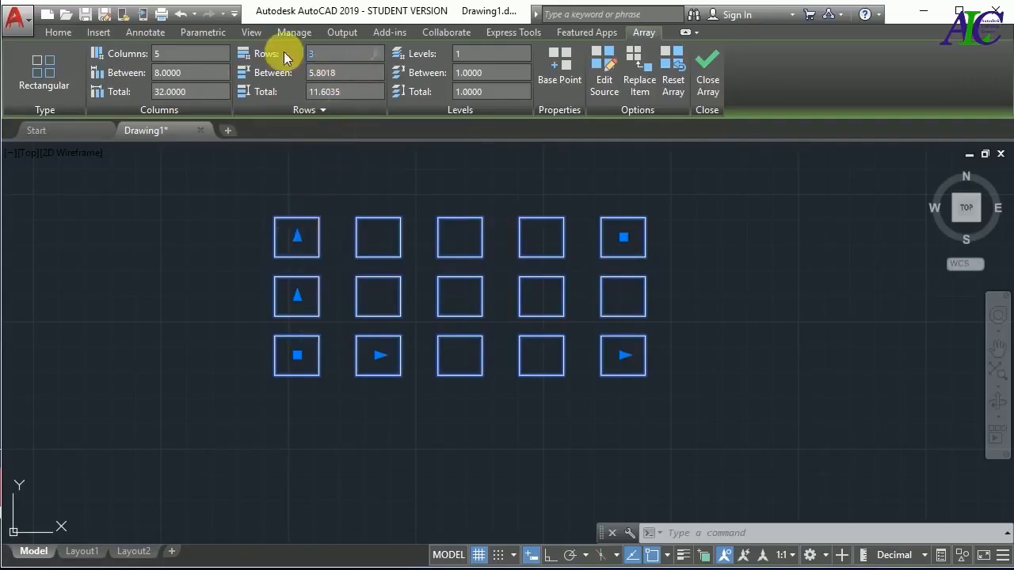
pyautogui.press('Return')
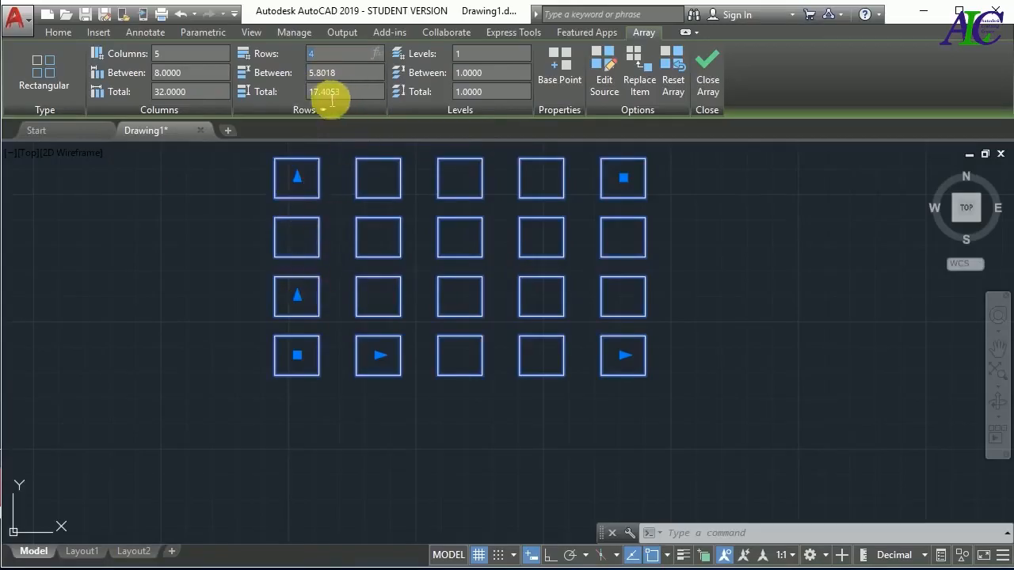
pyautogui.moveTo(347, 76); pyautogui.dragTo(294, 70)
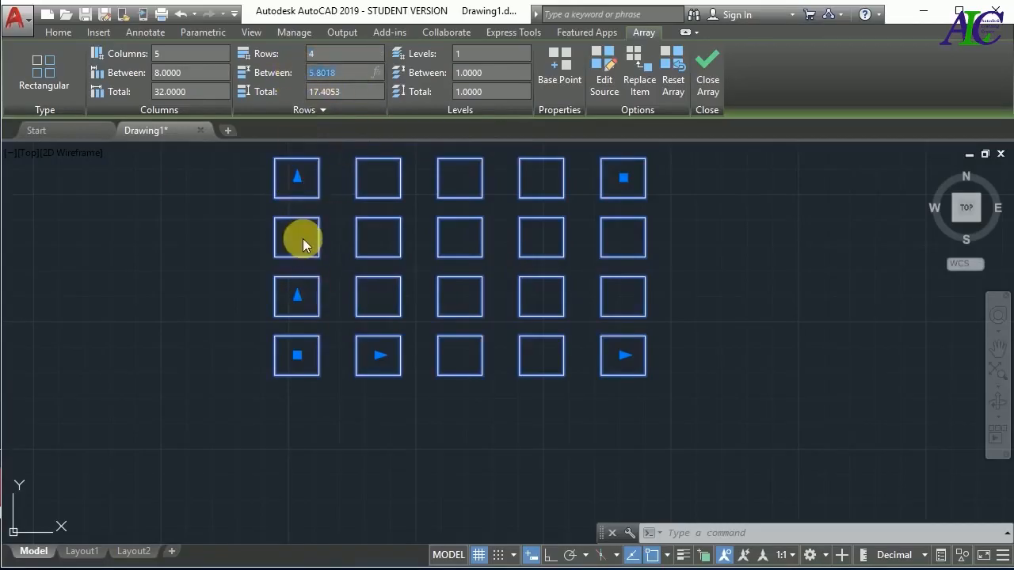
pyautogui.write('6')
pyautogui.press('Return')
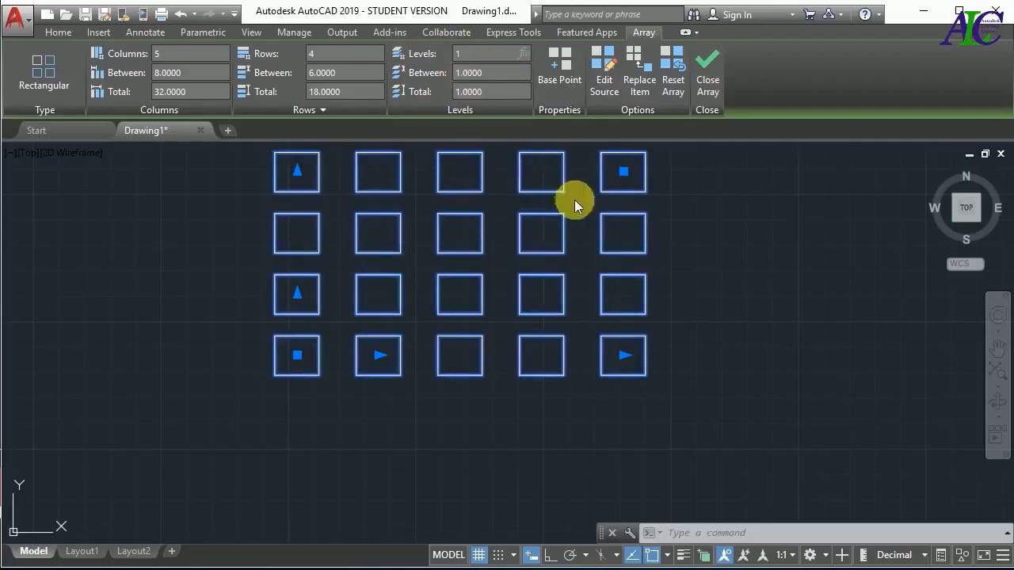
pyautogui.click(709, 83)
# Delete the rectangular array from the drawing area
pyautogui.scroll(-2, 371, 432)
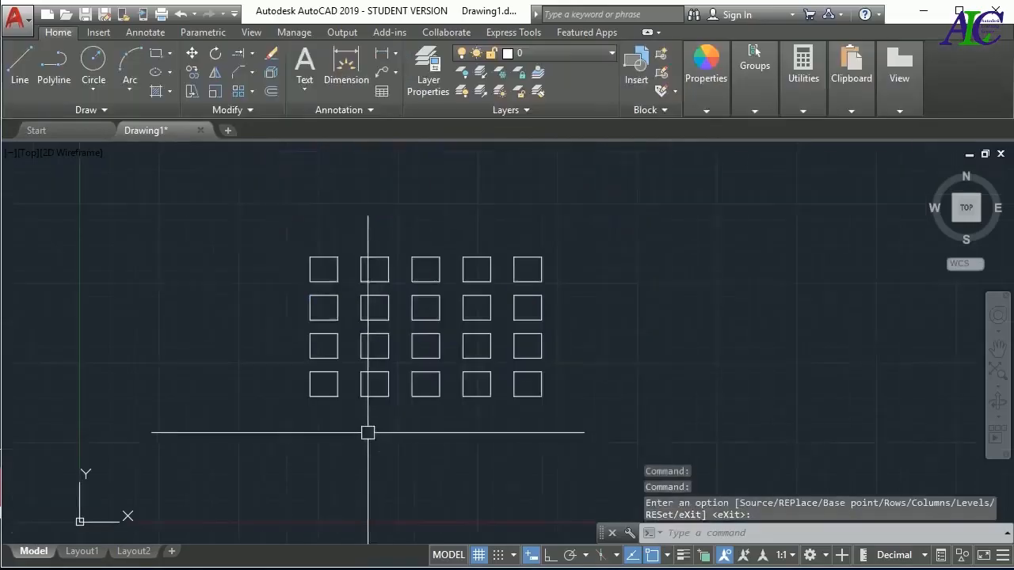
pyautogui.click(420, 312)
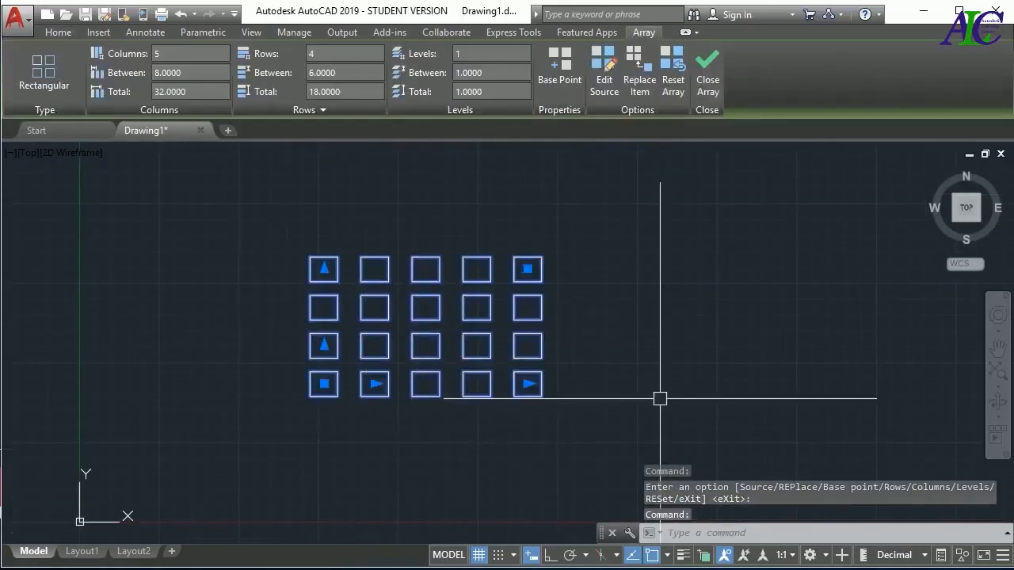
pyautogui.press('Delete')
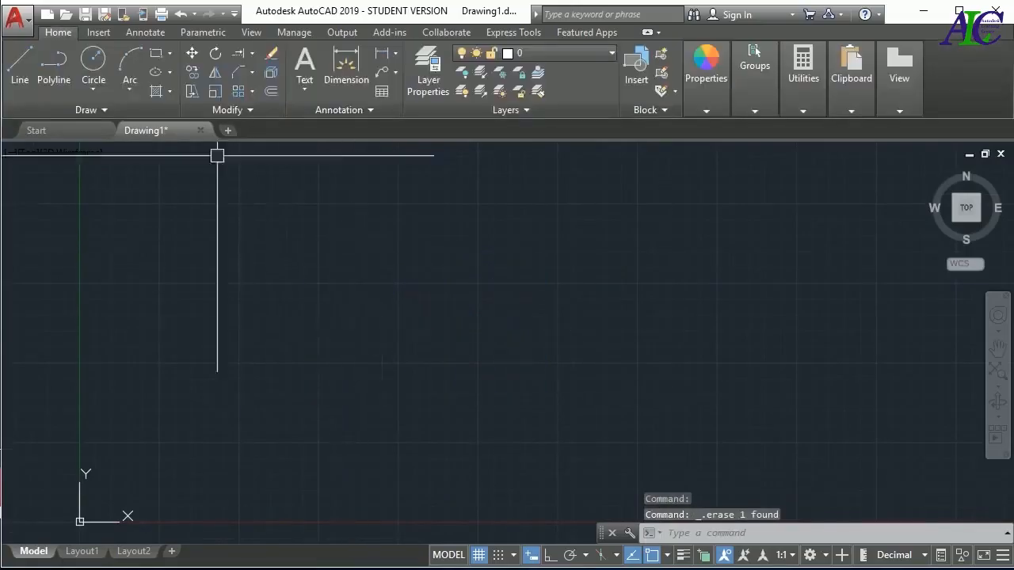
# Draw a wavy fit-point spline through six alternating low and high points across the drawing area
pyautogui.click(252, 93)
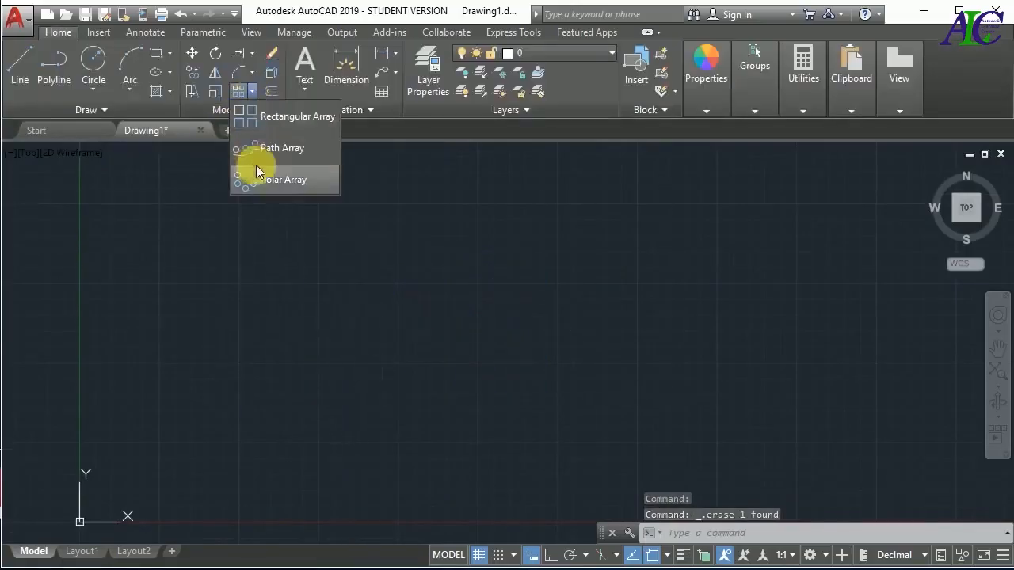
pyautogui.click(98, 111)
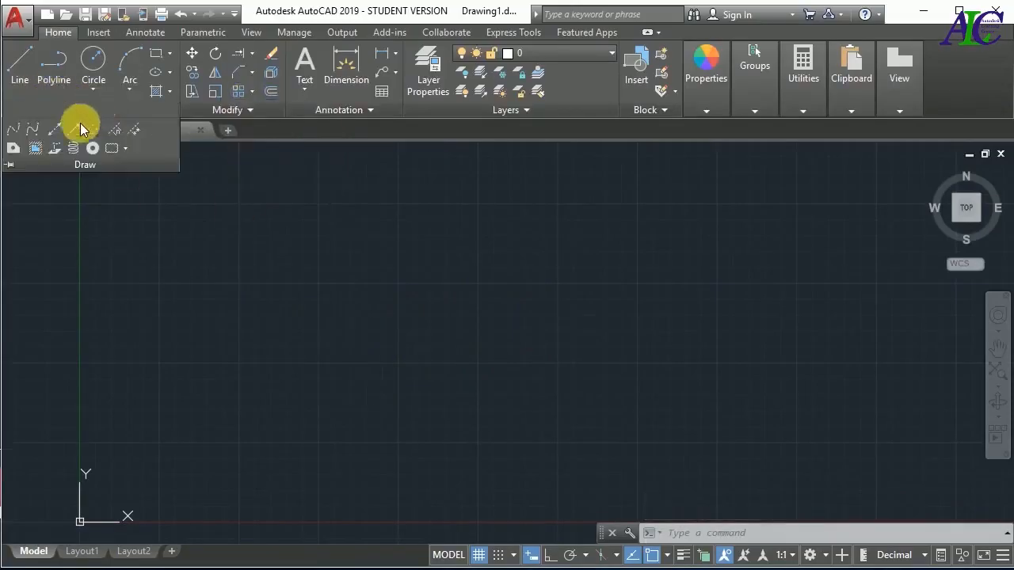
pyautogui.click(14, 135)
pyautogui.click(244, 369)
pyautogui.click(334, 289)
pyautogui.click(438, 405)
pyautogui.click(580, 314)
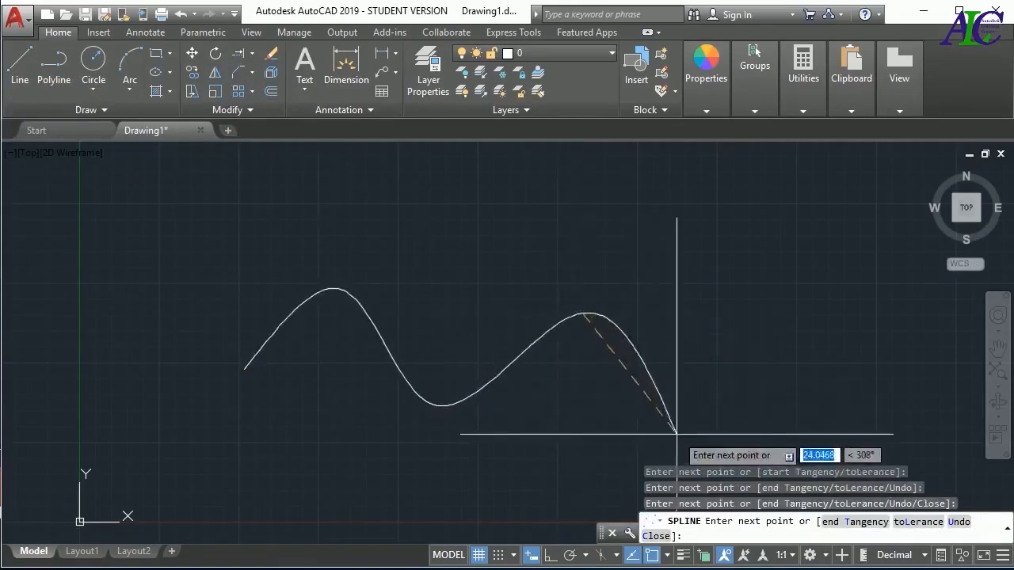
pyautogui.click(687, 435)
pyautogui.click(797, 334)
pyautogui.press('Return')
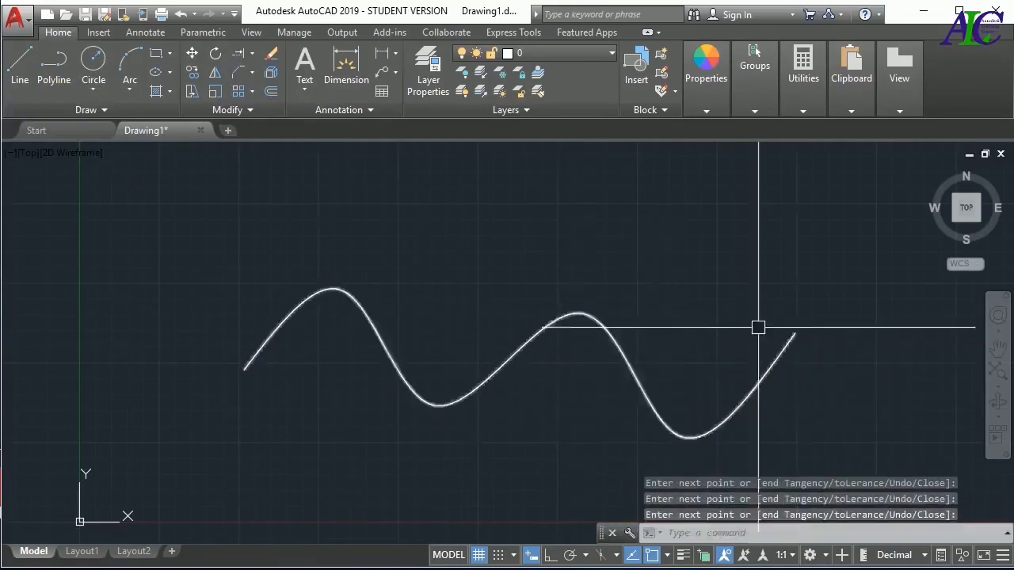
# Draw a circle with a radius of about 3.35 units centered on the spline's left endpoint
pyautogui.click(92, 69)
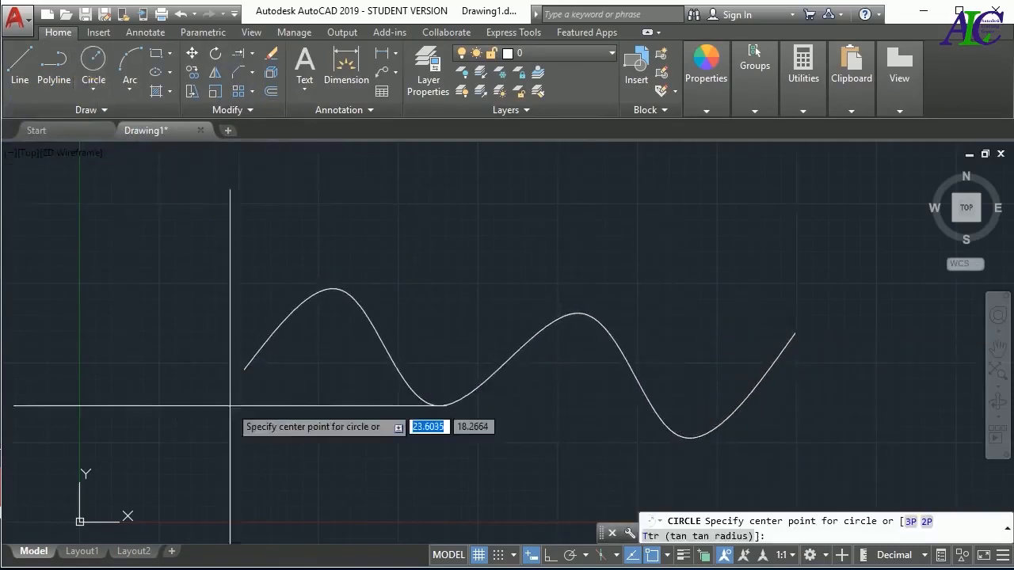
pyautogui.click(244, 369)
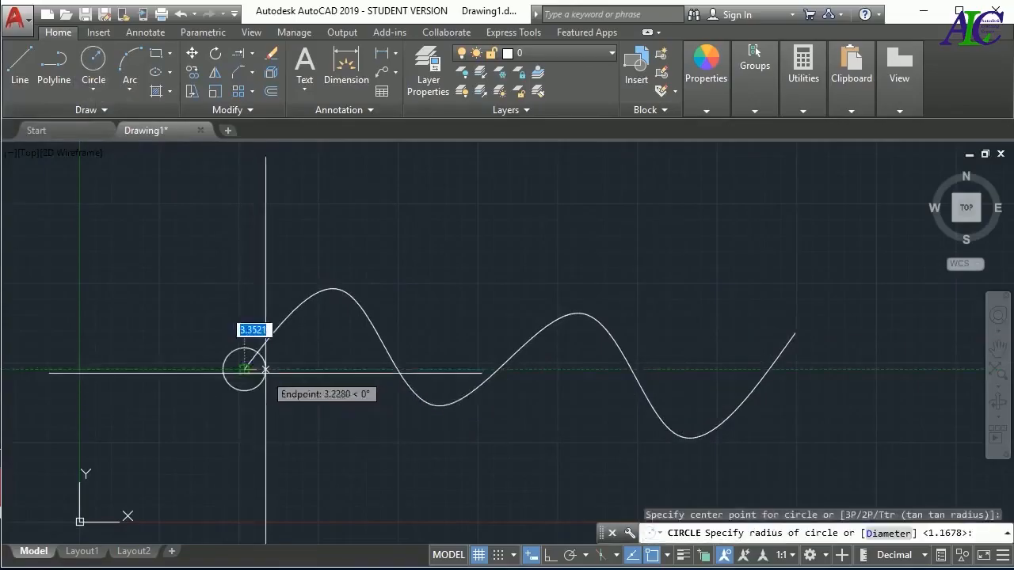
pyautogui.click(267, 370)
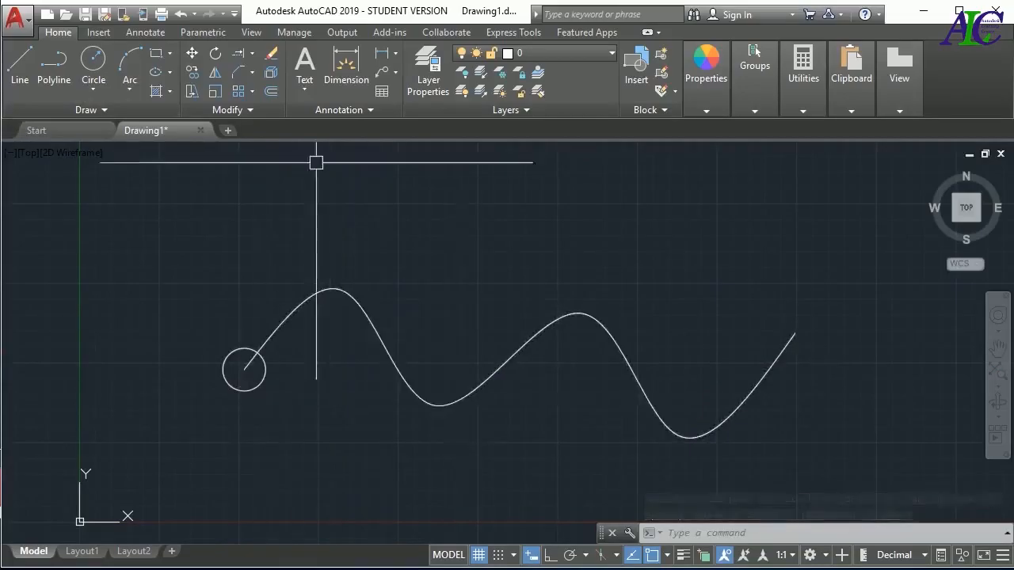
# Create an associative path array of the circle along the spline and finish the array
pyautogui.click(253, 93)
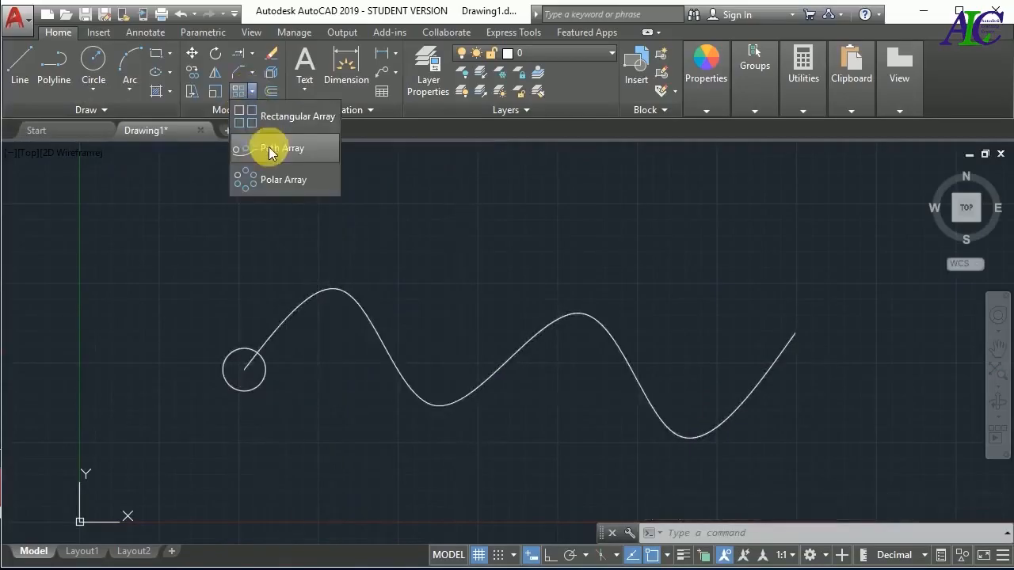
pyautogui.click(297, 151)
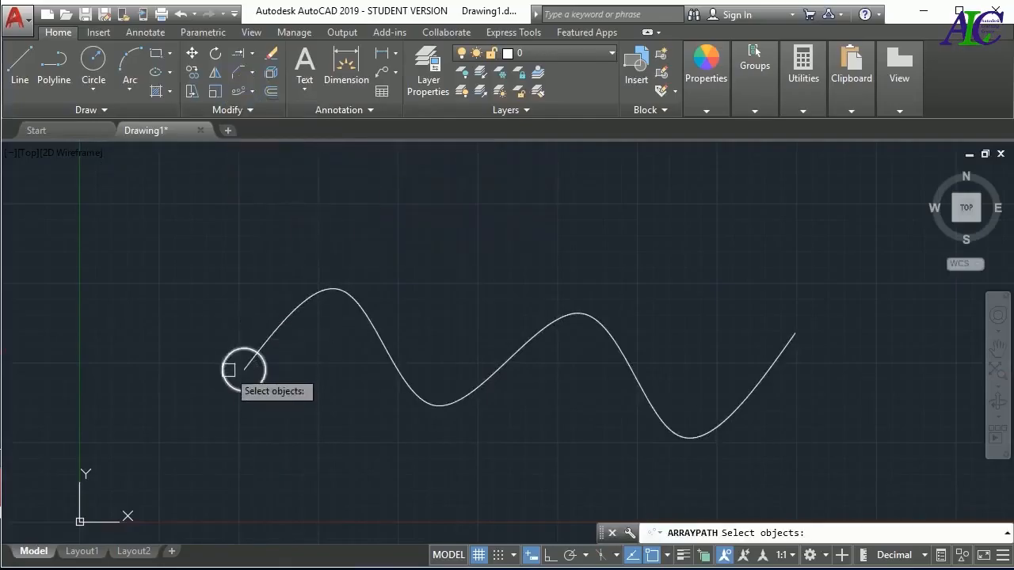
pyautogui.click(225, 361)
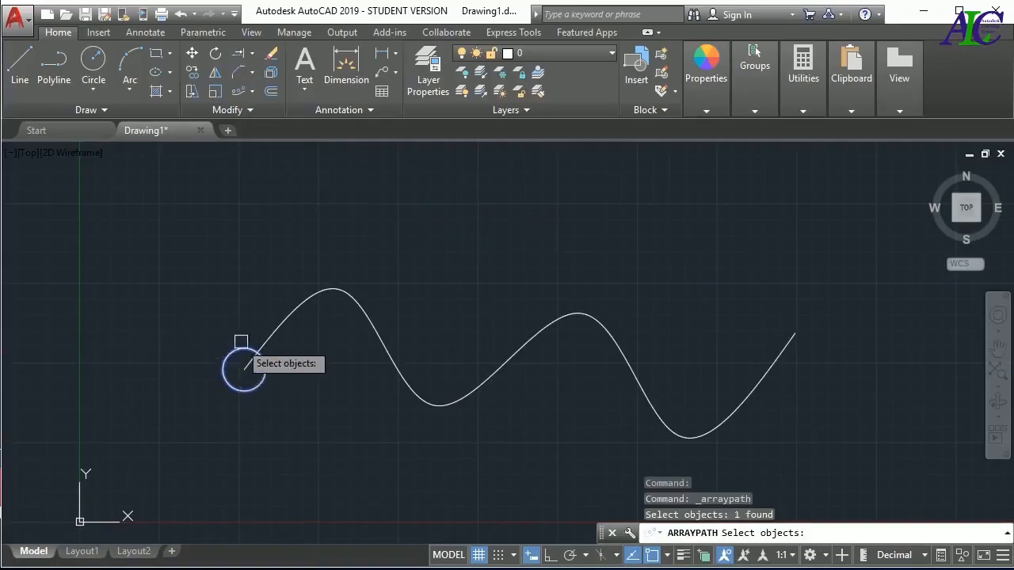
pyautogui.press('Return')
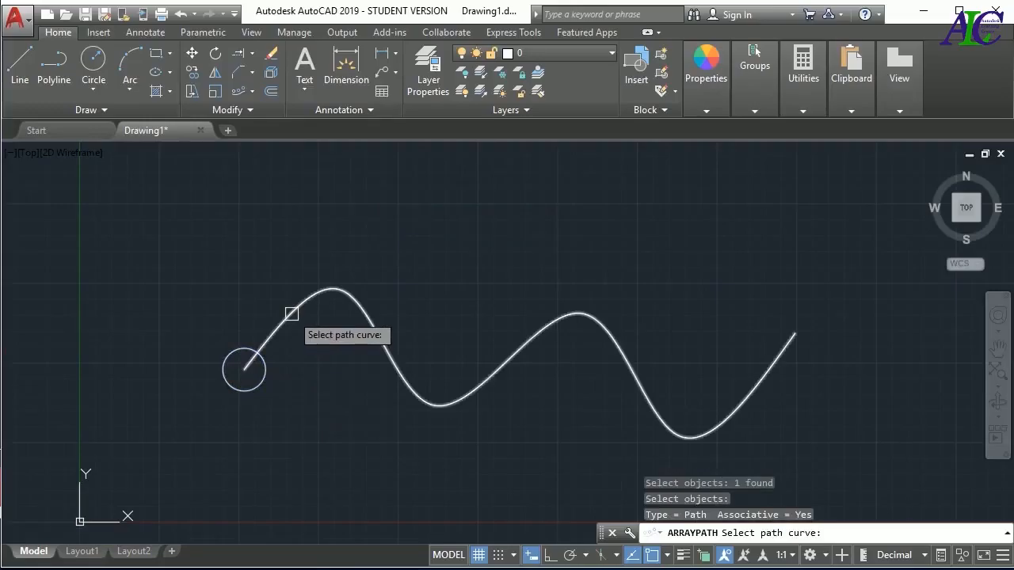
pyautogui.click(291, 314)
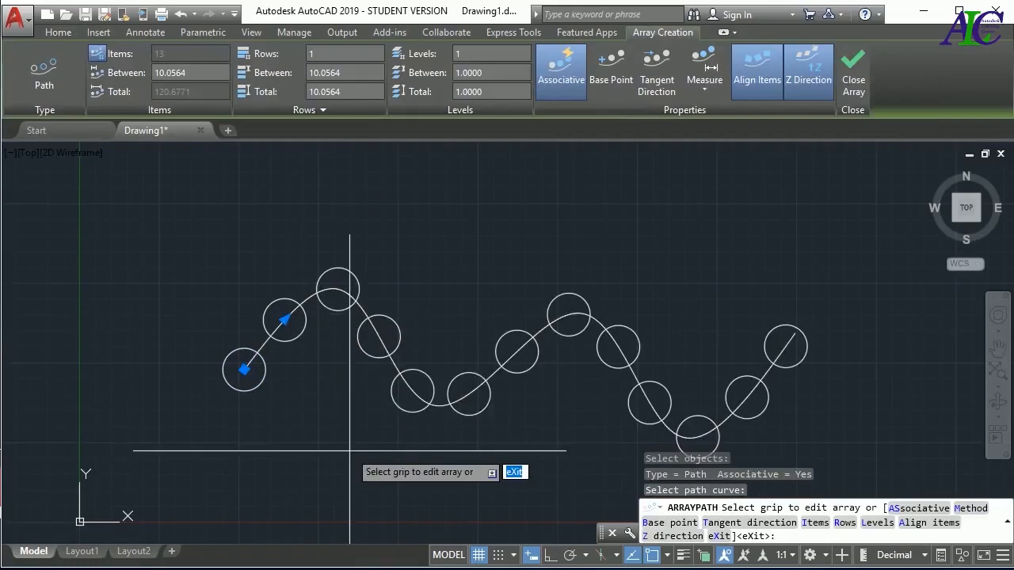
pyautogui.press('Return')
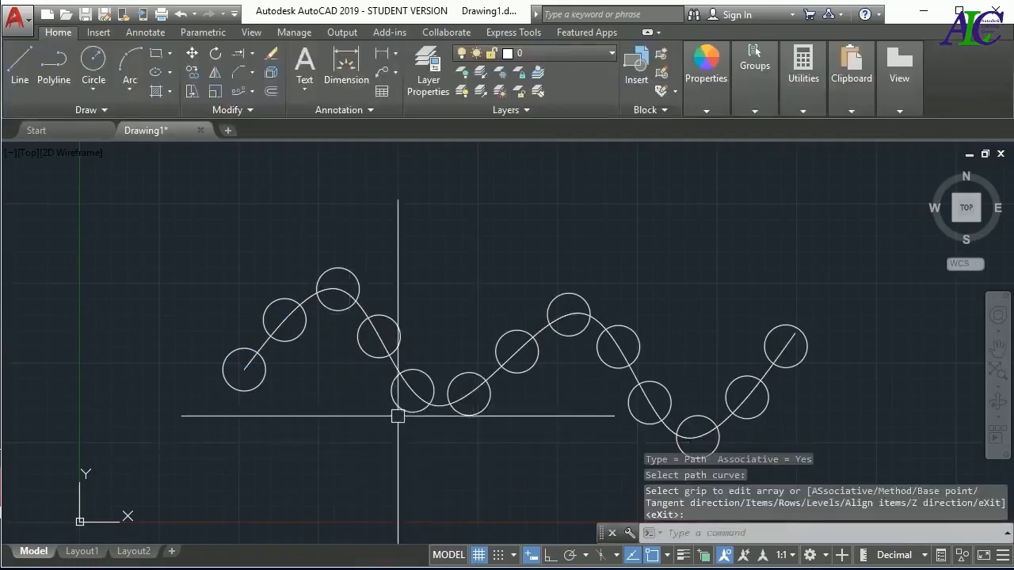
# Select the path array of circles and set the spacing between its items to 14
pyautogui.click(398, 408)
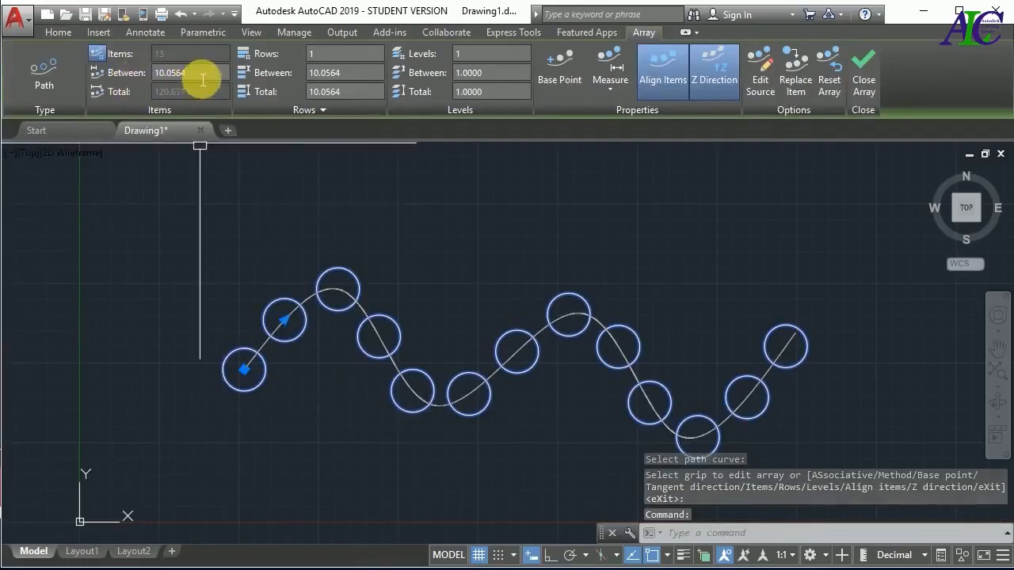
pyautogui.moveTo(199, 77); pyautogui.dragTo(153, 77)
pyautogui.write('14')
pyautogui.press('Return')
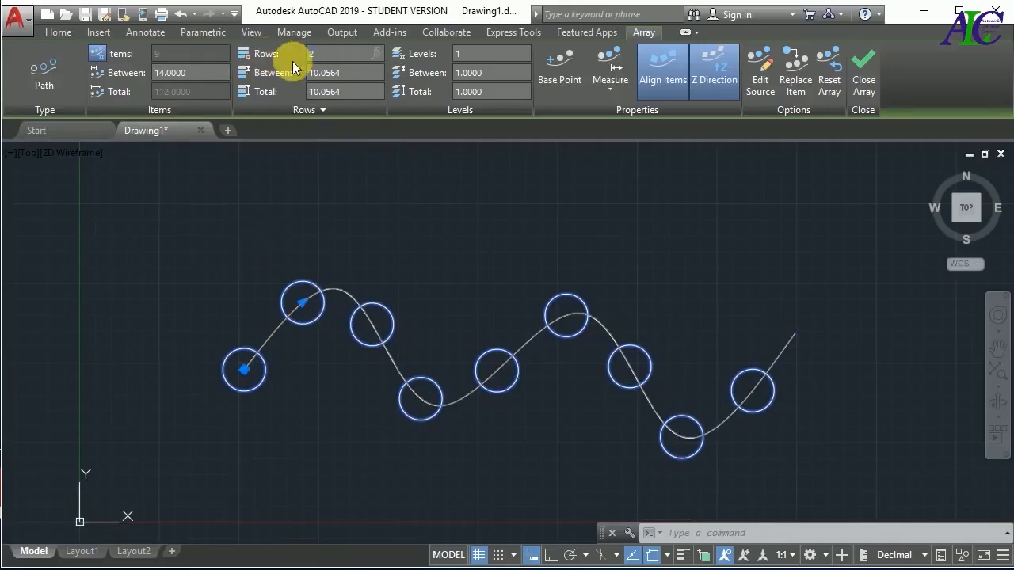
# Raise the path array's row count to 2 and on to 3, and set the row spacing to 12
pyautogui.press('Return')
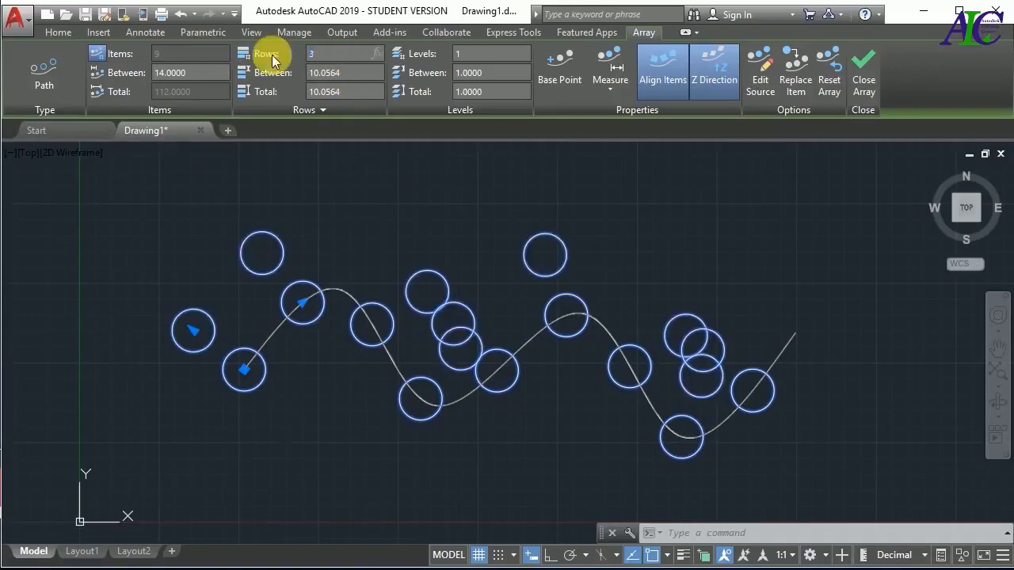
pyautogui.press('Return')
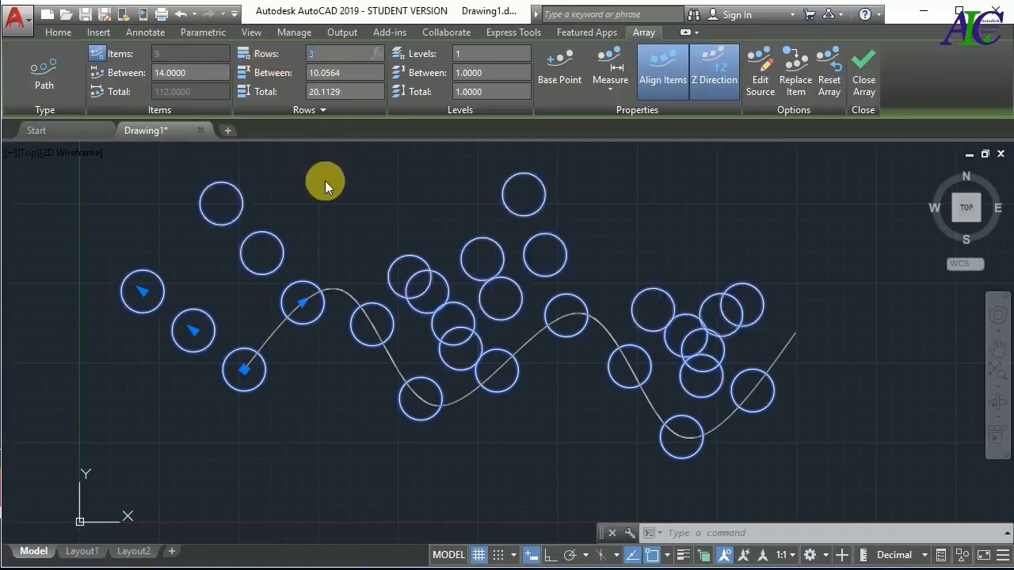
pyautogui.click(348, 78)
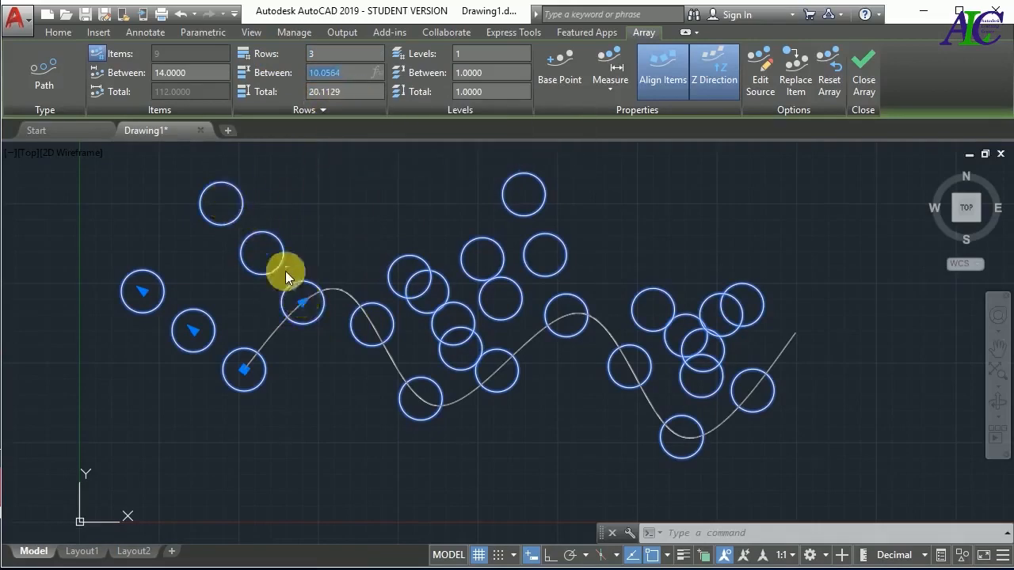
pyautogui.click(334, 73)
pyautogui.write('12')
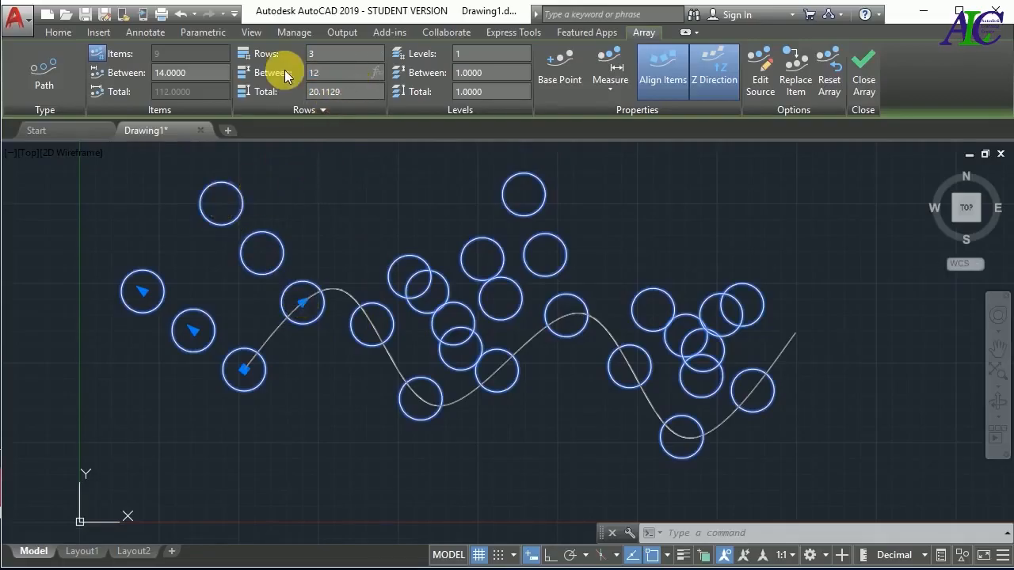
pyautogui.press('Return')
# Reduce the path array of circles to 1 row
pyautogui.click(357, 52)
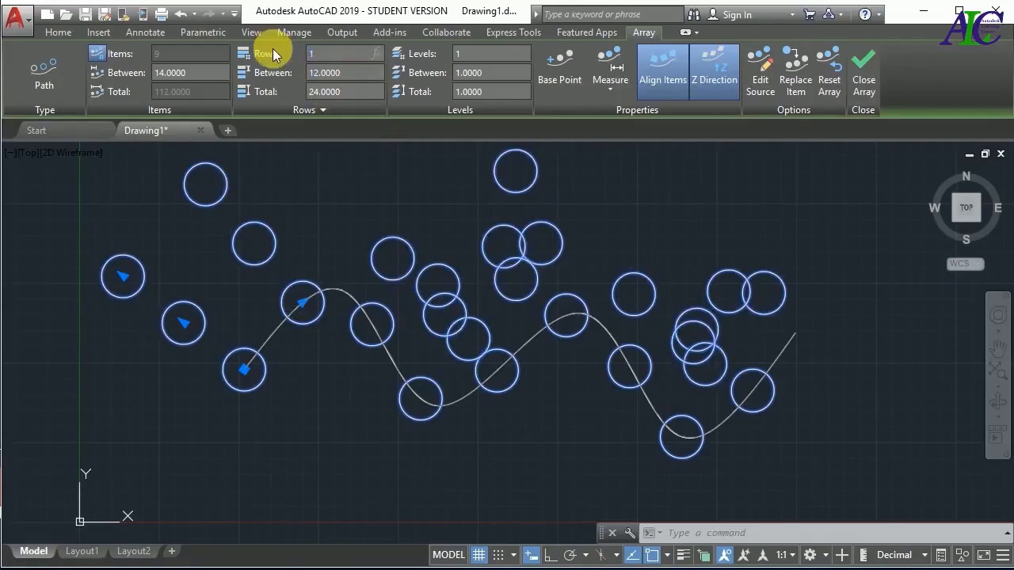
pyautogui.press('Return')
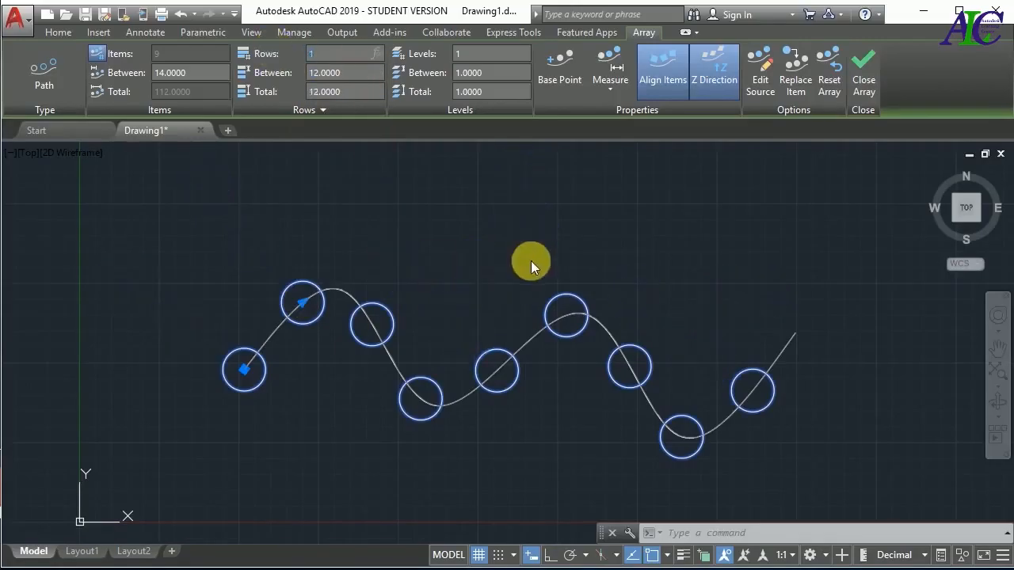
# Finish editing the path array and erase the array of circles together with its spline
pyautogui.click(865, 75)
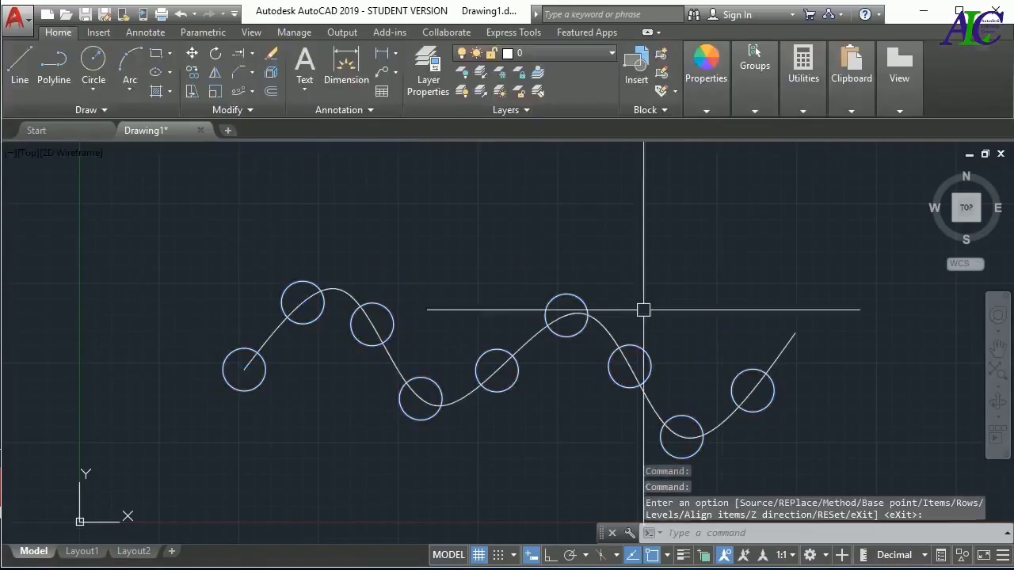
pyautogui.click(795, 269)
pyautogui.click(309, 439)
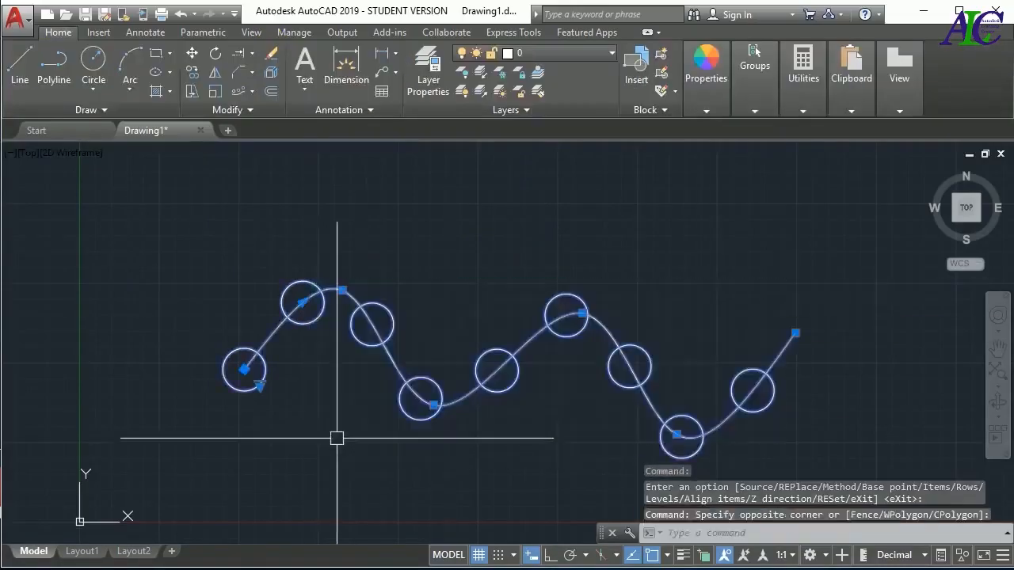
pyautogui.press('Delete')
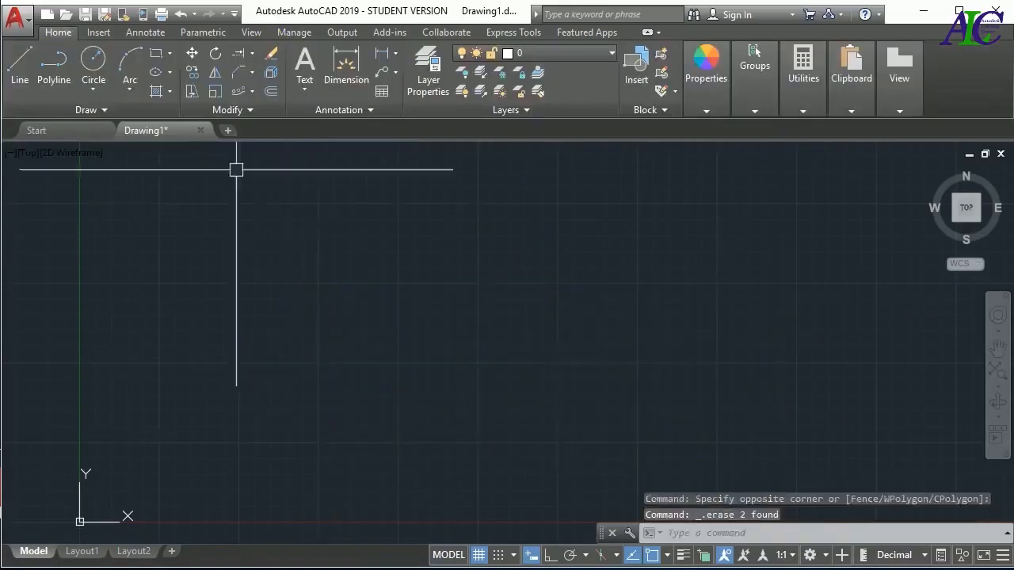
# Draw a circle and a small square just above it, centred over the circle
pyautogui.click(252, 91)
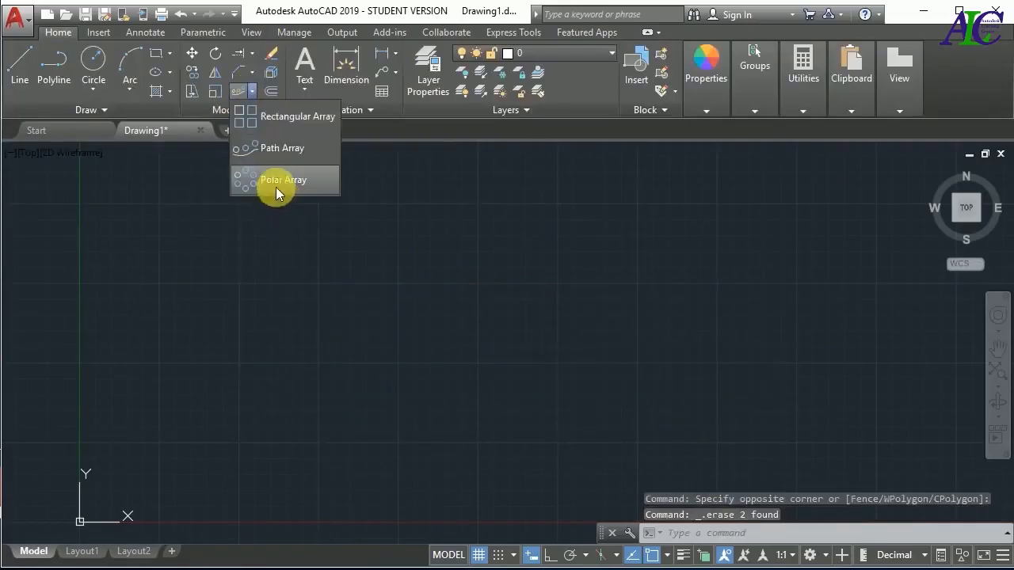
pyautogui.click(91, 59)
pyautogui.click(439, 298)
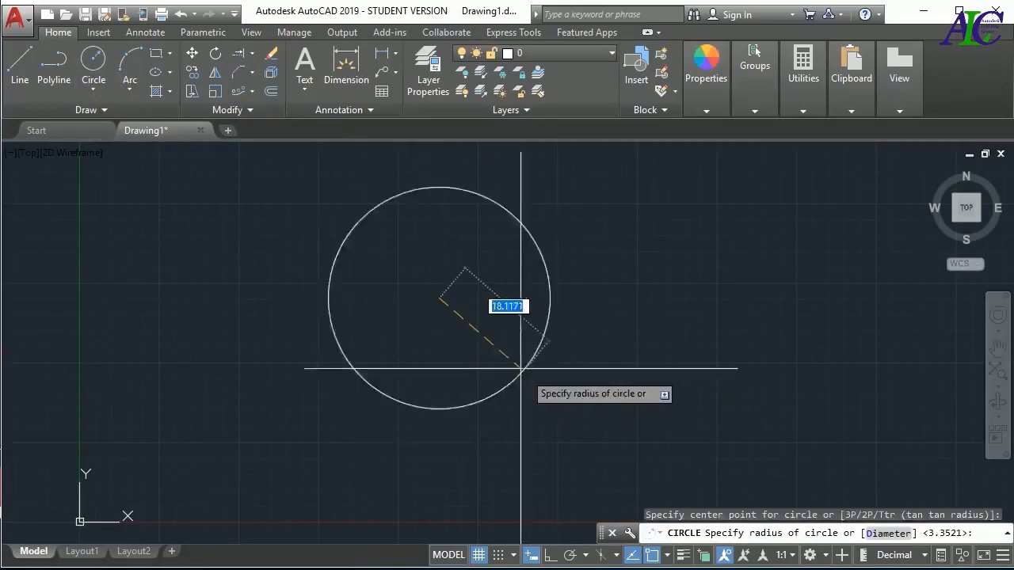
pyautogui.click(498, 348)
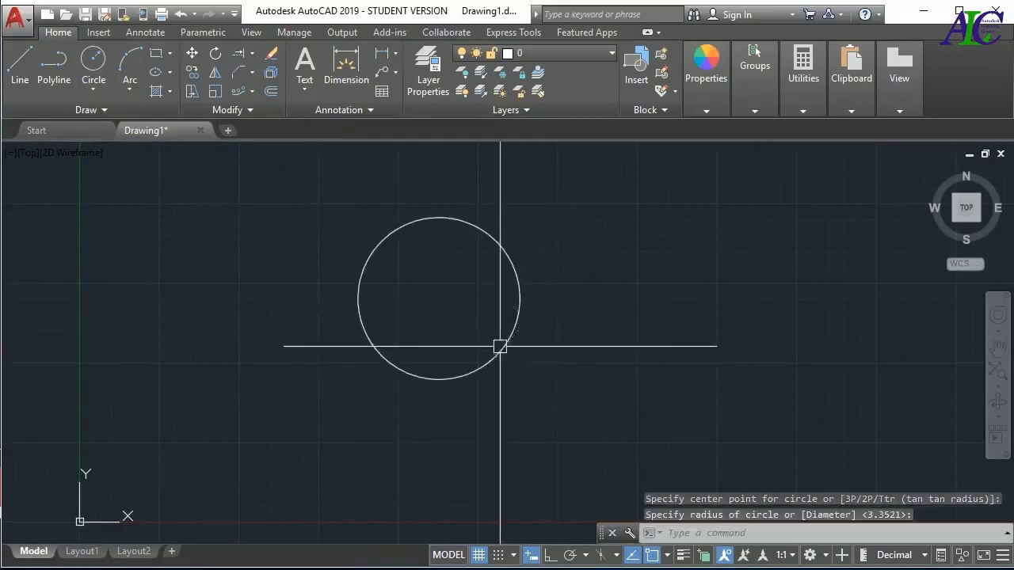
pyautogui.click(158, 55)
pyautogui.click(429, 177)
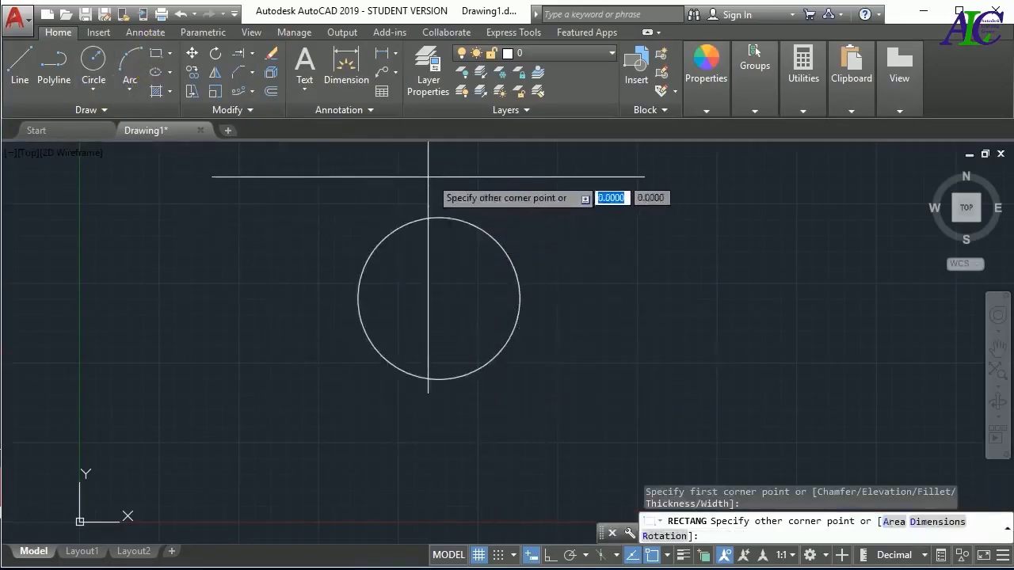
pyautogui.click(453, 205)
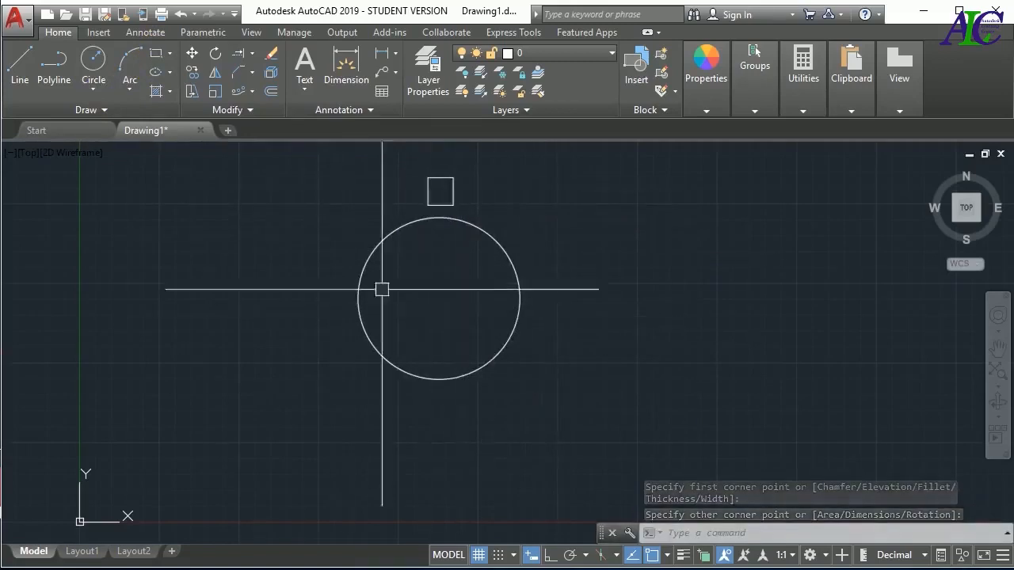
# Create an associative polar array of the small square around the circle's centre
pyautogui.click(250, 92)
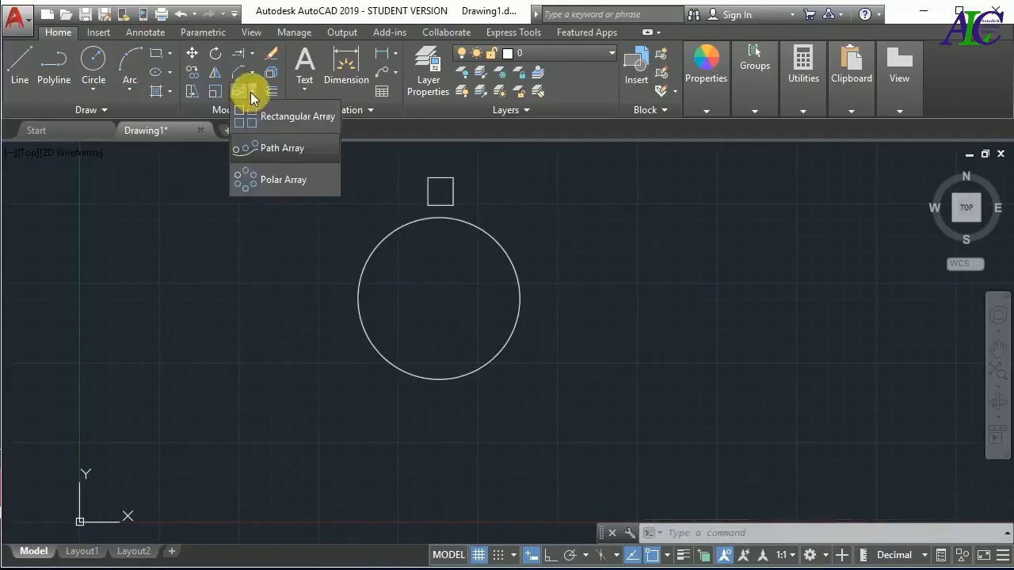
pyautogui.click(271, 182)
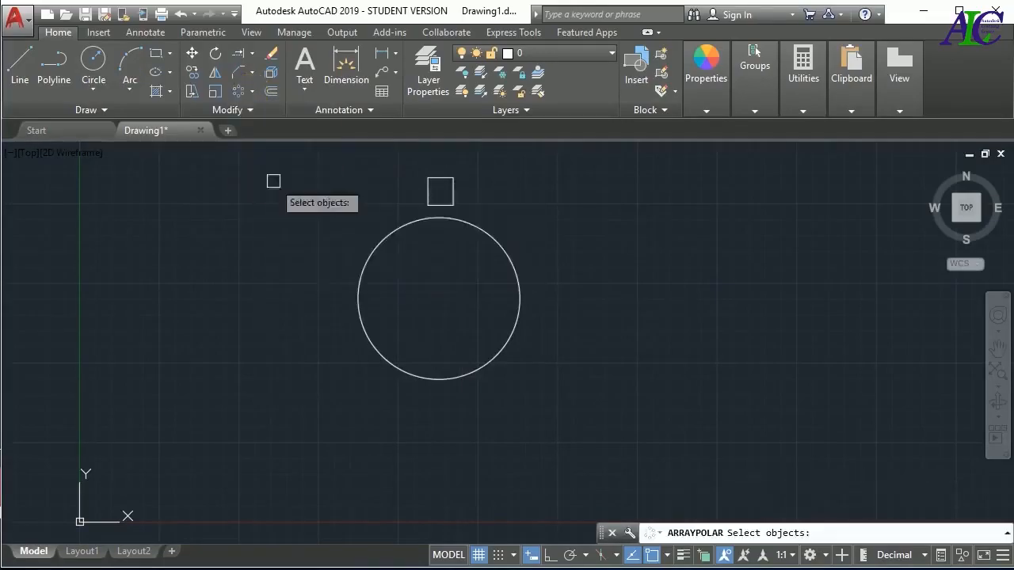
pyautogui.click(449, 189)
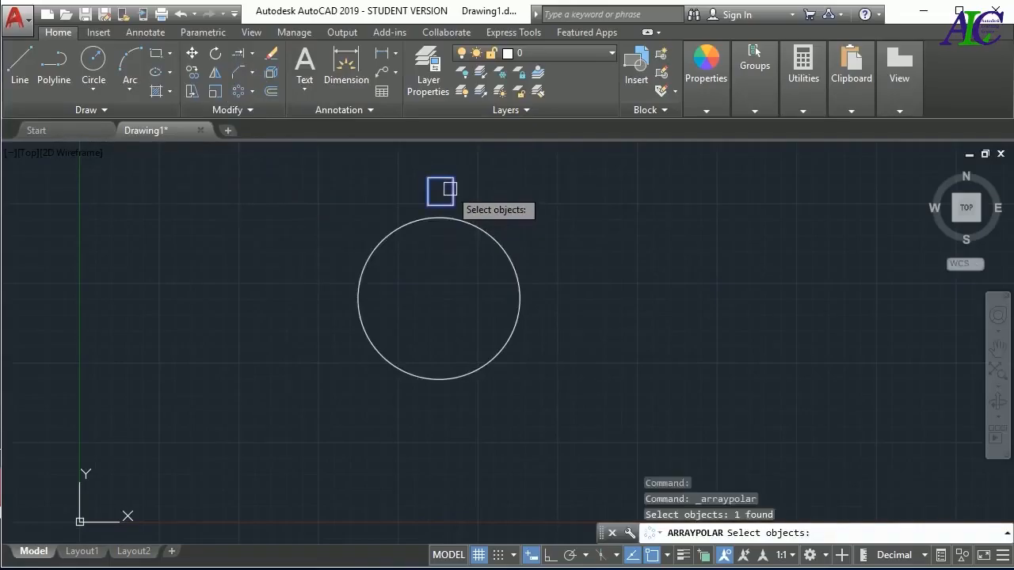
pyautogui.press('Return')
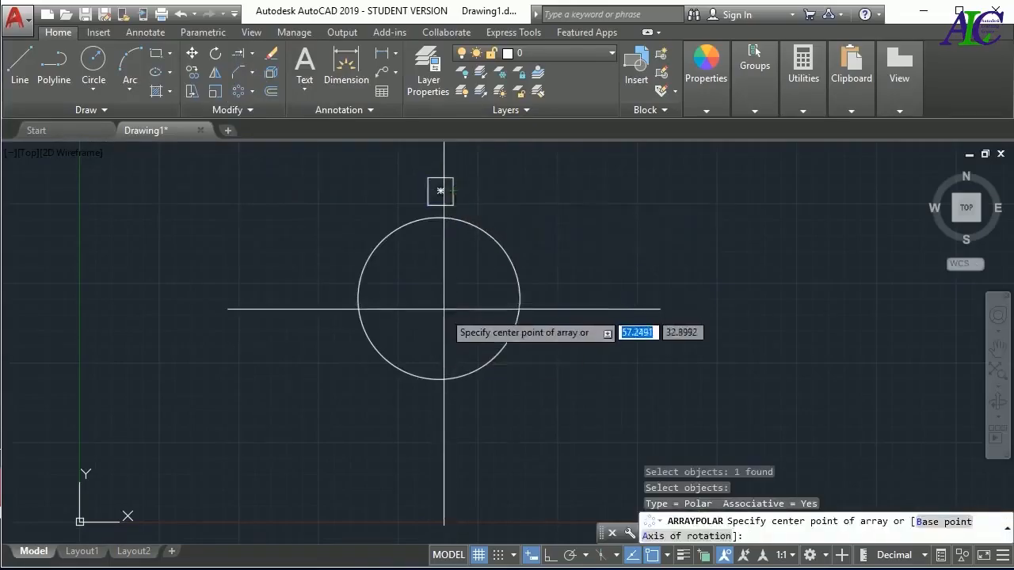
pyautogui.scroll(2, 440, 299)
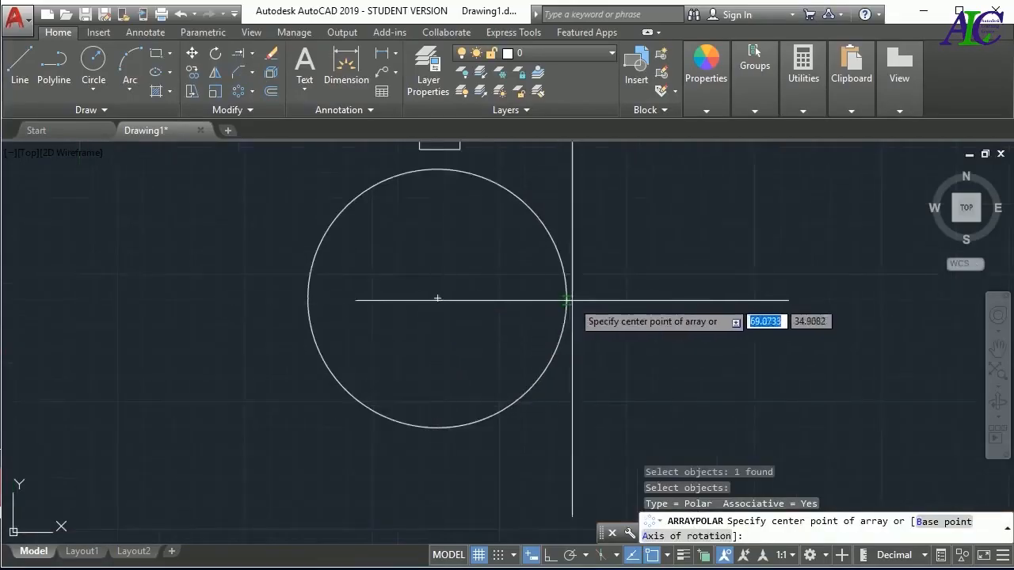
pyautogui.click(437, 299)
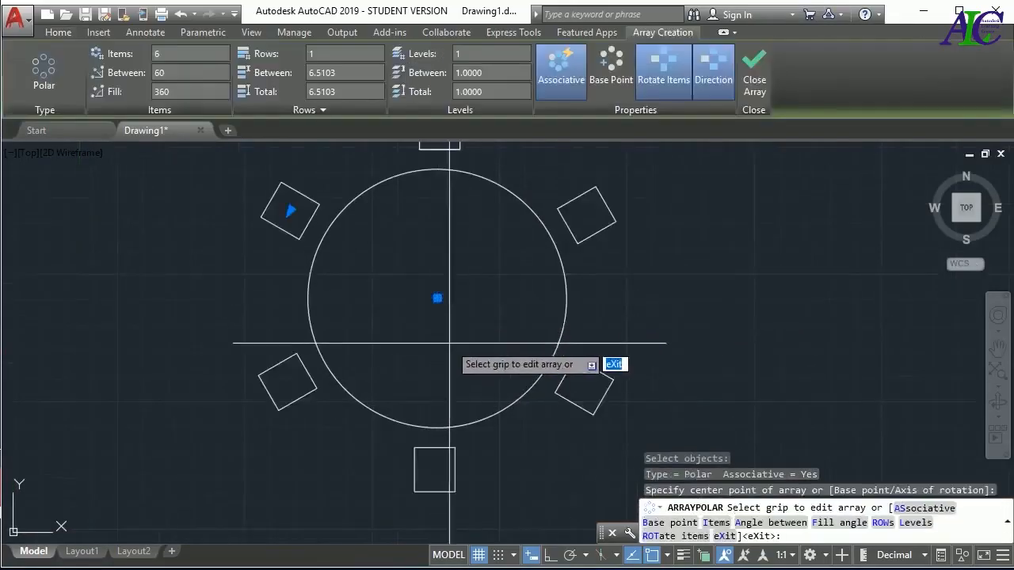
# Raise the polar array's item count to 8 and on to 10
pyautogui.scroll(-2, 453, 344)
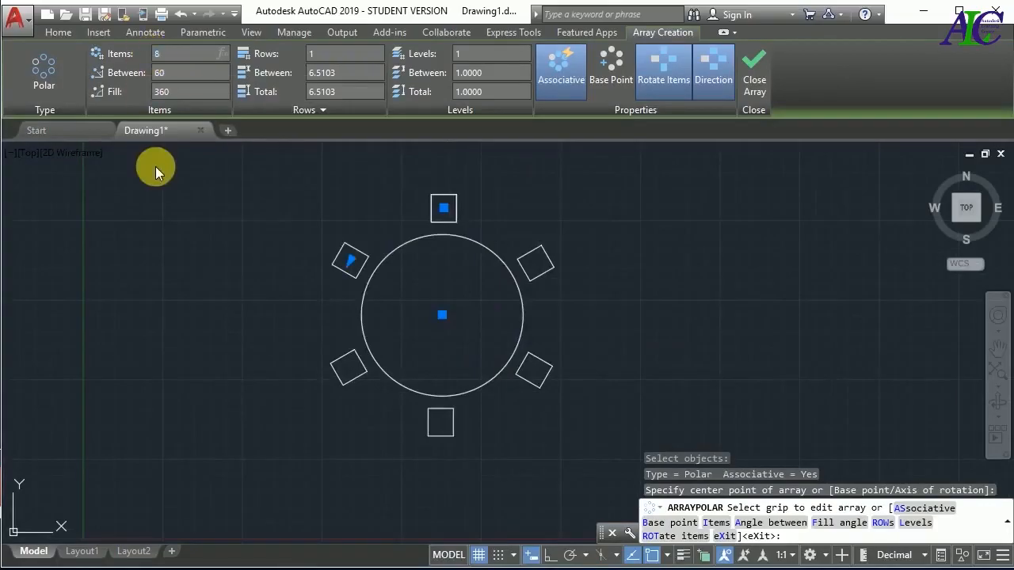
pyautogui.press('Return')
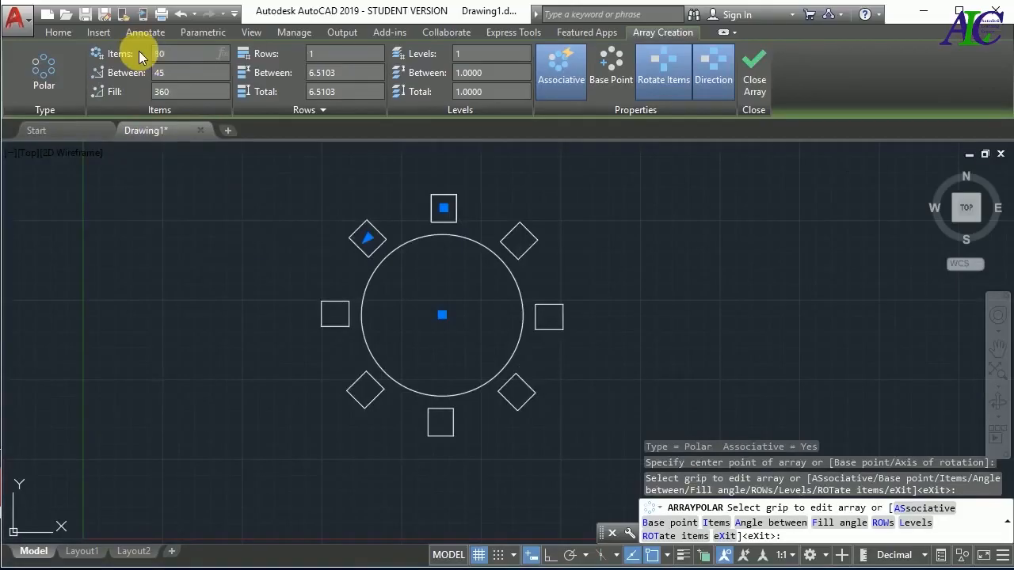
pyautogui.press('Return')
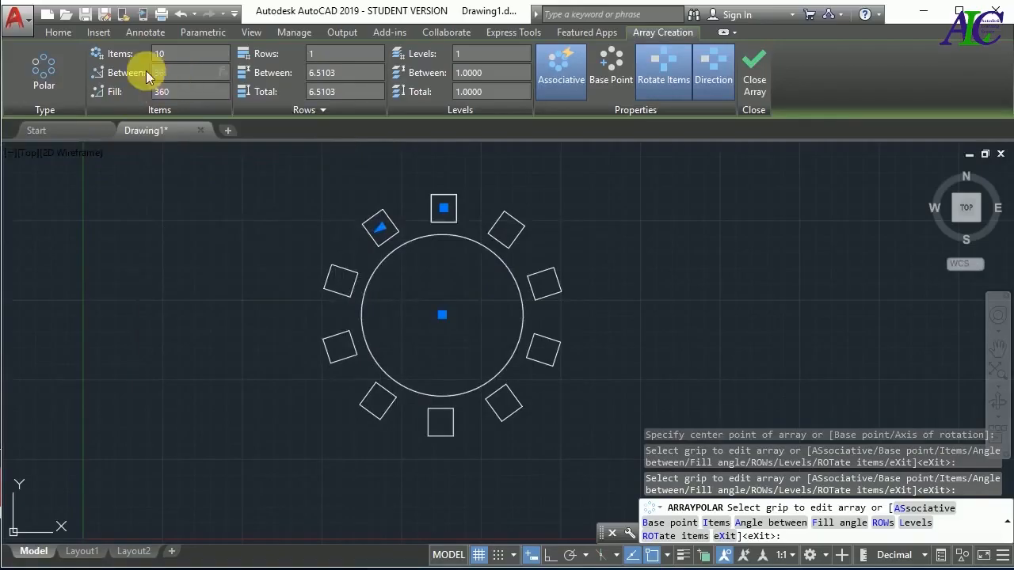
# Try an angle of 30 between the polar array's items, and reset the fill angle to 360
pyautogui.write('30')
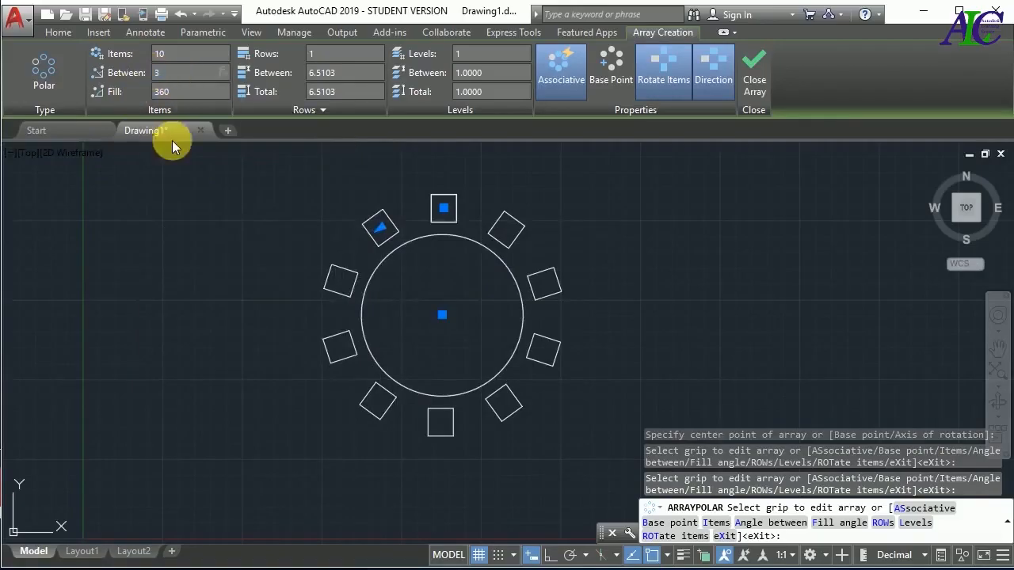
pyautogui.press('Return')
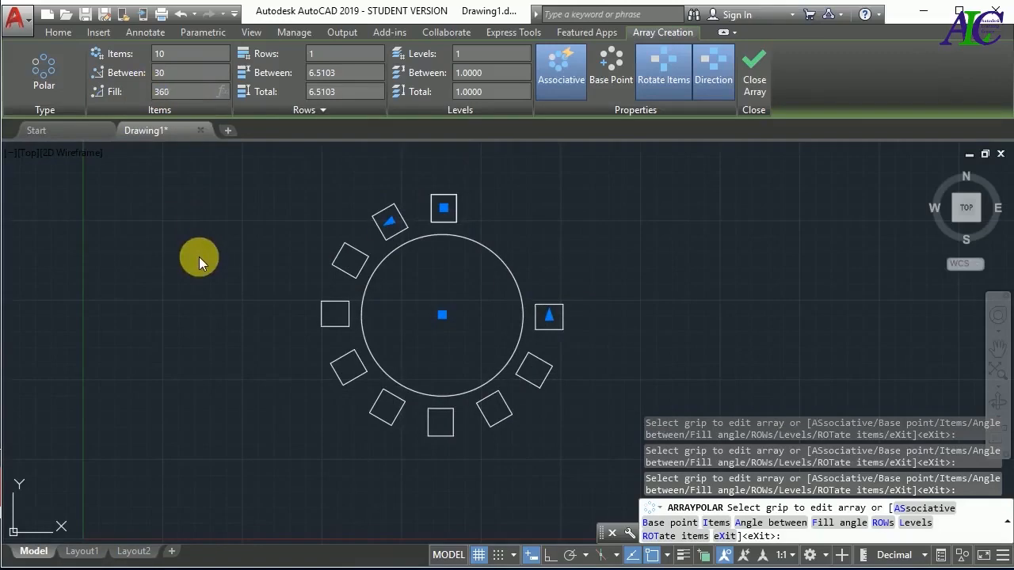
pyautogui.press('Return')
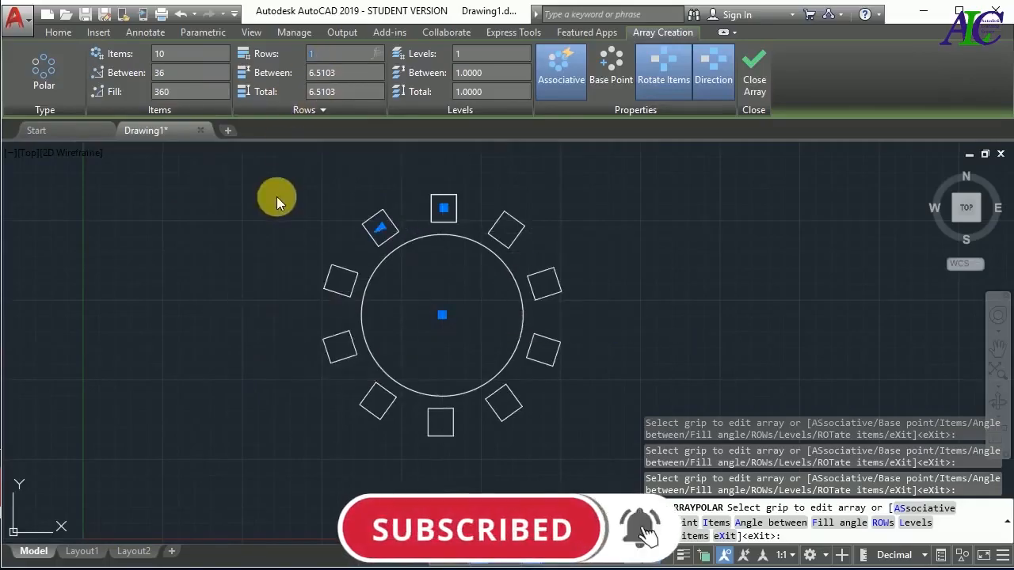
# Raise the polar array's row count to 2 and on to 3
pyautogui.write('2')
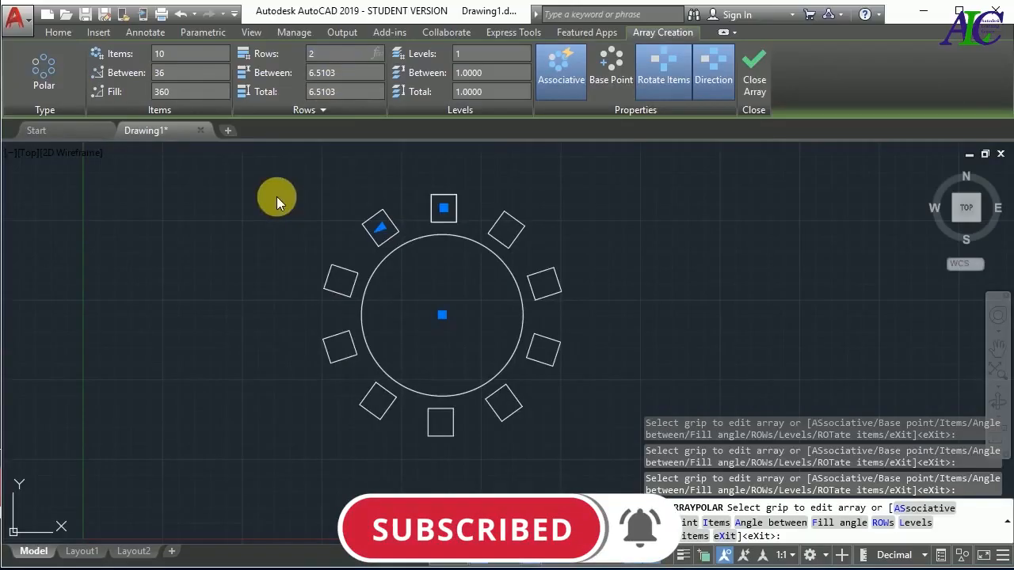
pyautogui.press('Return')
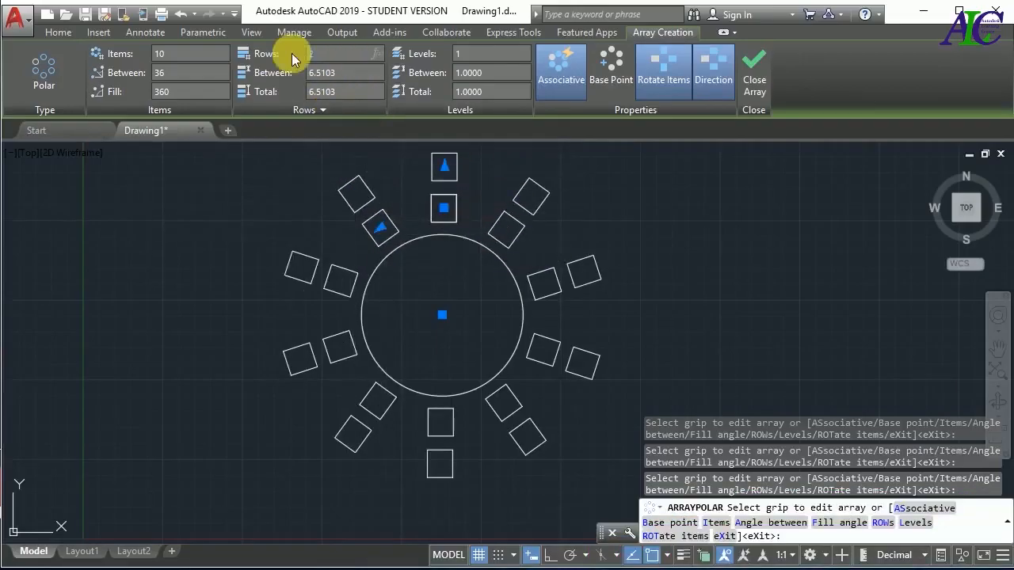
pyautogui.press('Return')
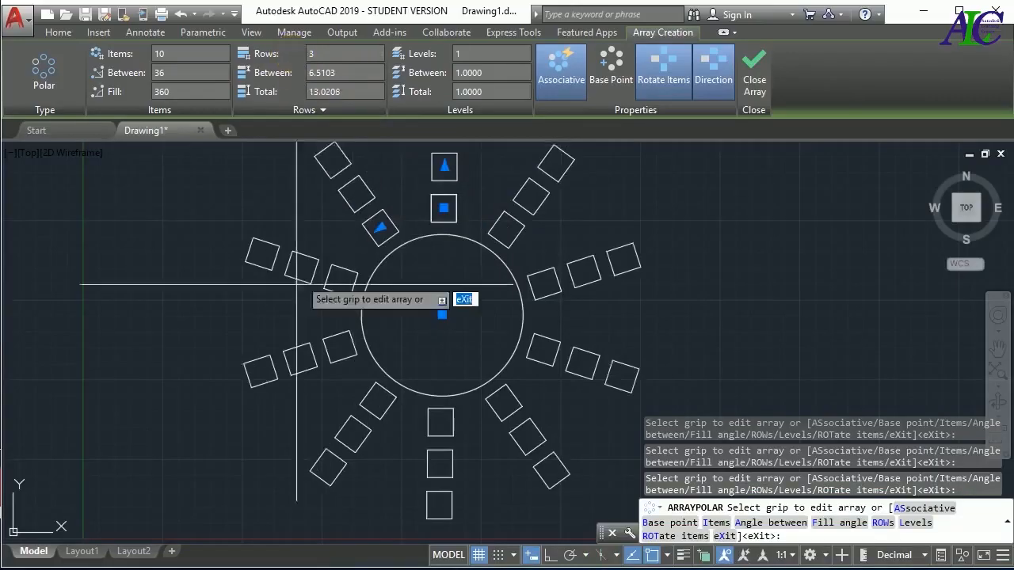
# Set the polar array's row spacing to 6 and finish the array
pyautogui.click(352, 80)
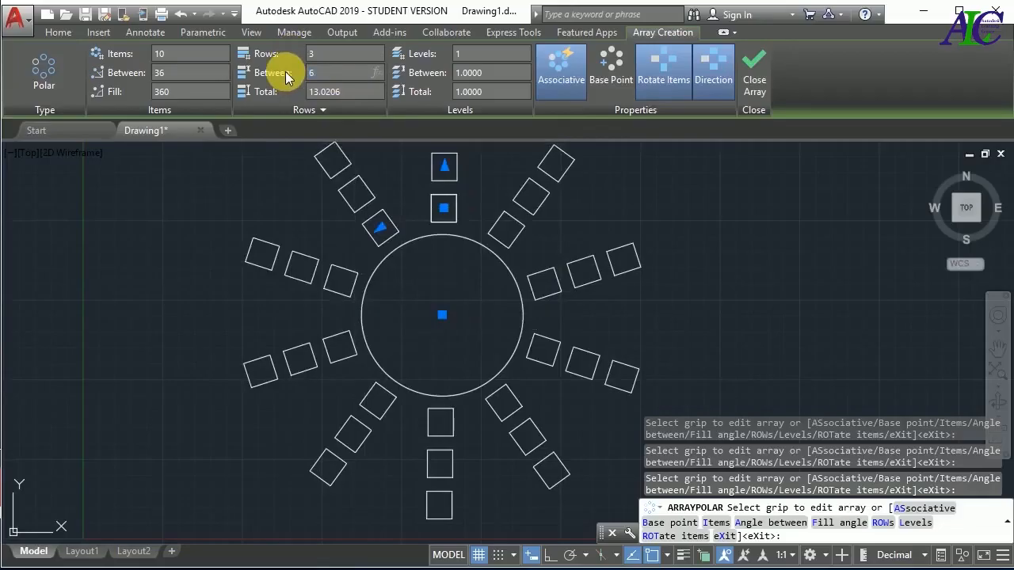
pyautogui.press('Return')
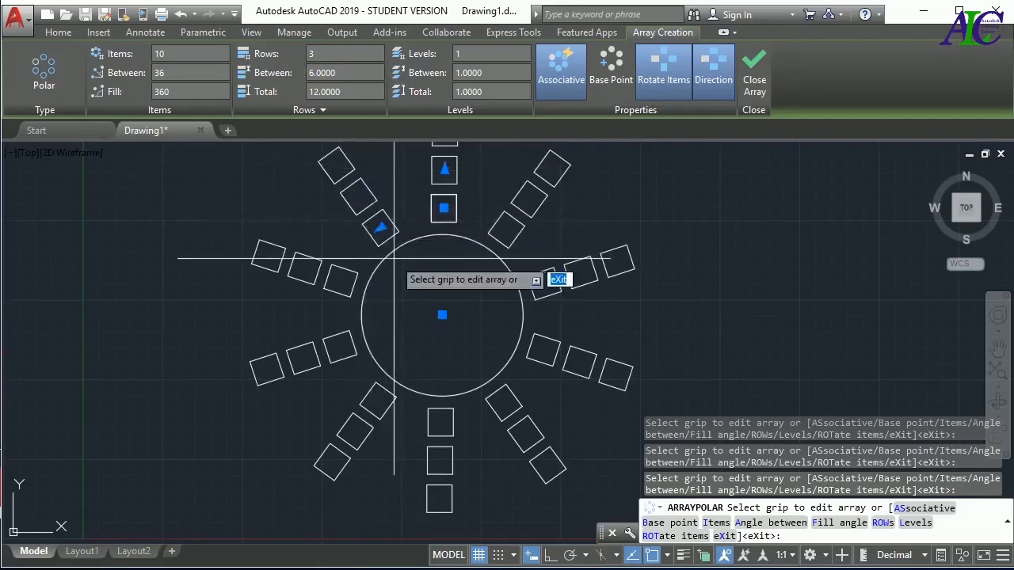
pyautogui.click(754, 79)
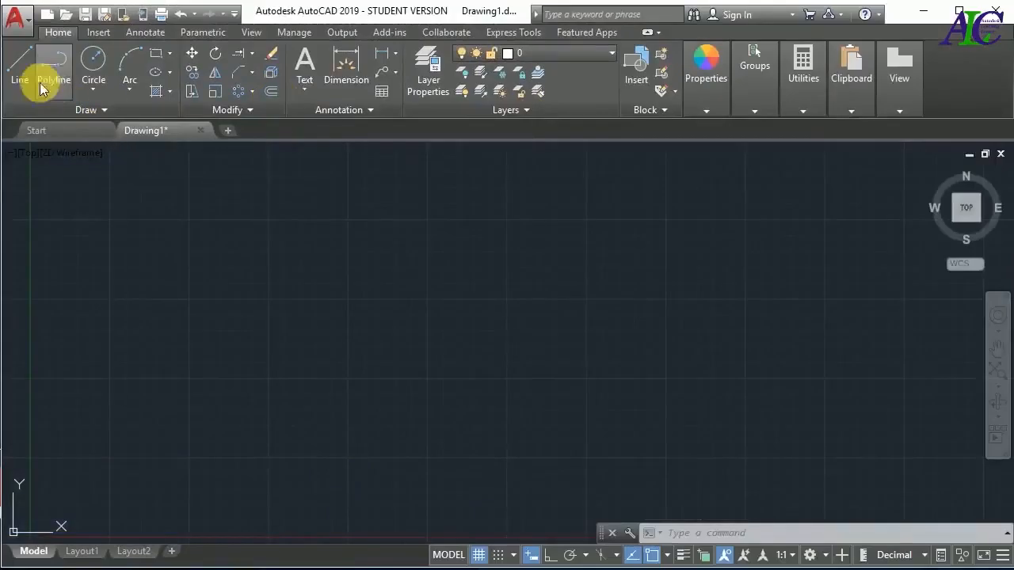
# Draw a single, nearly horizontal line in the middle of the empty drawing area
pyautogui.click(19, 63)
pyautogui.click(296, 337)
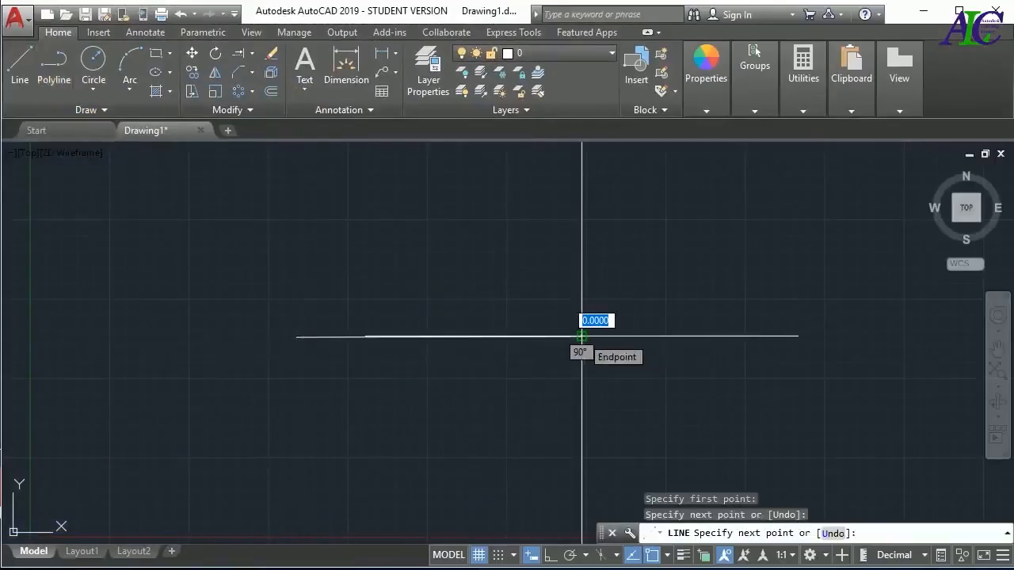
pyautogui.click(582, 336)
pyautogui.press('Escape')
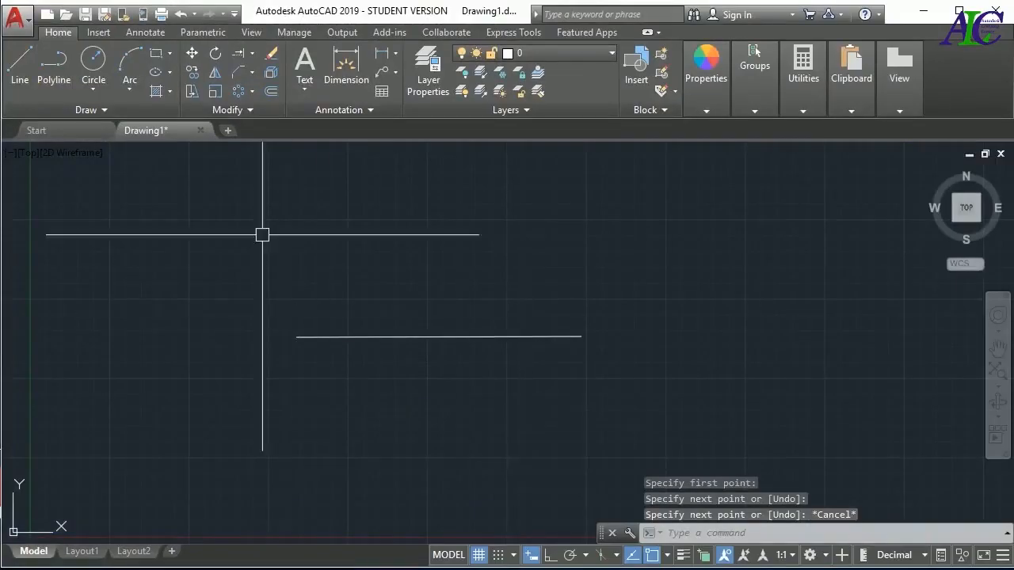
# Offset the line upward by a distance of 3
pyautogui.click(270, 91)
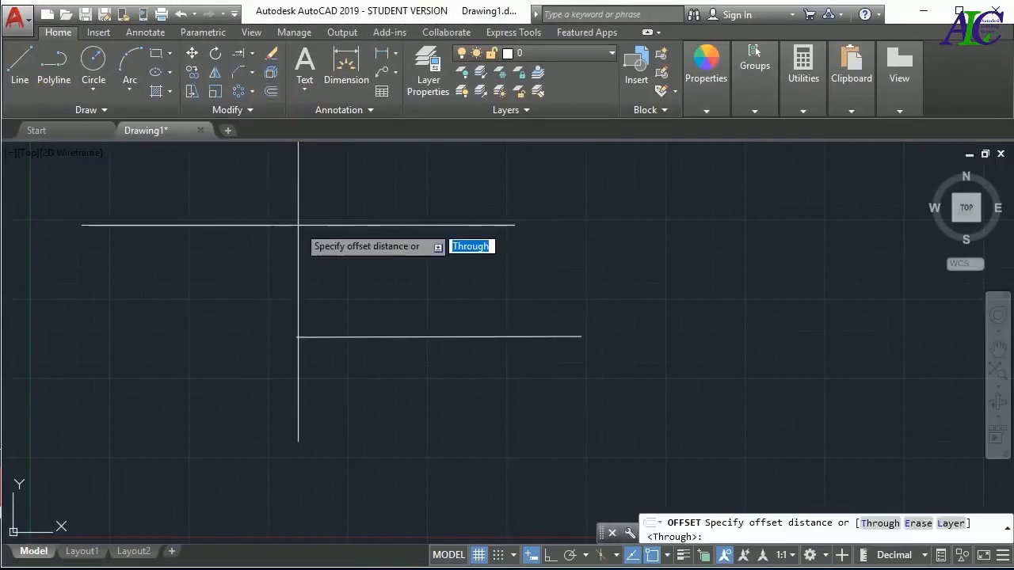
pyautogui.press('Escape')
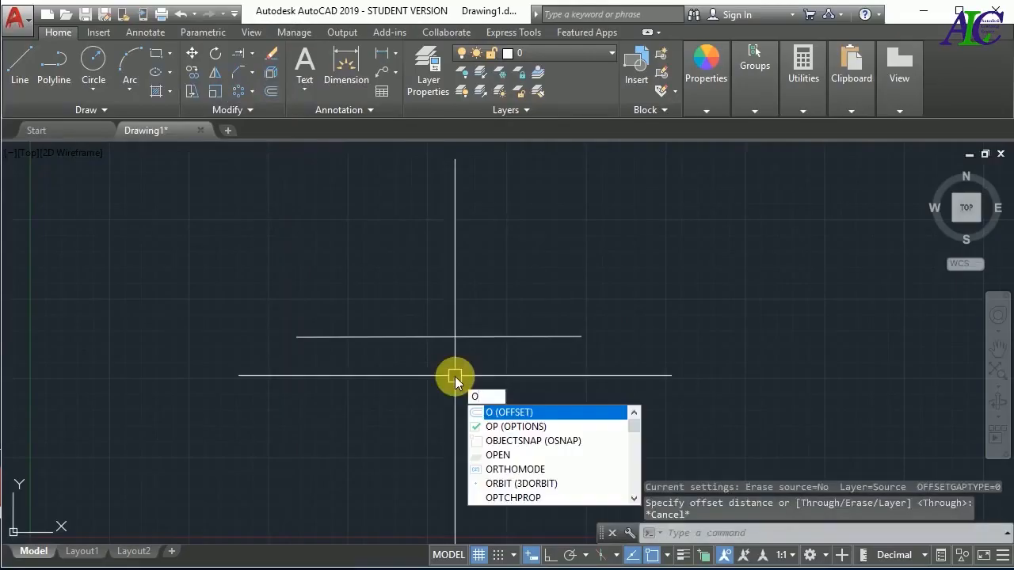
pyautogui.press('Return')
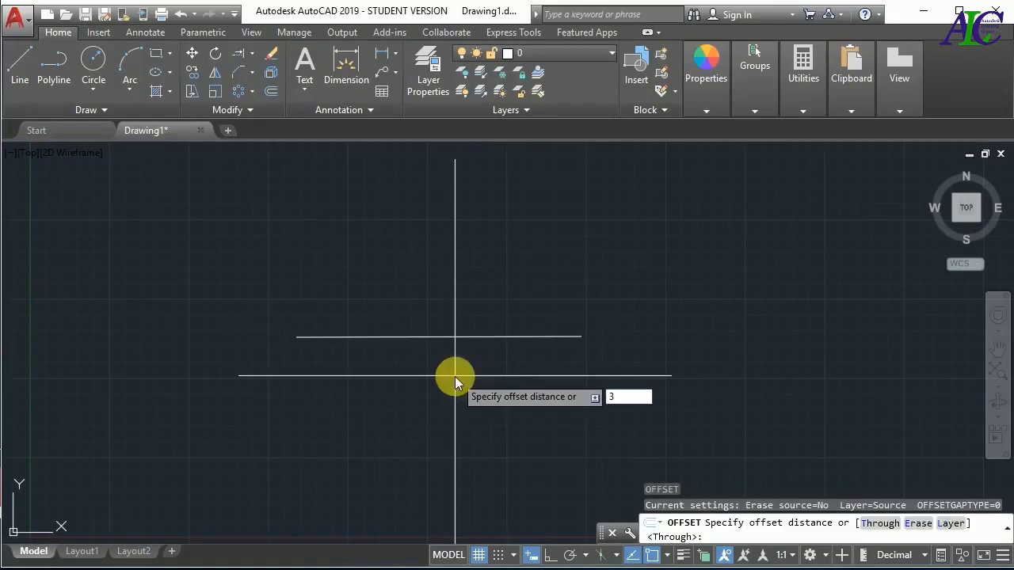
pyautogui.write('3')
pyautogui.press('Return')
pyautogui.click(453, 337)
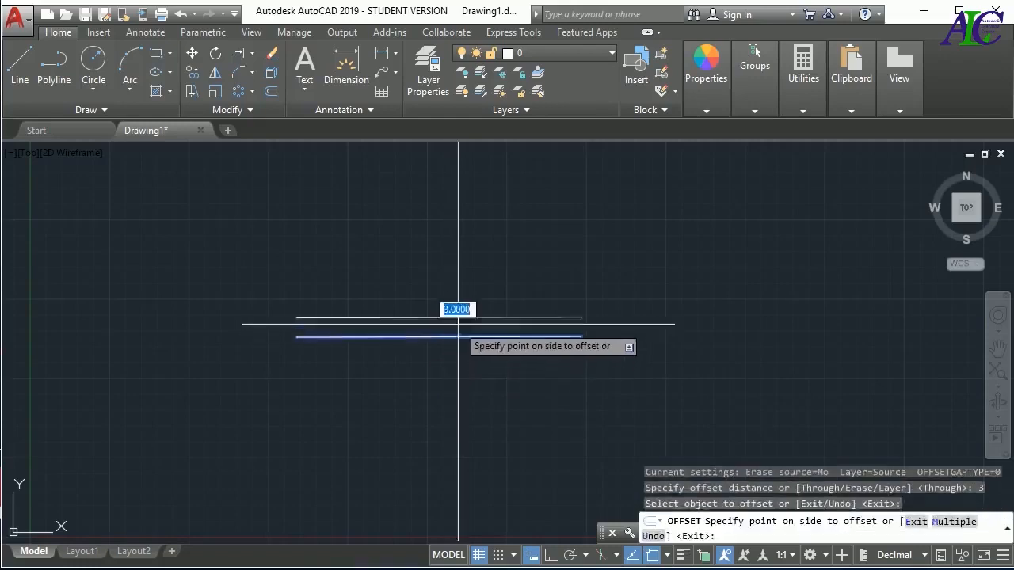
pyautogui.click(457, 299)
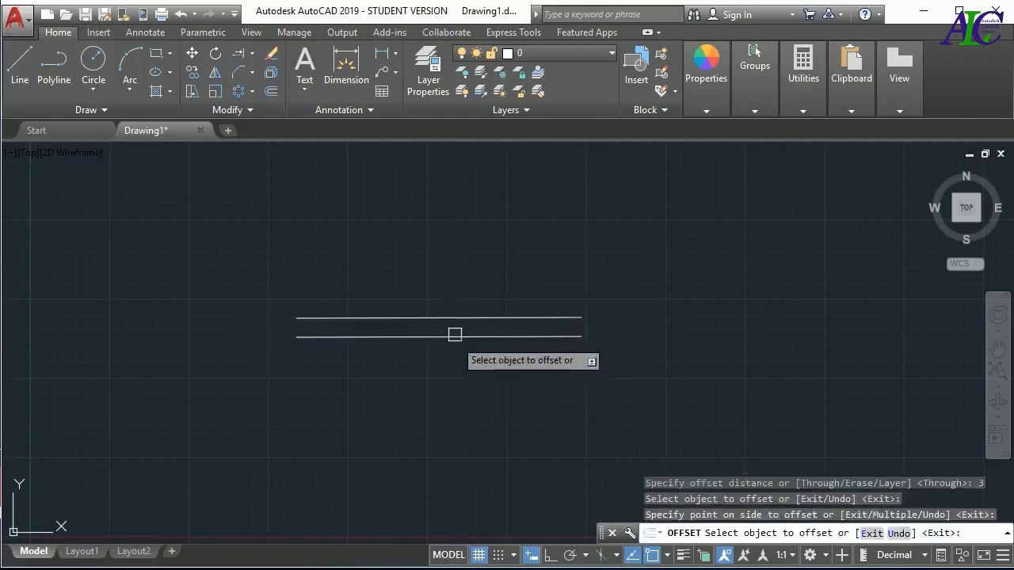
# Continue offsetting at the same distance of 3, adding one more line above and three lines below the original
pyautogui.click(453, 316)
pyautogui.click(455, 288)
pyautogui.click(455, 337)
pyautogui.click(452, 360)
pyautogui.click(441, 356)
pyautogui.click(438, 398)
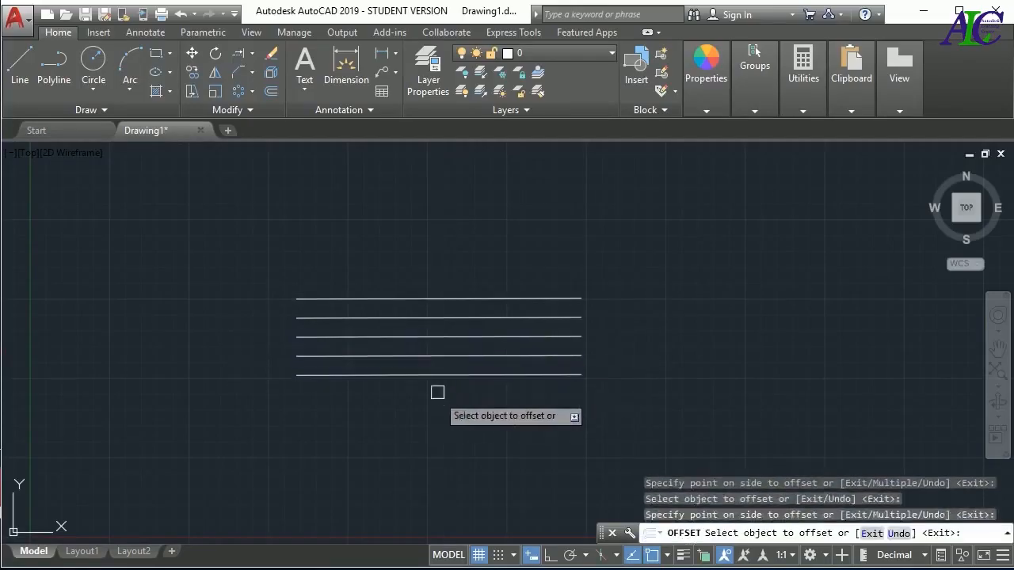
pyautogui.click(432, 375)
pyautogui.click(444, 408)
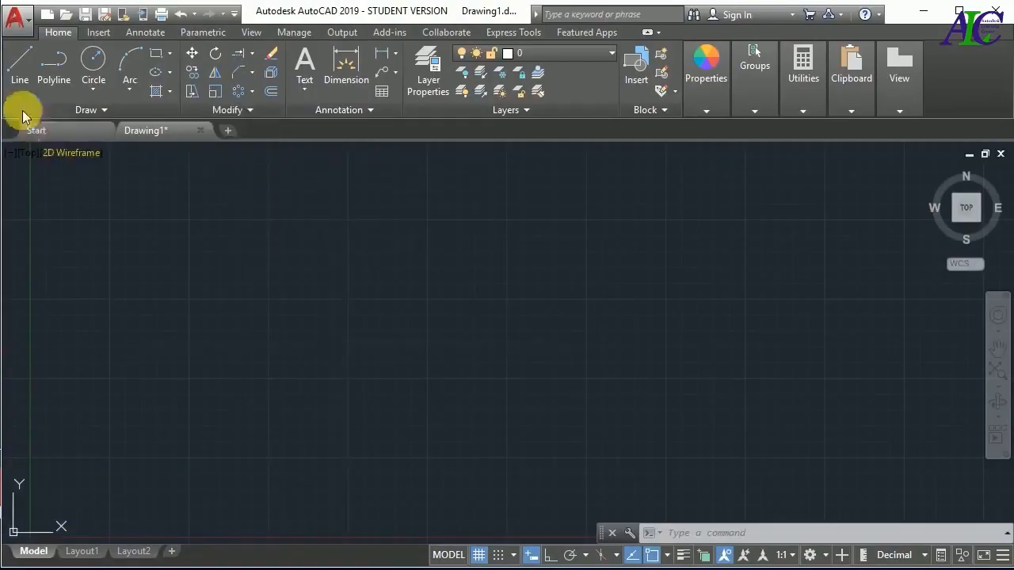
# Draw a single, nearly horizontal line across the middle of the drawing area
pyautogui.click(15, 63)
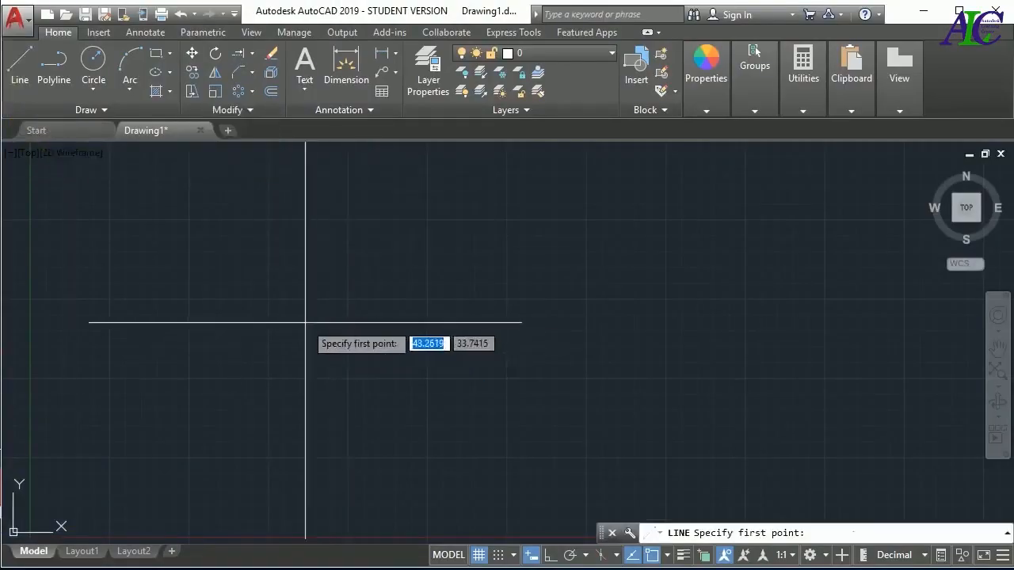
pyautogui.click(305, 324)
pyautogui.click(574, 324)
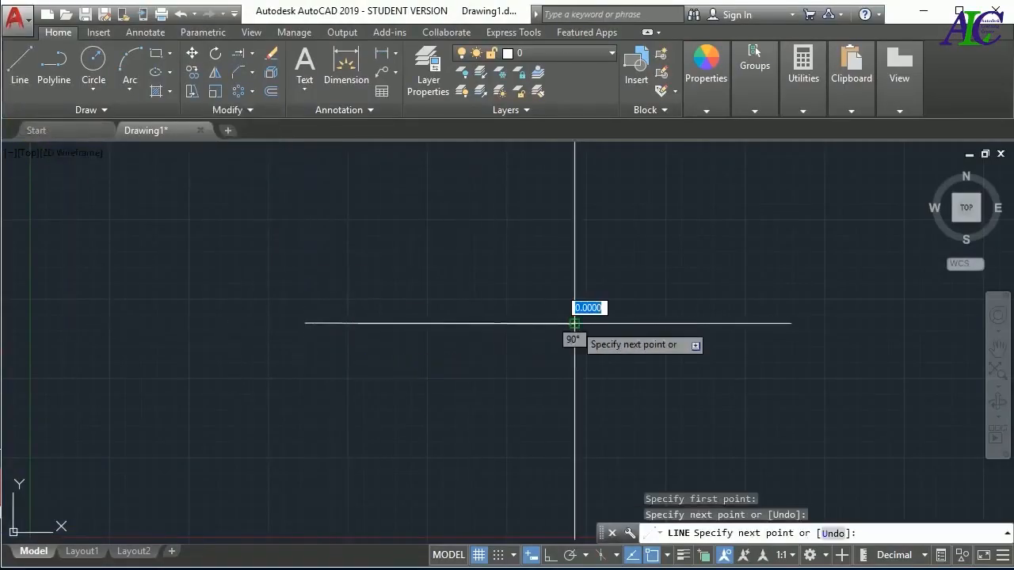
pyautogui.press('Escape')
# Draw two separate, nearly vertical lines that cross the horizontal line near its middle
pyautogui.press('space')
pyautogui.click(477, 262)
pyautogui.click(472, 387)
pyautogui.press('Escape')
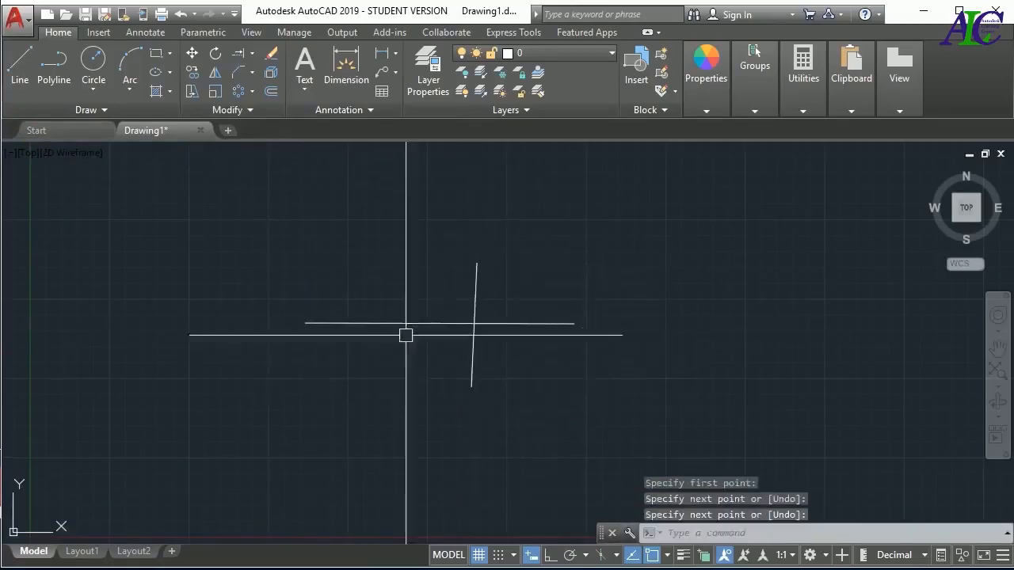
pyautogui.press('space')
pyautogui.click(411, 278)
pyautogui.click(405, 386)
pyautogui.press('Escape')
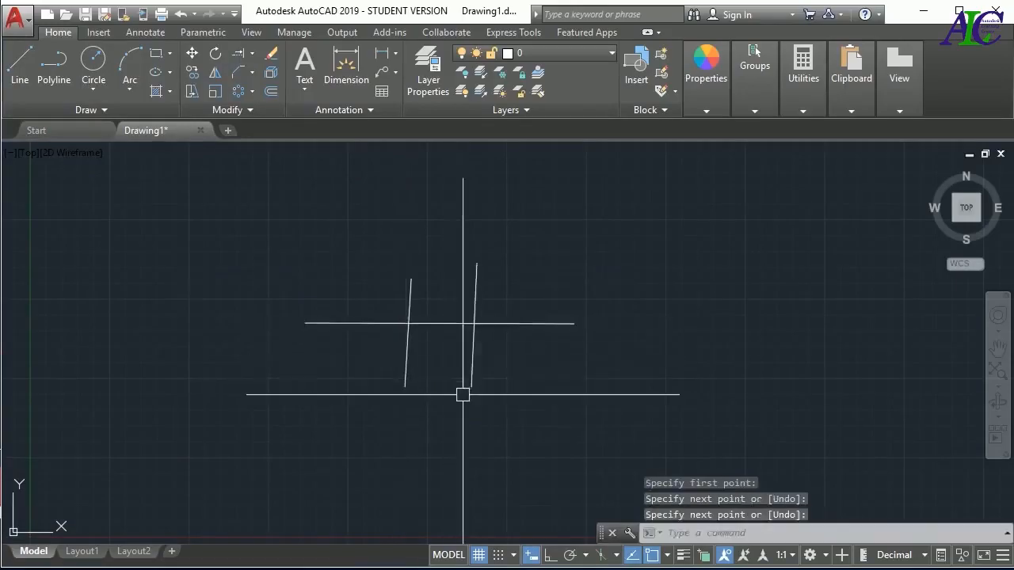
# Trim away the part of the horizontal line that lies between the two crossing lines
pyautogui.write('tr')
pyautogui.press('Return')
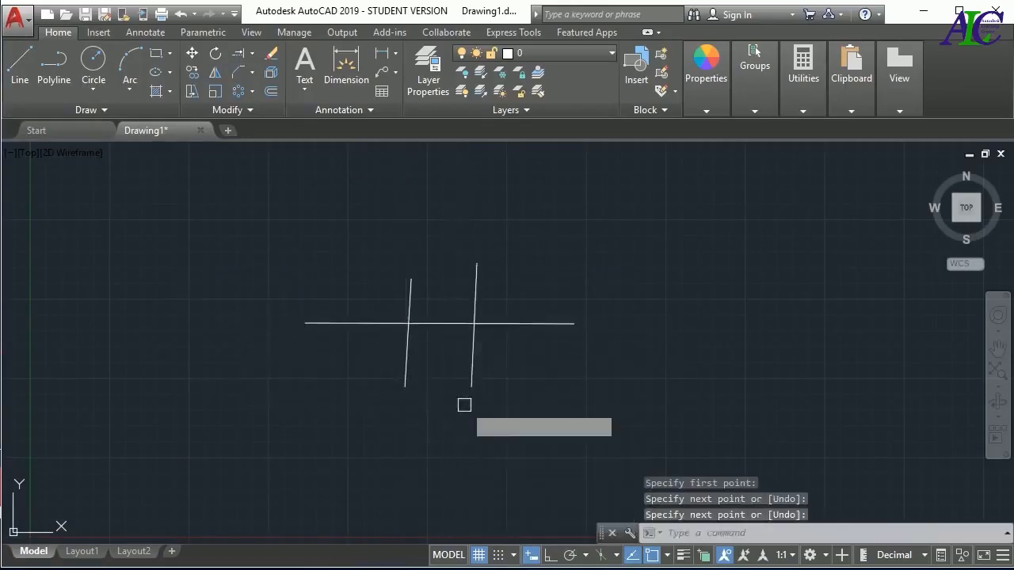
pyautogui.press('Return')
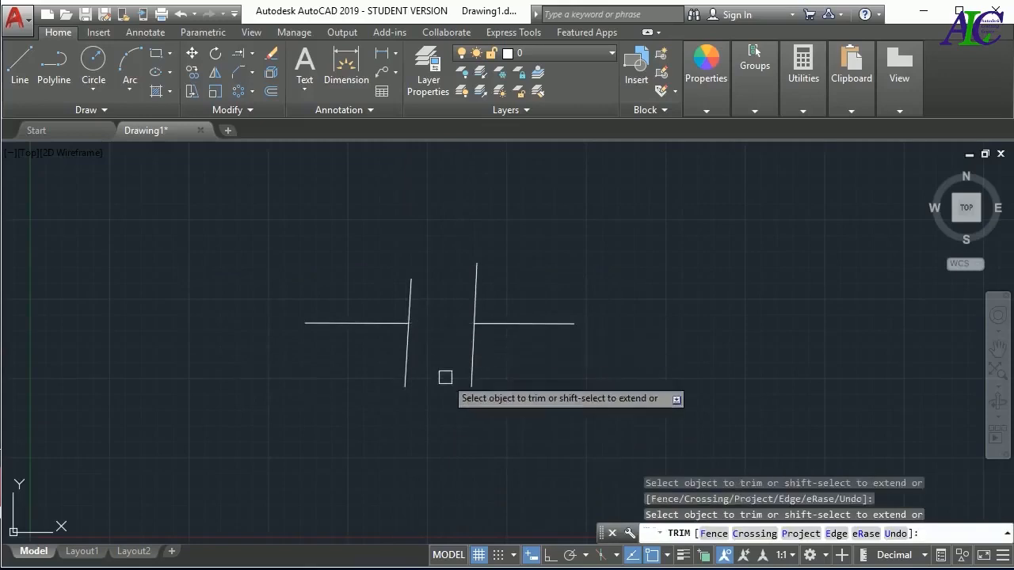
pyautogui.press('Escape')
pyautogui.press('Escape')
# Erase the two nearly vertical cutting lines, leaving the two horizontal segments
pyautogui.click(533, 230)
pyautogui.click(393, 288)
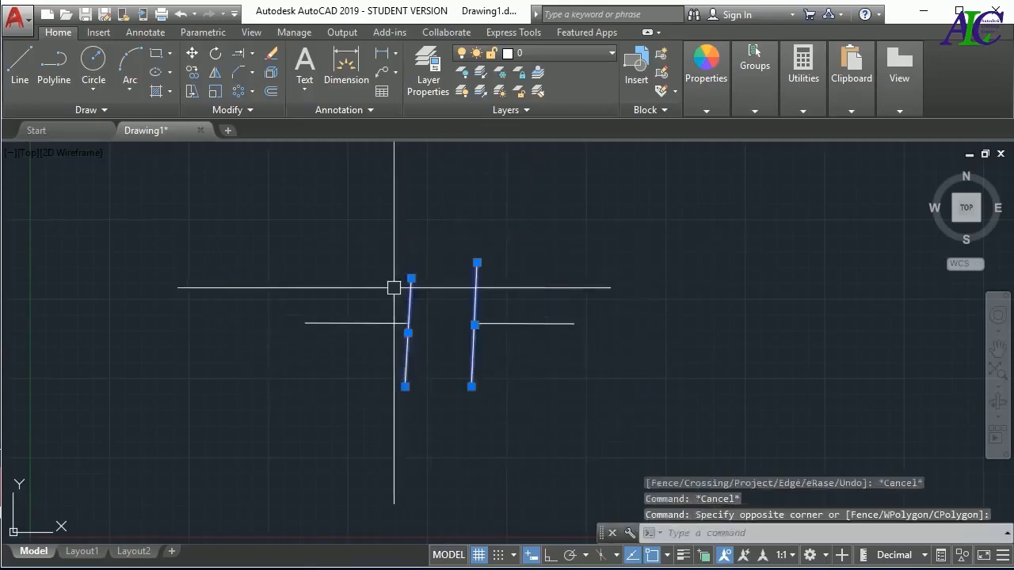
pyautogui.press('Delete')
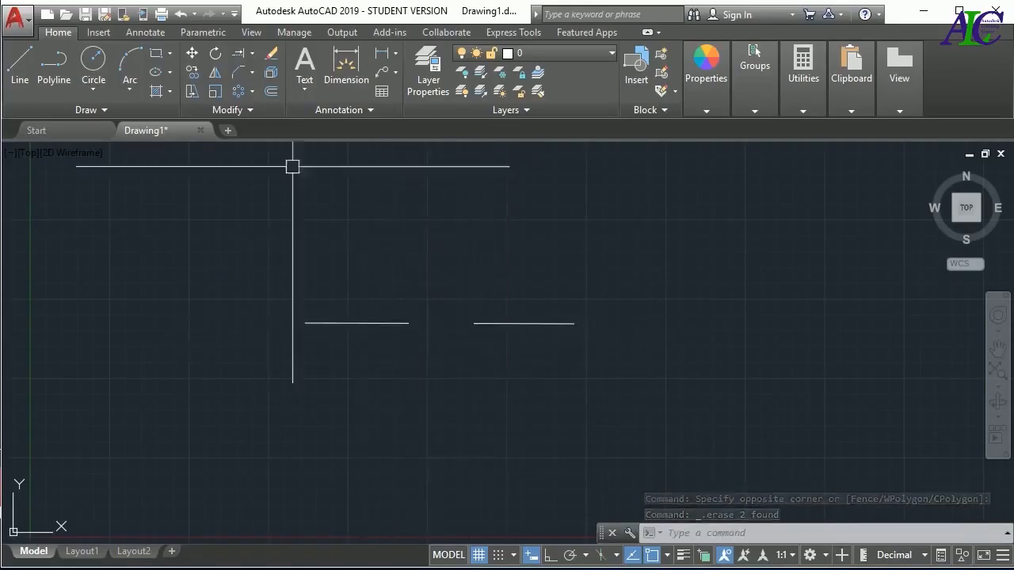
# Join the two separated horizontal segments into one line and select it to check the result
pyautogui.click(250, 111)
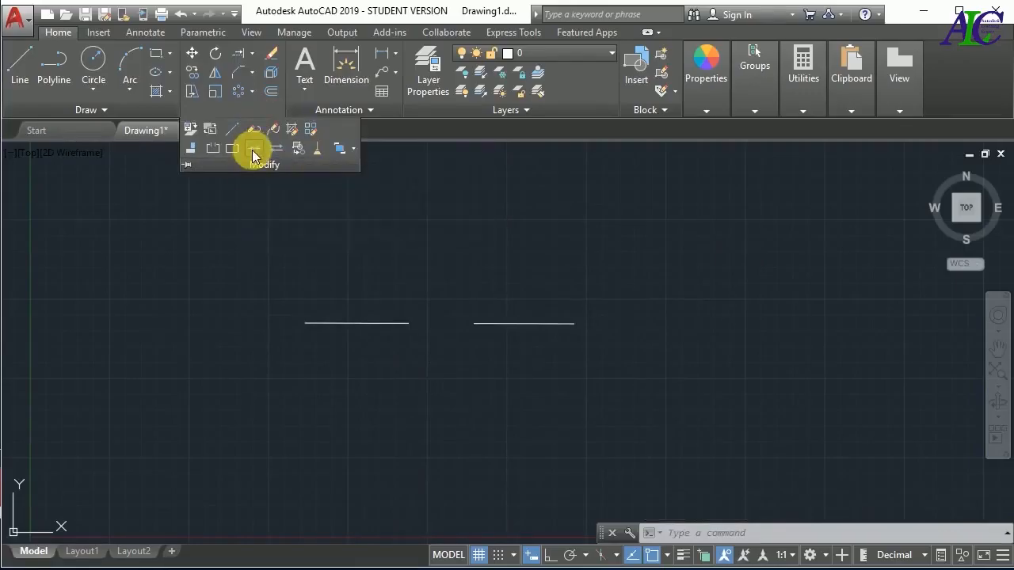
pyautogui.click(253, 151)
pyautogui.click(567, 252)
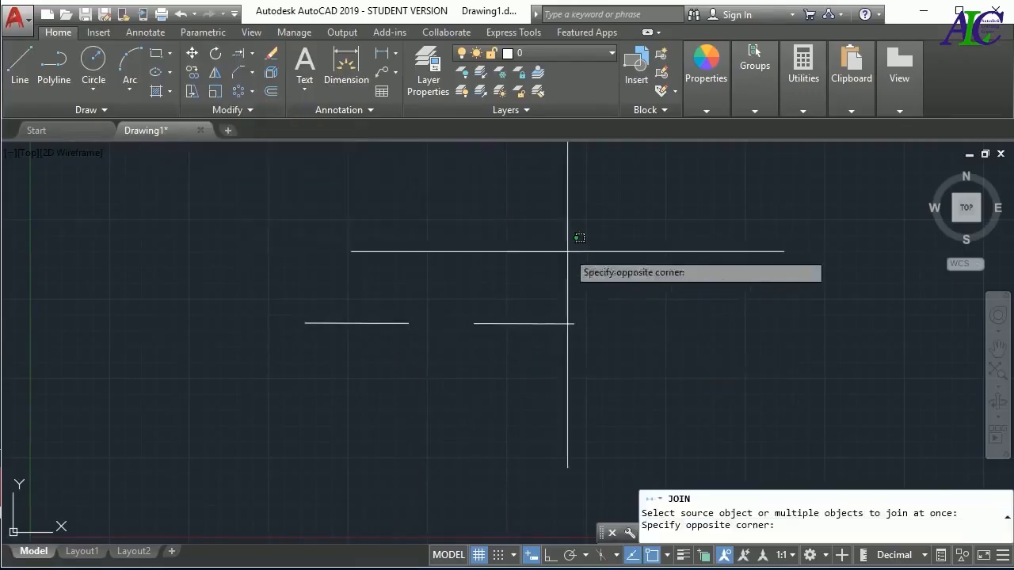
pyautogui.click(370, 372)
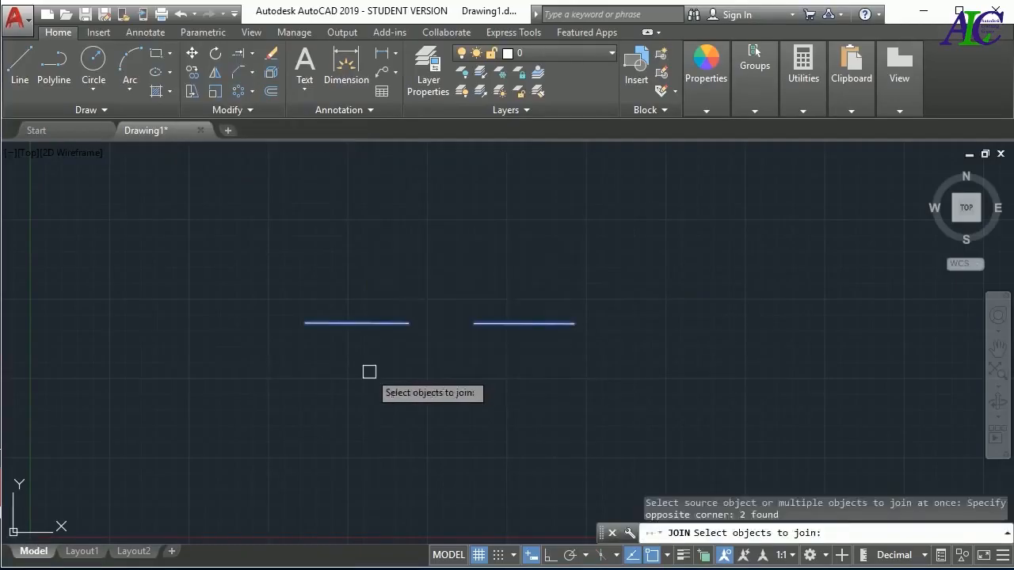
pyautogui.press('Return')
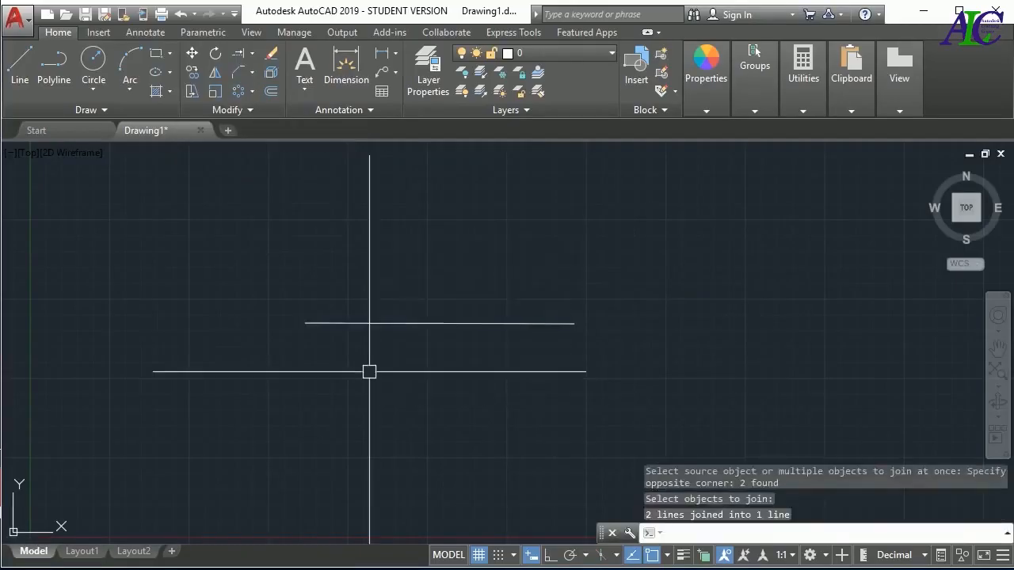
pyautogui.click(518, 323)
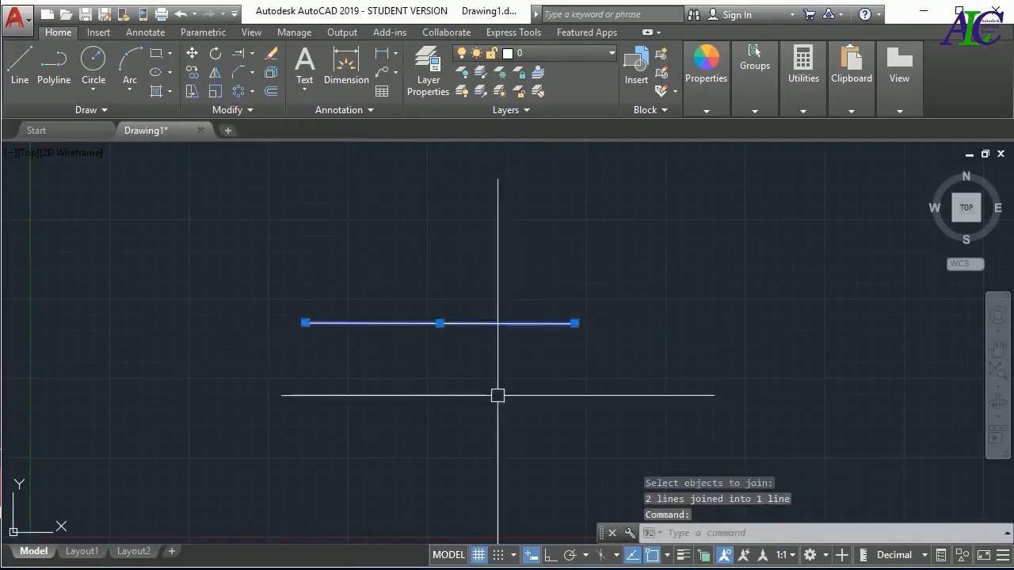
pyautogui.press('Escape')
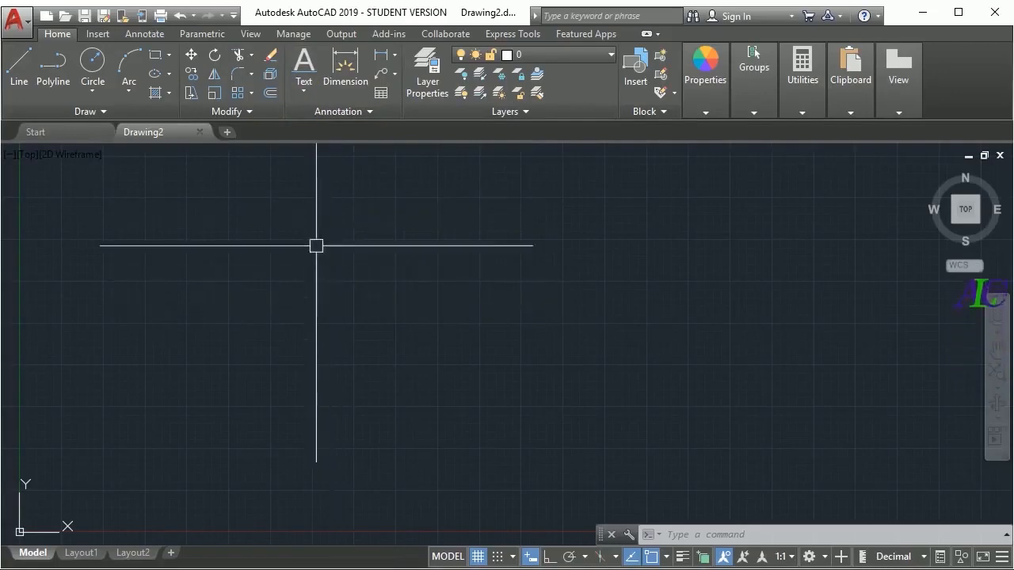
# Create a multiline text object in the middle of the drawing area reading "write your text here"
pyautogui.click(305, 93)
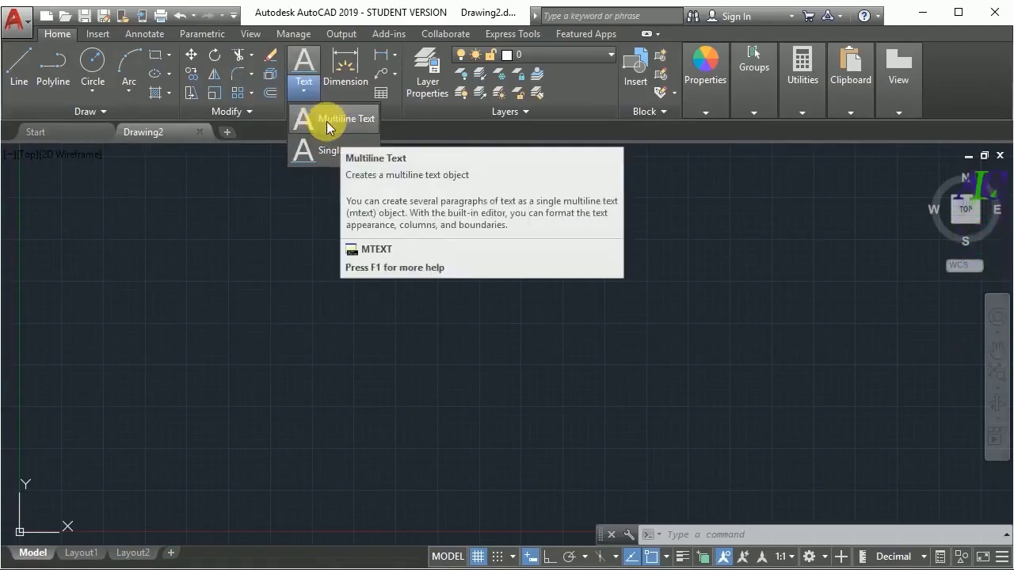
pyautogui.click(327, 120)
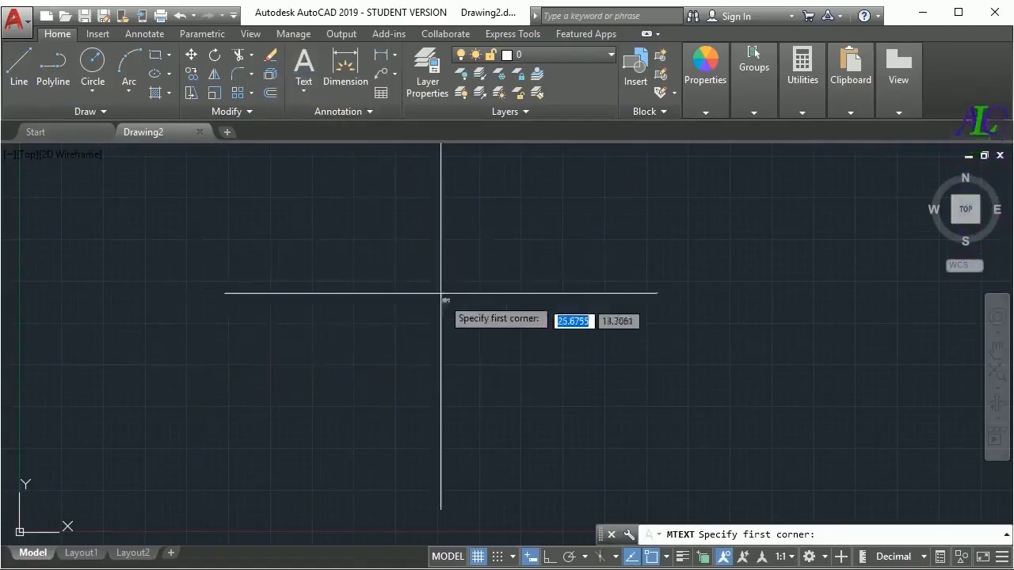
pyautogui.click(395, 263)
pyautogui.click(628, 334)
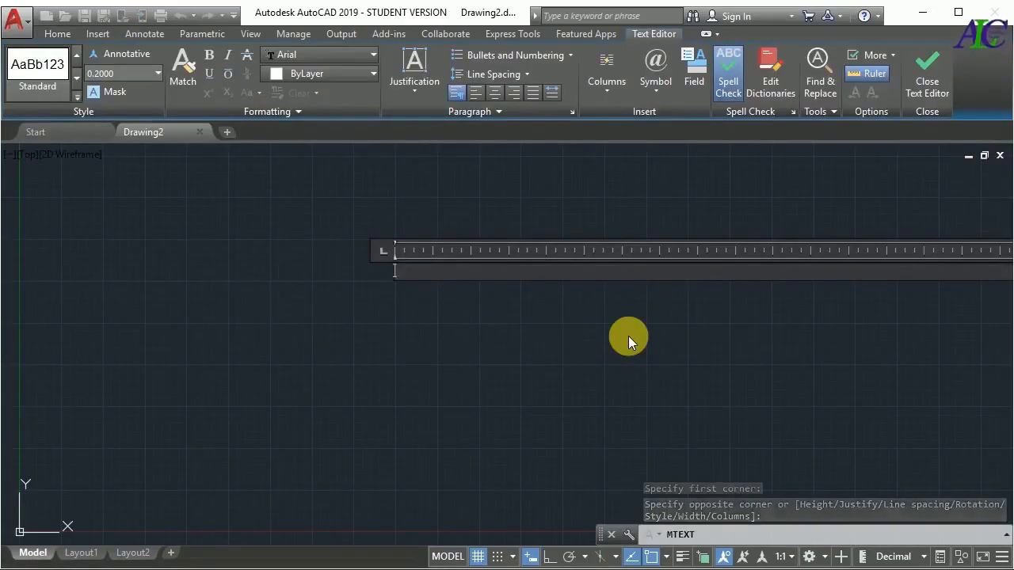
pyautogui.write('W')
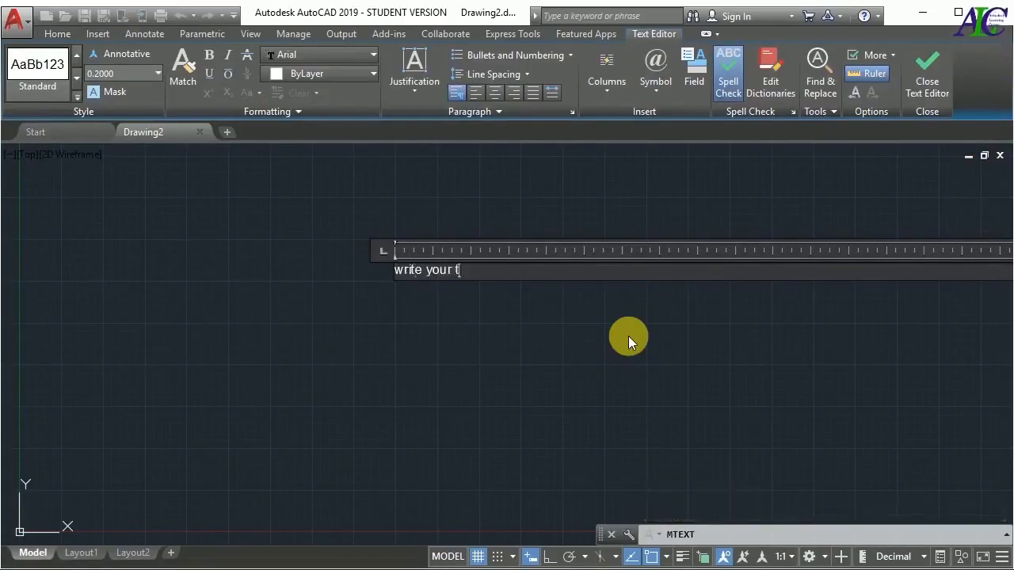
pyautogui.write(' here')
pyautogui.press('Return')
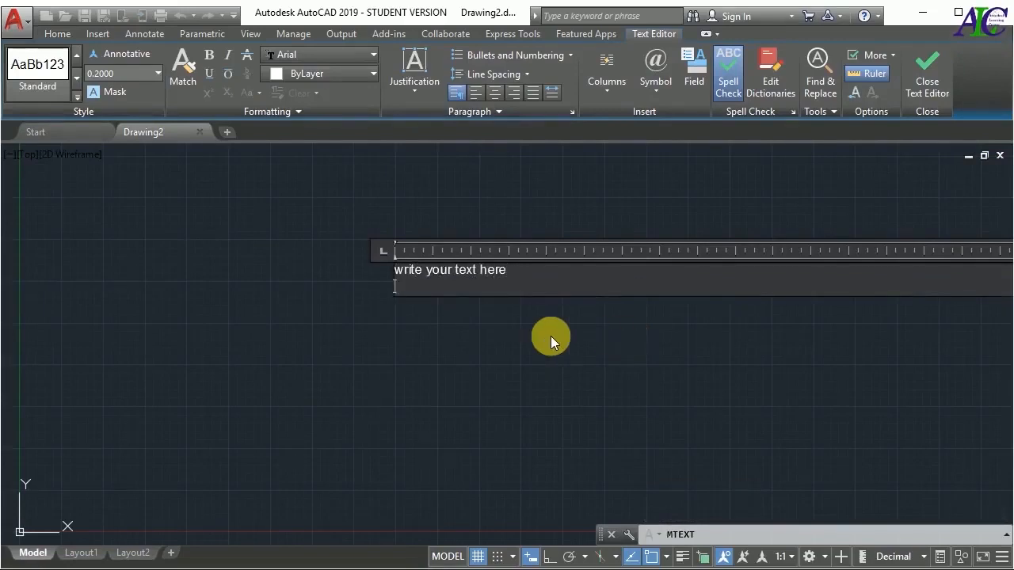
pyautogui.click(497, 329)
# Open the multiline text for editing and look through the available text heights, keeping 0.2000
pyautogui.scroll(4, 433, 318)
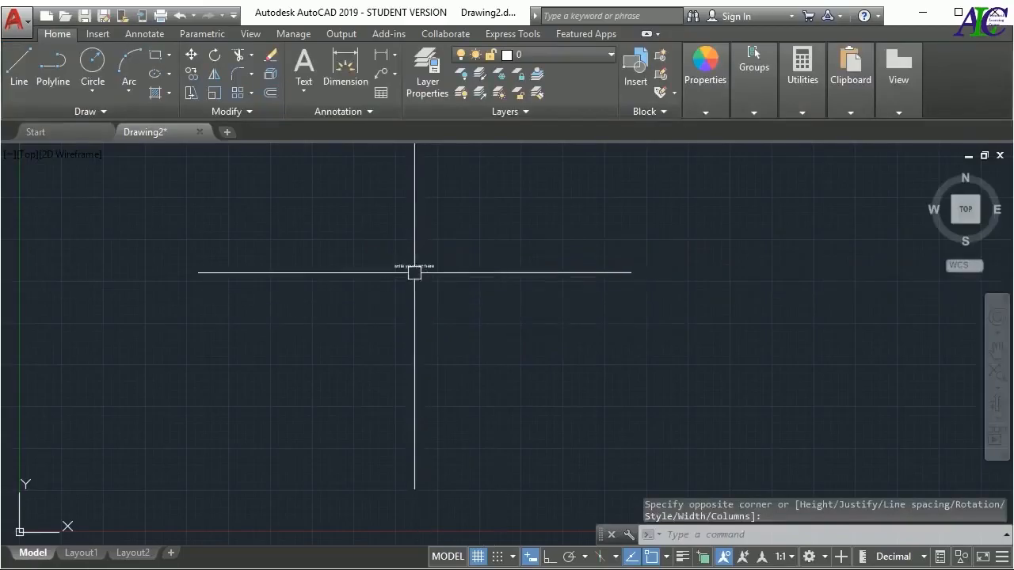
pyautogui.doubleClick(416, 246)
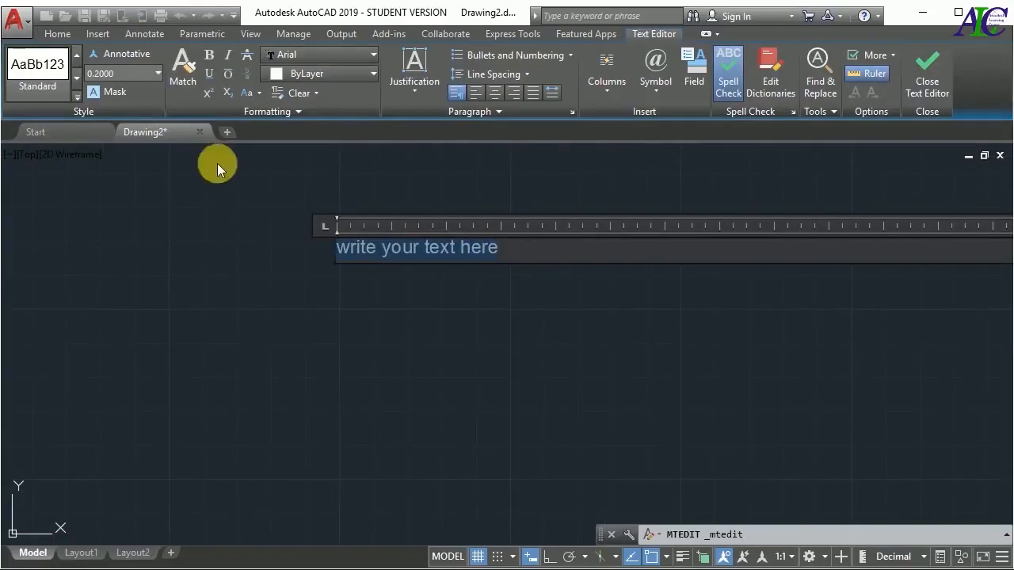
pyautogui.click(158, 73)
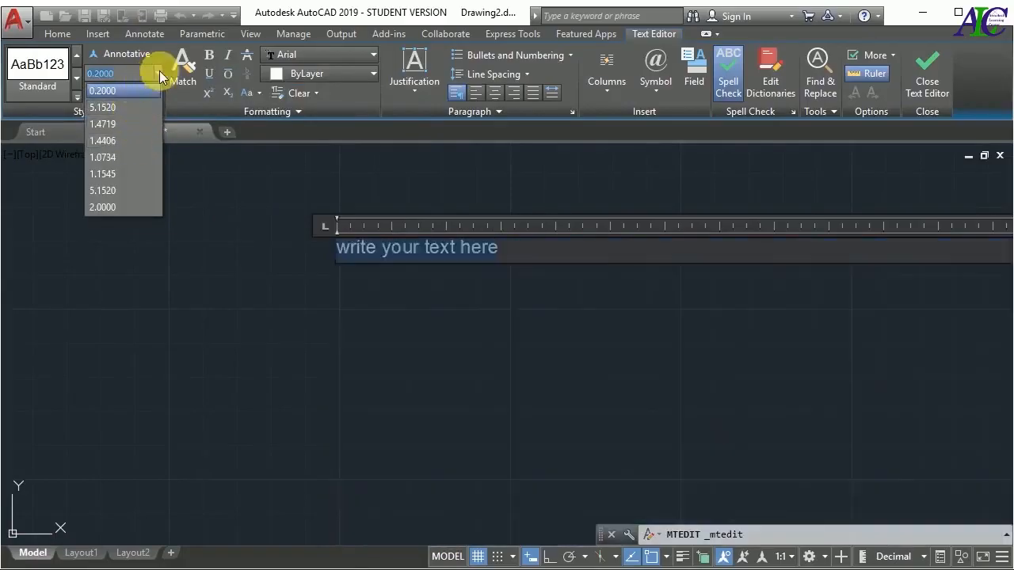
pyautogui.click(159, 72)
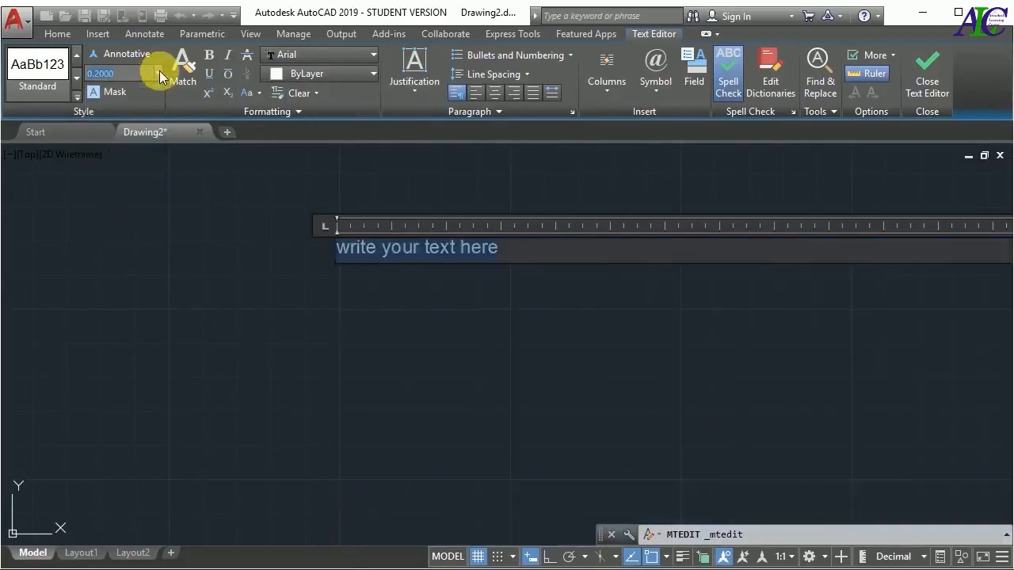
# Try bold, italic and underline formatting on the selected text, switching each one off again
pyautogui.click(212, 56)
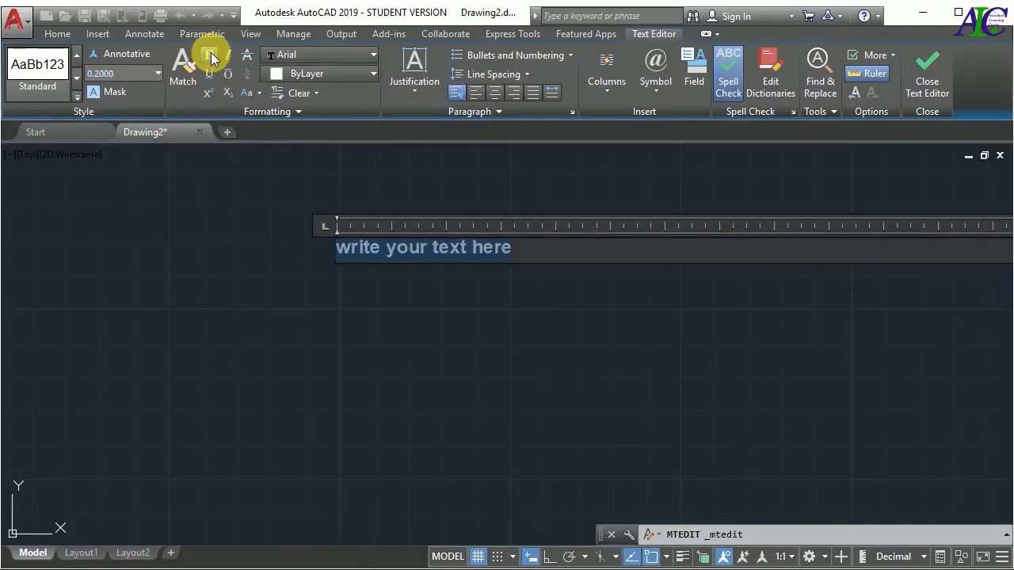
pyautogui.click(211, 55)
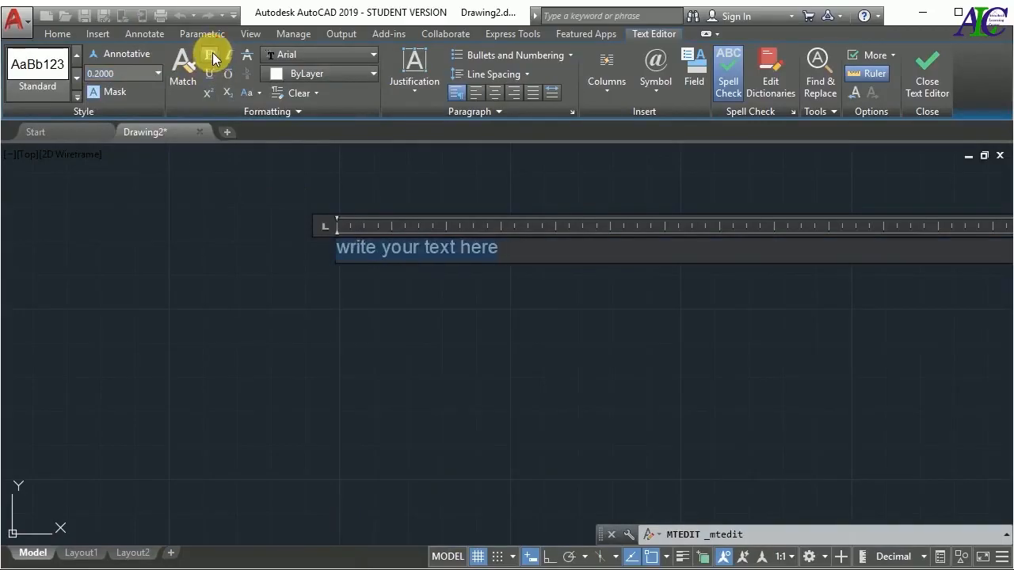
pyautogui.click(227, 56)
pyautogui.click(227, 56)
pyautogui.click(210, 74)
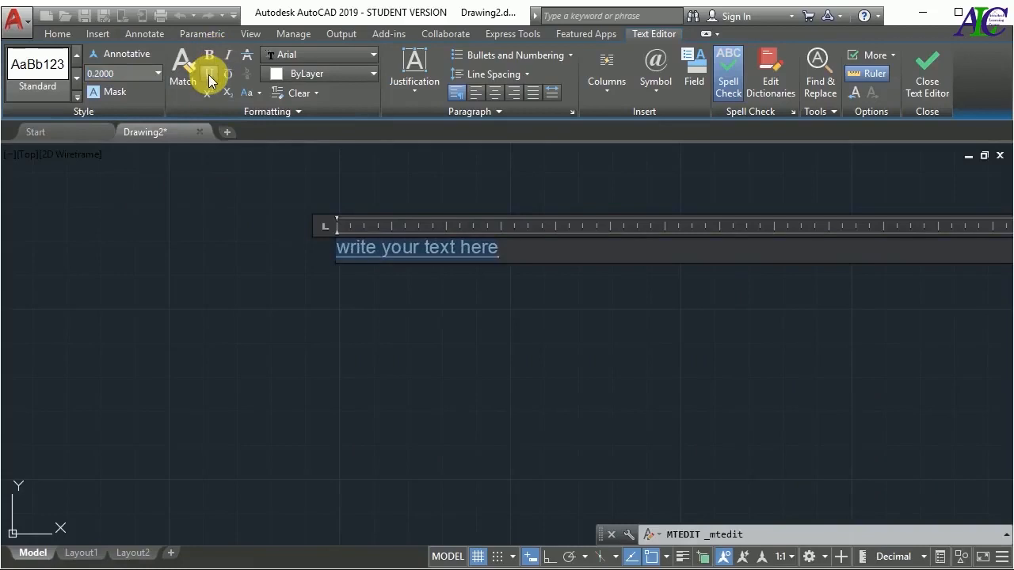
pyautogui.click(210, 76)
# Preview the available fonts and text colours on the selected text, keeping Arial and ByLayer
pyautogui.click(374, 54)
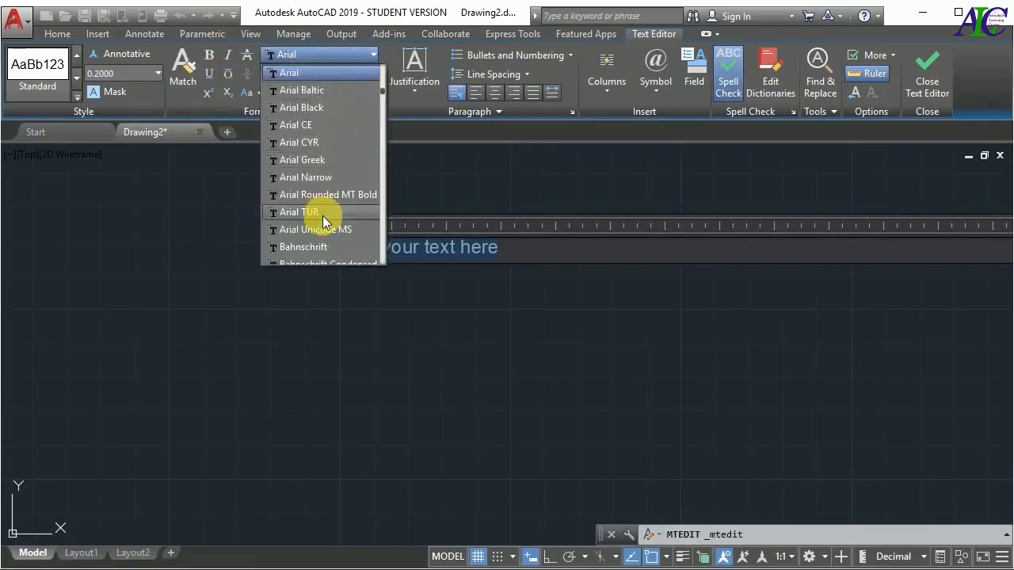
pyautogui.scroll(-5, 323, 211)
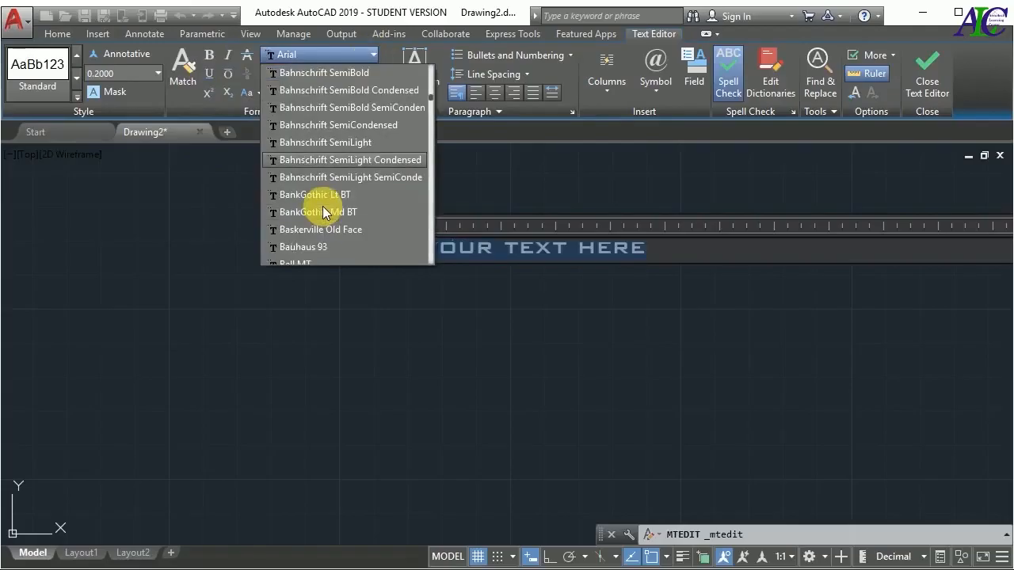
pyautogui.scroll(10, 320, 226)
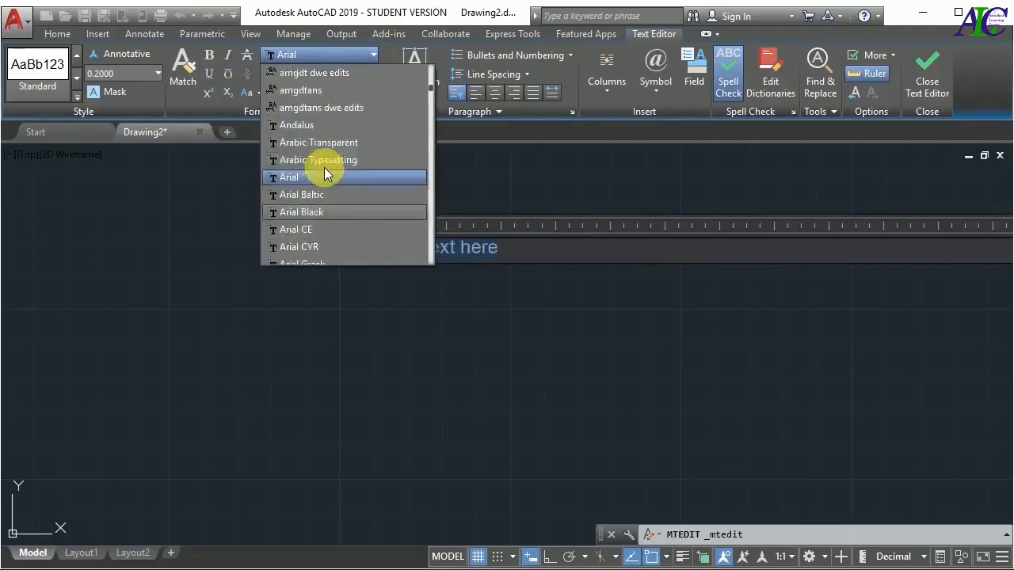
pyautogui.scroll(2, 324, 163)
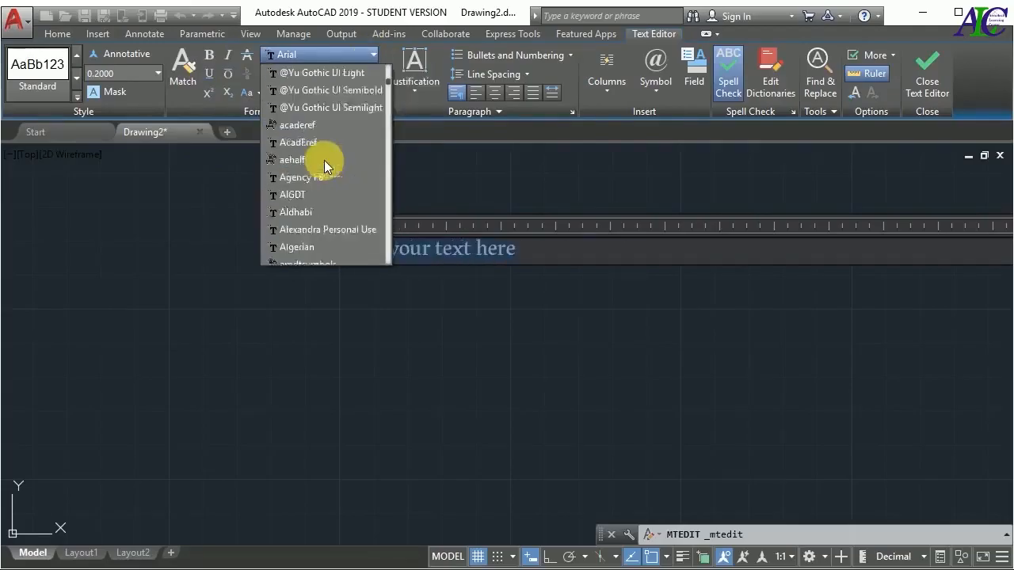
pyautogui.click(373, 55)
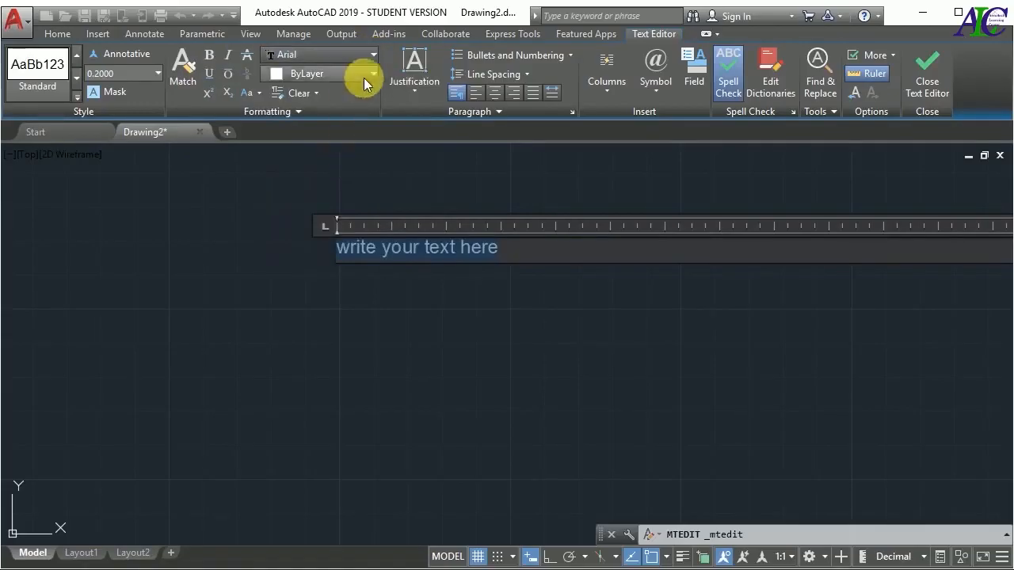
pyautogui.click(370, 72)
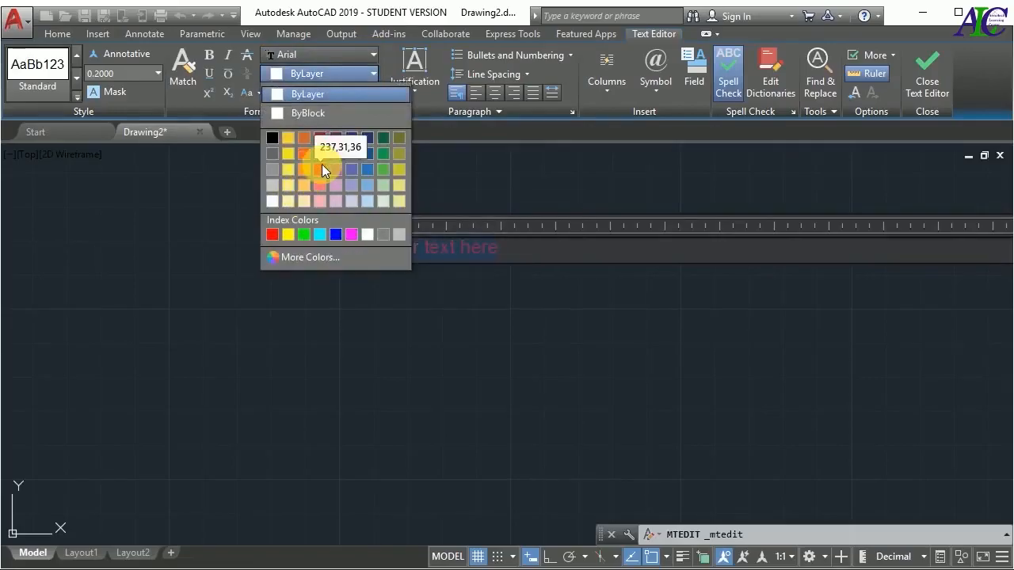
pyautogui.click(344, 92)
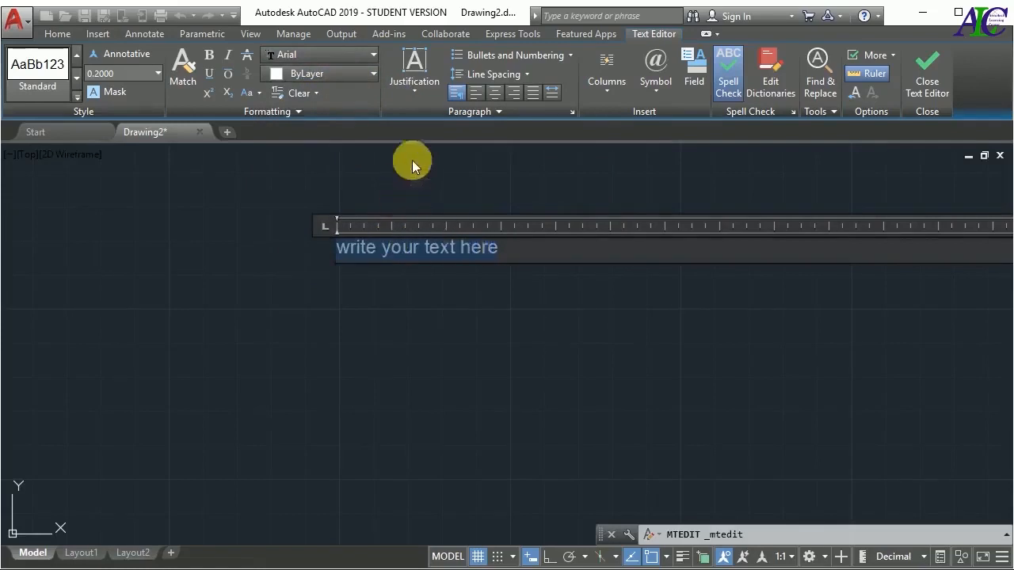
# Set the multiline text's justification to Top Center and narrow its text frame around the words
pyautogui.click(414, 96)
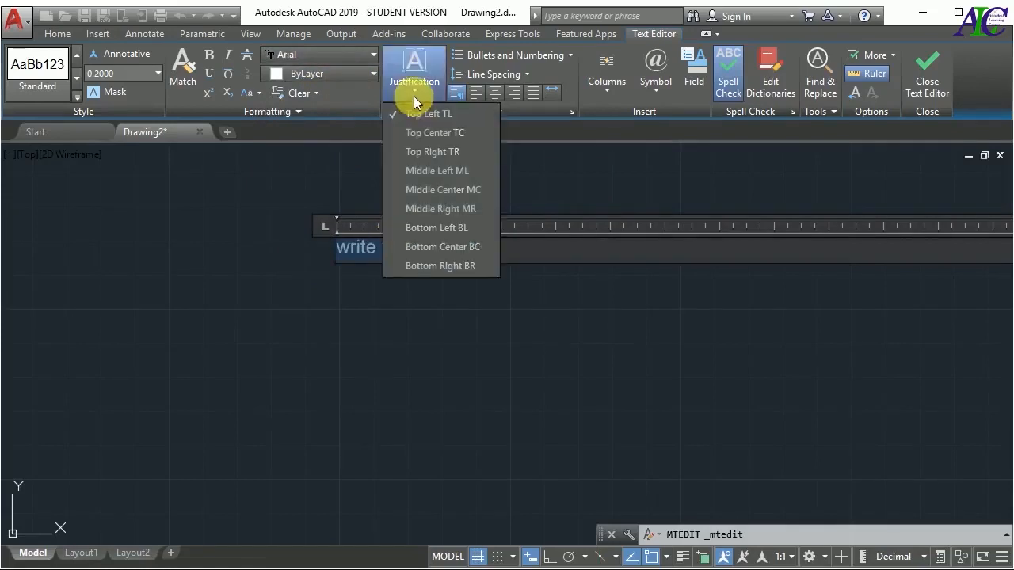
pyautogui.click(418, 132)
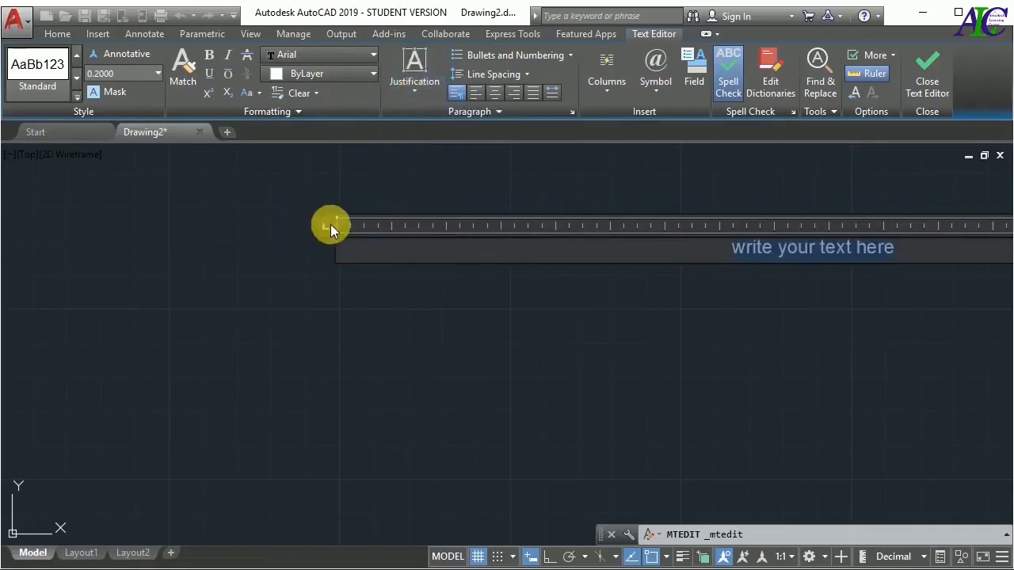
pyautogui.scroll(-2, 243, 262)
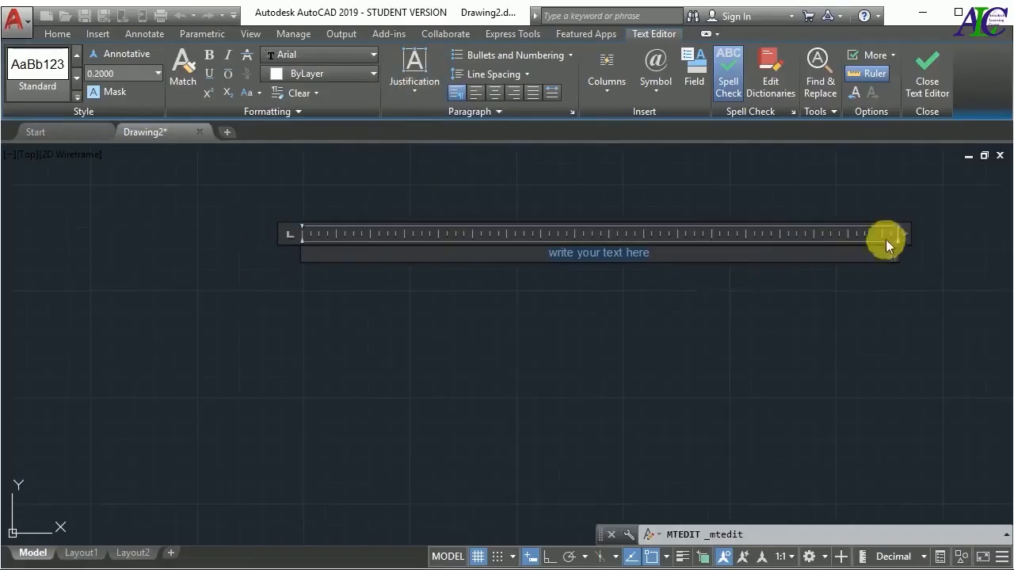
pyautogui.moveTo(911, 237); pyautogui.dragTo(690, 238)
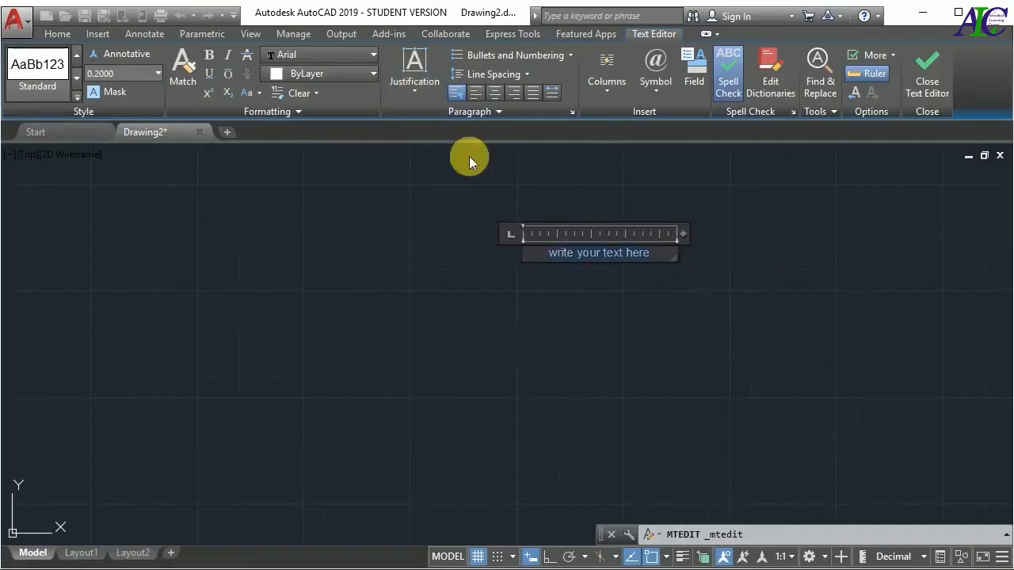
# Try left, center and right paragraph alignment, settle on justified alignment, and set the line spacing to 1.5x
pyautogui.click(474, 94)
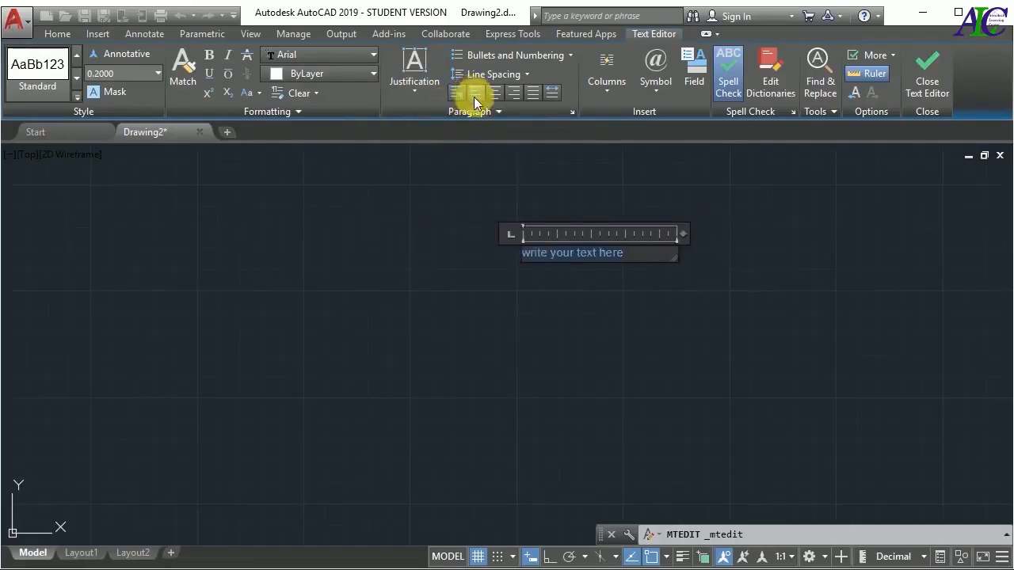
pyautogui.click(494, 93)
pyautogui.click(515, 93)
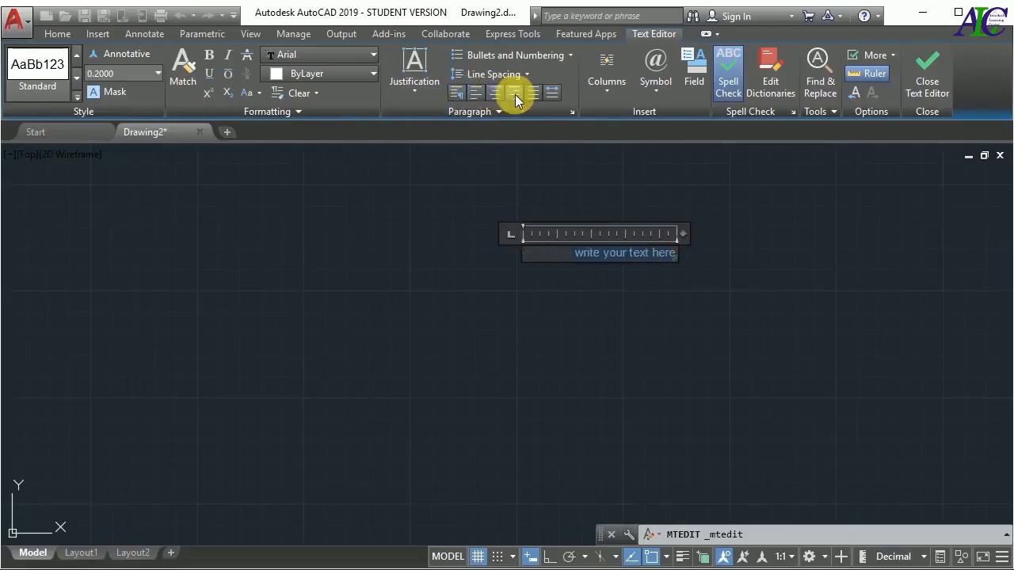
pyautogui.click(536, 97)
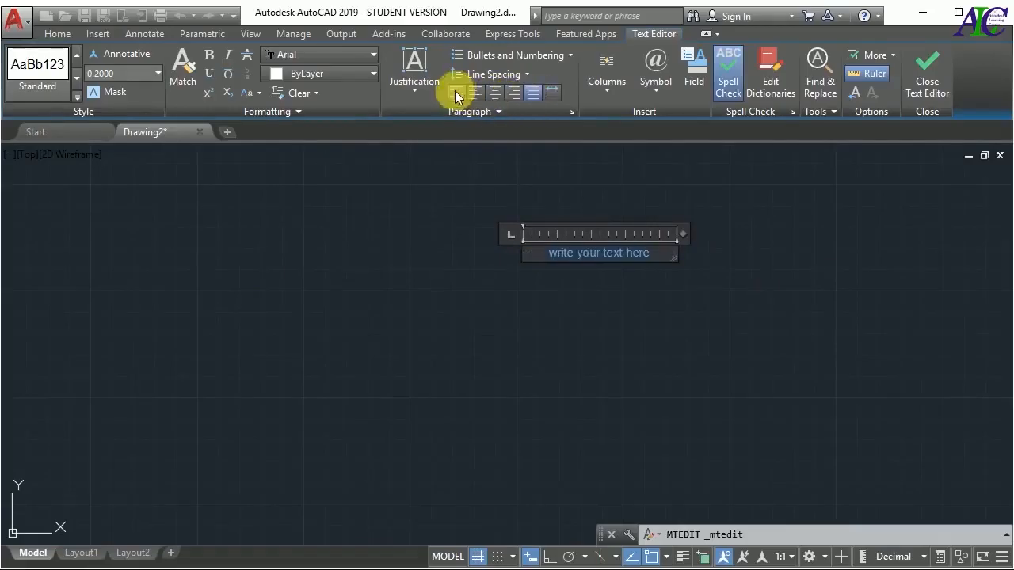
pyautogui.click(525, 74)
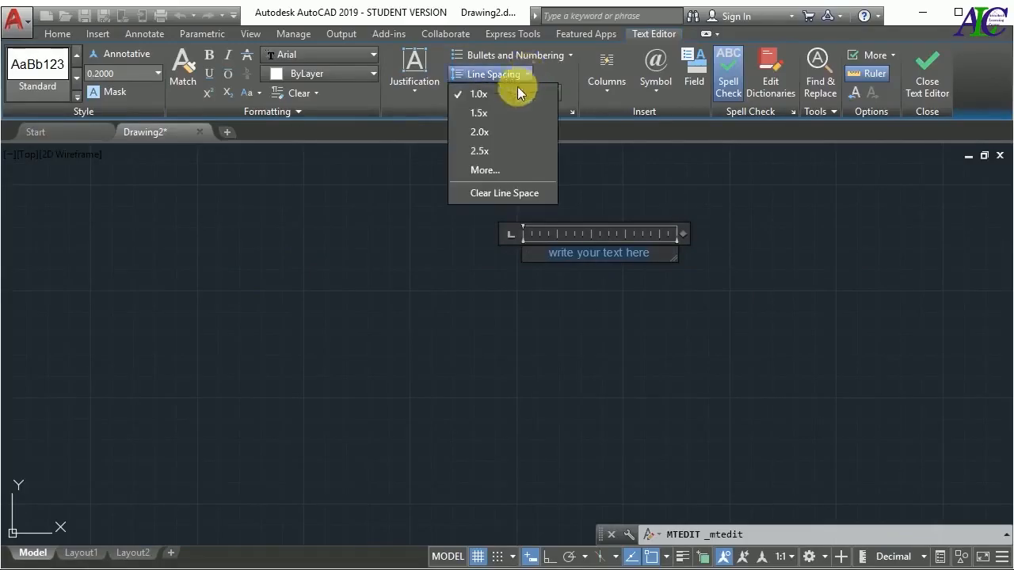
pyautogui.click(491, 113)
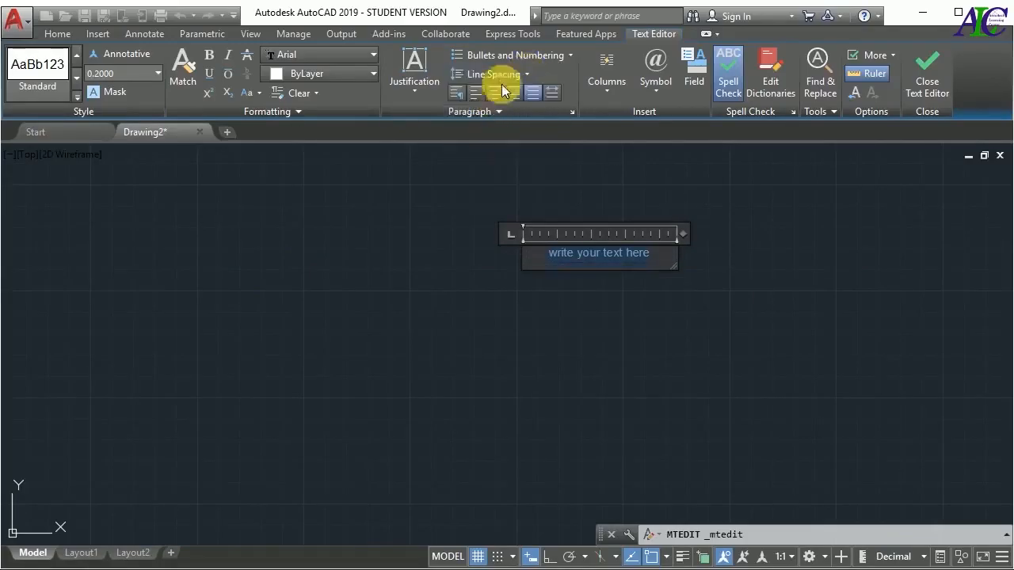
# Try Middle Left justification on the multiline text, and set it to Top Left
pyautogui.click(422, 91)
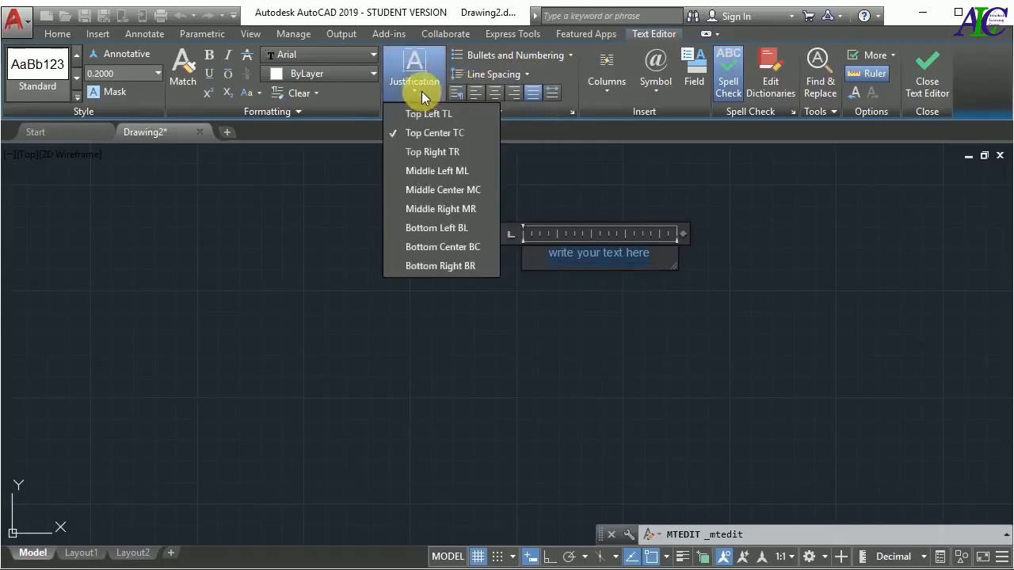
pyautogui.click(411, 175)
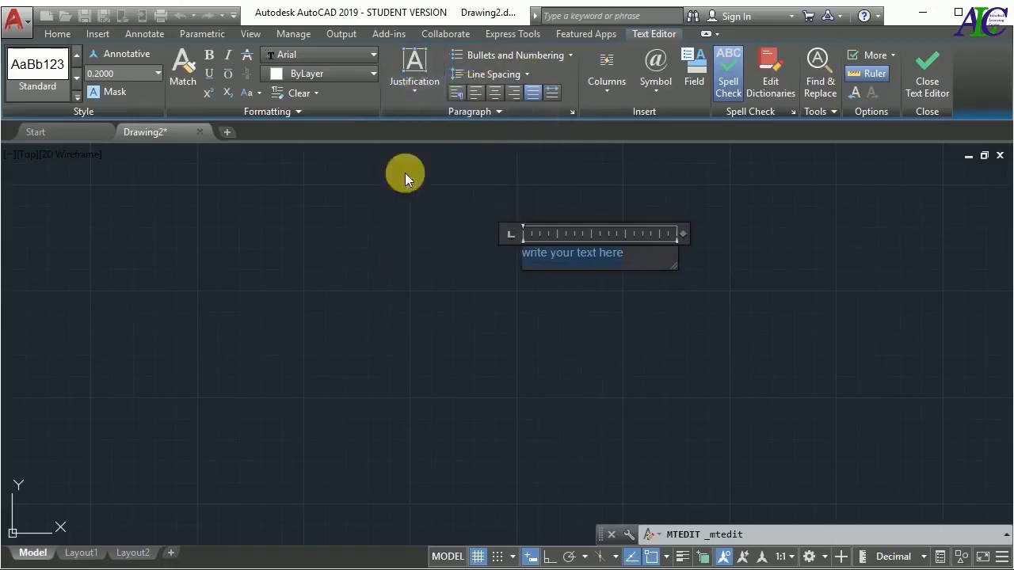
pyautogui.click(418, 94)
pyautogui.click(416, 110)
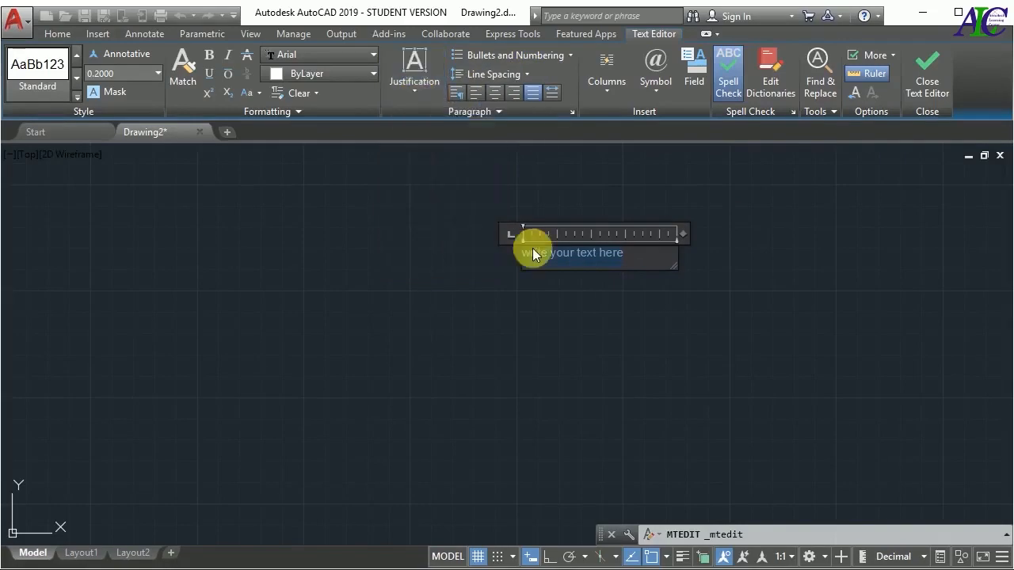
# Look through the column options, keeping Dynamic Columns, and finish editing the multiline text
pyautogui.click(608, 88)
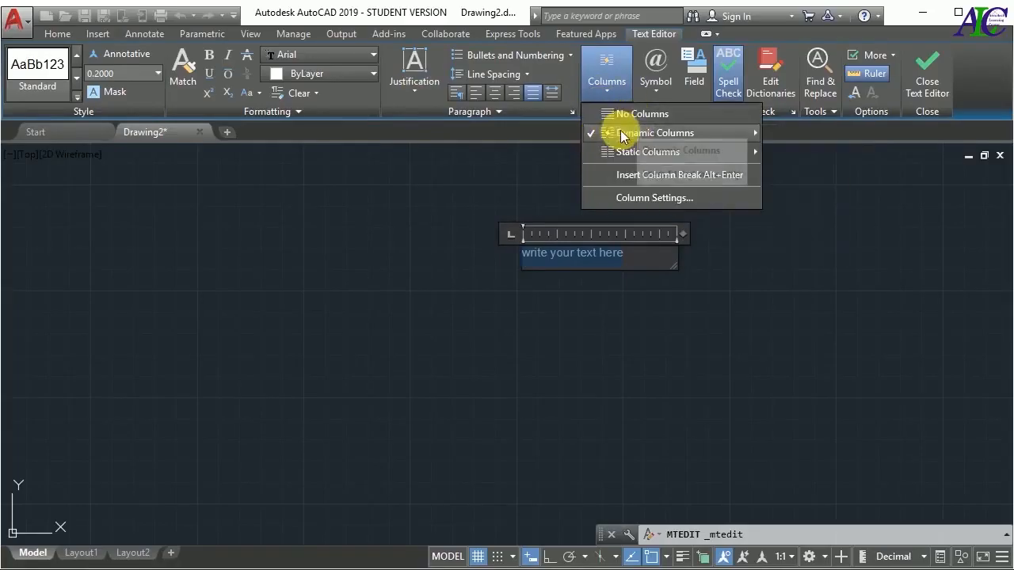
pyautogui.click(611, 92)
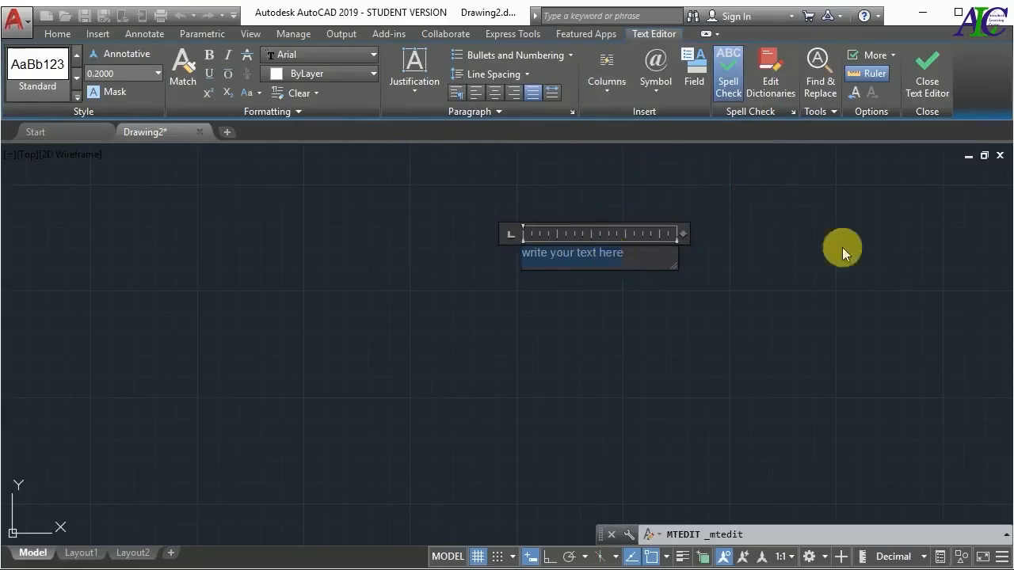
pyautogui.click(926, 79)
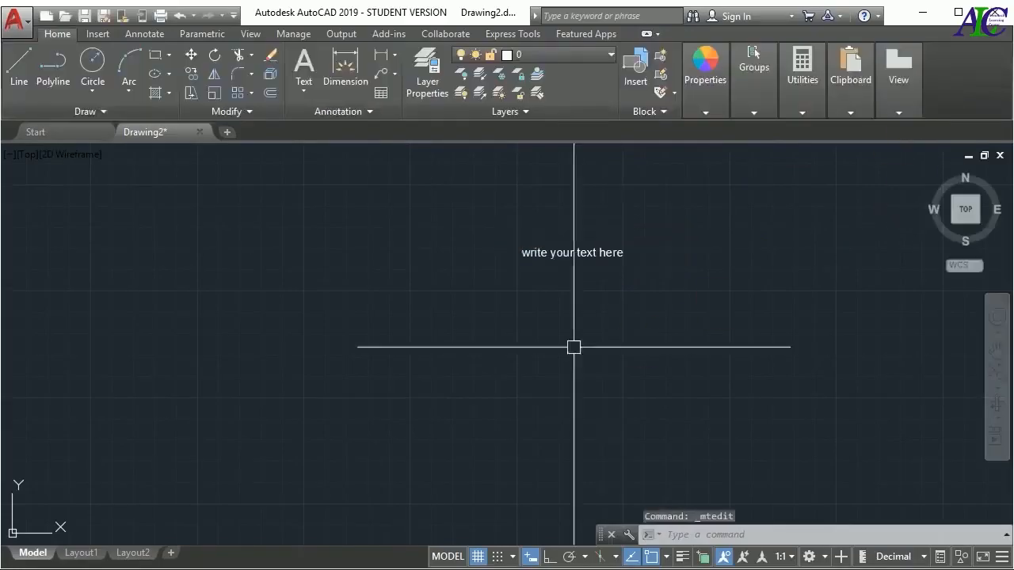
# Create a single-line text reading "write your", starting just below the multiline text, about 1.09 high and rotated about 359°
pyautogui.scroll(2, 658, 245)
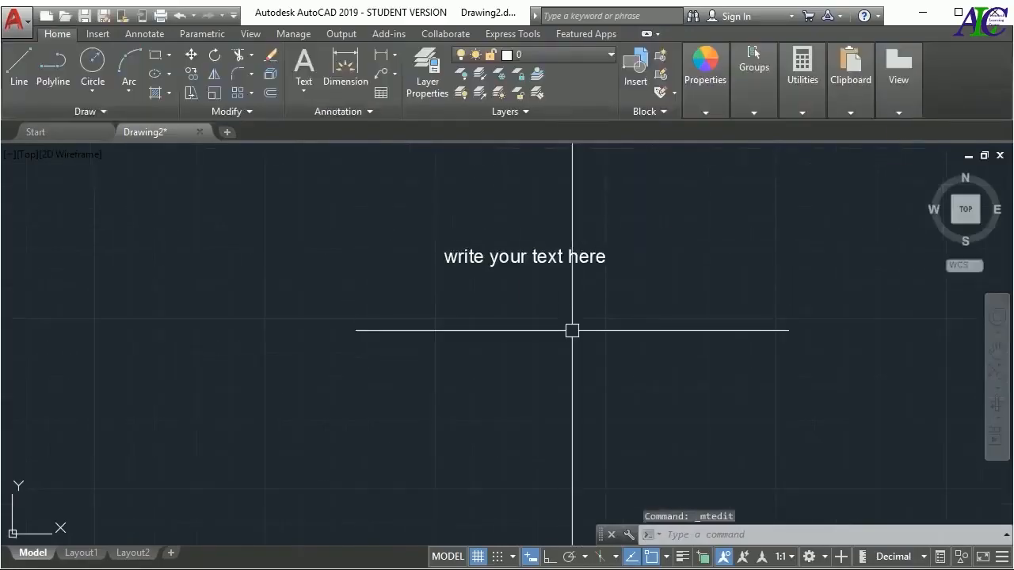
pyautogui.click(303, 93)
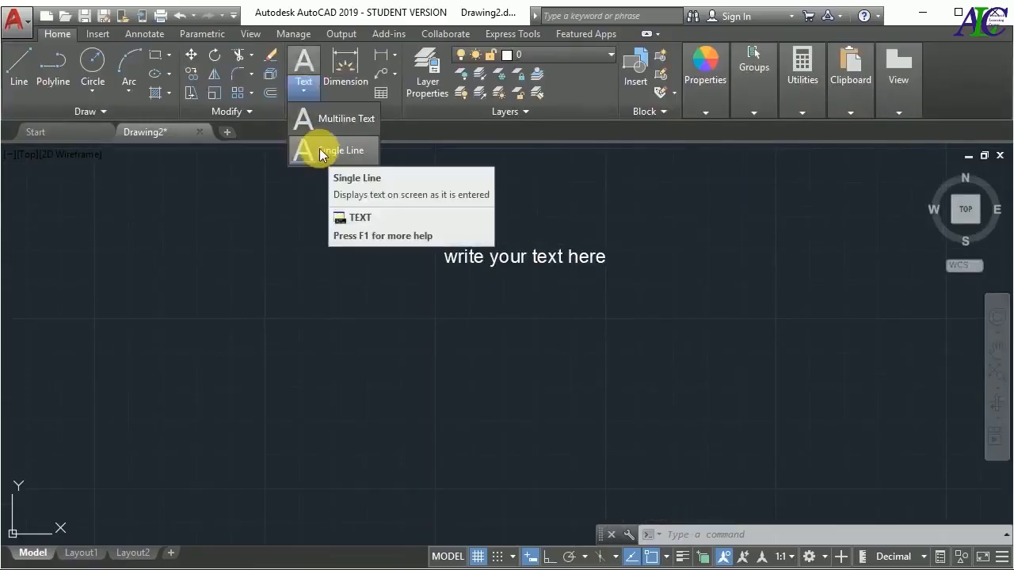
pyautogui.click(322, 153)
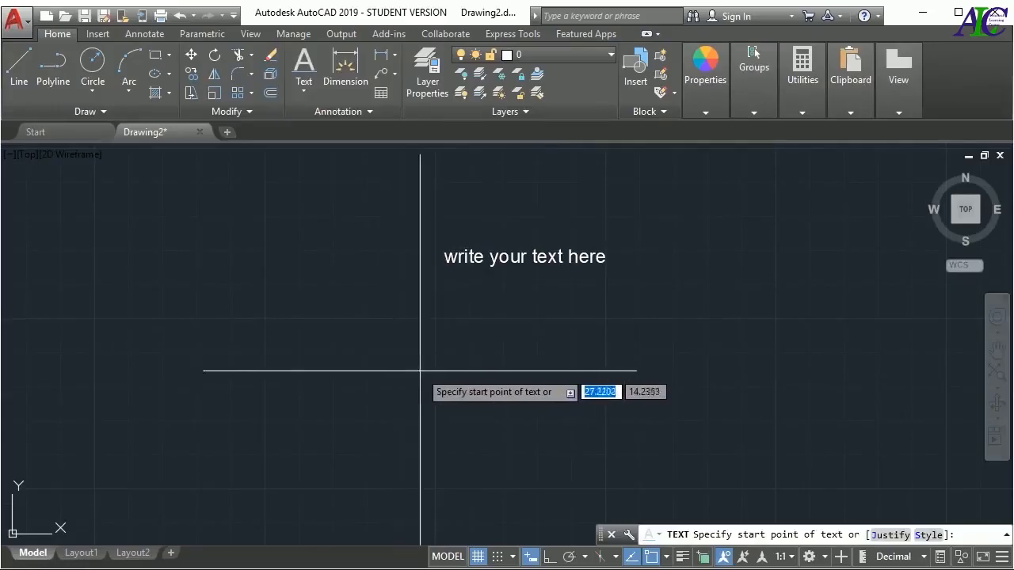
pyautogui.click(434, 318)
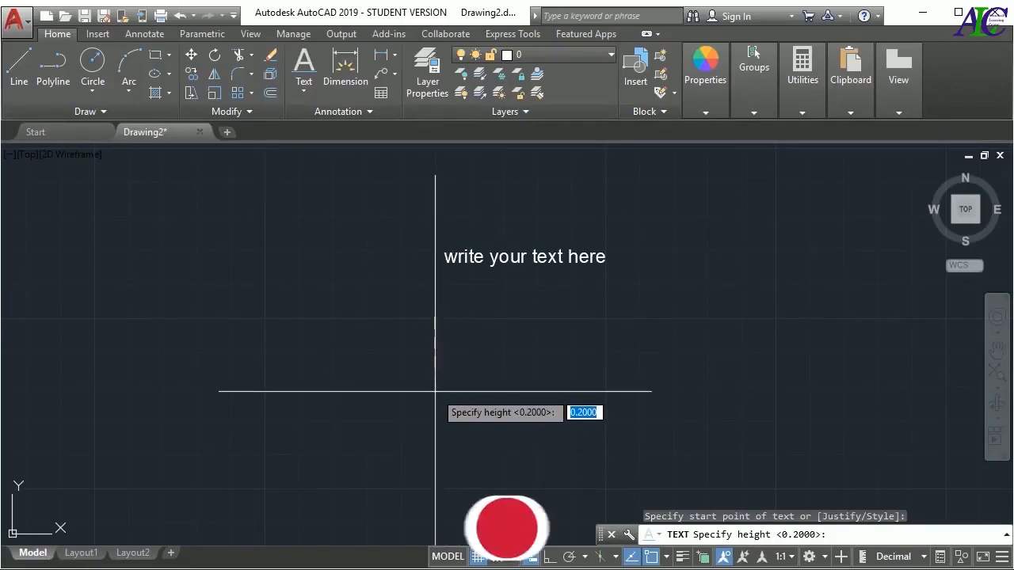
pyautogui.press('Return')
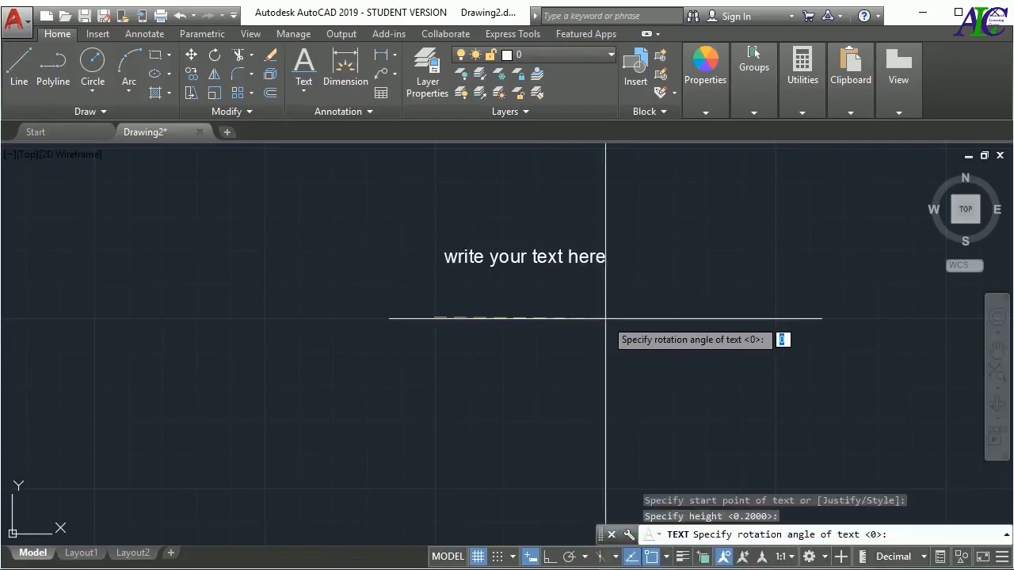
pyautogui.press('Return')
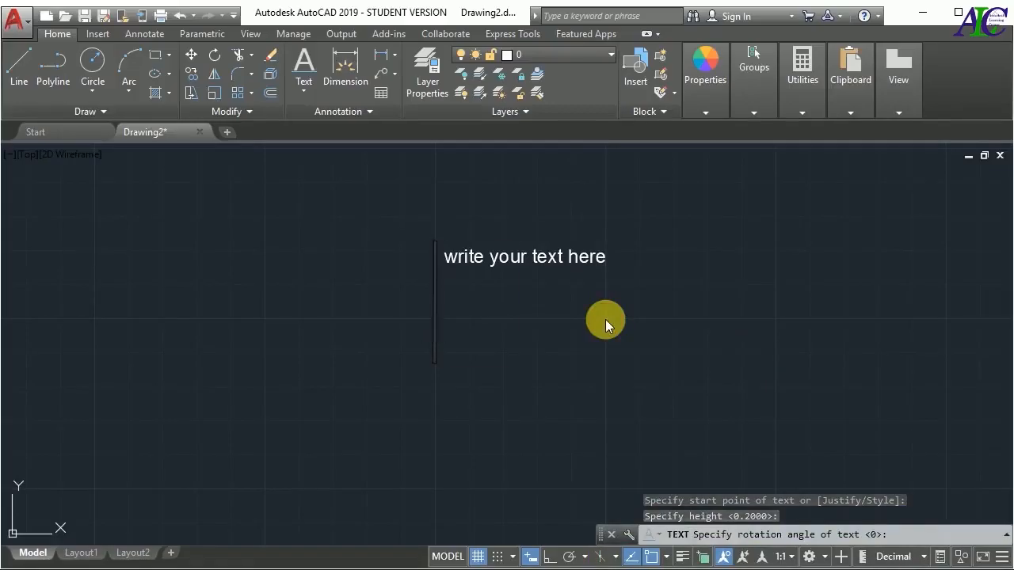
pyautogui.write('wite')
pyautogui.press('BackSpace')
pyautogui.press('BackSpace')
pyautogui.press('BackSpace')
pyautogui.write('rite')
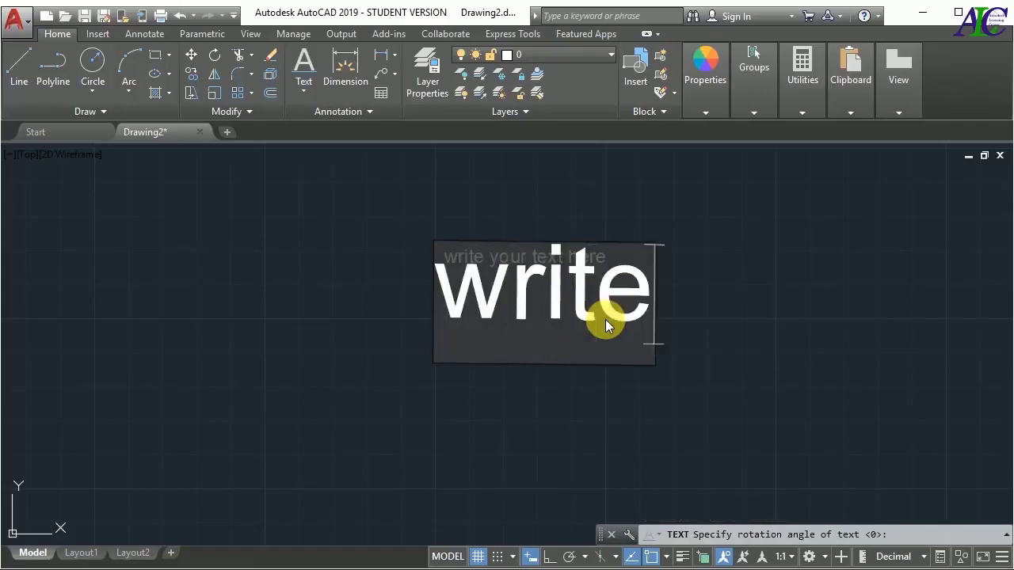
pyautogui.write(' your')
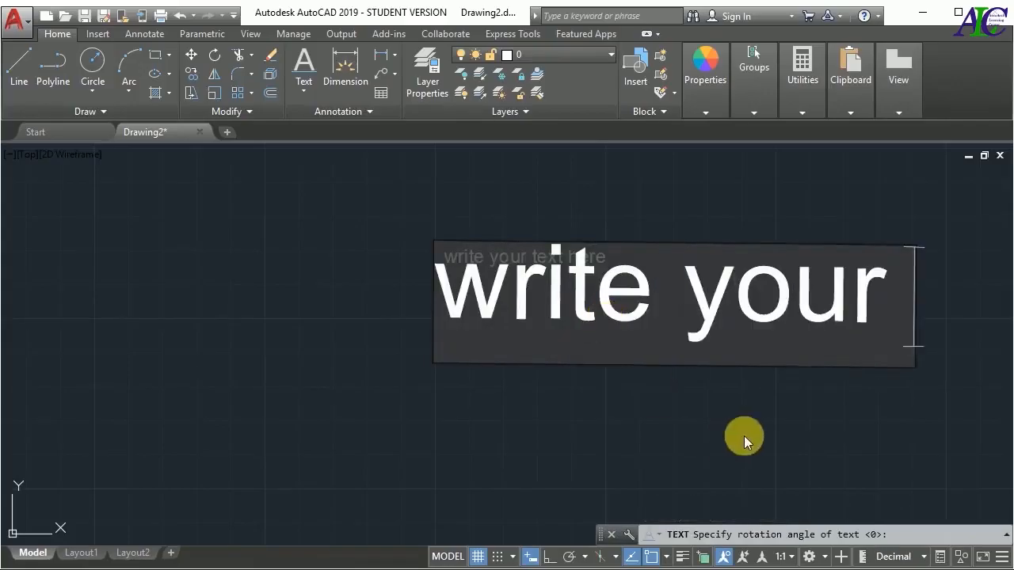
pyautogui.click(772, 423)
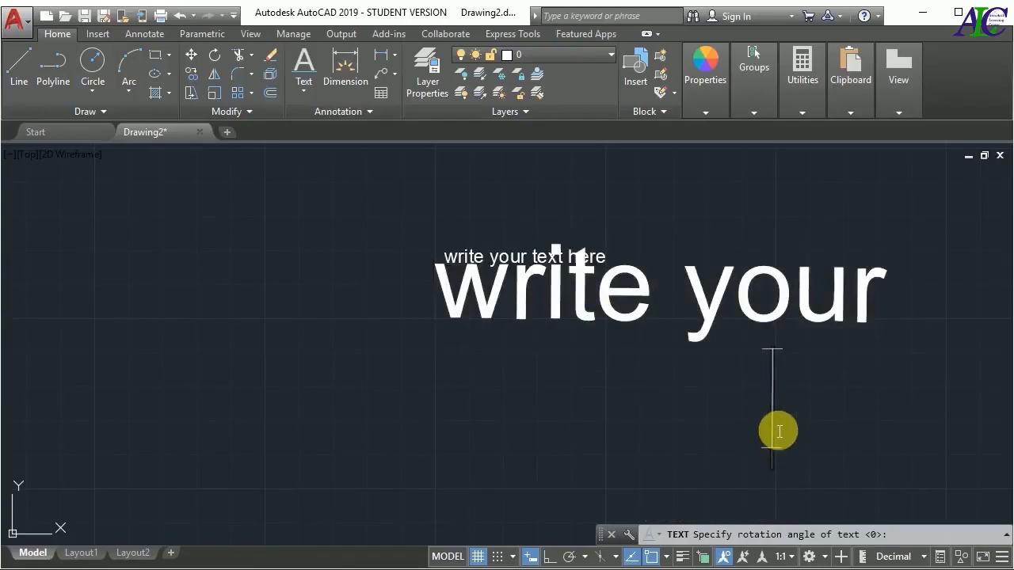
pyautogui.press('Escape')
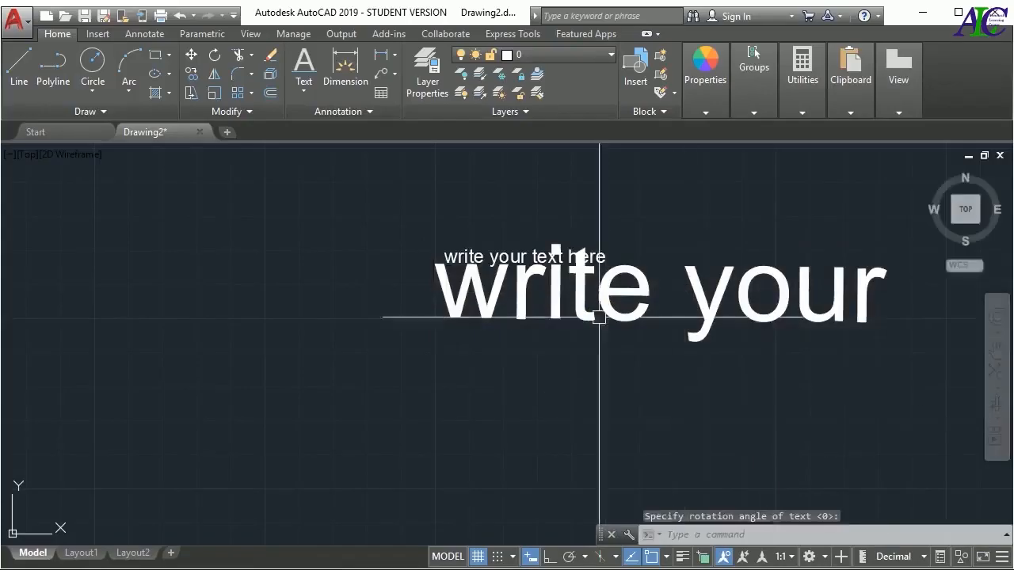
# Create a second single-line text reading "write your text" to the lower left of the first, about 1.1 high and rotated 45°
pyautogui.scroll(-2, 380, 306)
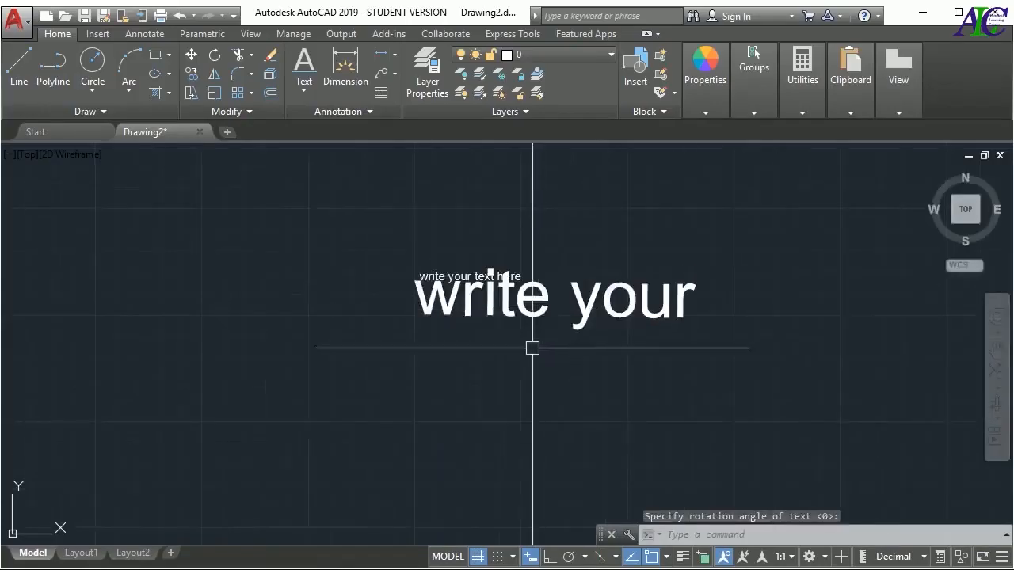
pyautogui.press('Return')
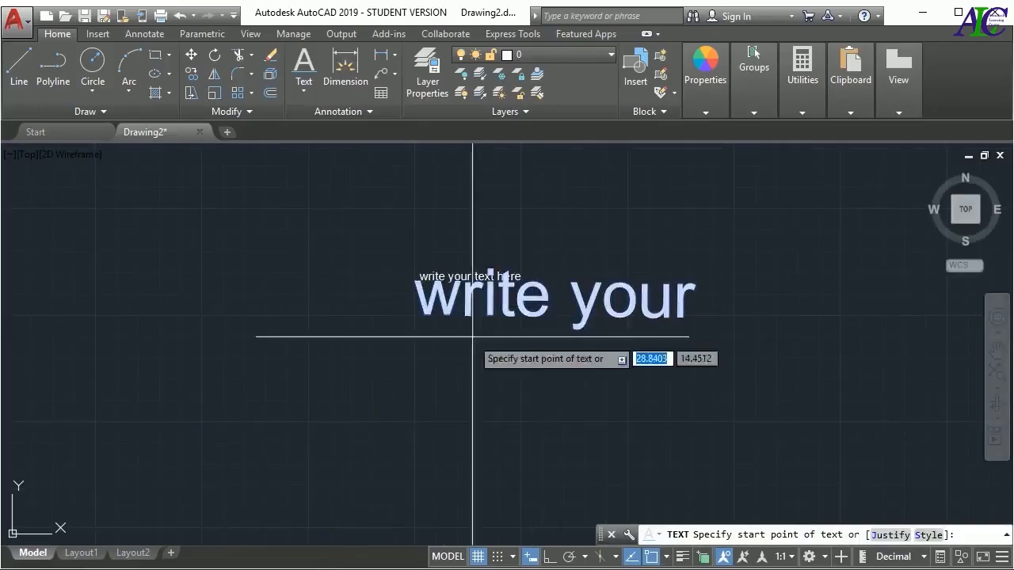
pyautogui.click(201, 420)
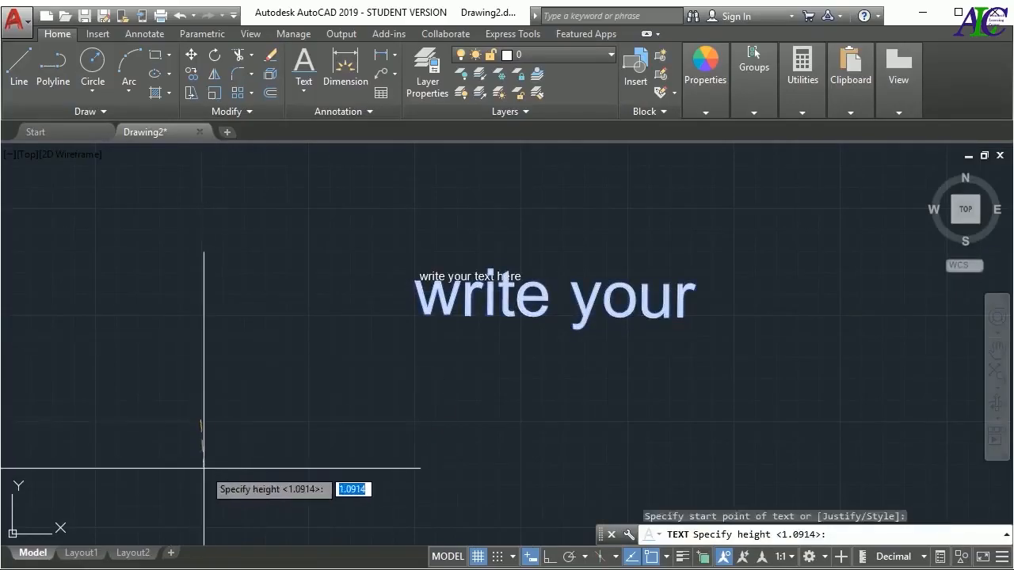
pyautogui.click(201, 466)
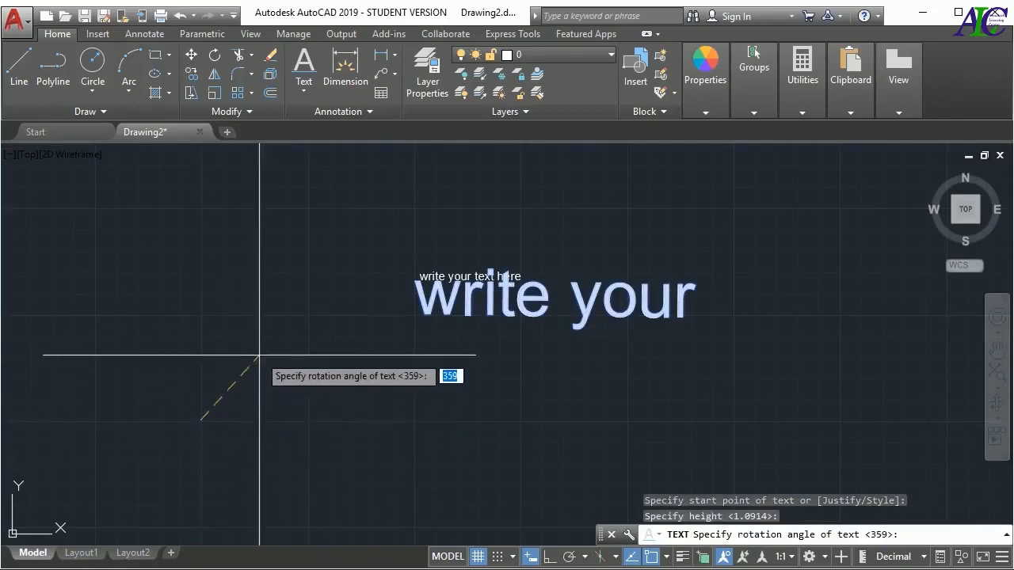
pyautogui.write('45')
pyautogui.press('Return')
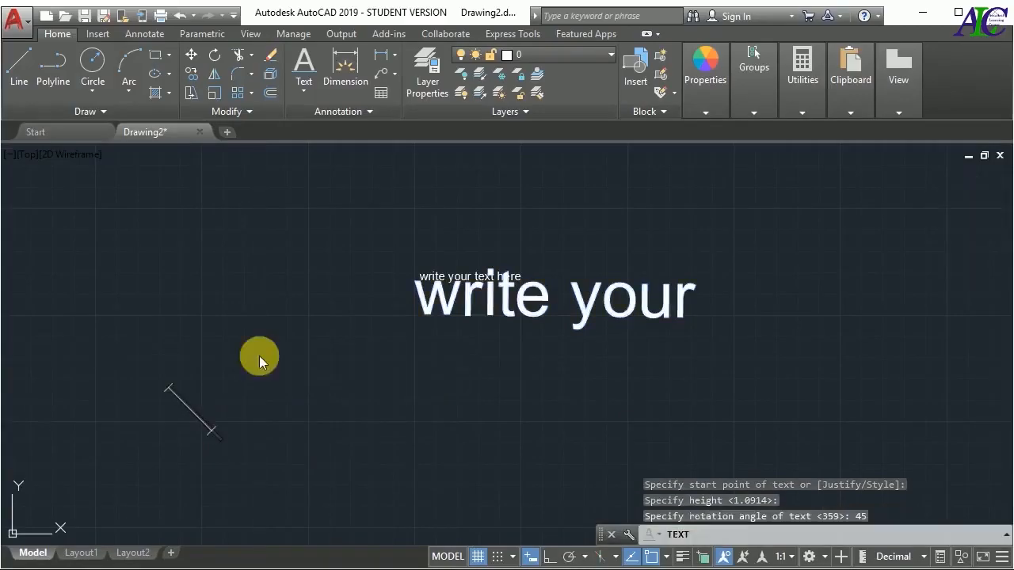
pyautogui.write('Write')
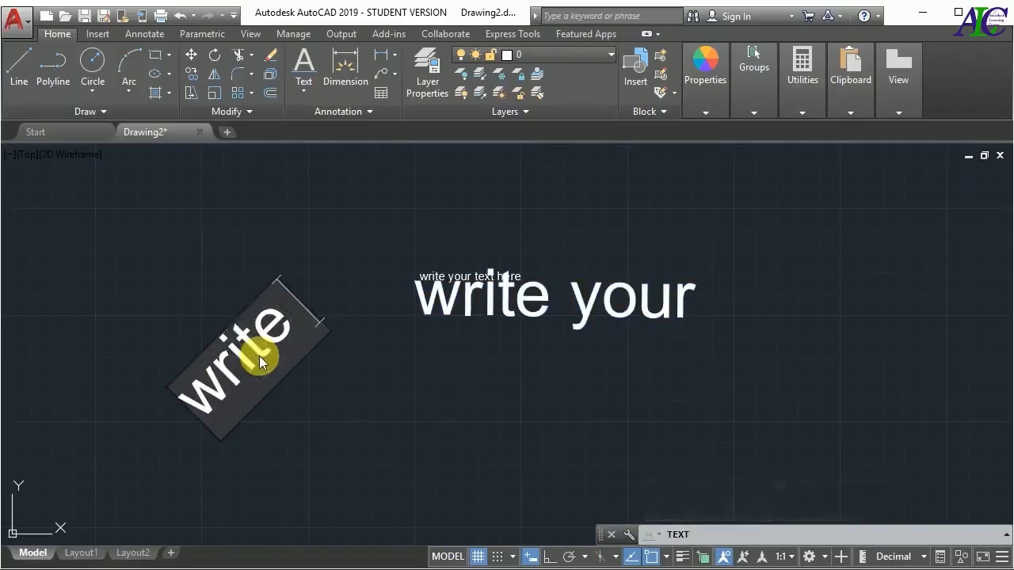
pyautogui.write(' your tex')
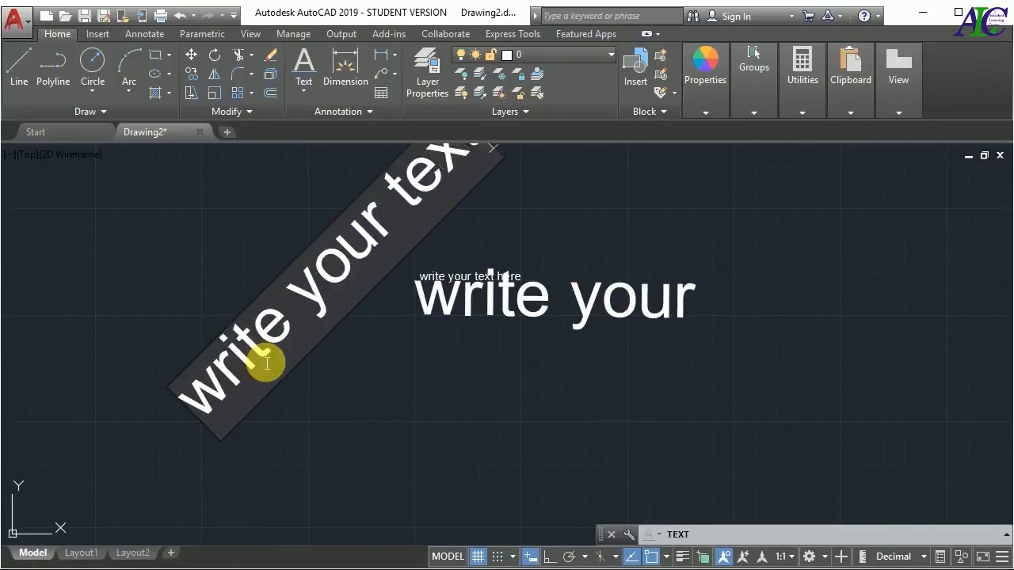
pyautogui.click(430, 415)
pyautogui.press('Return')
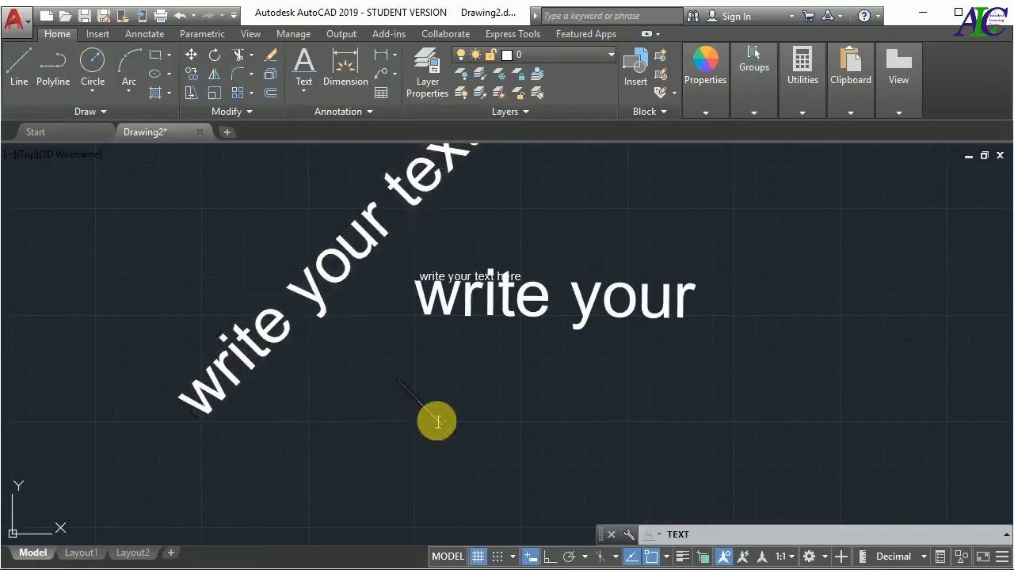
pyautogui.scroll(-4, 382, 415)
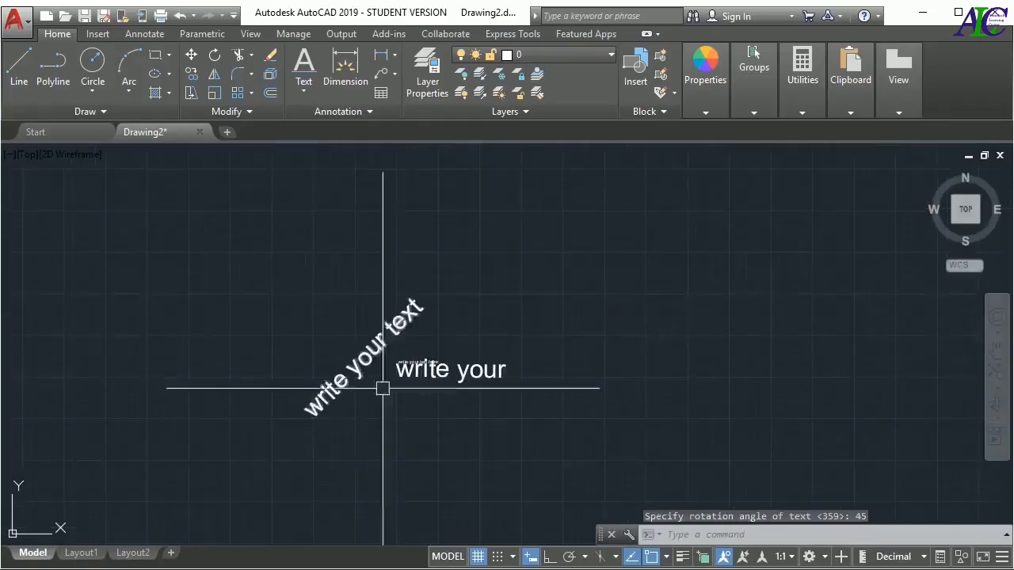
pyautogui.scroll(2, 382, 380)
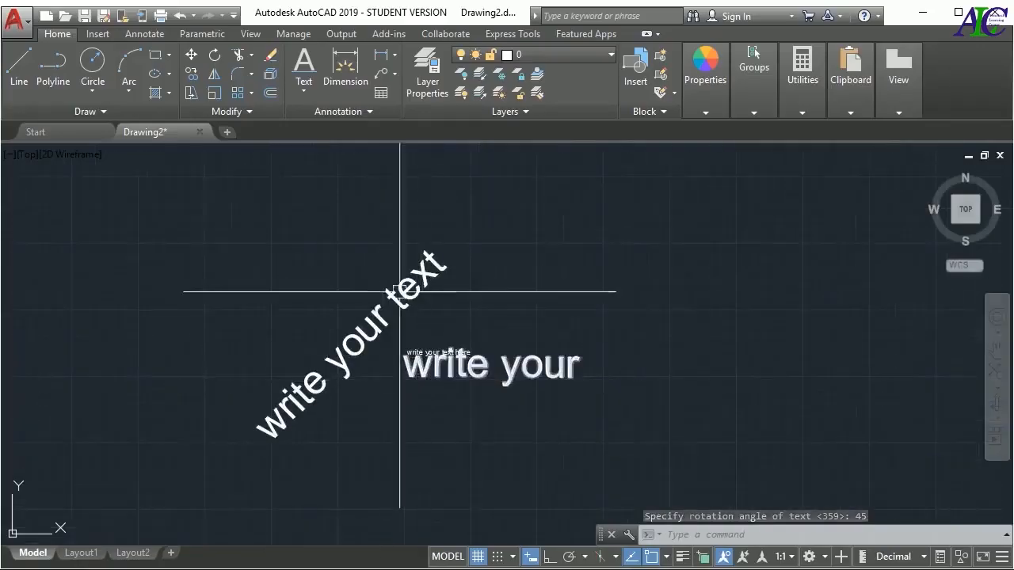
# Delete the multiline text and both single-line texts from the drawing
pyautogui.click(731, 222)
pyautogui.click(218, 459)
pyautogui.press('Delete')
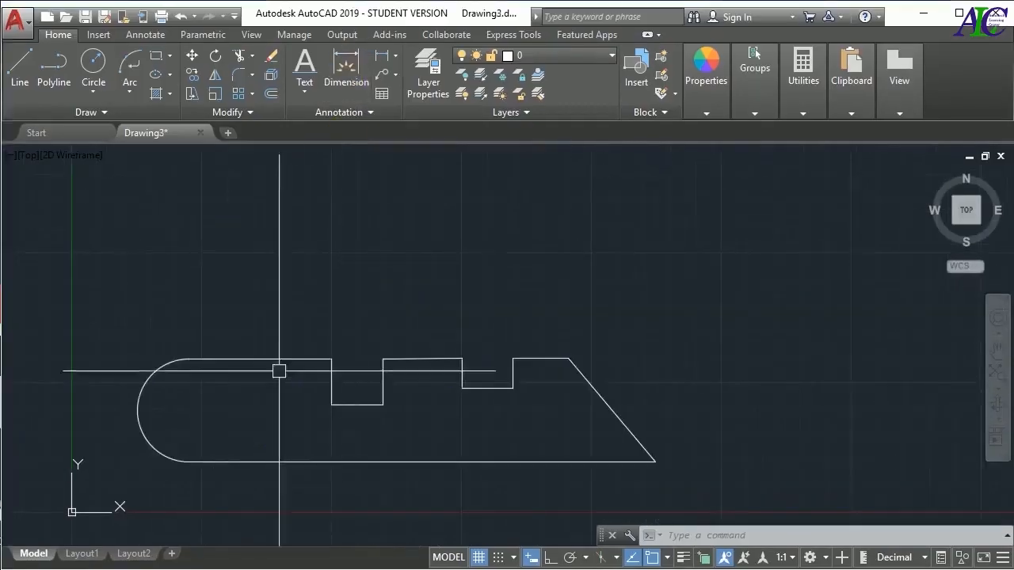
# Place a linear dimension just above the upper edge between the arc and the first notch, and delete it
pyautogui.click(385, 59)
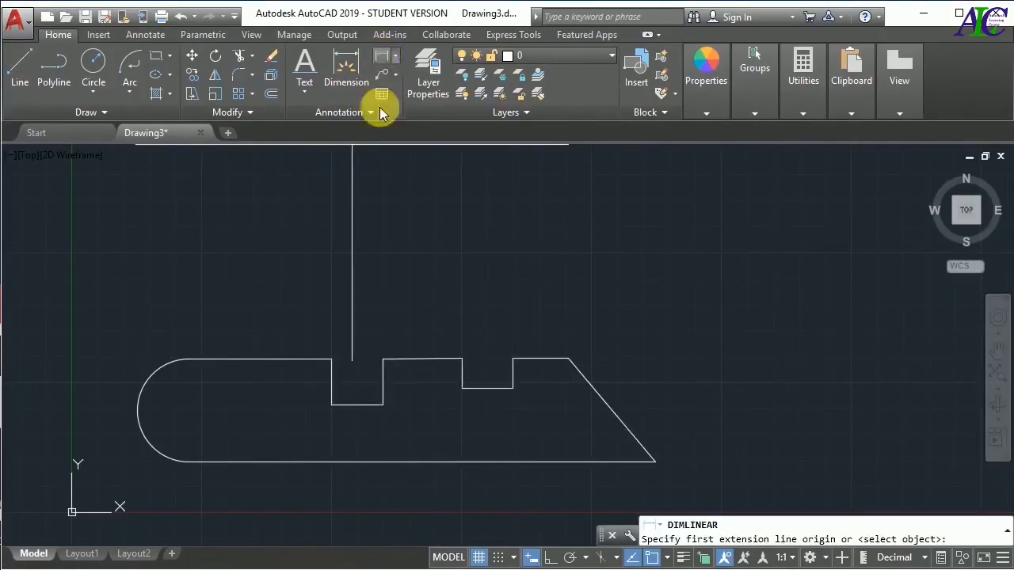
pyautogui.click(185, 359)
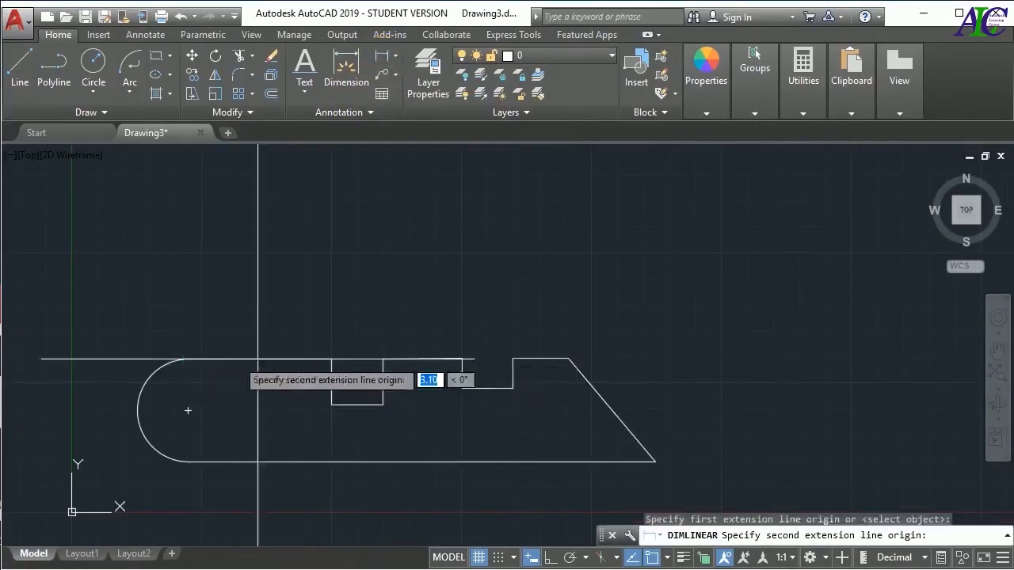
pyautogui.click(331, 359)
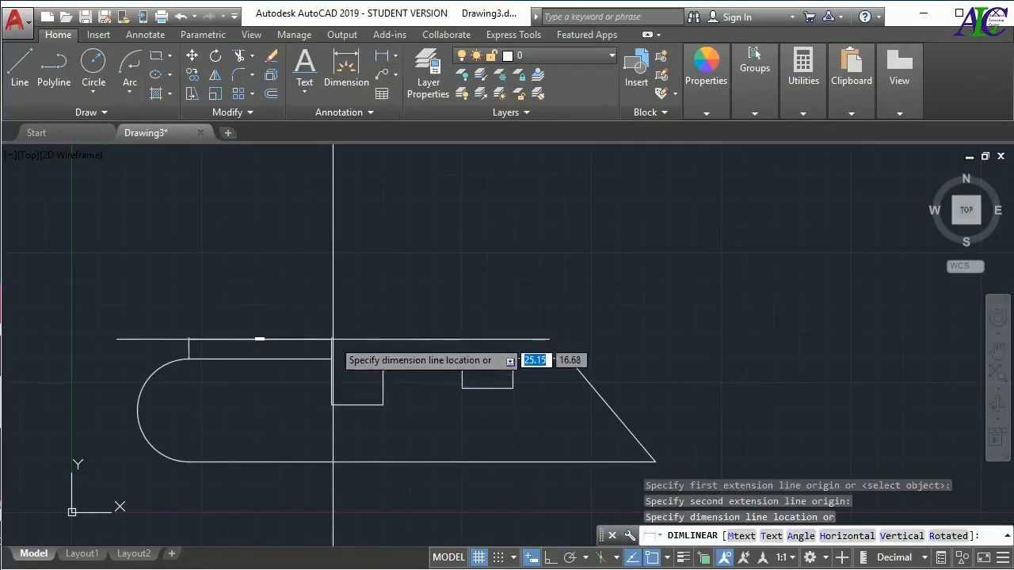
pyautogui.click(334, 339)
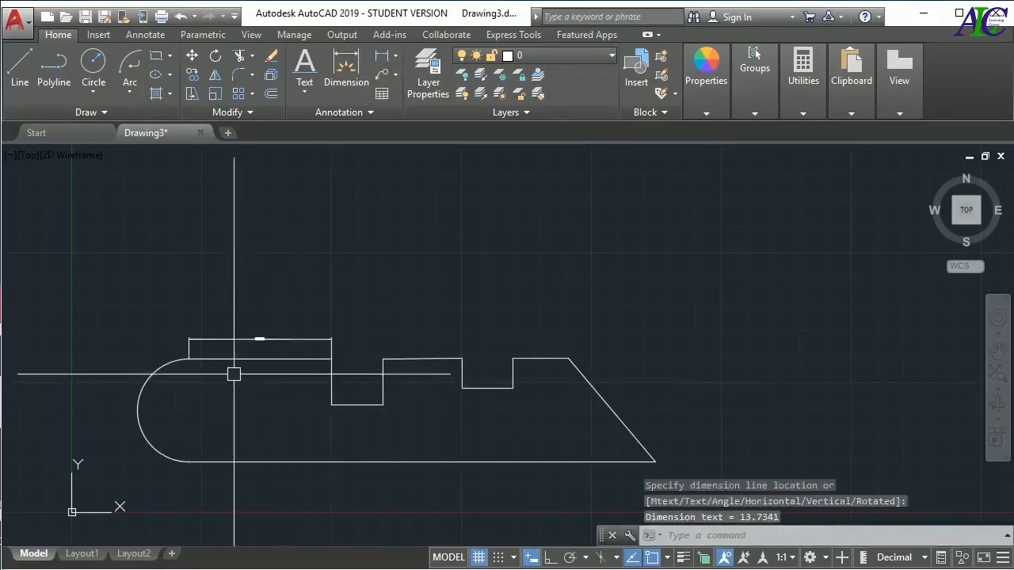
pyautogui.scroll(5, 252, 347)
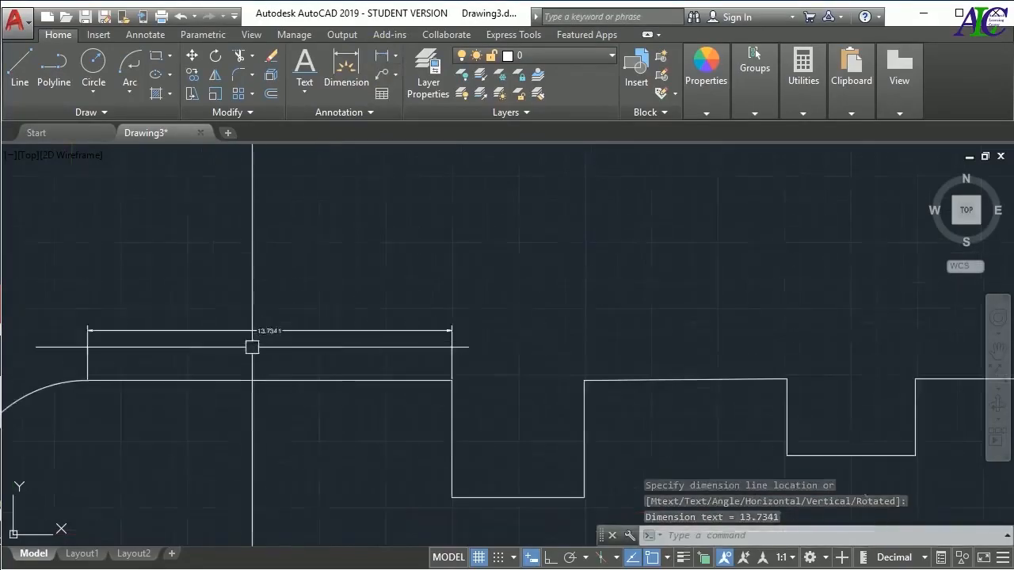
pyautogui.scroll(-3, 267, 330)
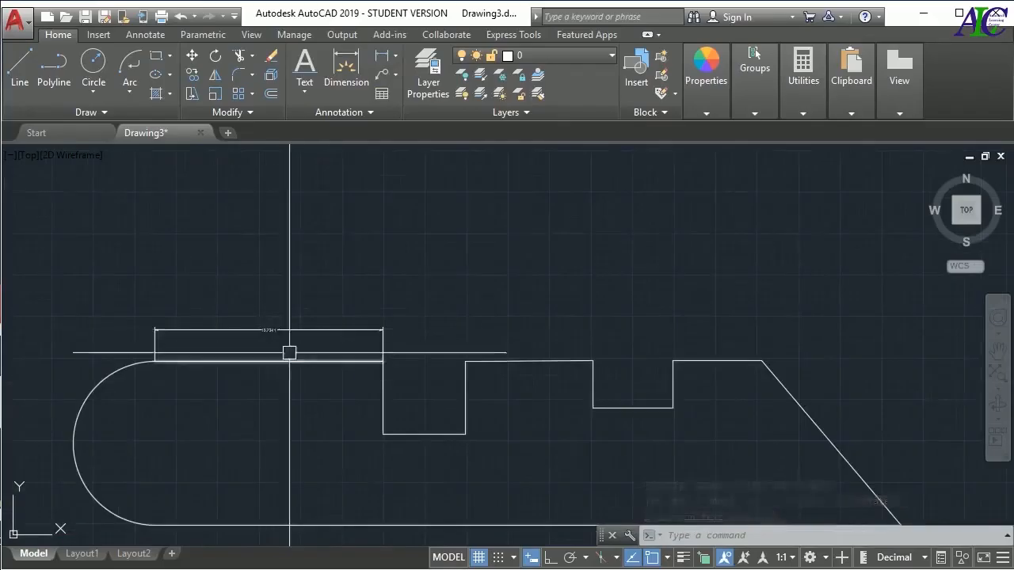
pyautogui.click(306, 329)
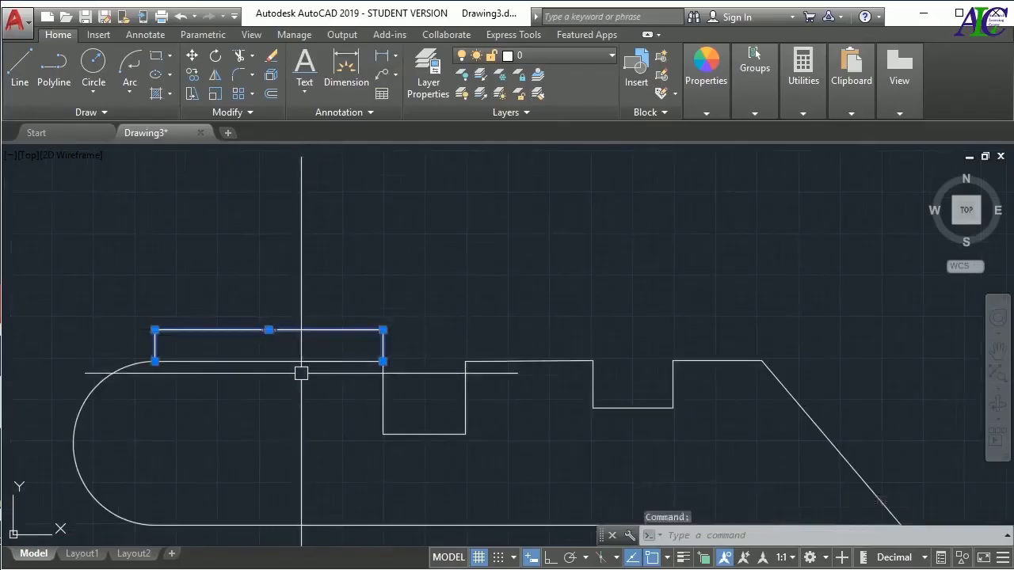
pyautogui.press('Delete')
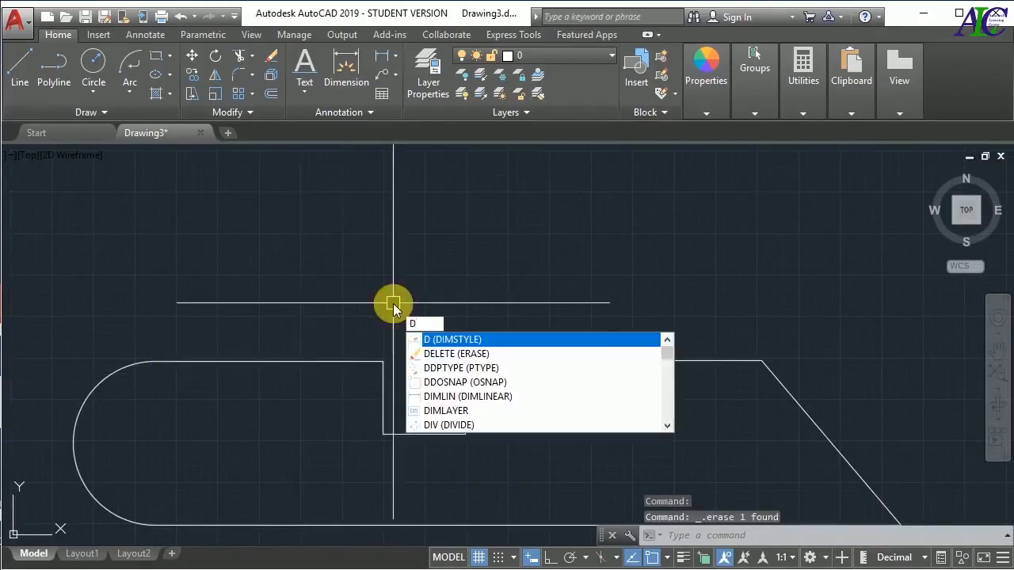
# Modify the Standard dimension style, setting its text height to 0.4
pyautogui.press('Return')
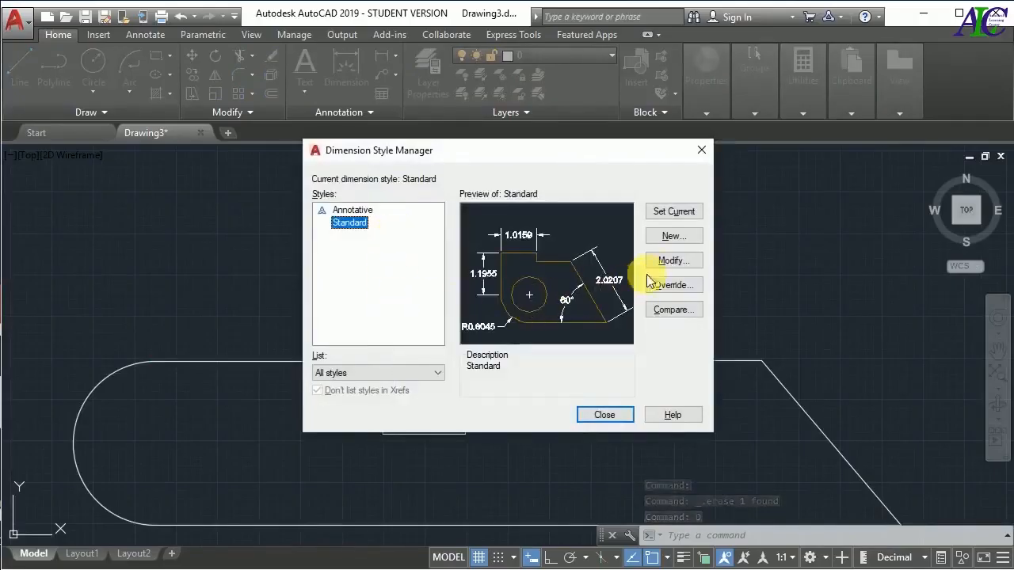
pyautogui.click(683, 261)
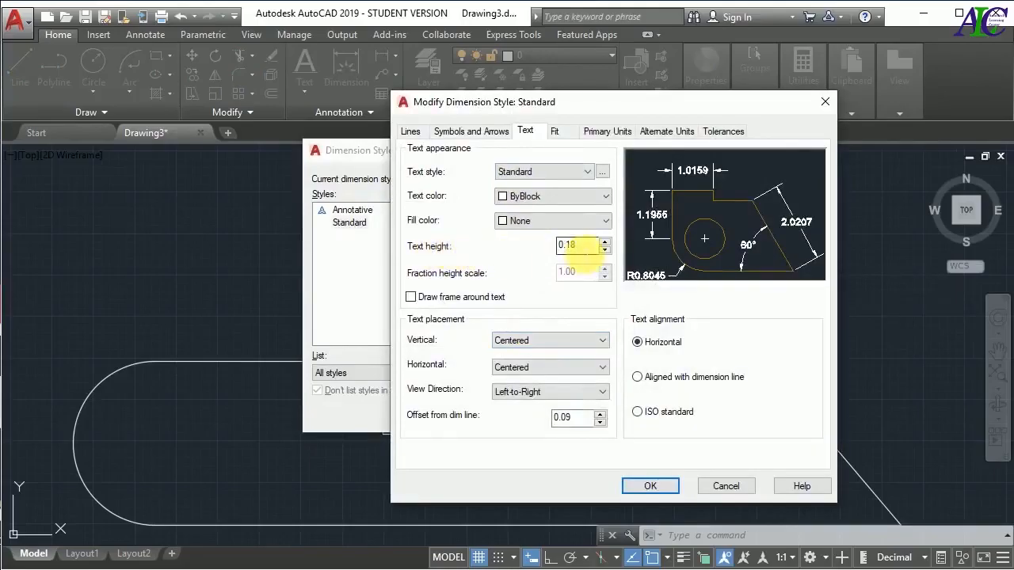
pyautogui.click(577, 247)
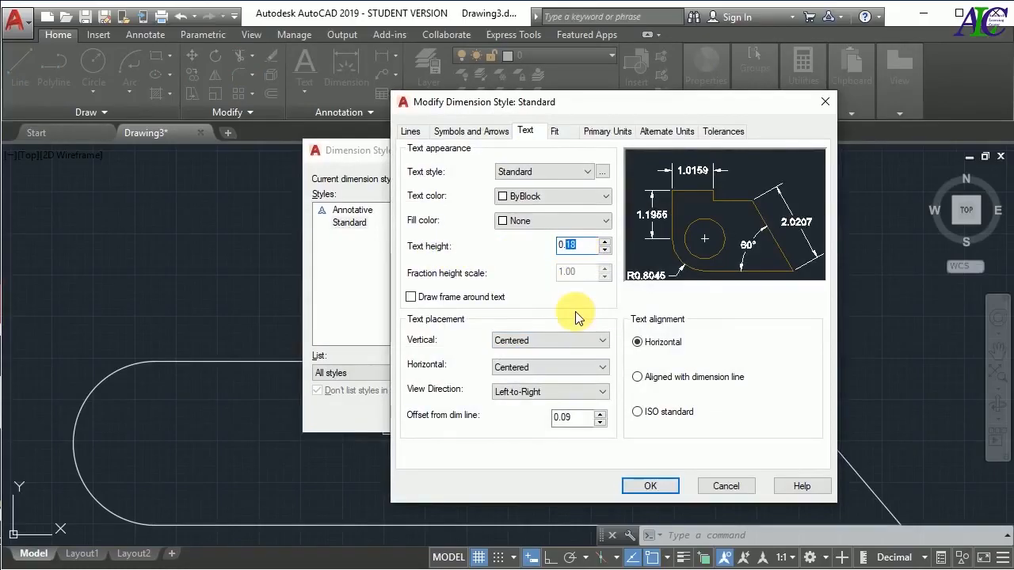
pyautogui.write('4')
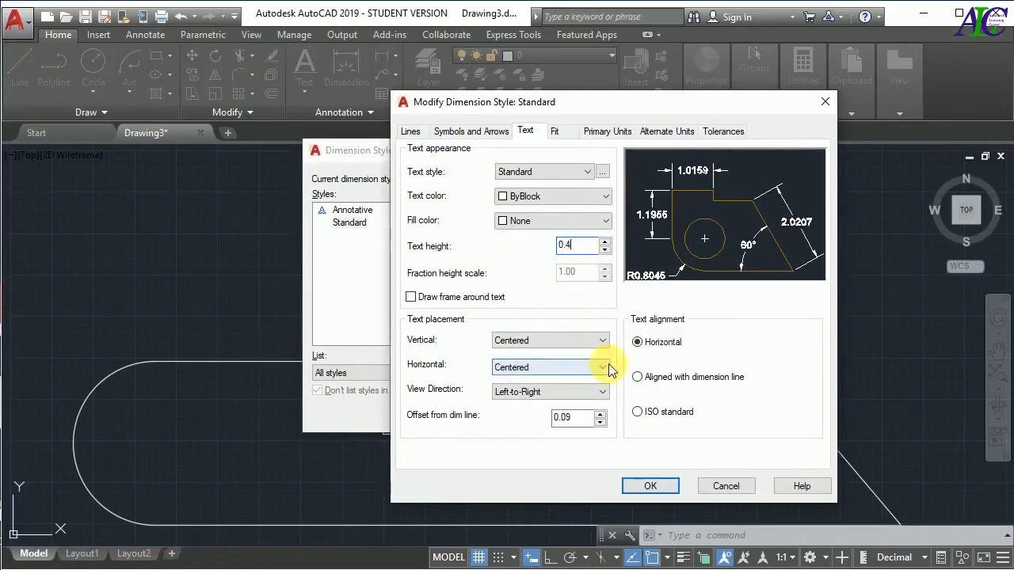
# Look through the dimension line lineweights and first arrowhead types of the style, keeping ByBlock and Closed filled
pyautogui.click(412, 132)
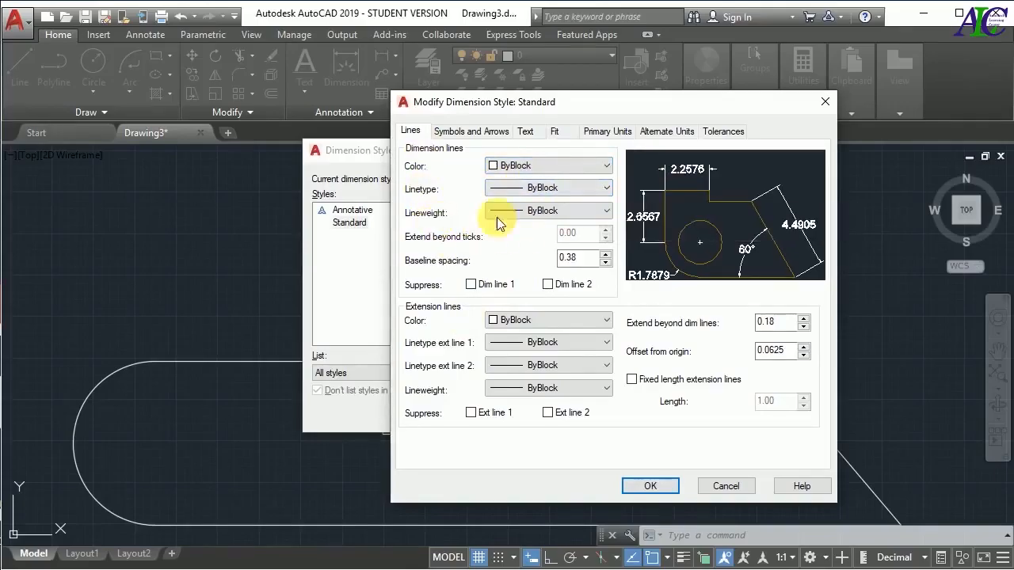
pyautogui.click(539, 210)
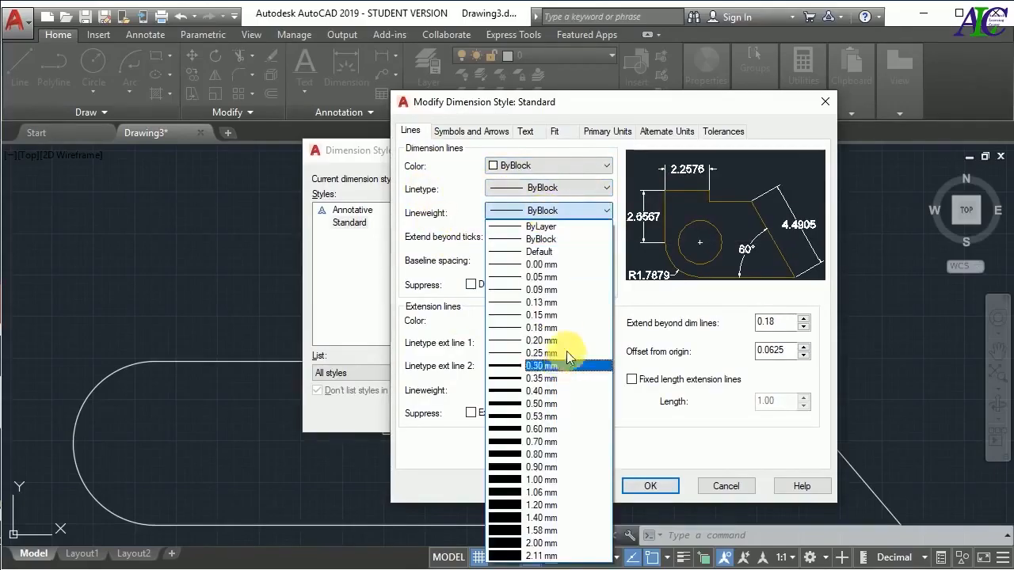
pyautogui.click(568, 239)
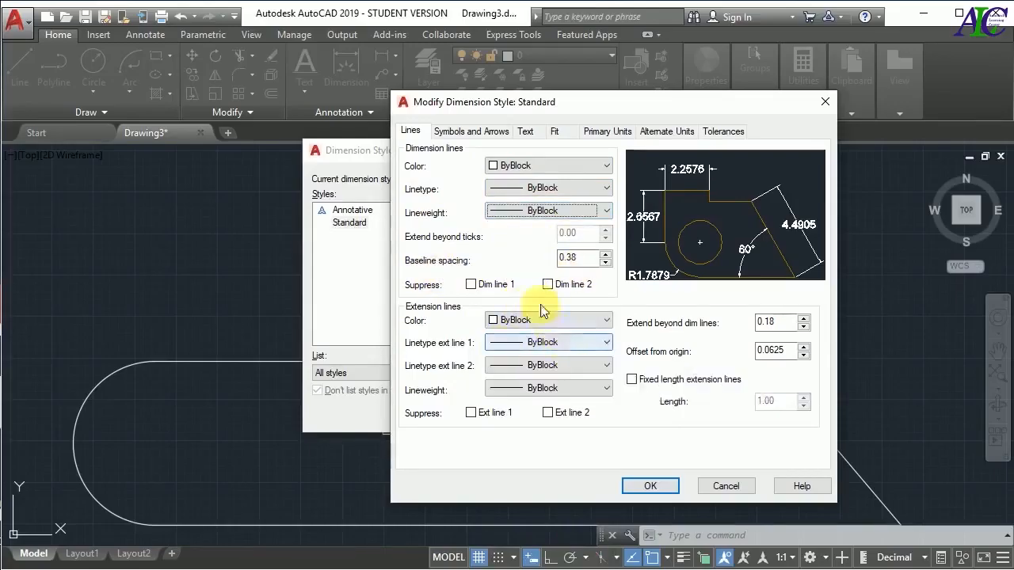
pyautogui.click(473, 133)
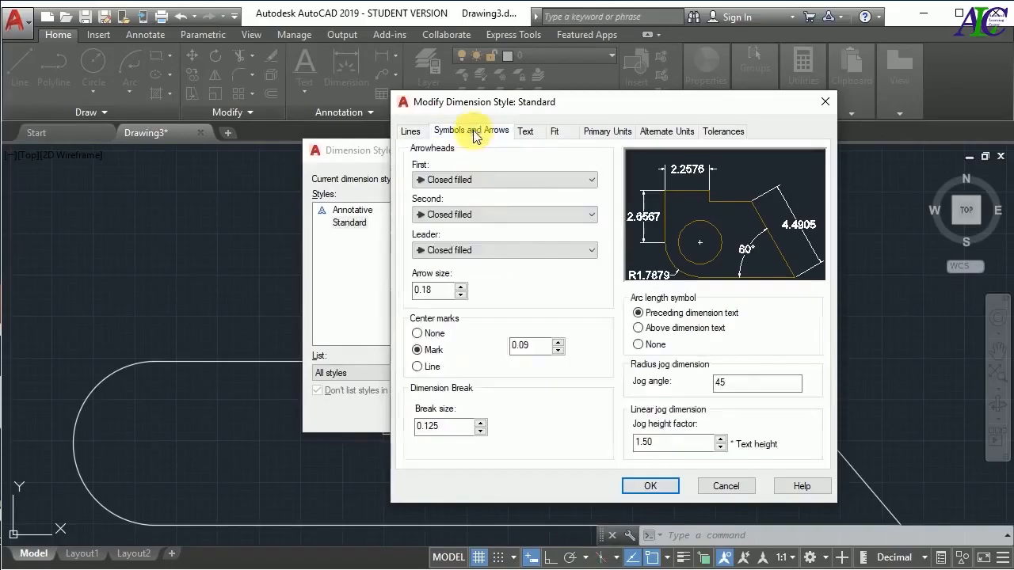
pyautogui.click(544, 181)
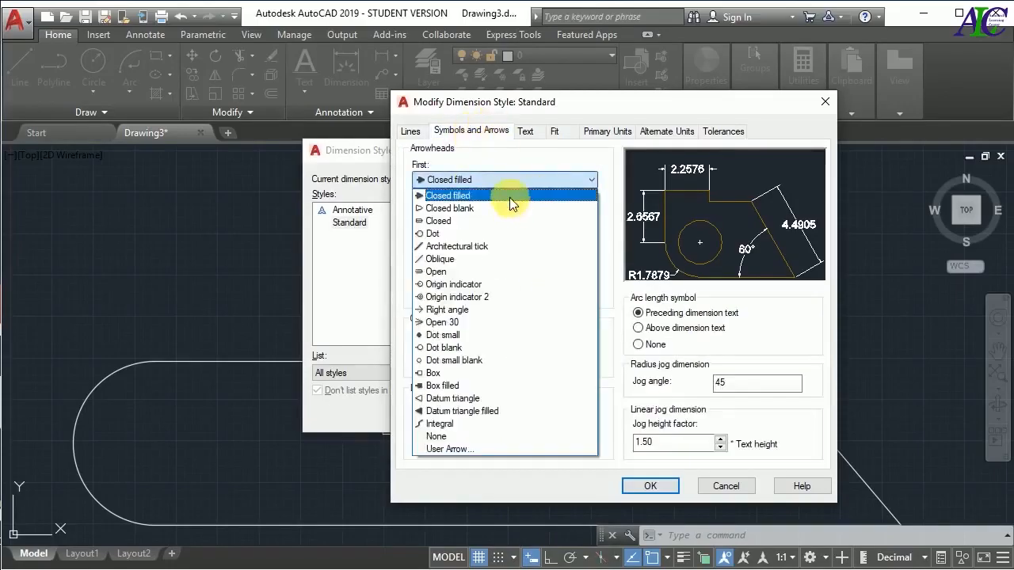
pyautogui.click(511, 198)
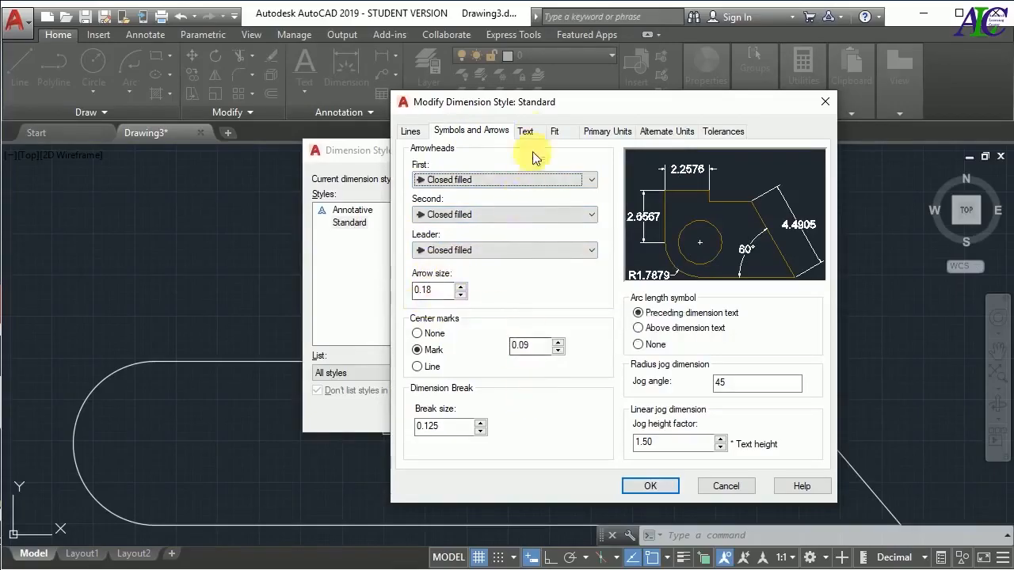
# Examine the style's text style and horizontal text placement choices, keeping Standard and Centered, and the Fit options
pyautogui.click(537, 131)
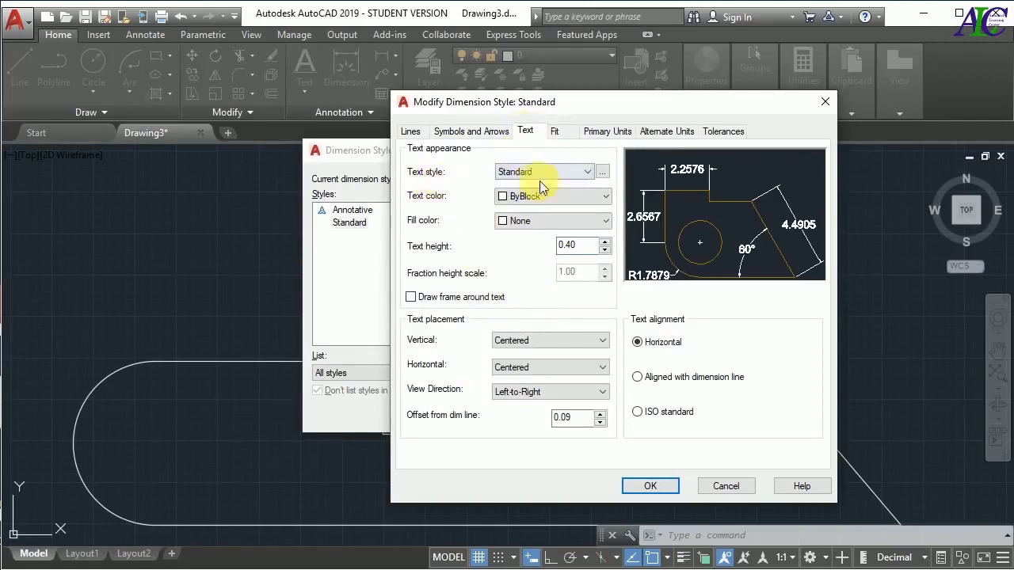
pyautogui.click(584, 172)
pyautogui.click(584, 173)
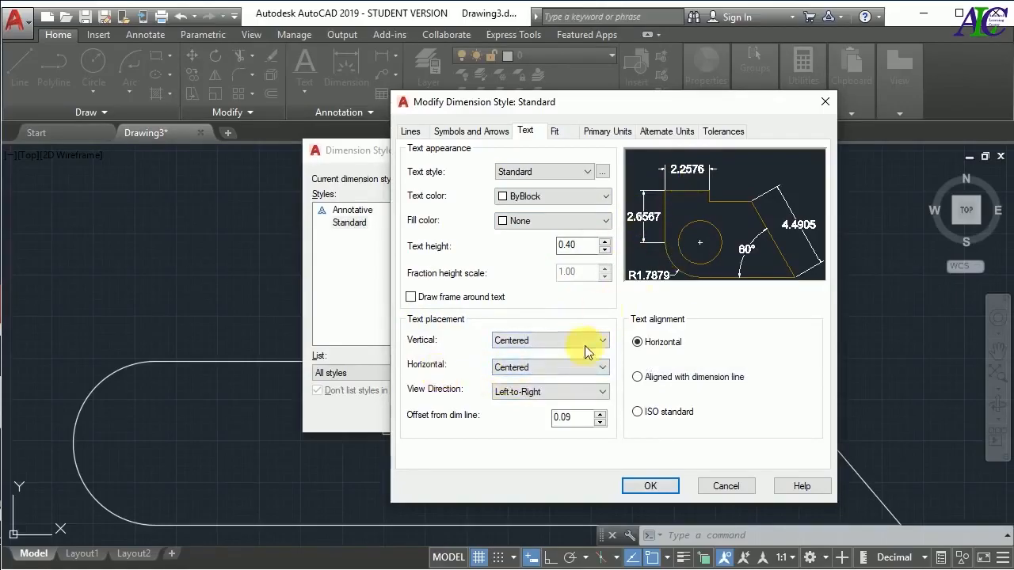
pyautogui.click(571, 367)
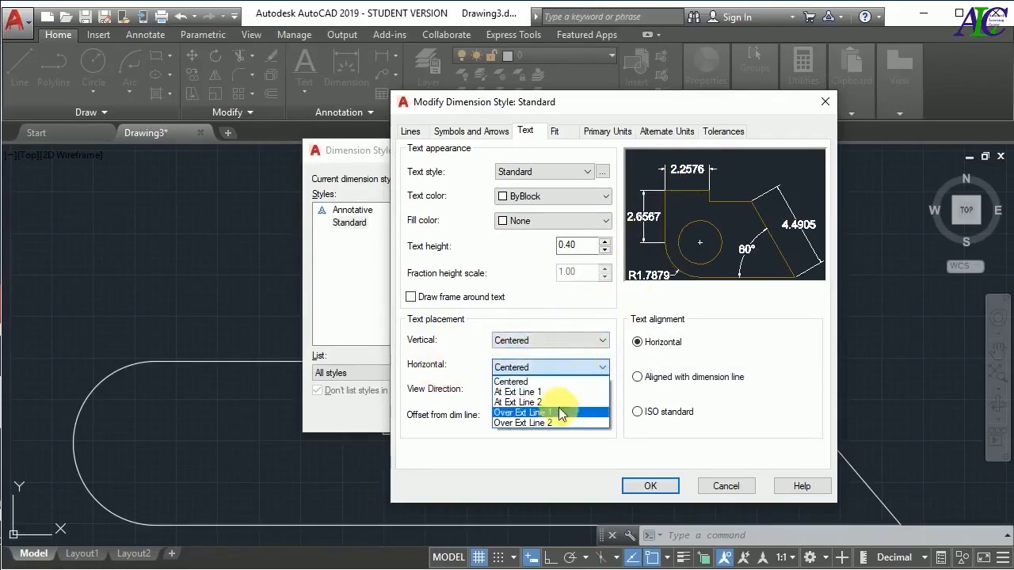
pyautogui.click(572, 367)
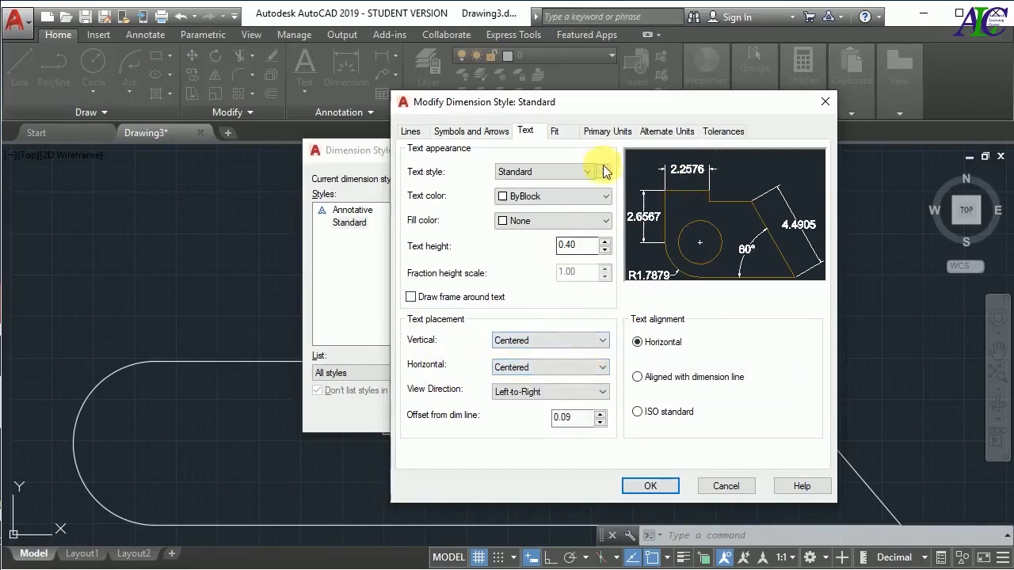
pyautogui.click(558, 131)
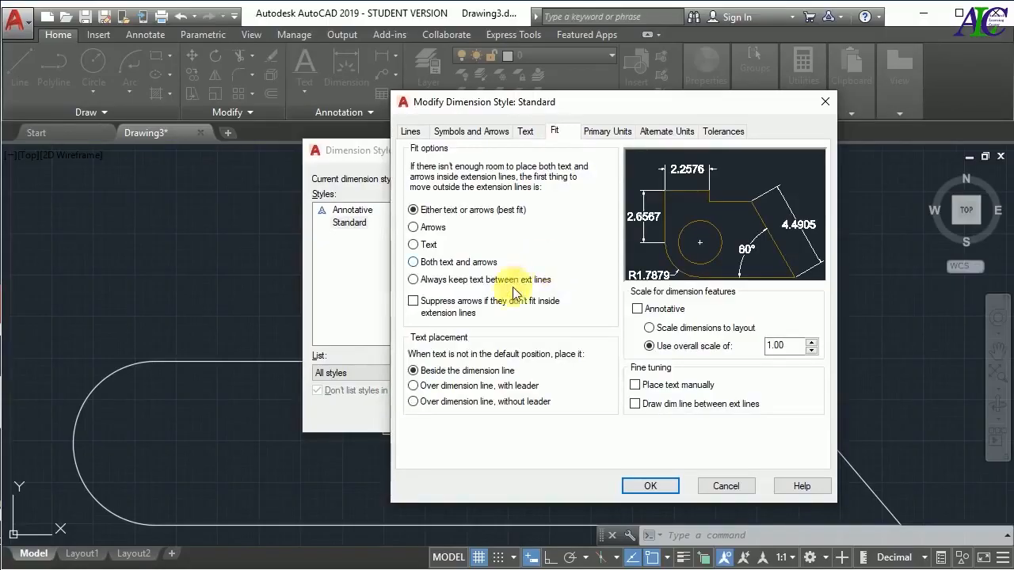
# Set the style's linear primary units to Decimal format with a precision of 0.00
pyautogui.click(610, 133)
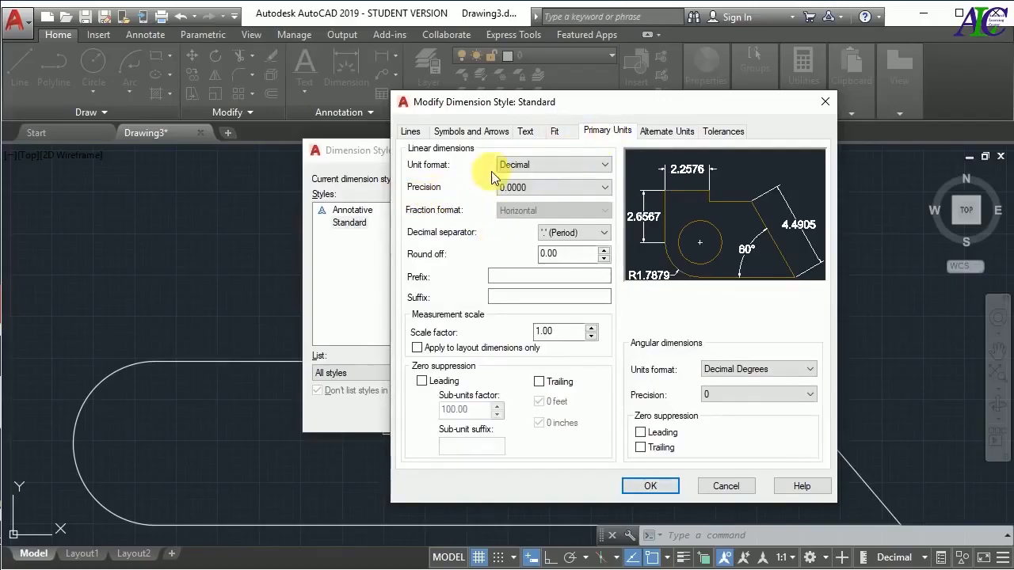
pyautogui.click(542, 165)
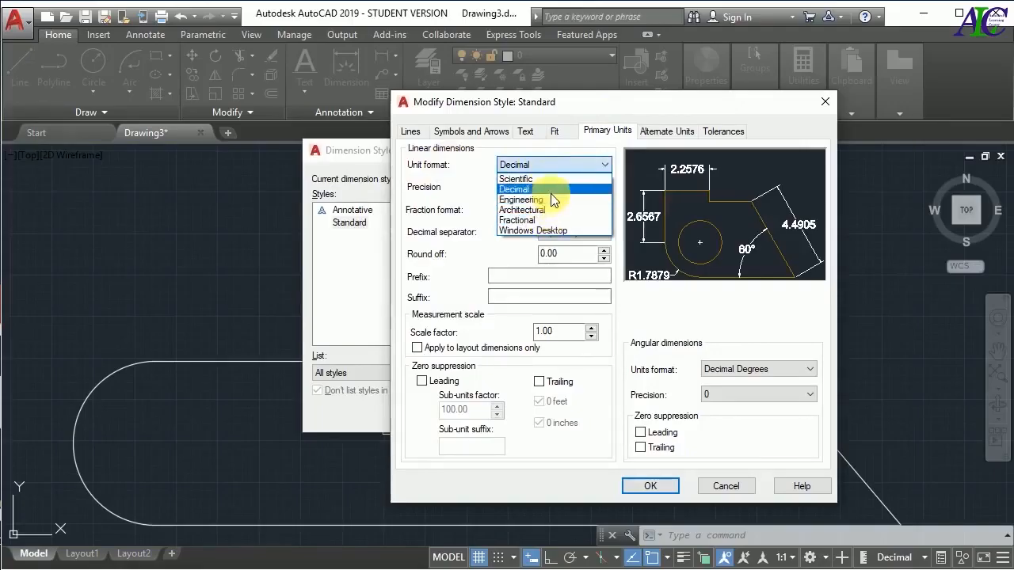
pyautogui.click(549, 190)
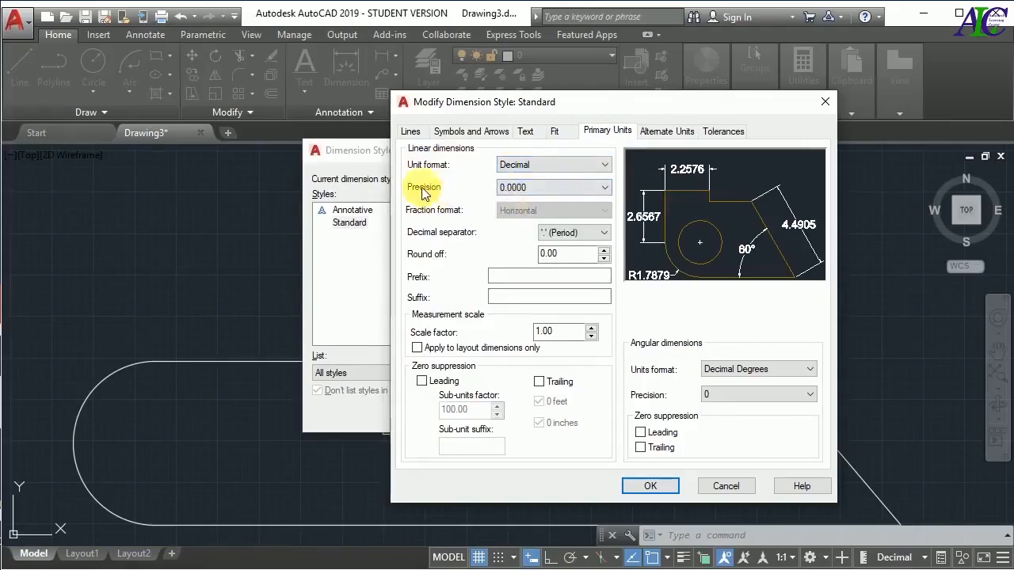
pyautogui.click(544, 188)
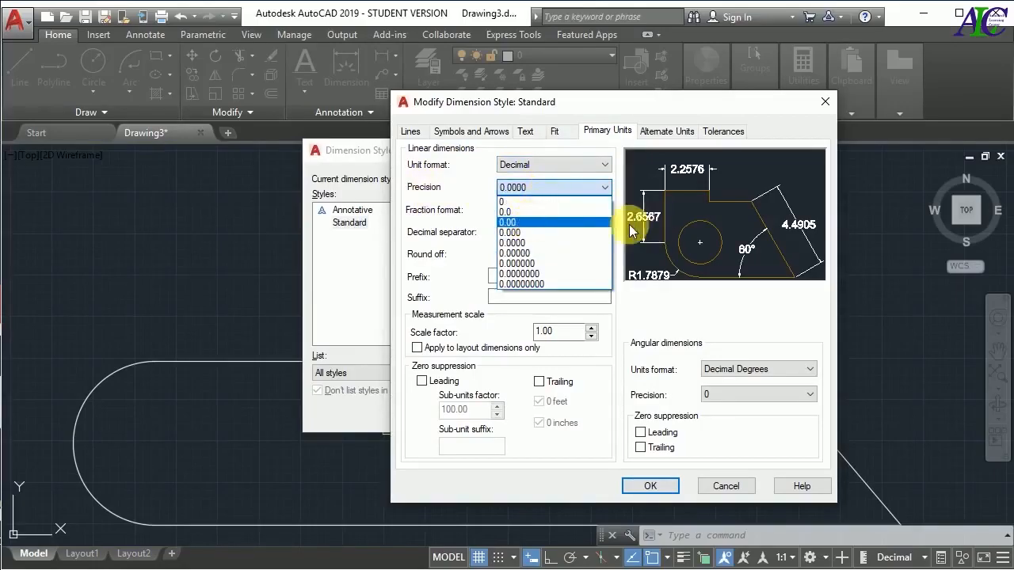
pyautogui.click(555, 221)
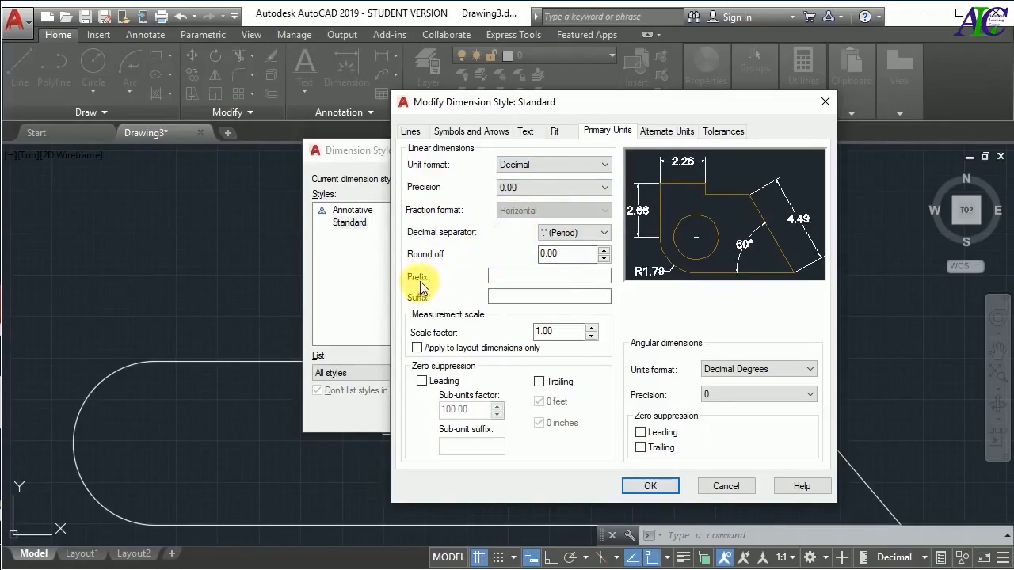
# Try the suffix "m" on the dimension text, clear it, and accept the Standard dimension style changes
pyautogui.click(524, 298)
pyautogui.click(532, 303)
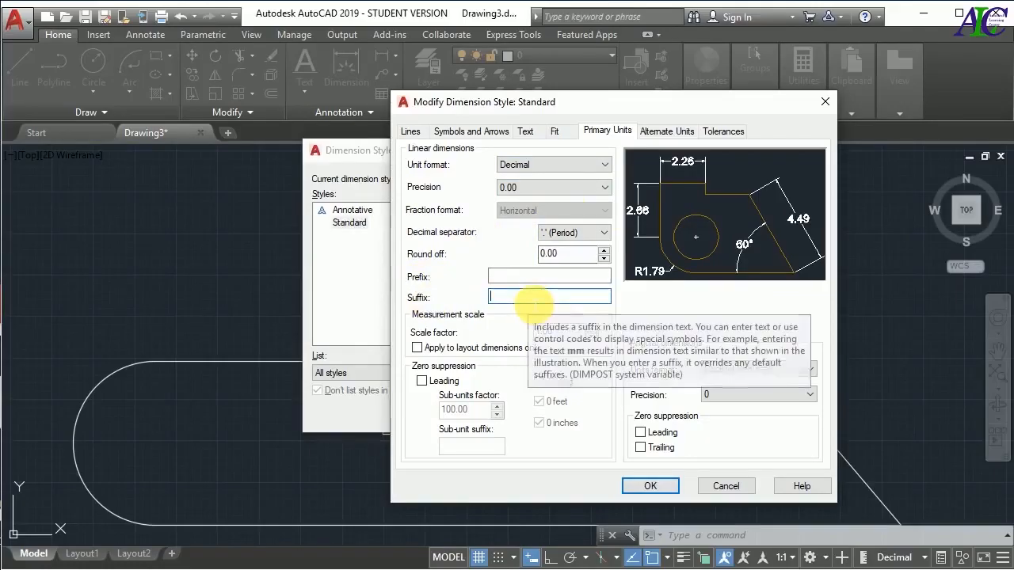
pyautogui.write('m')
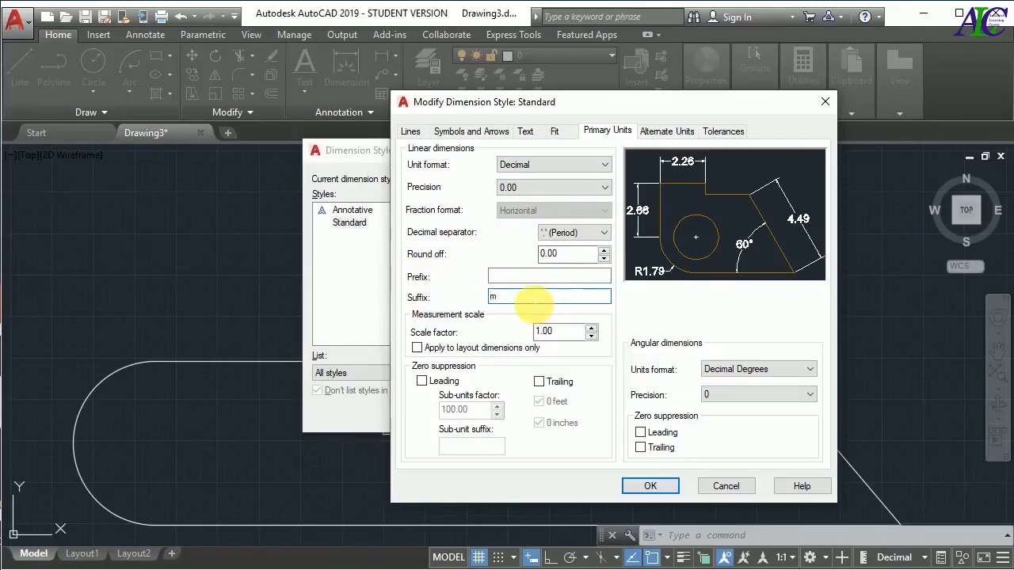
pyautogui.click(523, 276)
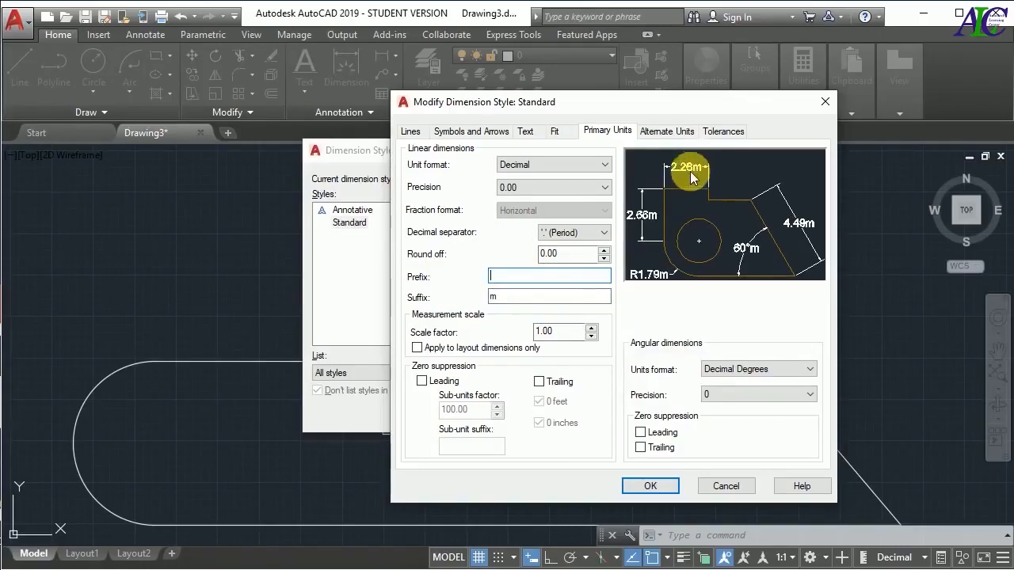
pyautogui.moveTo(537, 298); pyautogui.dragTo(479, 301)
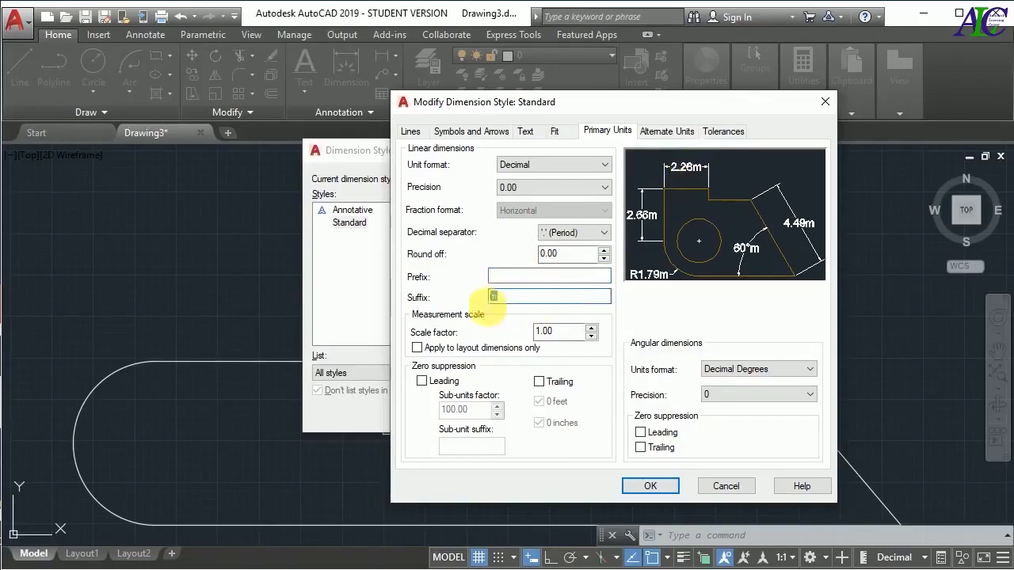
pyautogui.press('BackSpace')
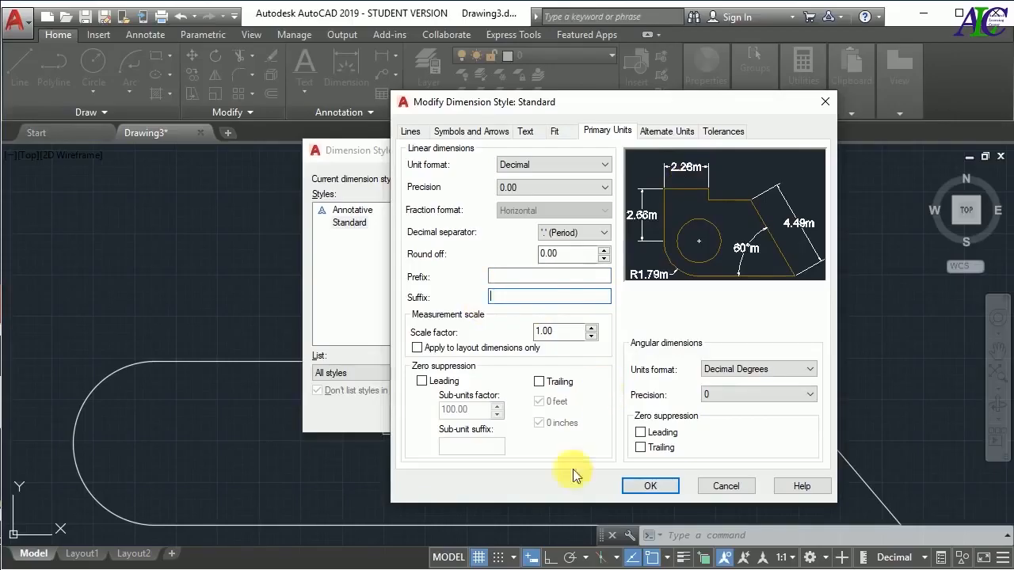
pyautogui.click(643, 486)
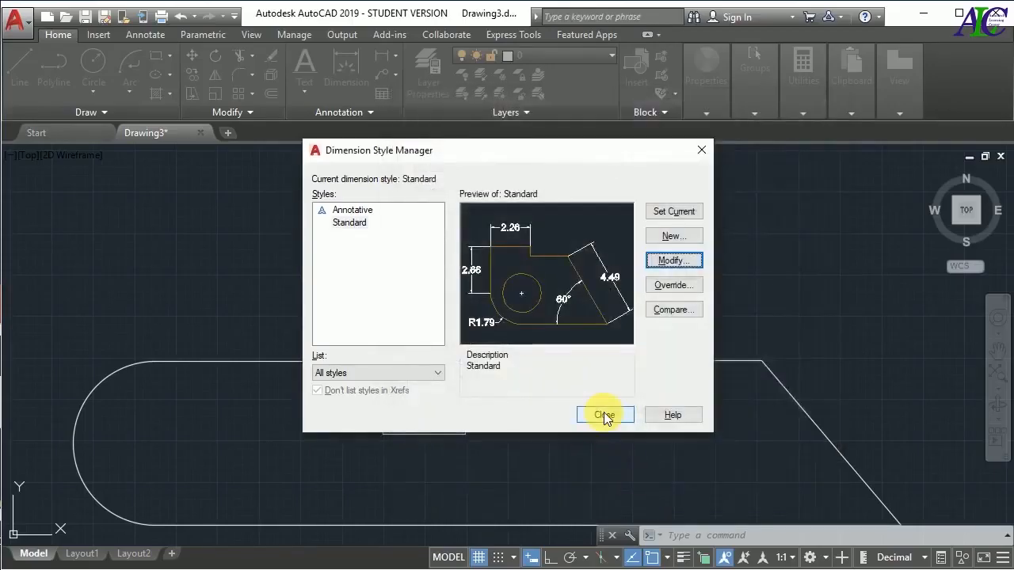
# Close the Dimension Style Manager and add a linear dimension above the straight edge between the arc and the first notch
pyautogui.click(604, 415)
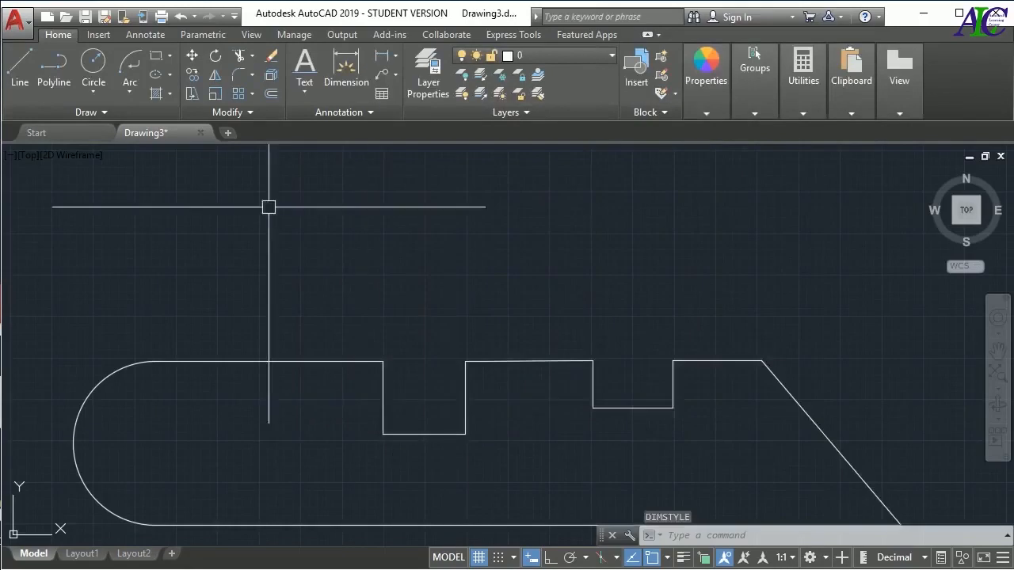
pyautogui.click(382, 58)
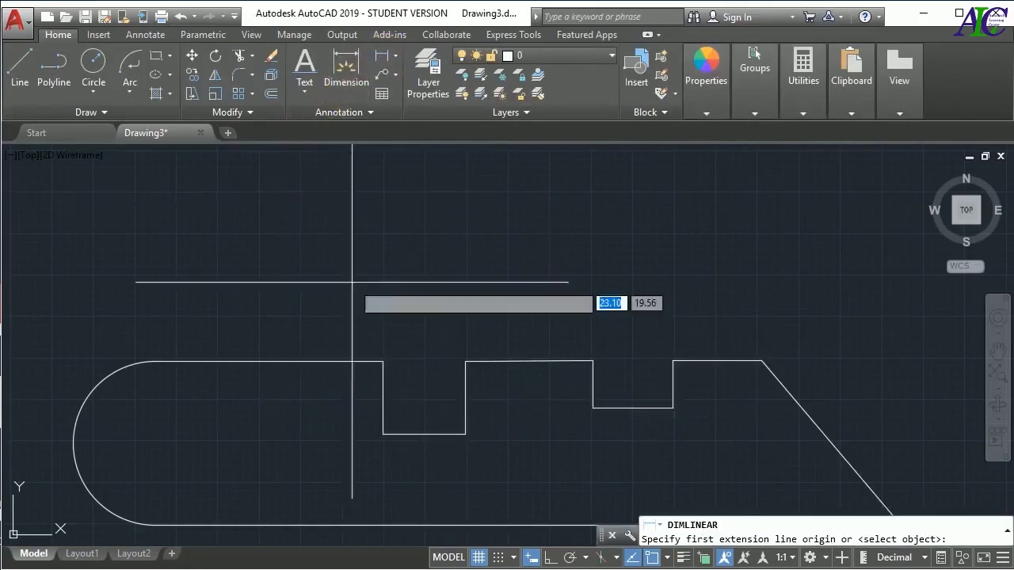
pyautogui.click(153, 362)
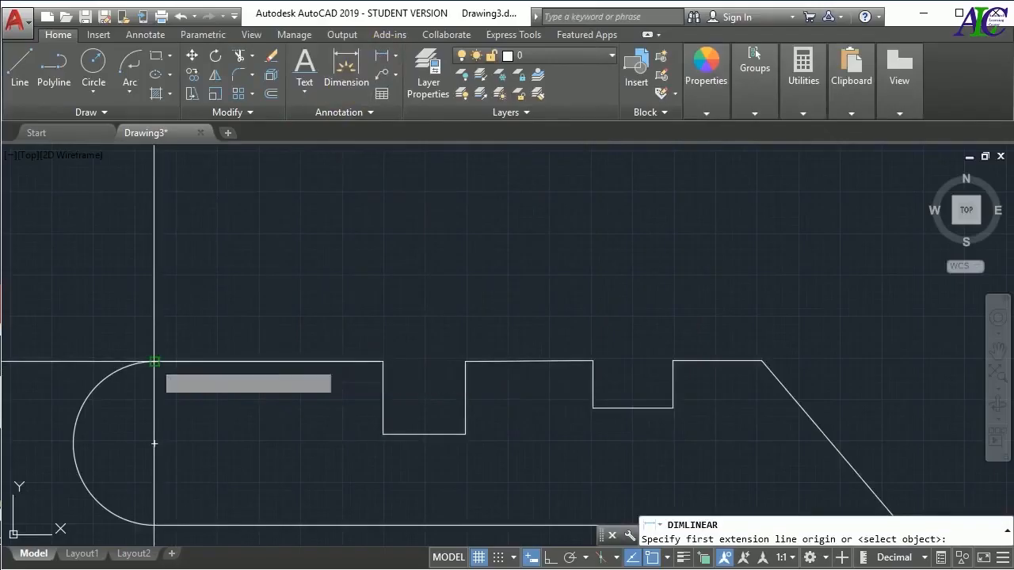
pyautogui.click(383, 362)
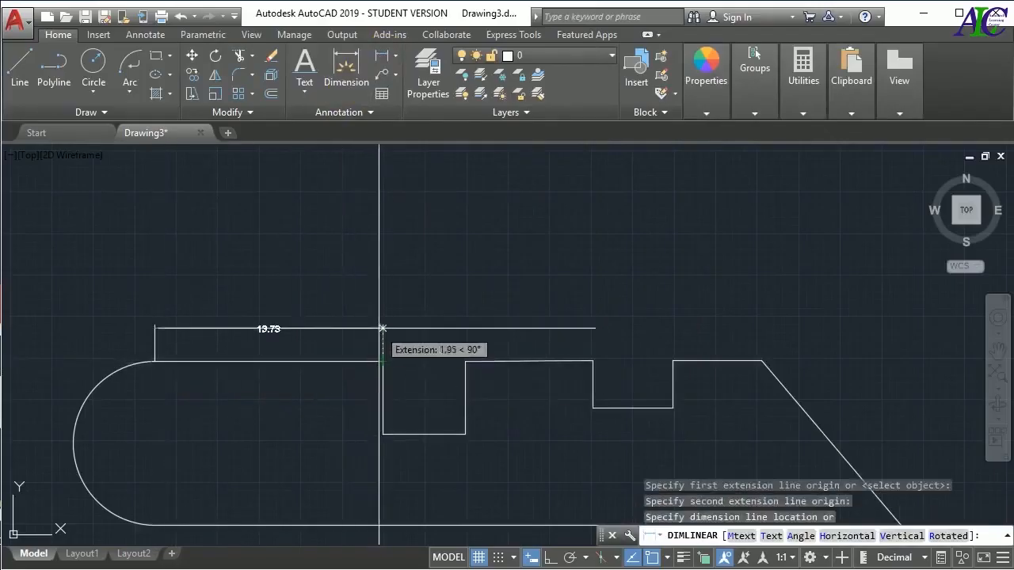
pyautogui.click(381, 328)
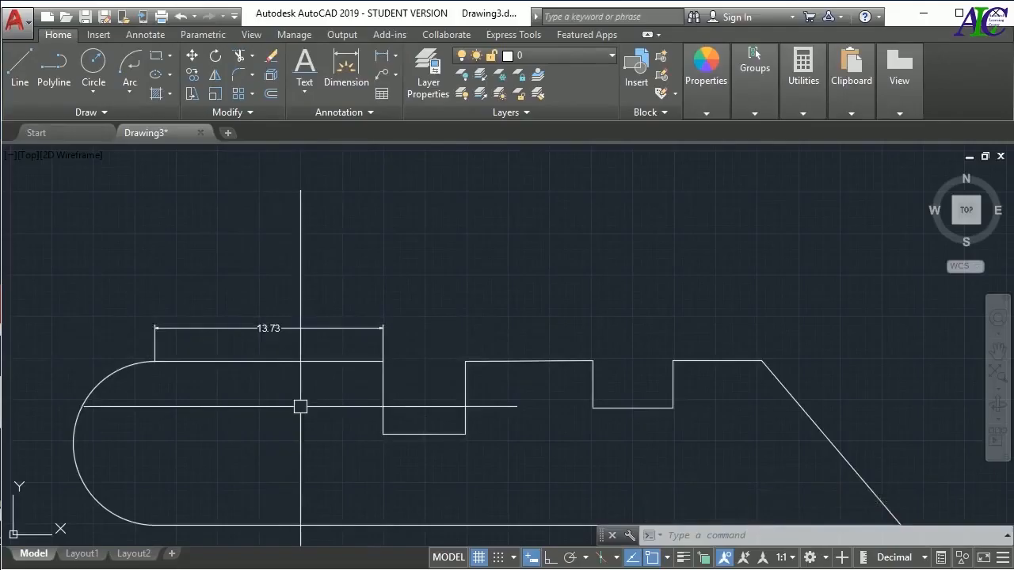
# Add an aligned dimension along the outer side of the profile's slanted edge
pyautogui.click(392, 57)
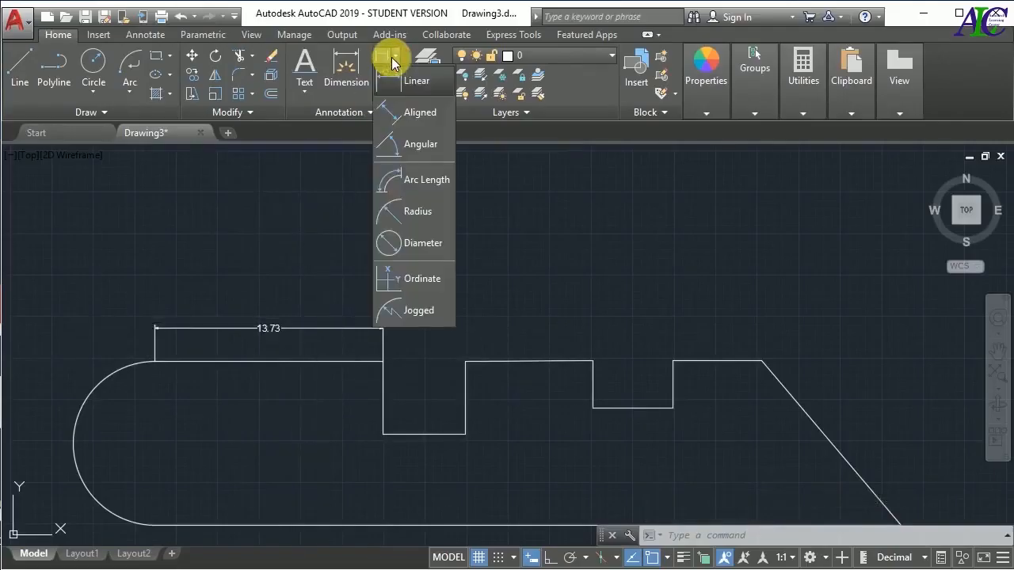
pyautogui.click(405, 115)
pyautogui.scroll(-3, 269, 193)
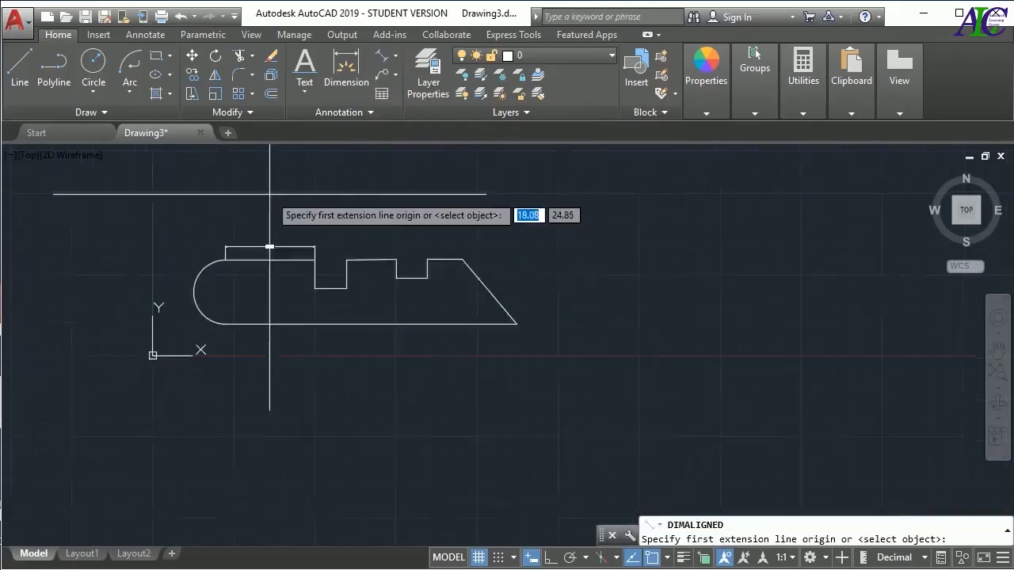
pyautogui.click(516, 323)
pyautogui.click(463, 259)
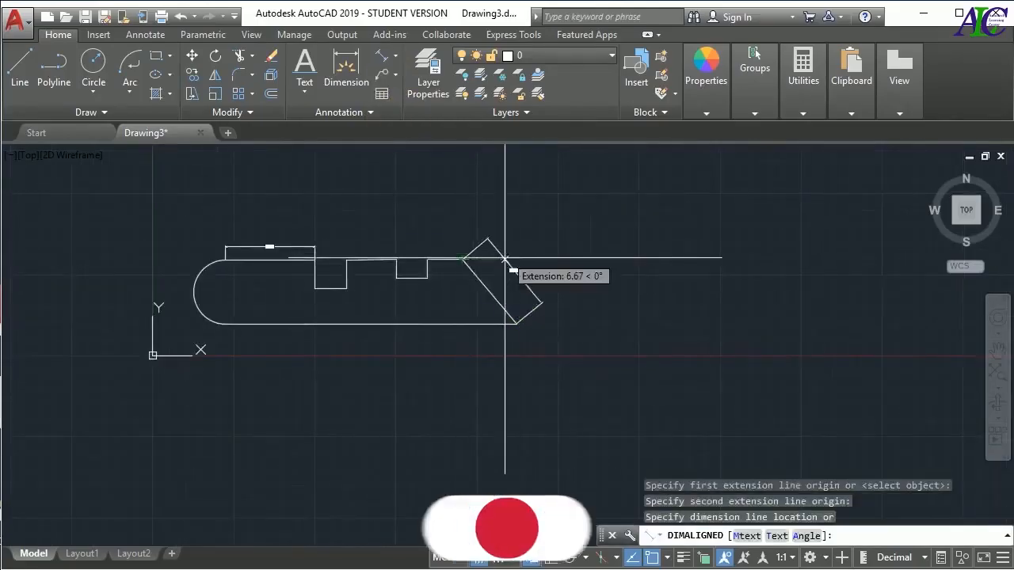
pyautogui.click(503, 260)
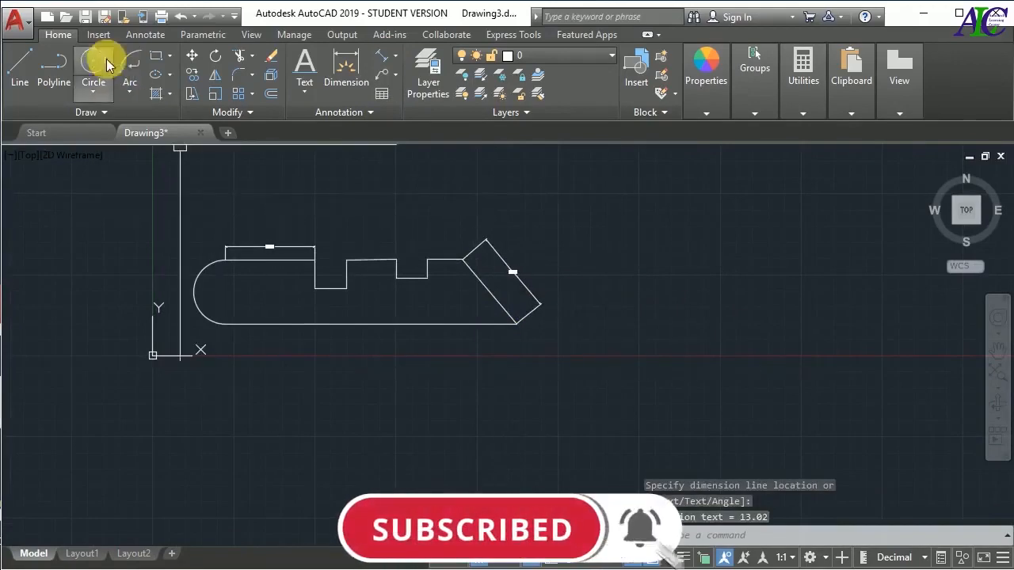
# Try a quick dimension on the straight segment of the profile's lower edge next to the arc
pyautogui.click(145, 34)
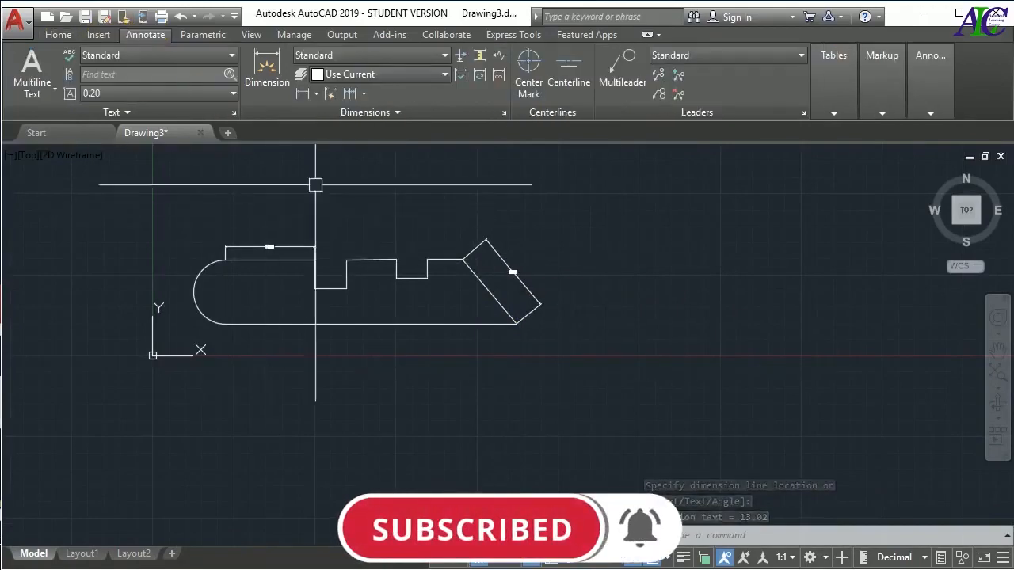
pyautogui.click(331, 95)
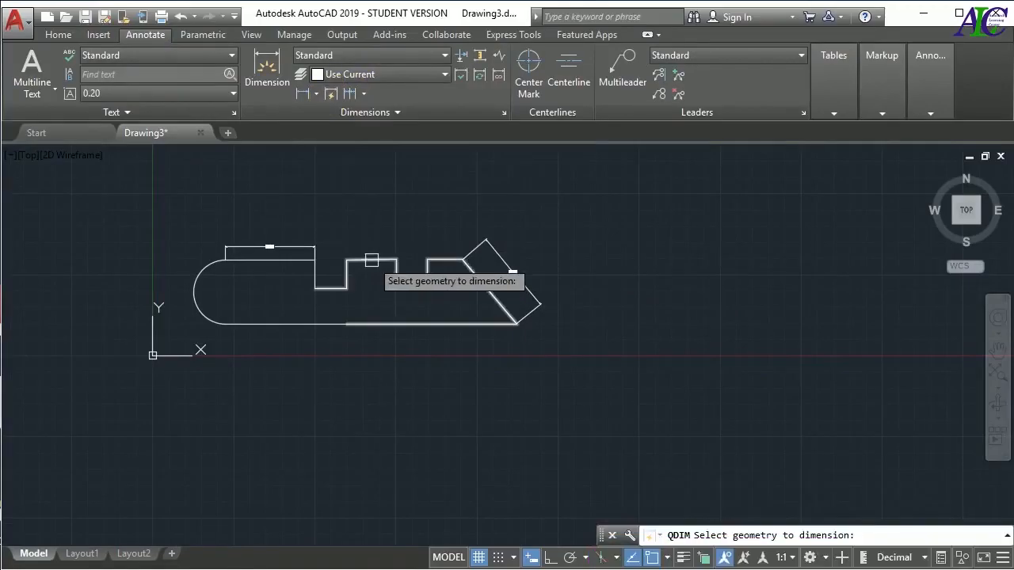
pyautogui.click(295, 324)
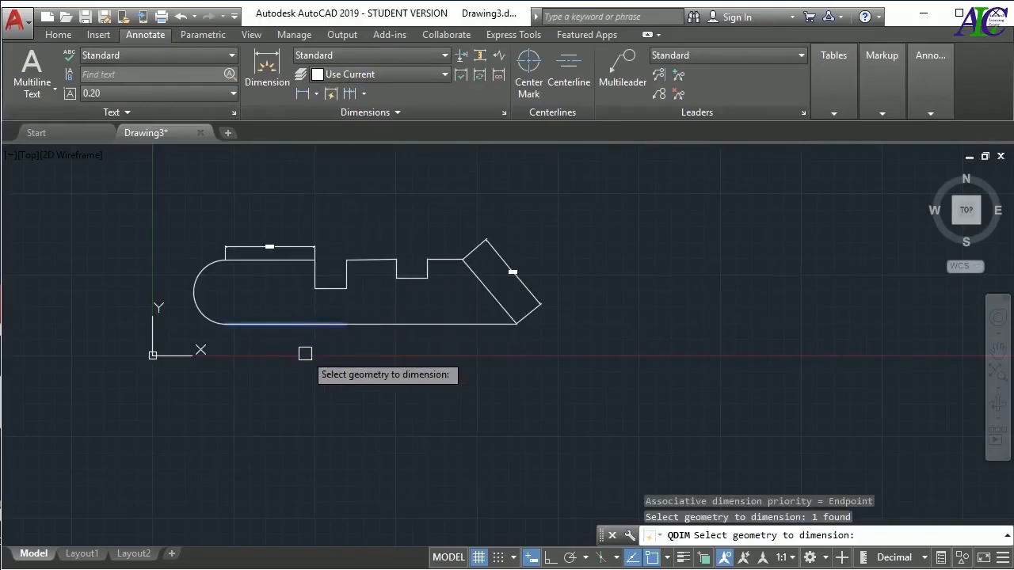
pyautogui.press('Return')
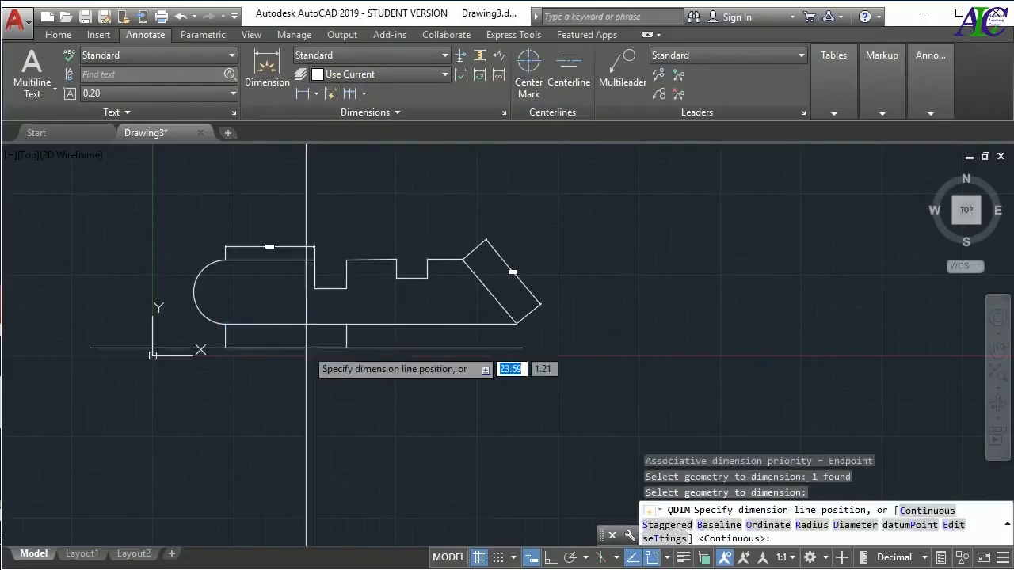
pyautogui.press('Escape')
pyautogui.press('Escape')
pyautogui.press('Escape')
# Chain continued dimensions from the first linear dimension across both notches to the top of the slanted edge
pyautogui.scroll(4, 369, 210)
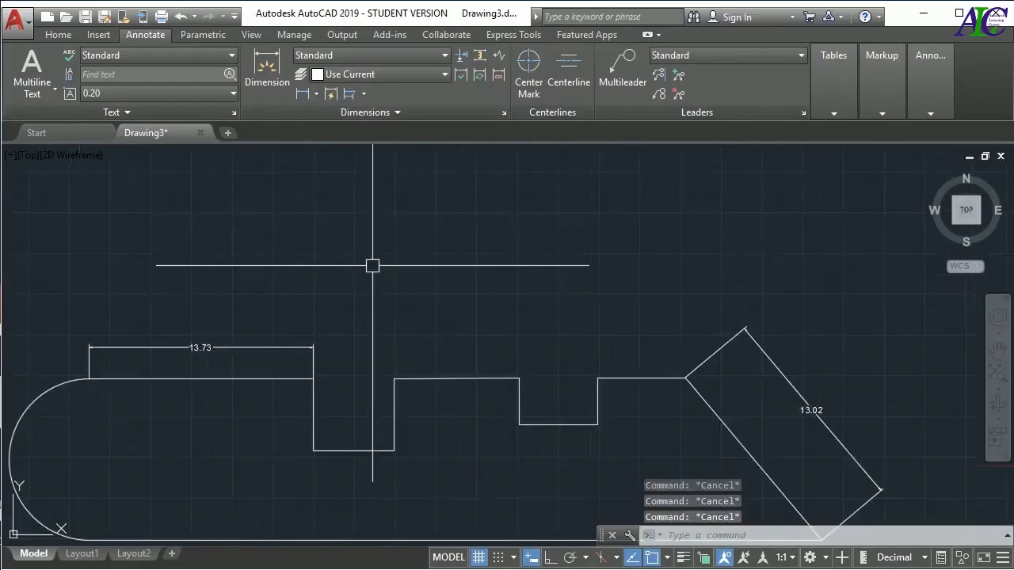
pyautogui.click(364, 95)
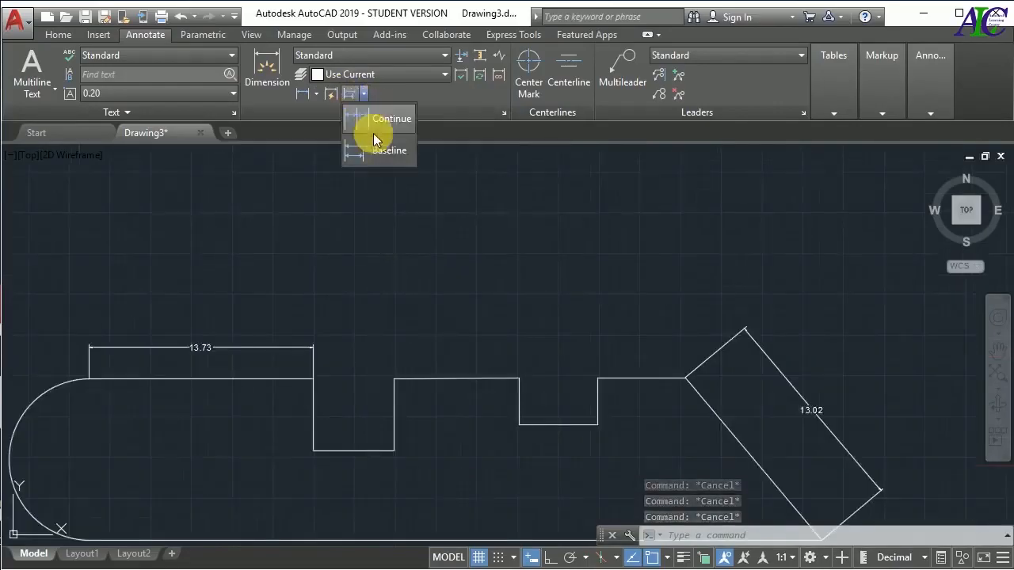
pyautogui.click(382, 119)
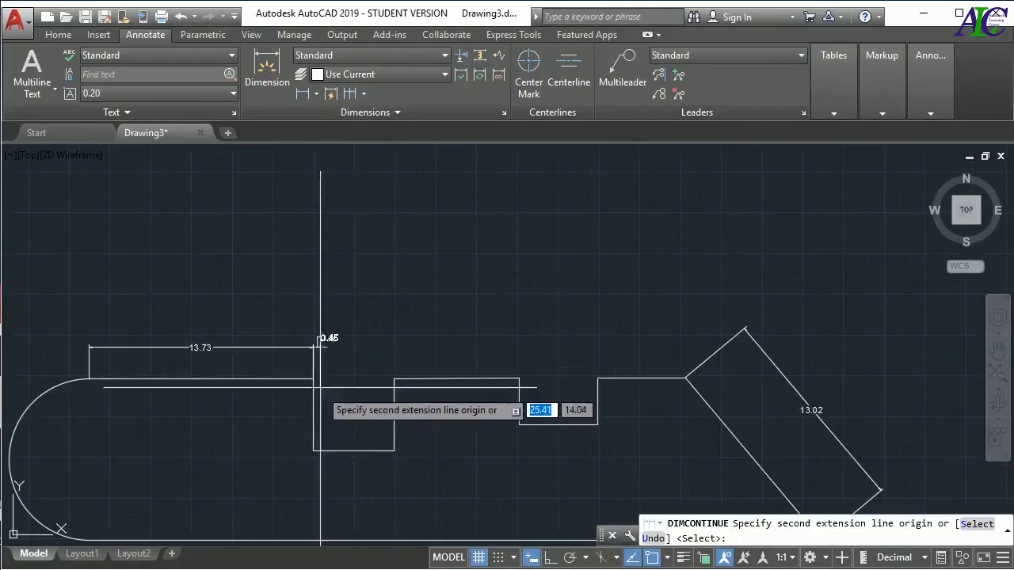
pyautogui.click(393, 378)
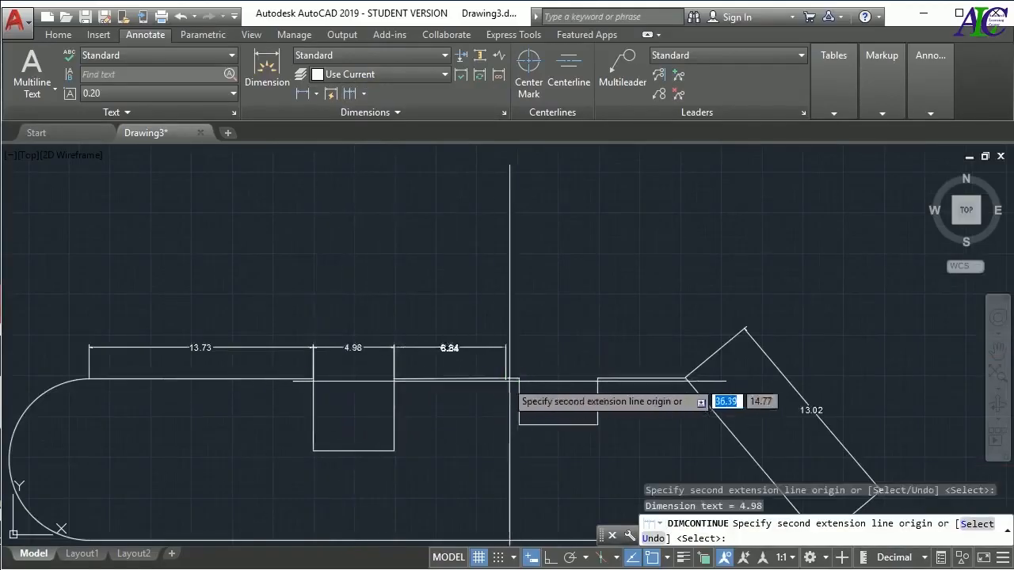
pyautogui.click(518, 379)
pyautogui.click(597, 379)
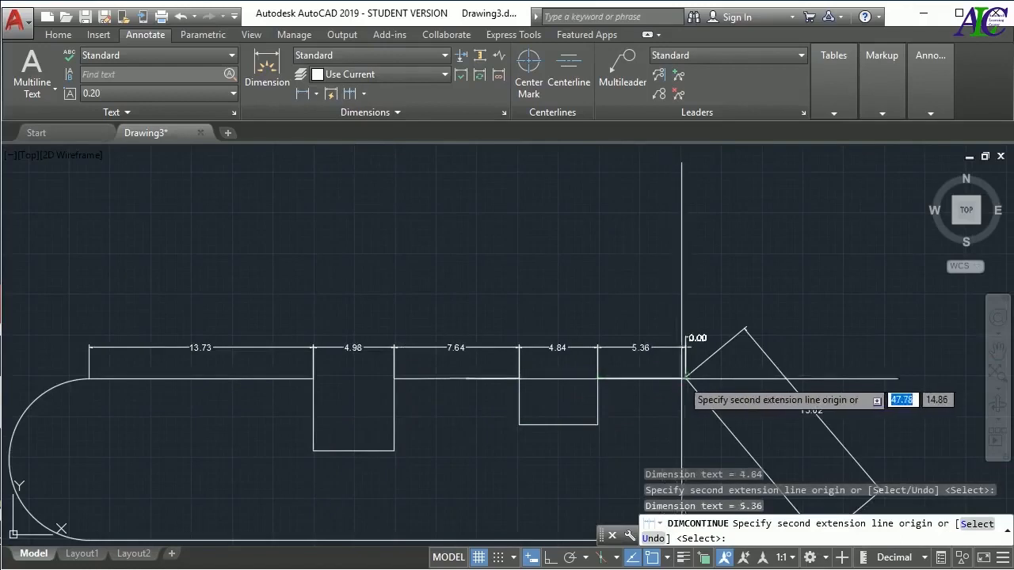
pyautogui.press('Return')
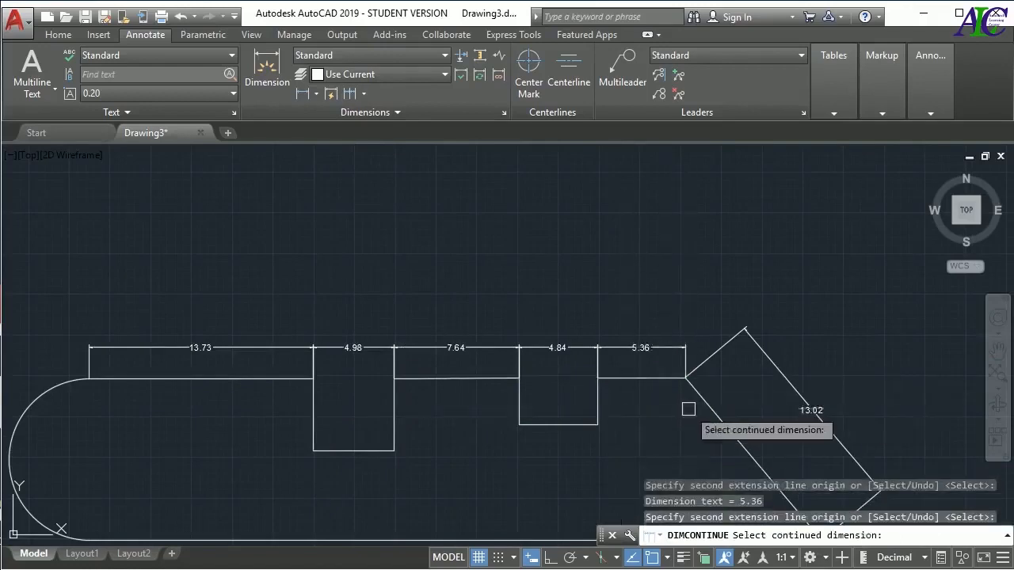
# Leave the Continue command and undo the chain of continued dimensions
pyautogui.hotkey('ctrl', 'z')
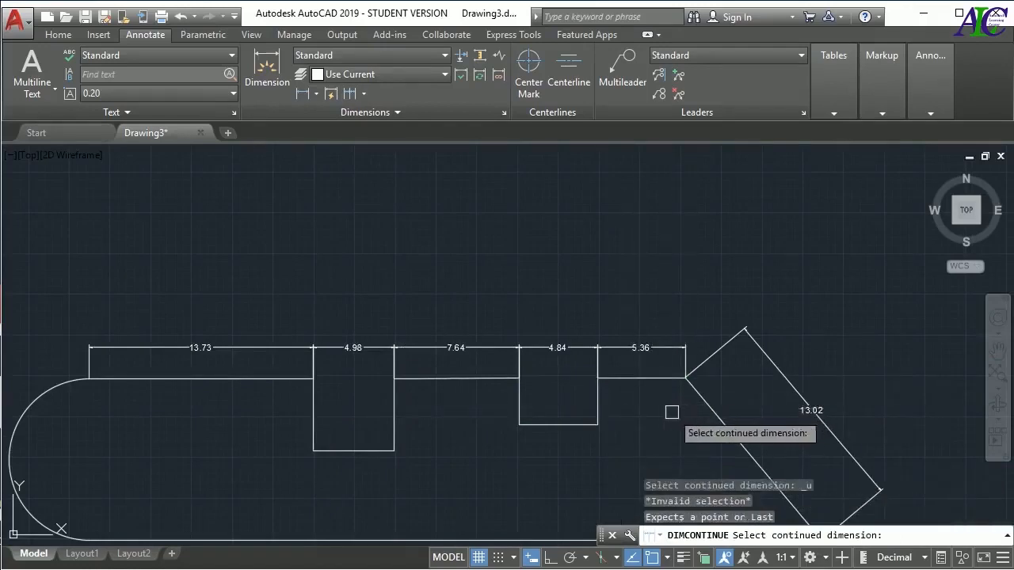
pyautogui.press('Escape')
pyautogui.hotkey('ctrl', 'z')
# Add baseline dimensions from the notch end of the first linear dimension to the remaining upper notch corners and the slanted edge's top
pyautogui.click(366, 99)
pyautogui.click(370, 154)
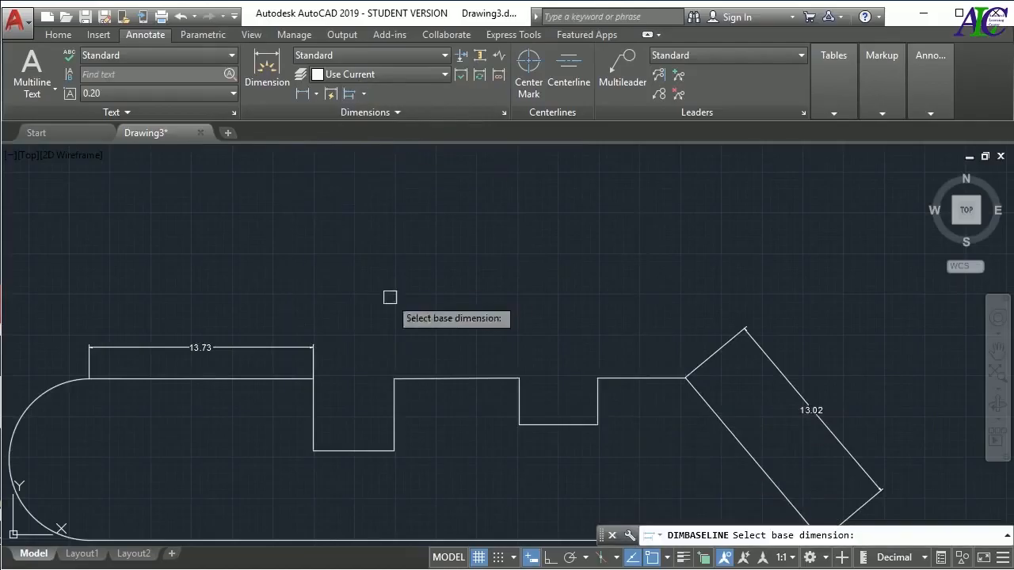
pyautogui.click(311, 346)
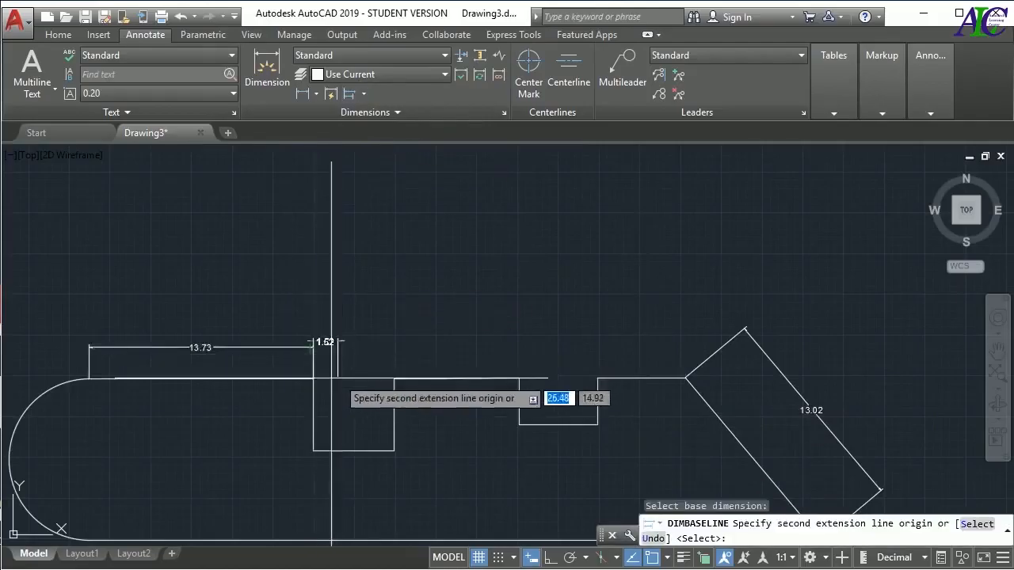
pyautogui.click(394, 381)
pyautogui.click(519, 381)
pyautogui.click(597, 379)
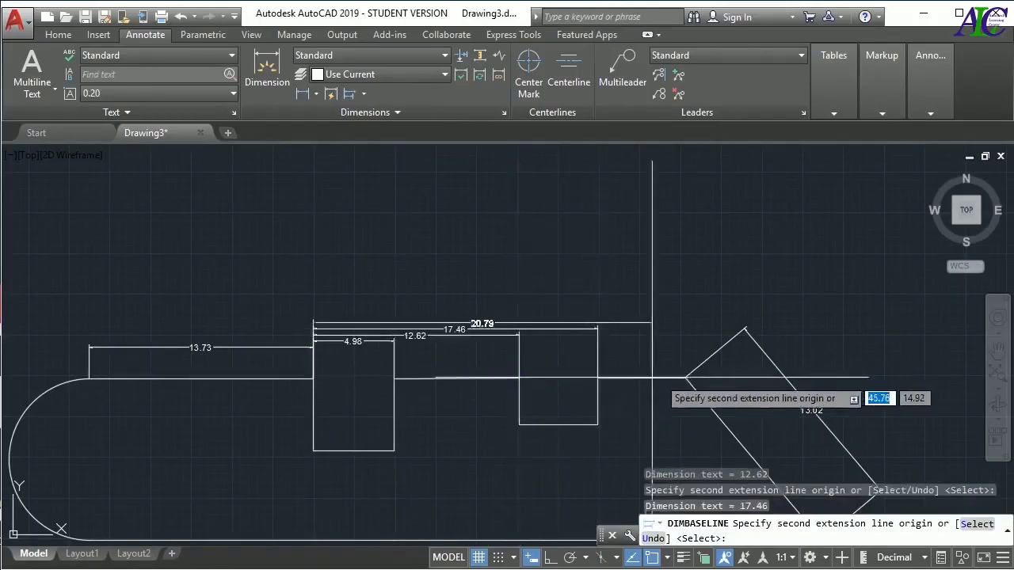
pyautogui.press('Return')
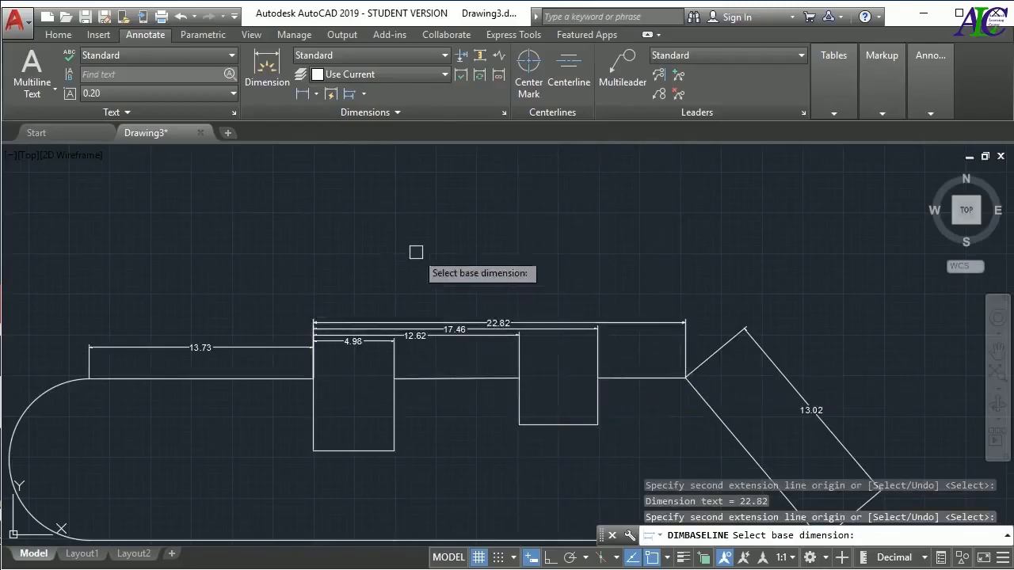
pyautogui.scroll(-2, 389, 235)
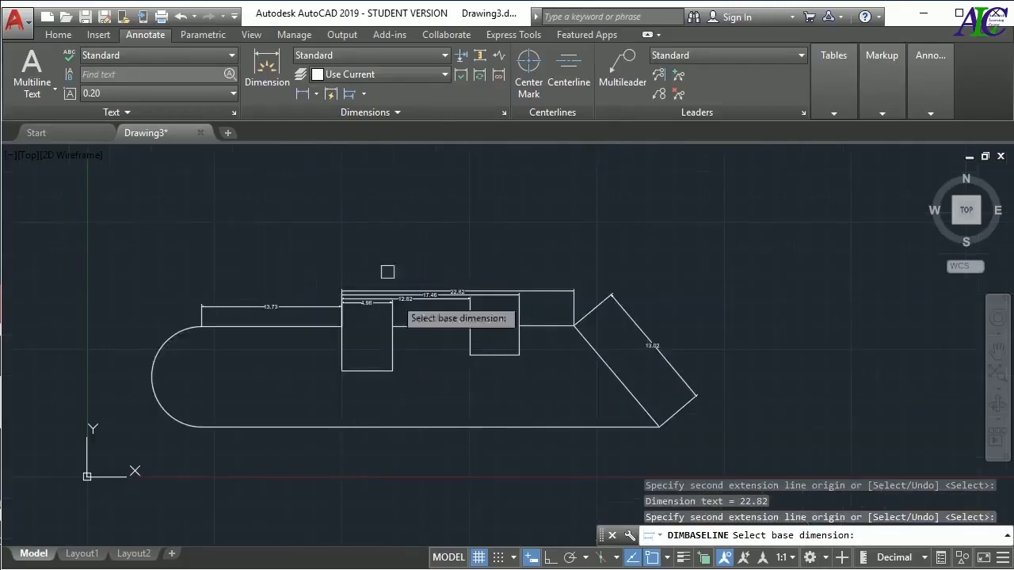
pyautogui.press('Escape')
pyautogui.press('Escape')
pyautogui.press('Escape')
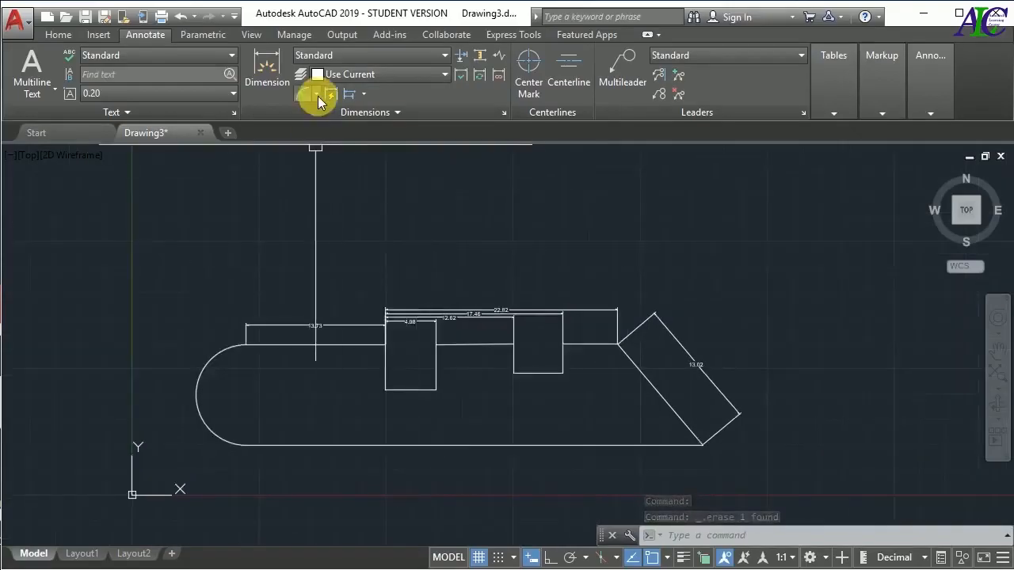
# Add a radius dimension to the profile's end arc, placing its text inside the arc near the centre
pyautogui.click(316, 94)
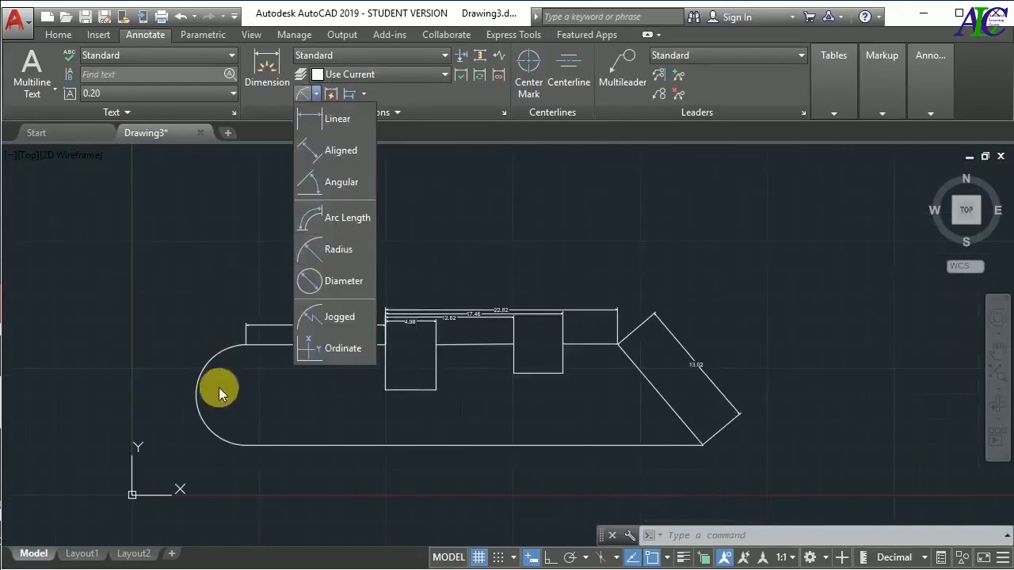
pyautogui.click(338, 251)
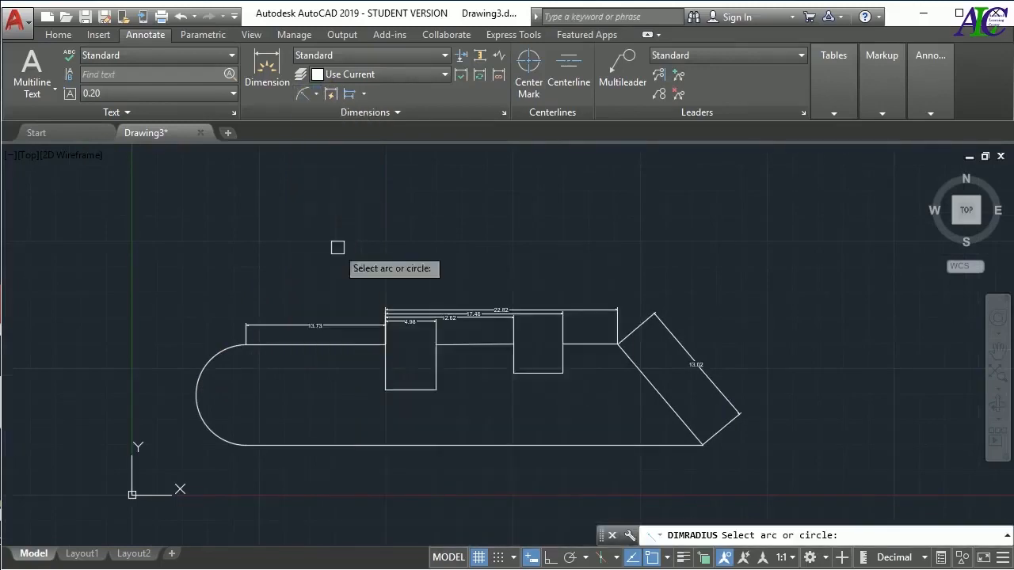
pyautogui.click(205, 374)
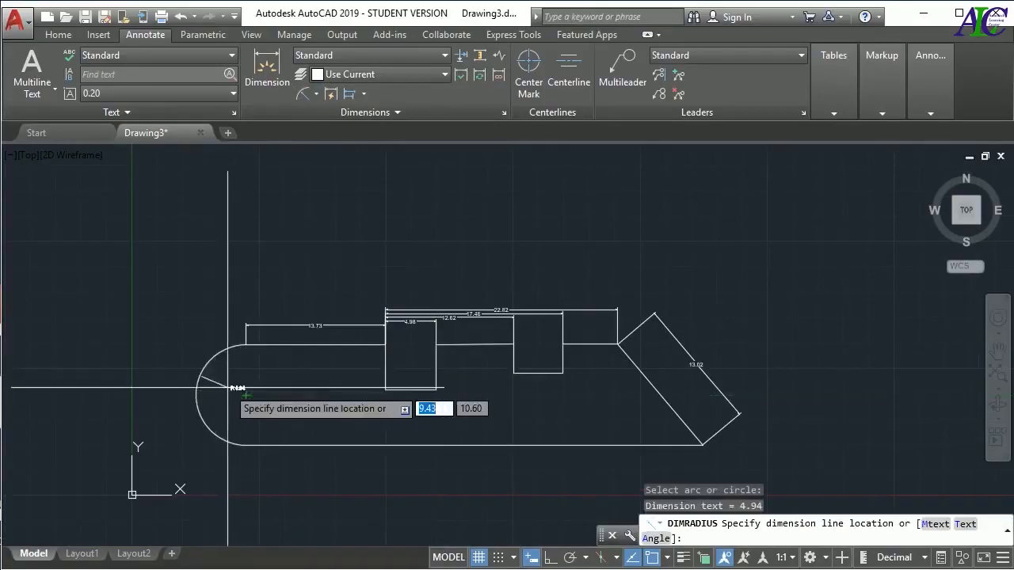
pyautogui.click(228, 388)
pyautogui.scroll(4, 226, 410)
pyautogui.scroll(2, 226, 409)
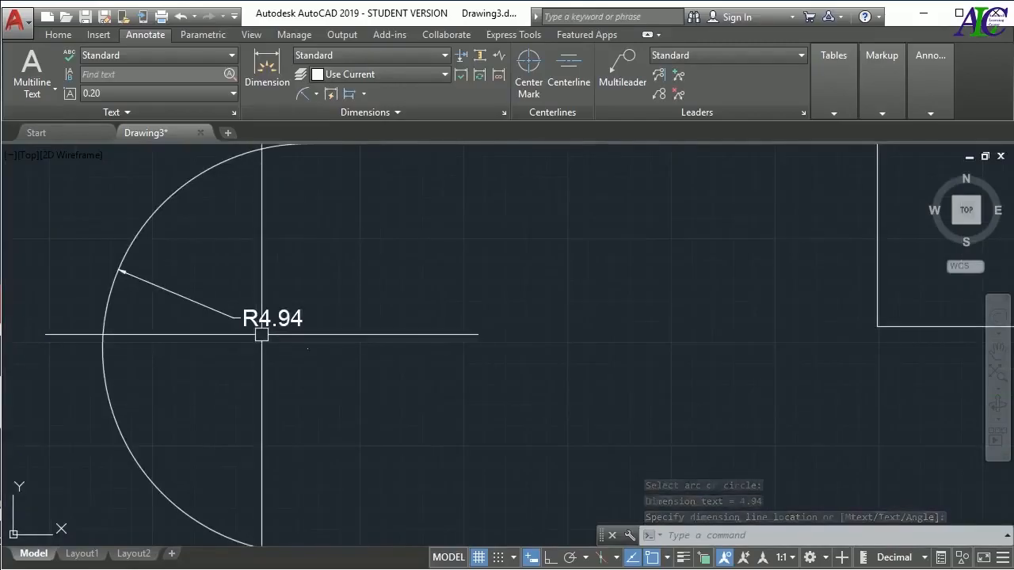
pyautogui.scroll(2, 261, 334)
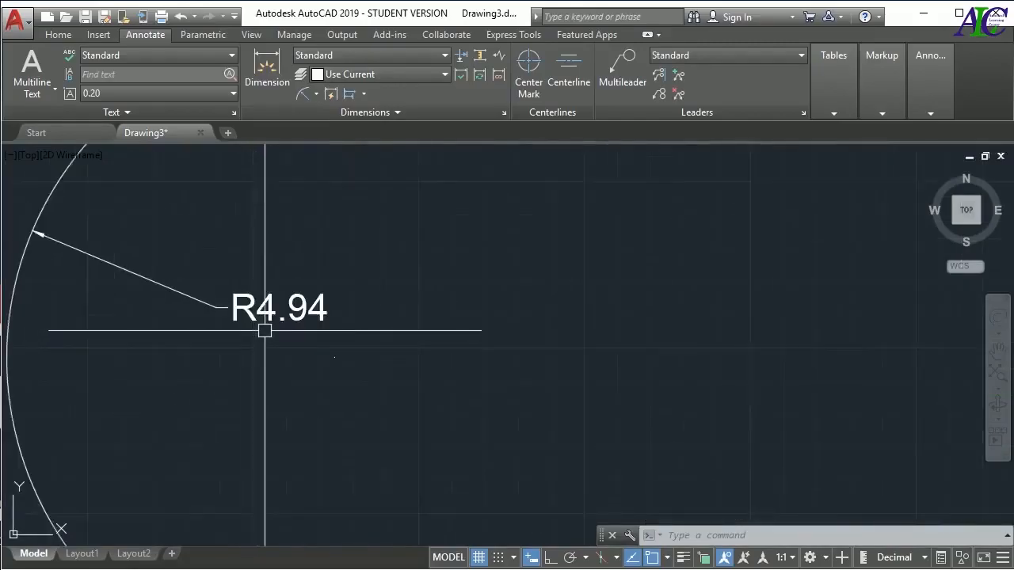
pyautogui.scroll(-5, 290, 383)
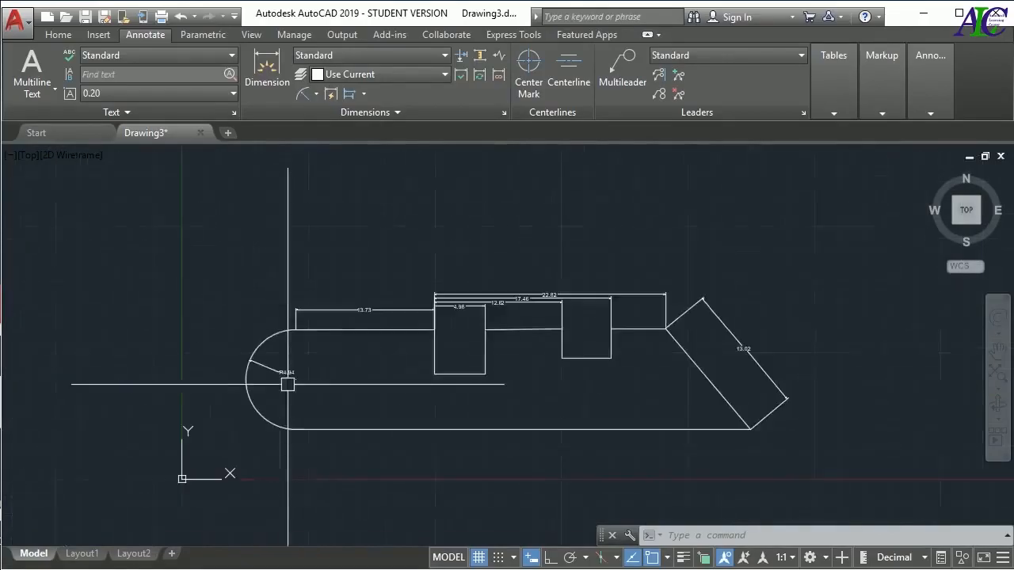
pyautogui.moveTo(450, 396); pyautogui.dragTo(337, 396, button='middle')
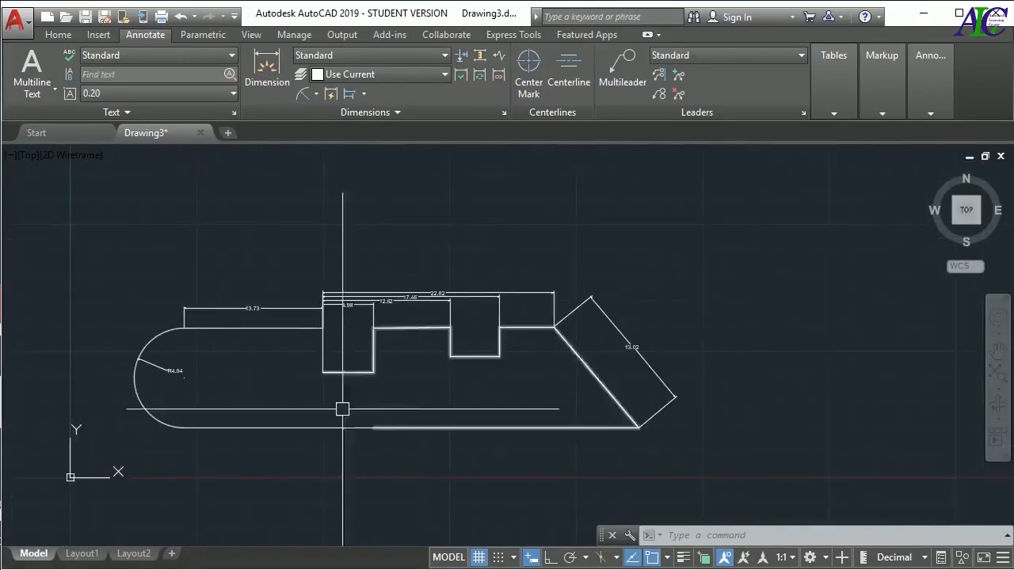
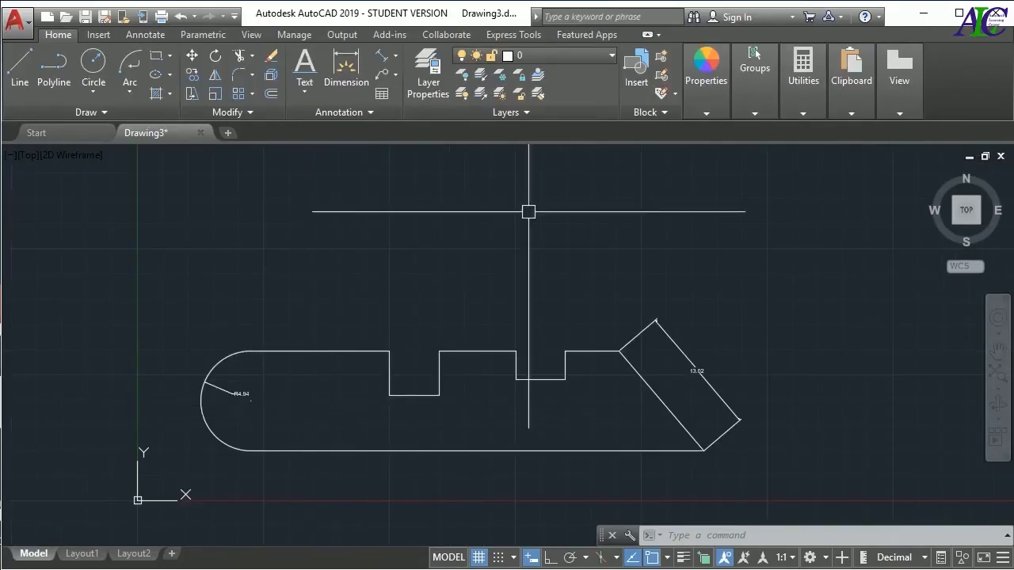
# Create a new layer named Dimension in the layer manager
pyautogui.click(433, 96)
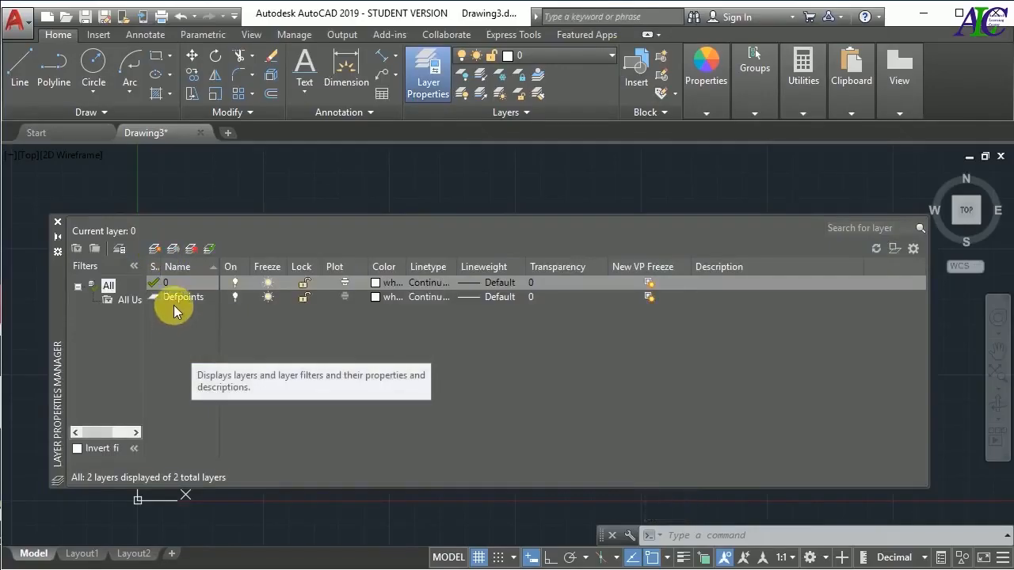
pyautogui.click(155, 249)
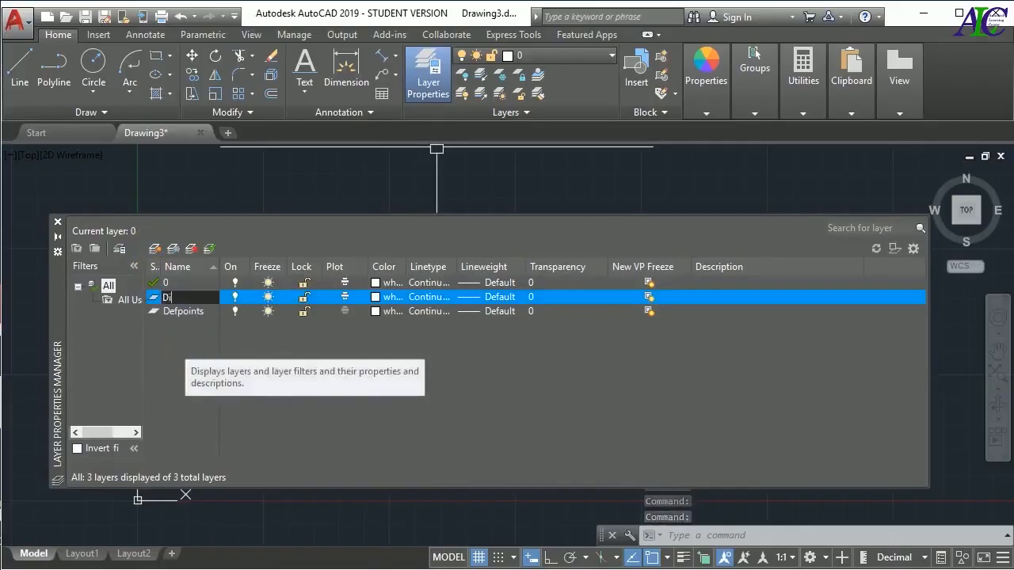
pyautogui.write('ension')
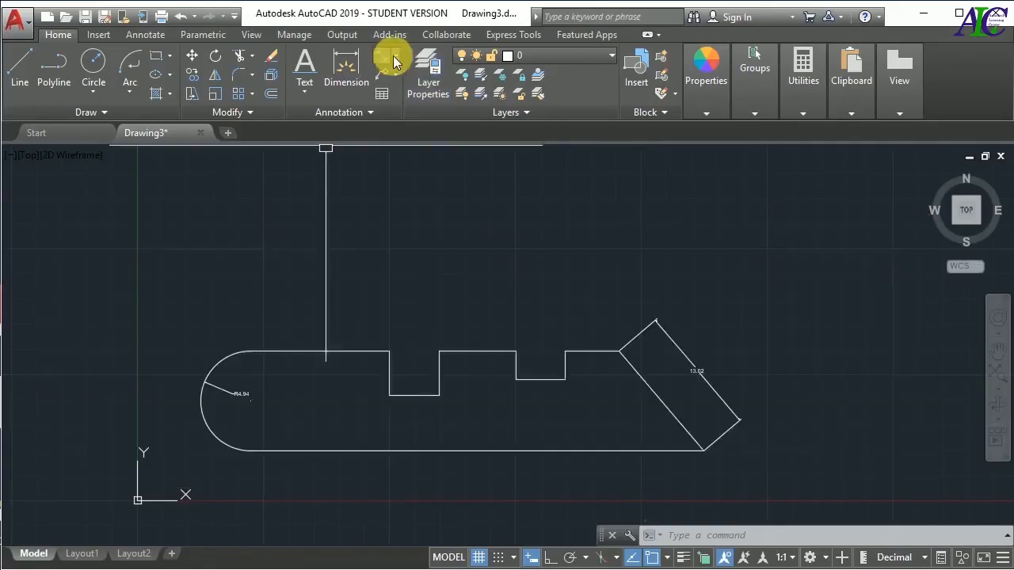
# Add a linear dimension across the opening of the first notch, placed above the profile
pyautogui.click(394, 62)
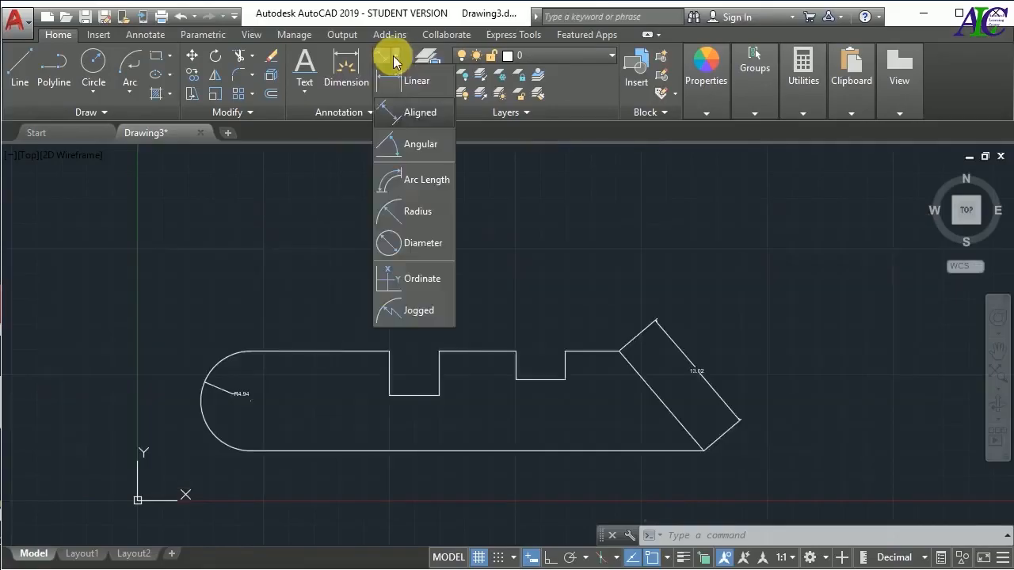
pyautogui.click(398, 77)
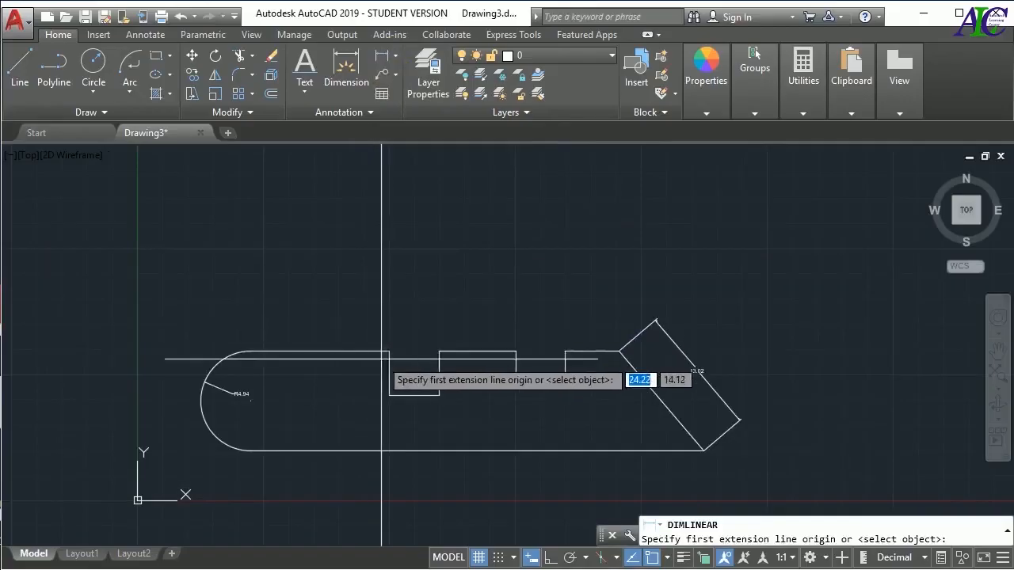
pyautogui.click(389, 351)
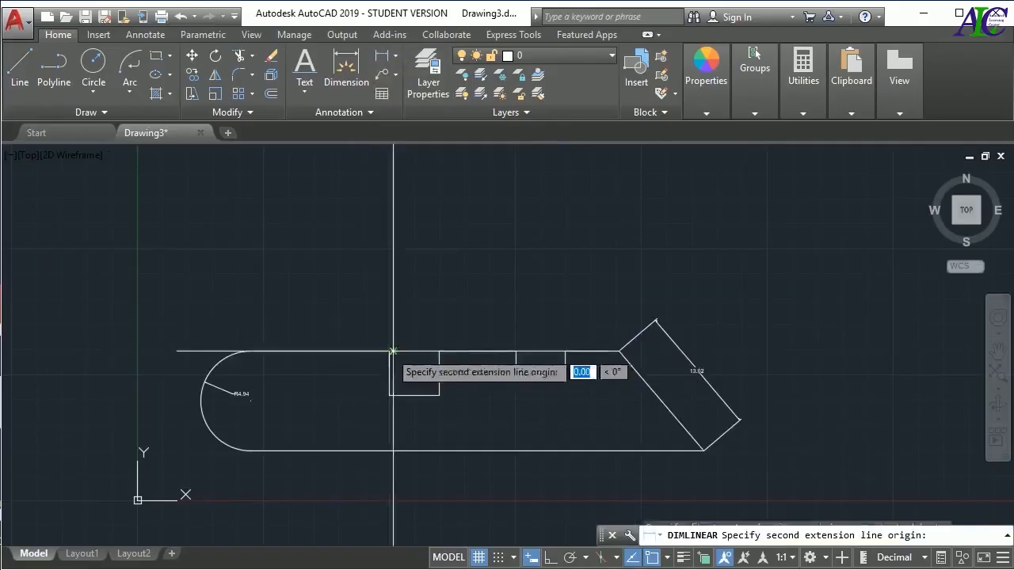
pyautogui.click(439, 351)
pyautogui.click(414, 318)
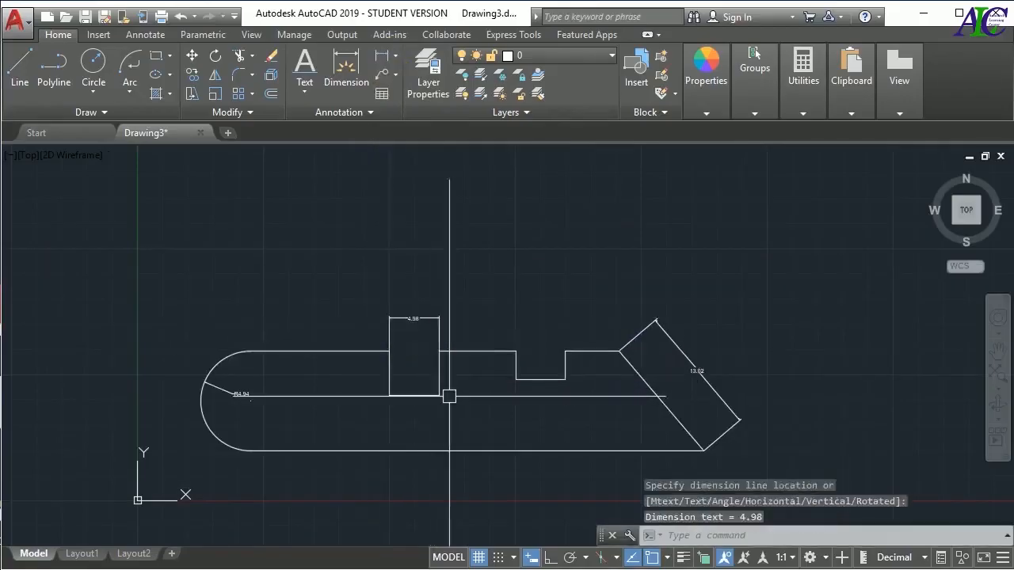
pyautogui.press('Escape')
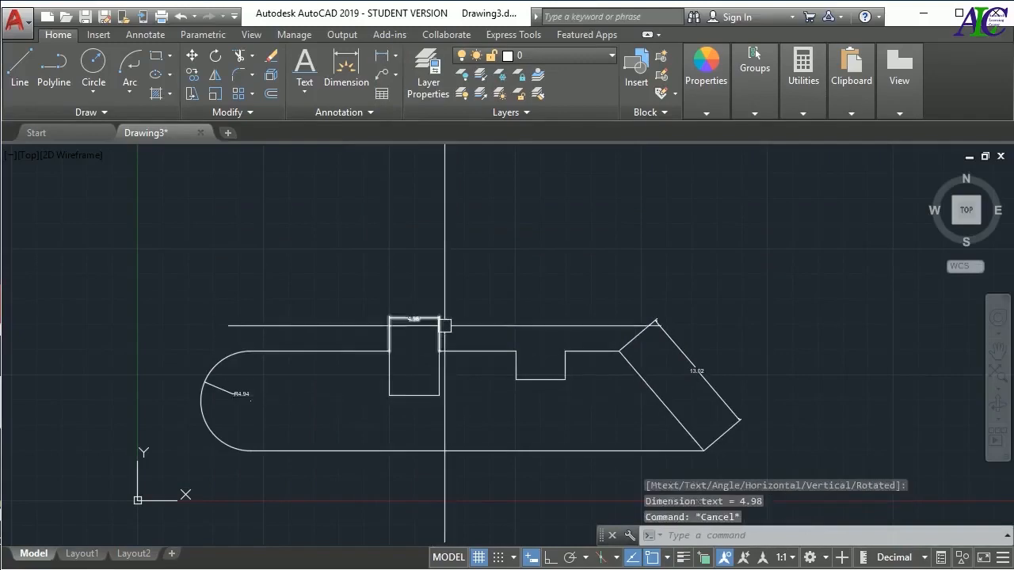
# Check which layer the new notch dimension is on and delete the dimension
pyautogui.click(440, 326)
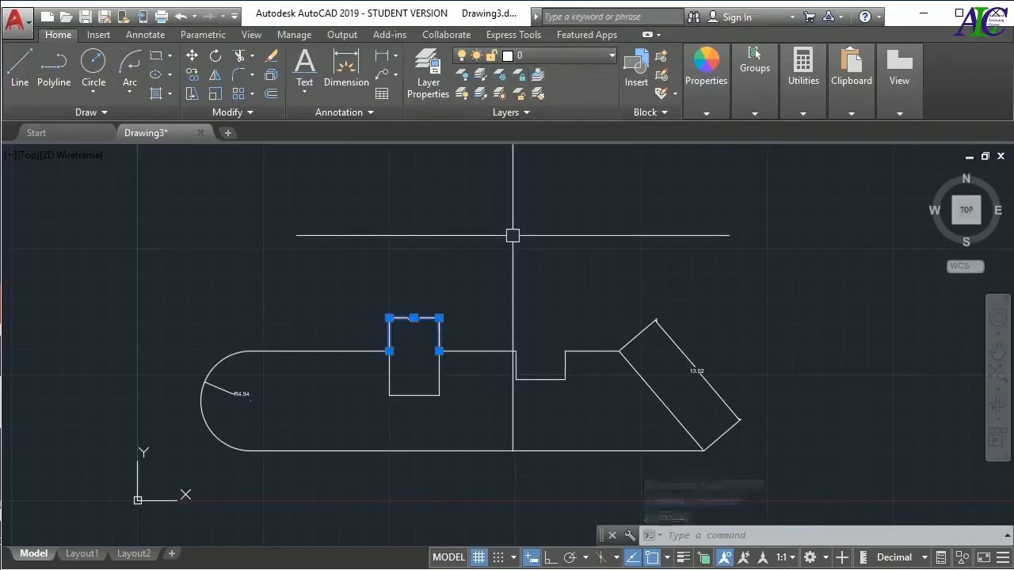
pyautogui.press('Escape')
pyautogui.click(421, 319)
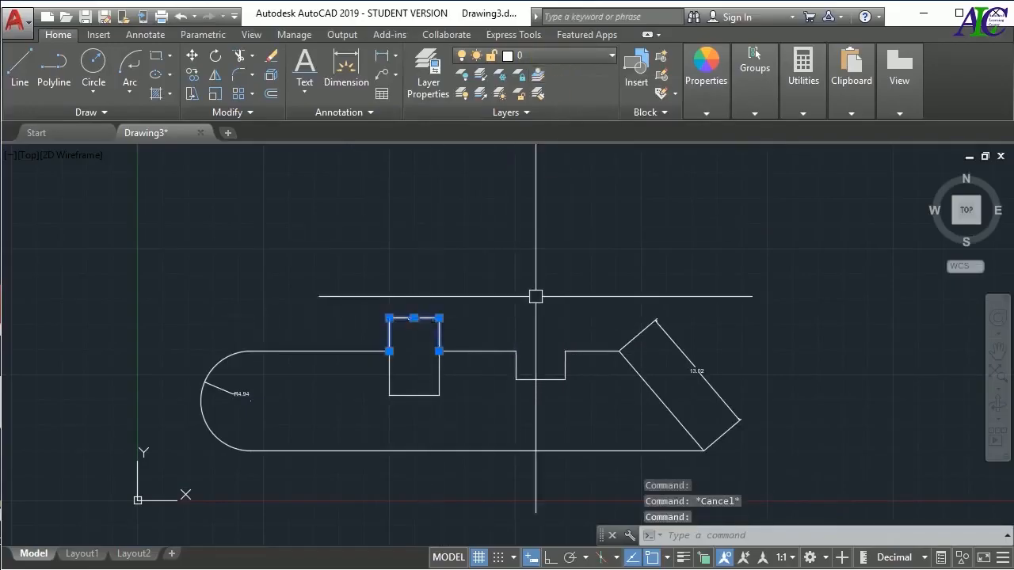
pyautogui.press('Delete')
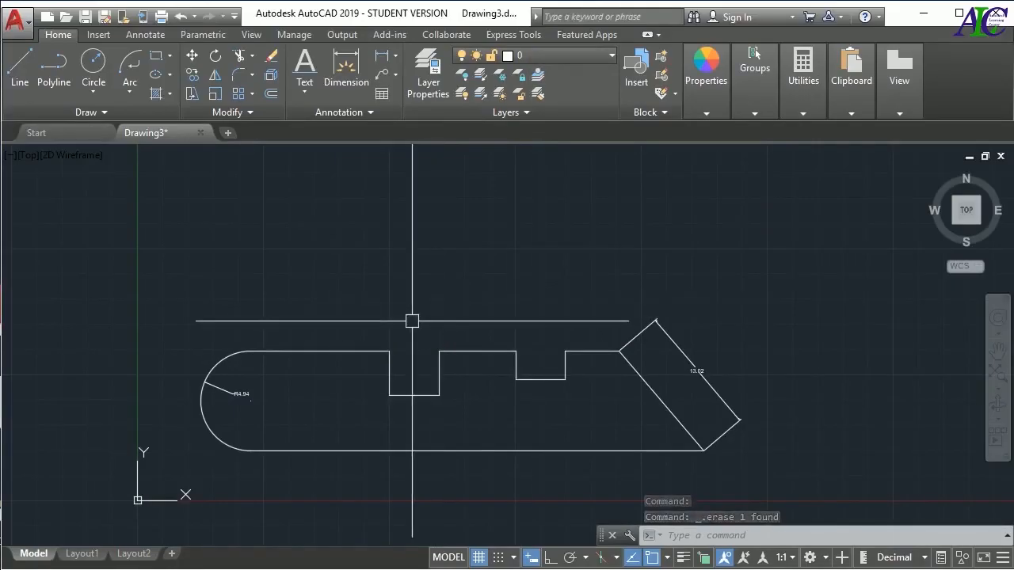
# Set the DIMLAYER variable to dimension so new dimensions go on that layer
pyautogui.click(582, 58)
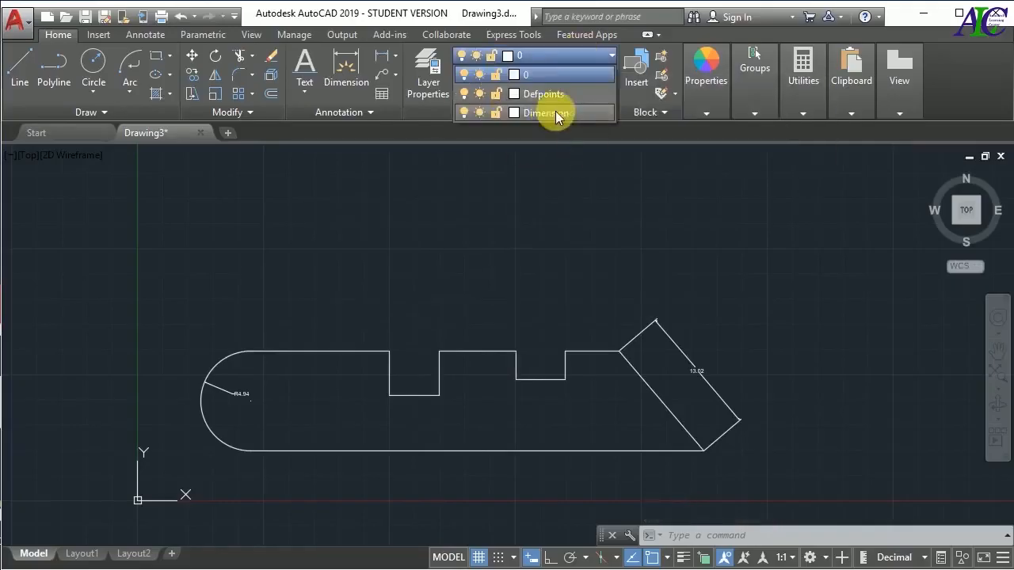
pyautogui.click(517, 271)
pyautogui.press('Escape')
pyautogui.press('Escape')
pyautogui.press('Escape')
pyautogui.write('D')
pyautogui.write('IML')
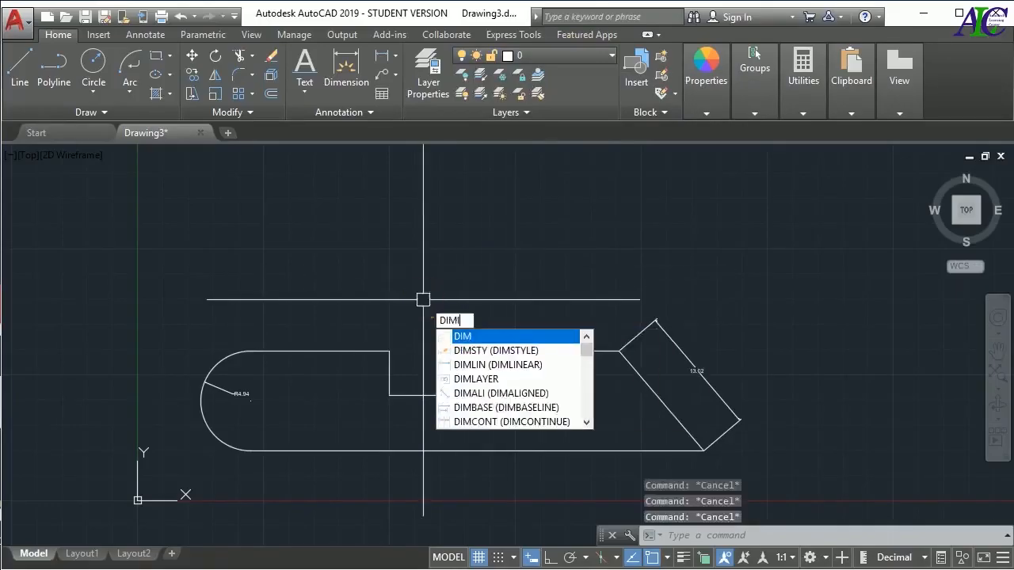
pyautogui.write('A')
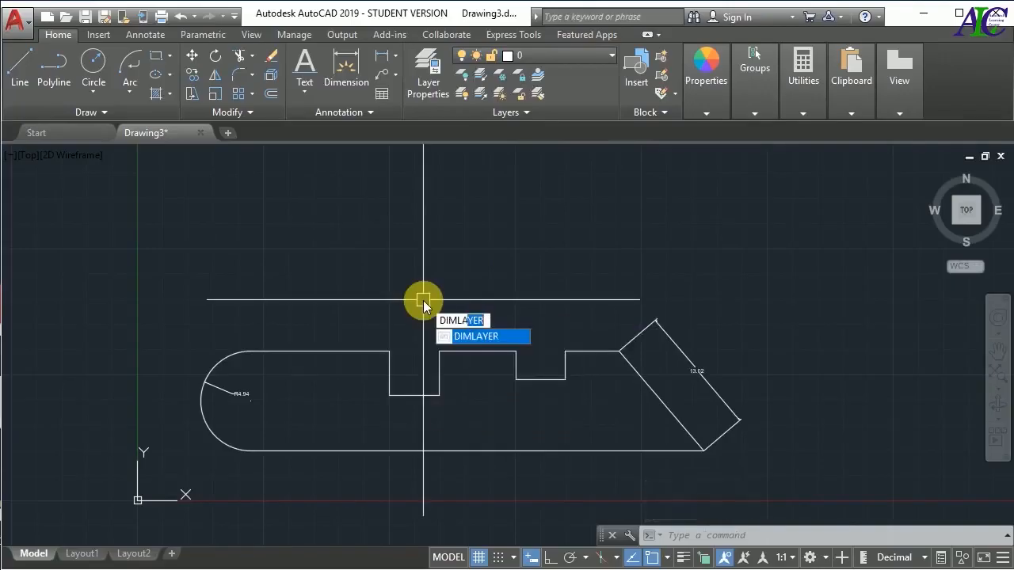
pyautogui.press('Return')
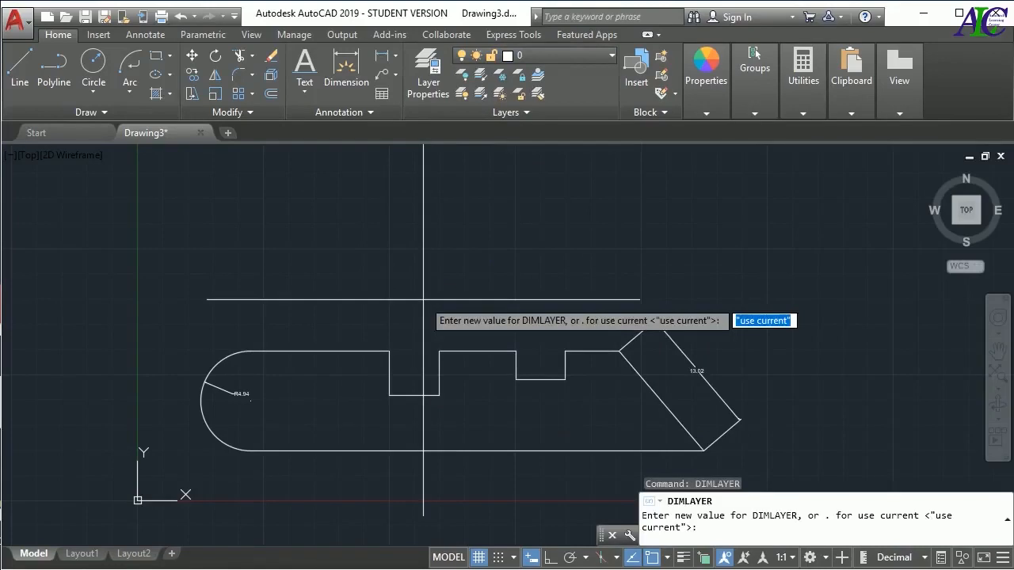
pyautogui.write('dimension')
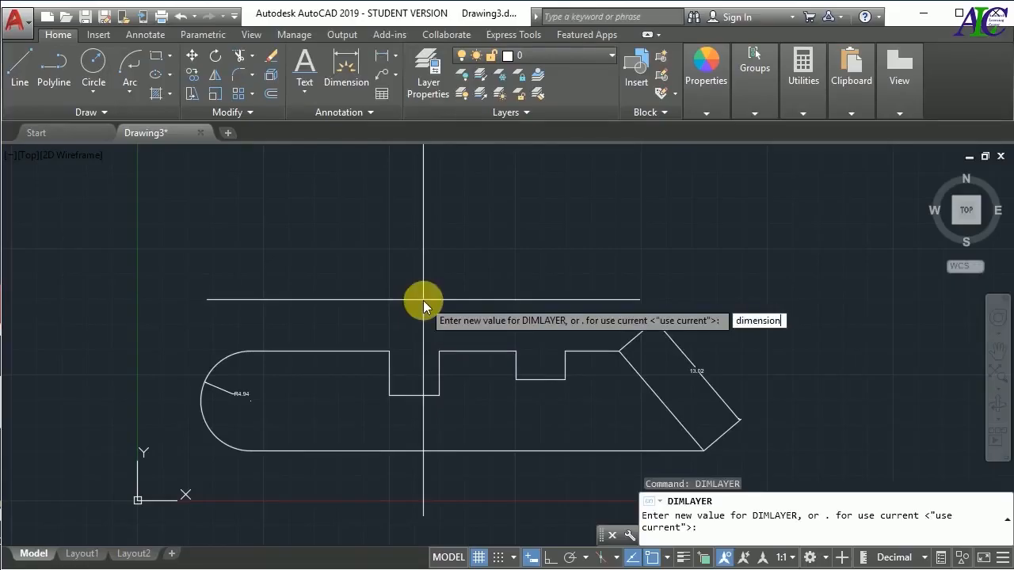
pyautogui.press('Return')
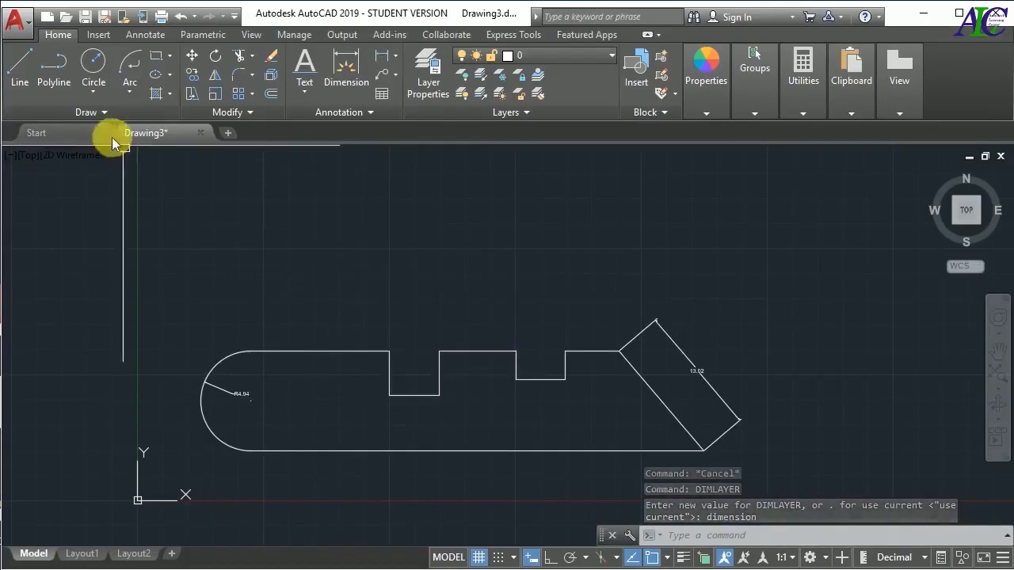
# Add a linear dimension across the first notch's upper corners, placed just above the profile
pyautogui.click(381, 55)
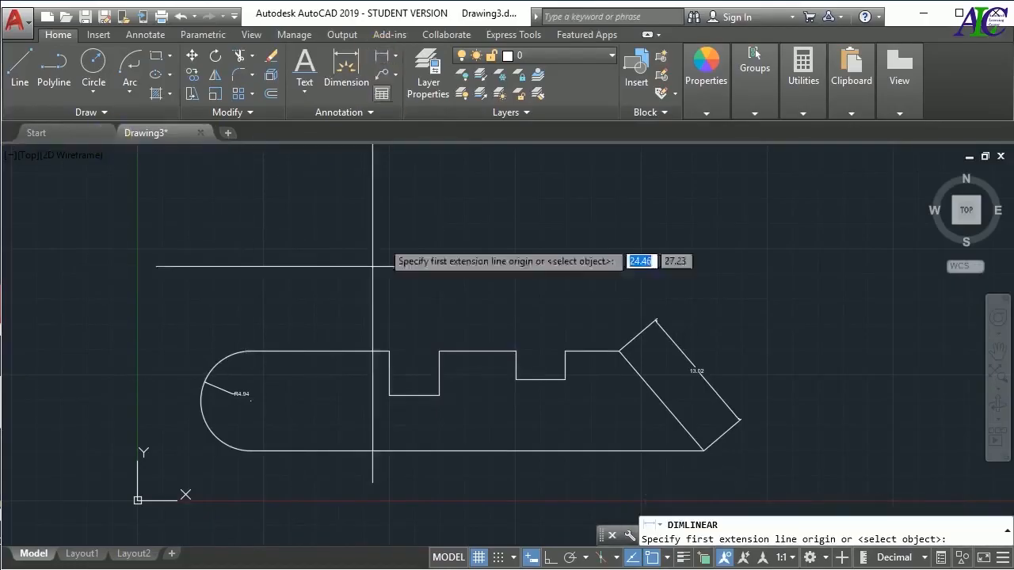
pyautogui.click(389, 351)
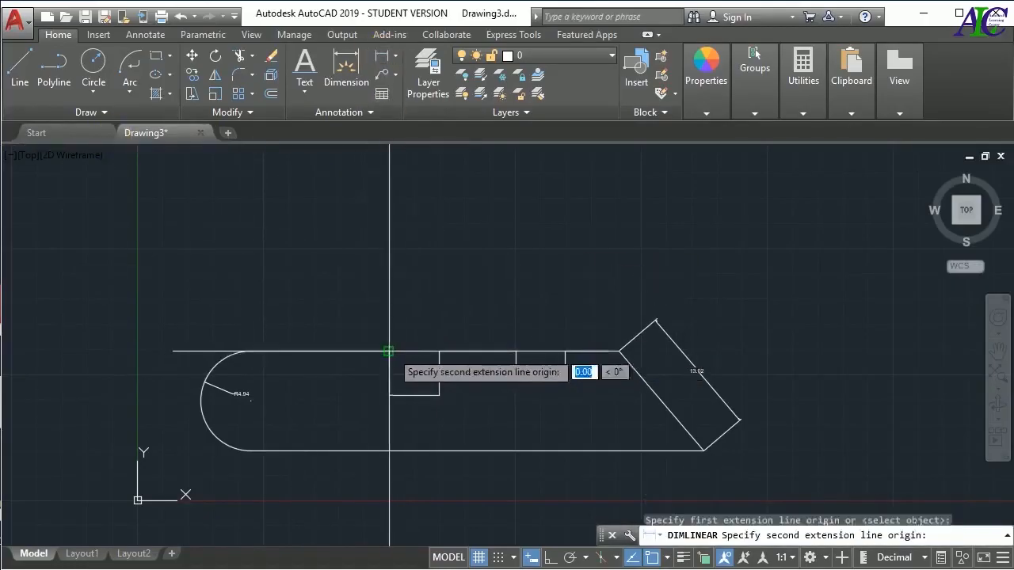
pyautogui.click(439, 351)
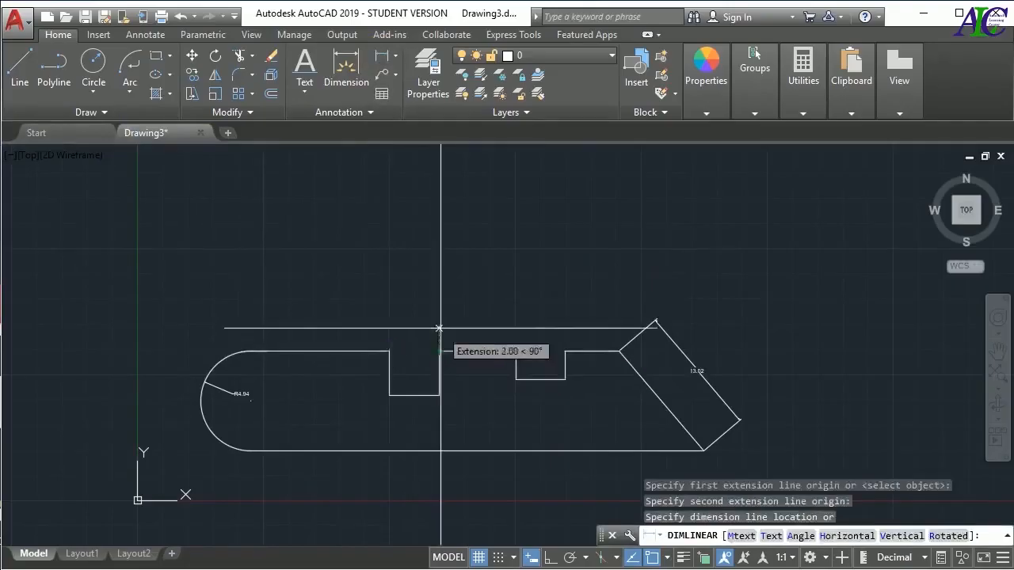
pyautogui.click(438, 328)
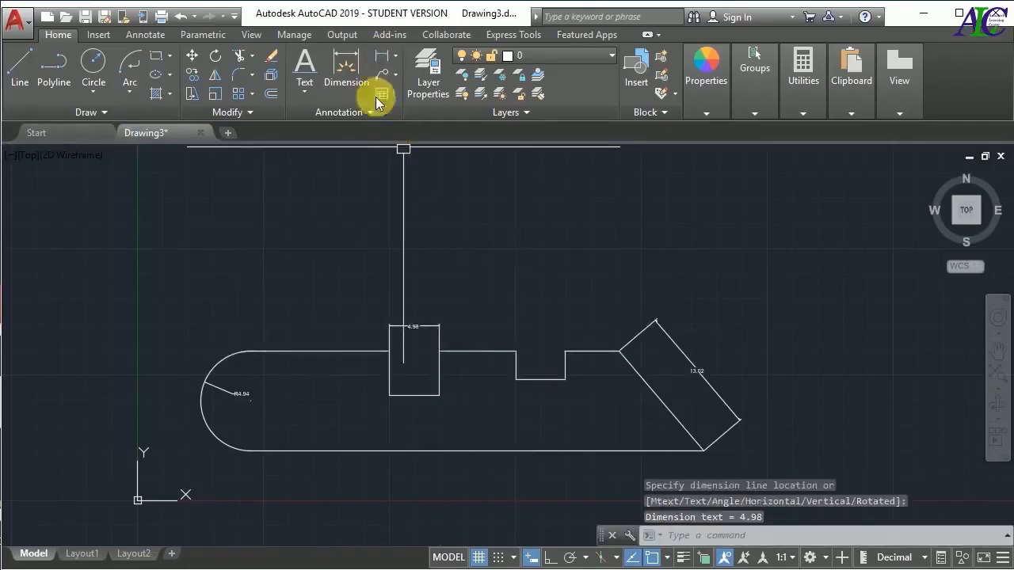
# Add a linear dimension across the second notch's upper corners, placed just above the profile
pyautogui.click(379, 62)
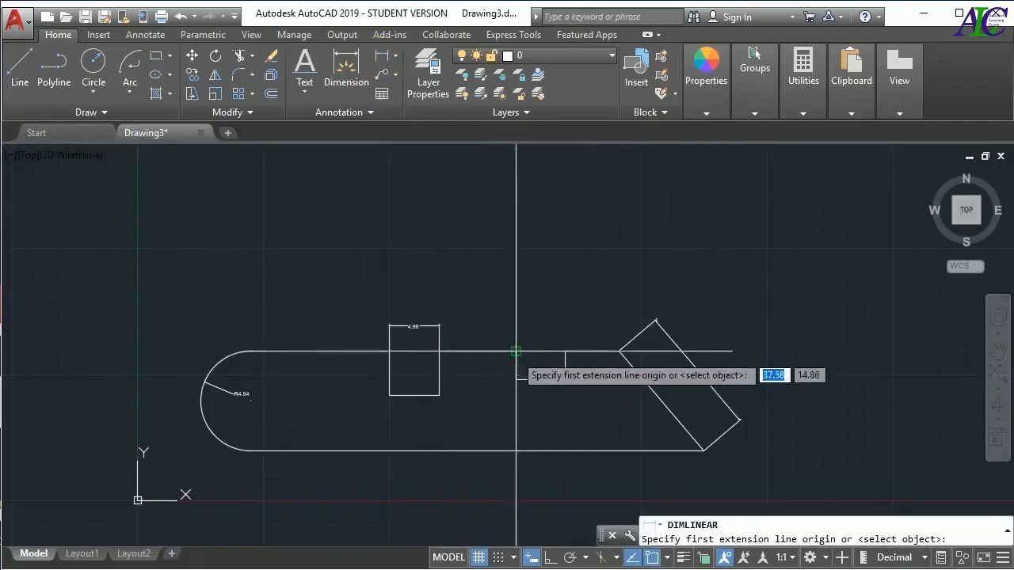
pyautogui.click(515, 351)
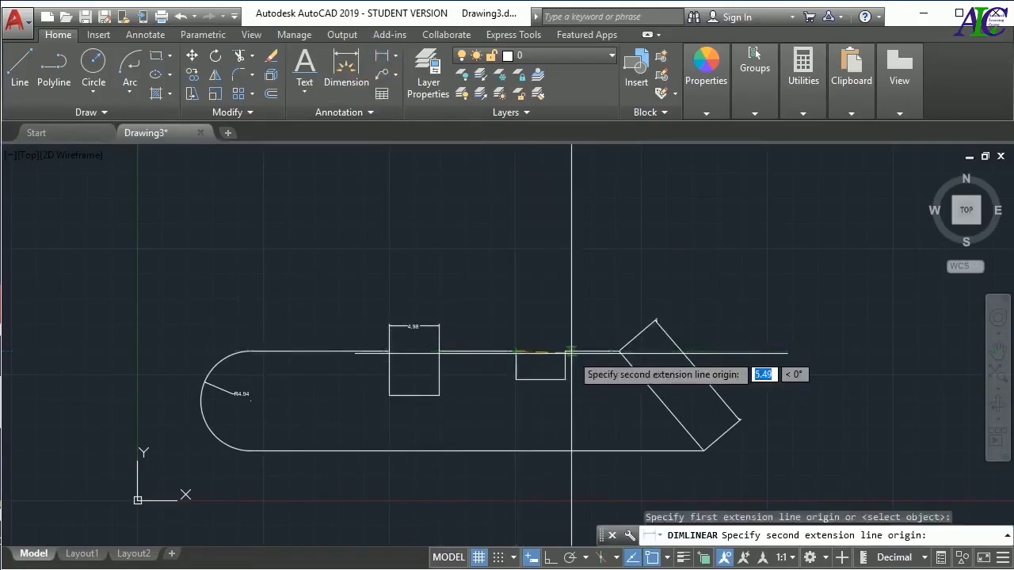
pyautogui.click(564, 351)
pyautogui.click(564, 323)
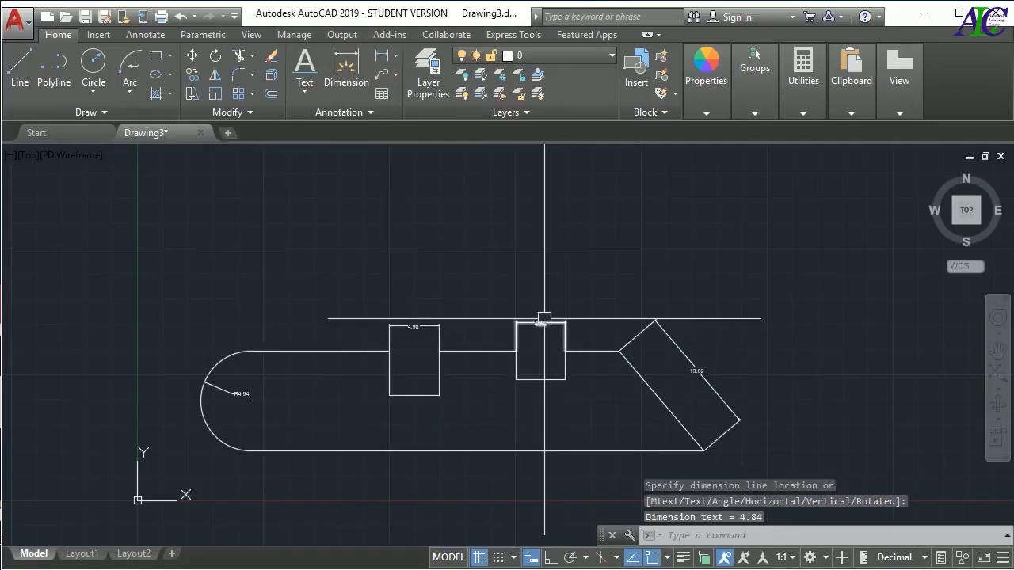
# Check the layer assigned to the two notch dimensions by selecting them, leaving nothing selected
pyautogui.click(547, 319)
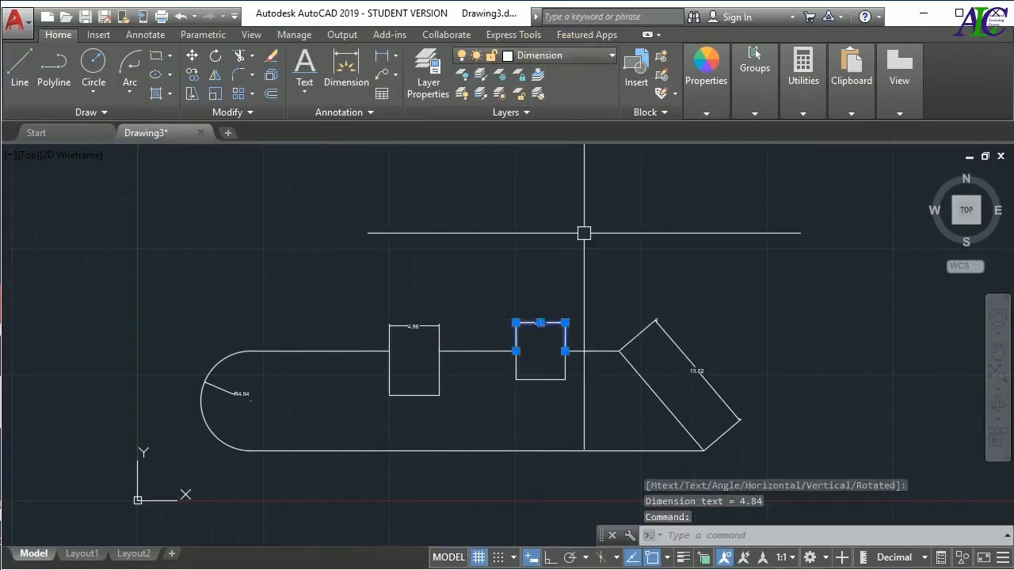
pyautogui.press('Escape')
pyautogui.click(658, 323)
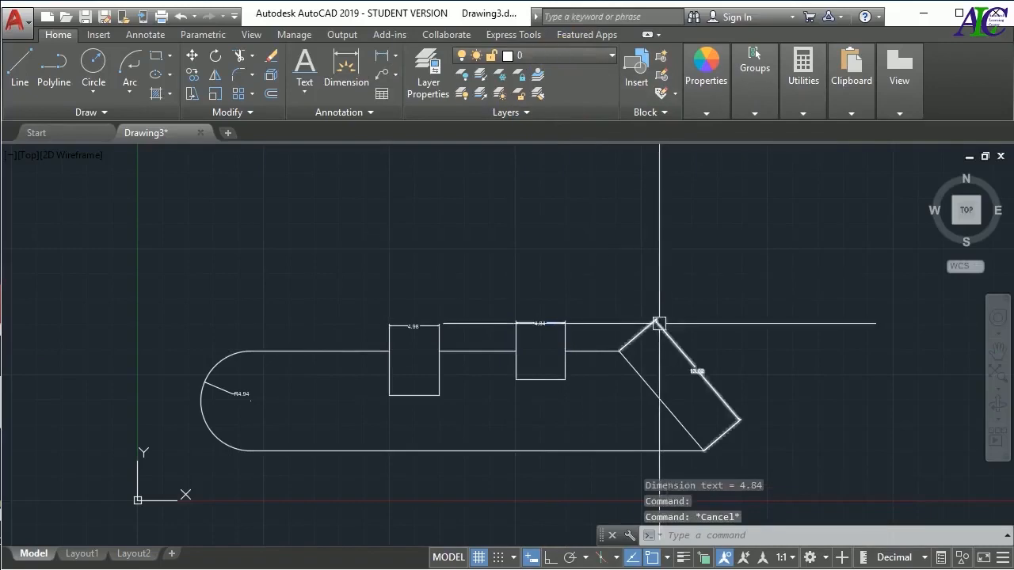
pyautogui.press('Escape')
pyautogui.click(407, 325)
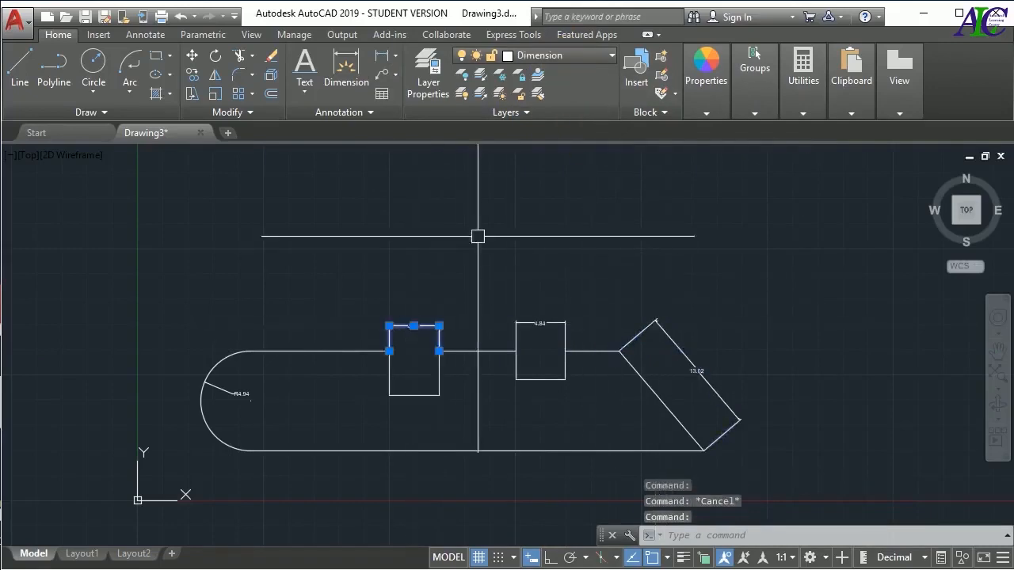
pyautogui.press('Escape')
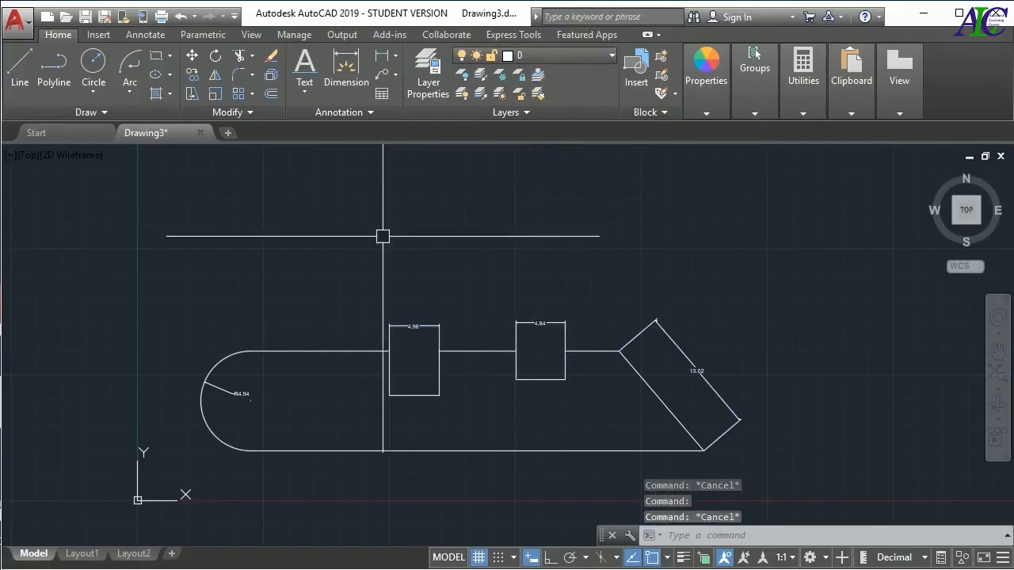
# Draw connected lines from the arc's upper end up about 10 units, across about 26.6, and down to the second notch's near corner
pyautogui.click(25, 65)
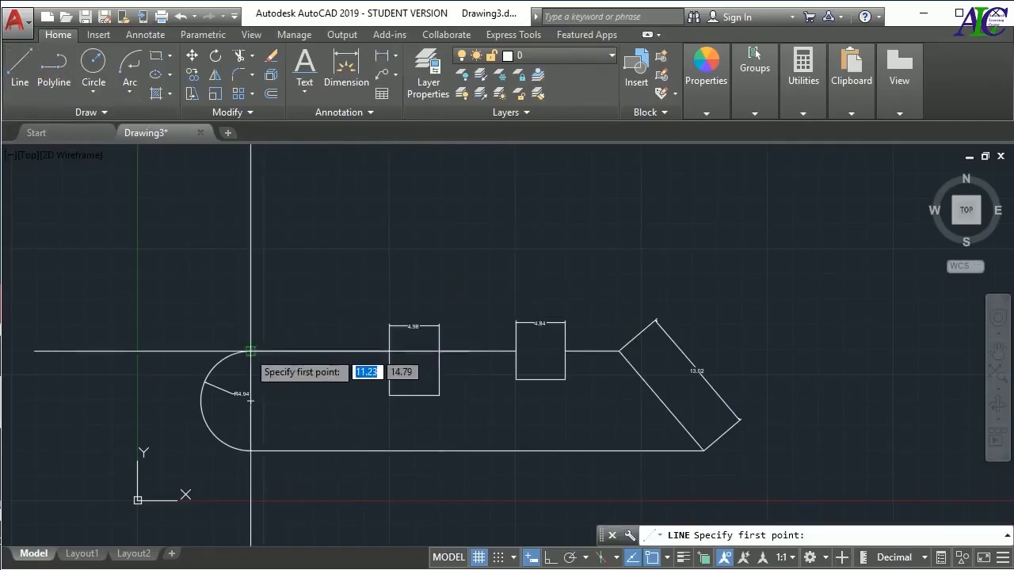
pyautogui.click(251, 351)
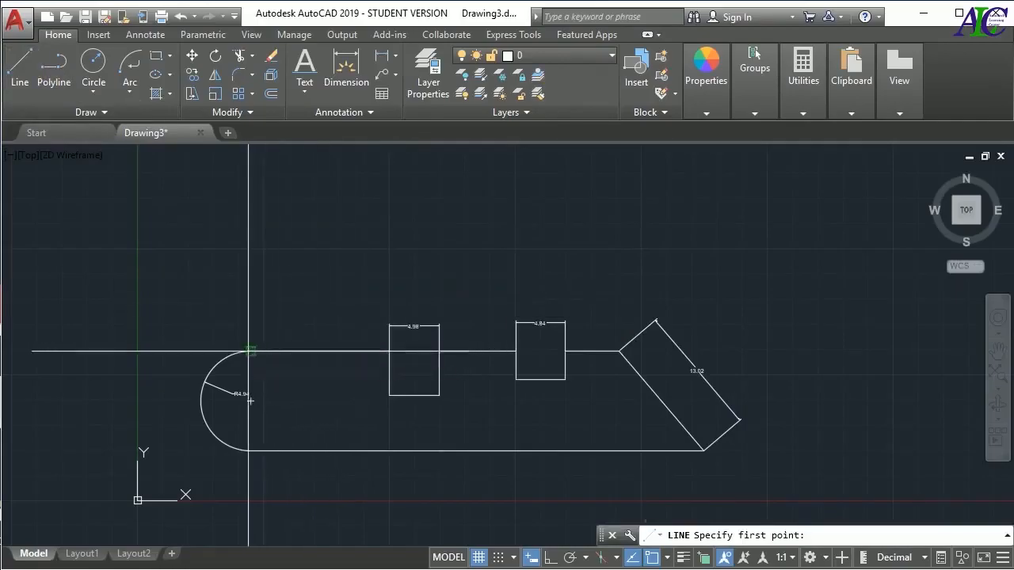
pyautogui.click(251, 250)
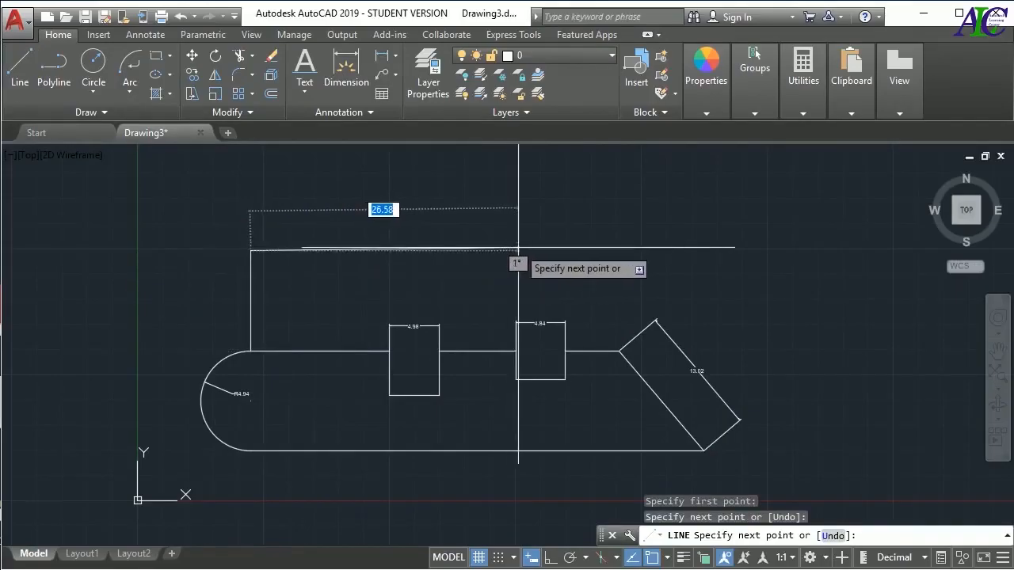
pyautogui.click(519, 249)
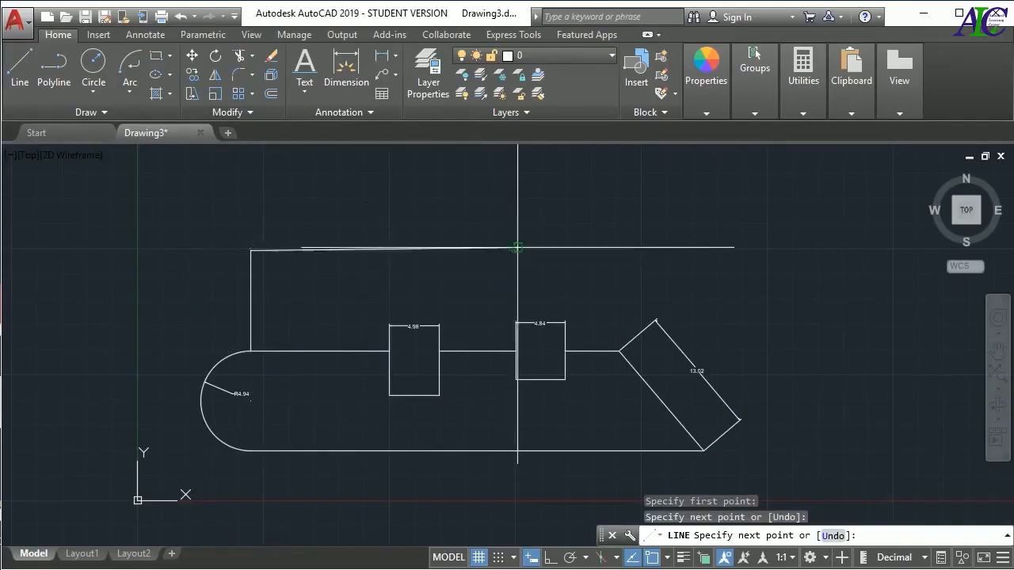
pyautogui.click(518, 351)
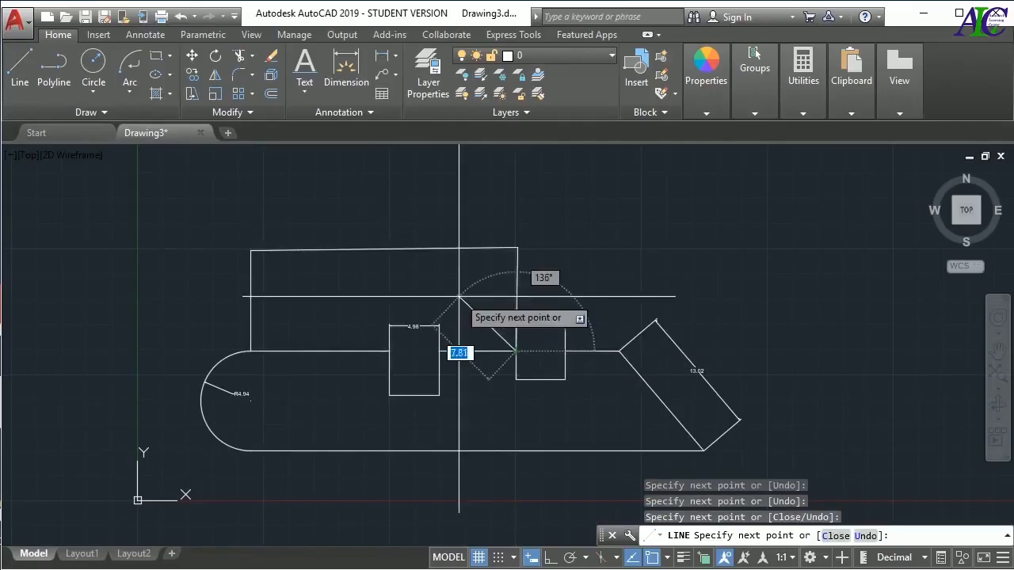
pyautogui.press('Escape')
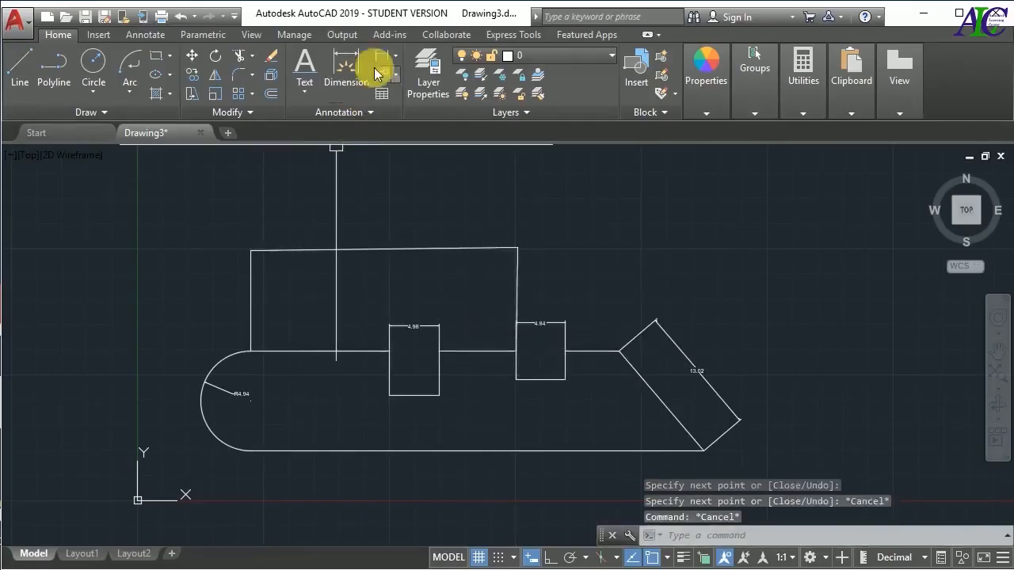
# Add a linear dimension across the endpoints of the uppermost line, placed just above it, and check its layer by selecting it
pyautogui.click(381, 55)
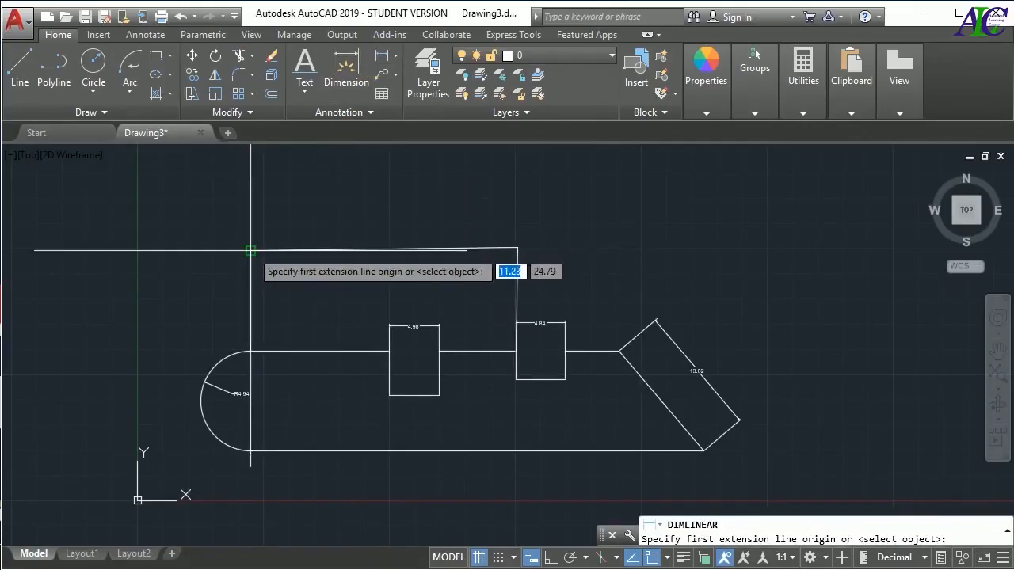
pyautogui.click(251, 251)
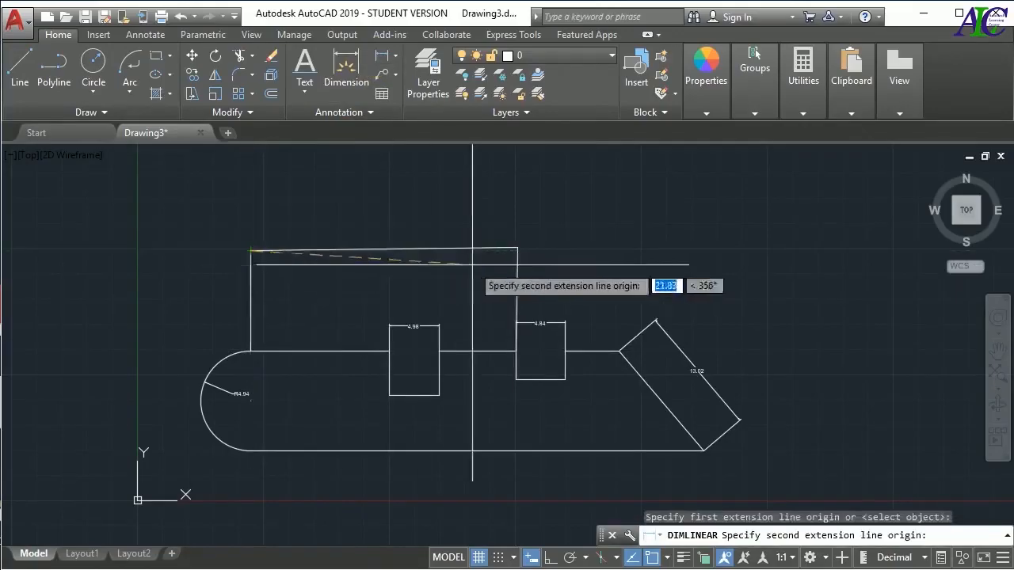
pyautogui.click(518, 248)
pyautogui.click(521, 214)
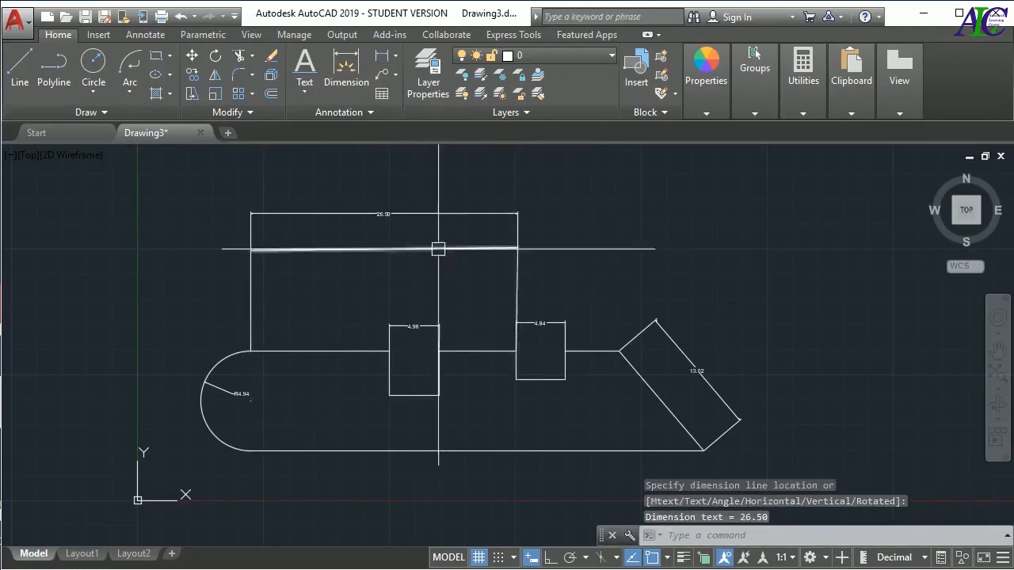
pyautogui.click(465, 215)
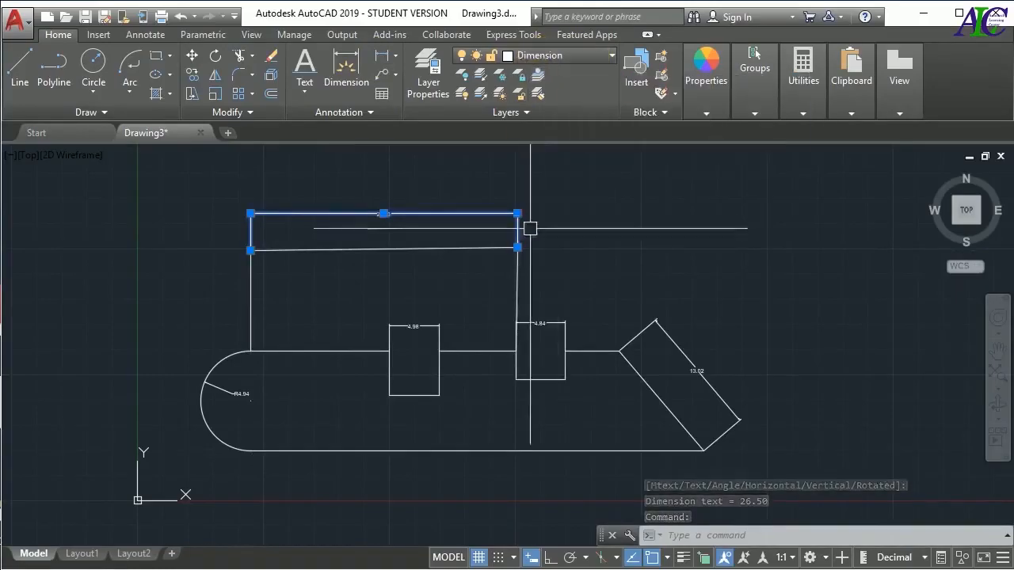
pyautogui.press('Escape')
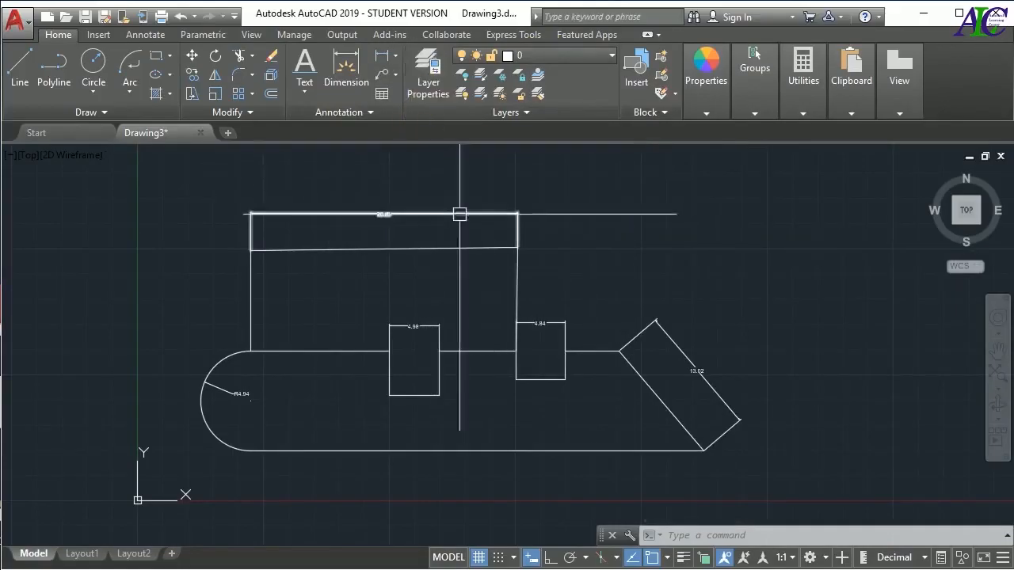
# Create a new layer named Line in the Layer Properties Manager
pyautogui.click(429, 95)
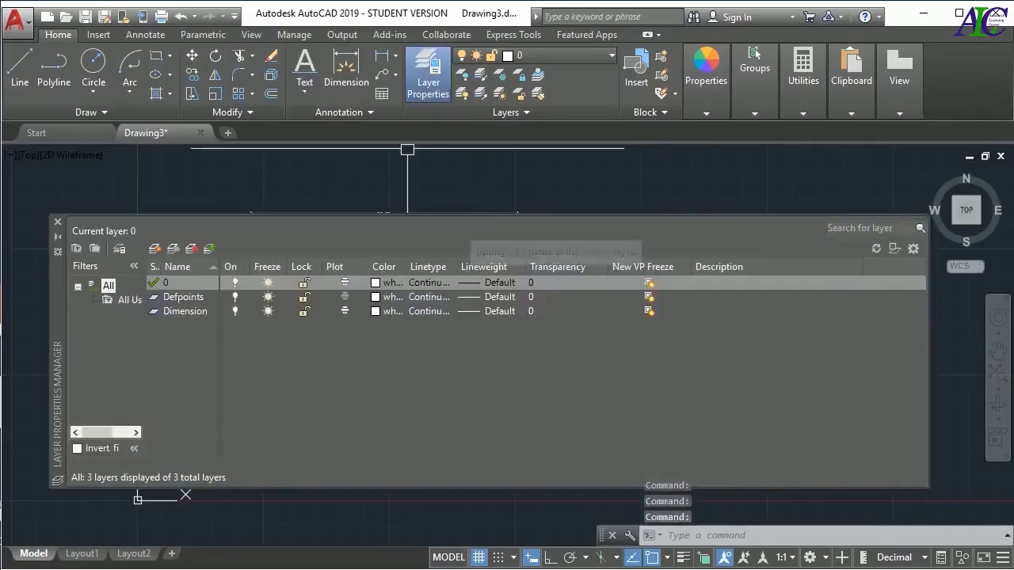
pyautogui.click(177, 365)
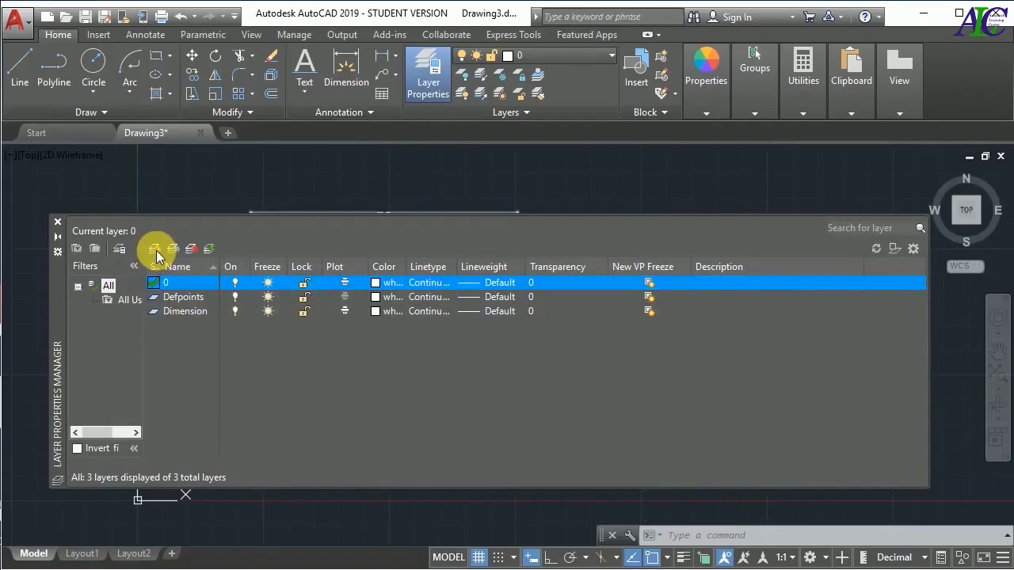
pyautogui.rightClick(168, 350)
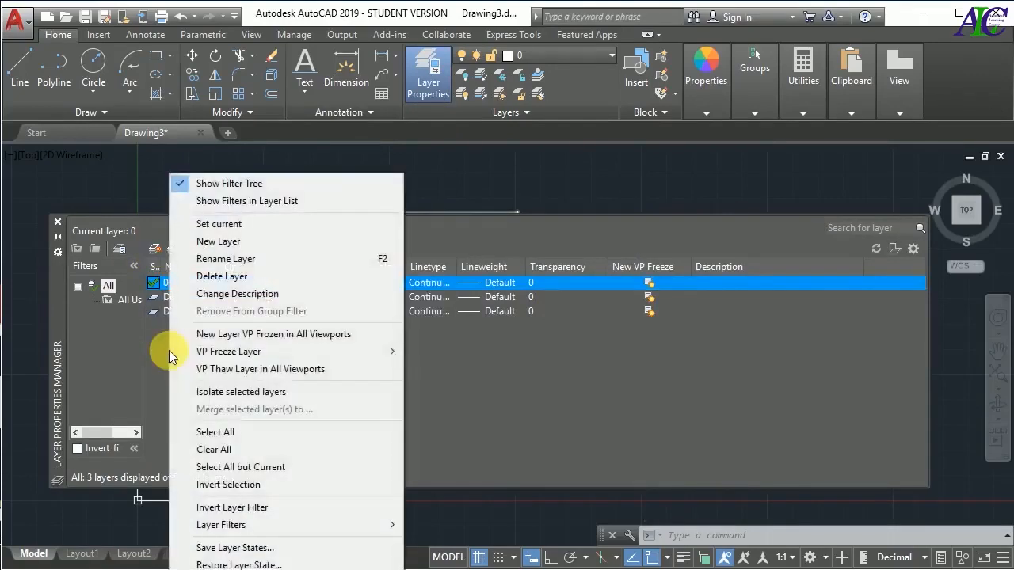
pyautogui.click(252, 242)
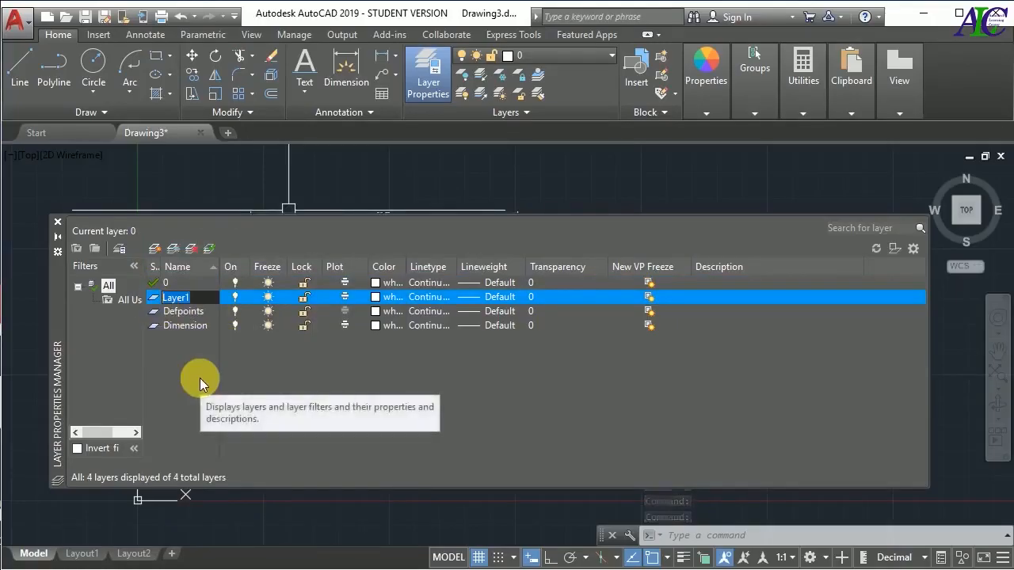
pyautogui.write('Line')
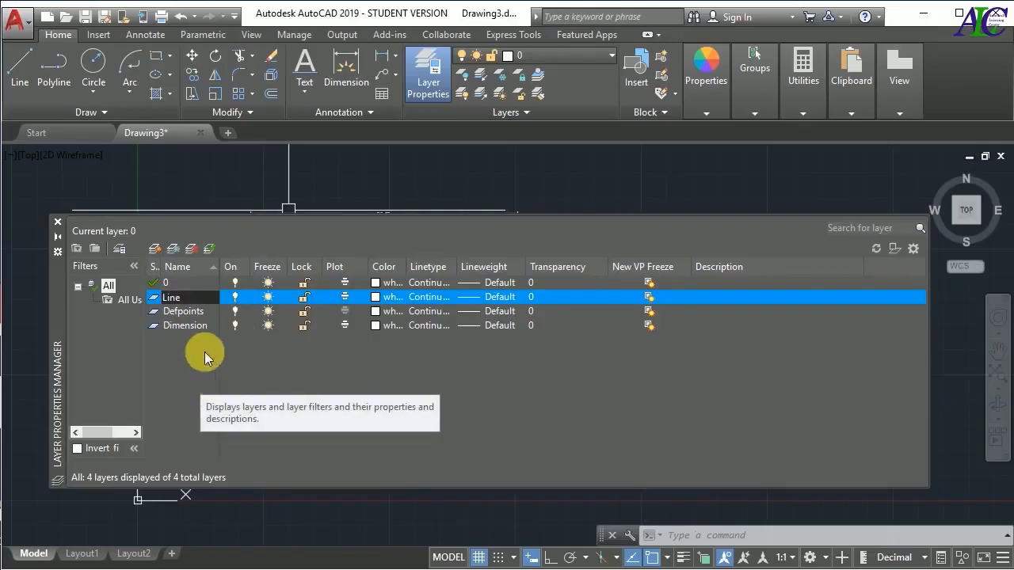
pyautogui.press('Return')
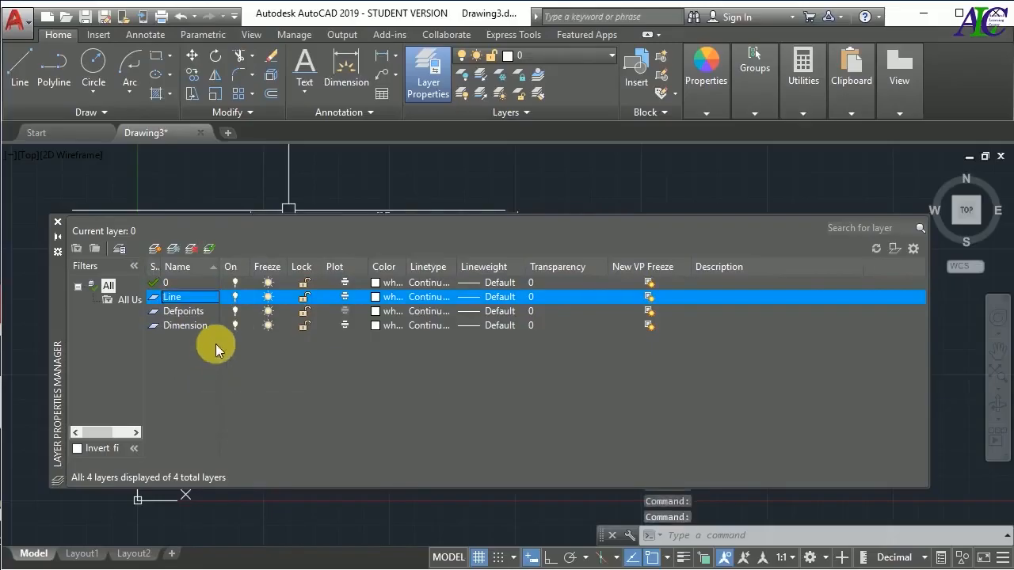
# Switch the Line layer and the Dimension layer off and back on, moving the layer manager lower to uncover the uppermost dimension
pyautogui.click(235, 297)
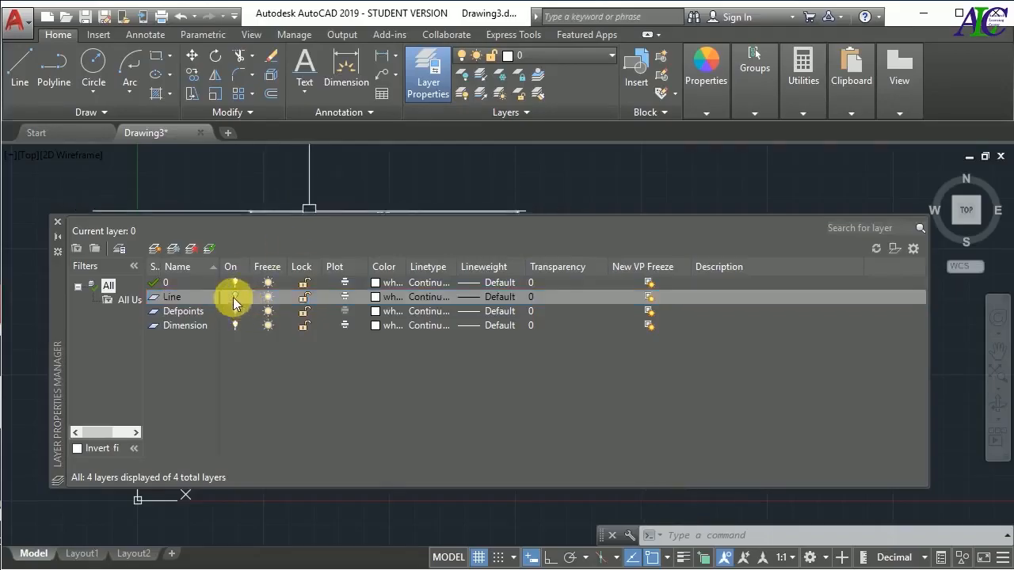
pyautogui.click(235, 298)
pyautogui.moveTo(53, 289); pyautogui.dragTo(58, 336)
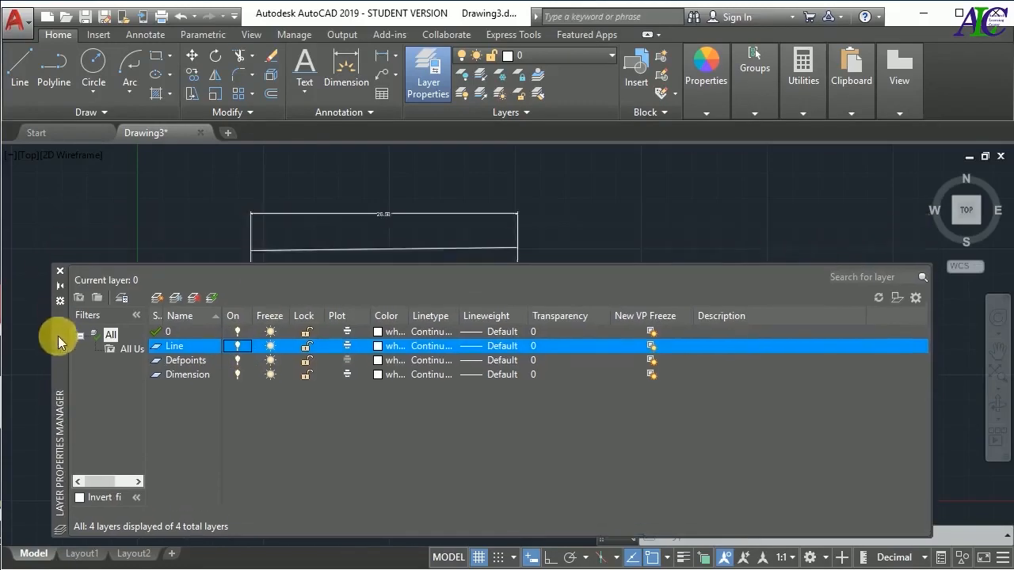
pyautogui.click(185, 376)
pyautogui.click(238, 375)
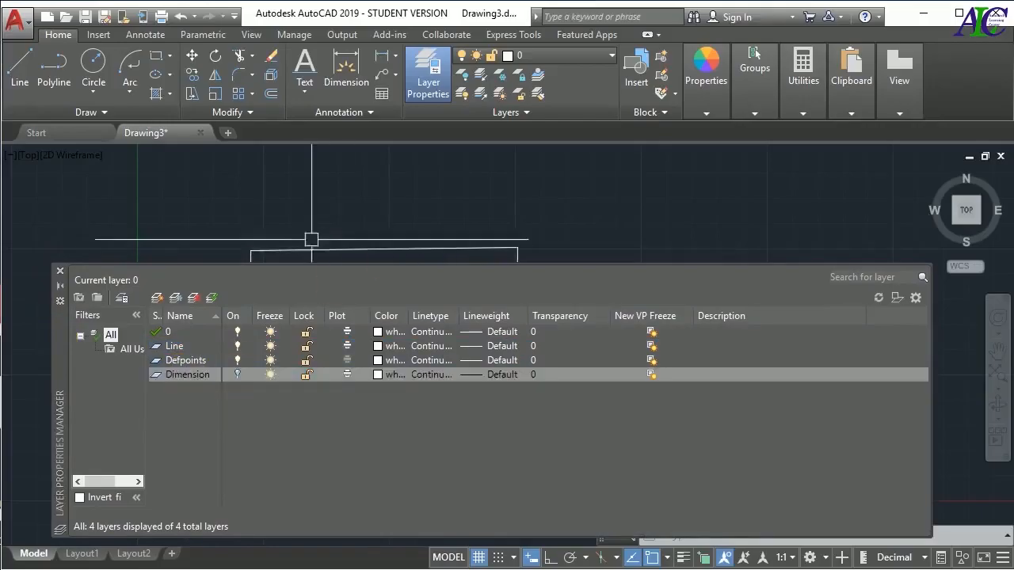
pyautogui.click(238, 375)
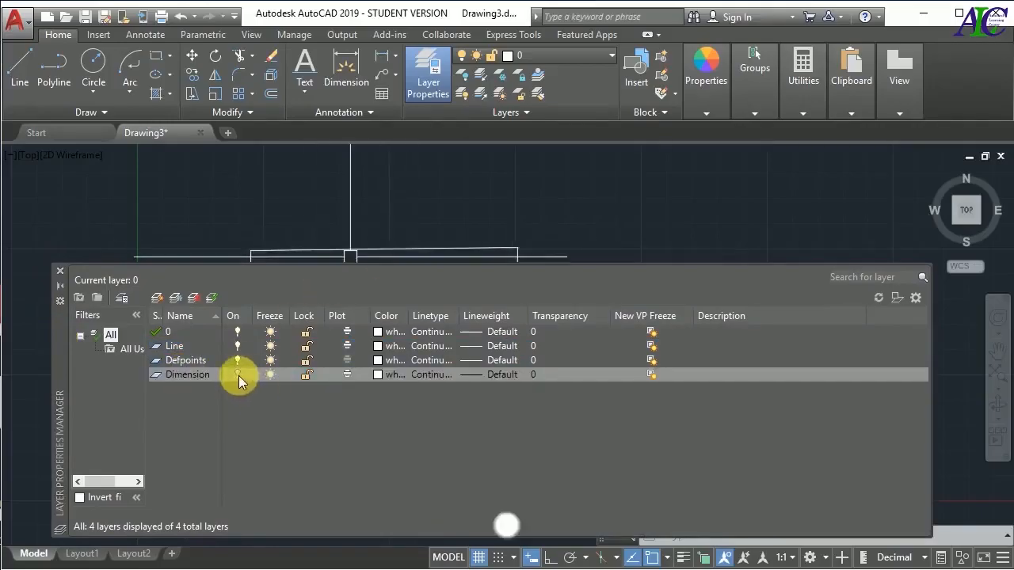
pyautogui.click(238, 375)
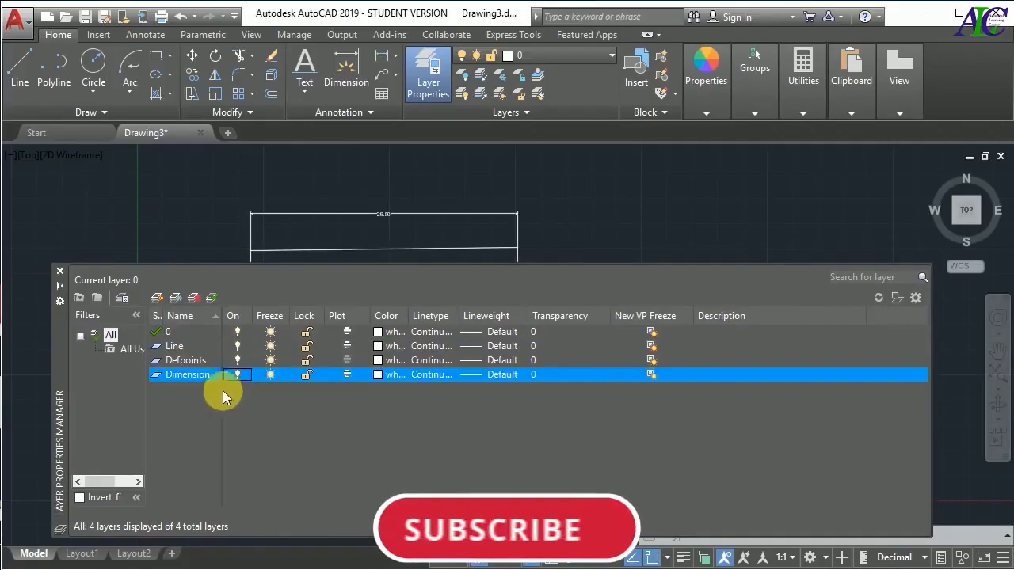
# Freeze and thaw the Line layer and the Dimension layer in turn
pyautogui.click(199, 346)
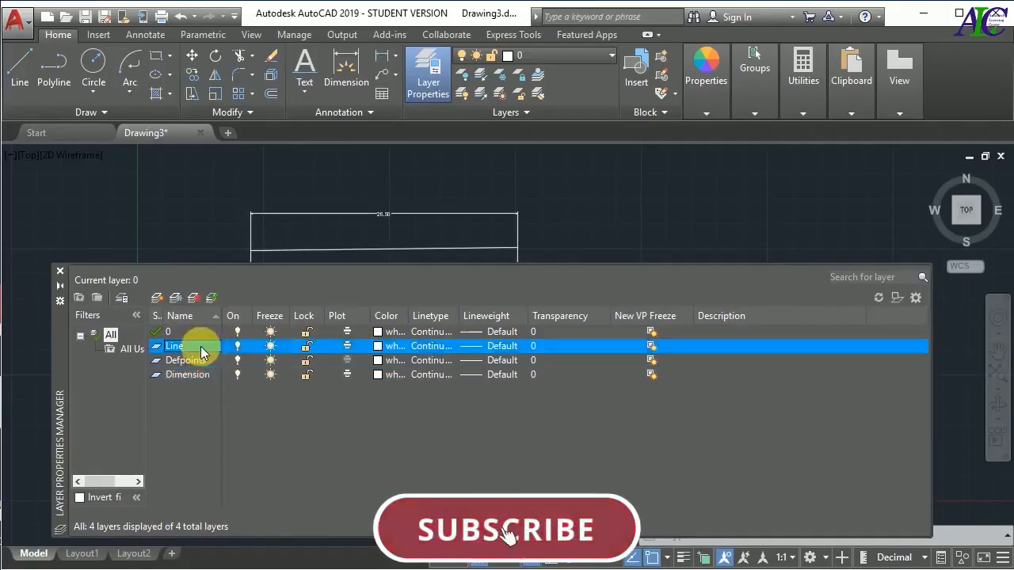
pyautogui.click(270, 349)
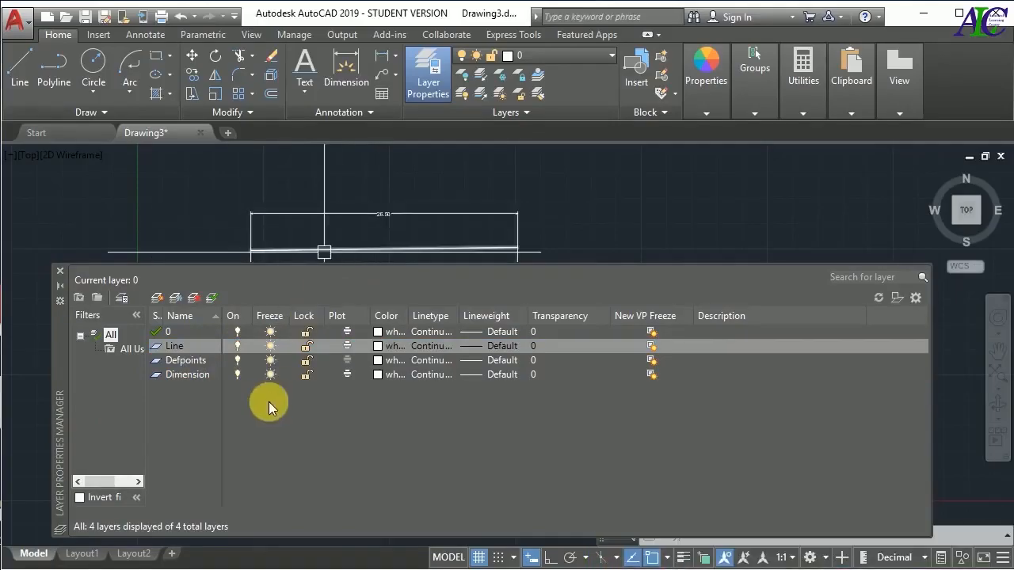
pyautogui.click(195, 375)
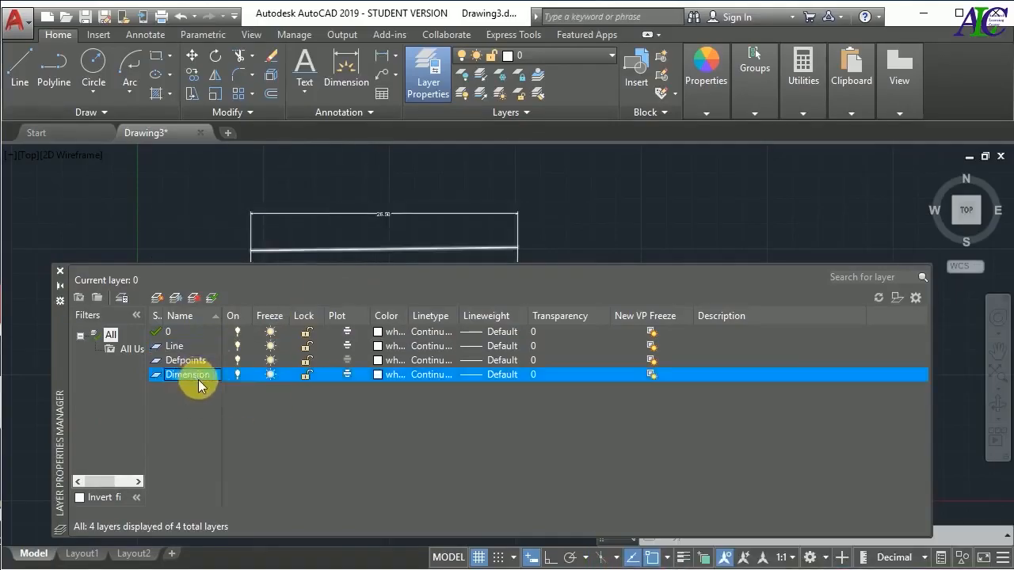
pyautogui.click(268, 376)
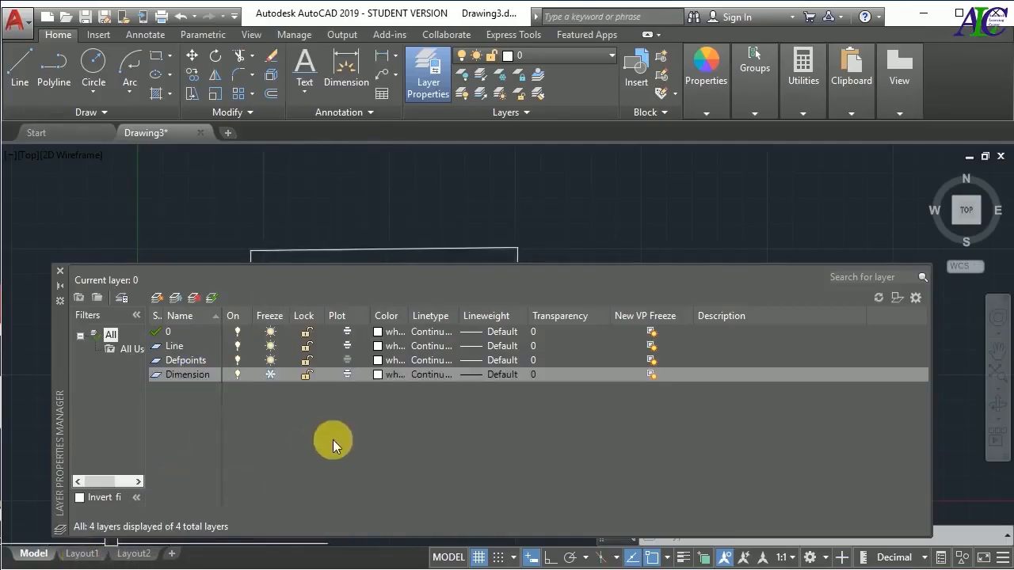
pyautogui.click(269, 375)
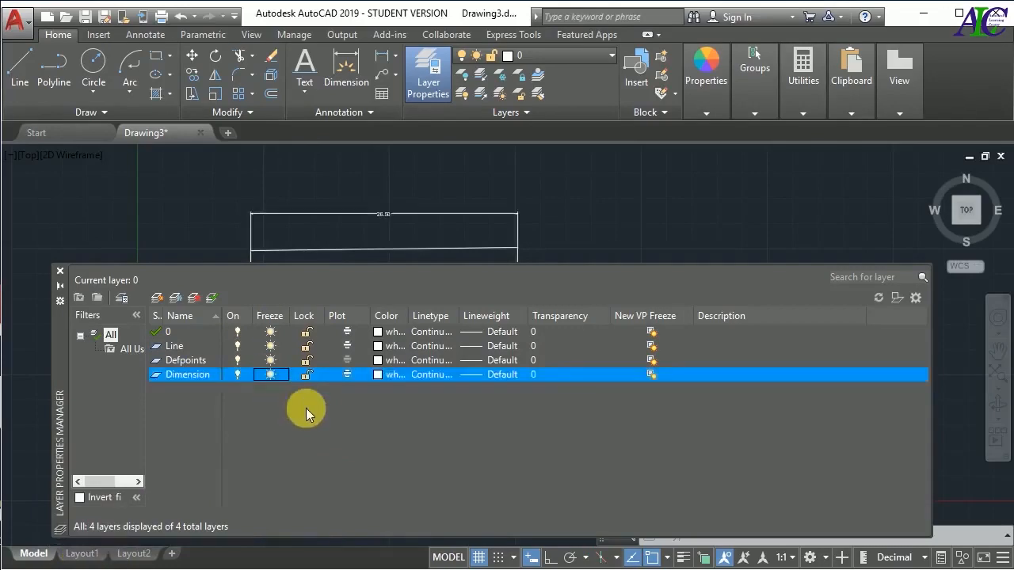
# Lock the Line layer and unlock it again
pyautogui.click(204, 348)
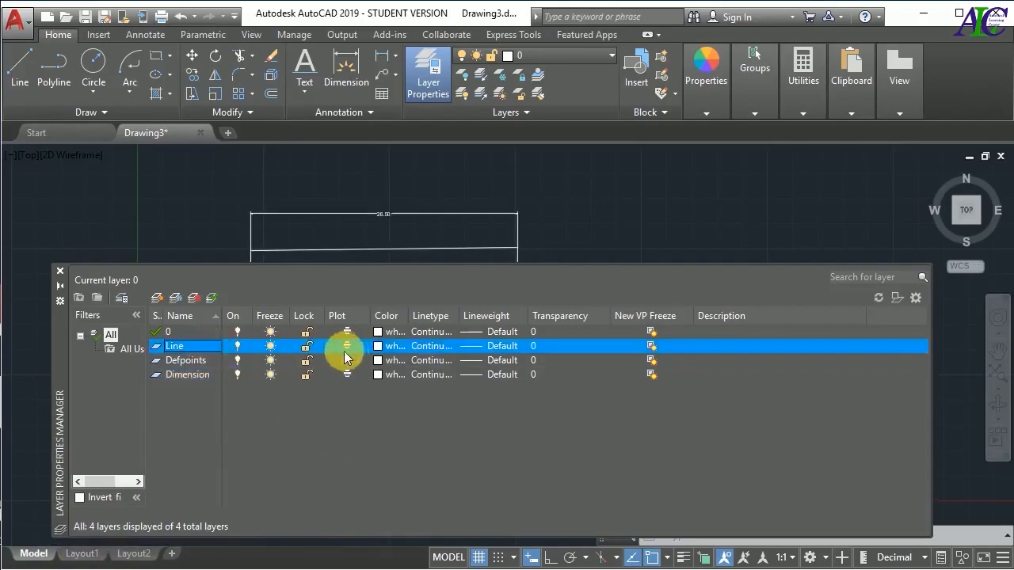
pyautogui.click(306, 346)
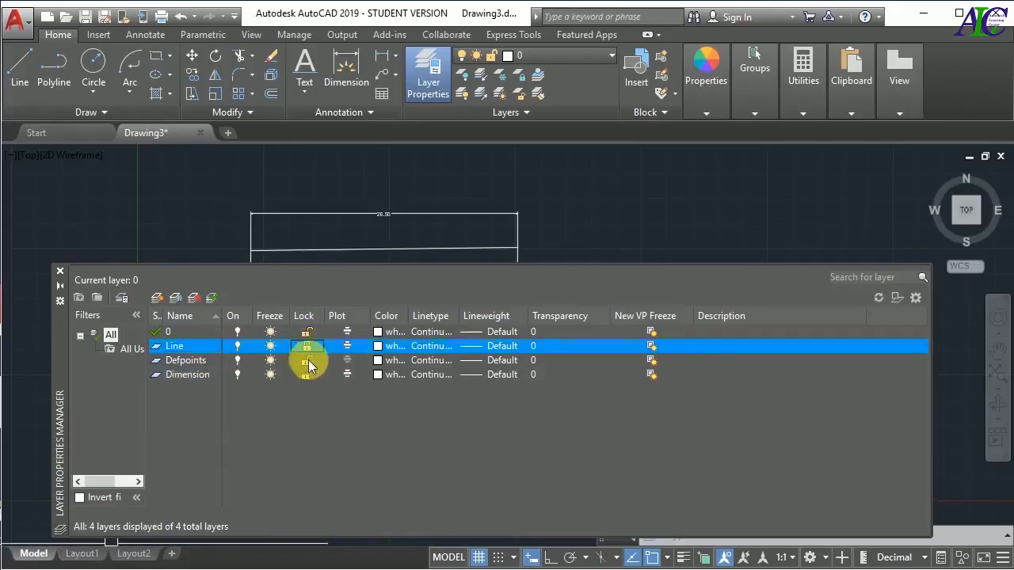
pyautogui.click(307, 347)
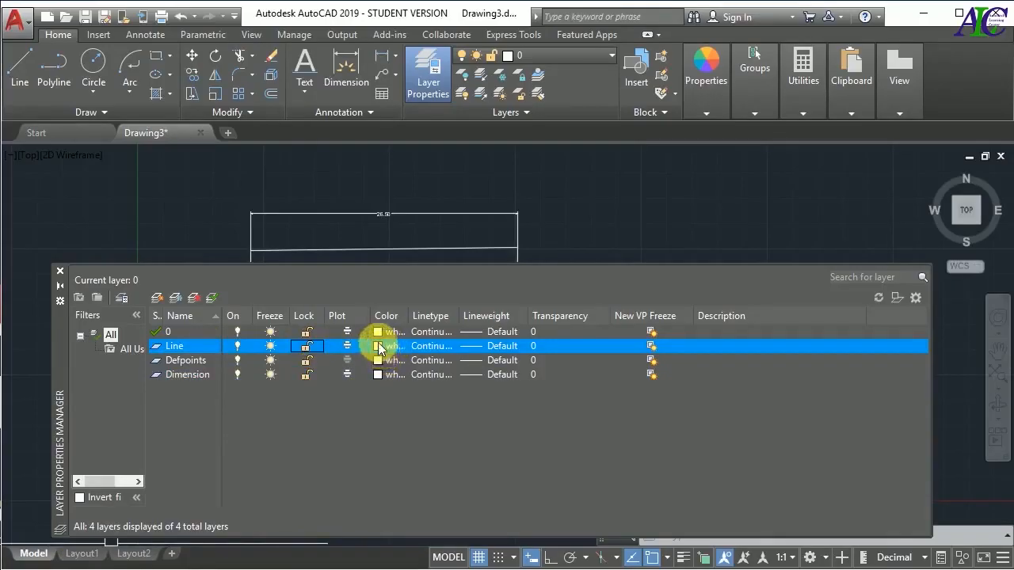
# Set the Line layer's color to index color 10 (red)
pyautogui.click(379, 346)
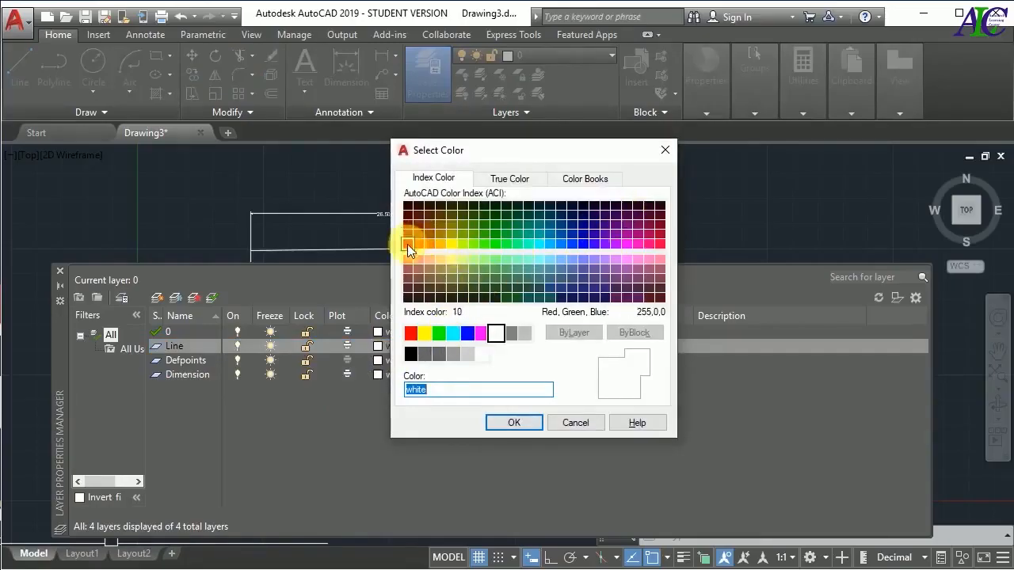
pyautogui.click(408, 247)
pyautogui.click(512, 423)
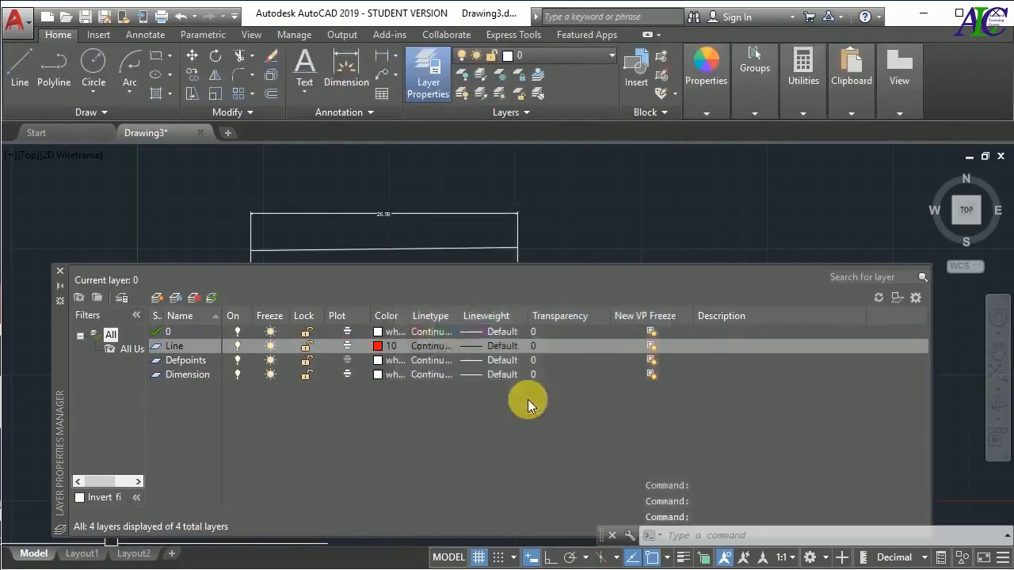
# Examine the loadable linetypes and the lineweight options for the Line layer, keeping Continuous and Default
pyautogui.click(428, 347)
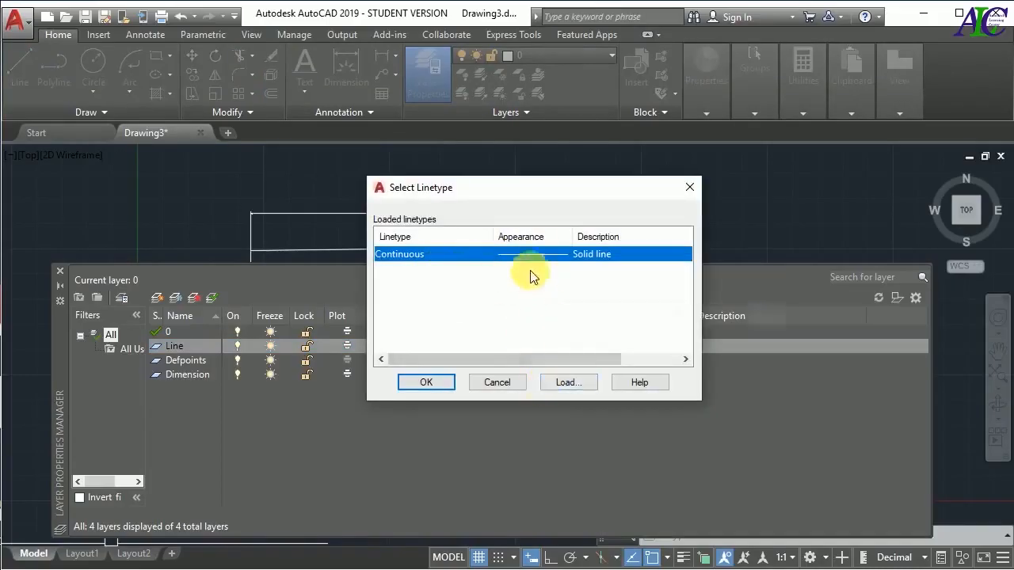
pyautogui.click(565, 385)
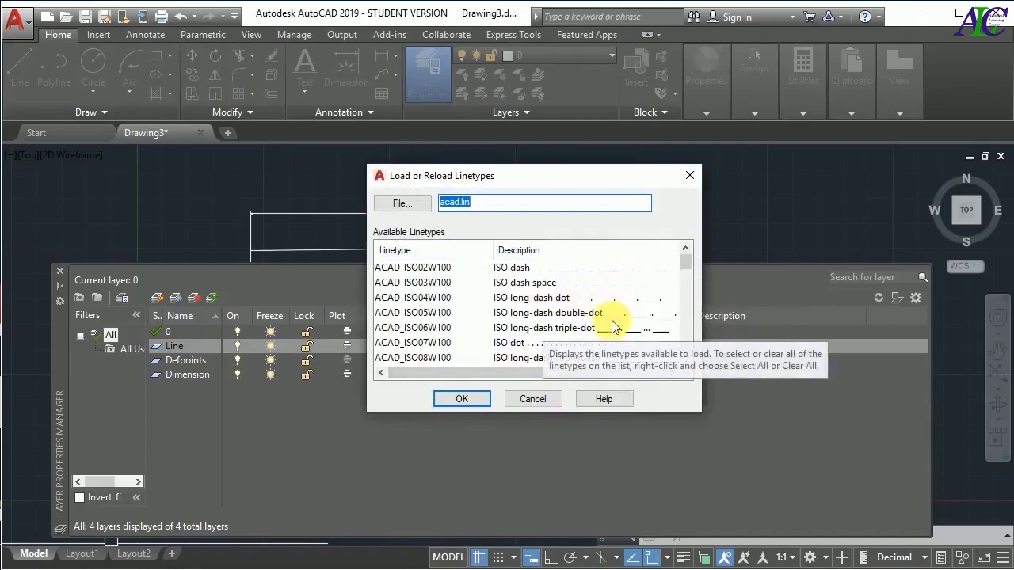
pyautogui.scroll(-2, 612, 312)
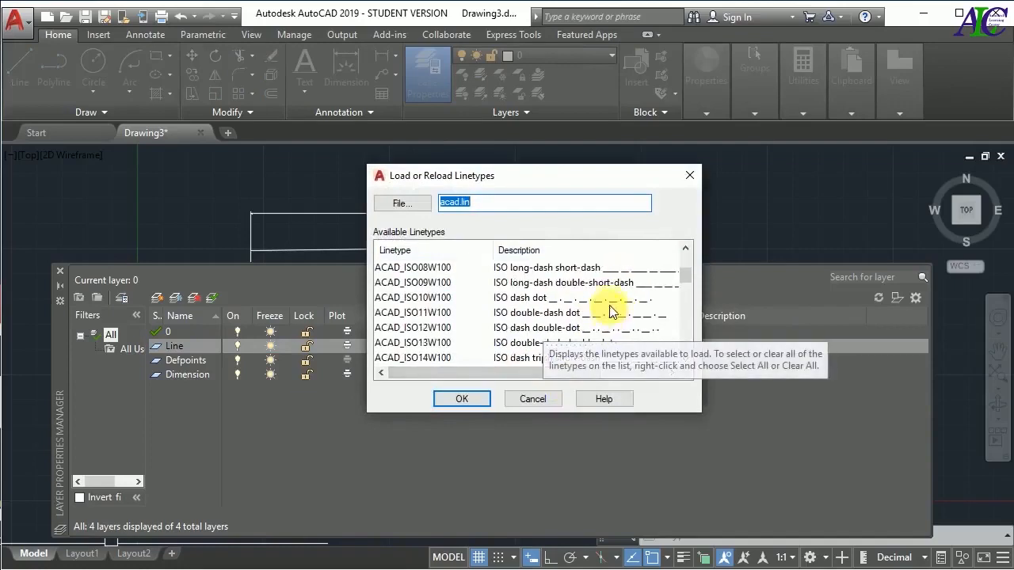
pyautogui.click(538, 403)
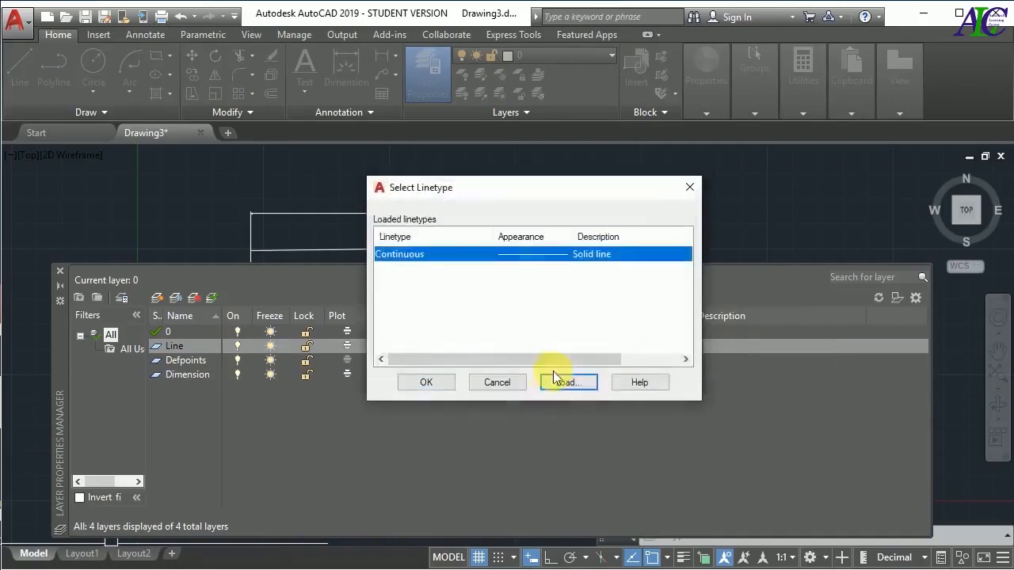
pyautogui.click(436, 382)
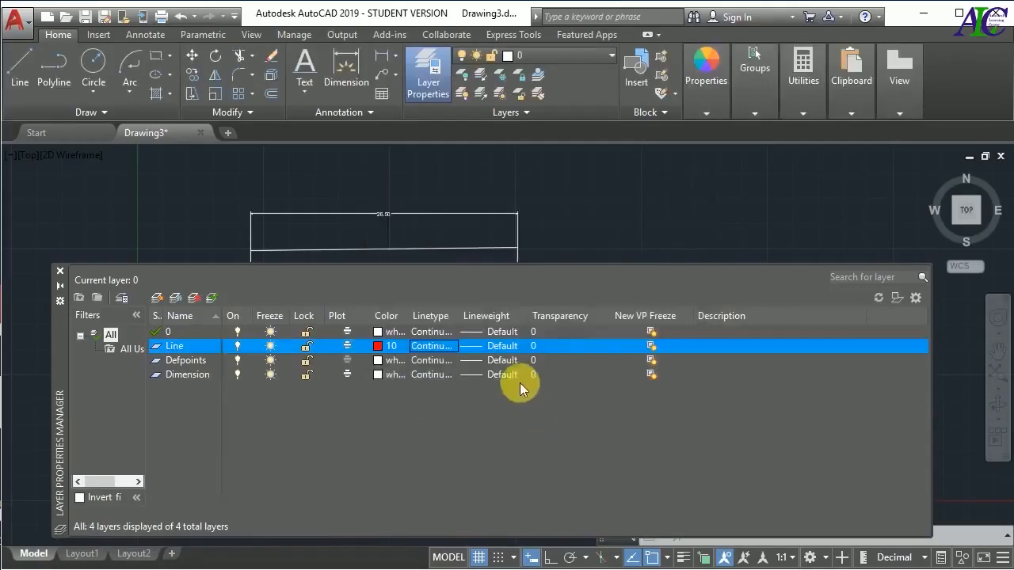
pyautogui.click(480, 345)
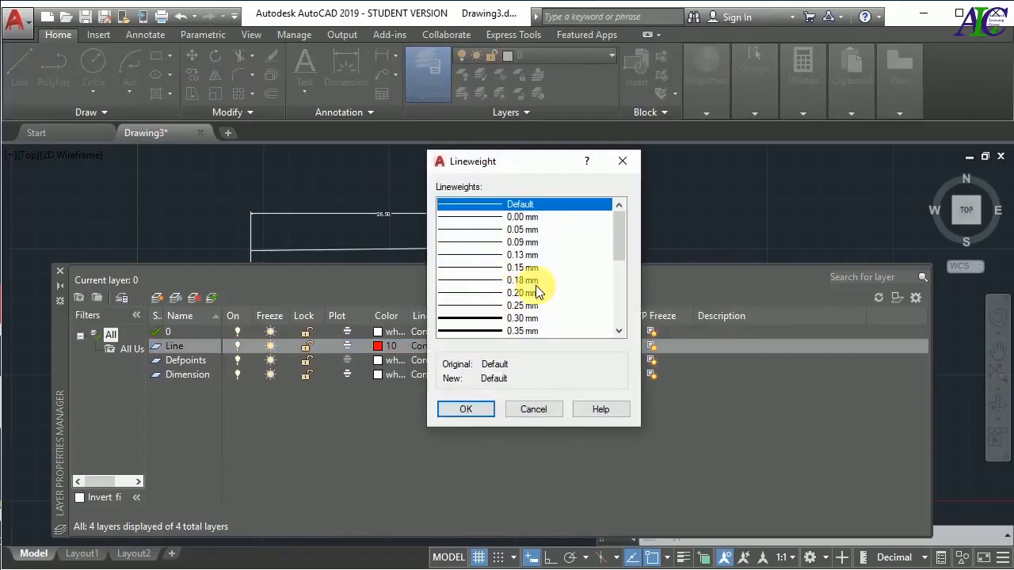
pyautogui.click(483, 409)
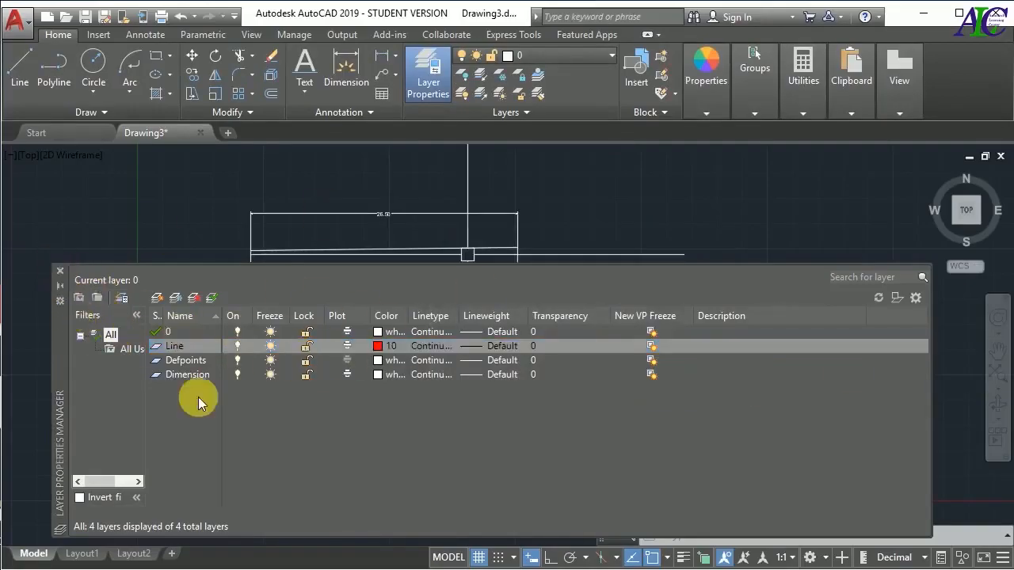
# Delete the Line layer from the layer list
pyautogui.doubleClick(189, 349)
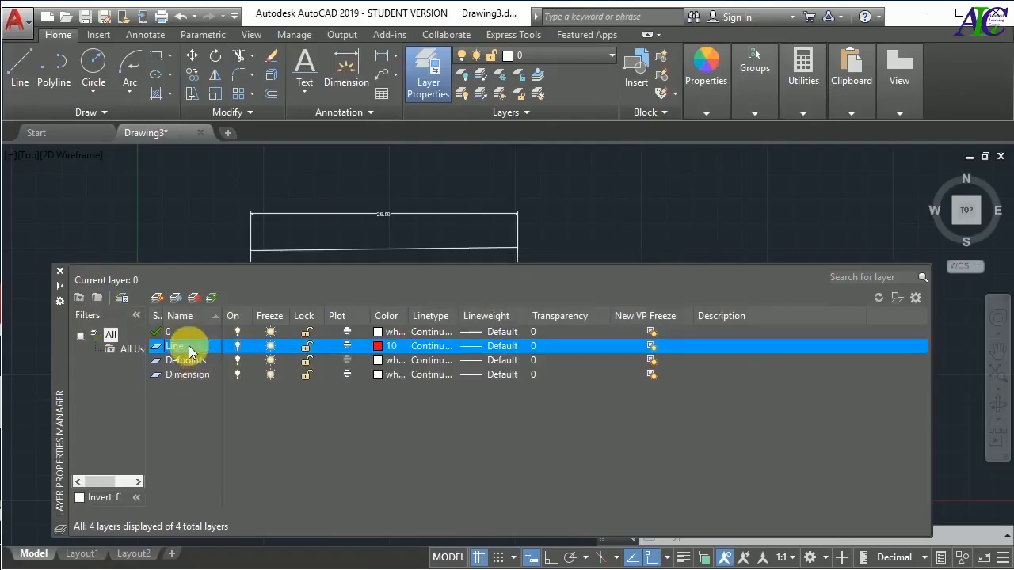
pyautogui.click(198, 301)
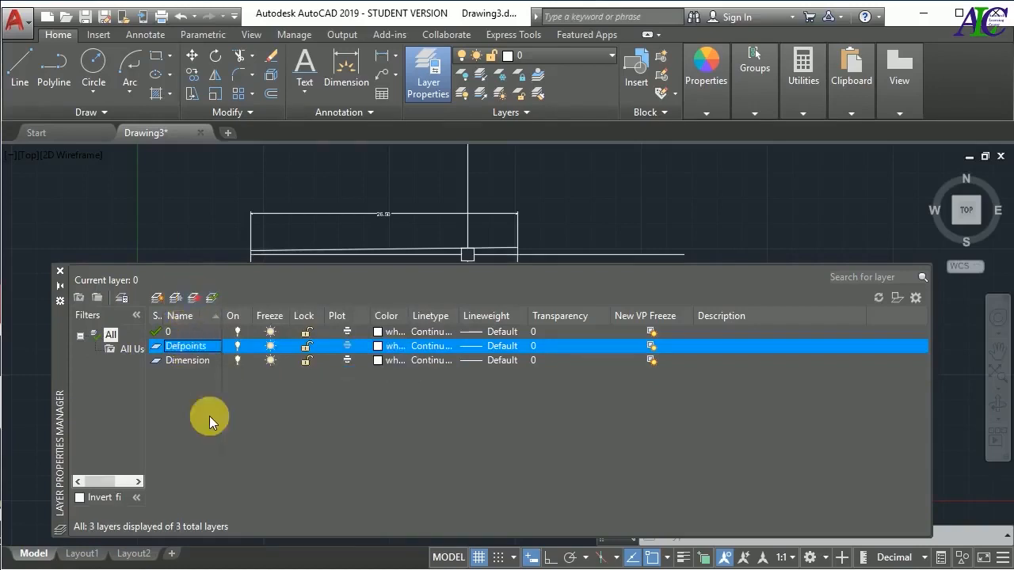
# Set the Dimension layer as the current layer, and switch the current layer back to 0
pyautogui.click(195, 366)
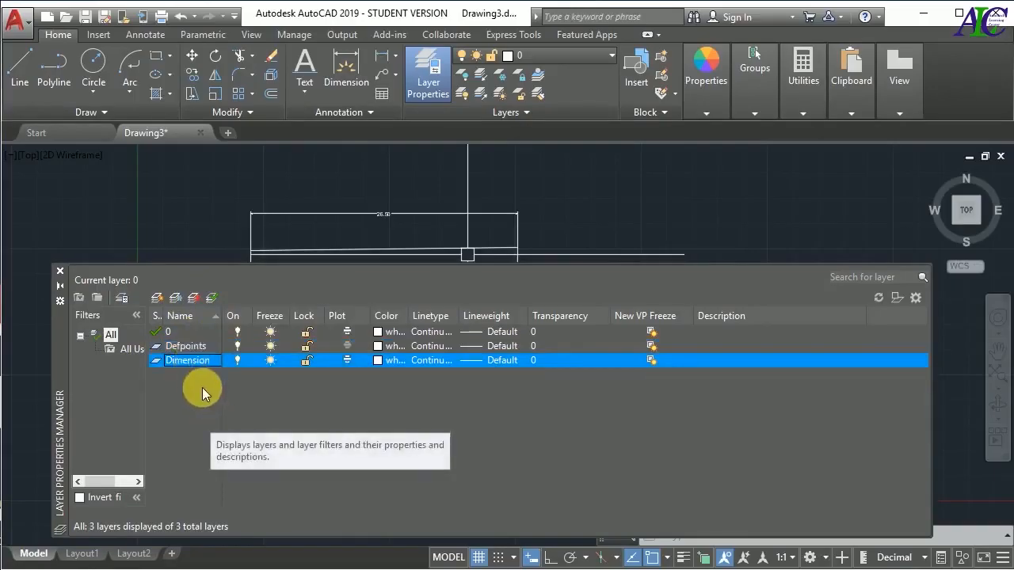
pyautogui.click(213, 297)
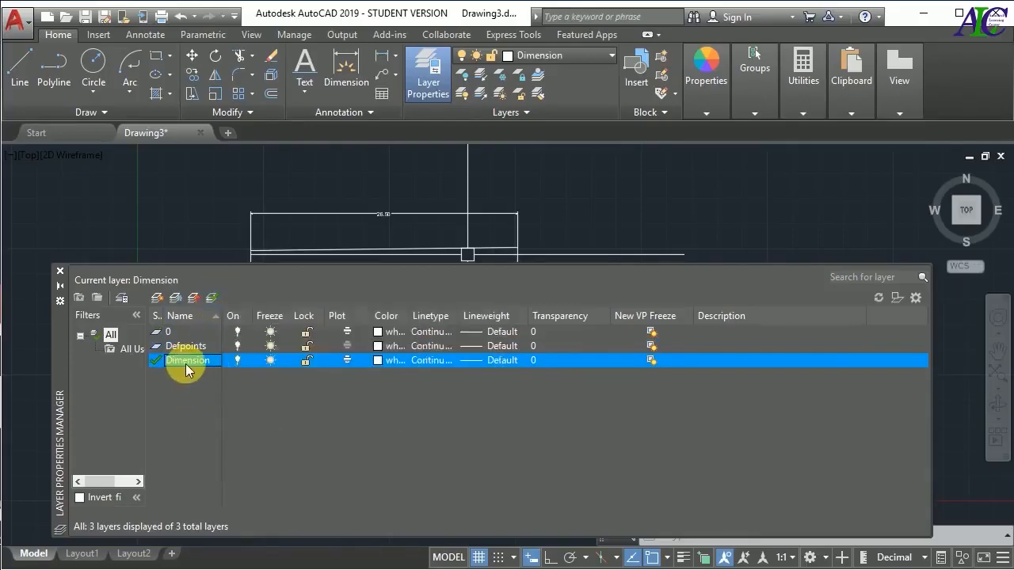
pyautogui.click(181, 333)
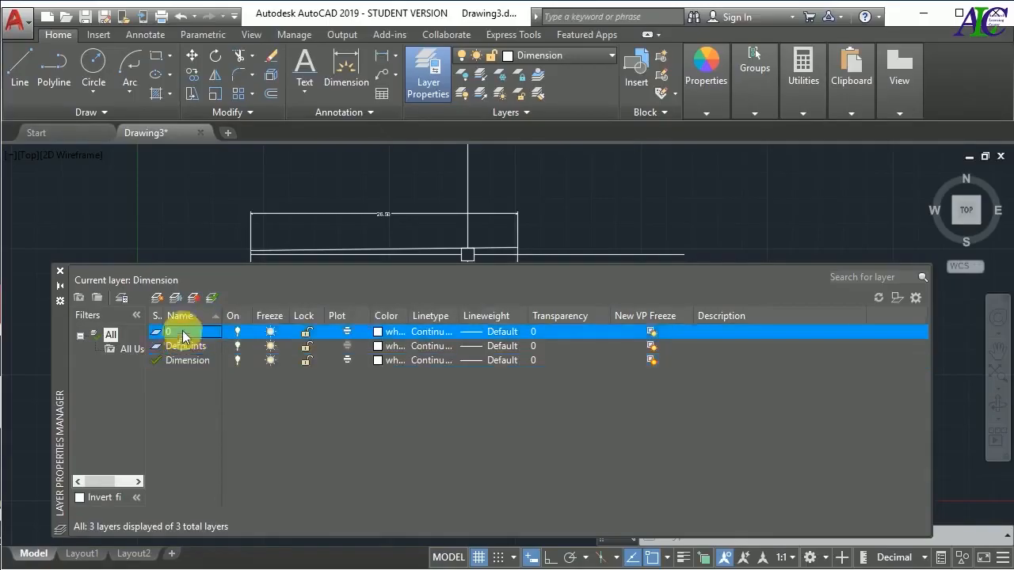
pyautogui.click(213, 299)
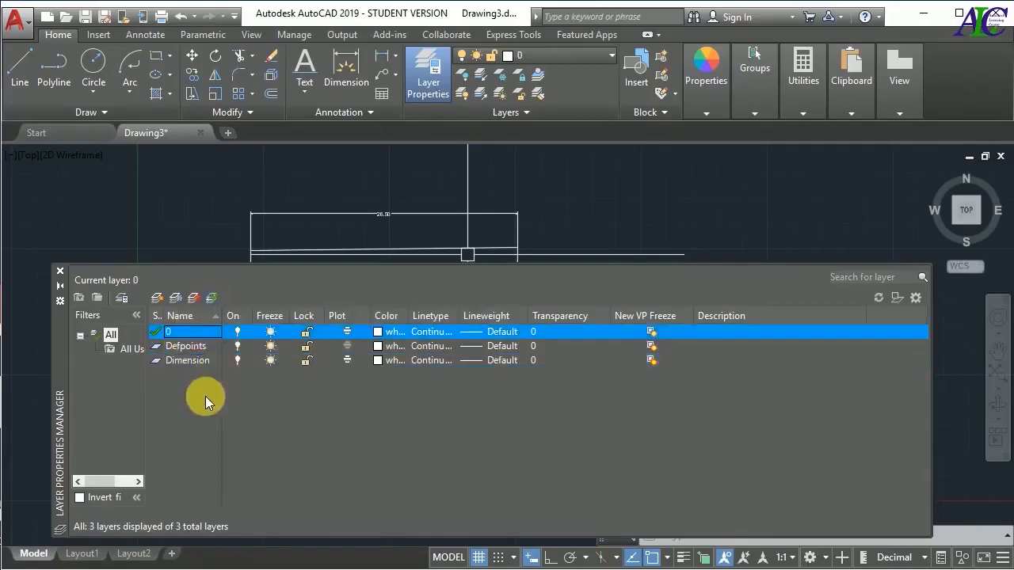
# Close the Layer Properties Manager and bring the whole dimensioned drawing into view
pyautogui.click(56, 271)
pyautogui.scroll(-5, 426, 301)
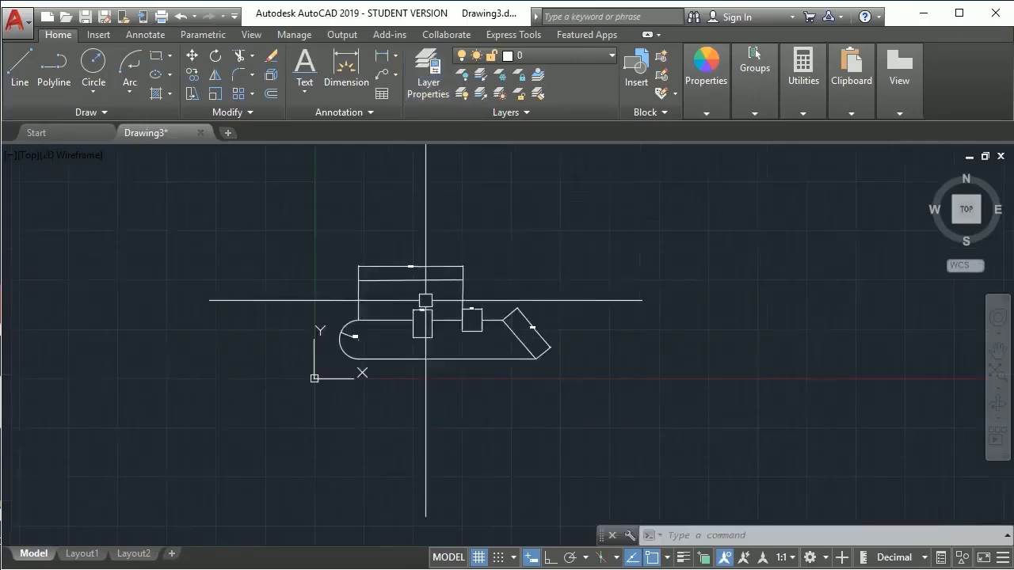
pyautogui.scroll(3, 428, 309)
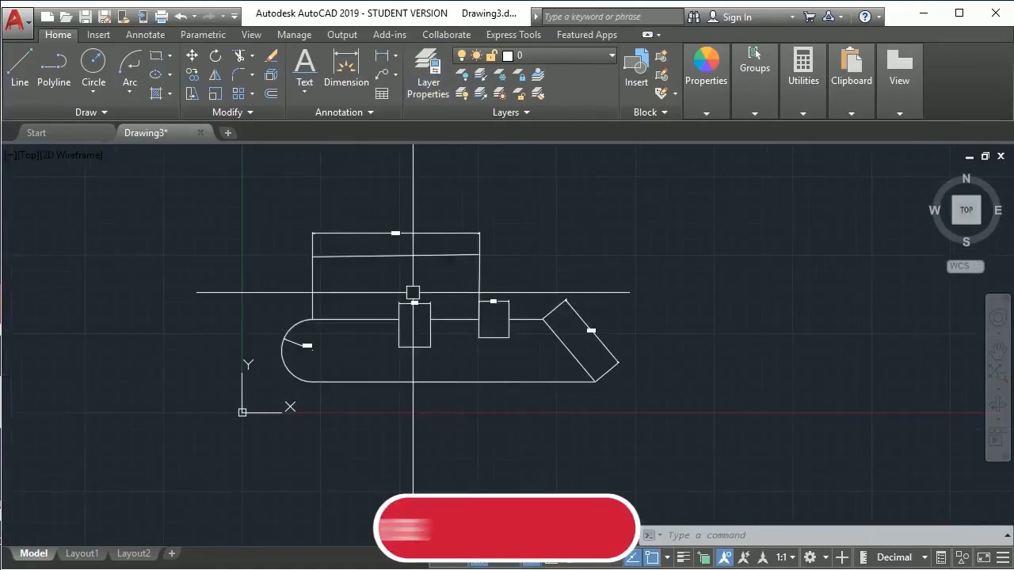